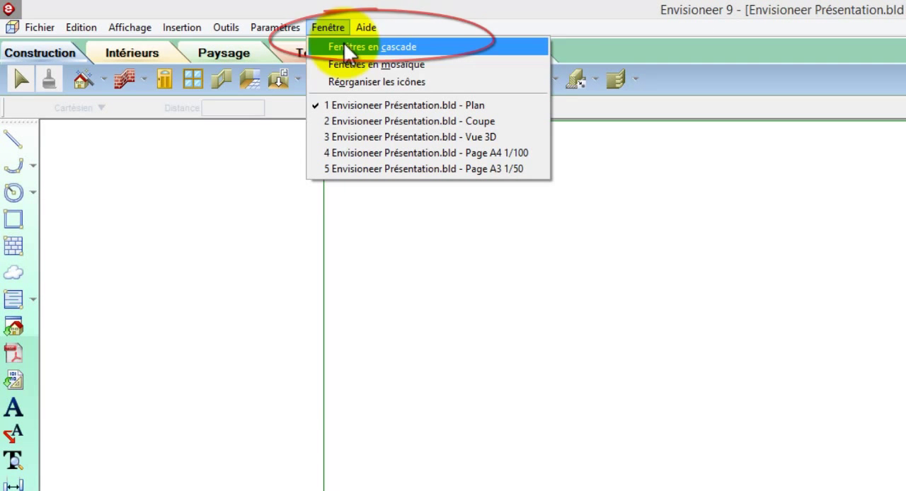
Step: Arrange the project's open view windows in cascade
{"action": "left_click", "coordinate": [345, 47]}
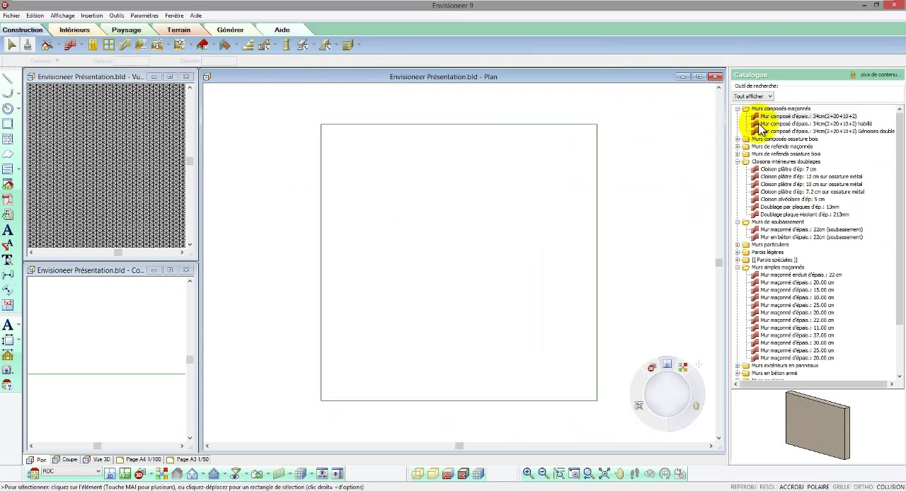
Step: With the 34cm(2+20+10+2) composite wall, draw three connected segments: about 1107 to the right, 321 up and 688 to the right
{"action": "left_click", "coordinate": [773, 119]}
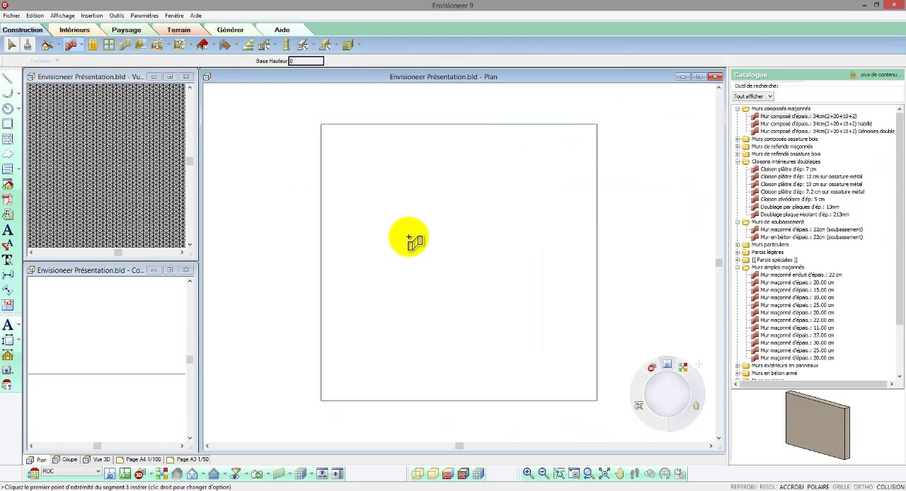
{"action": "left_click", "coordinate": [408, 236]}
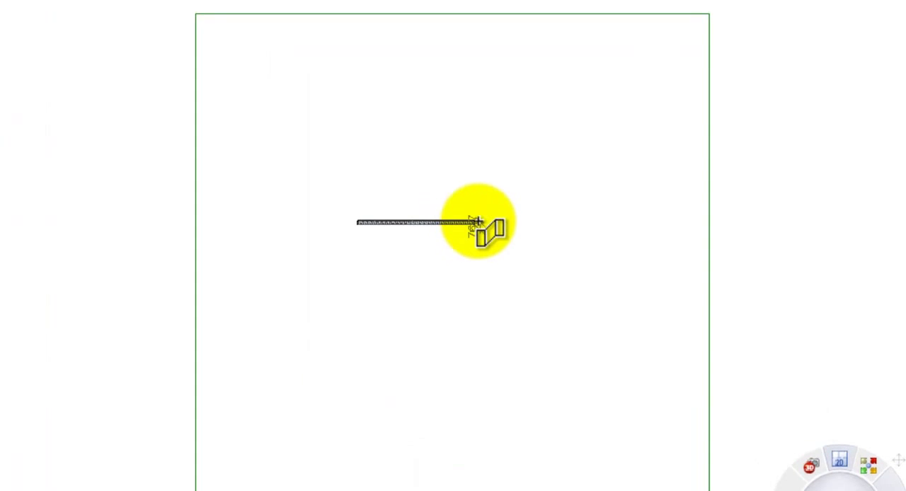
{"action": "scroll", "coordinate": [479, 222], "scroll_direction": "up", "scroll_amount": 3}
{"action": "left_click", "coordinate": [481, 211]}
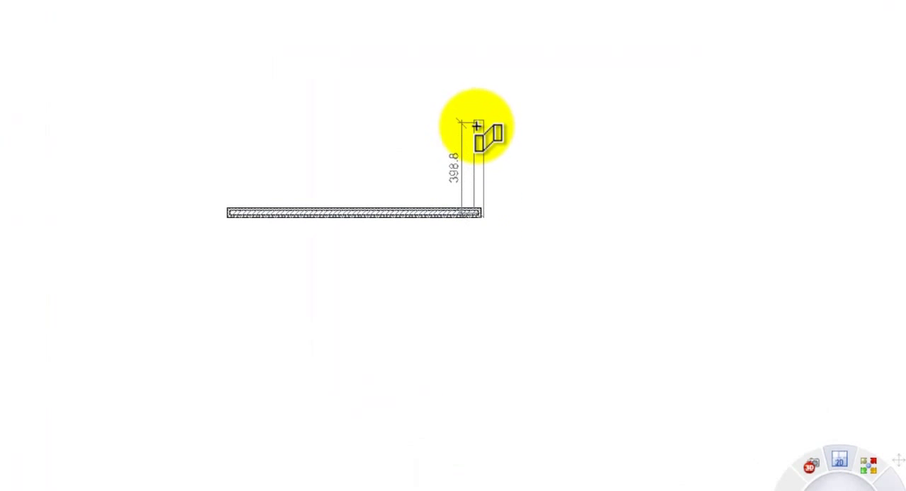
{"action": "left_click", "coordinate": [476, 140]}
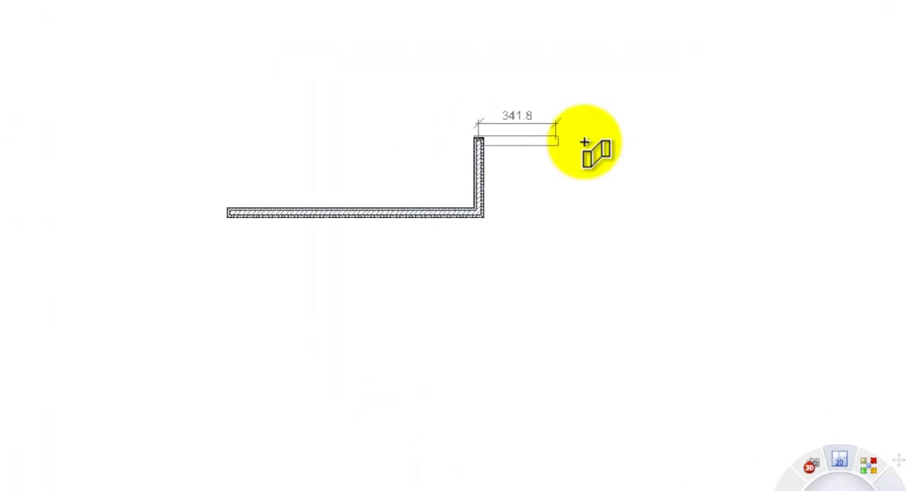
{"action": "left_click", "coordinate": [630, 142]}
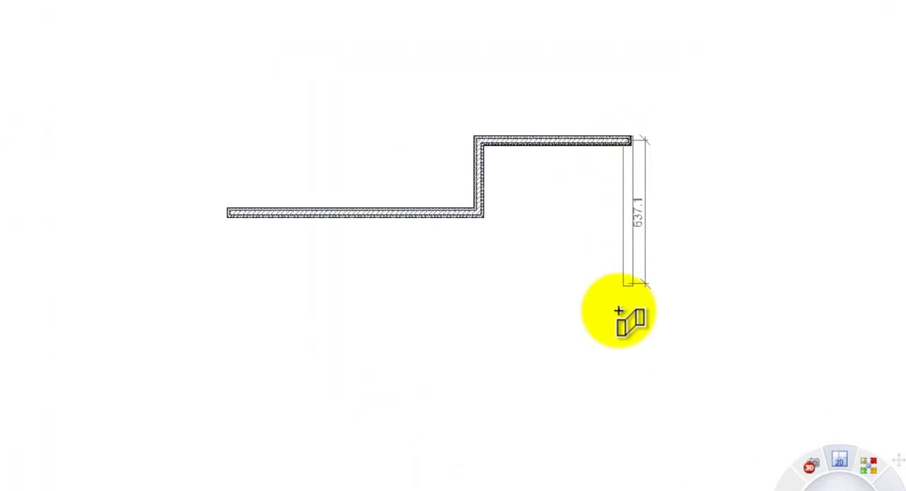
Step: Continue the wall chain down about 1337, left, down about 291, left and back up to the starting corner, closing the outline
{"action": "left_click", "coordinate": [622, 437]}
{"action": "left_click", "coordinate": [473, 437]}
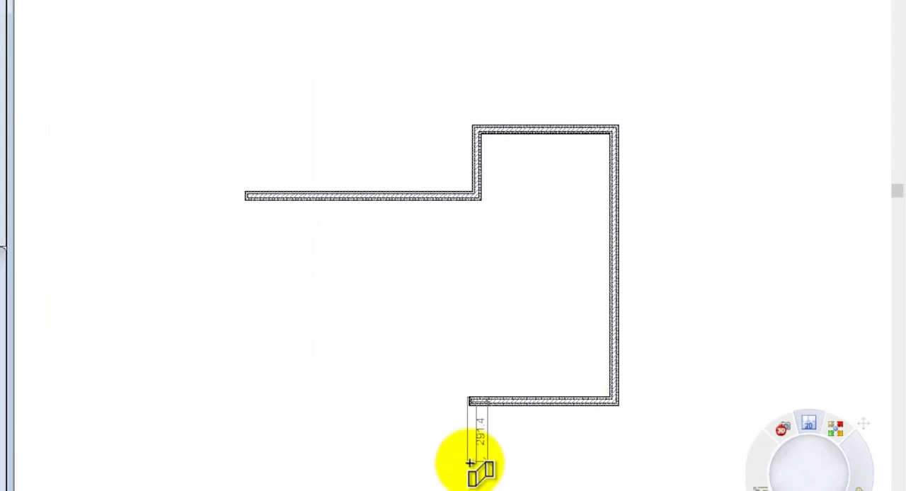
{"action": "left_click", "coordinate": [470, 444]}
{"action": "left_click", "coordinate": [256, 445]}
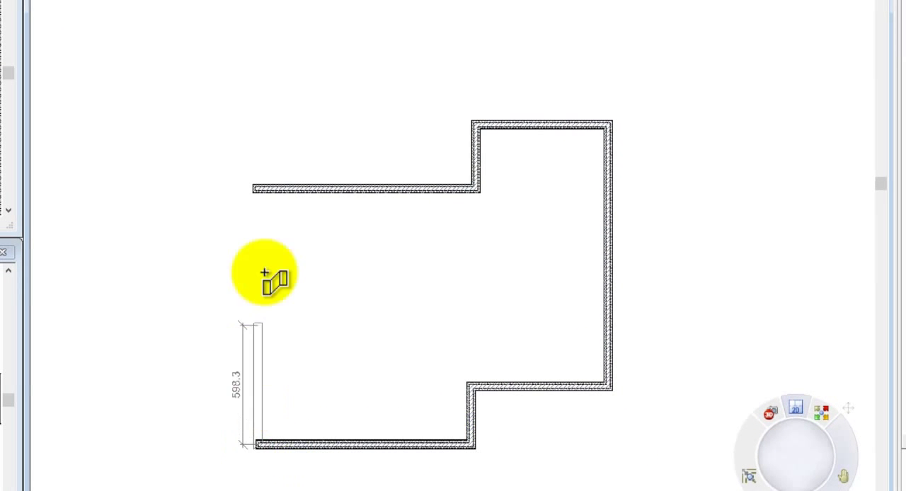
{"action": "left_click", "coordinate": [254, 191]}
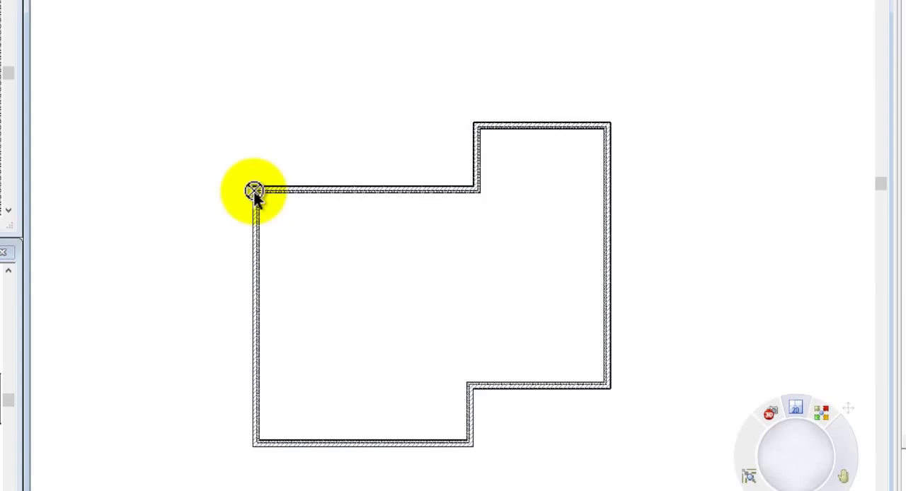
{"action": "right_click", "coordinate": [253, 191]}
{"action": "left_click", "coordinate": [274, 202]}
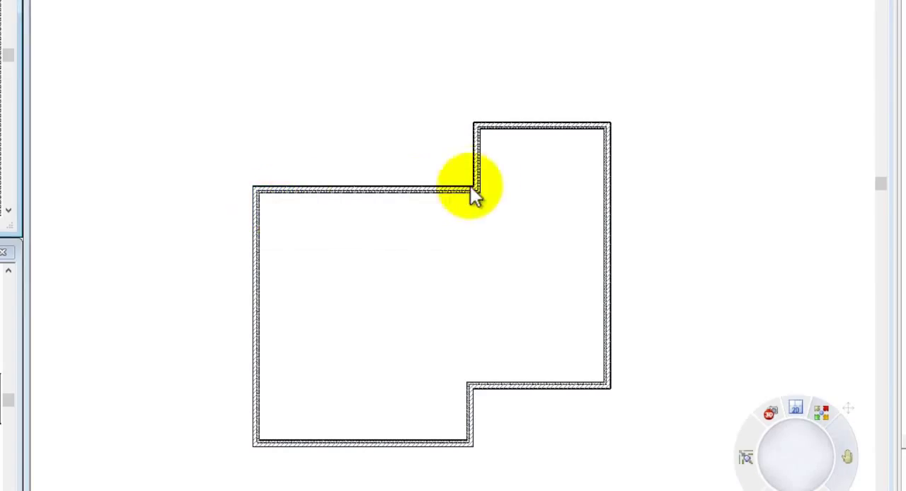
Step: Set the main volume's upper wall to 1100 outside length and the wing's upward offset from it to 125
{"action": "left_click", "coordinate": [479, 170]}
{"action": "left_click", "coordinate": [373, 169]}
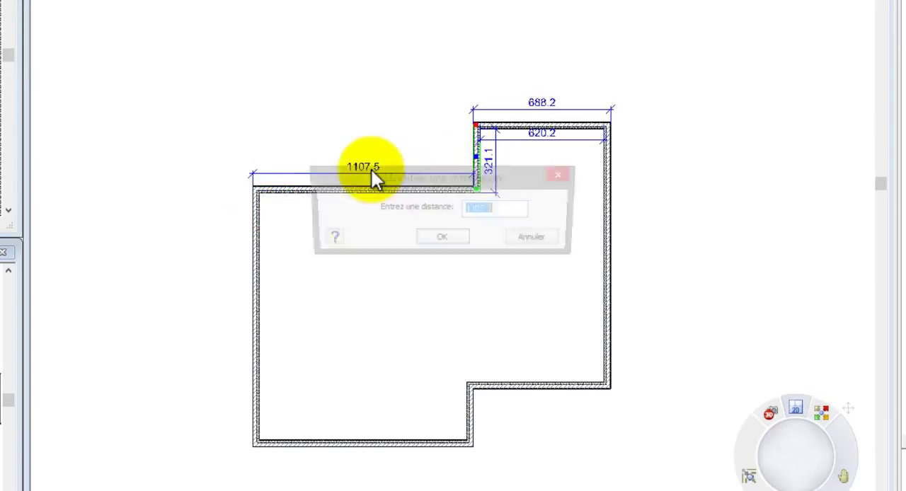
{"action": "type", "text": "1100"}
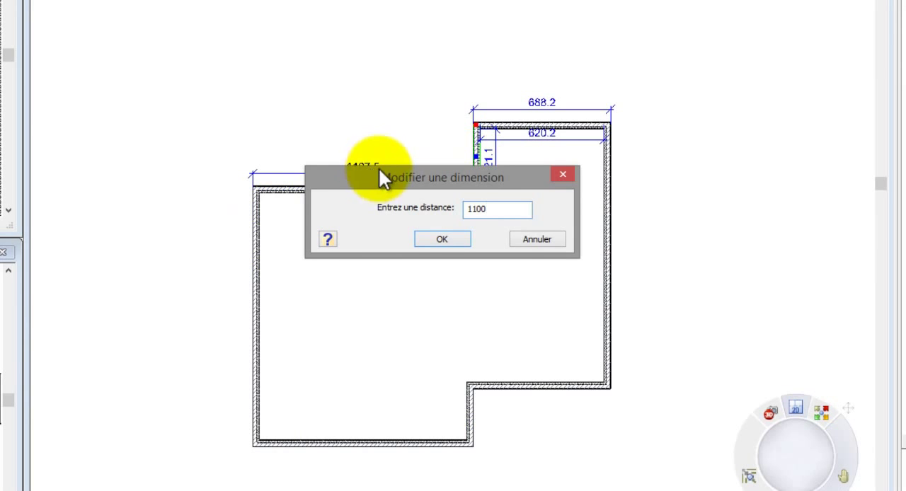
{"action": "left_click", "coordinate": [446, 240]}
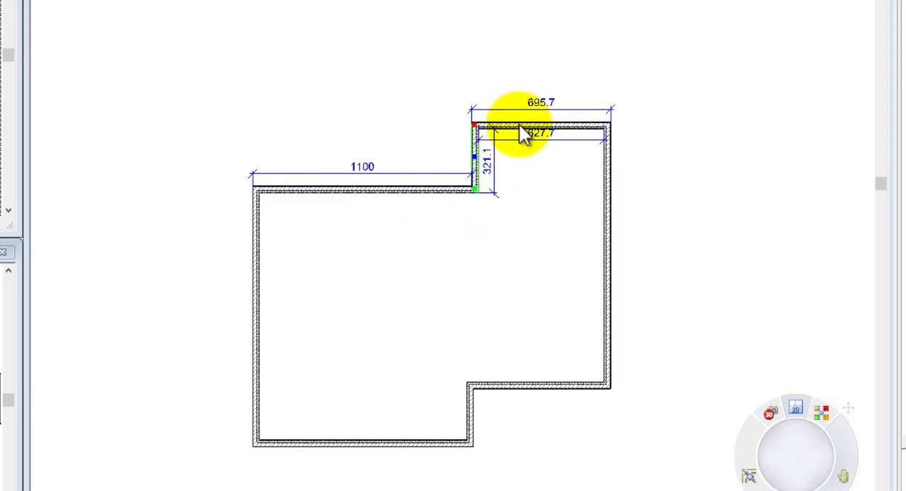
{"action": "left_click", "coordinate": [522, 127]}
{"action": "left_click", "coordinate": [457, 158]}
{"action": "type", "text": "125"}
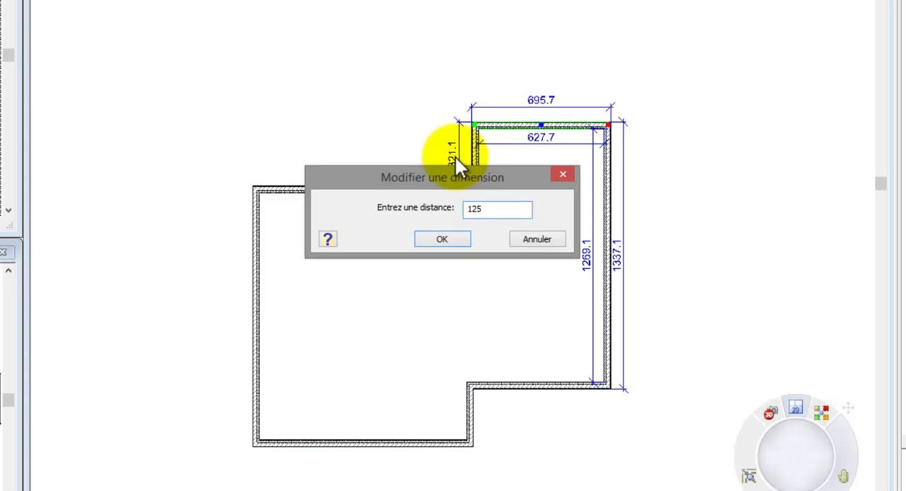
{"action": "left_click", "coordinate": [450, 240]}
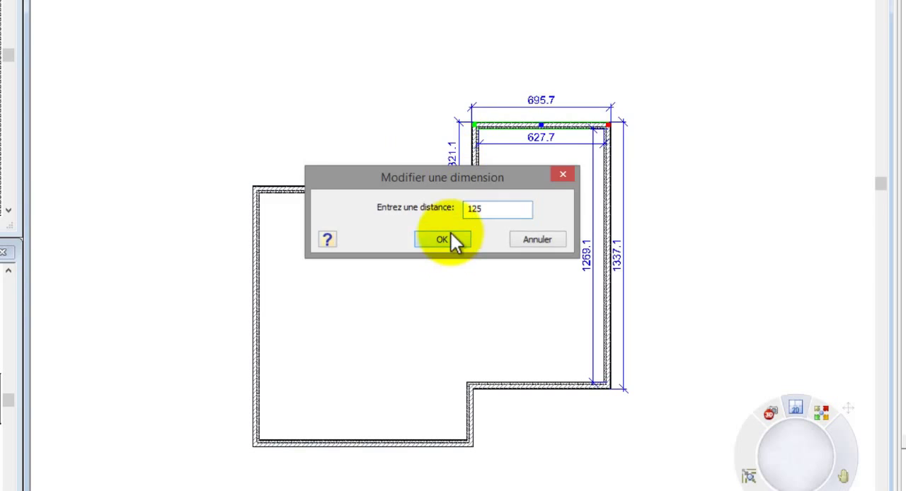
Step: Resize the projecting wing to an outside width of 420 and an outside length of 850
{"action": "left_click", "coordinate": [610, 244]}
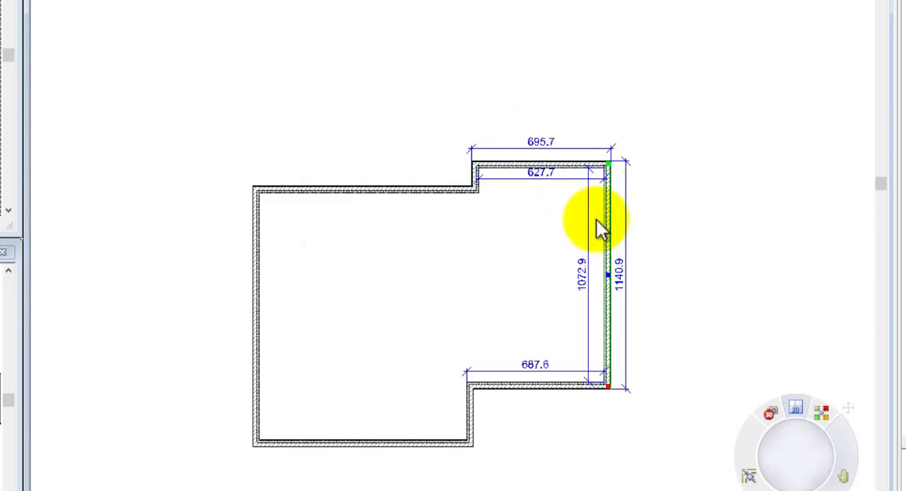
{"action": "left_click", "coordinate": [546, 142]}
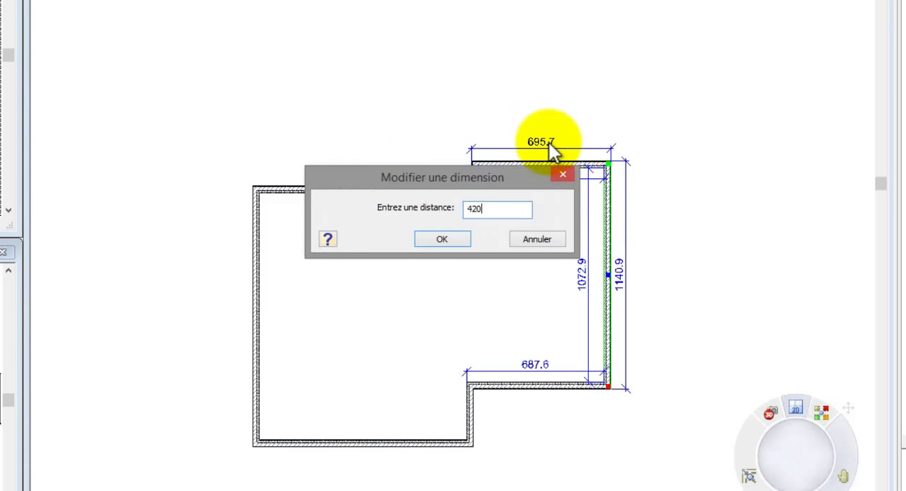
{"action": "left_click", "coordinate": [457, 240]}
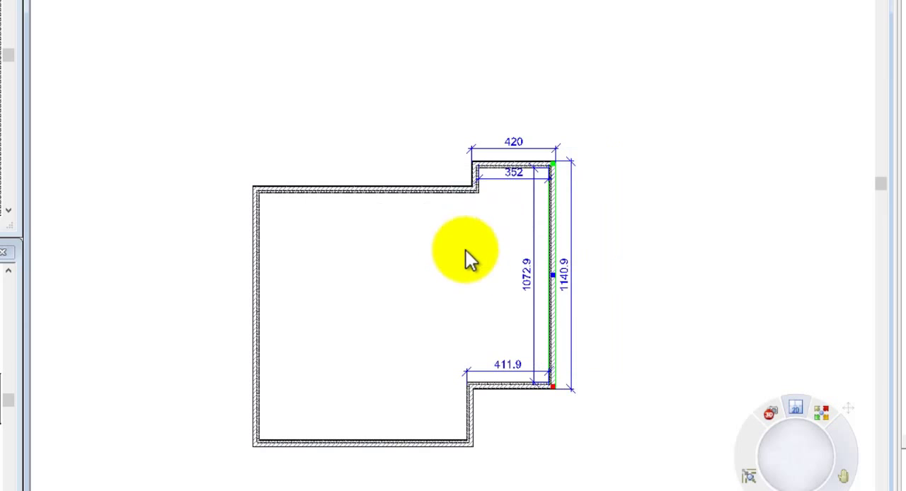
{"action": "left_click", "coordinate": [514, 386]}
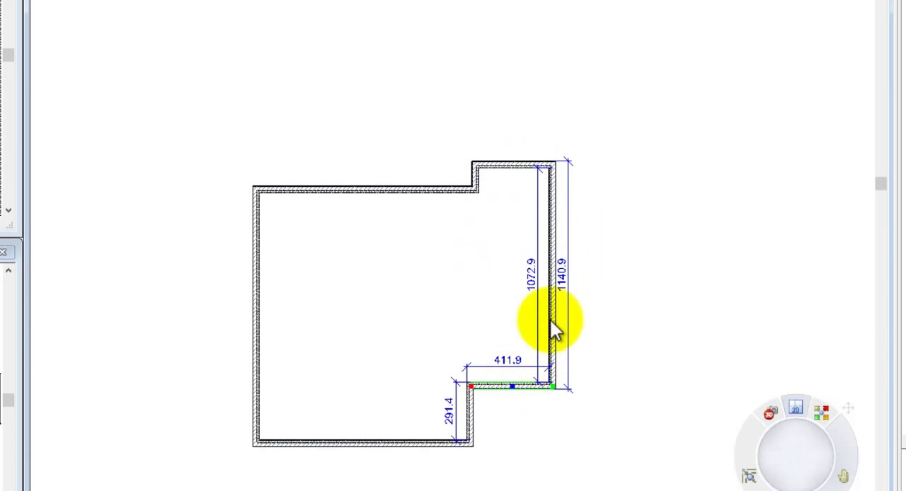
{"action": "left_click", "coordinate": [564, 285]}
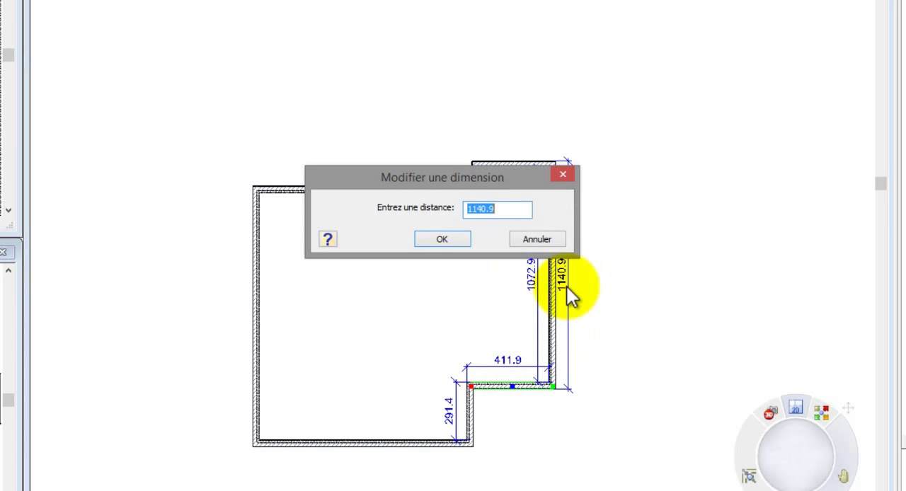
{"action": "left_click", "coordinate": [461, 240]}
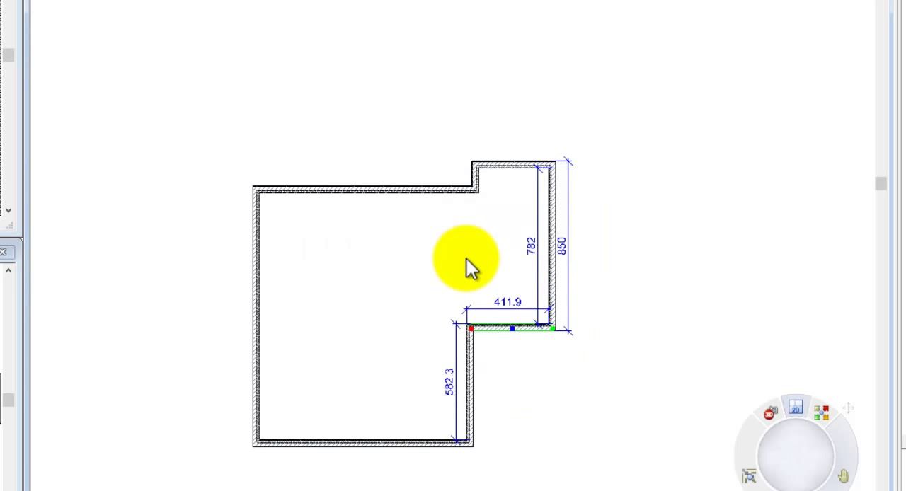
Step: Extend the vertical wall below the wing upward to the main upper wall's inner corner, separating the wing from the main volume
{"action": "left_click", "coordinate": [471, 348]}
{"action": "left_click_drag", "start_coordinate": [470, 329], "coordinate": [474, 194]}
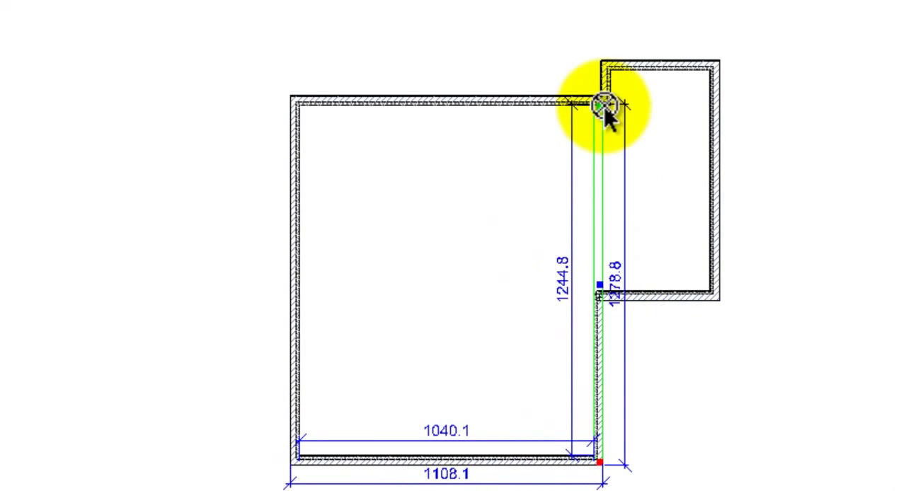
{"action": "left_click_drag", "start_coordinate": [605, 114], "coordinate": [623, 115]}
{"action": "scroll", "coordinate": [623, 116], "scroll_direction": "up", "scroll_amount": 3}
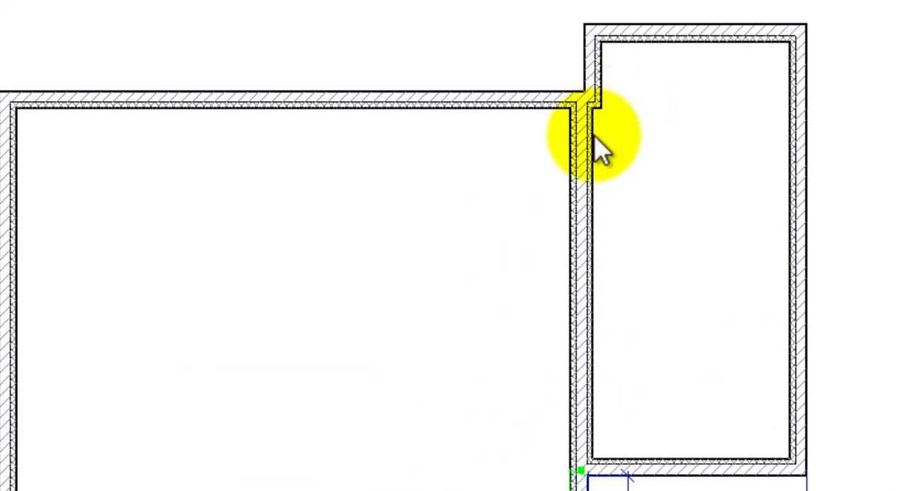
Step: Align the dividing wall with the wing's short upper return wall by setting the offset between them to 0
{"action": "left_click", "coordinate": [612, 143]}
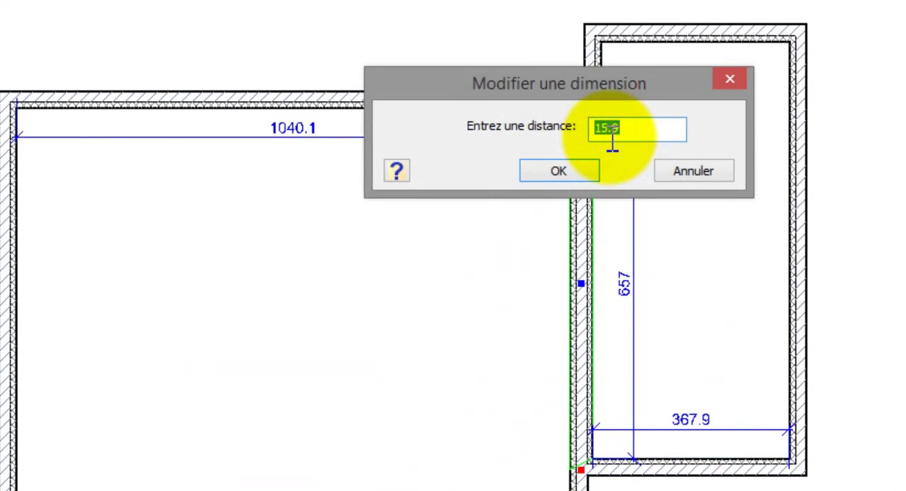
{"action": "type", "text": "0"}
{"action": "key", "text": "Return"}
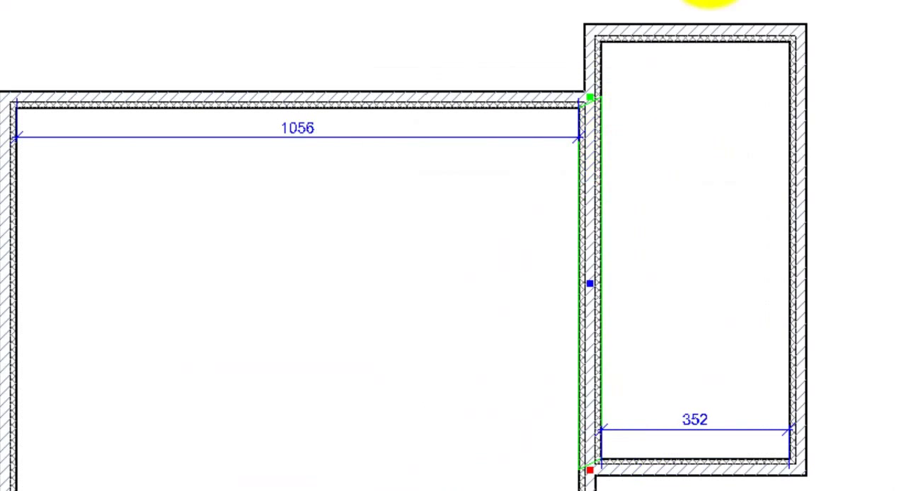
Step: Shorten the distance between the main volume's lower wall and the wing's lower wall
{"action": "scroll", "coordinate": [698, 3], "scroll_direction": "down", "scroll_amount": 2}
{"action": "left_click", "coordinate": [529, 427]}
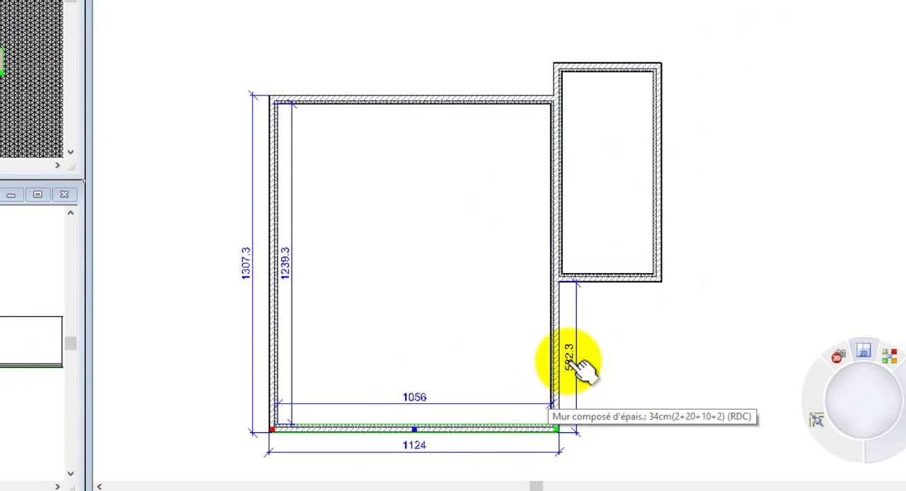
{"action": "left_click", "coordinate": [569, 361]}
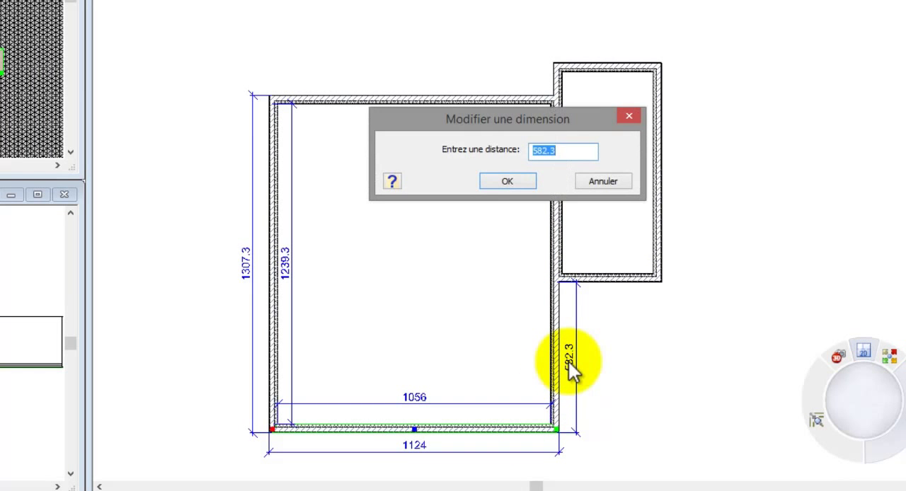
{"action": "left_click", "coordinate": [509, 183]}
{"action": "left_click", "coordinate": [488, 394]}
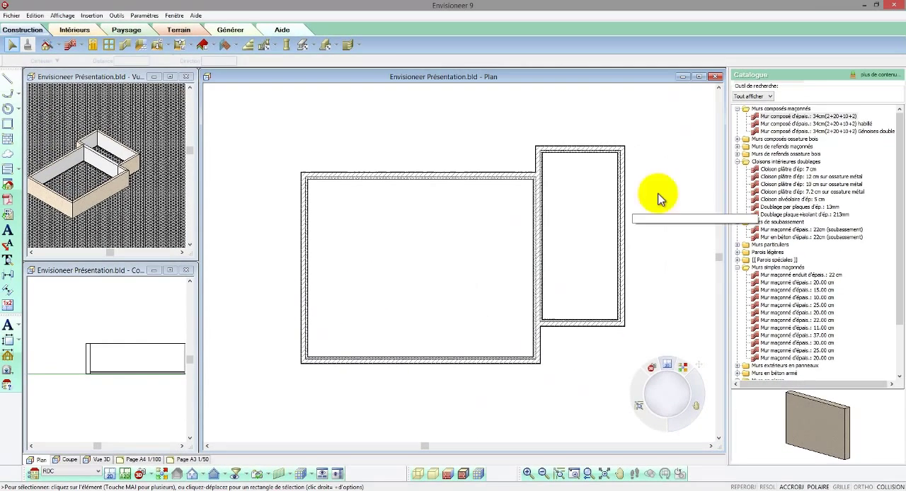
Step: Draw a 34cm(2+20+10+2) composite wall about 380 long at 315° diagonally across the main volume's lower-left corner
{"action": "left_click", "coordinate": [772, 116]}
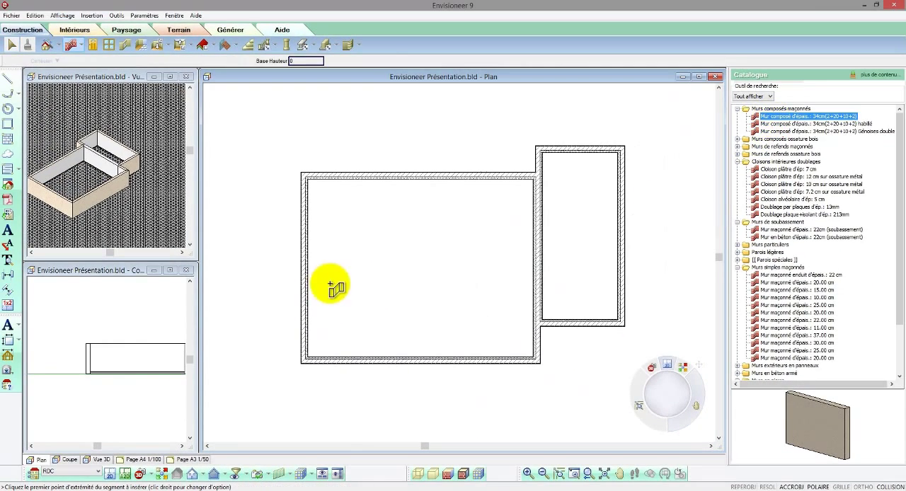
{"action": "left_click", "coordinate": [305, 307]}
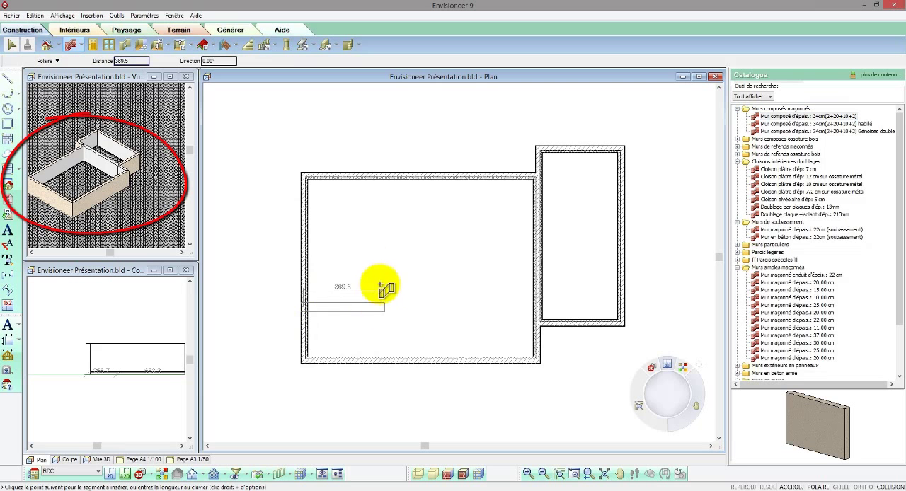
{"action": "left_click", "coordinate": [358, 363]}
{"action": "right_click", "coordinate": [359, 363]}
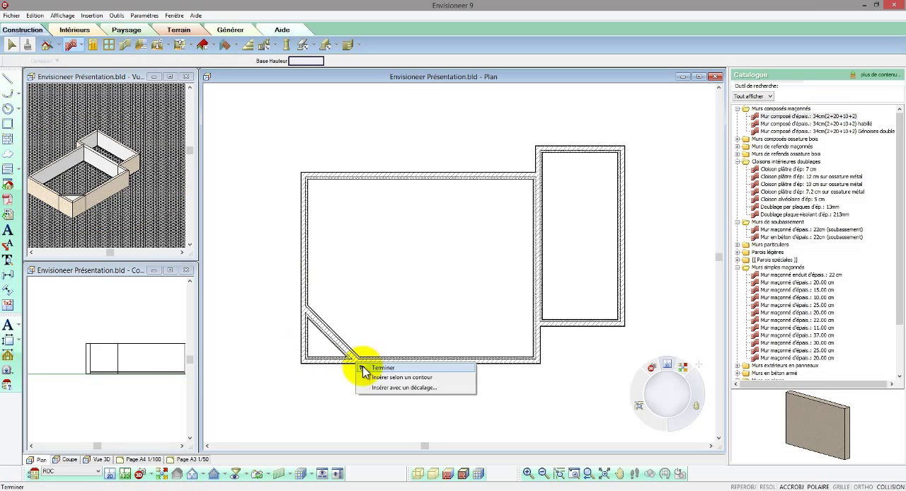
{"action": "left_click", "coordinate": [376, 367]}
Step: Delete the two wall portions forming the corner outside the diagonal wall
{"action": "left_click_drag", "start_coordinate": [321, 370], "coordinate": [284, 346]}
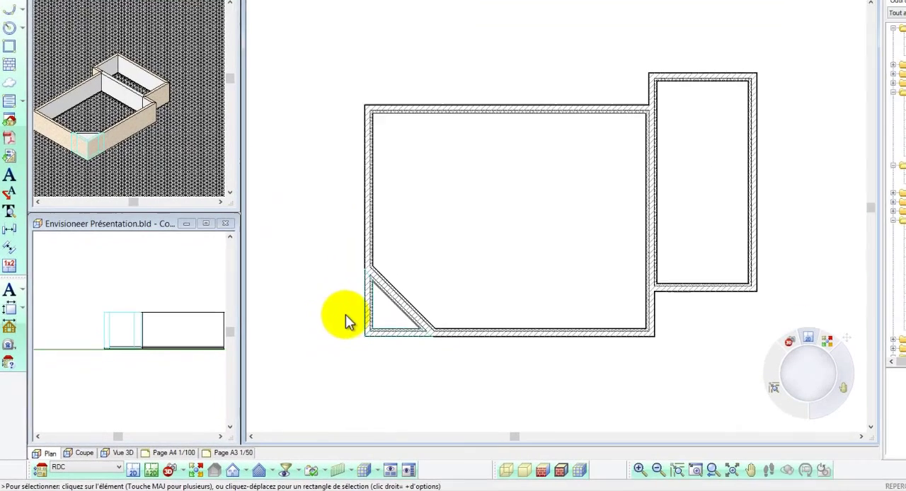
{"action": "right_click", "coordinate": [286, 347]}
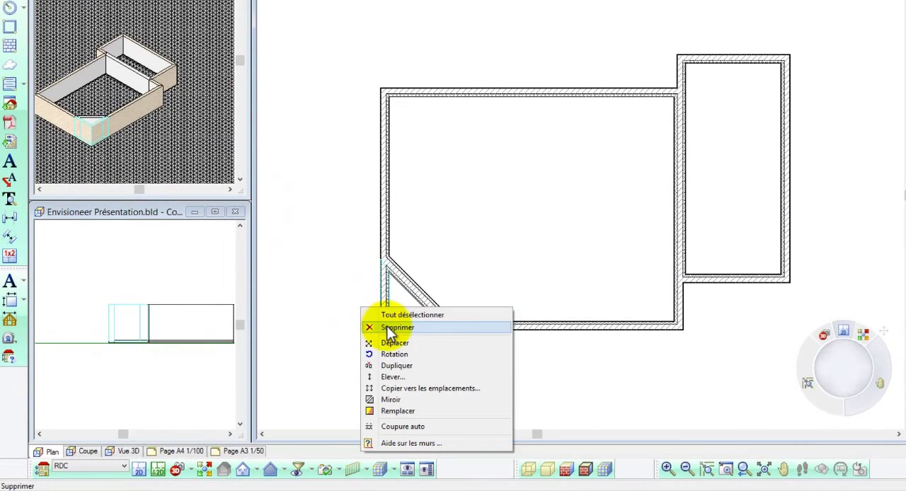
{"action": "left_click", "coordinate": [387, 325]}
Step: Show the whole building in the section view and return to the plan view
{"action": "left_click", "coordinate": [50, 272]}
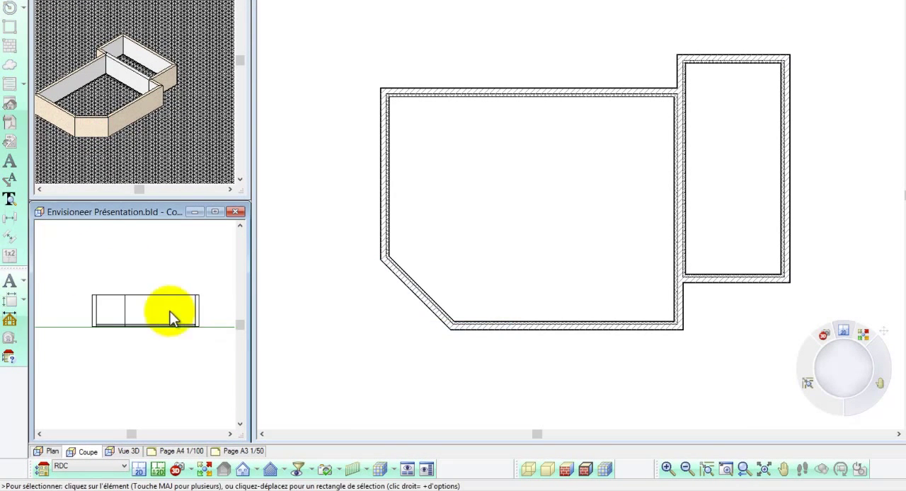
{"action": "left_click", "coordinate": [519, 347]}
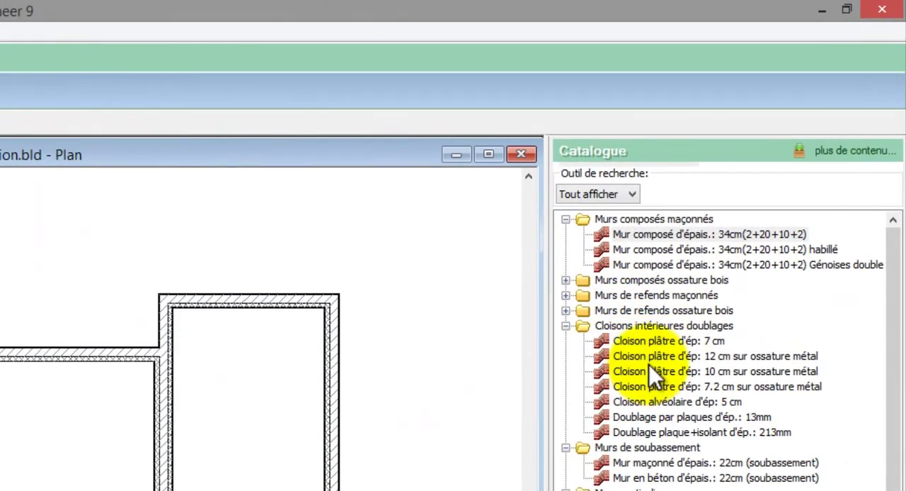
Step: Draw a "Cloison plâtre d'ép: 12 cm sur ossature métal" partition horizontally across the wing, between its two long walls
{"action": "left_click", "coordinate": [649, 360]}
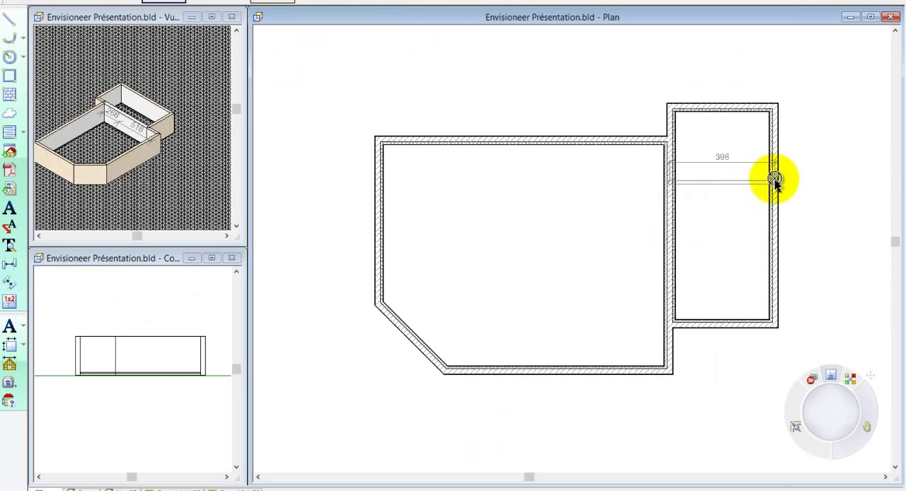
{"action": "right_click", "coordinate": [777, 186]}
{"action": "left_click", "coordinate": [786, 185]}
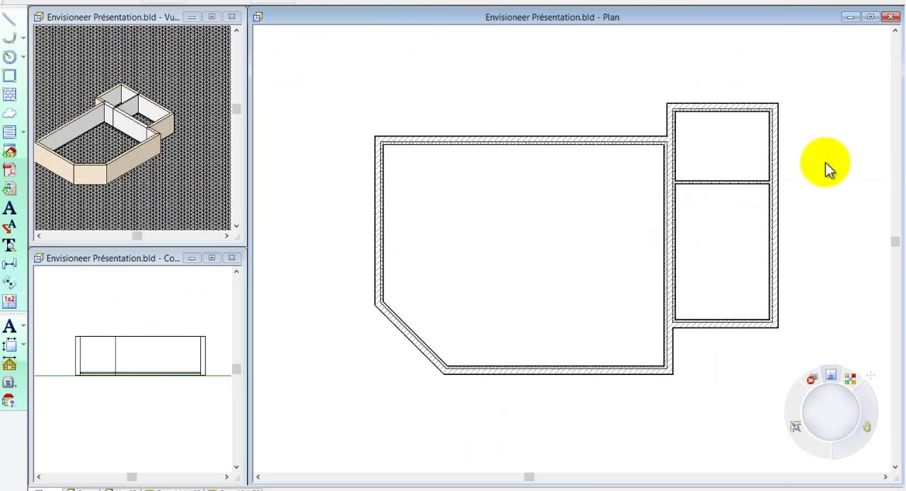
Step: Set the distance between the wing's cross partition and the wing's upper wall to 255
{"action": "scroll", "coordinate": [826, 162], "scroll_direction": "up", "scroll_amount": 1}
{"action": "scroll", "coordinate": [825, 162], "scroll_direction": "up", "scroll_amount": 1}
{"action": "left_click", "coordinate": [729, 193]}
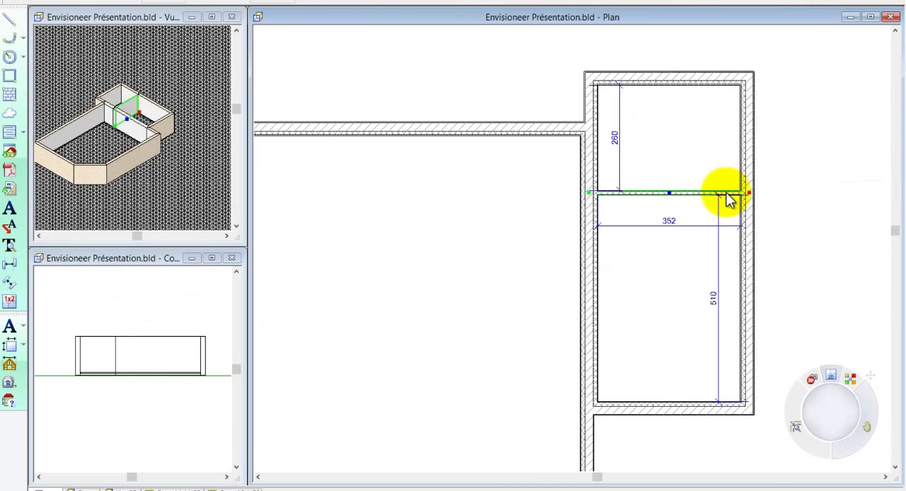
{"action": "left_click", "coordinate": [618, 136]}
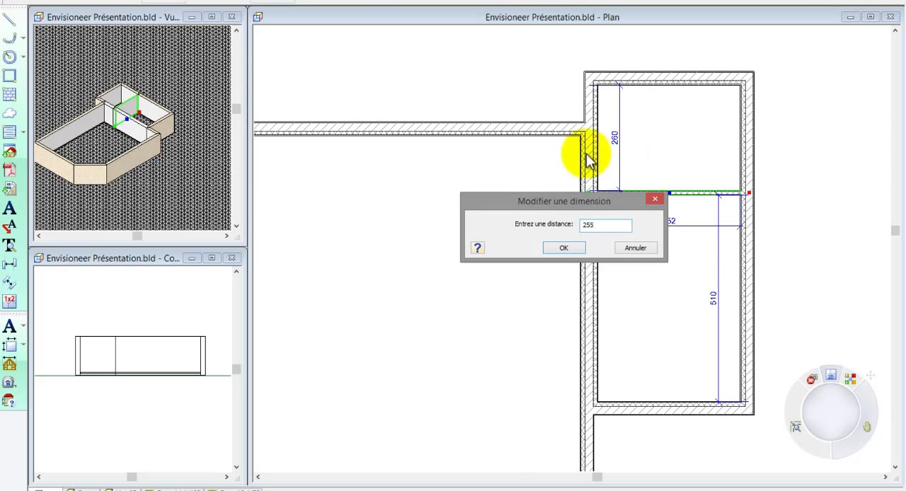
{"action": "left_click", "coordinate": [564, 247]}
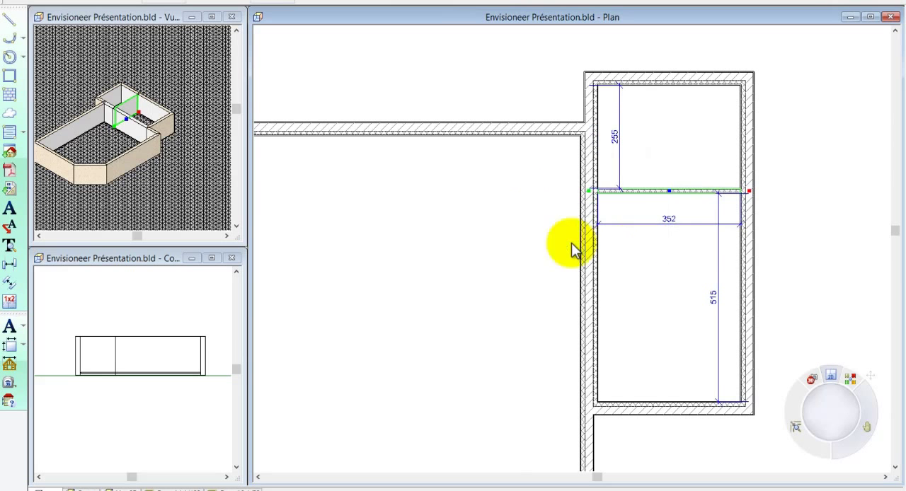
Step: Replace the outer side wall and lower wall of the wing's lower room with "Mur maçonné enduit d'épais.: 22 cm"
{"action": "left_click", "coordinate": [747, 262]}
{"action": "left_click", "coordinate": [678, 408]}
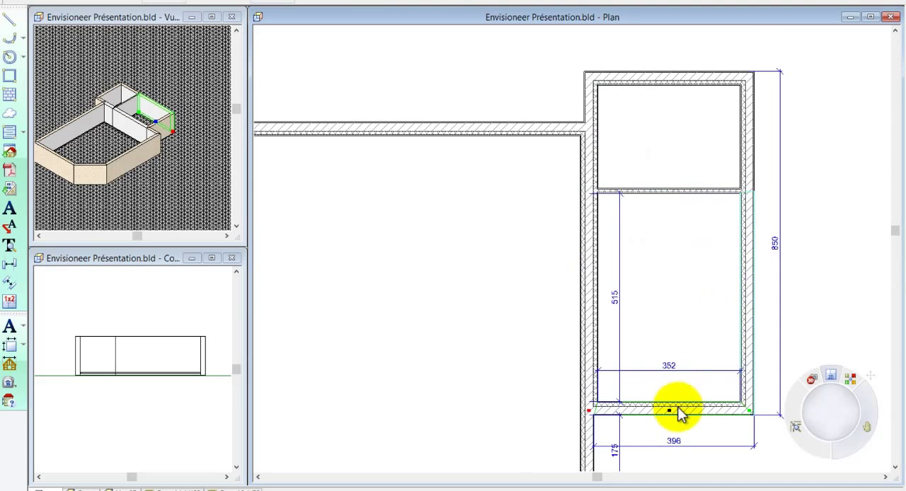
{"action": "right_click", "coordinate": [678, 408]}
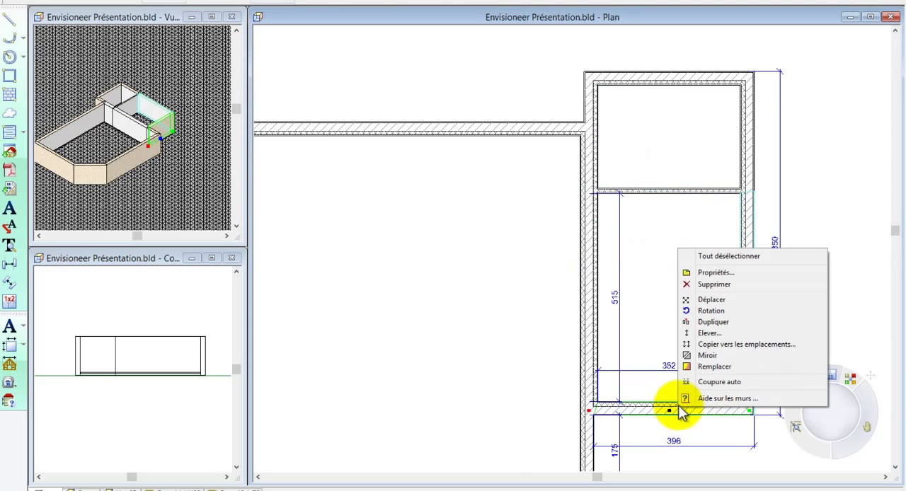
{"action": "left_click", "coordinate": [703, 367]}
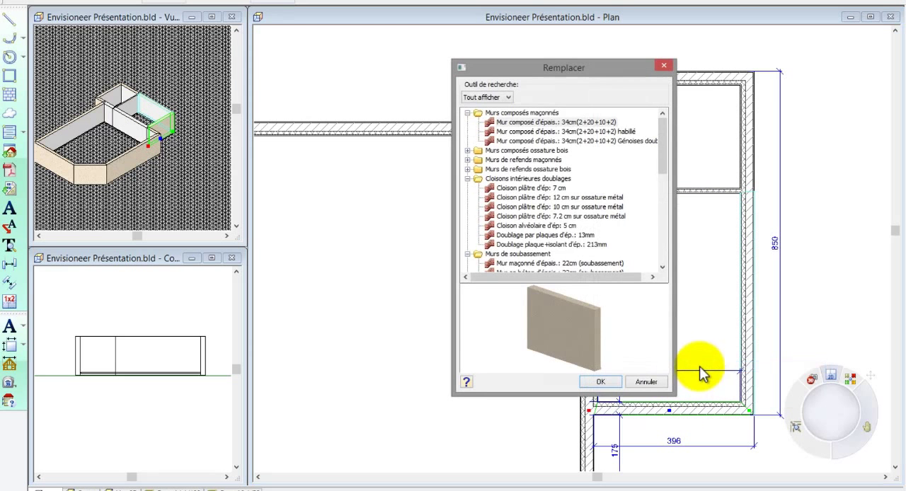
{"action": "left_click", "coordinate": [662, 267]}
{"action": "left_click", "coordinate": [663, 268]}
{"action": "left_click", "coordinate": [662, 268]}
{"action": "scroll", "coordinate": [661, 266], "scroll_direction": "down", "scroll_amount": 2}
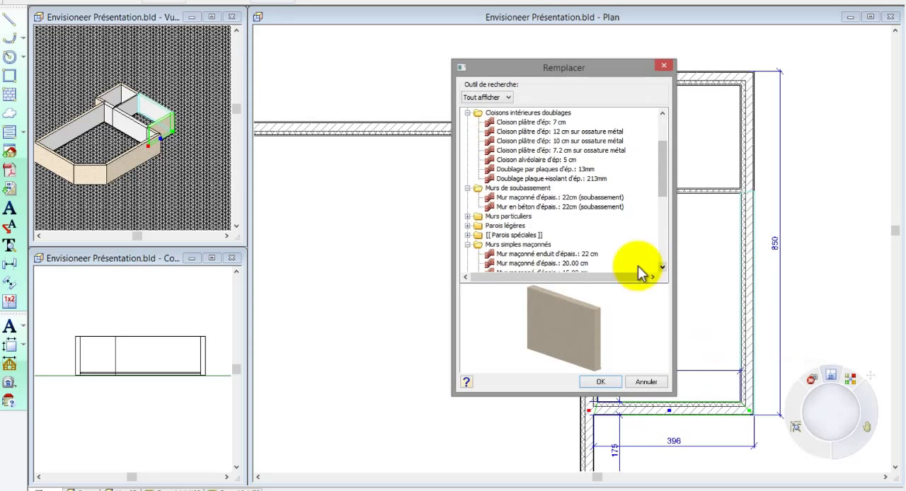
{"action": "left_click", "coordinate": [533, 255]}
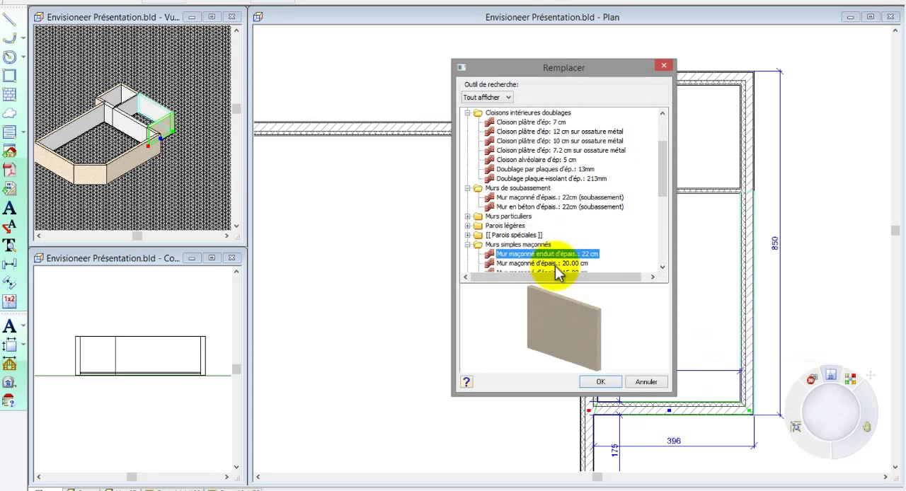
{"action": "left_click_drag", "start_coordinate": [597, 314], "coordinate": [559, 333]}
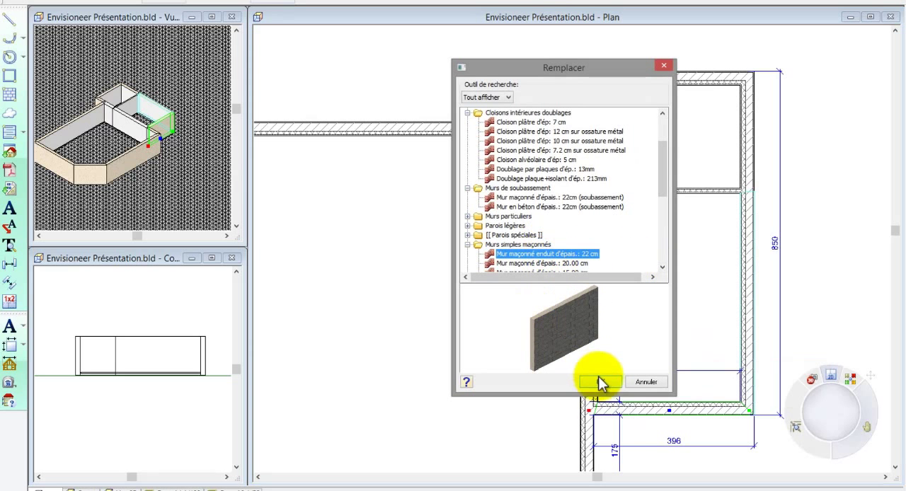
{"action": "left_click", "coordinate": [600, 381]}
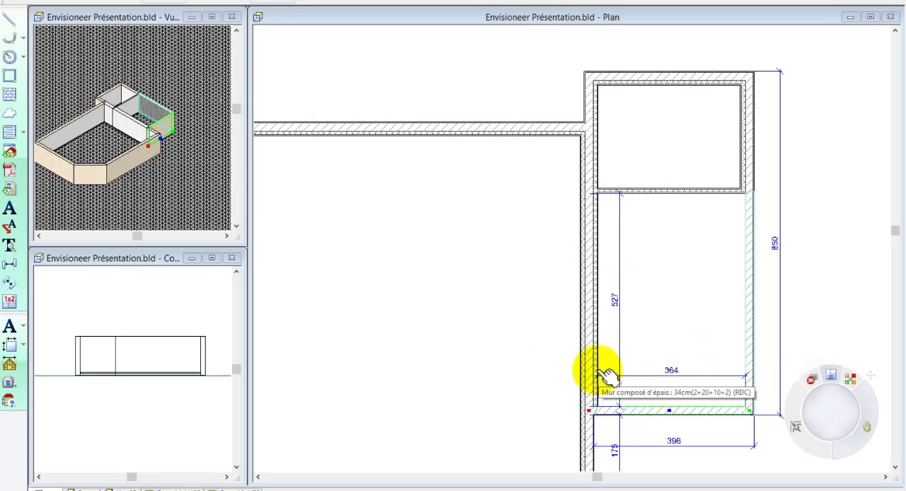
Step: Set the Face INTérieure Gauche panel thickness and insulation thickness to 0 for the wall between the main volume and the wing's lower room
{"action": "left_click", "coordinate": [591, 331]}
{"action": "right_click", "coordinate": [590, 330]}
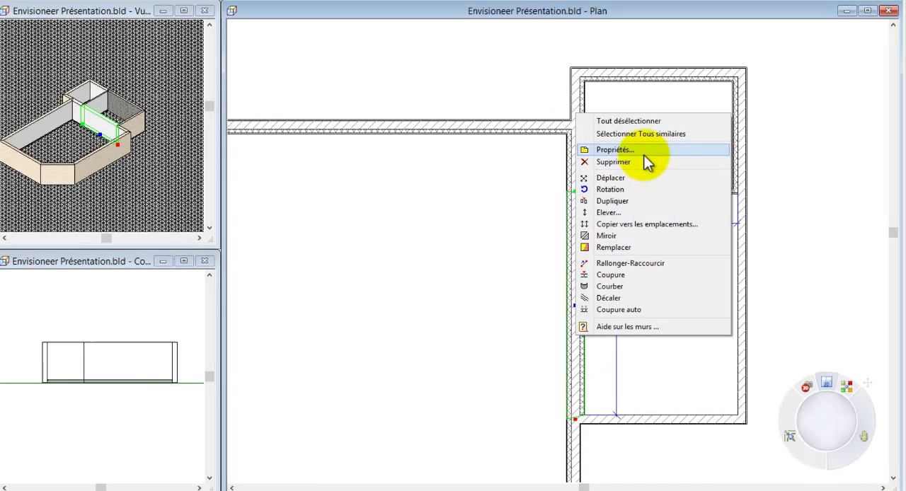
{"action": "left_click", "coordinate": [640, 150]}
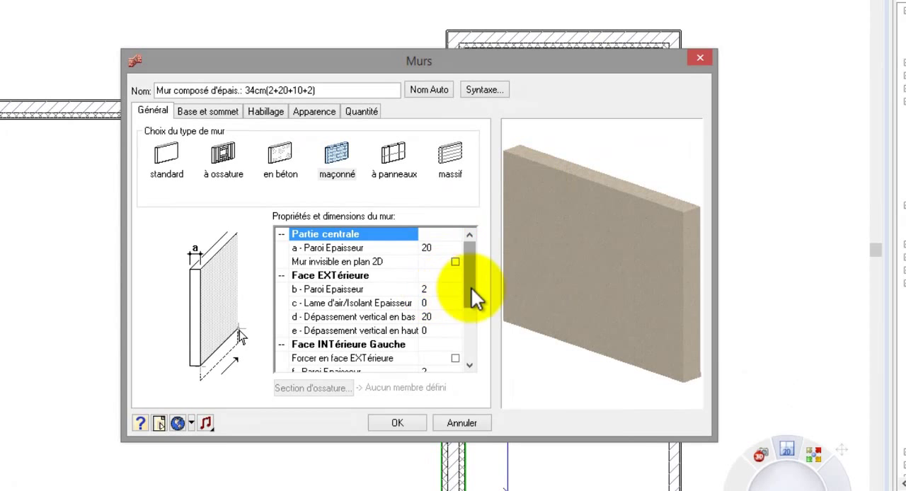
{"action": "left_click_drag", "start_coordinate": [471, 287], "coordinate": [469, 359]}
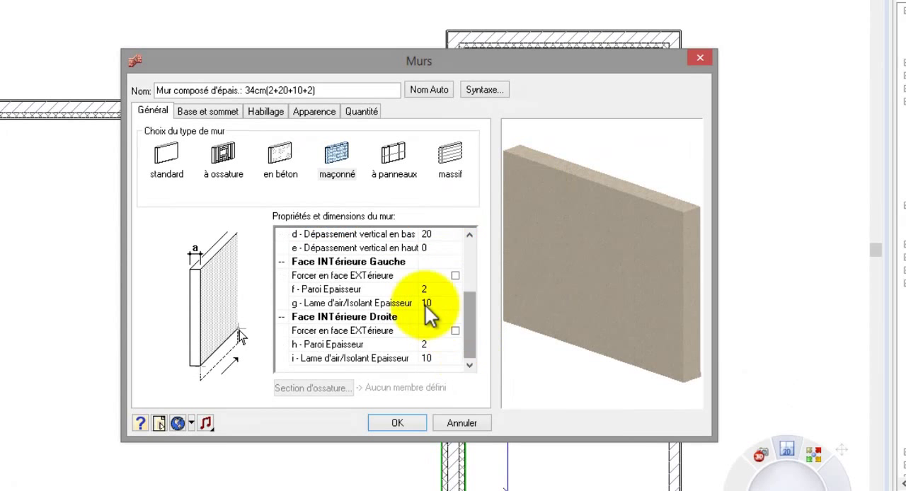
{"action": "left_click", "coordinate": [396, 273]}
{"action": "left_click", "coordinate": [436, 302]}
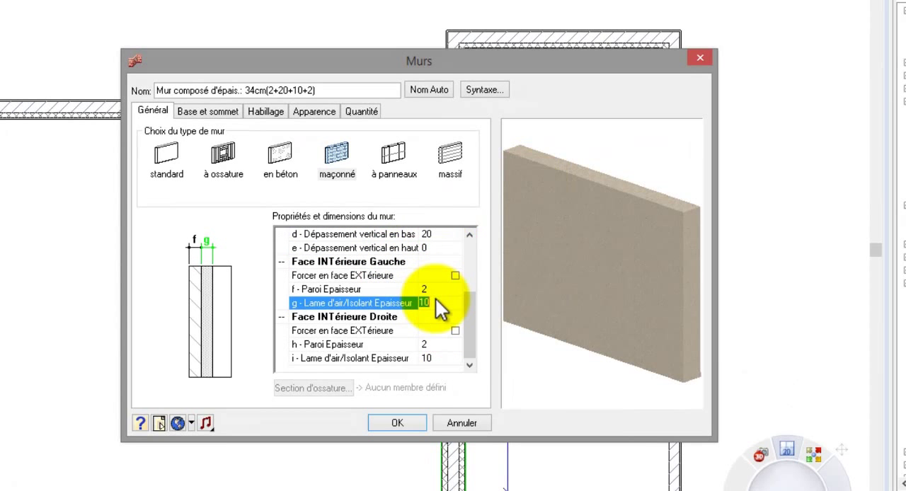
{"action": "type", "text": "0"}
{"action": "key", "text": "Up"}
{"action": "type", "text": "0"}
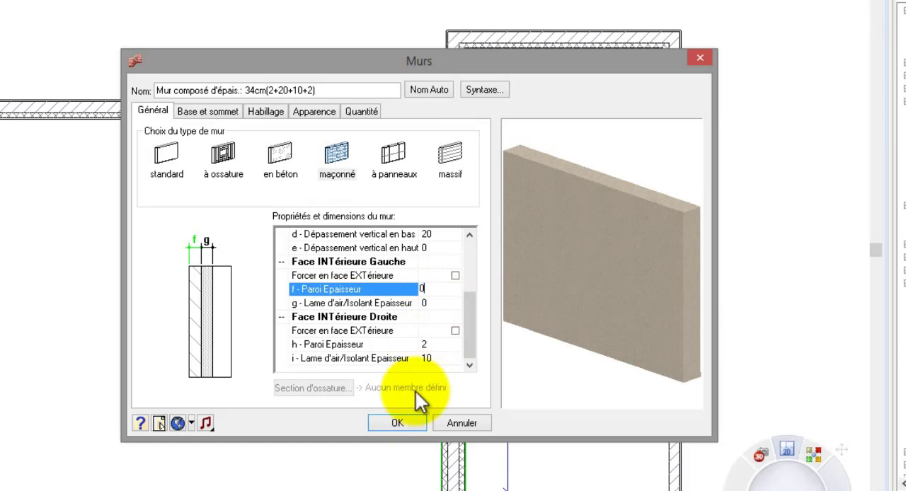
{"action": "left_click", "coordinate": [405, 419]}
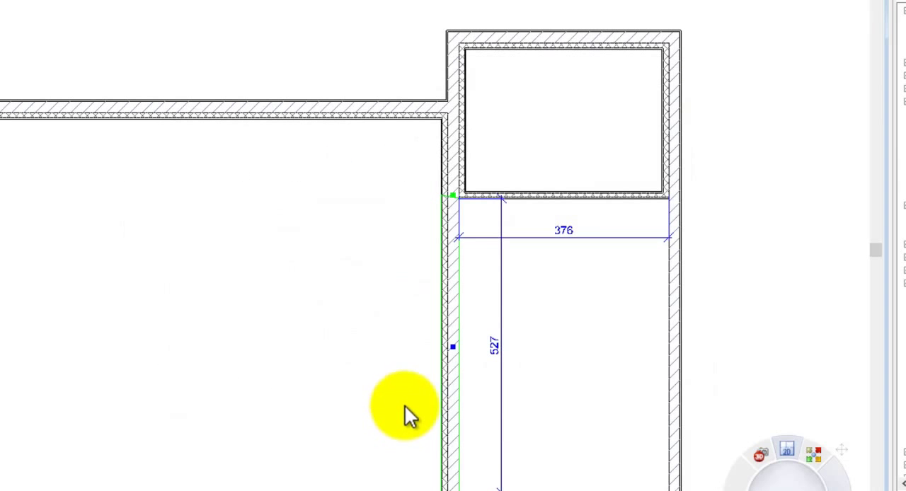
{"action": "left_click", "coordinate": [401, 378]}
{"action": "scroll", "coordinate": [470, 190], "scroll_direction": "up", "scroll_amount": 5}
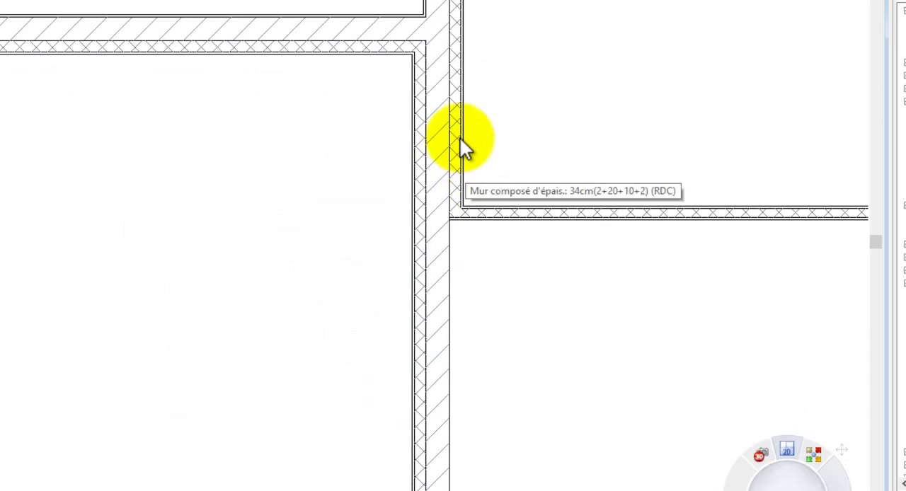
{"action": "scroll", "coordinate": [460, 146], "scroll_direction": "down", "scroll_amount": 3}
{"action": "scroll", "coordinate": [529, 128], "scroll_direction": "down", "scroll_amount": 3}
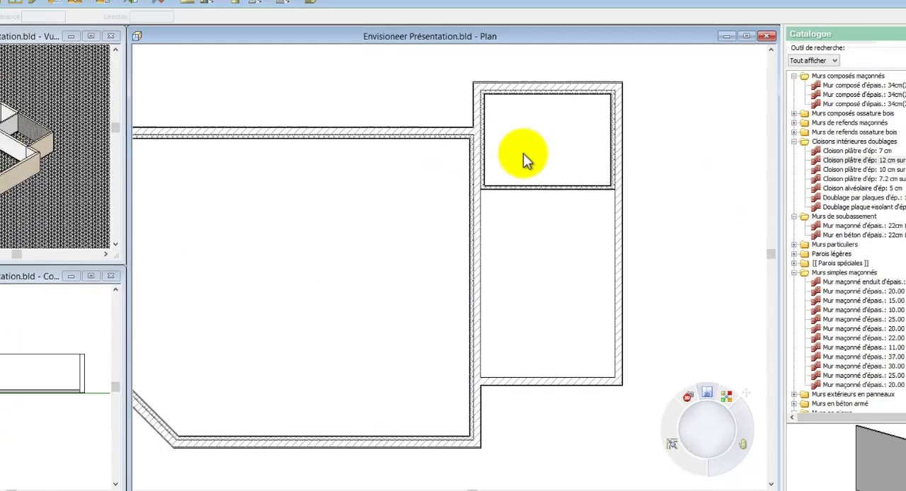
Step: Enclose a room about 314 by 347 in the main volume's lower-right corner with 7.2 cm plaster partitions on metal framing
{"action": "middle_click_drag", "start_coordinate": [529, 128], "coordinate": [584, 126]}
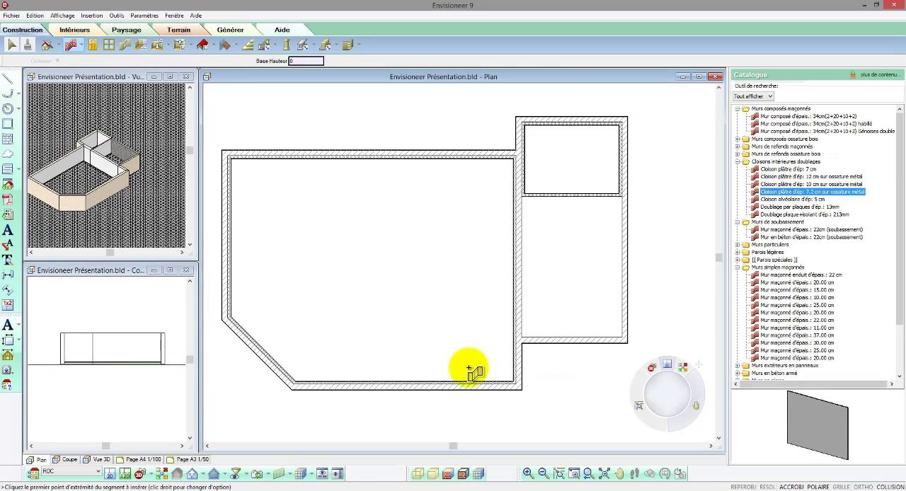
{"action": "left_click", "coordinate": [422, 387]}
{"action": "left_click", "coordinate": [430, 288]}
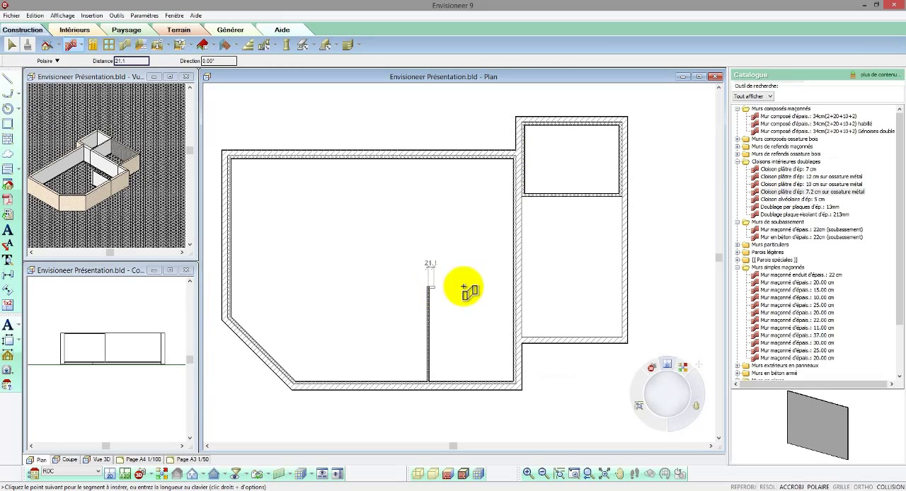
{"action": "left_click", "coordinate": [519, 286]}
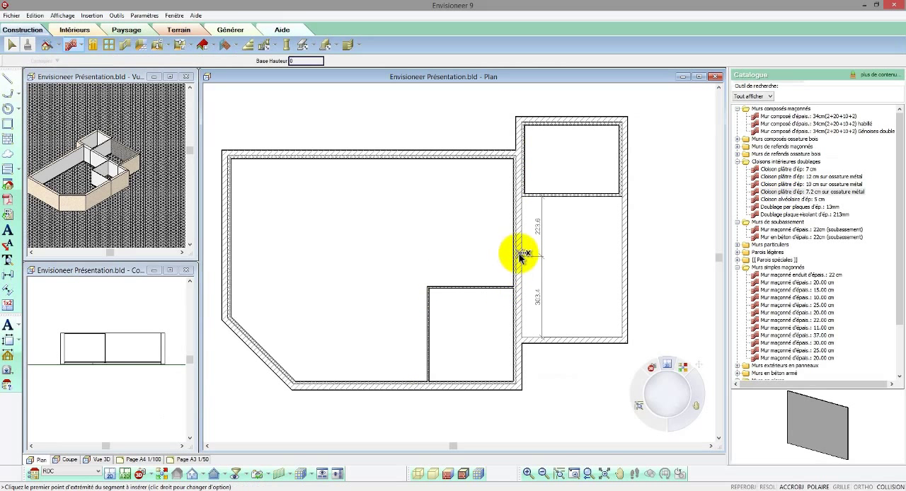
Step: Draw 7.2 cm partitions enclosing a smaller room about 196 by 128 directly above the corner room, against the shared wall
{"action": "left_click", "coordinate": [522, 252]}
{"action": "left_click", "coordinate": [460, 252]}
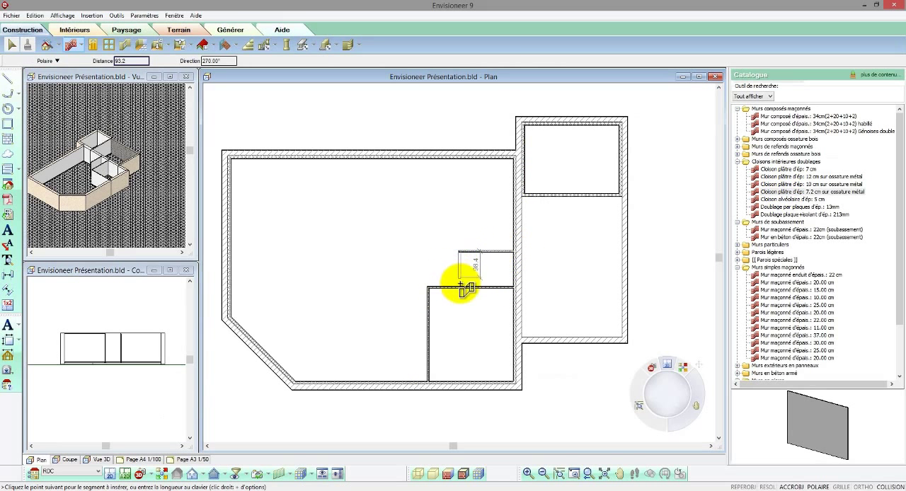
{"action": "left_click", "coordinate": [459, 289]}
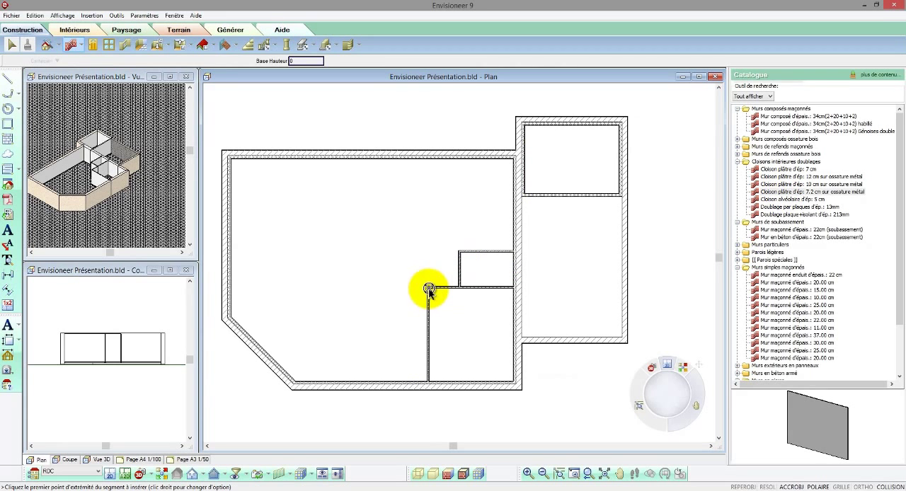
Step: Draw 7.2 cm partitions enclosing a narrow closet about 104 wide against the upper left side of the corner room
{"action": "left_click", "coordinate": [429, 289]}
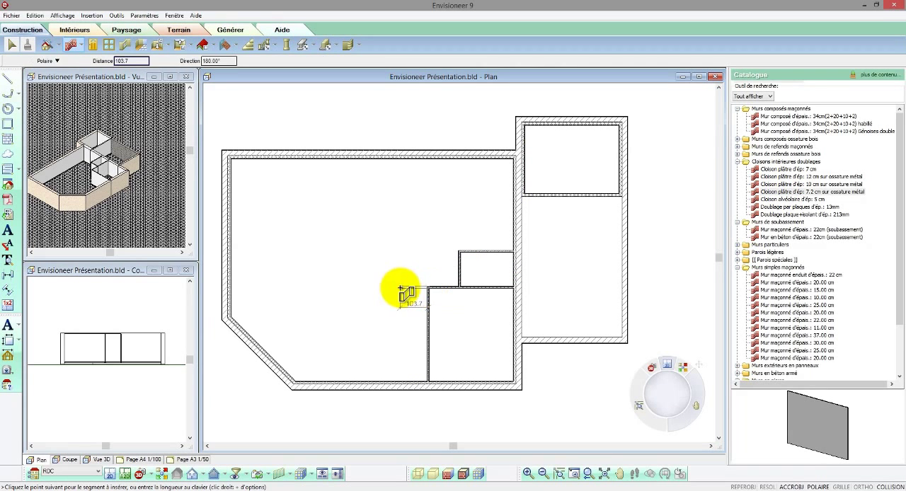
{"action": "left_click", "coordinate": [428, 331]}
{"action": "right_click", "coordinate": [428, 332]}
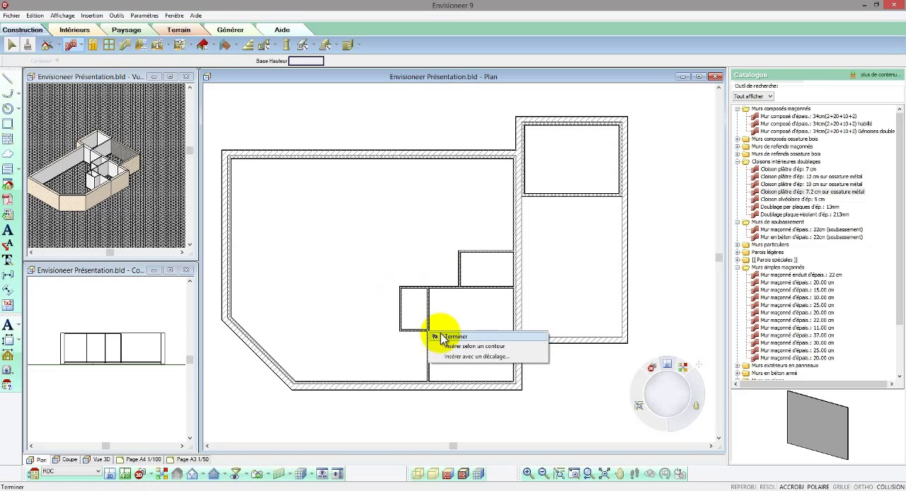
{"action": "left_click", "coordinate": [453, 337]}
Step: Set the distance between the corner room's left partition and the wall shared with the wing to 330
{"action": "scroll", "coordinate": [471, 356], "scroll_direction": "up", "scroll_amount": 3}
{"action": "left_click", "coordinate": [387, 333]}
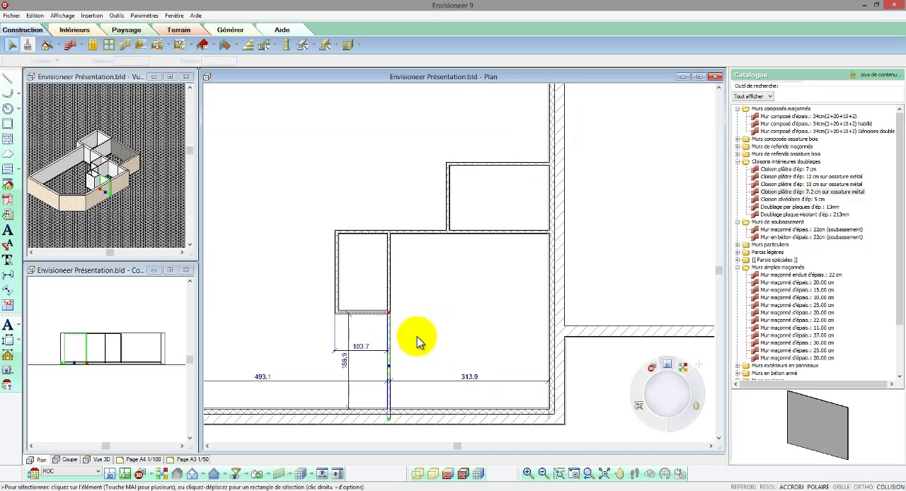
{"action": "left_click", "coordinate": [469, 379]}
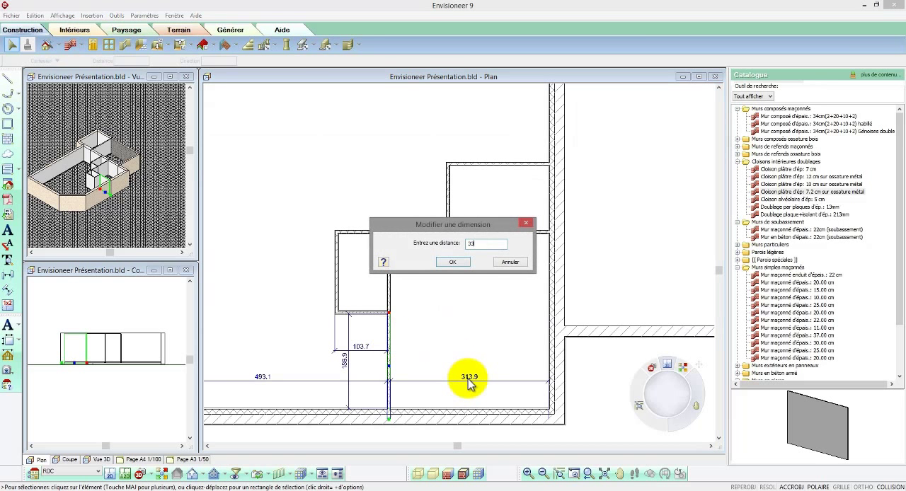
{"action": "left_click", "coordinate": [455, 262]}
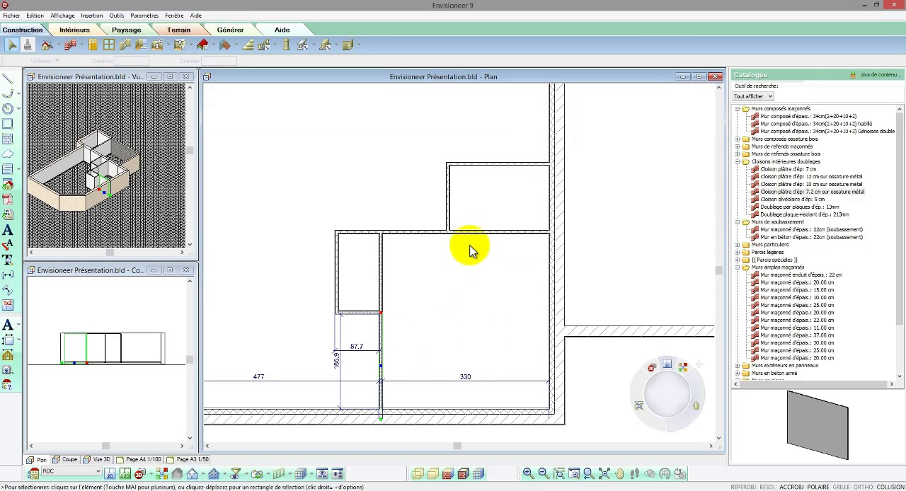
Step: Set the distance between the corner room's upper partition and the main volume's lower wall to 330
{"action": "left_click", "coordinate": [473, 238]}
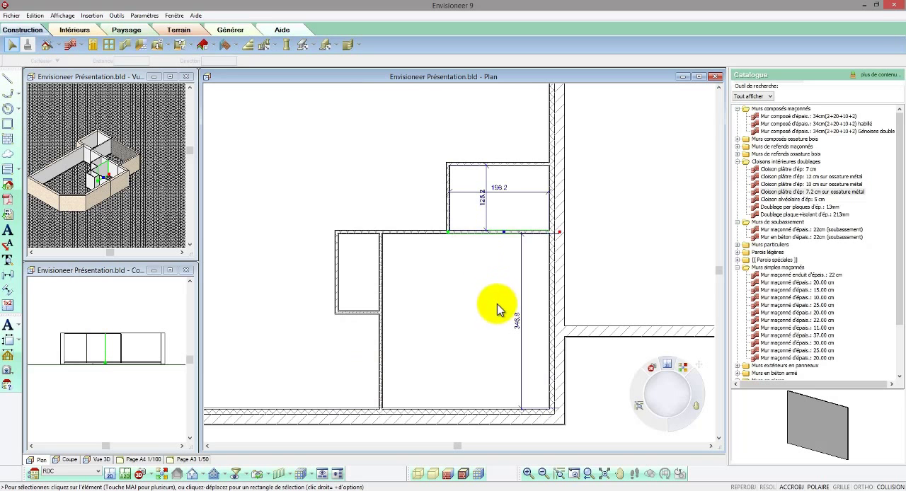
{"action": "left_click", "coordinate": [519, 328]}
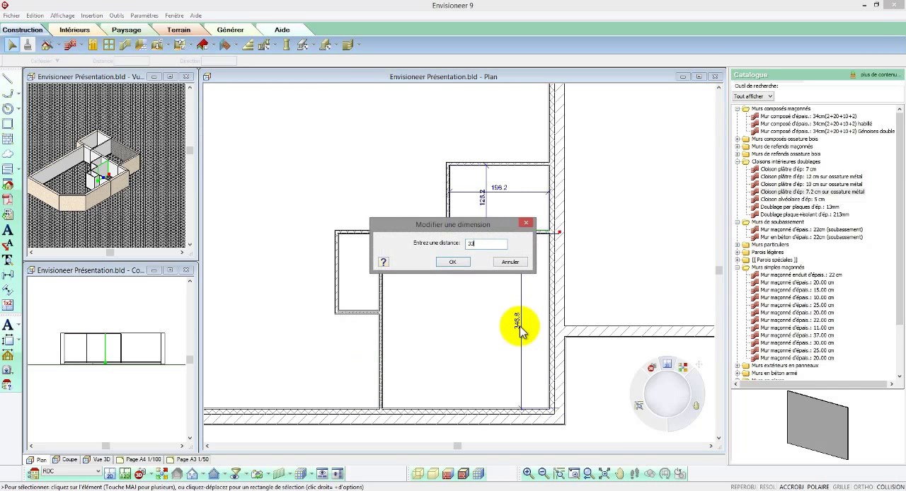
{"action": "type", "text": "330"}
{"action": "left_click", "coordinate": [453, 262]}
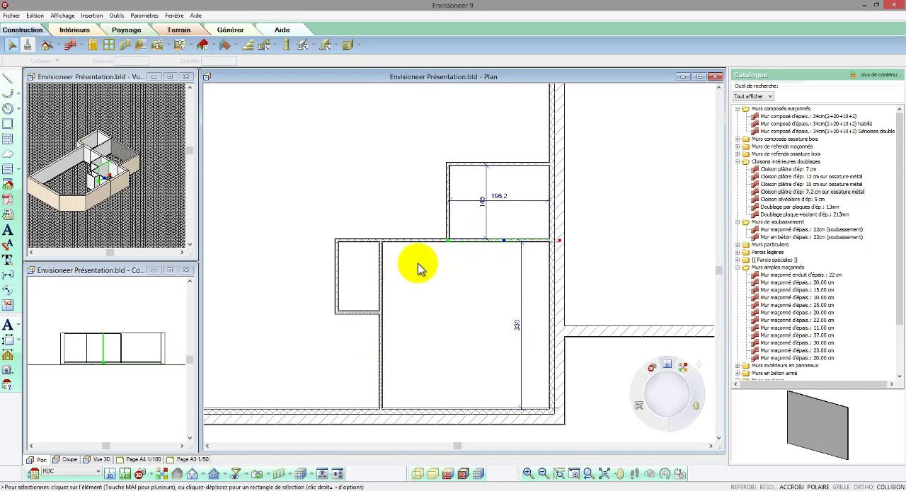
Step: Set the distance from the closet's left partition to the corner room's left partition to 90
{"action": "left_click", "coordinate": [336, 269]}
{"action": "left_click", "coordinate": [358, 346]}
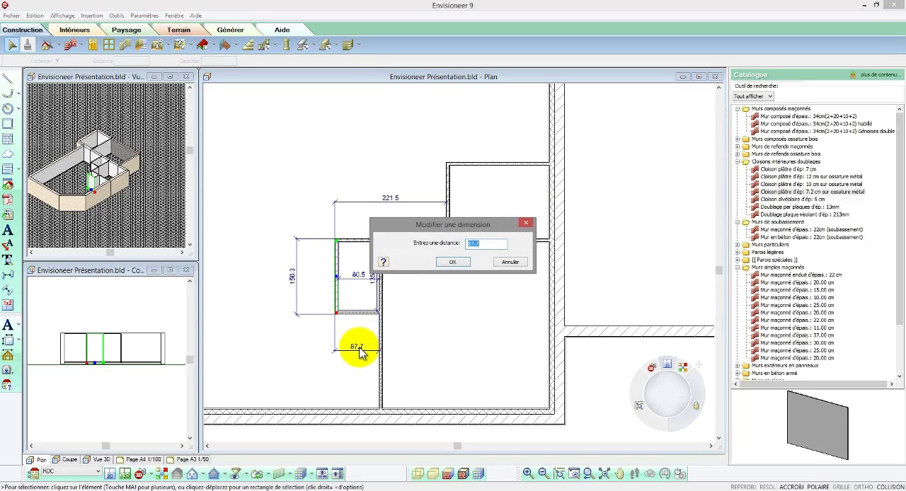
{"action": "type", "text": "90"}
{"action": "left_click", "coordinate": [447, 263]}
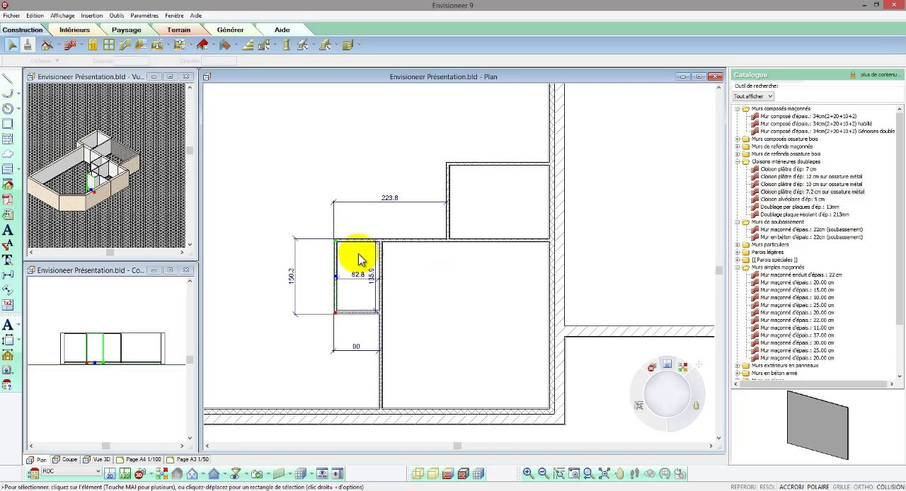
Step: Set the distance between the closet's lower partition and its upper partition to 150
{"action": "left_click", "coordinate": [355, 313]}
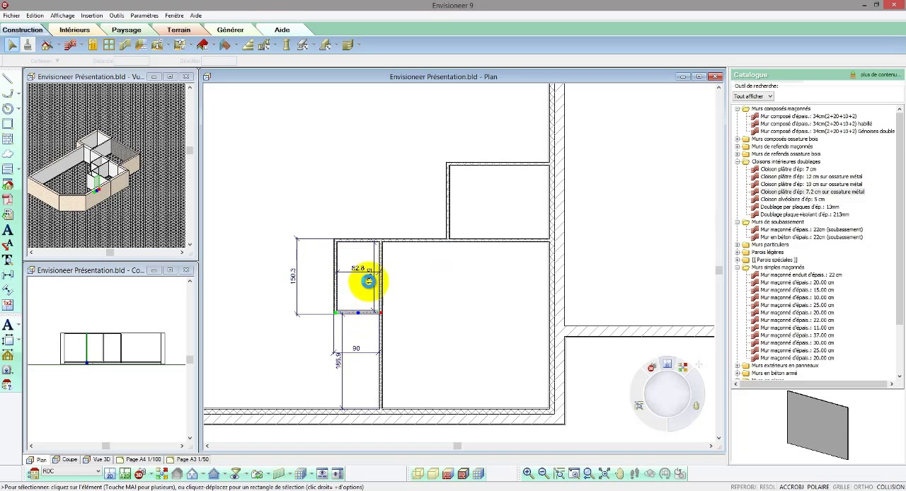
{"action": "left_click", "coordinate": [368, 281]}
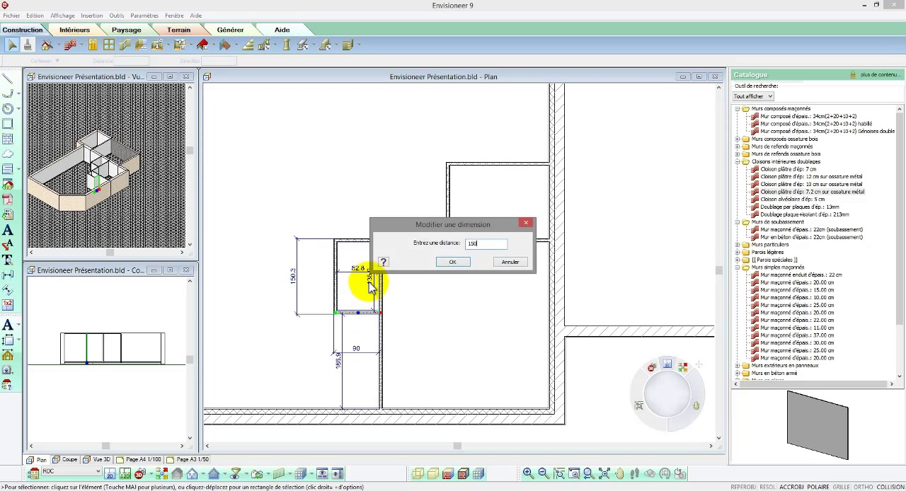
{"action": "type", "text": "150"}
{"action": "key", "text": "Return"}
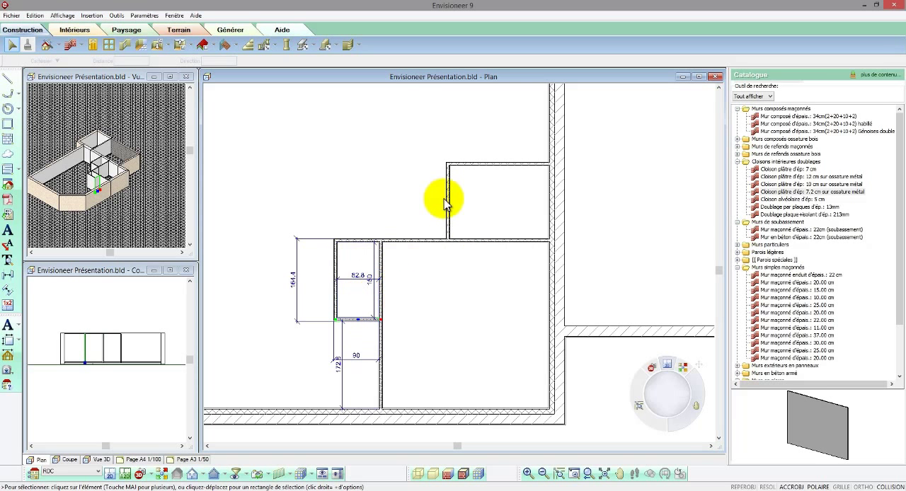
Step: Set the inside width of the small room above the corner room to 225 and its inside depth to 180
{"action": "left_click", "coordinate": [449, 203]}
{"action": "left_click", "coordinate": [497, 202]}
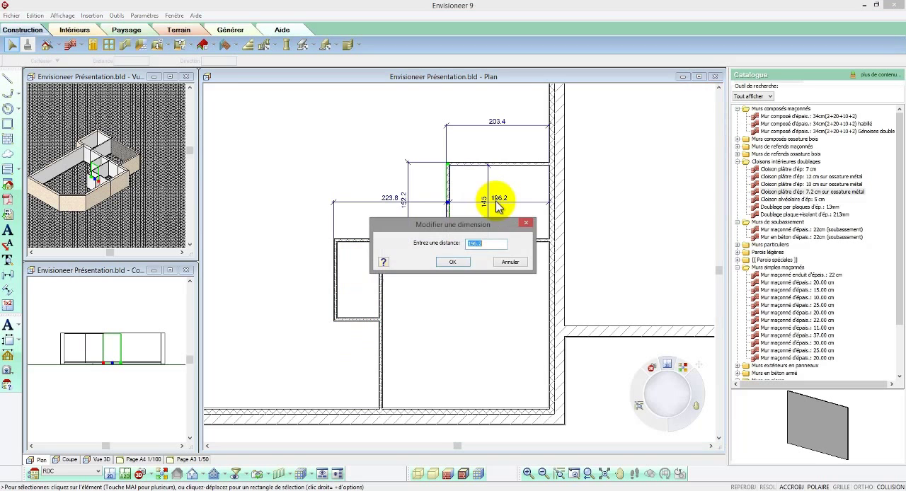
{"action": "left_click", "coordinate": [461, 260]}
{"action": "left_click", "coordinate": [513, 163]}
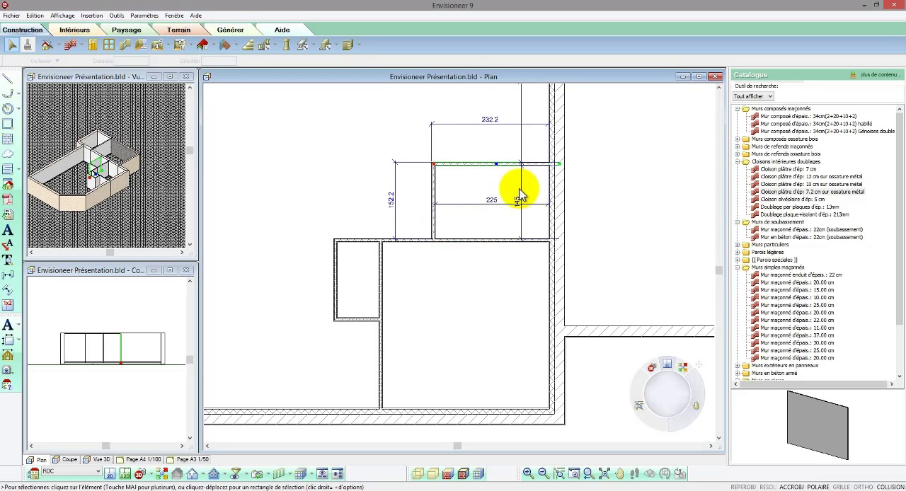
{"action": "left_click", "coordinate": [520, 190]}
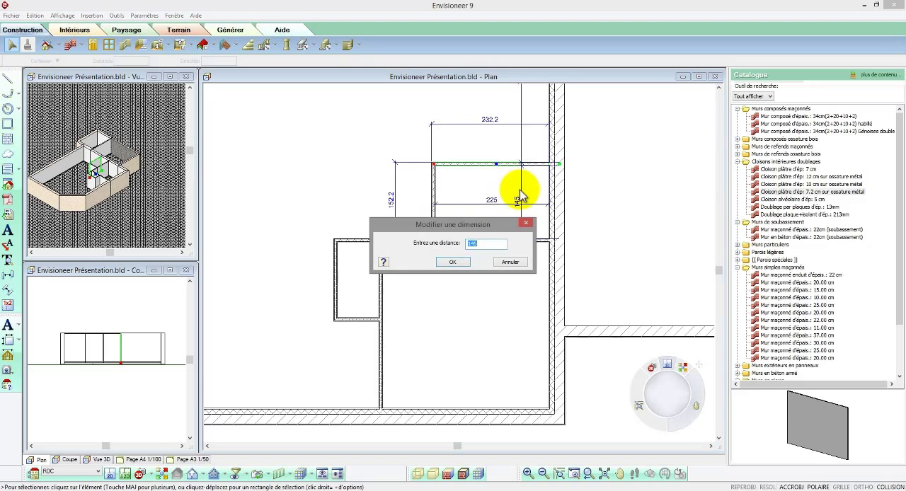
{"action": "left_click", "coordinate": [456, 262]}
Step: Extend the closet's left partition up to the main volume's upper wall, and the small room's upper partition left to meet it
{"action": "scroll", "coordinate": [465, 320], "scroll_direction": "down", "scroll_amount": 3}
{"action": "scroll", "coordinate": [453, 194], "scroll_direction": "up", "scroll_amount": 2}
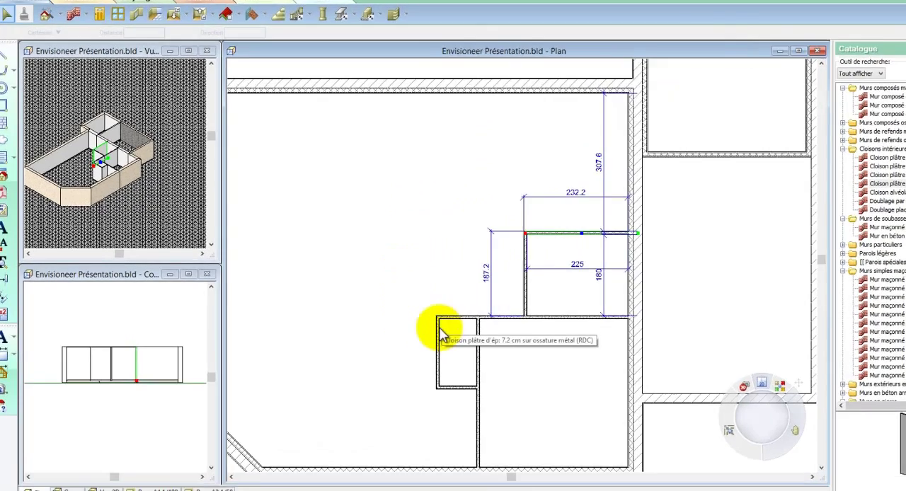
{"action": "left_click", "coordinate": [387, 311]}
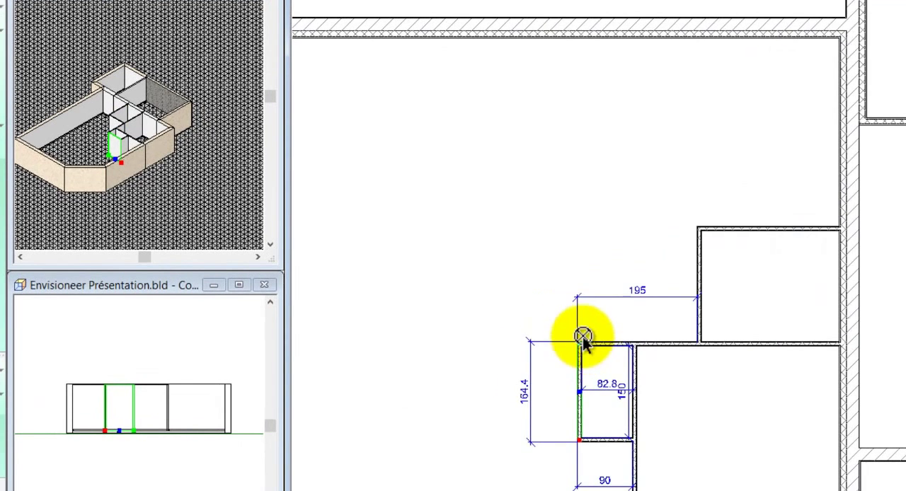
{"action": "left_click_drag", "start_coordinate": [542, 337], "coordinate": [580, 34]}
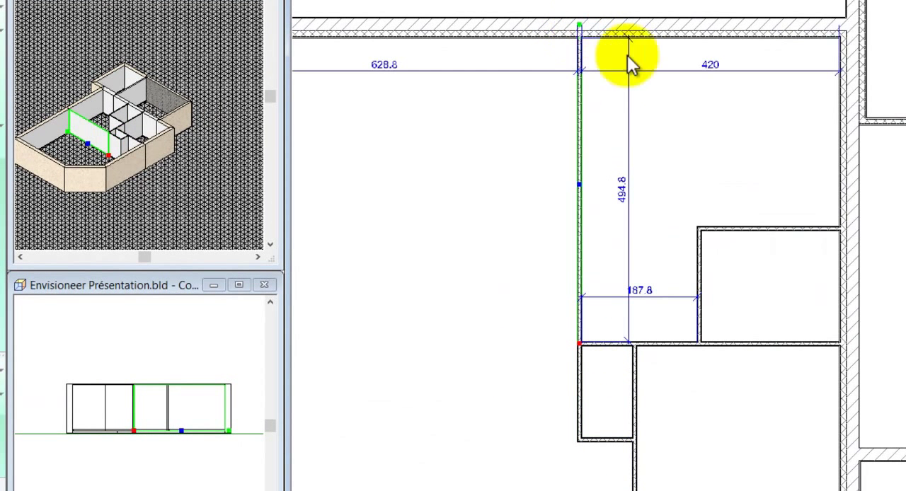
{"action": "left_click", "coordinate": [713, 232]}
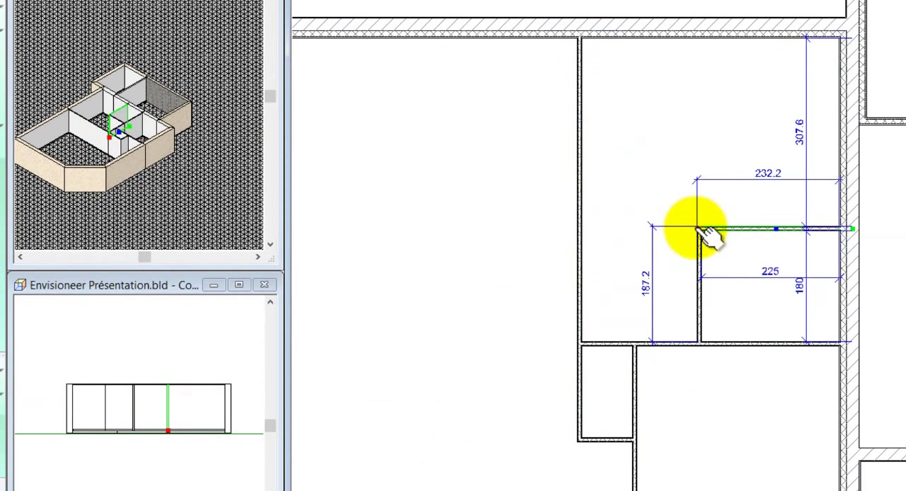
{"action": "left_click_drag", "start_coordinate": [698, 228], "coordinate": [581, 227]}
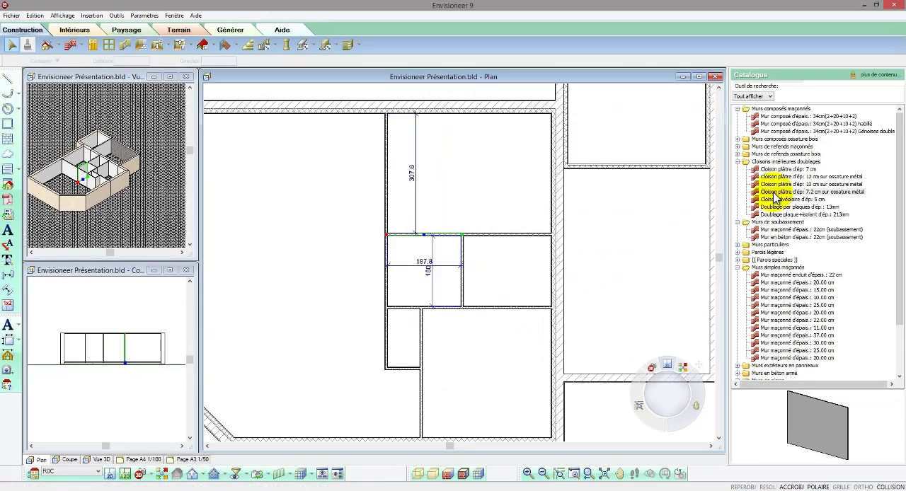
Step: Draw a 7.2 cm partition stub about 84 long, descending from the small room's upper partition
{"action": "left_click", "coordinate": [774, 194]}
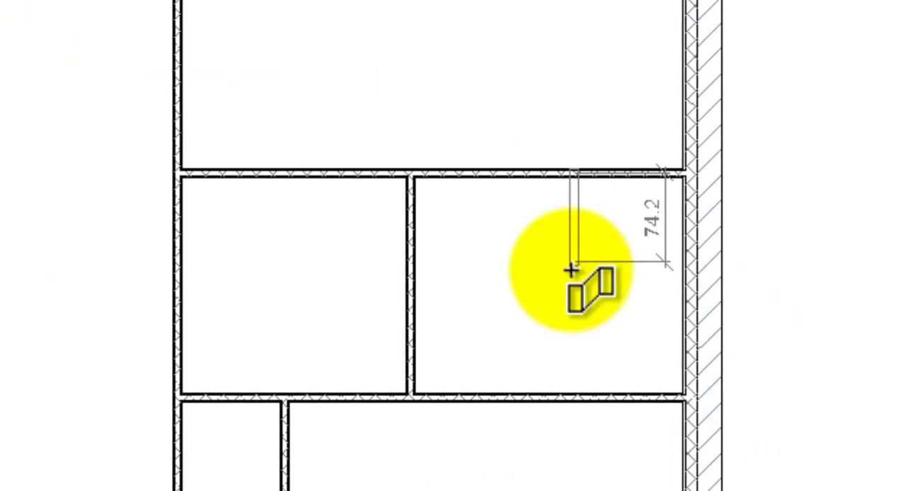
{"action": "left_click", "coordinate": [571, 271]}
{"action": "right_click", "coordinate": [575, 280]}
{"action": "left_click", "coordinate": [591, 292]}
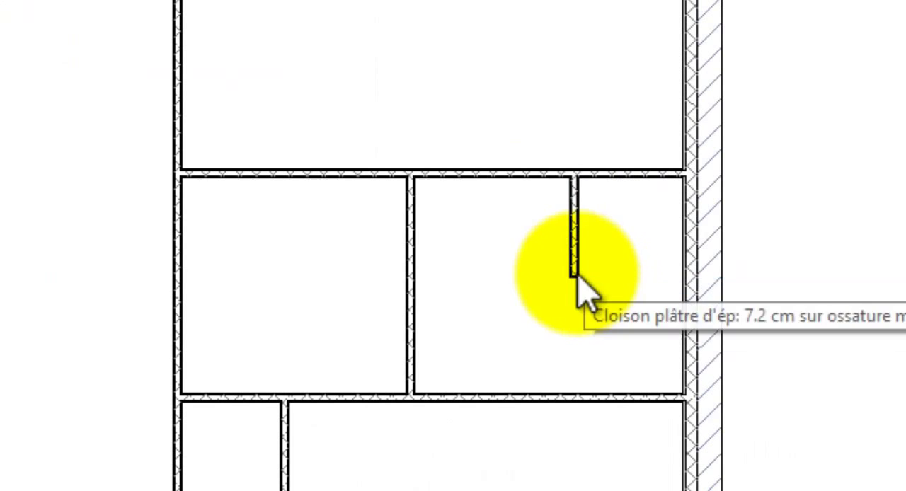
Step: Set the stub's distance to the small room's right wall to 90 and its length to 90, extending its lower end
{"action": "left_click", "coordinate": [575, 273]}
{"action": "left_click", "coordinate": [634, 253]}
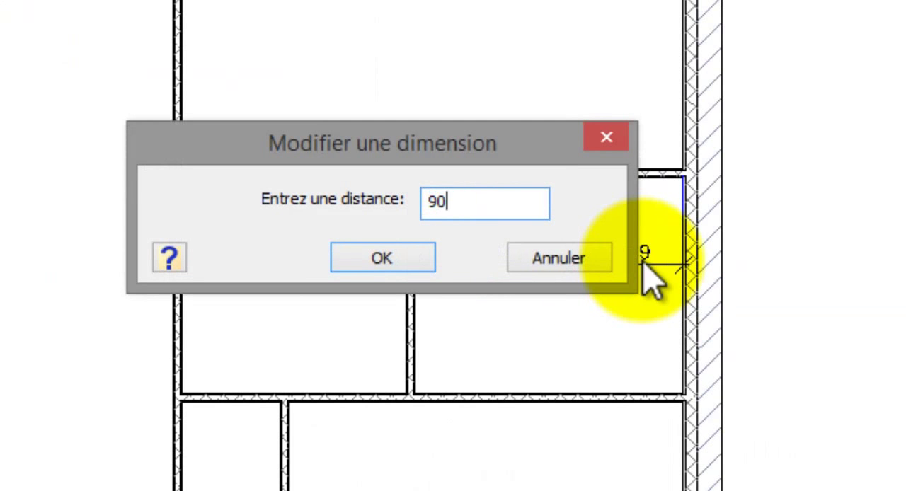
{"action": "left_click", "coordinate": [412, 259]}
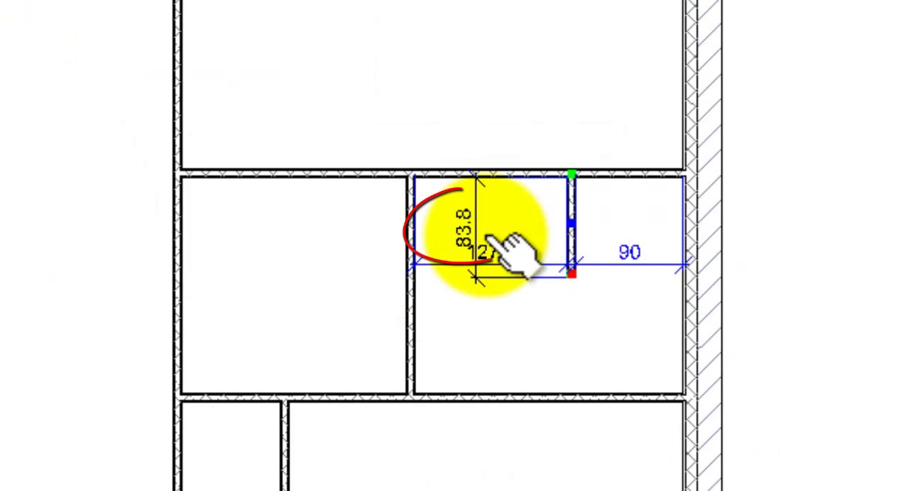
{"action": "left_click", "coordinate": [480, 247]}
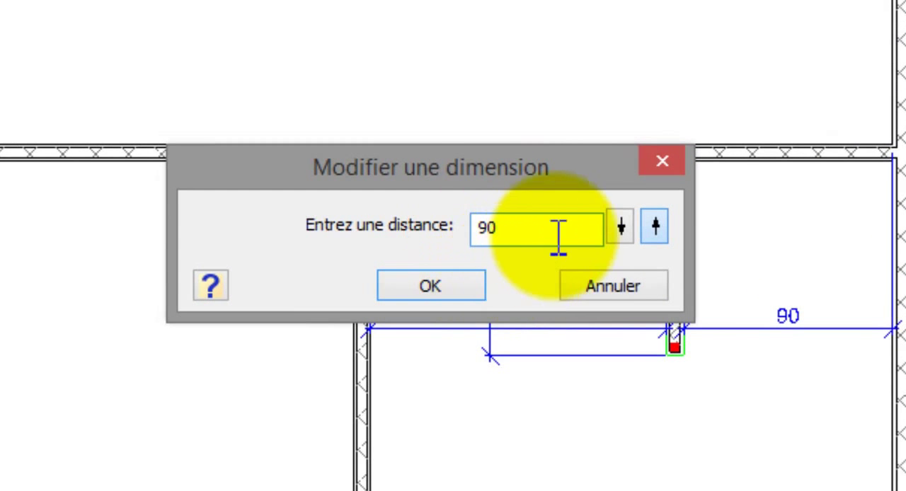
{"action": "left_click_drag", "start_coordinate": [473, 174], "coordinate": [305, 176]}
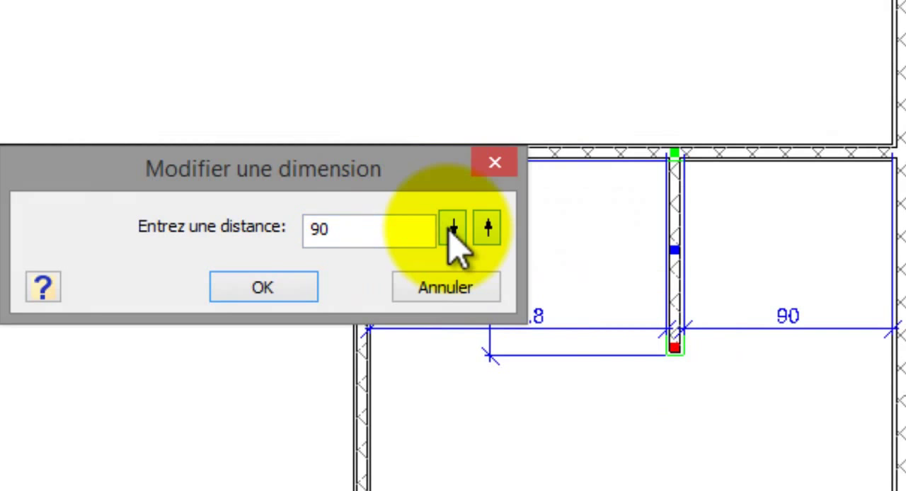
{"action": "left_click", "coordinate": [293, 284]}
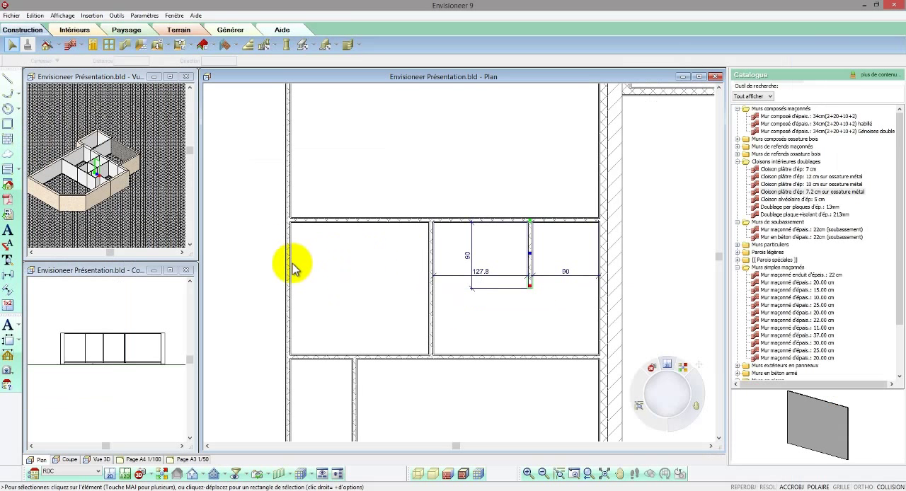
Step: Detach the left partition beside the small room from the closet and shorten it to 50, measured from the upper partition
{"action": "left_click", "coordinate": [382, 228]}
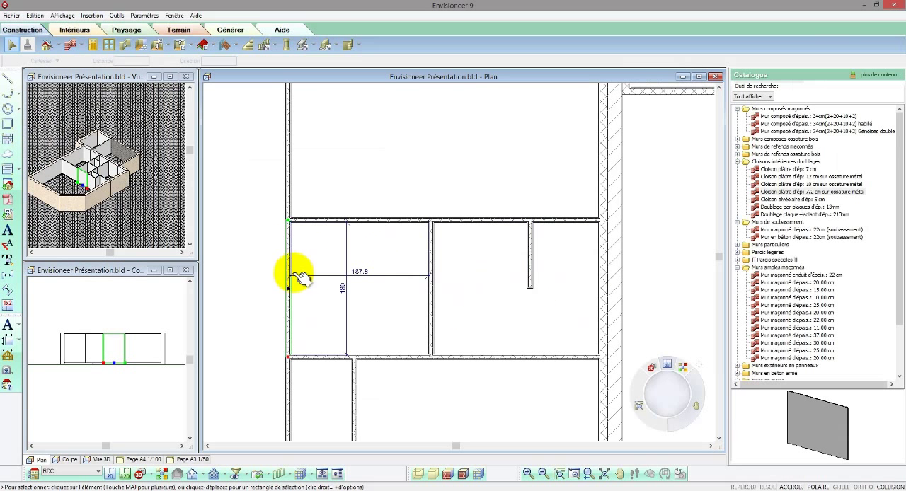
{"action": "mouse_move", "coordinate": [288, 287]}
{"action": "left_mouse_down"}
{"action": "mouse_move", "coordinate": [290, 356]}
{"action": "mouse_move", "coordinate": [289, 303]}
{"action": "left_mouse_up"}
{"action": "left_click", "coordinate": [347, 270]}
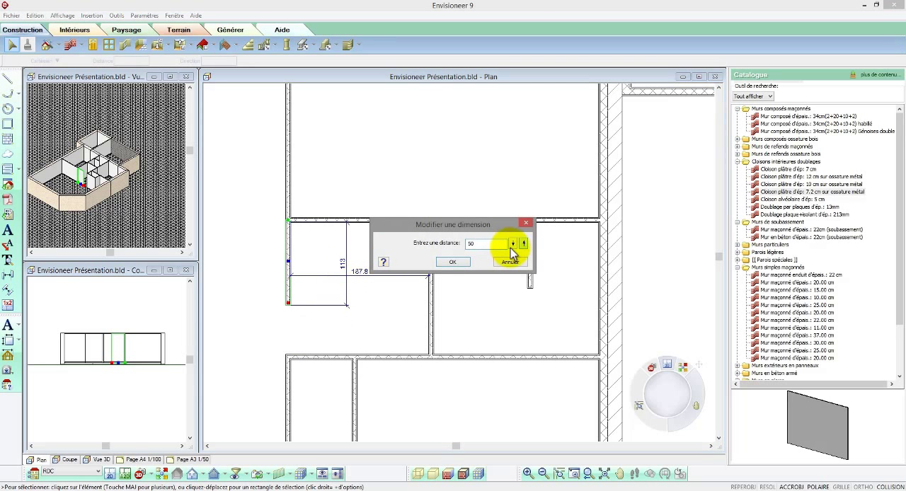
{"action": "left_click", "coordinate": [457, 264]}
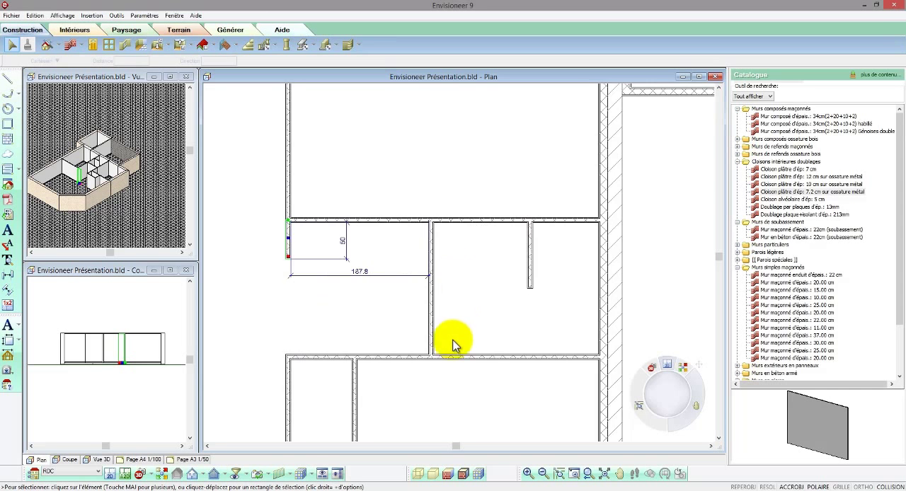
Step: Shorten the left partition of the upper room to 120, measured from the upper exterior wall
{"action": "scroll", "coordinate": [453, 345], "scroll_direction": "down", "scroll_amount": 2}
{"action": "scroll", "coordinate": [349, 165], "scroll_direction": "up", "scroll_amount": 1}
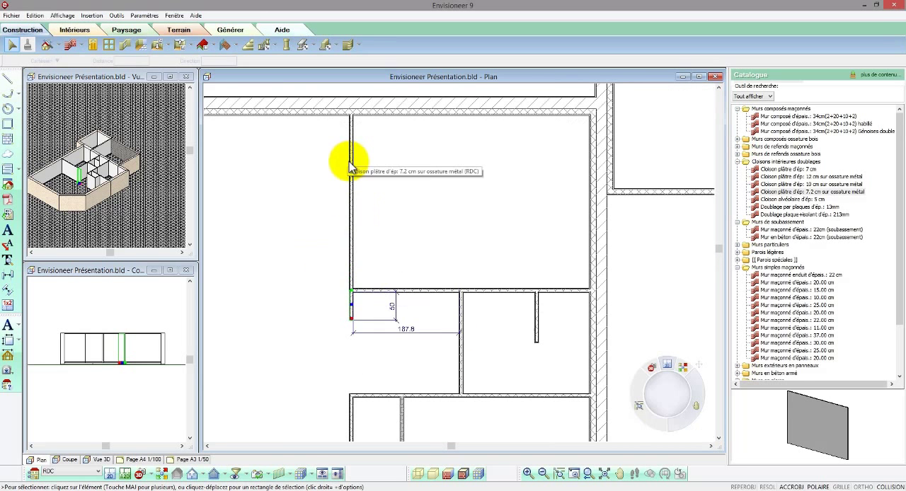
{"action": "left_click", "coordinate": [349, 165]}
{"action": "left_click_drag", "start_coordinate": [353, 287], "coordinate": [352, 209]}
{"action": "left_click", "coordinate": [303, 163]}
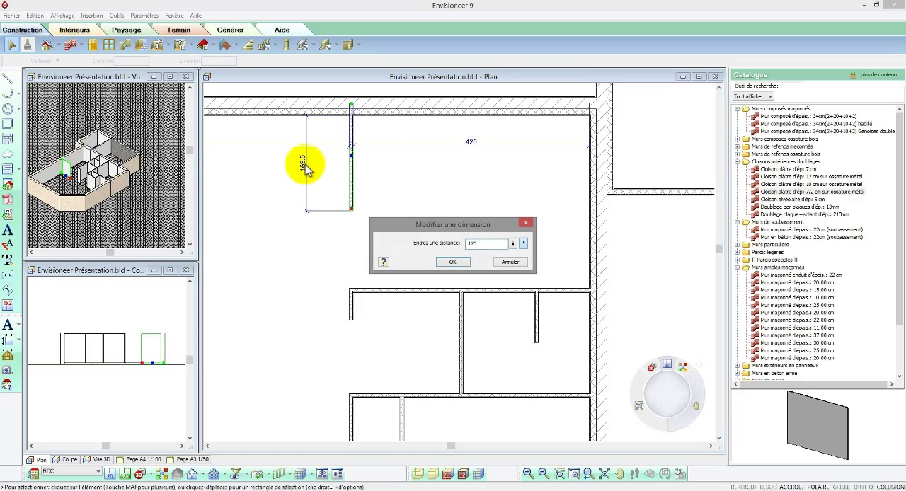
{"action": "left_click", "coordinate": [453, 262]}
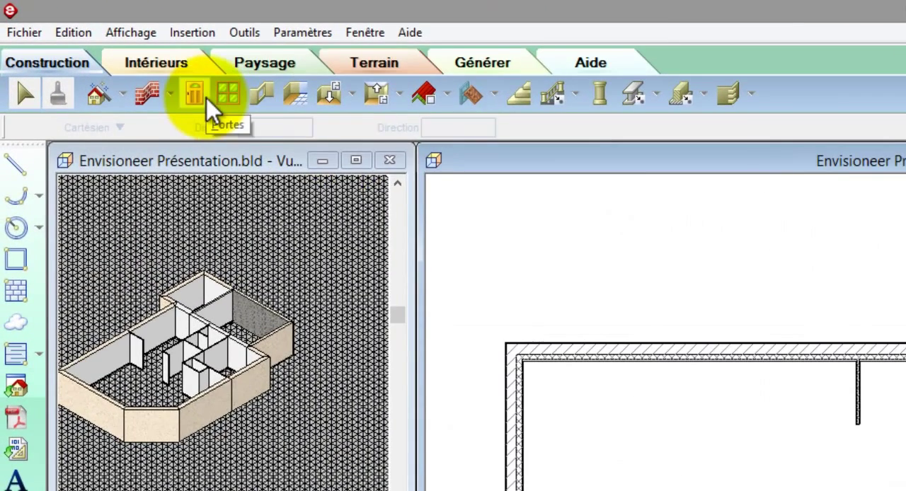
Step: Insert an entrance door in the main volume's lower exterior wall and a 240x200 cm up-and-over garage door in the garage's lower wall
{"action": "left_click", "coordinate": [206, 97]}
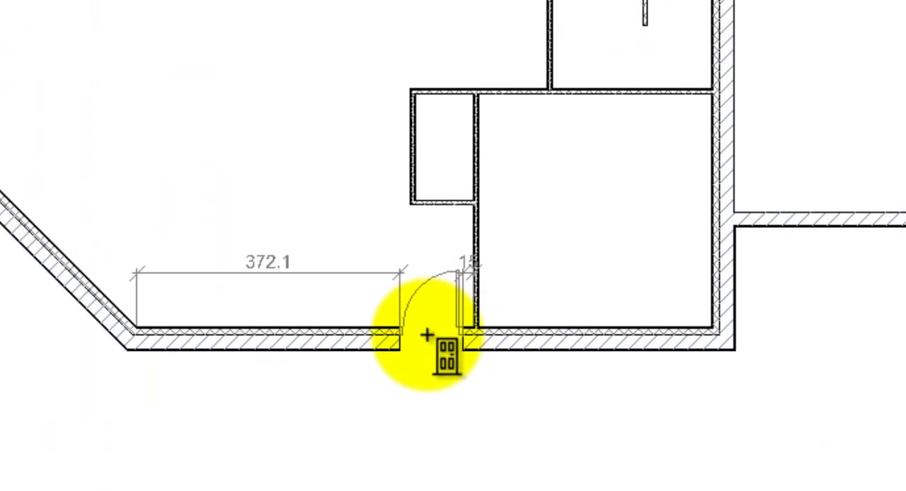
{"action": "left_click", "coordinate": [328, 335]}
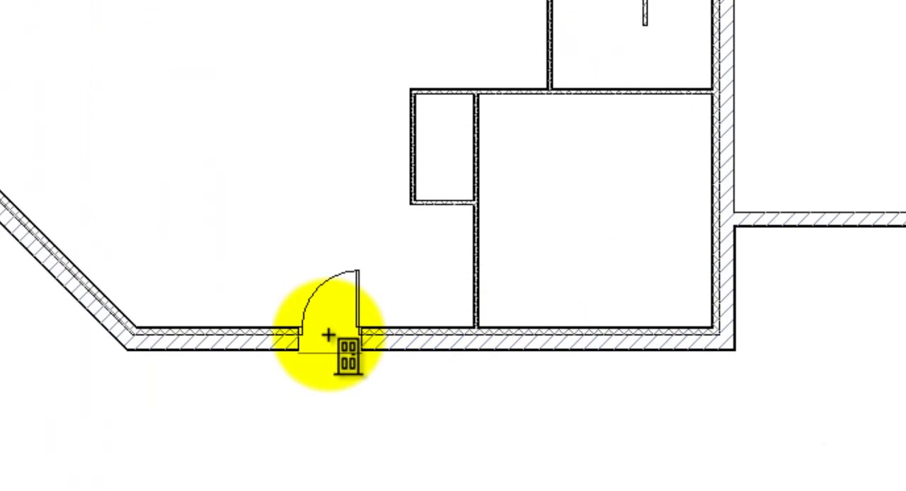
{"action": "right_click", "coordinate": [330, 336]}
{"action": "left_click", "coordinate": [371, 350]}
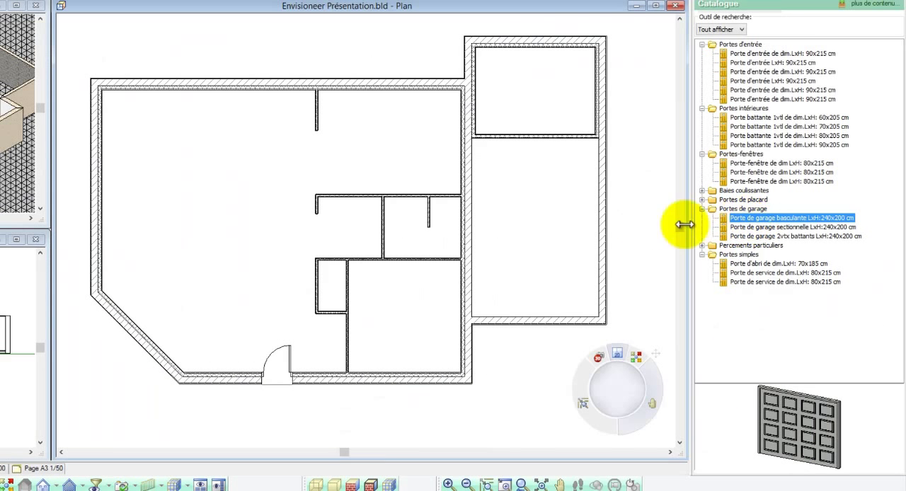
{"action": "right_click", "coordinate": [554, 215]}
{"action": "left_click", "coordinate": [575, 245]}
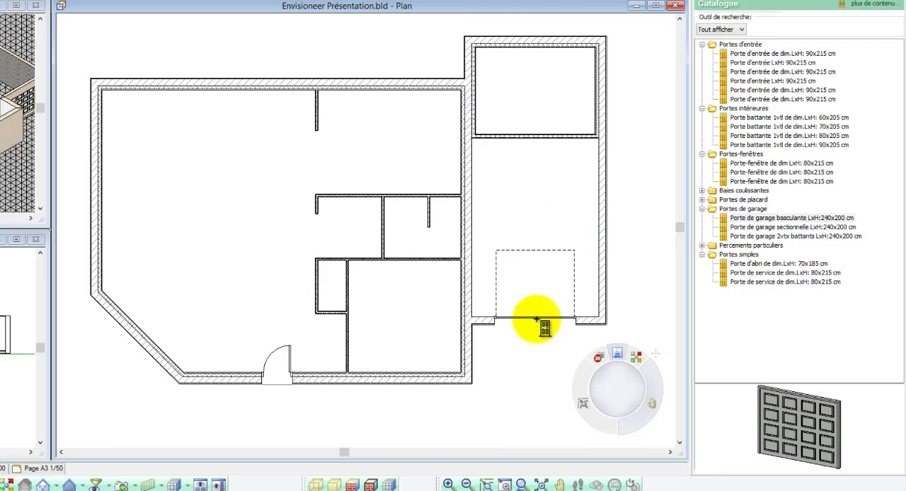
Step: Insert 70x205 cm interior doors for the wing room, its garage access, the small room, the corner room and the closet
{"action": "left_click", "coordinate": [764, 127]}
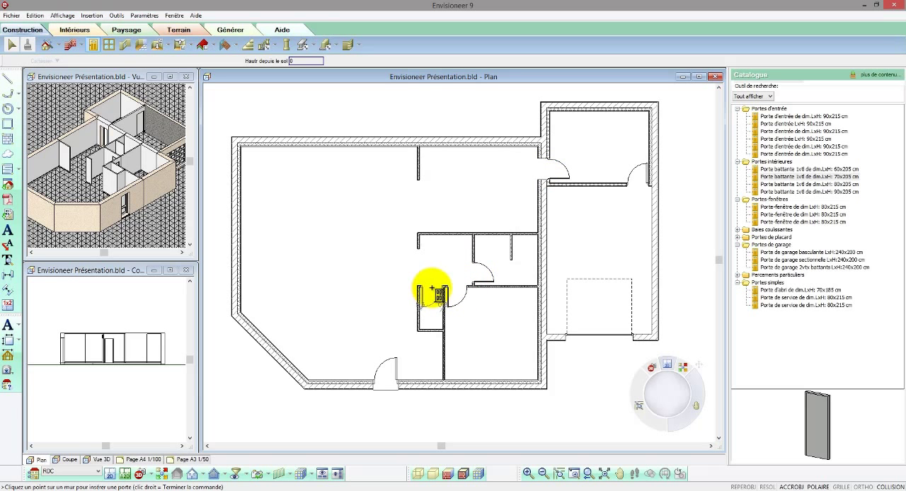
{"action": "right_click", "coordinate": [444, 263]}
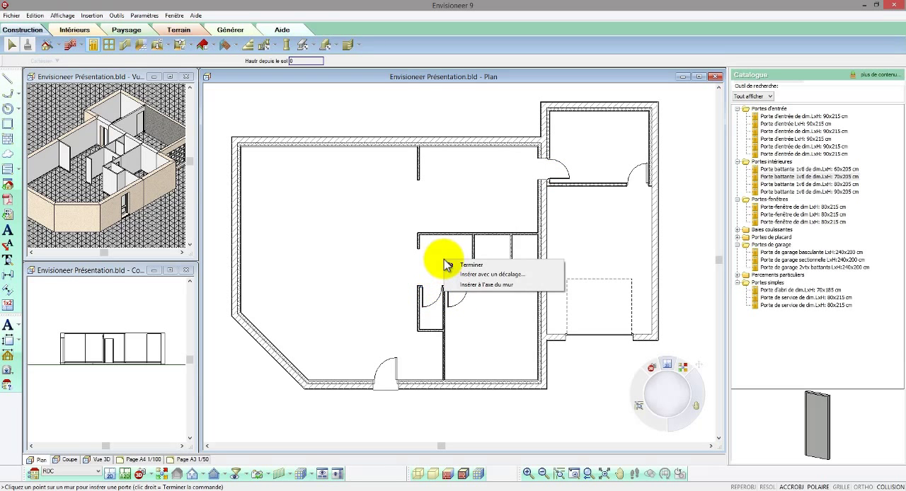
{"action": "left_click", "coordinate": [470, 265]}
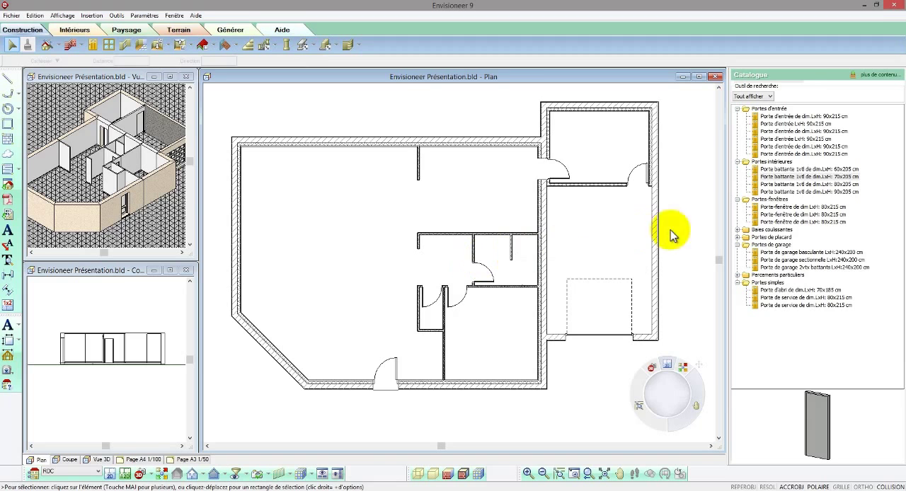
Step: Insert the first 80x215 cm French door model in the main volume's upper wall, left of the 120-long partition
{"action": "left_click", "coordinate": [789, 207]}
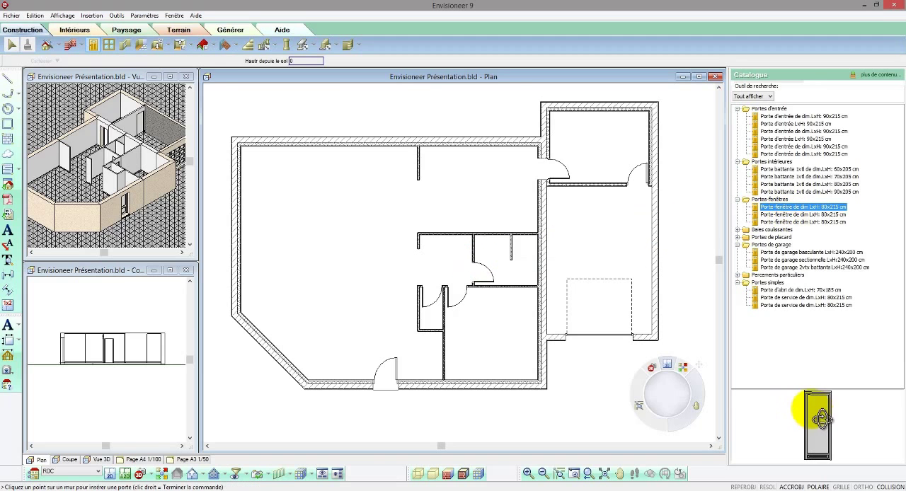
{"action": "left_click", "coordinate": [379, 146]}
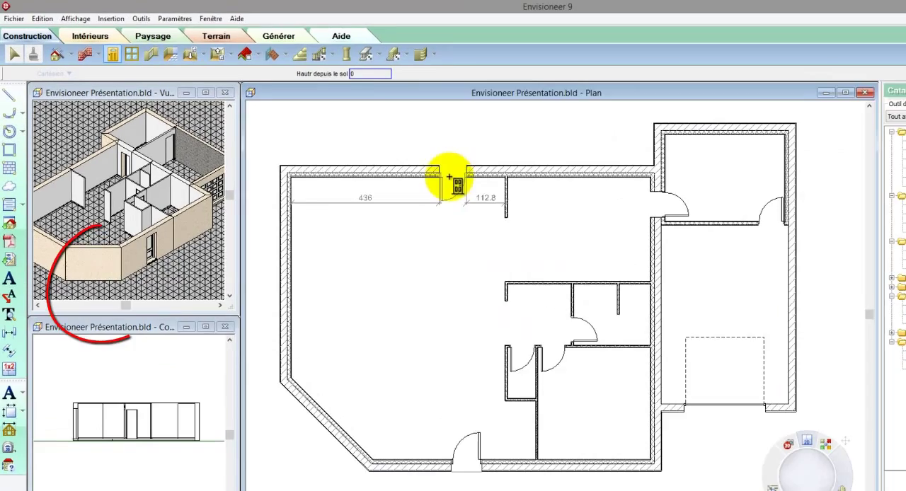
{"action": "right_click", "coordinate": [378, 148]}
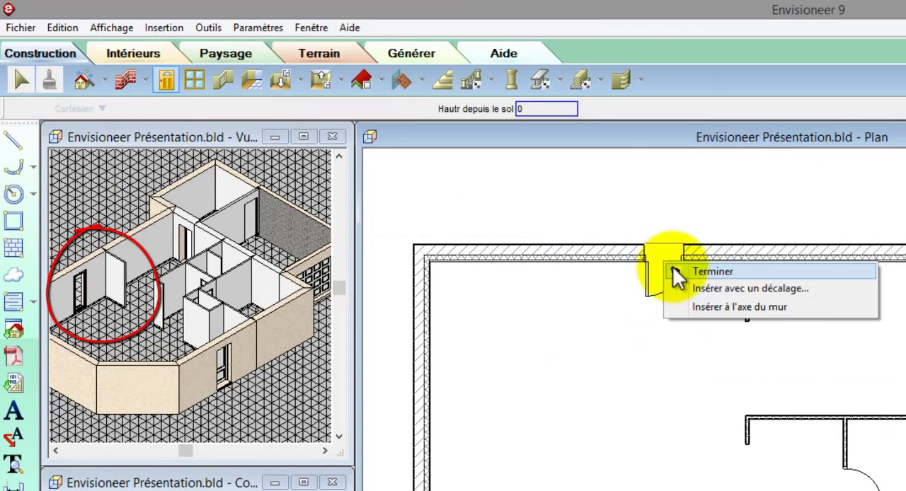
{"action": "left_click", "coordinate": [672, 267]}
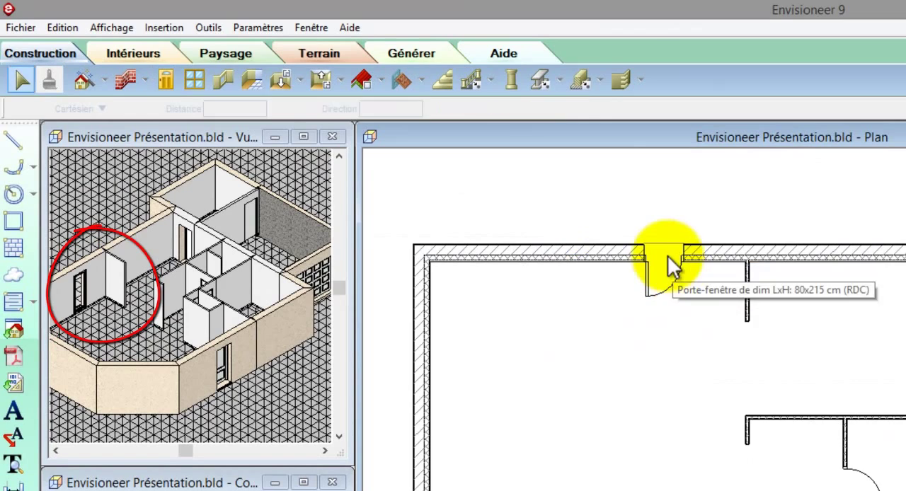
Step: Set the upper-wall French door to a width of 130, a height of 210 and a double opening
{"action": "left_click", "coordinate": [663, 258]}
{"action": "right_click", "coordinate": [664, 258]}
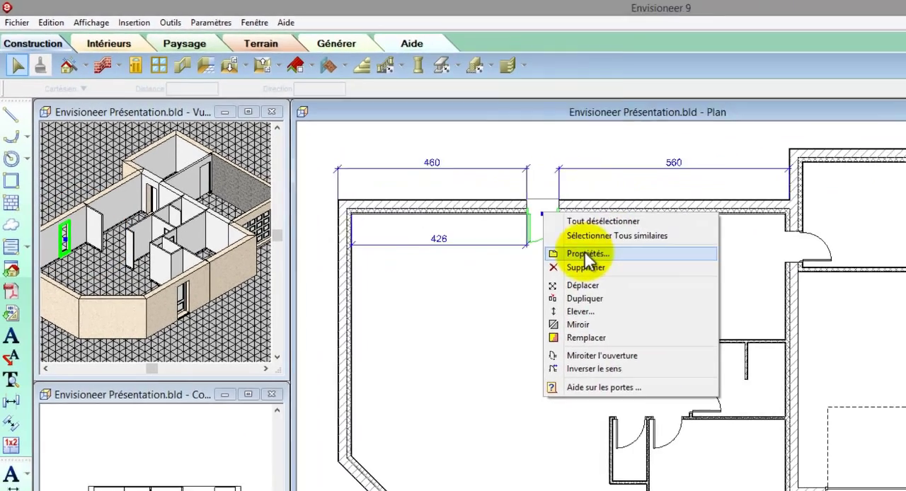
{"action": "left_click", "coordinate": [690, 306]}
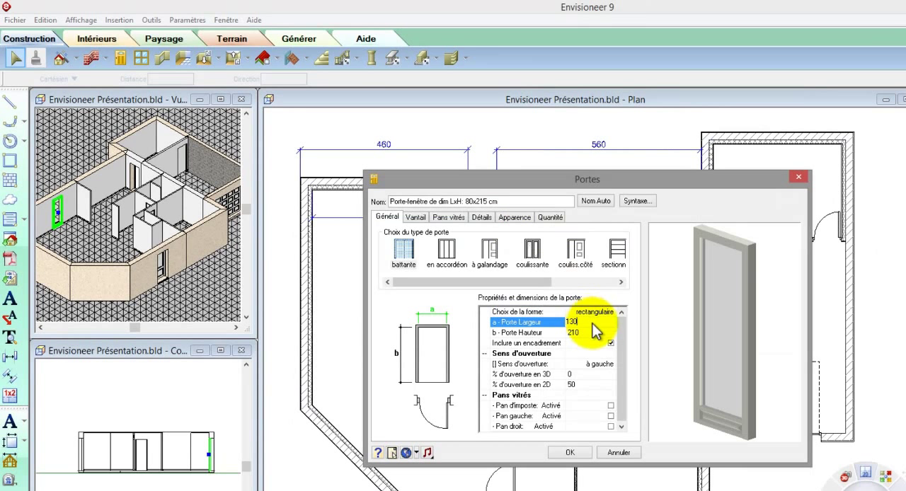
{"action": "key", "text": "Return"}
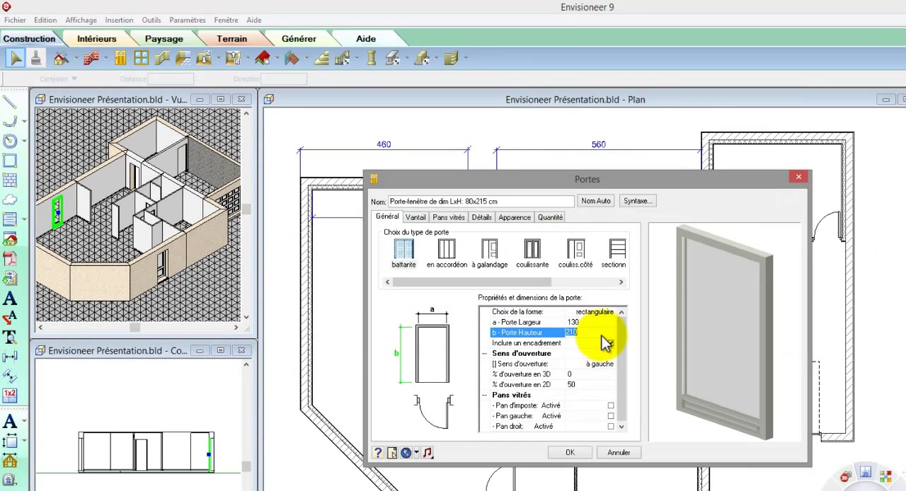
{"action": "left_click", "coordinate": [611, 363]}
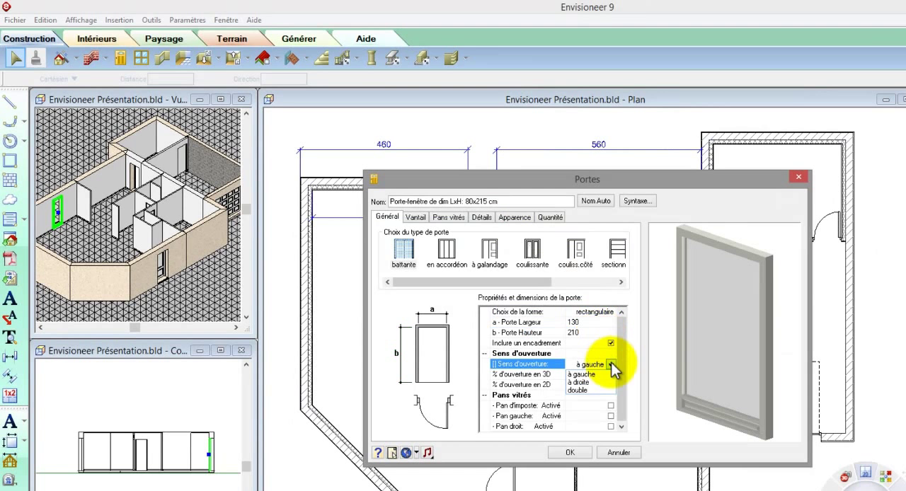
{"action": "left_click", "coordinate": [587, 391]}
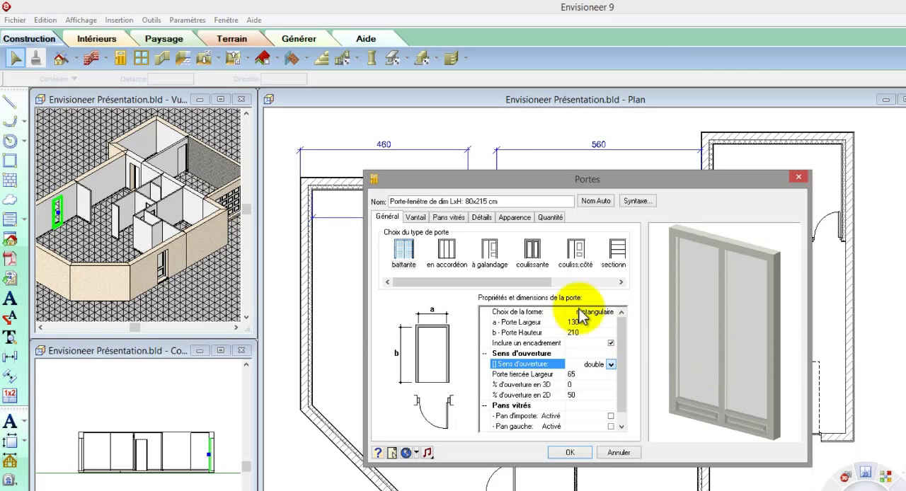
Step: Set the French door's lower panel height to 30 and rename it "Porte-fenêtre de dim LxH: 140x215 cm"
{"action": "left_click", "coordinate": [415, 218]}
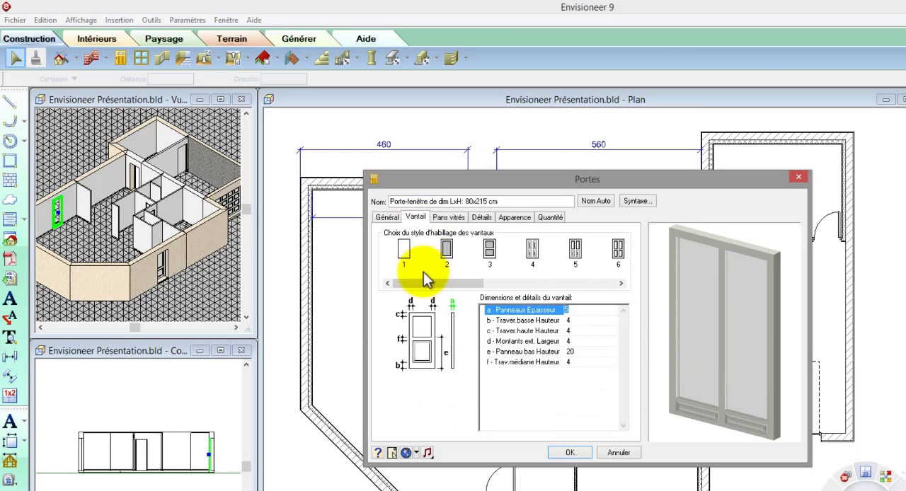
{"action": "left_click", "coordinate": [587, 341]}
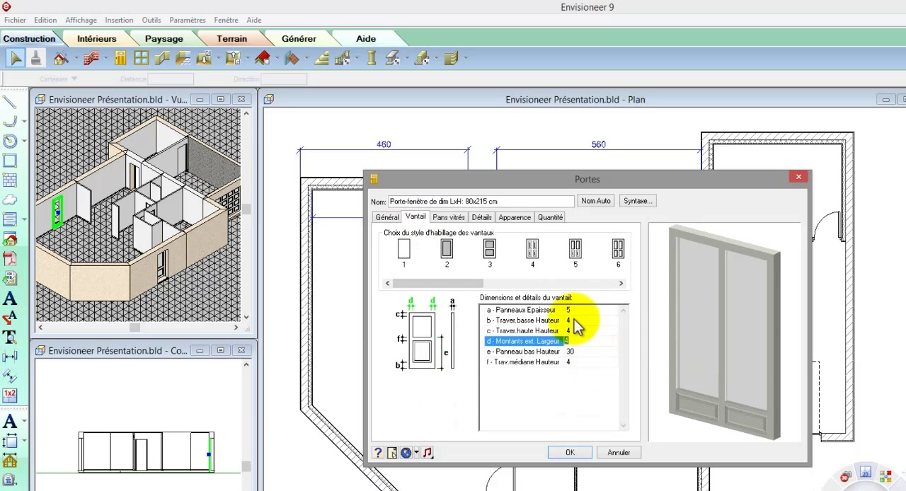
{"action": "left_click", "coordinate": [472, 202]}
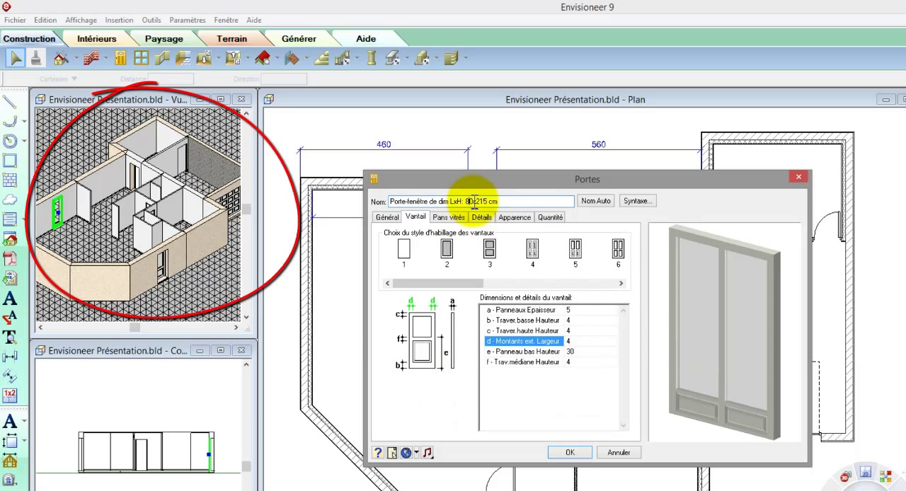
{"action": "left_click", "coordinate": [572, 452]}
{"action": "left_click", "coordinate": [484, 296]}
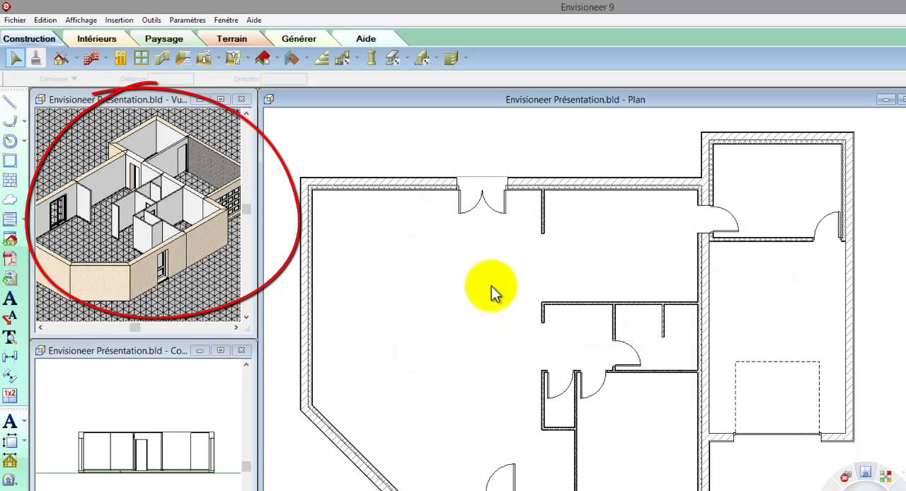
Step: Set the corner room door's distance from the closet partition to 5
{"action": "scroll", "coordinate": [601, 398], "scroll_direction": "up", "scroll_amount": 3}
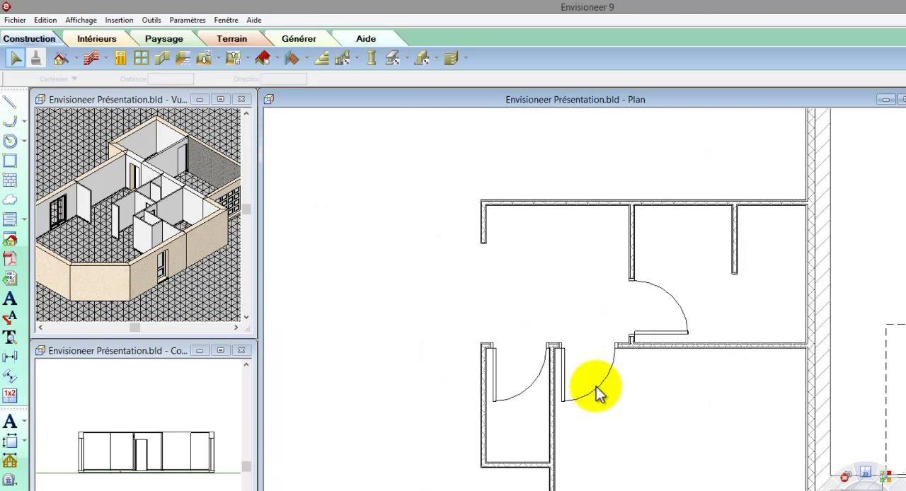
{"action": "left_click", "coordinate": [561, 405]}
{"action": "double_click", "coordinate": [557, 402]}
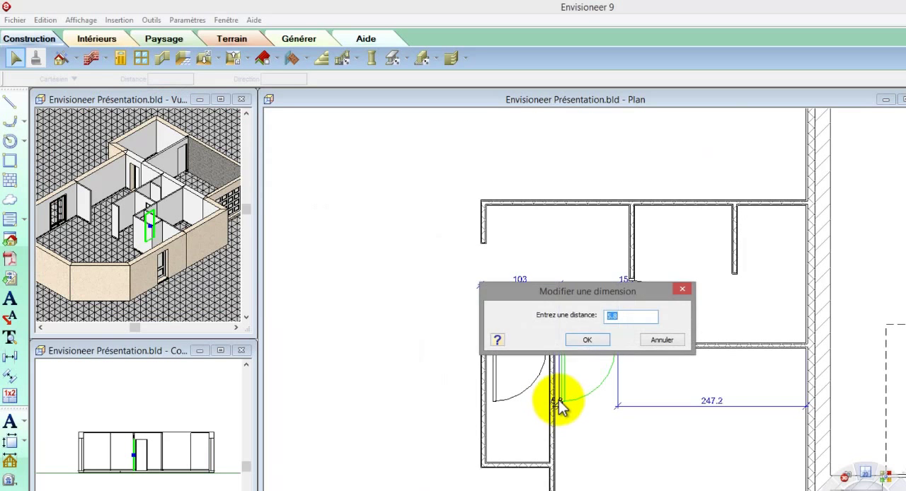
{"action": "type", "text": "5"}
{"action": "left_click", "coordinate": [587, 341]}
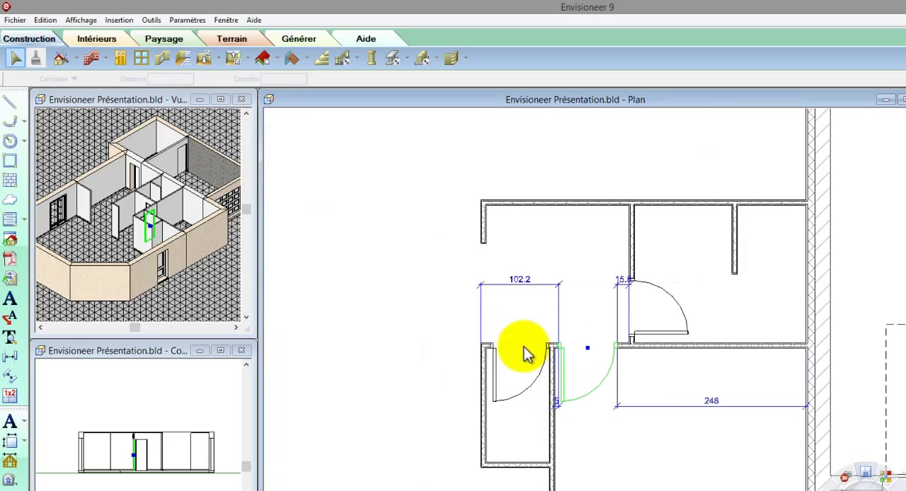
Step: Mirror the closet door's opening and reverse its direction so it swings out of the closet, hinged on the left
{"action": "left_click", "coordinate": [527, 354]}
{"action": "right_click", "coordinate": [524, 348]}
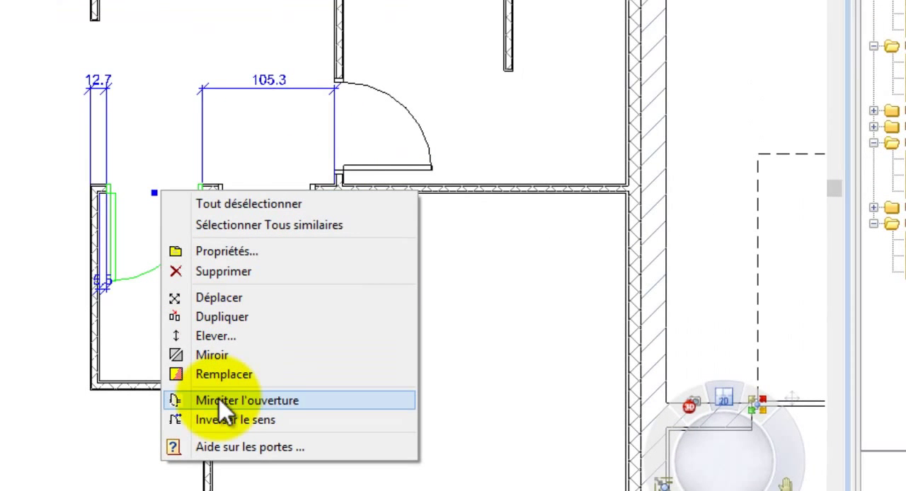
{"action": "left_click", "coordinate": [219, 401]}
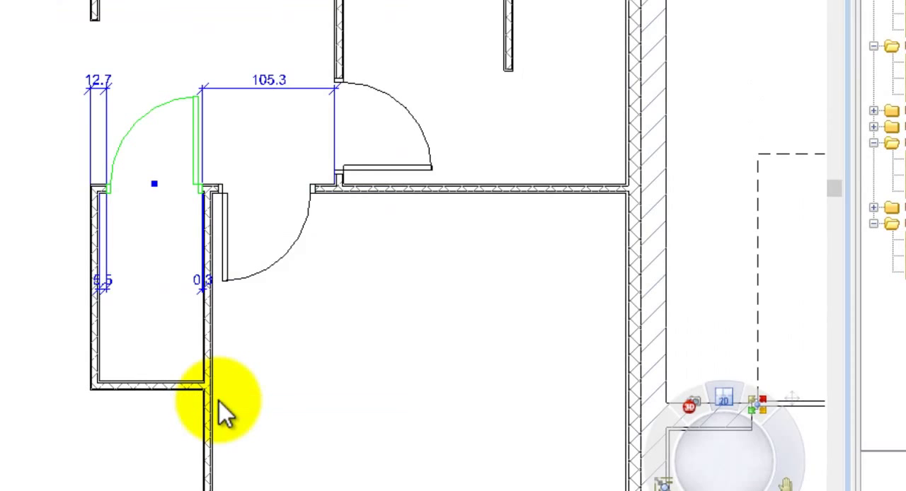
{"action": "right_click", "coordinate": [226, 389]}
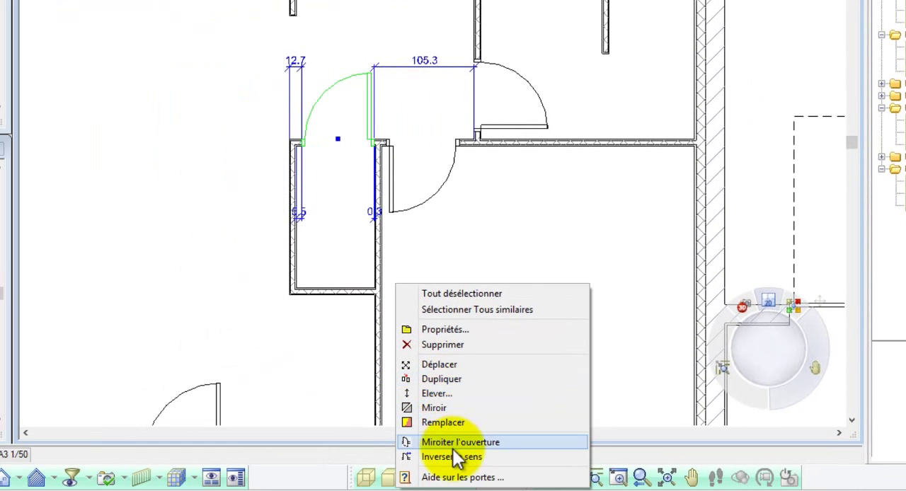
{"action": "left_click", "coordinate": [454, 458]}
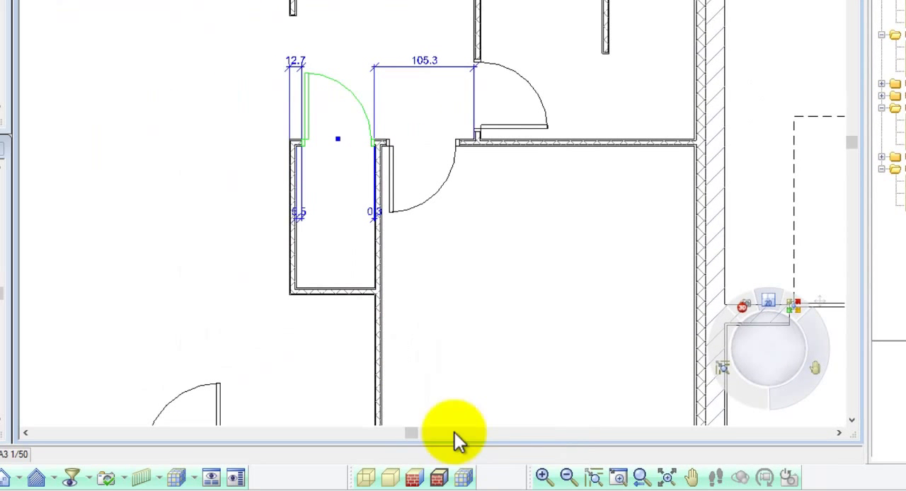
Step: Set the closet door's 2D opening percentage to 25
{"action": "right_click", "coordinate": [362, 101]}
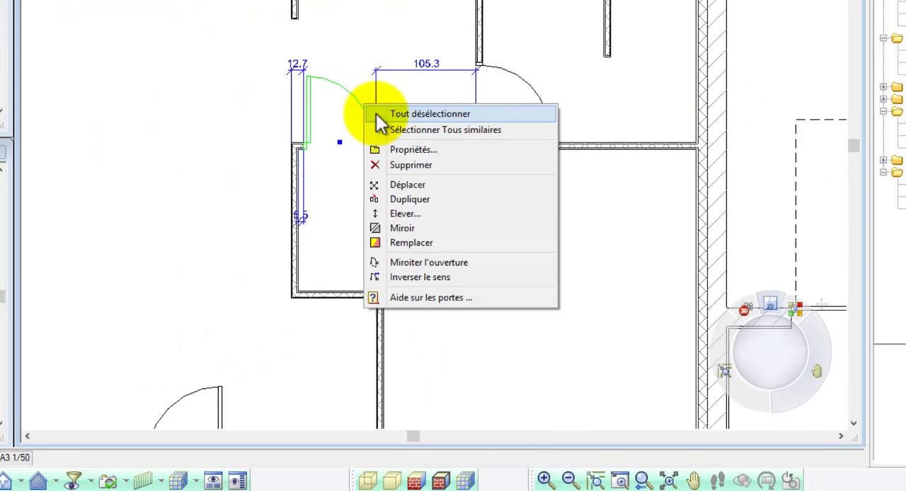
{"action": "left_click", "coordinate": [413, 150]}
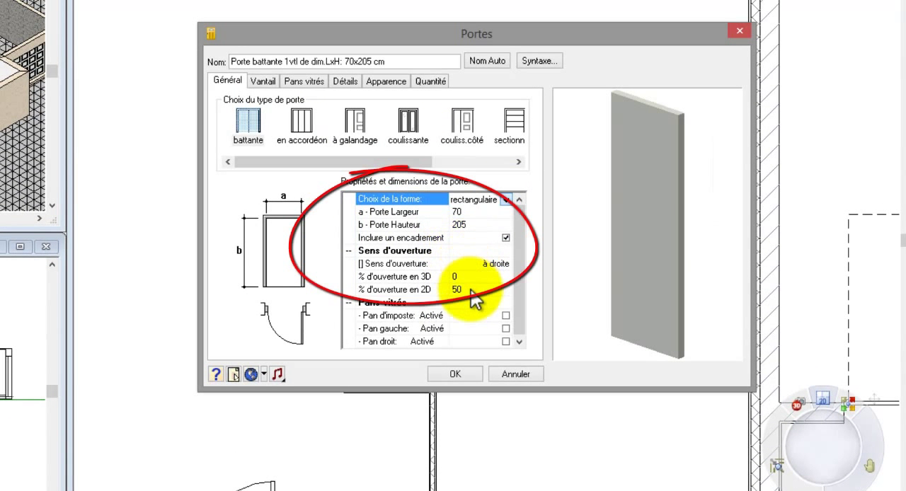
{"action": "left_click", "coordinate": [471, 290]}
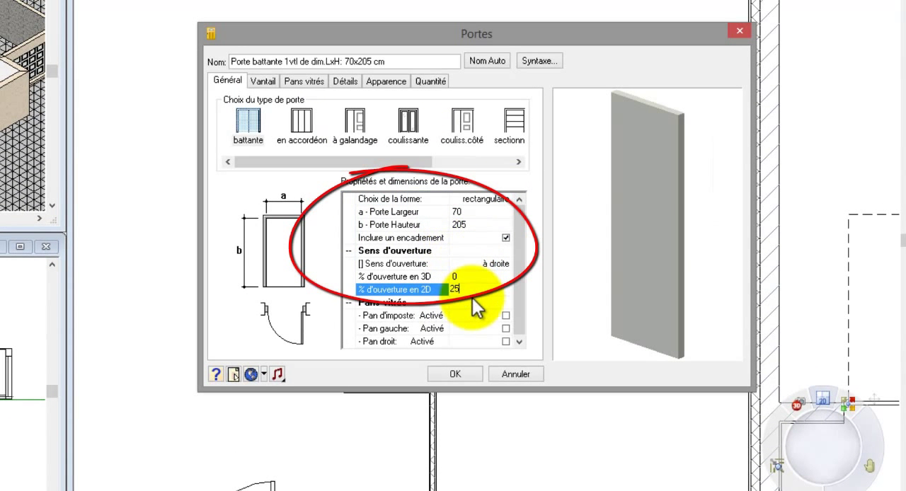
{"action": "left_click", "coordinate": [473, 374]}
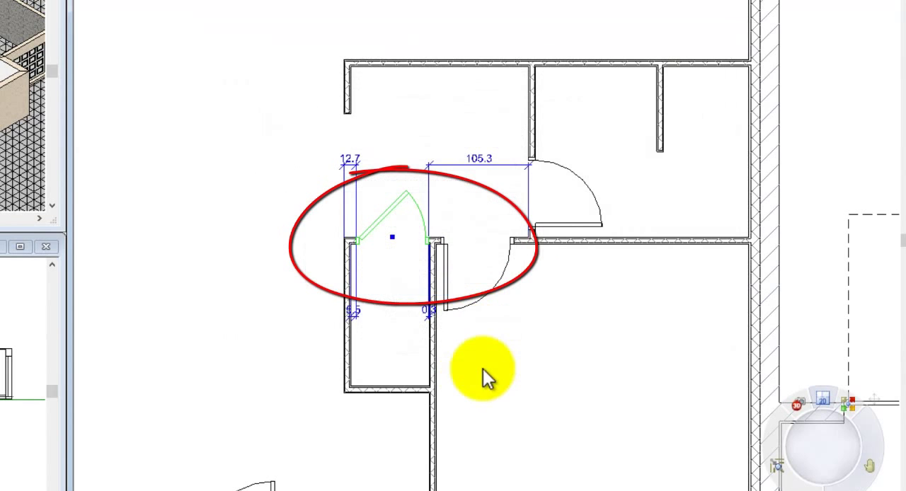
Step: Set the small room door's distance from the partition below it to 5
{"action": "left_click", "coordinate": [554, 210]}
{"action": "left_click", "coordinate": [602, 232]}
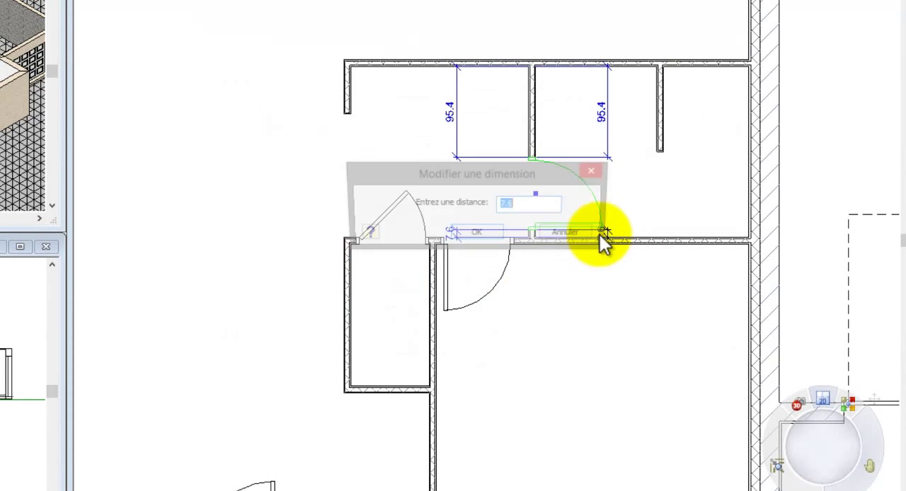
{"action": "type", "text": "5"}
{"action": "left_click", "coordinate": [480, 234]}
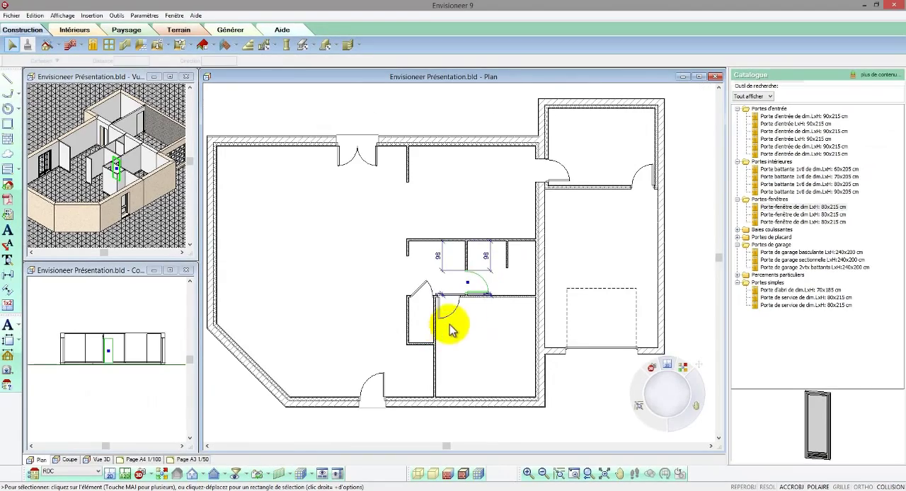
Step: Set the outer frame depth of the door between the wing room and the garage to 12
{"action": "scroll", "coordinate": [641, 174], "scroll_direction": "up", "scroll_amount": 5}
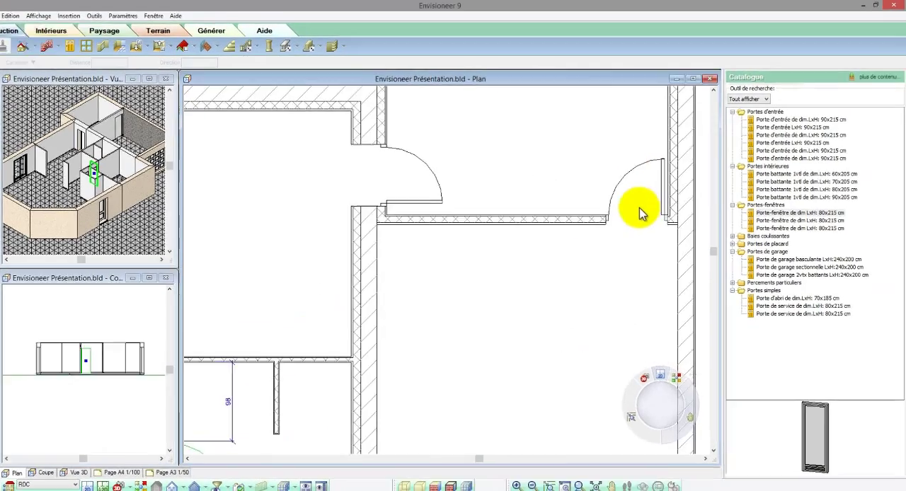
{"action": "left_click", "coordinate": [639, 213]}
{"action": "right_click", "coordinate": [616, 219]}
{"action": "left_click", "coordinate": [651, 248]}
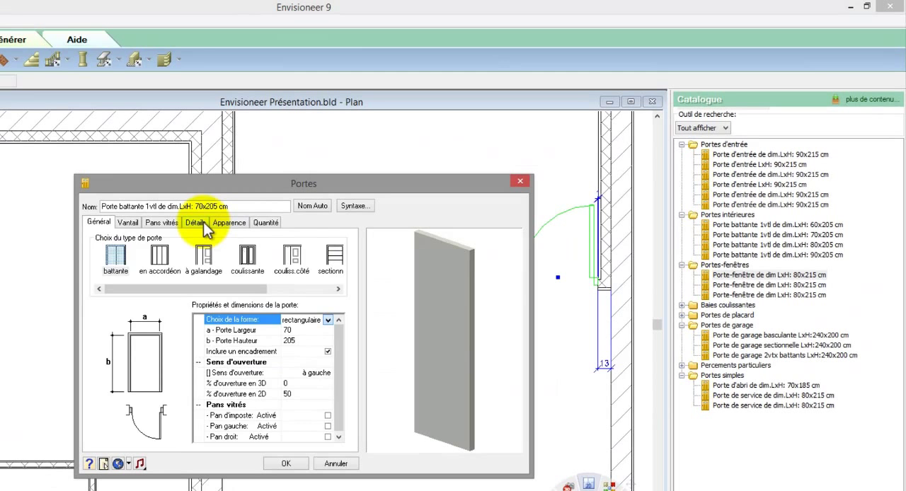
{"action": "left_click", "coordinate": [203, 223]}
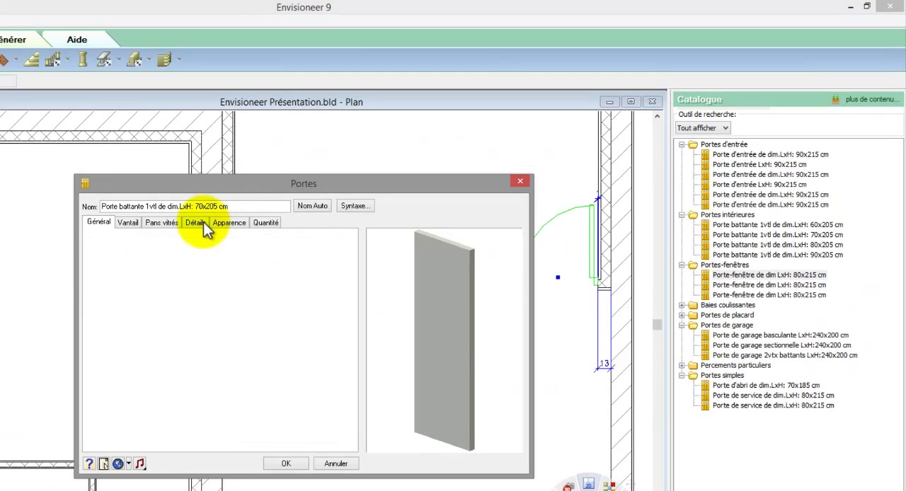
{"action": "left_click", "coordinate": [203, 223]}
{"action": "left_click", "coordinate": [165, 253]}
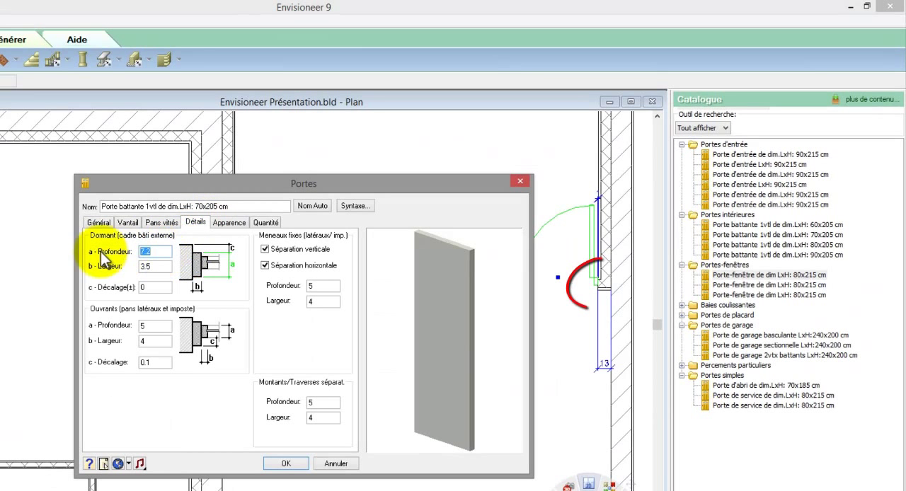
{"action": "left_click", "coordinate": [289, 466]}
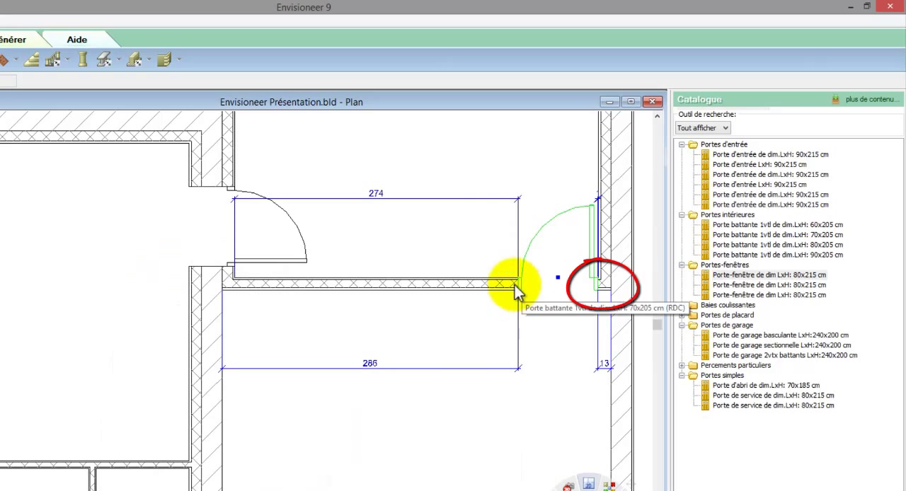
Step: Set the distance between the wing room's entry door and the garage partition below it to 10
{"action": "left_click", "coordinate": [294, 259]}
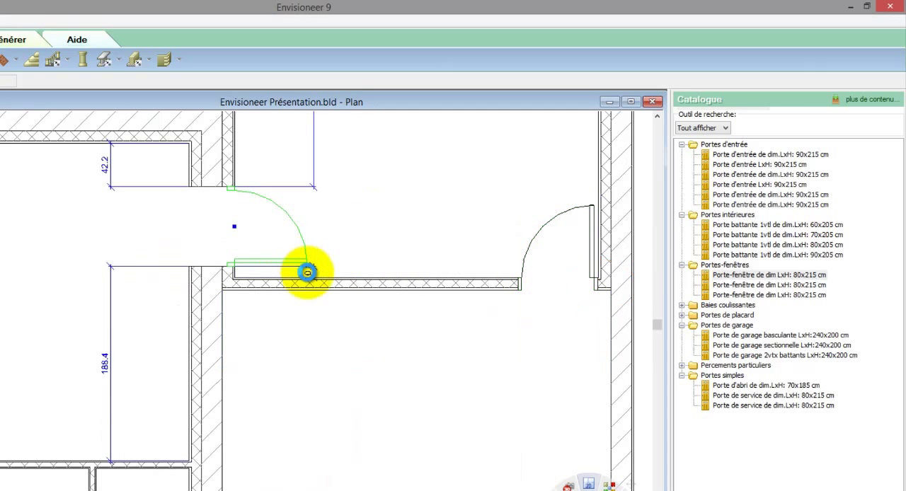
{"action": "left_click", "coordinate": [307, 269]}
{"action": "type", "text": "10"}
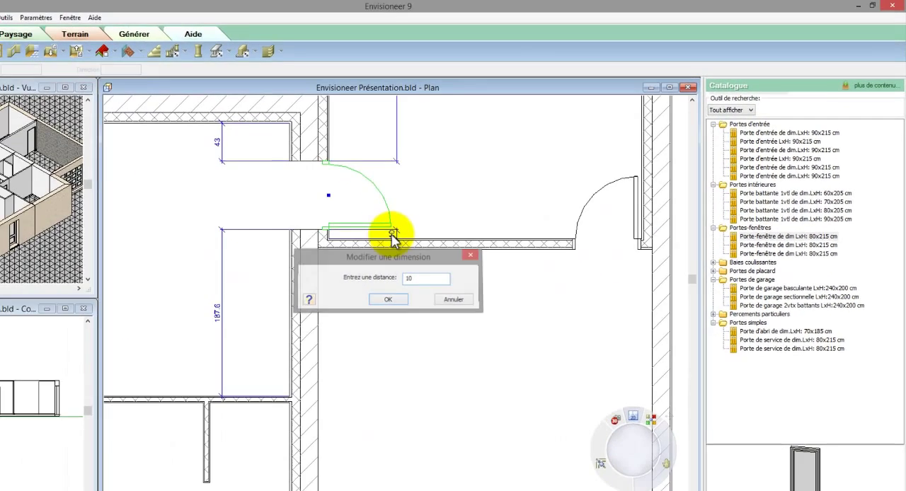
{"action": "key", "text": "Return"}
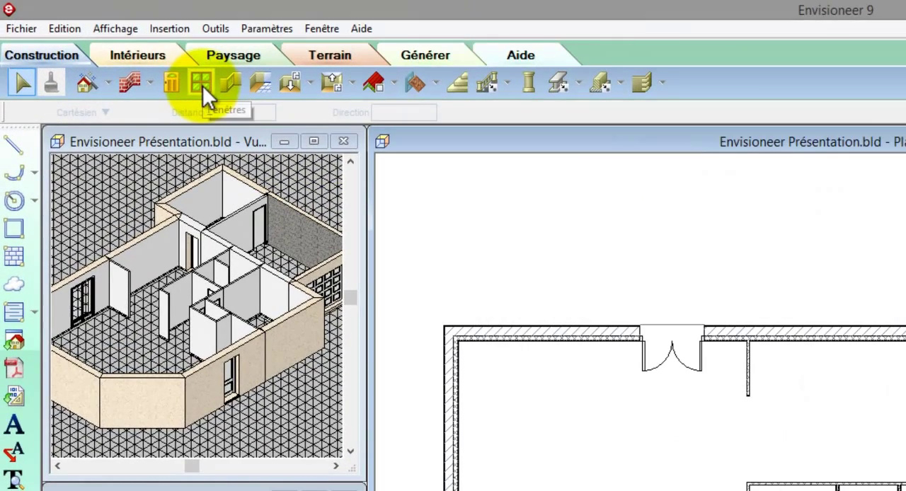
Step: Insert the first 120x115 cm surface-mounted casement window model in the upper exterior walls of the upper room and the wing room
{"action": "left_click", "coordinate": [201, 84]}
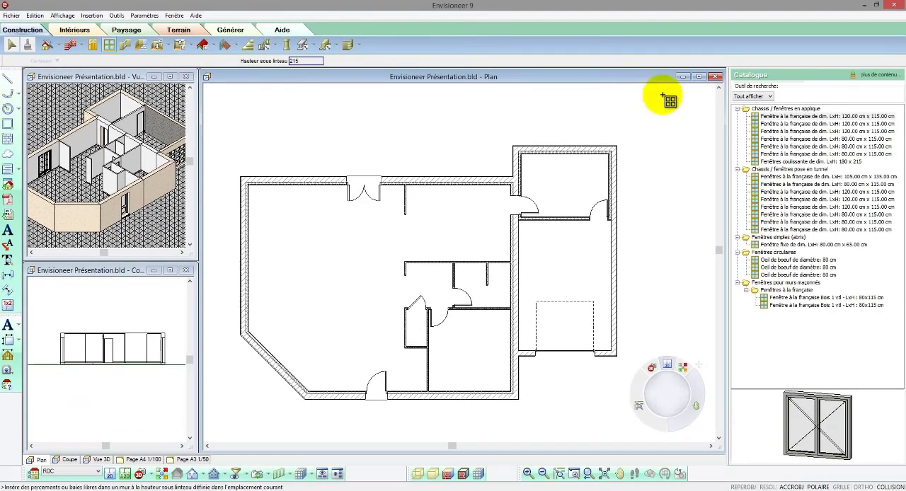
{"action": "left_click", "coordinate": [754, 116]}
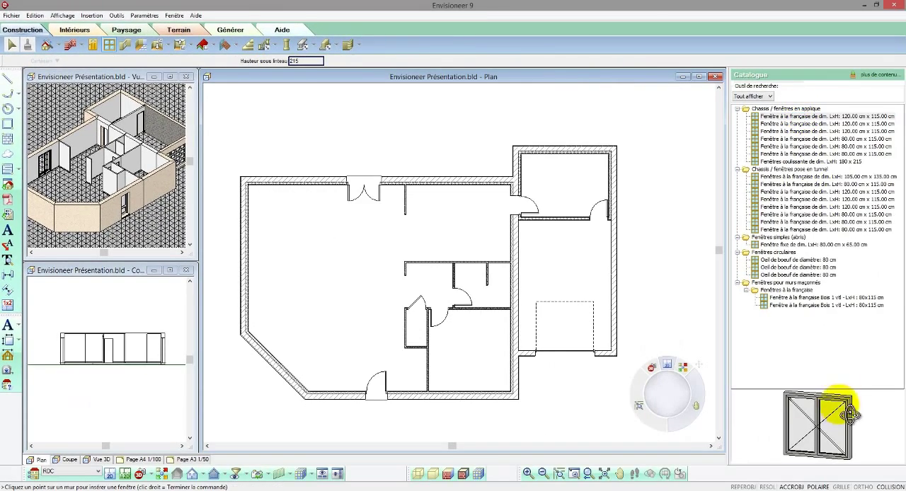
{"action": "right_click", "coordinate": [467, 235]}
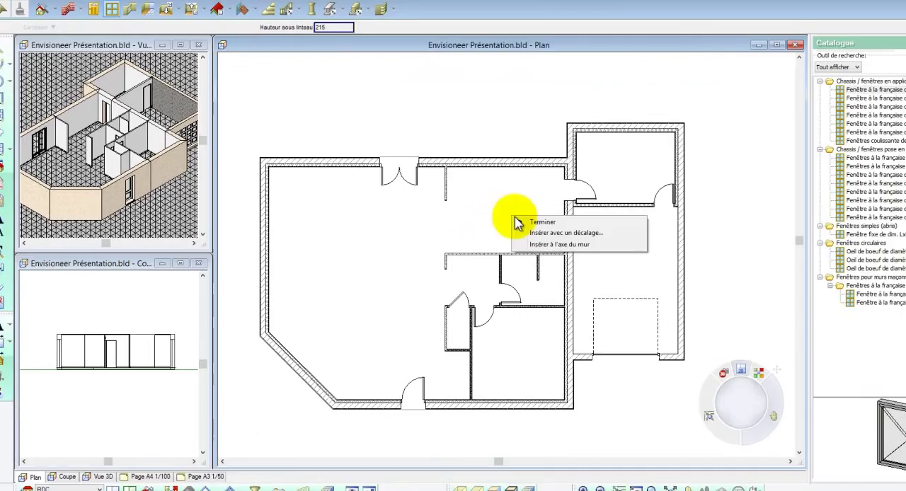
{"action": "left_click", "coordinate": [544, 244]}
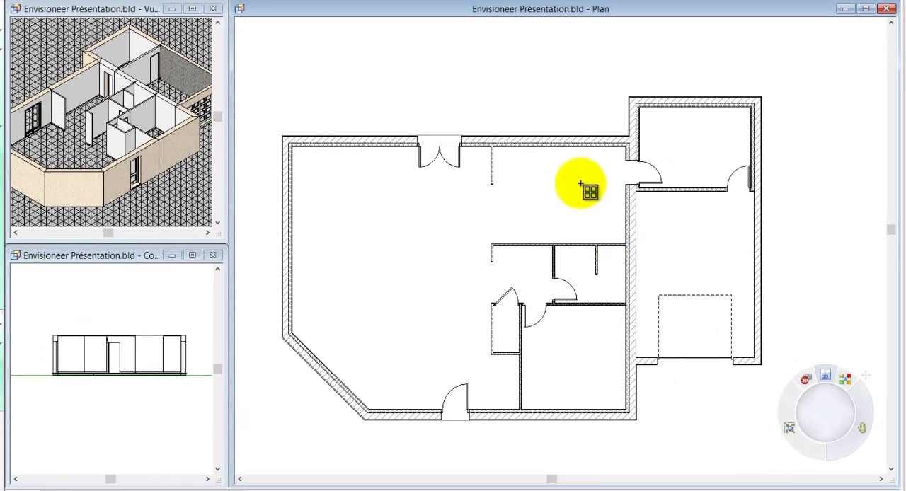
{"action": "left_click", "coordinate": [557, 145]}
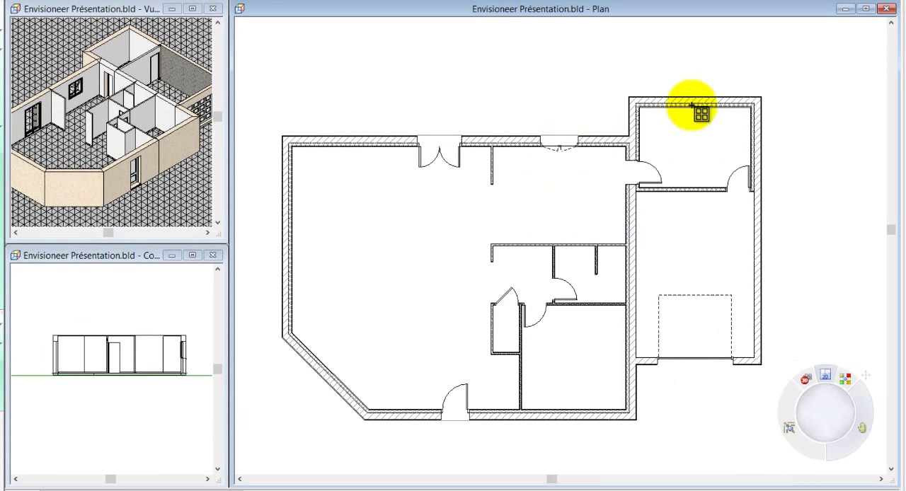
{"action": "left_click", "coordinate": [693, 105]}
Step: Insert the same window in the garage's right wall and twice in the main volume's lower wall, right of the entrance door
{"action": "left_click", "coordinate": [751, 269]}
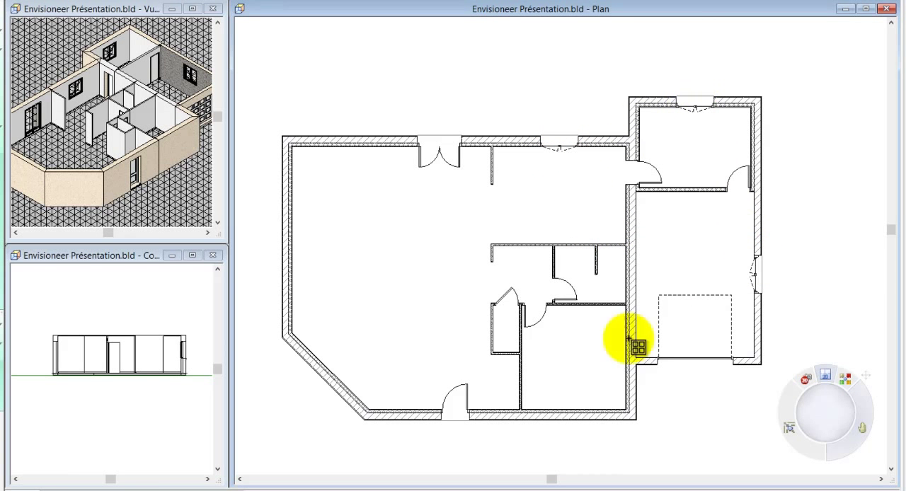
{"action": "left_click", "coordinate": [569, 412]}
{"action": "left_click", "coordinate": [488, 413]}
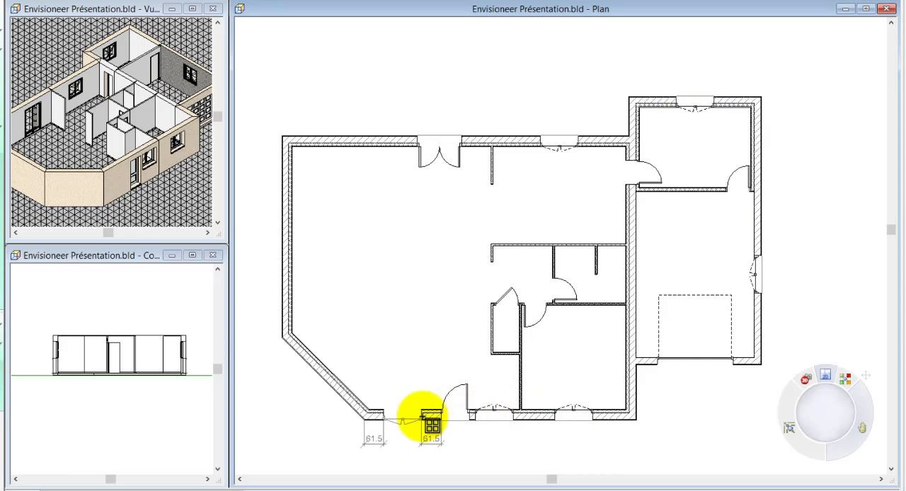
Step: Insert the same window in the lower wall left of the entrance door, in the angled wall and in the main volume's left wall
{"action": "left_click", "coordinate": [419, 412]}
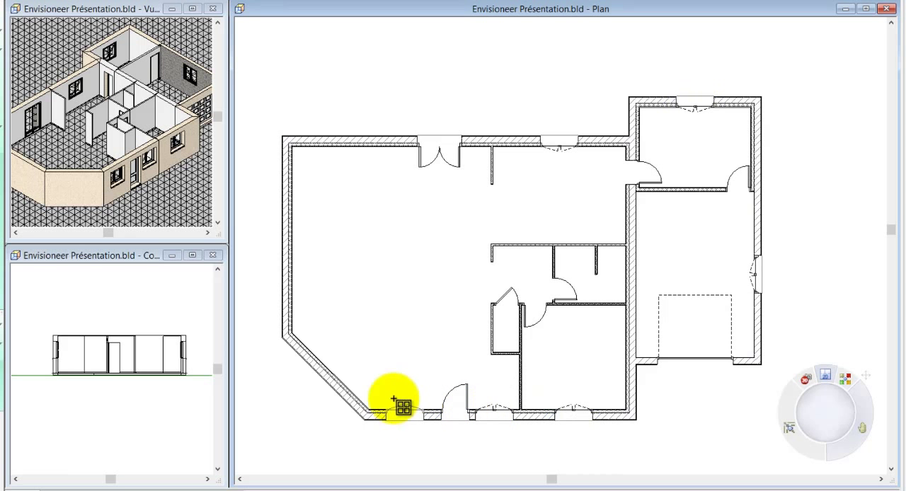
{"action": "left_click", "coordinate": [343, 382]}
{"action": "right_click", "coordinate": [294, 236]}
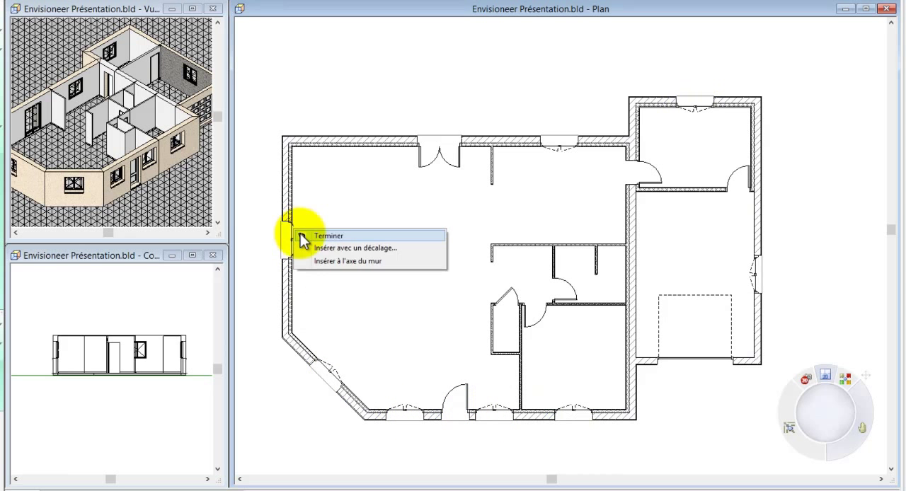
{"action": "left_click", "coordinate": [304, 236]}
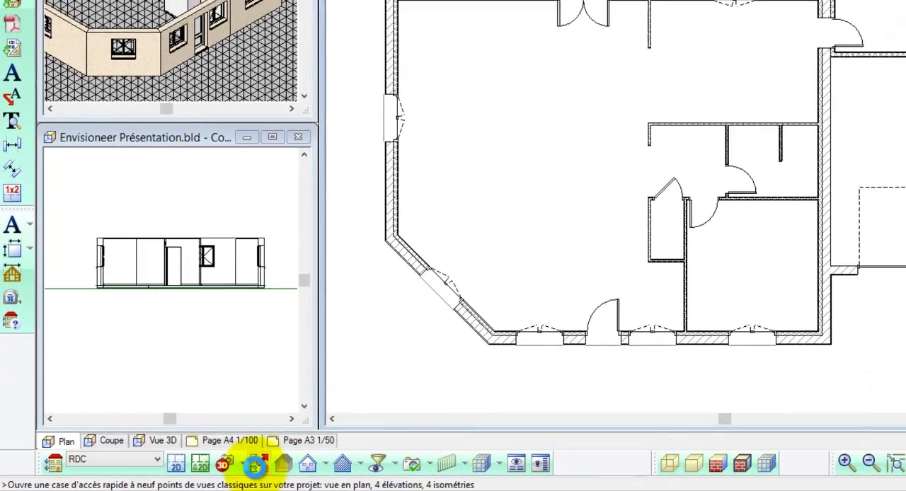
Step: Show the plan view in 3D from the building's lower-left corner, using shaded textures with visible edges
{"action": "left_click", "coordinate": [388, 460]}
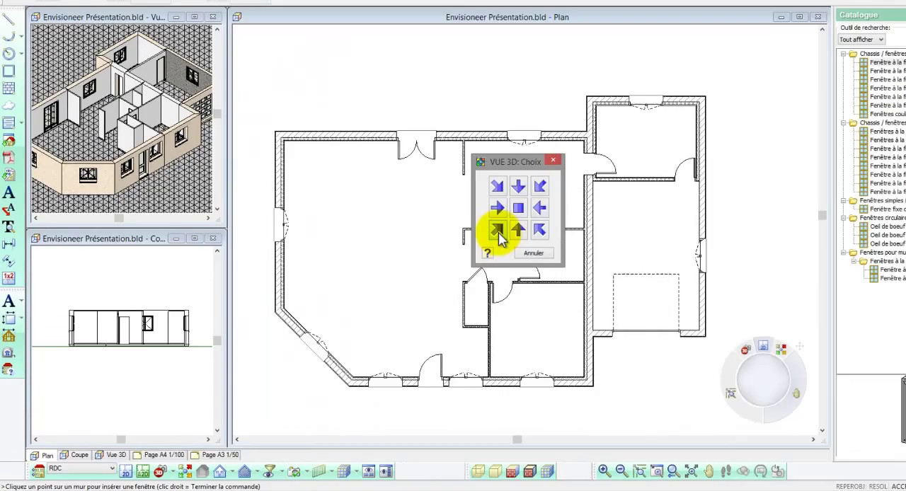
{"action": "left_click", "coordinate": [622, 164]}
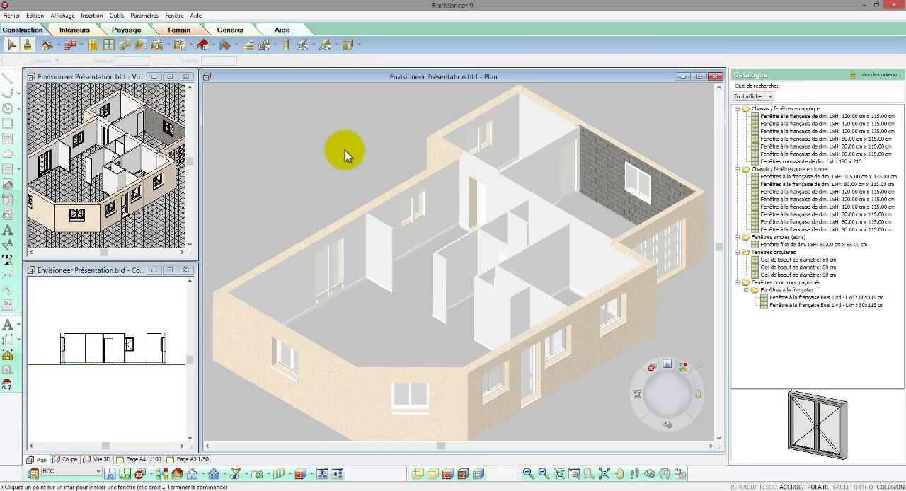
{"action": "scroll", "coordinate": [345, 150], "scroll_direction": "down", "scroll_amount": 2}
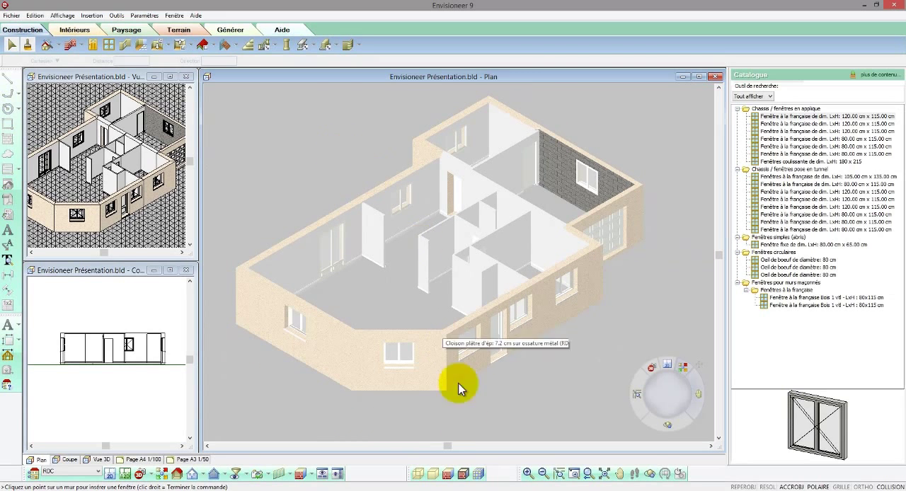
{"action": "left_click", "coordinate": [470, 475]}
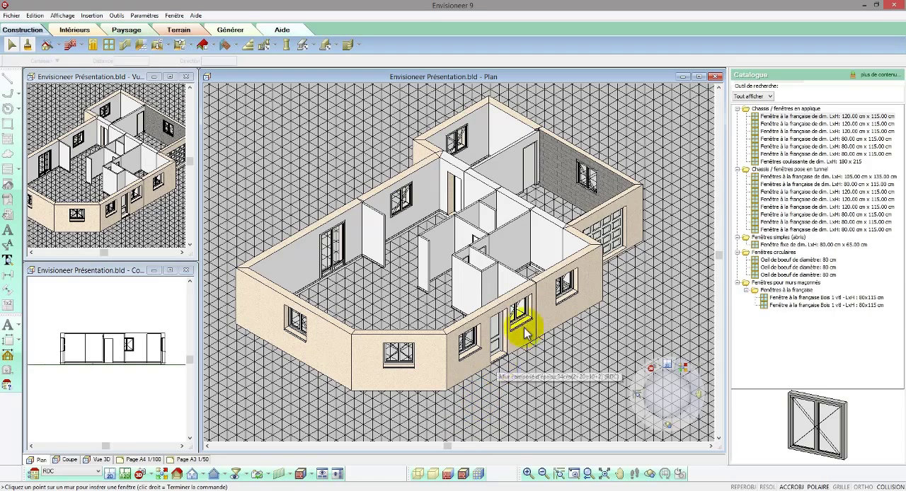
Step: Change the garage window to the à abattant type, 100 wide by 60 high with one horizontal pane, and name it automatically
{"action": "left_click", "coordinate": [586, 181]}
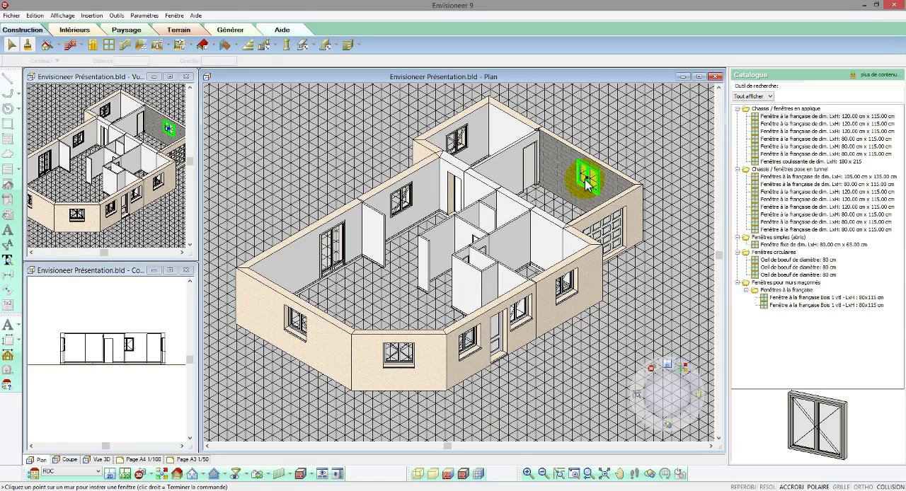
{"action": "right_click", "coordinate": [587, 181]}
{"action": "left_click", "coordinate": [600, 207]}
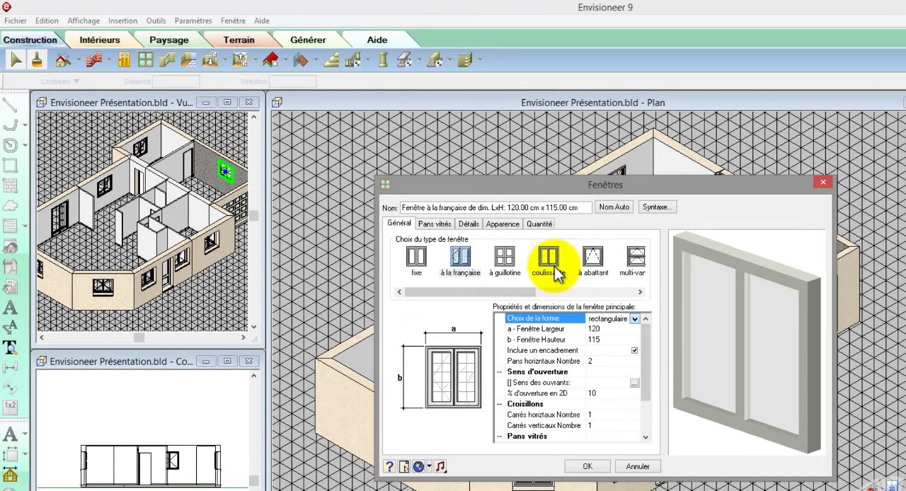
{"action": "left_click", "coordinate": [593, 261]}
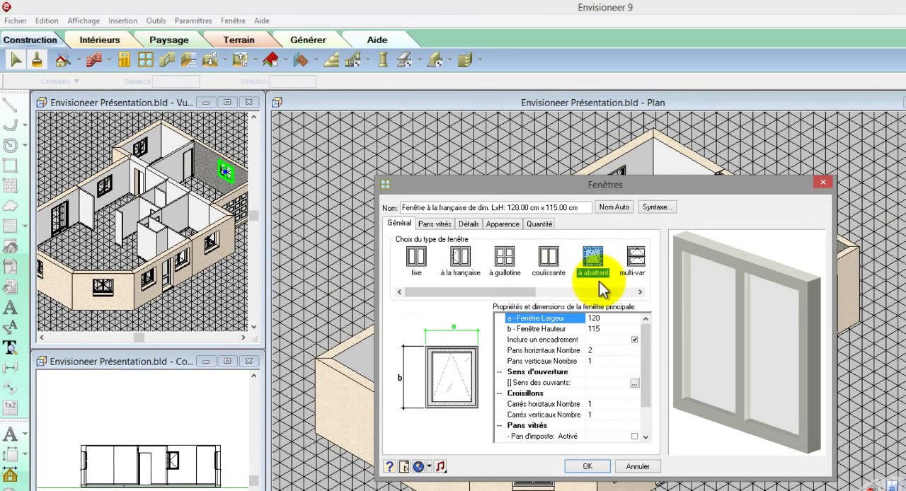
{"action": "left_click", "coordinate": [604, 328]}
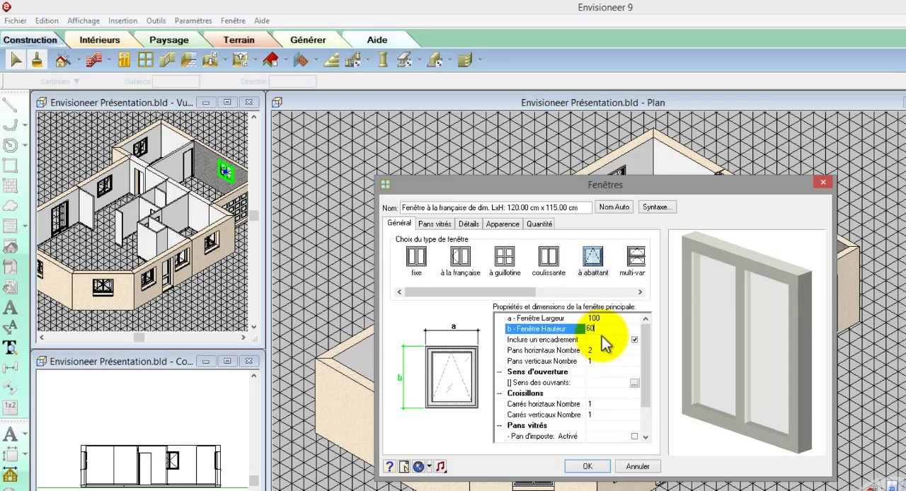
{"action": "left_click", "coordinate": [596, 350]}
{"action": "left_click", "coordinate": [601, 329]}
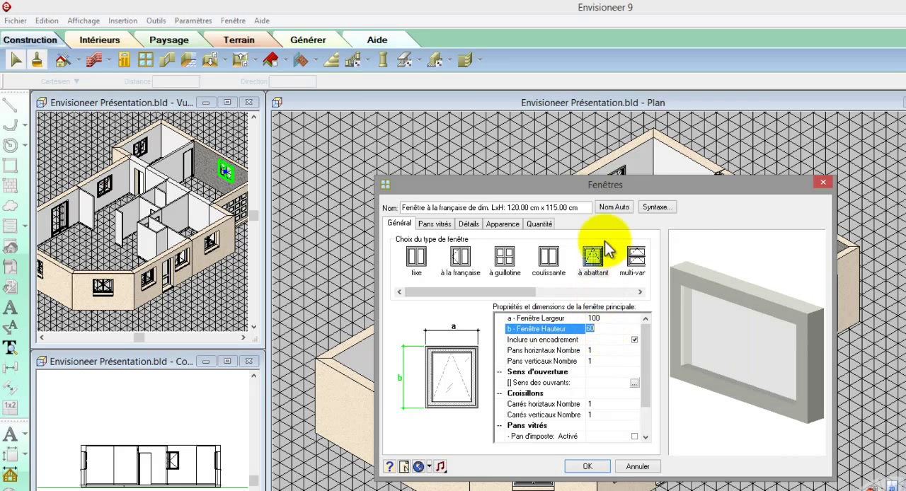
{"action": "left_click", "coordinate": [613, 206]}
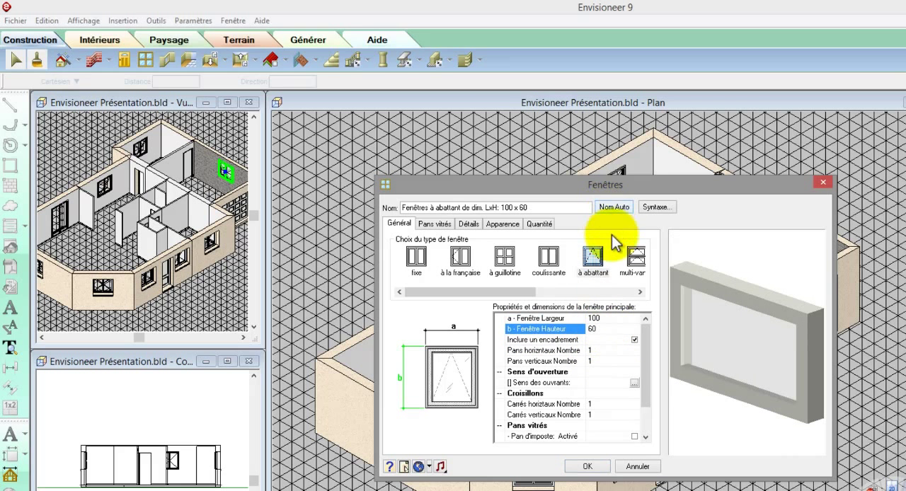
{"action": "left_click", "coordinate": [605, 462]}
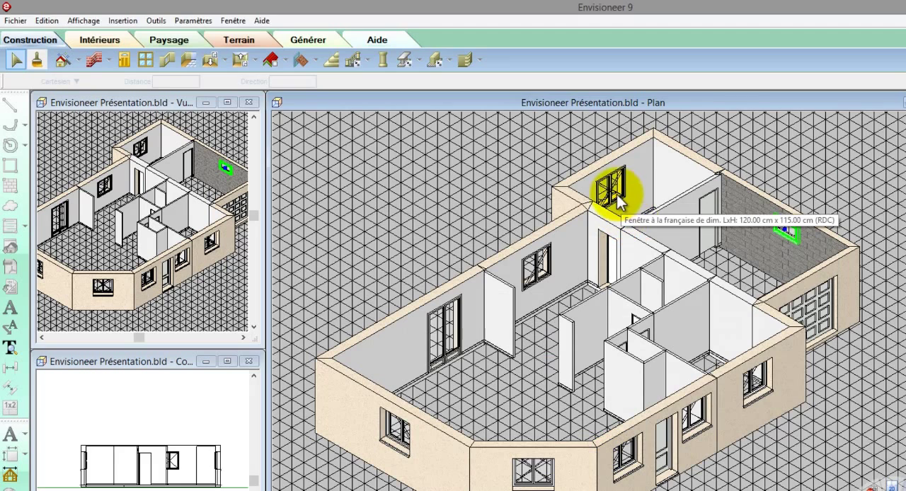
Step: Resize the window in the wing room's upper wall to 110 wide by 105 high and update its name automatically
{"action": "left_click", "coordinate": [616, 198]}
{"action": "right_click", "coordinate": [616, 195]}
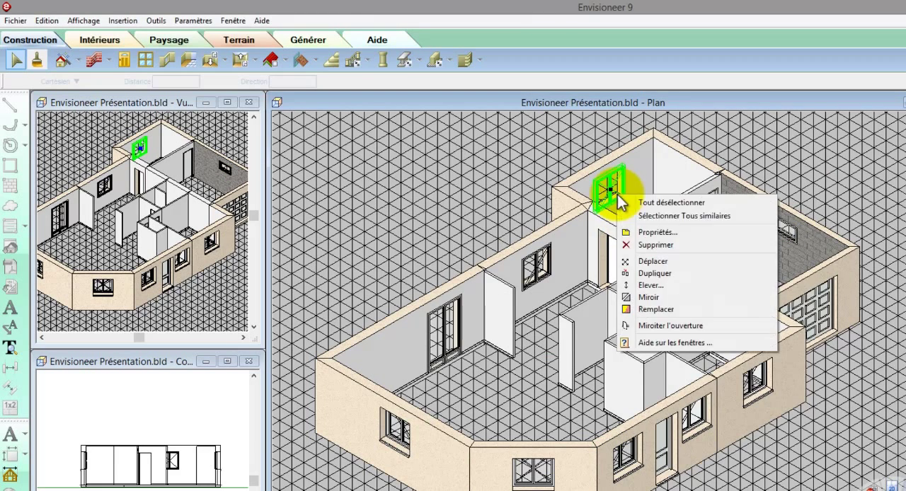
{"action": "left_click", "coordinate": [628, 233]}
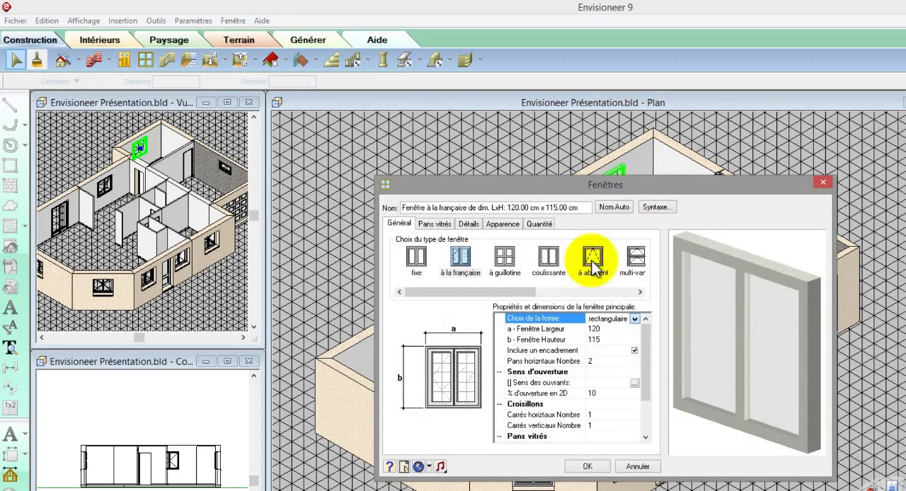
{"action": "left_click", "coordinate": [608, 329]}
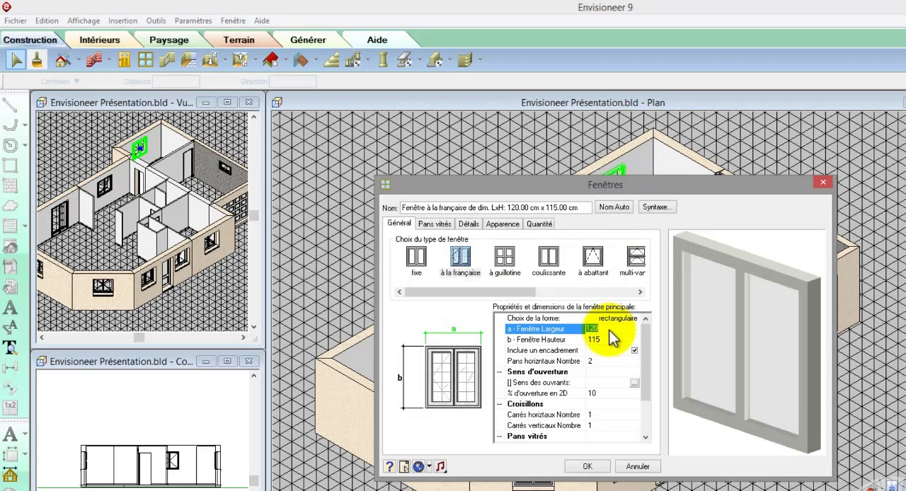
{"action": "type", "text": "110"}
{"action": "left_click", "coordinate": [608, 338]}
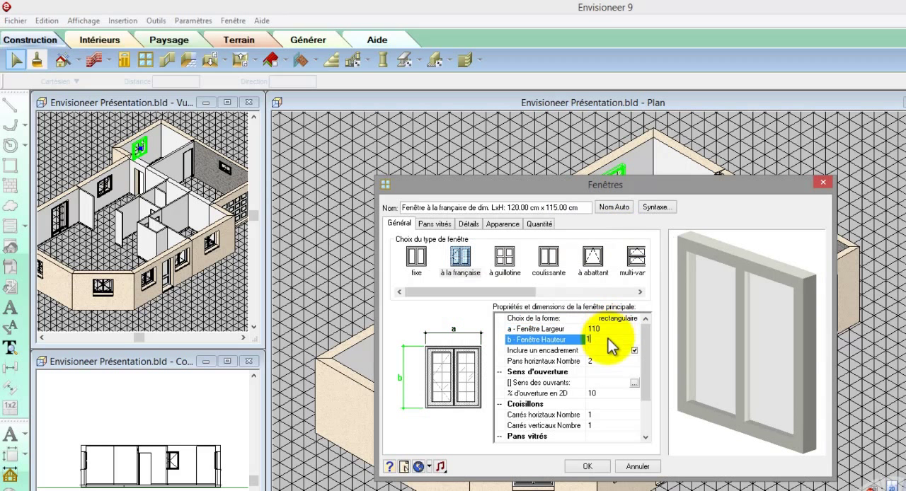
{"action": "type", "text": "105"}
{"action": "left_click", "coordinate": [593, 329]}
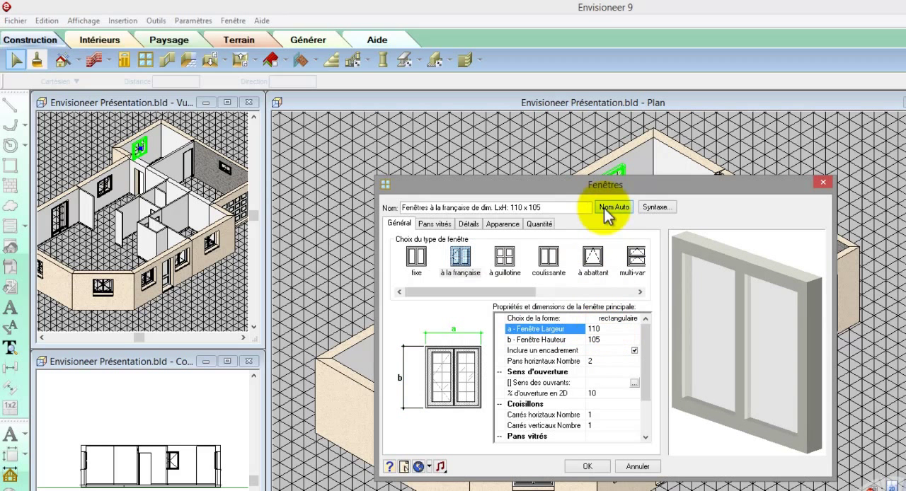
{"action": "left_click", "coordinate": [606, 209]}
{"action": "left_click", "coordinate": [587, 467]}
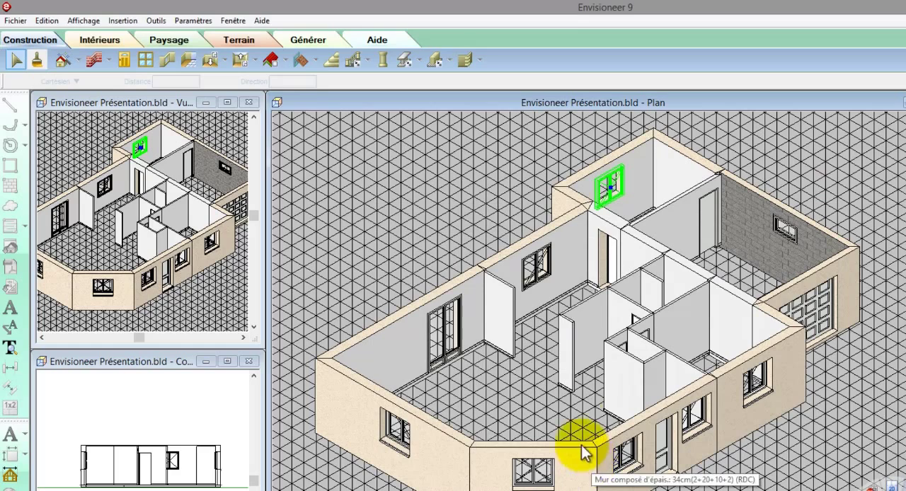
Step: Set both windows in the living area's left and angled walls to 180 wide by 215 high
{"action": "left_click", "coordinate": [398, 429]}
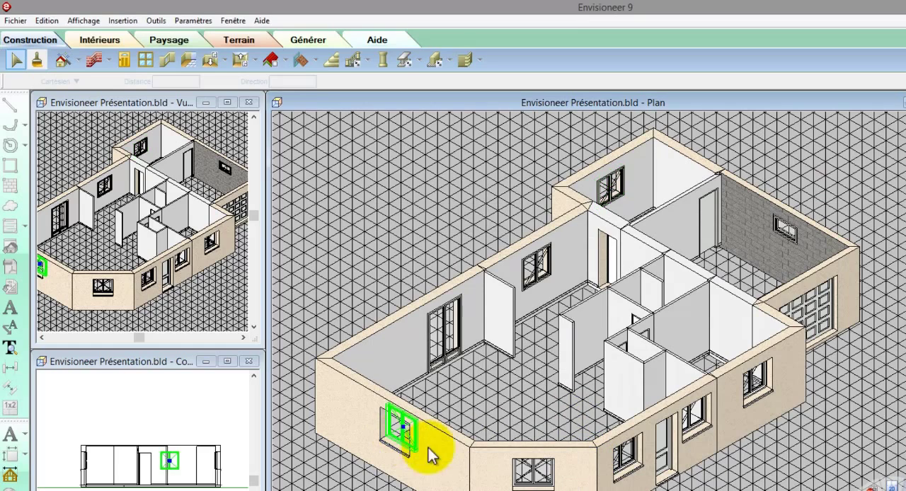
{"action": "left_click", "coordinate": [542, 480]}
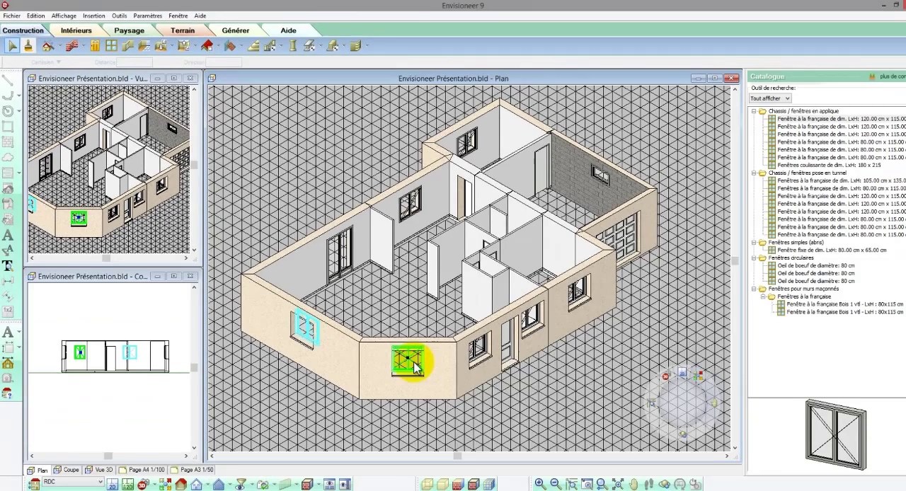
{"action": "right_click", "coordinate": [547, 481]}
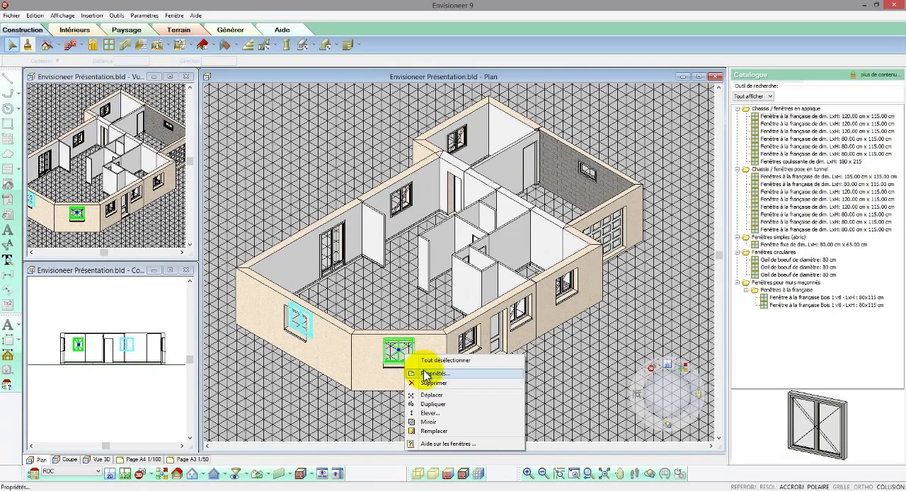
{"action": "left_click", "coordinate": [426, 374]}
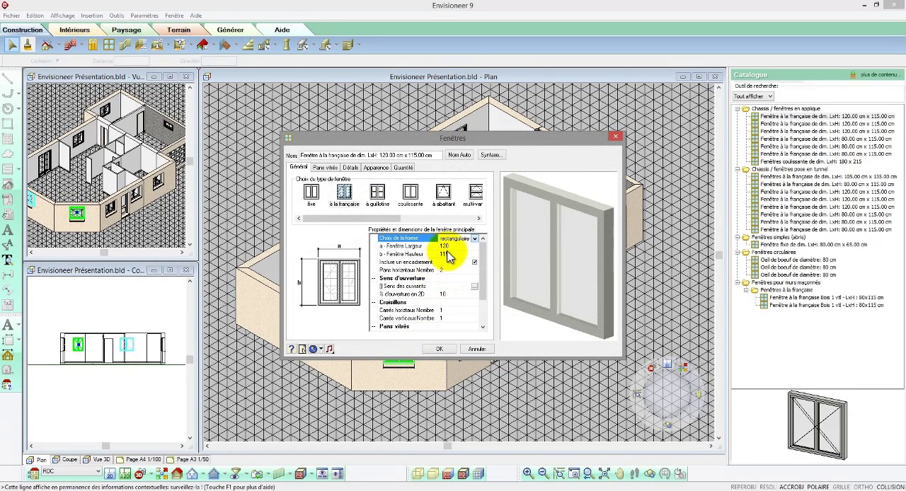
{"action": "left_click", "coordinate": [448, 254]}
{"action": "left_click", "coordinate": [447, 248]}
{"action": "type", "text": "18"}
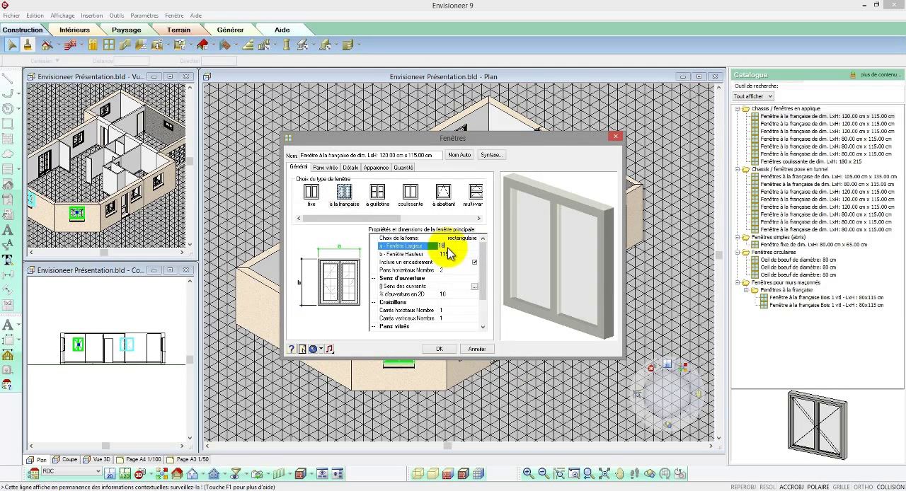
{"action": "type", "text": "0"}
{"action": "left_click", "coordinate": [448, 253]}
{"action": "type", "text": "215"}
{"action": "key", "text": "Return"}
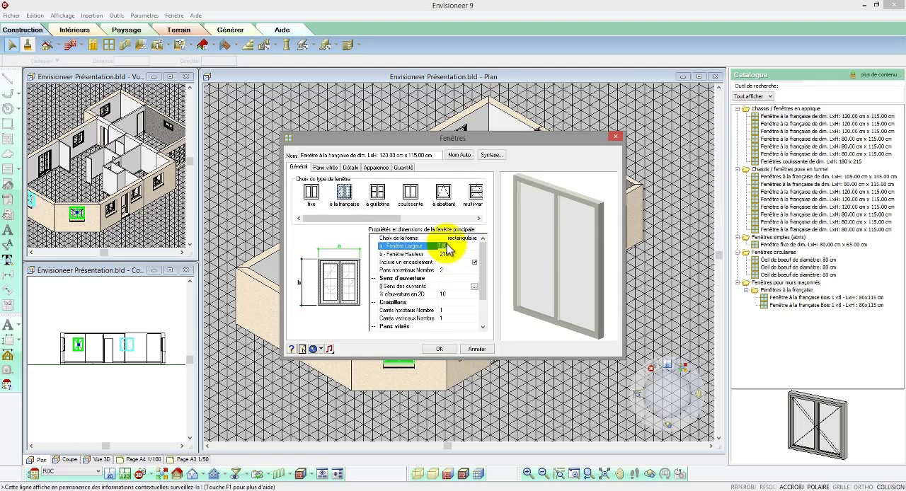
Step: Change these two windows to the coulissante type and generate their name automatically
{"action": "left_click", "coordinate": [411, 192]}
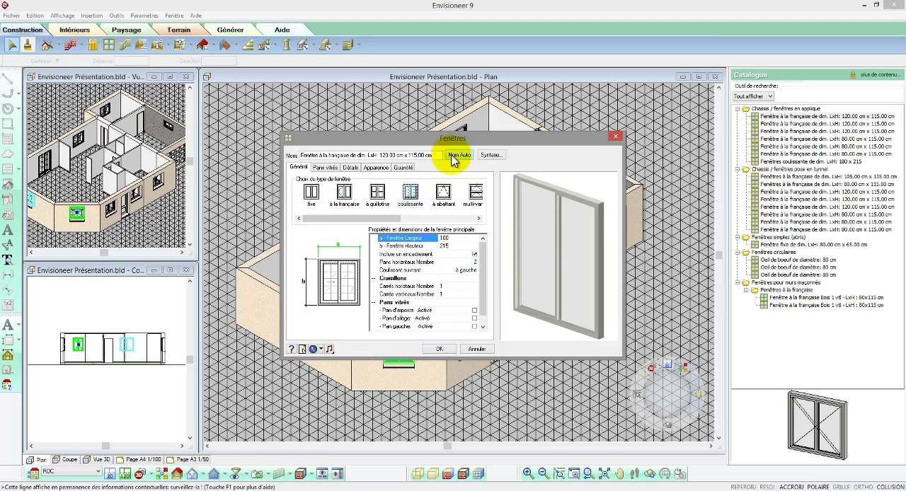
{"action": "left_click", "coordinate": [452, 155]}
{"action": "left_click", "coordinate": [438, 349]}
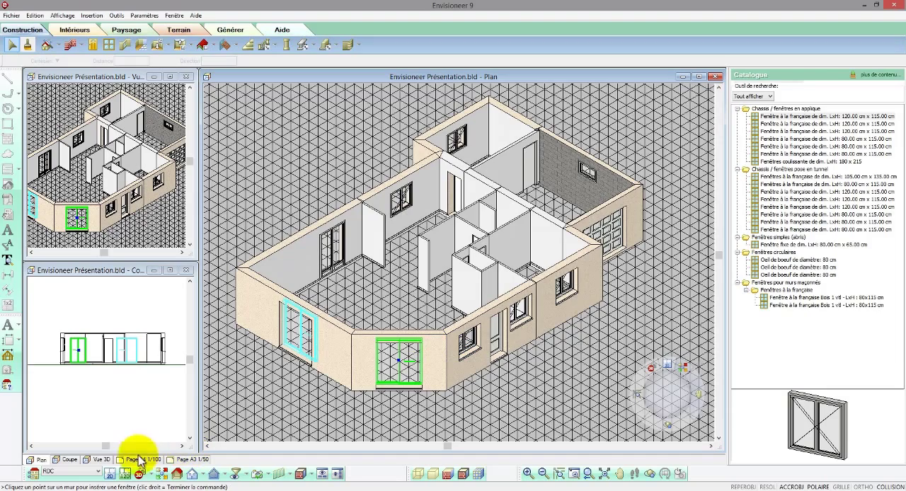
Step: Return to the 2D plan and duplicate the left wall's sliding window above the original on the same wall
{"action": "left_click", "coordinate": [118, 475]}
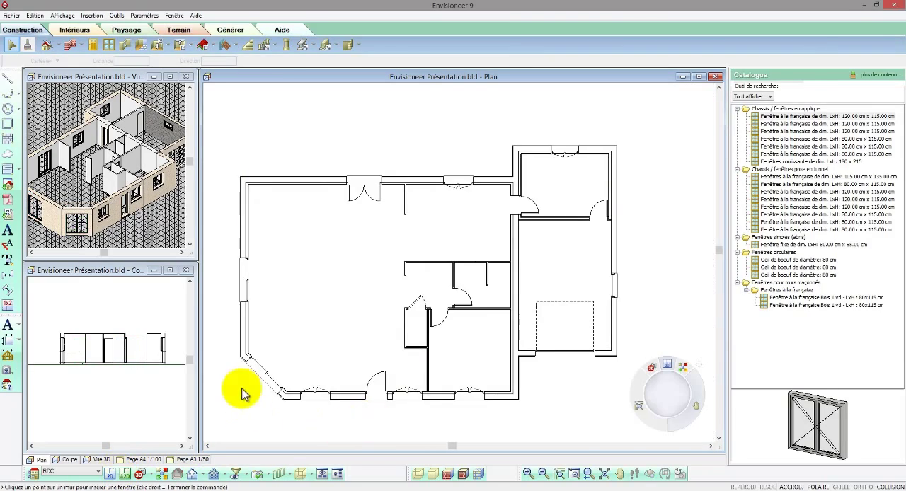
{"action": "scroll", "coordinate": [233, 368], "scroll_direction": "up", "scroll_amount": 2}
{"action": "left_click", "coordinate": [256, 264]}
{"action": "right_click", "coordinate": [258, 260]}
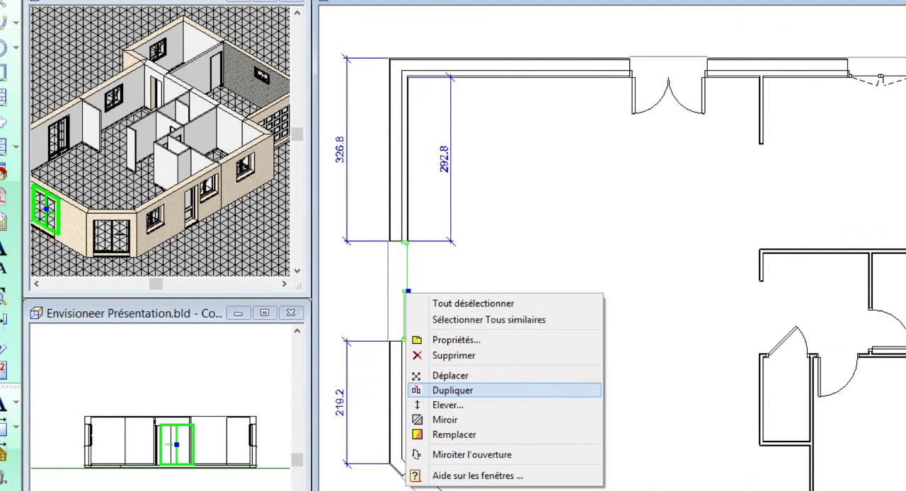
{"action": "left_click", "coordinate": [453, 390]}
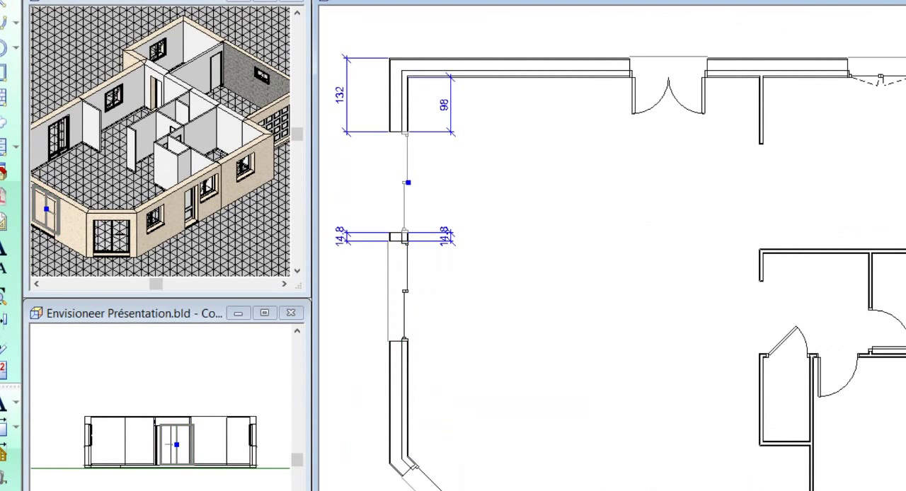
{"action": "left_click", "coordinate": [408, 182]}
Step: Set the duplicated window 60 from the upper inside corner and adjust the original window's distance to the inside corner below it
{"action": "left_click", "coordinate": [444, 104]}
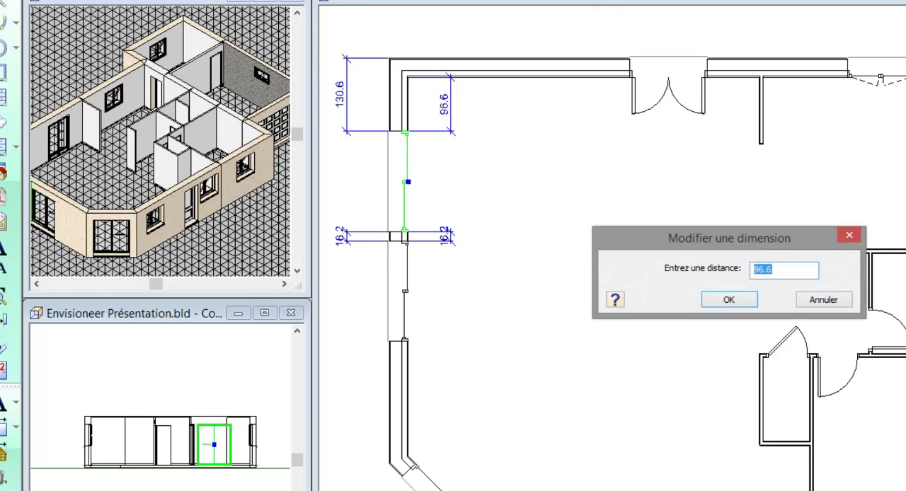
{"action": "key", "text": "Return"}
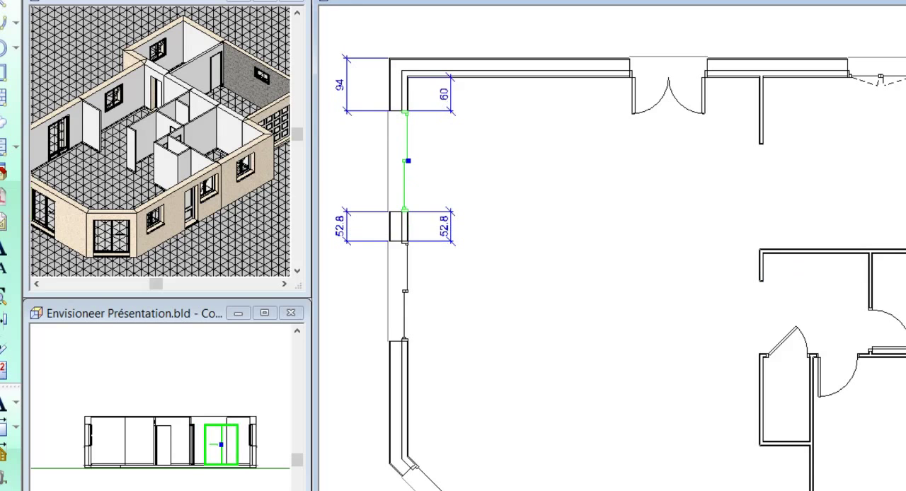
{"action": "left_click", "coordinate": [406, 291]}
{"action": "left_click", "coordinate": [444, 399]}
{"action": "type", "text": "40"}
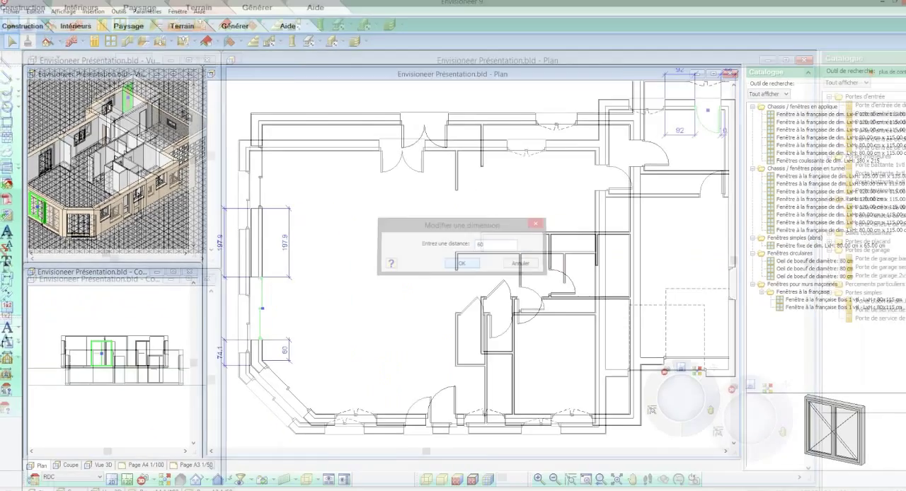
{"action": "key", "text": "Return"}
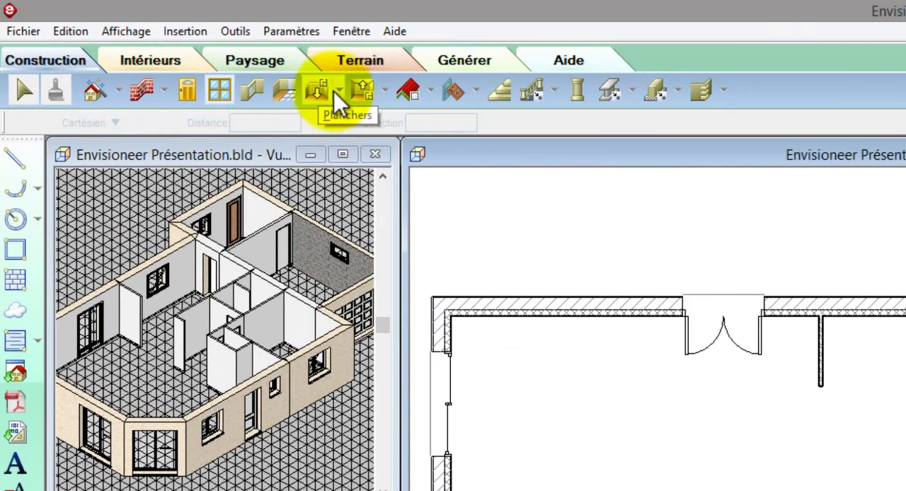
Step: Display the plan as a textured top view and lay the Chambre floor finish by room in the lower bedroom of the main block
{"action": "left_click", "coordinate": [340, 90]}
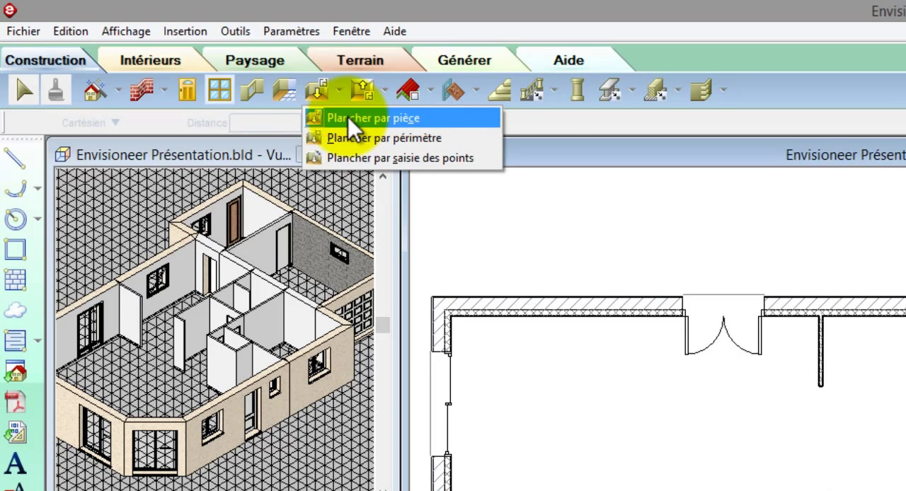
{"action": "left_click", "coordinate": [349, 118]}
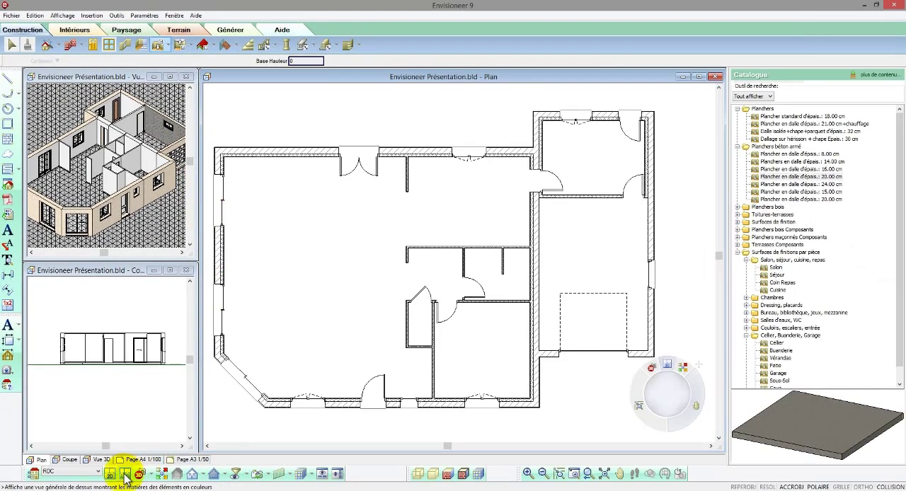
{"action": "left_click", "coordinate": [125, 473]}
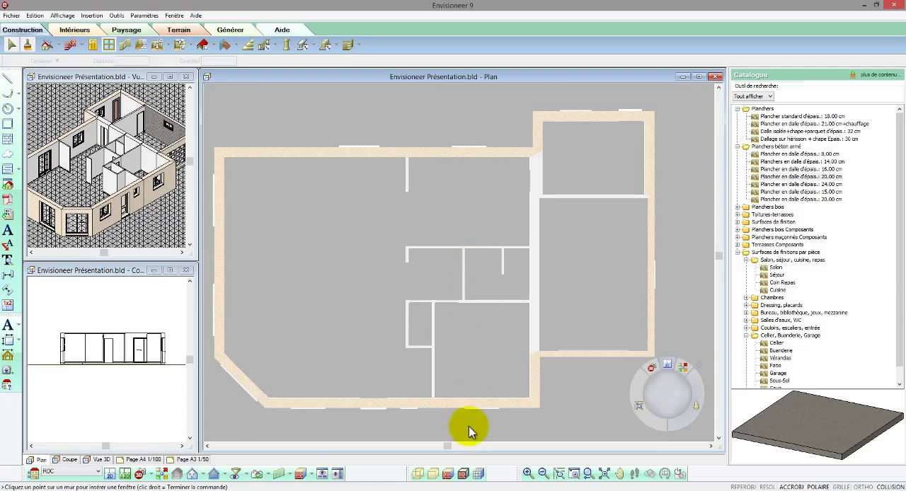
{"action": "left_click", "coordinate": [476, 472]}
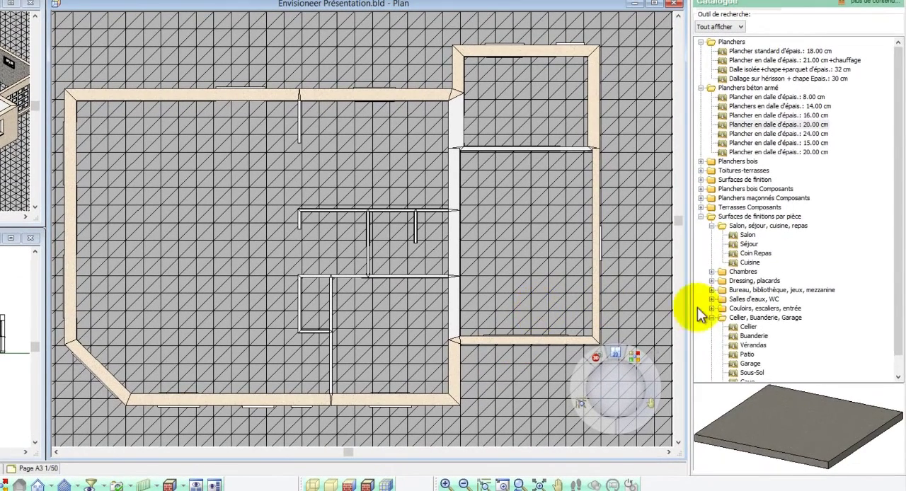
{"action": "left_click", "coordinate": [712, 319]}
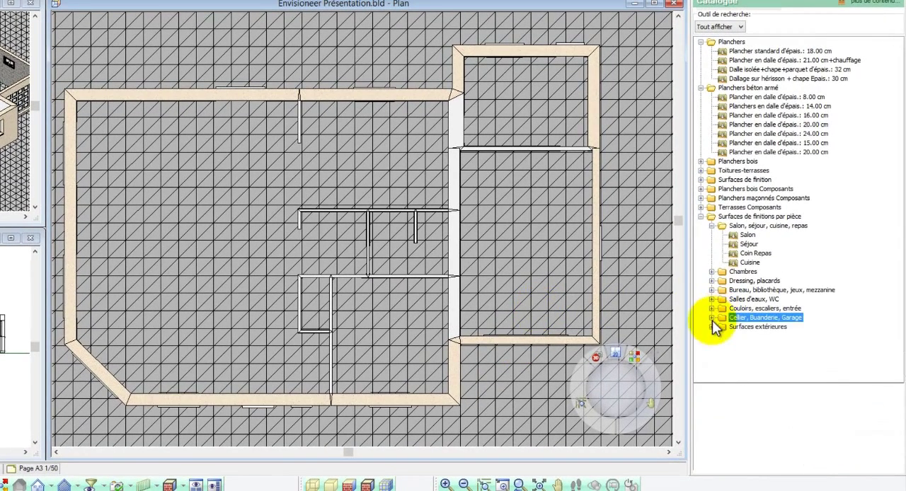
{"action": "left_click", "coordinate": [748, 264]}
{"action": "double_click", "coordinate": [736, 272]}
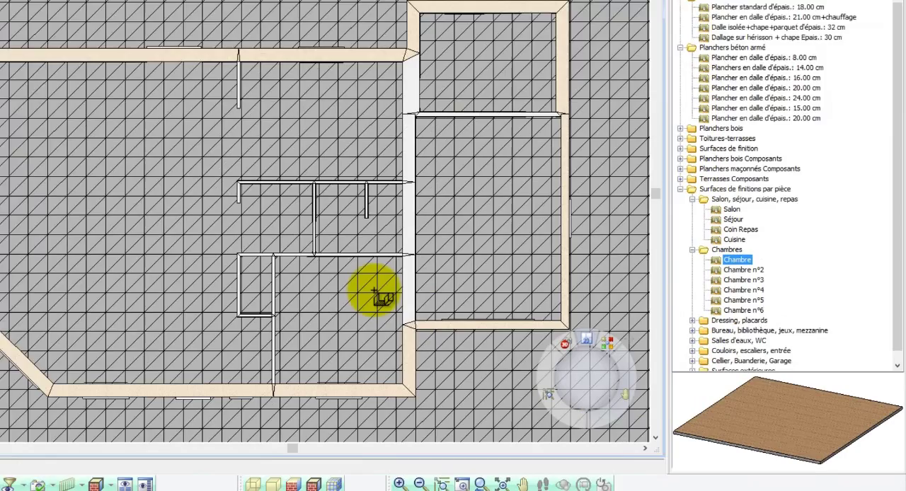
{"action": "left_click", "coordinate": [452, 309]}
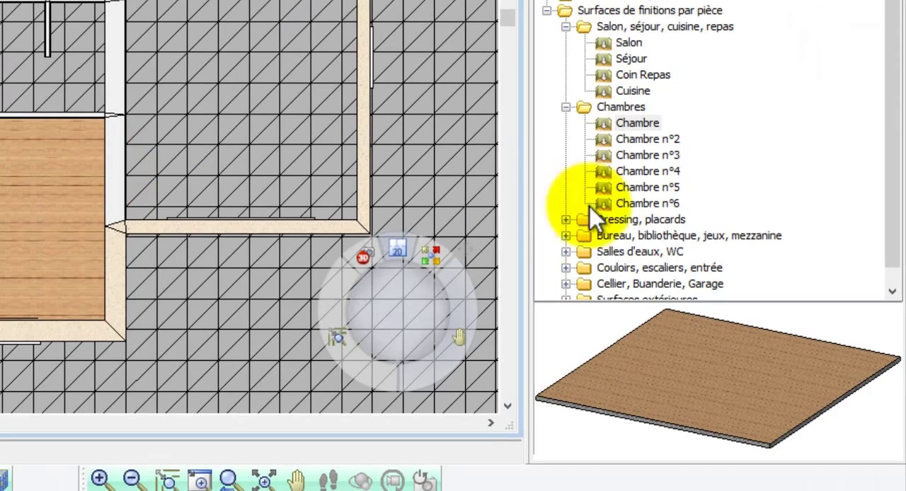
Step: Lay the Salle de bains finish in the bathroom above the bedroom and the W.C. finish in the small room beside the bedroom
{"action": "double_click", "coordinate": [574, 252]}
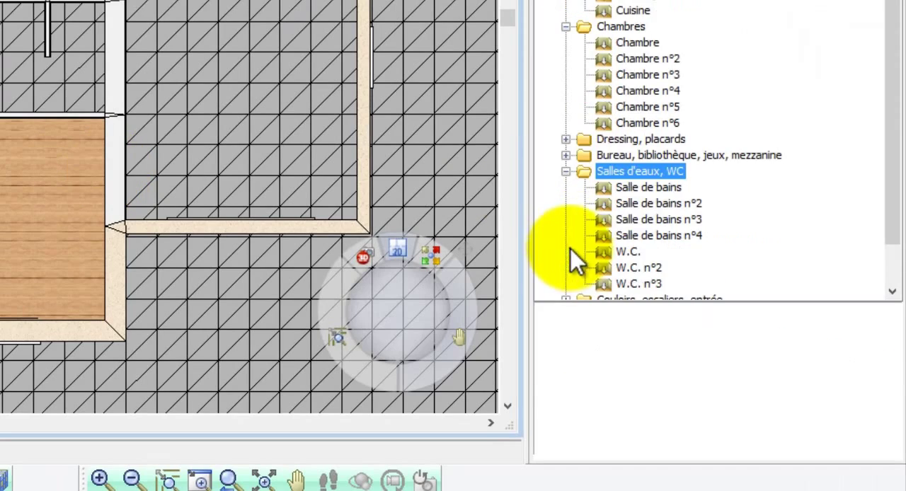
{"action": "left_click", "coordinate": [618, 187]}
{"action": "left_click", "coordinate": [141, 96]}
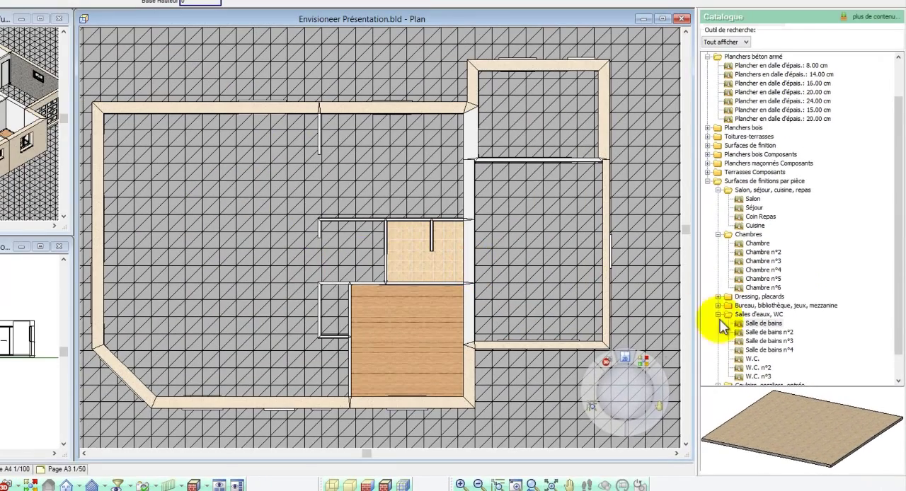
{"action": "left_click", "coordinate": [740, 359]}
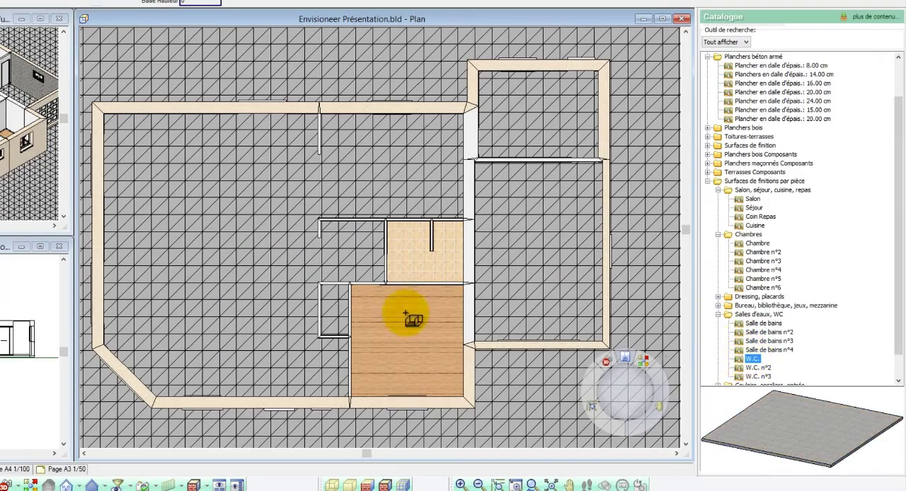
{"action": "left_click", "coordinate": [345, 312]}
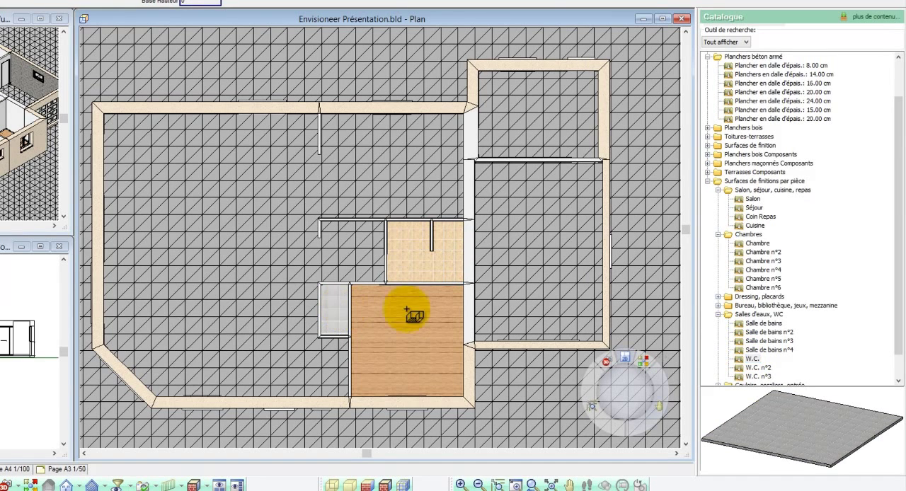
Step: Lay the Cellier finish in the upper room of the right wing and the Garage finish in the room below it
{"action": "left_click", "coordinate": [720, 315]}
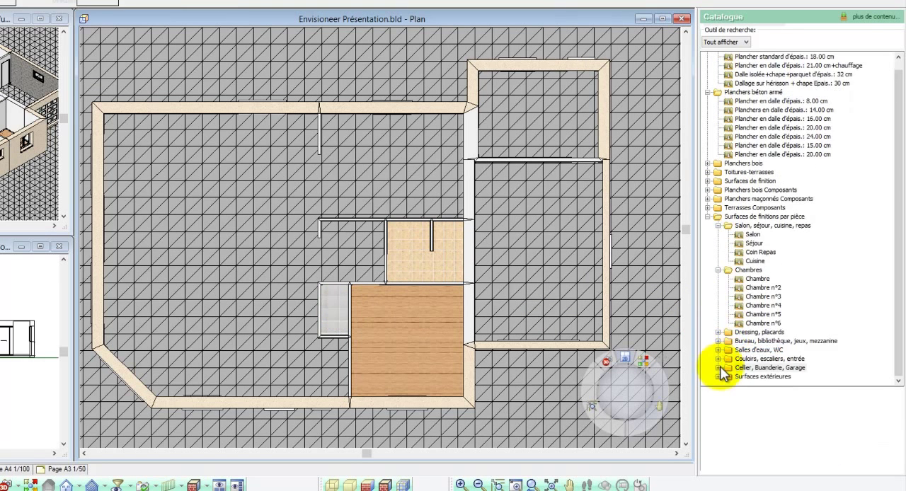
{"action": "left_click", "coordinate": [719, 367]}
{"action": "left_click", "coordinate": [752, 322]}
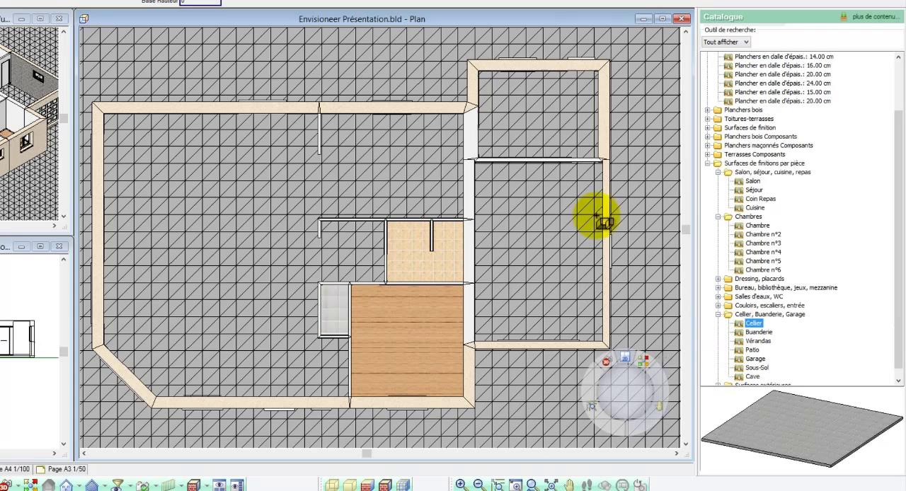
{"action": "left_click", "coordinate": [549, 148]}
{"action": "left_click", "coordinate": [755, 359]}
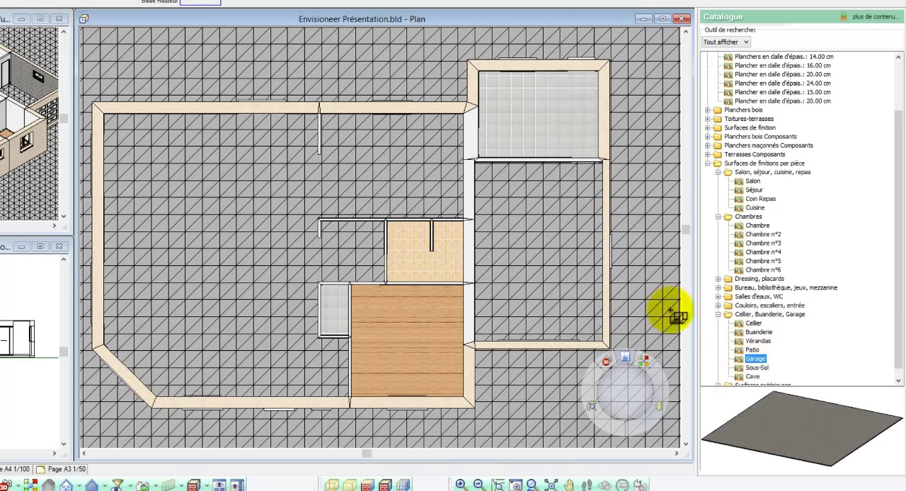
{"action": "left_click", "coordinate": [571, 249]}
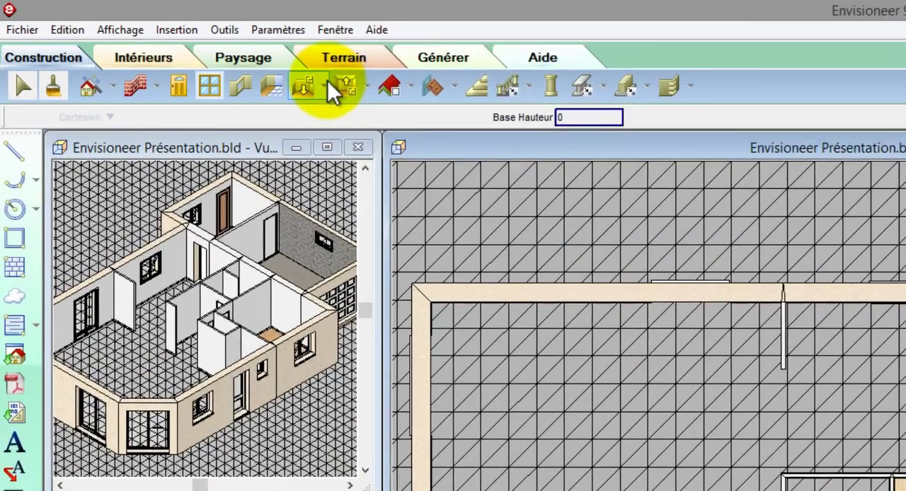
Step: Create the Salon floor by point entry, tracing the living area's outline from its upper-left inside corner to the angled wall, and finish it
{"action": "left_click", "coordinate": [168, 45]}
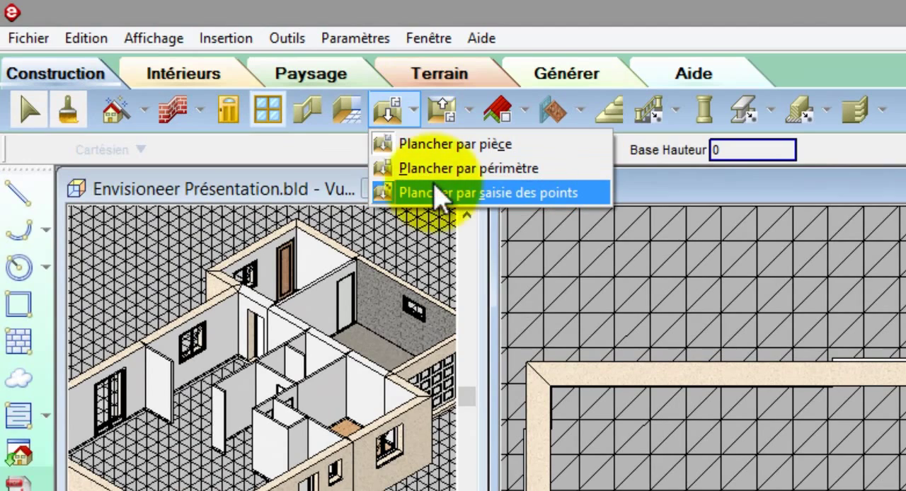
{"action": "left_click", "coordinate": [437, 193]}
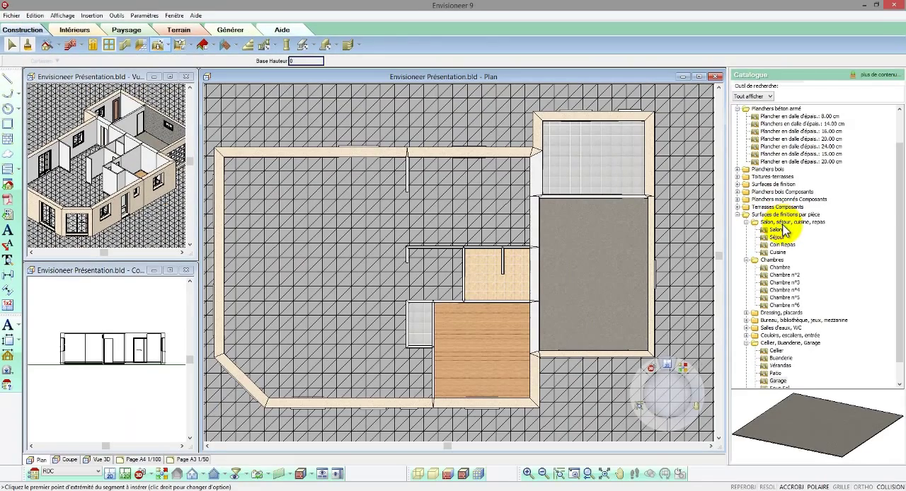
{"action": "left_click", "coordinate": [776, 230]}
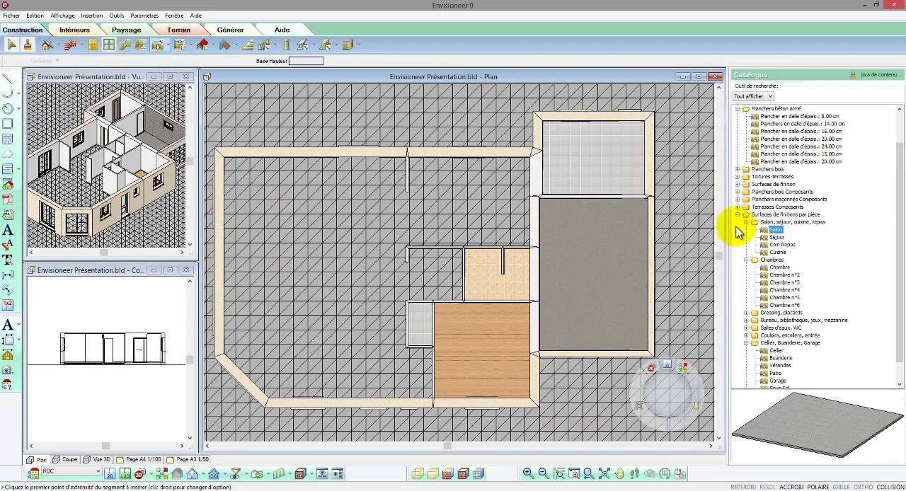
{"action": "left_click", "coordinate": [224, 158]}
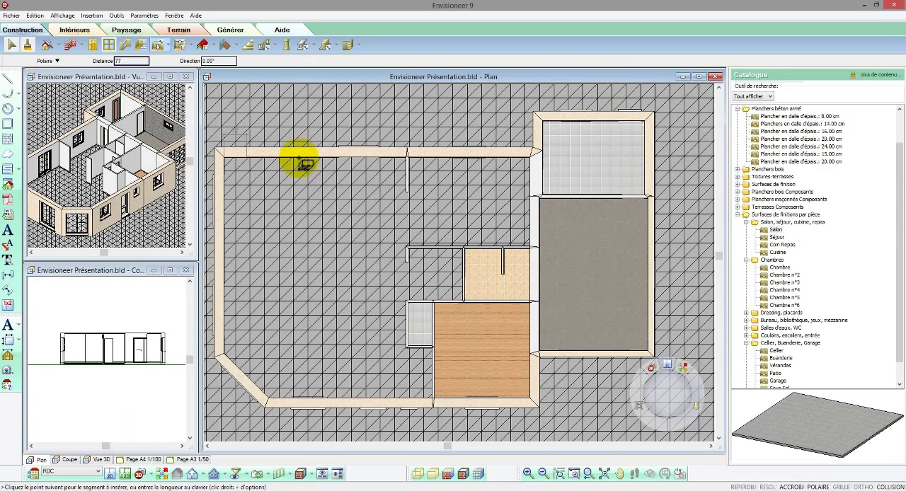
{"action": "left_click", "coordinate": [407, 159]}
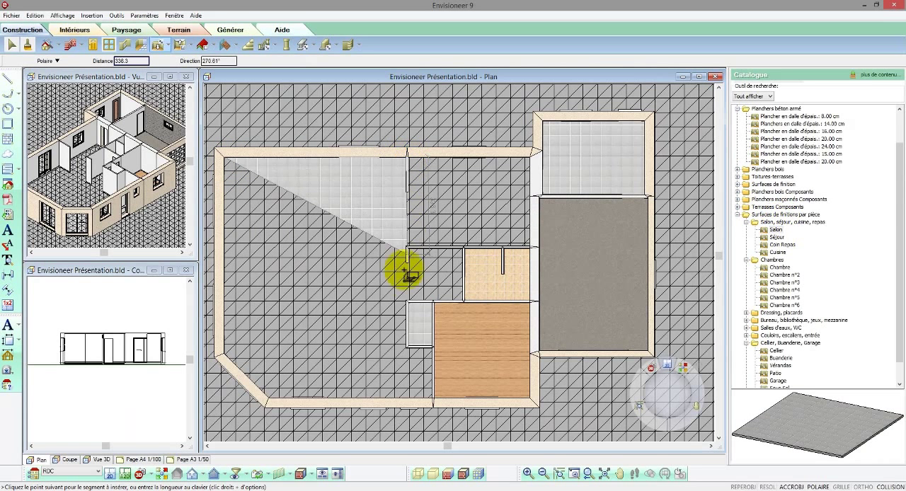
{"action": "left_click", "coordinate": [407, 347]}
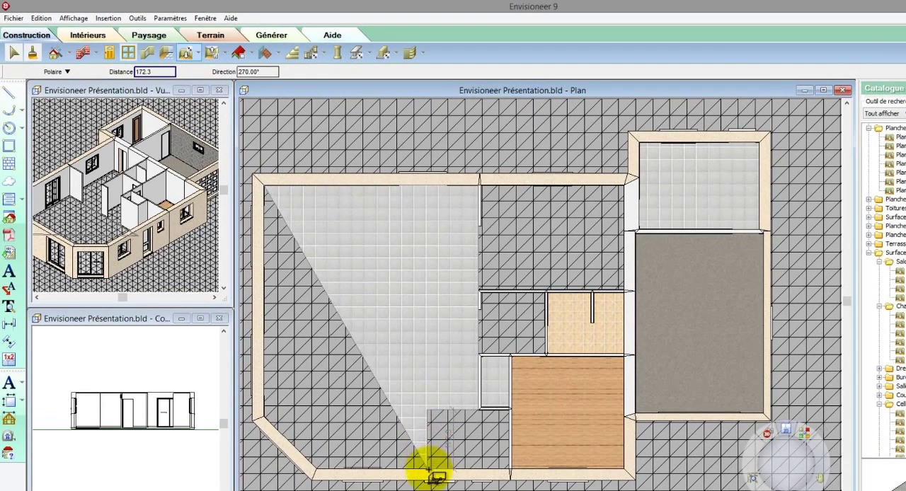
{"action": "left_click", "coordinate": [430, 471]}
{"action": "left_click", "coordinate": [316, 471]}
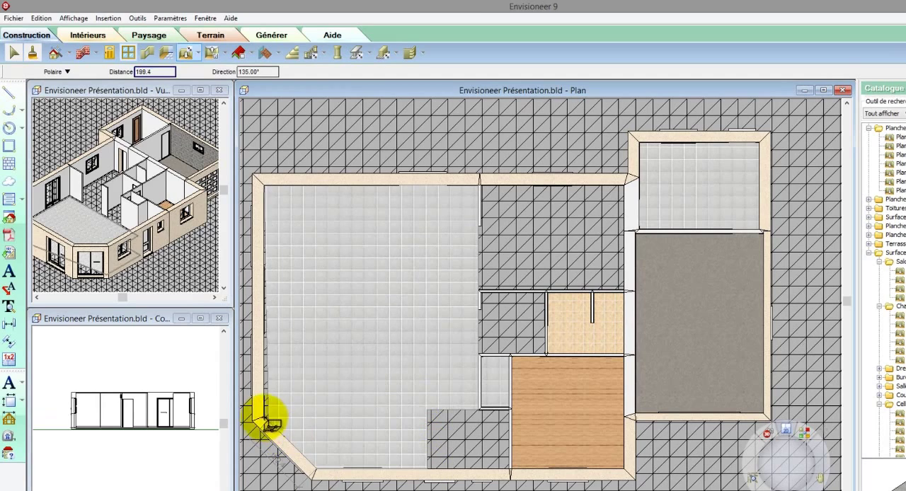
{"action": "right_click", "coordinate": [262, 417]}
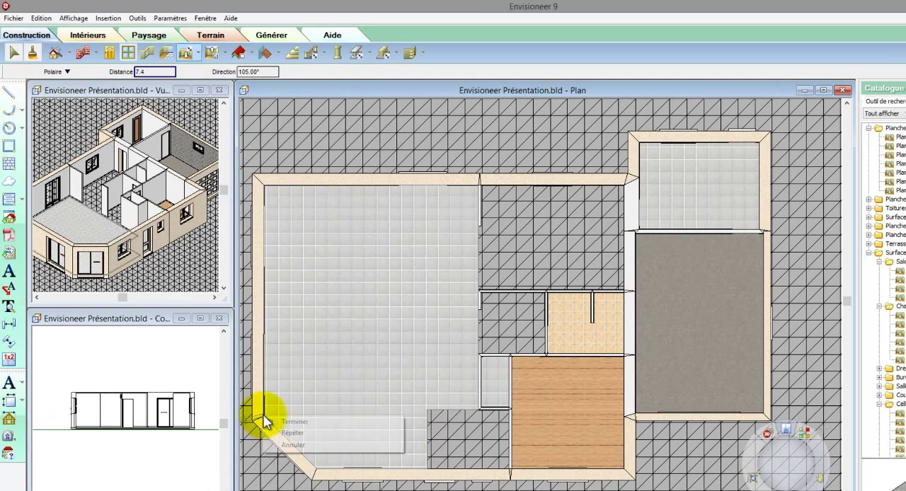
{"action": "left_click", "coordinate": [278, 421]}
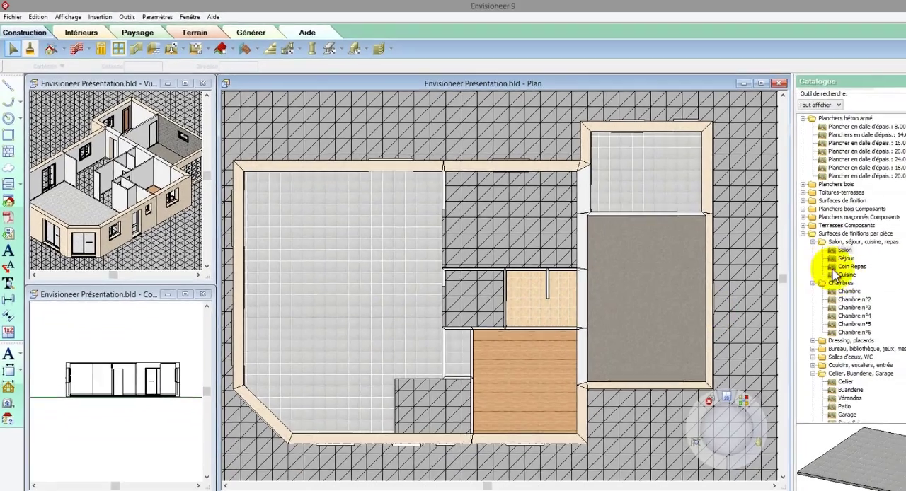
Step: Trace the Cuisine floor by point entry around the kitchen between the upper wall and the bathroom partition, and finish it
{"action": "left_click", "coordinate": [777, 252]}
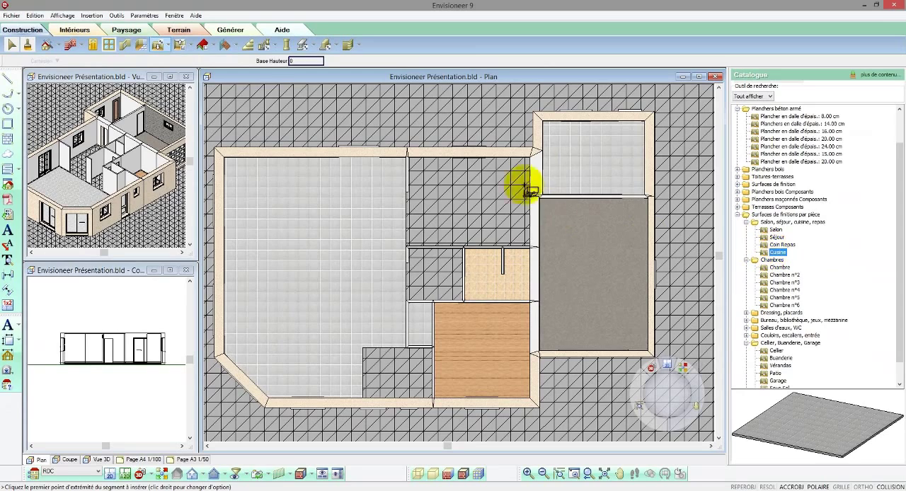
{"action": "left_click", "coordinate": [546, 152]}
{"action": "left_click", "coordinate": [531, 246]}
{"action": "left_click", "coordinate": [406, 245]}
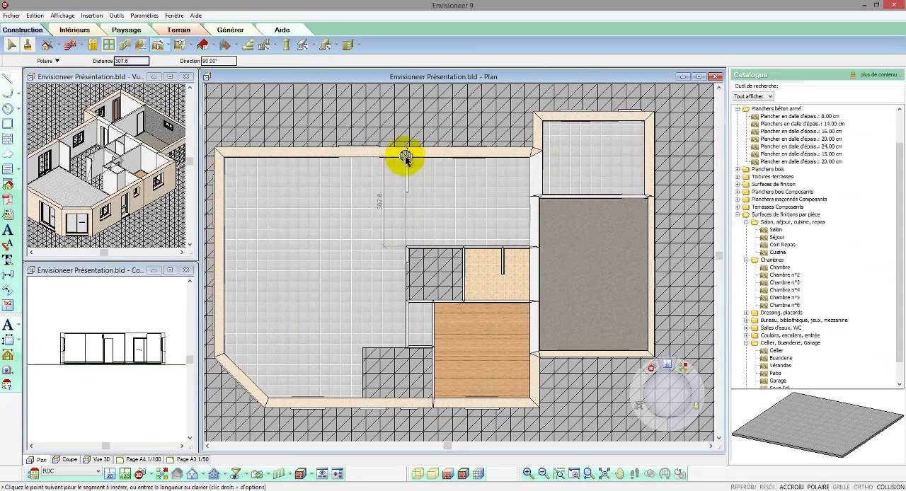
{"action": "left_click", "coordinate": [407, 156]}
{"action": "right_click", "coordinate": [407, 157]}
{"action": "left_click", "coordinate": [428, 162]}
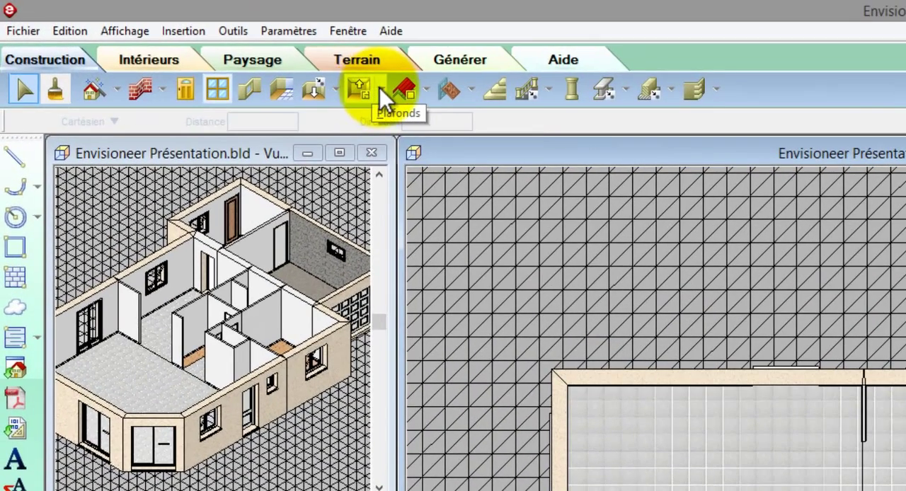
Step: Choose the 1.30 cm flat ceiling for creation by point entry and switch the plan to 2D display
{"action": "left_click", "coordinate": [380, 89]}
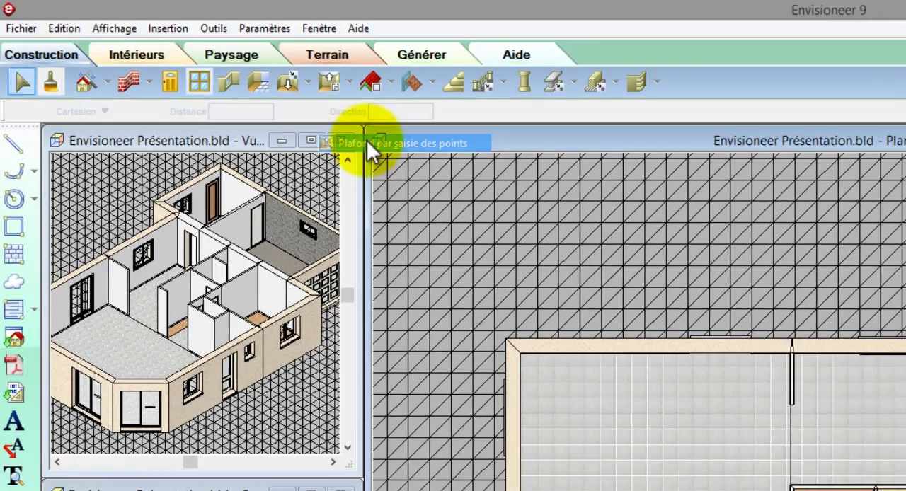
{"action": "left_click", "coordinate": [400, 157]}
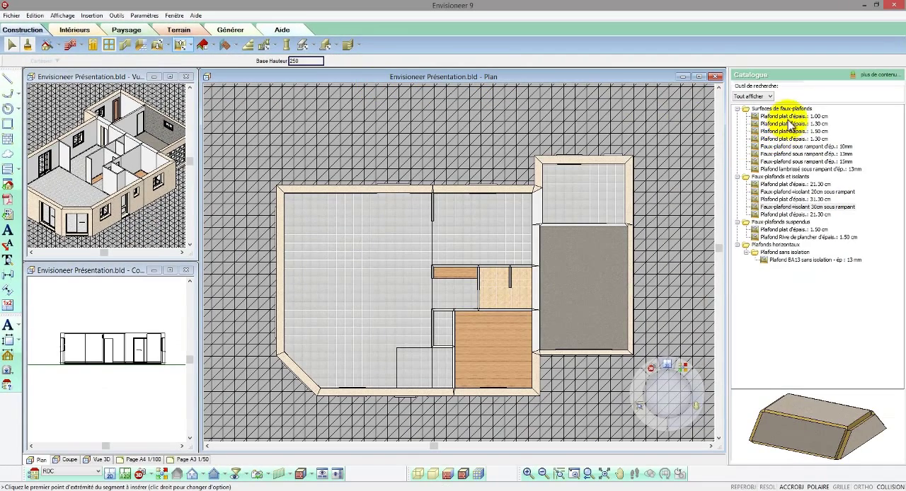
{"action": "left_click", "coordinate": [789, 124]}
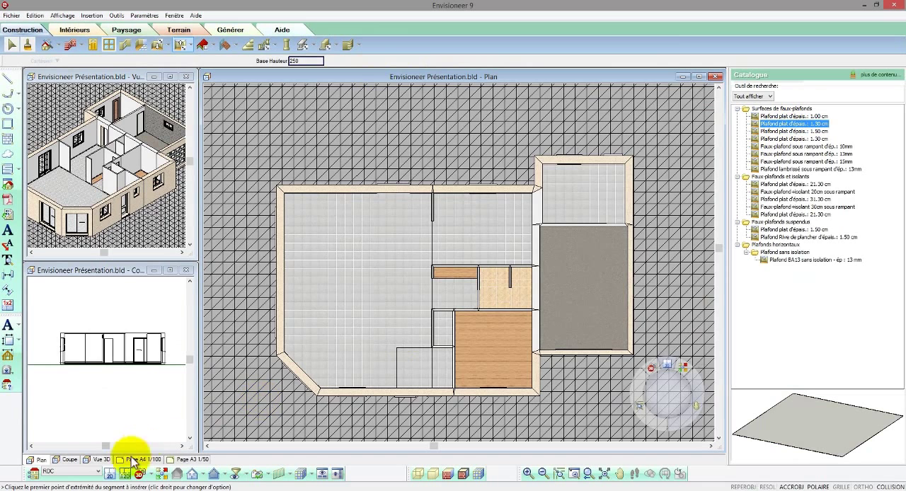
{"action": "left_click", "coordinate": [112, 475]}
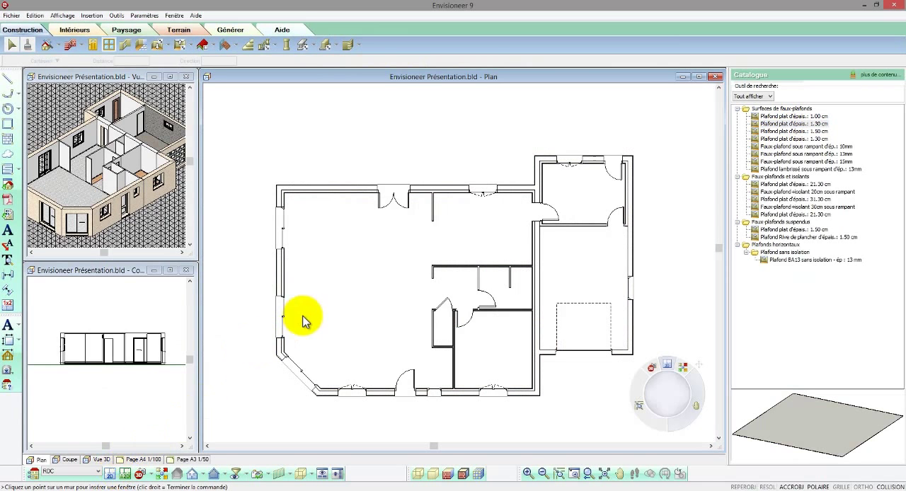
Step: Trace the 1.30 cm flat ceiling over the main block along its exterior walls, including the angled corner, and finish it
{"action": "left_click", "coordinate": [761, 127]}
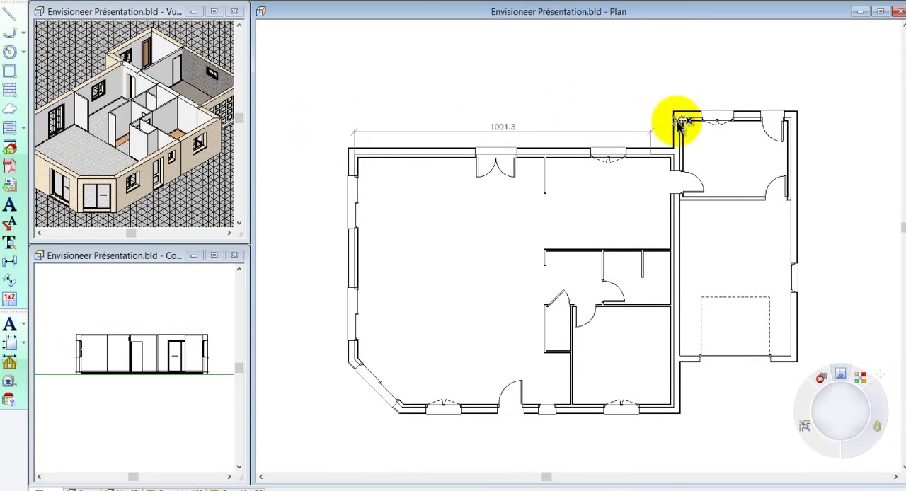
{"action": "left_click", "coordinate": [676, 157]}
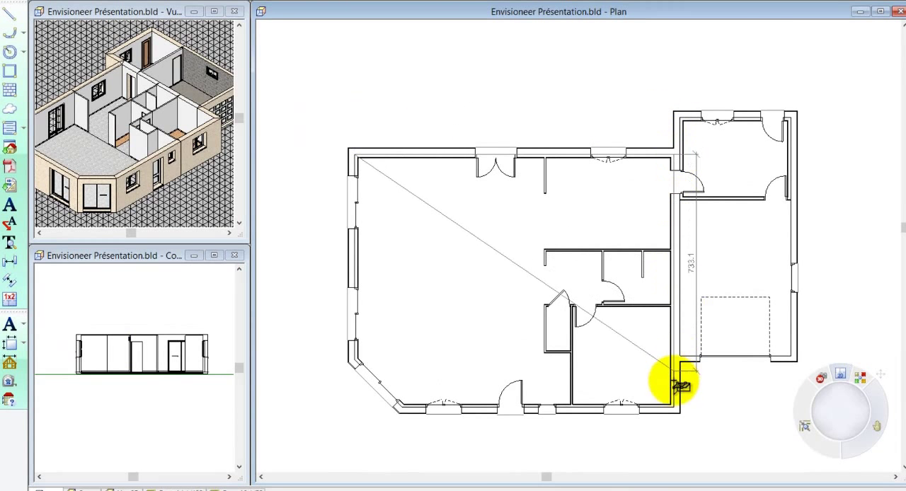
{"action": "left_click", "coordinate": [674, 411]}
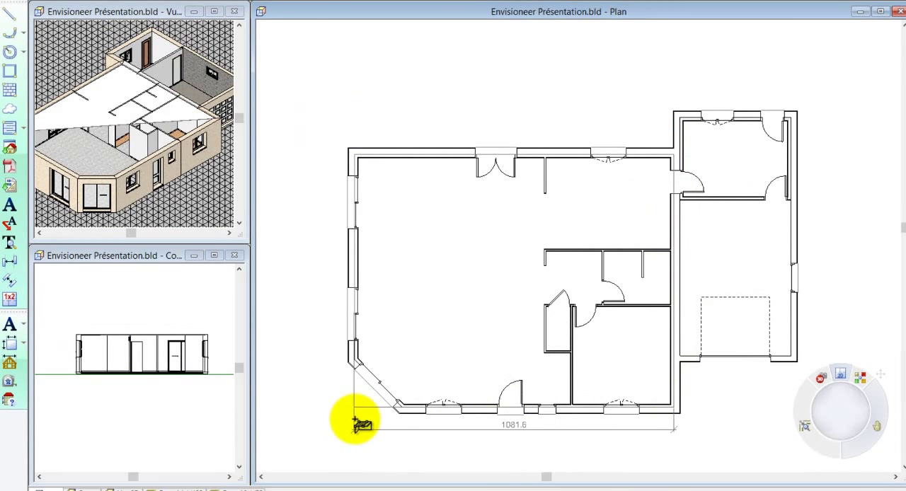
{"action": "scroll", "coordinate": [368, 424], "scroll_direction": "up", "scroll_amount": 4}
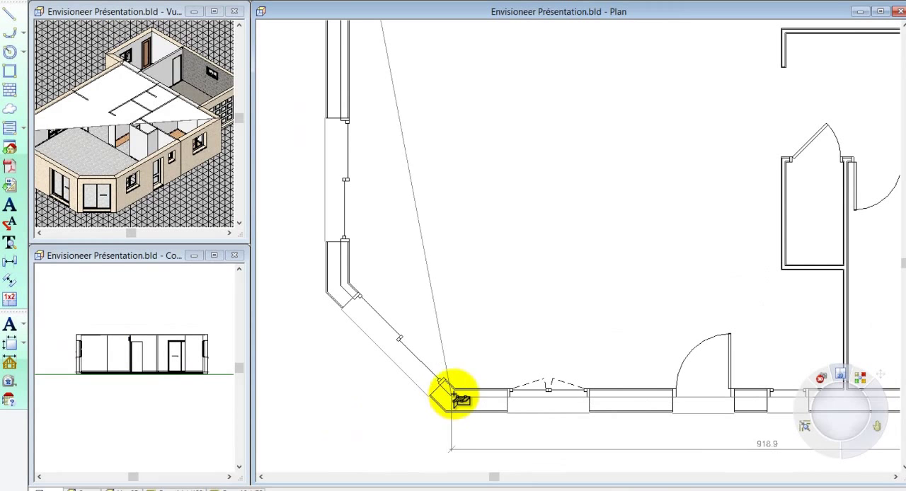
{"action": "left_click", "coordinate": [450, 398]}
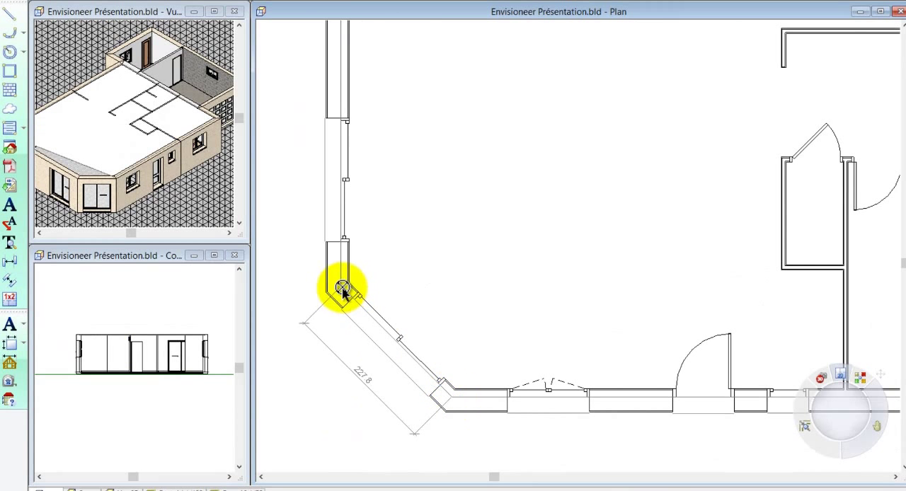
{"action": "left_click", "coordinate": [347, 292]}
{"action": "right_click", "coordinate": [348, 291]}
{"action": "left_click", "coordinate": [355, 296]}
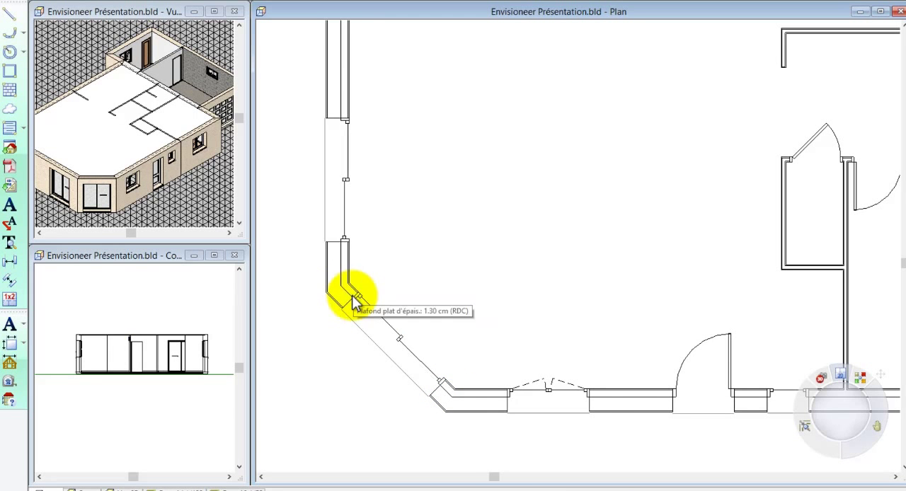
Step: Cut a rectangular opening in the main ceiling over the closet beside the bedroom and the space between it and the front wall
{"action": "scroll", "coordinate": [316, 406], "scroll_direction": "down", "scroll_amount": 3}
{"action": "scroll", "coordinate": [316, 406], "scroll_direction": "down", "scroll_amount": 1}
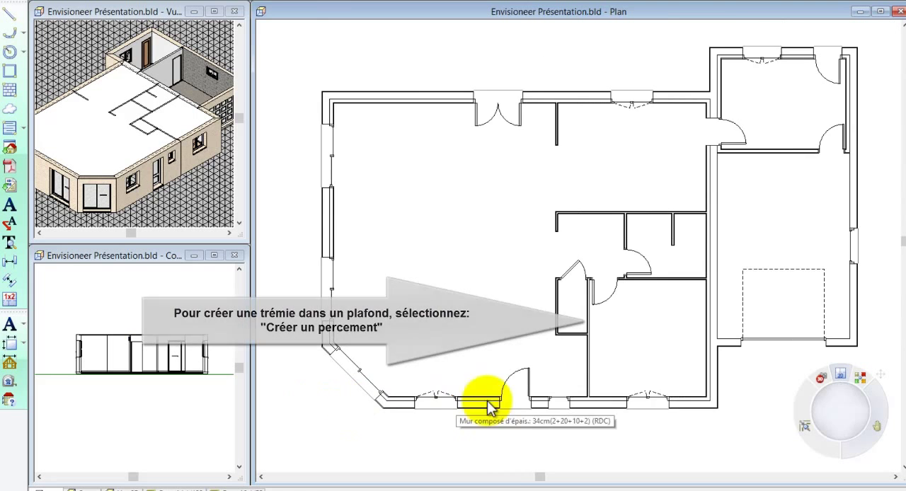
{"action": "scroll", "coordinate": [589, 410], "scroll_direction": "up", "scroll_amount": 1}
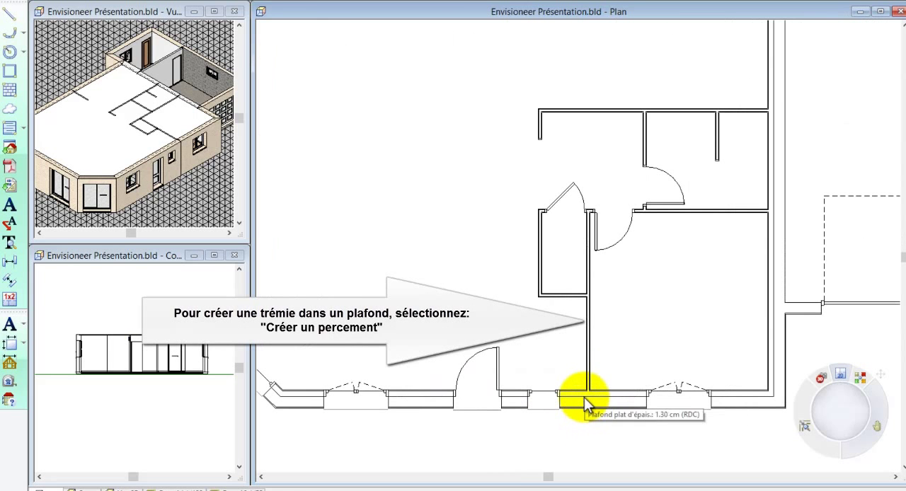
{"action": "left_click", "coordinate": [583, 399]}
{"action": "right_click", "coordinate": [575, 375]}
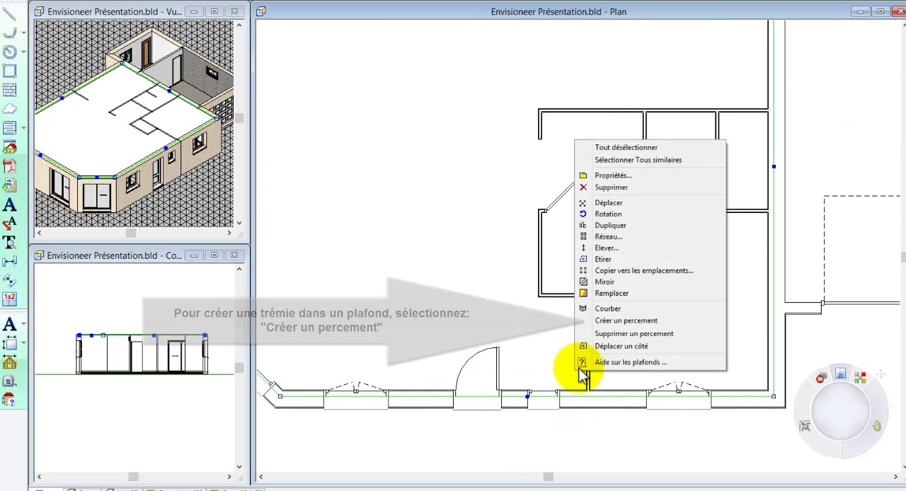
{"action": "left_click", "coordinate": [613, 322]}
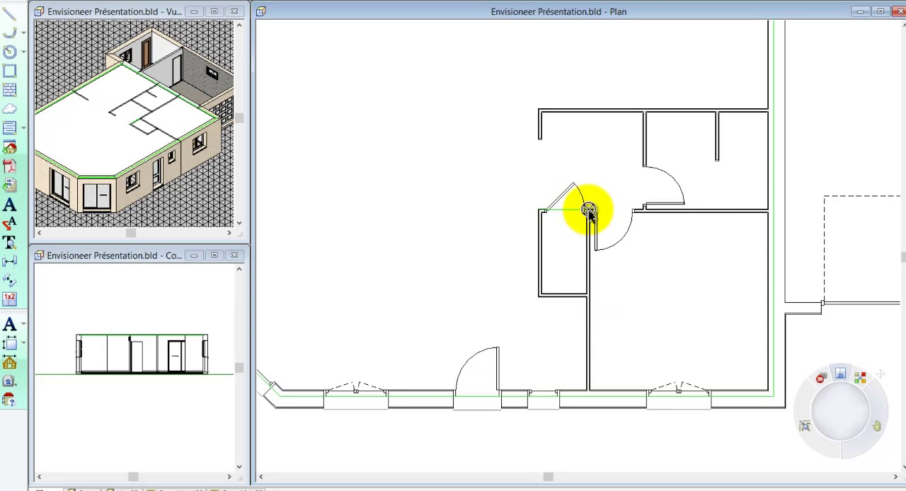
{"action": "left_click", "coordinate": [588, 211]}
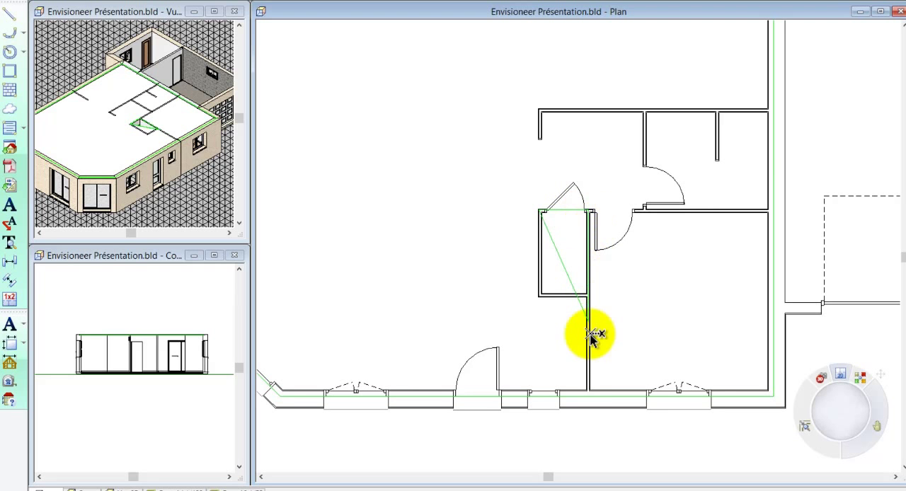
{"action": "left_click", "coordinate": [588, 391]}
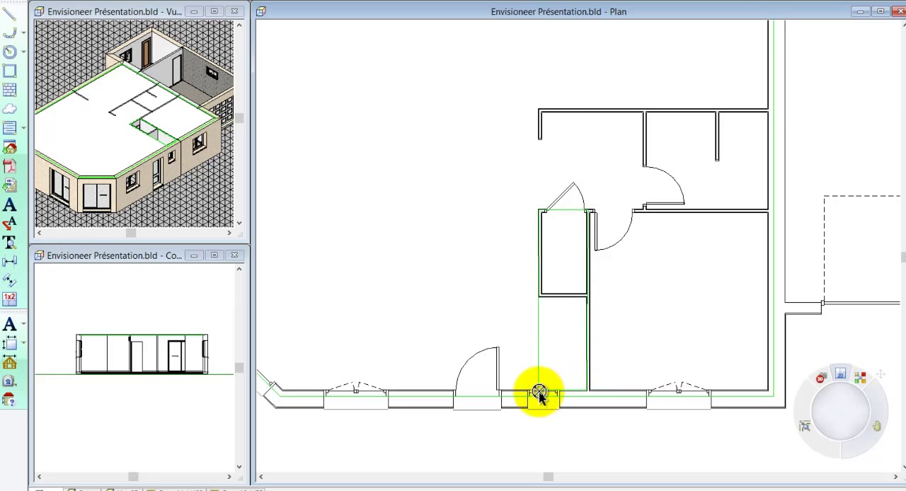
{"action": "left_click", "coordinate": [539, 391]}
{"action": "right_click", "coordinate": [539, 393]}
{"action": "left_click", "coordinate": [556, 401]}
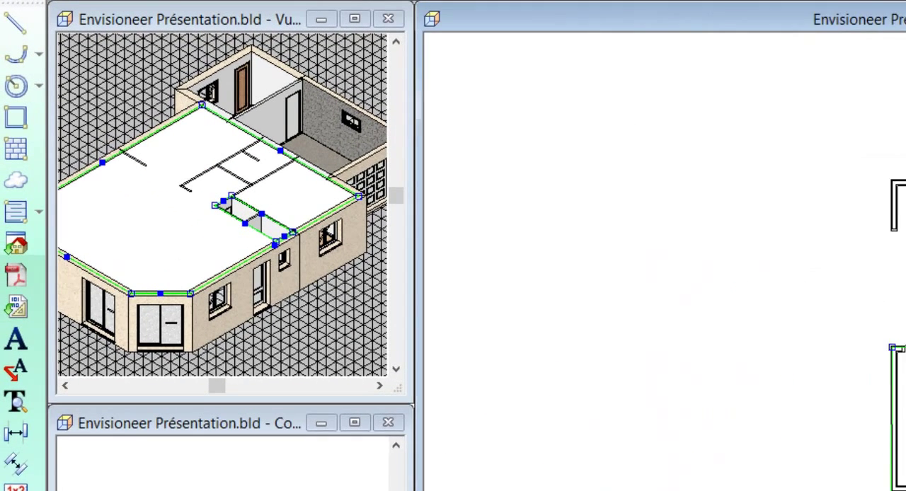
Step: Create 1.30 cm flat ceilings by point entry over the upper room of the right wing and over the garage
{"action": "scroll", "coordinate": [579, 246], "scroll_direction": "down", "scroll_amount": 1}
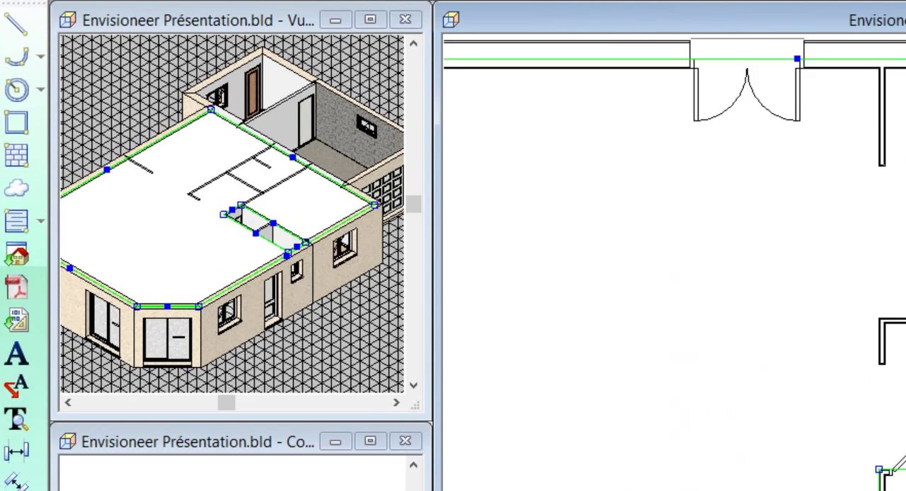
{"action": "scroll", "coordinate": [674, 263], "scroll_direction": "down", "scroll_amount": 1}
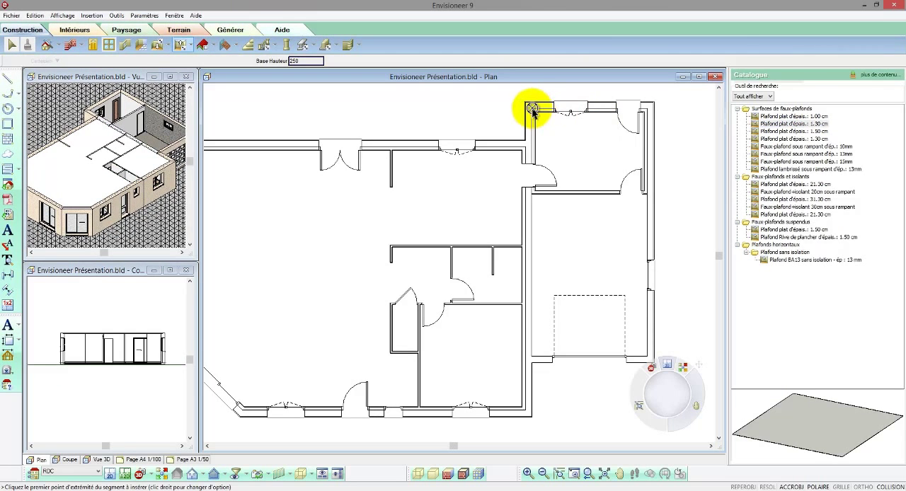
{"action": "left_click", "coordinate": [532, 109]}
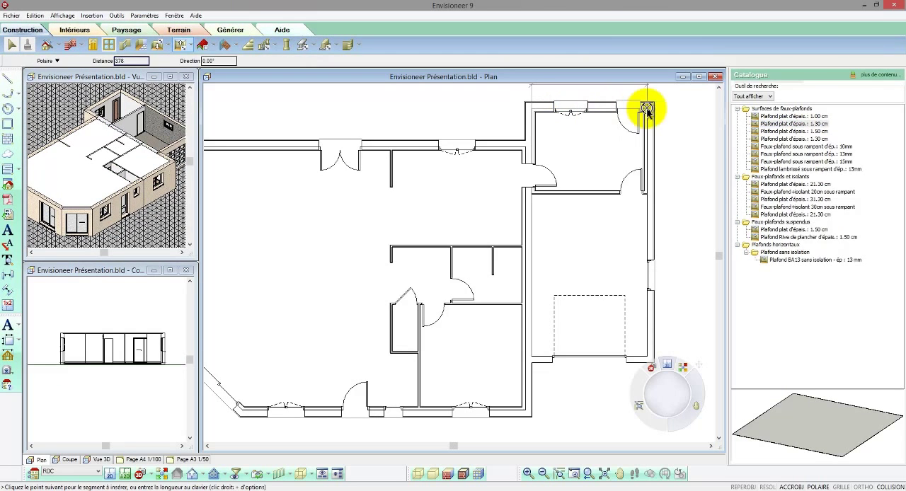
{"action": "left_click", "coordinate": [647, 110]}
{"action": "left_click", "coordinate": [647, 203]}
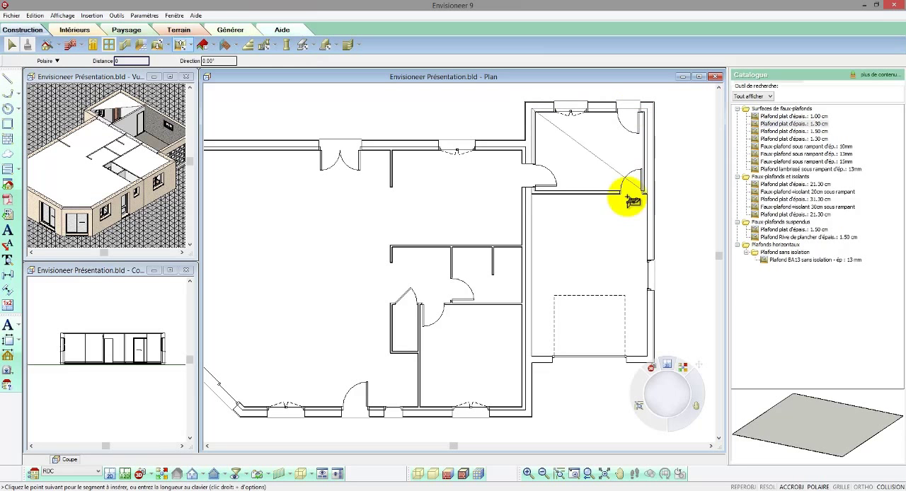
{"action": "right_click", "coordinate": [532, 195]}
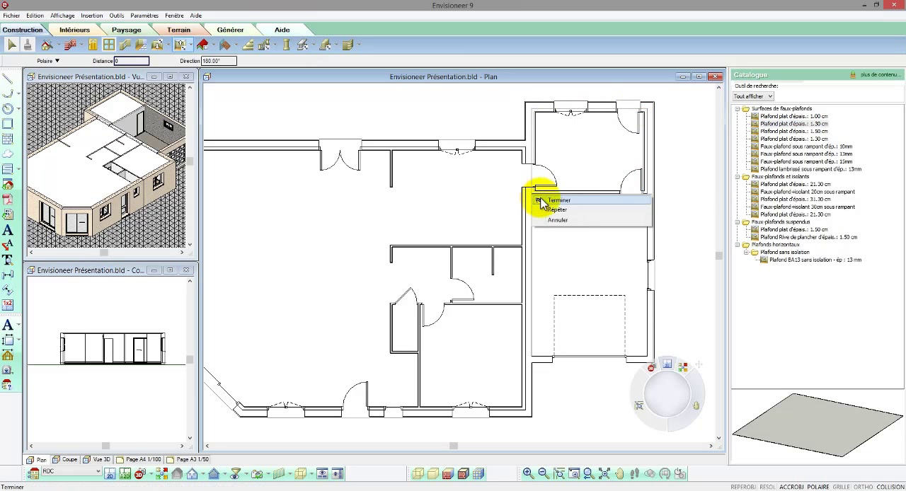
{"action": "left_click", "coordinate": [538, 200]}
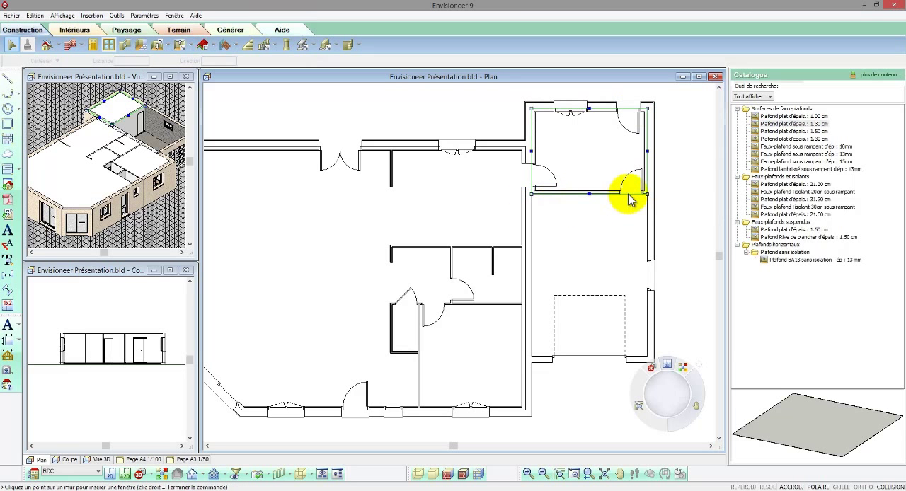
{"action": "left_click_drag", "start_coordinate": [590, 195], "coordinate": [533, 359]}
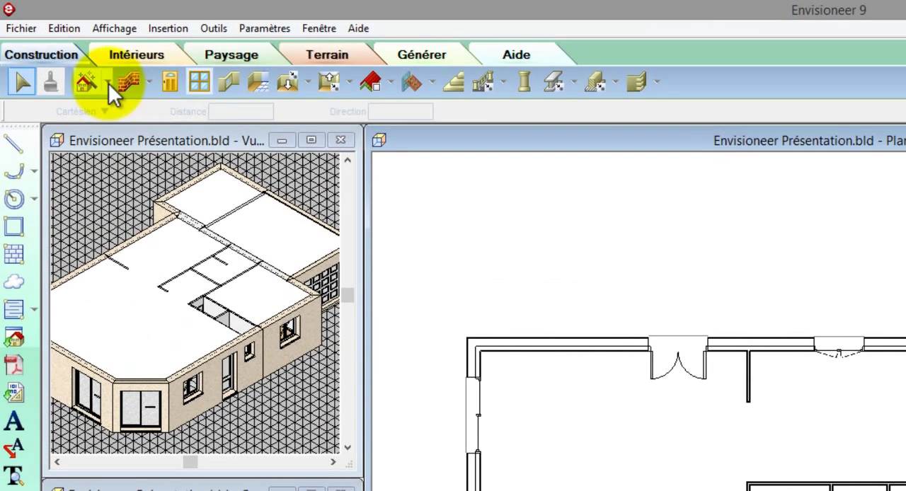
Step: Start the Construction Etage/Fondations assistant and choose to create a basement wall with its footings at the Fondations location
{"action": "left_click", "coordinate": [59, 44]}
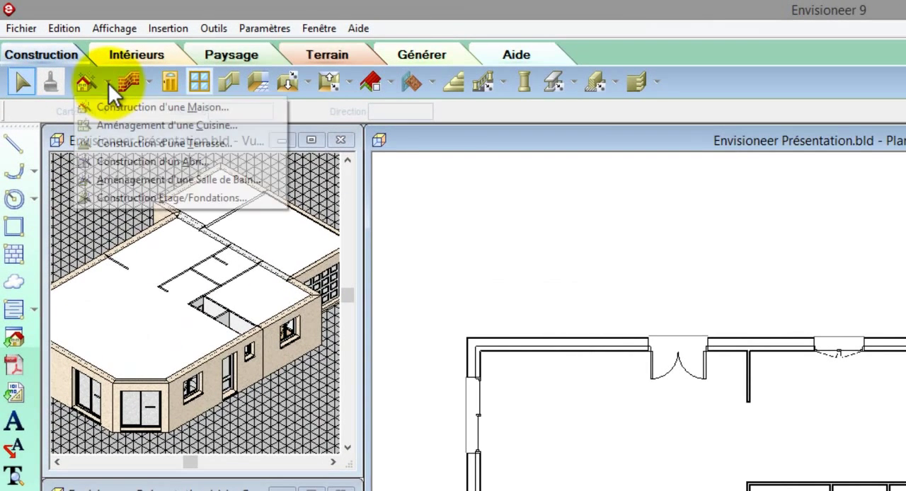
{"action": "left_click", "coordinate": [128, 195]}
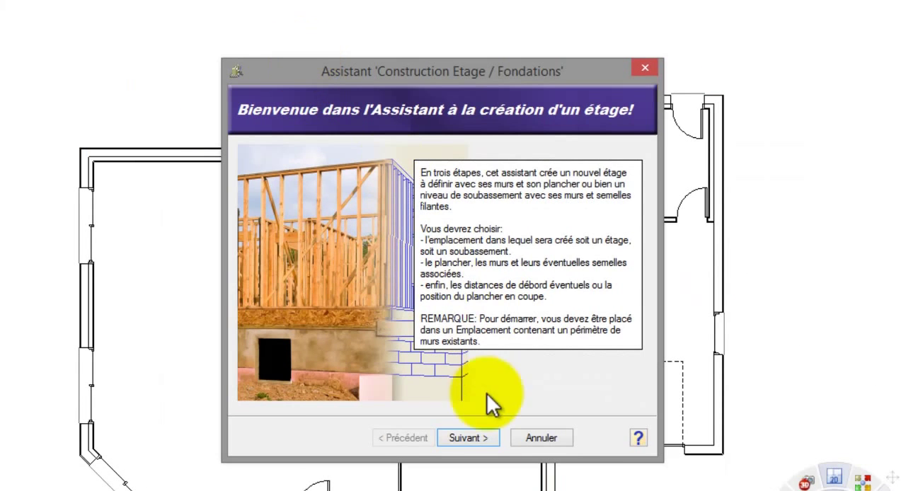
{"action": "left_click", "coordinate": [485, 434]}
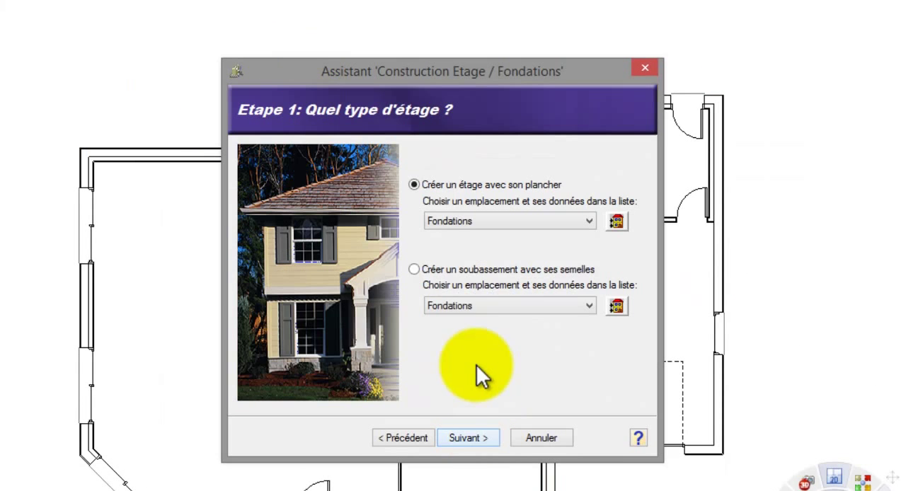
{"action": "left_click", "coordinate": [468, 271]}
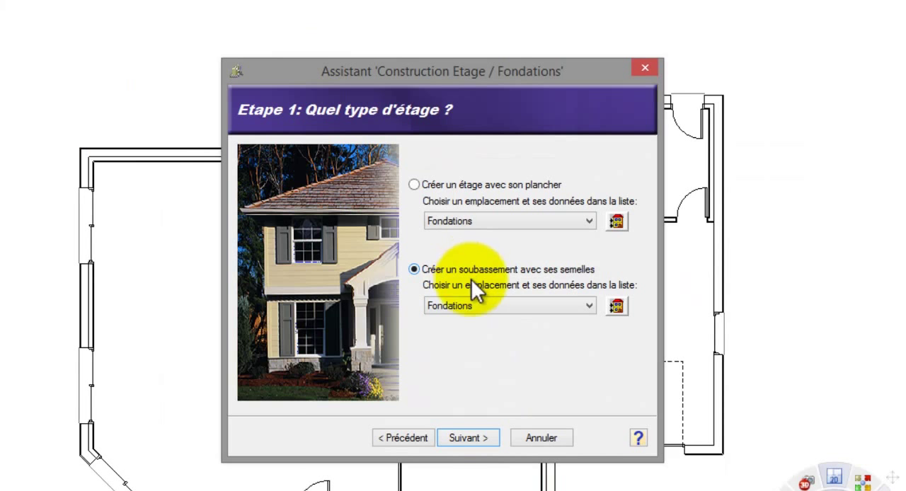
{"action": "left_click", "coordinate": [473, 434]}
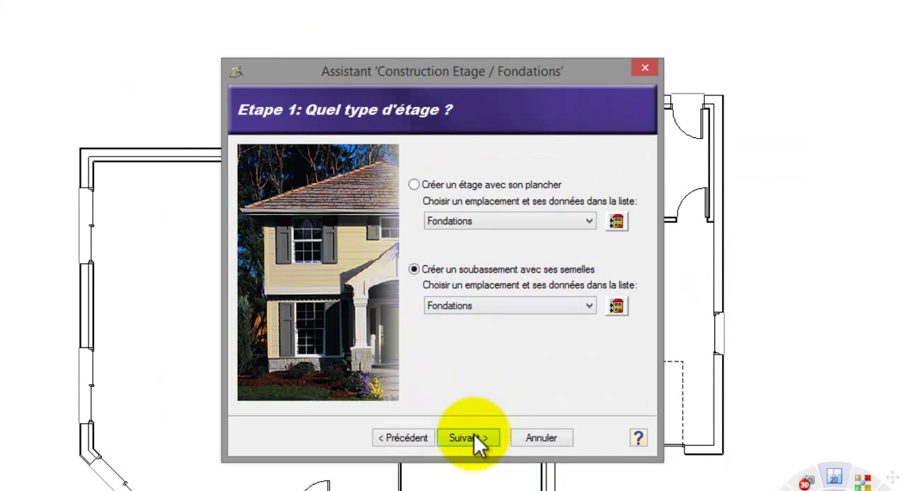
Step: Choose the Mur / Semelle construction principle and assign the 22cm masonry wall (soubassement) as its wall type
{"action": "left_click", "coordinate": [301, 191]}
{"action": "left_click", "coordinate": [311, 273]}
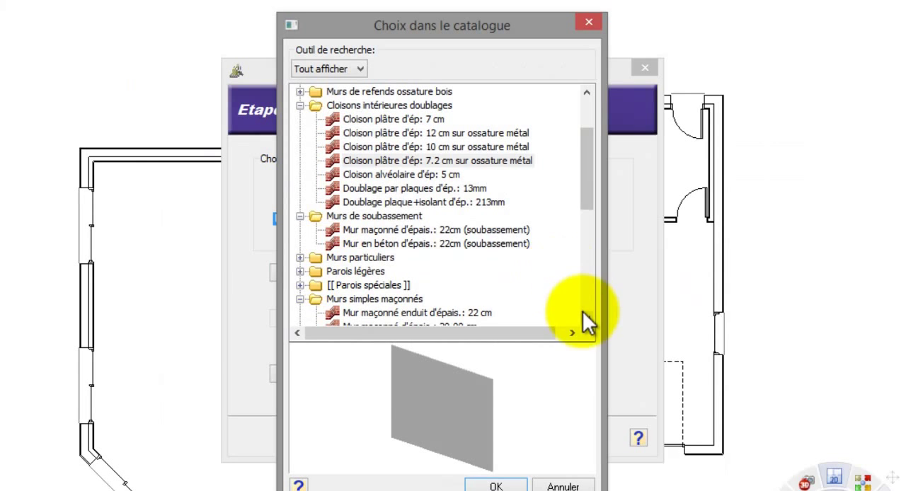
{"action": "left_click", "coordinate": [407, 231]}
{"action": "left_click", "coordinate": [490, 483]}
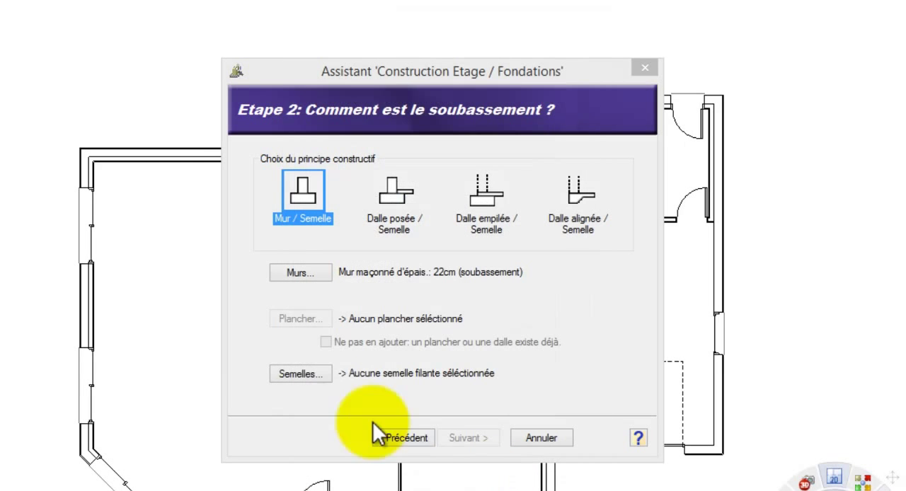
Step: Assign the 50.00 cm x 30.00 cm strip footing after checking its rectangular profile and dimensions in the element editor
{"action": "left_click", "coordinate": [310, 374]}
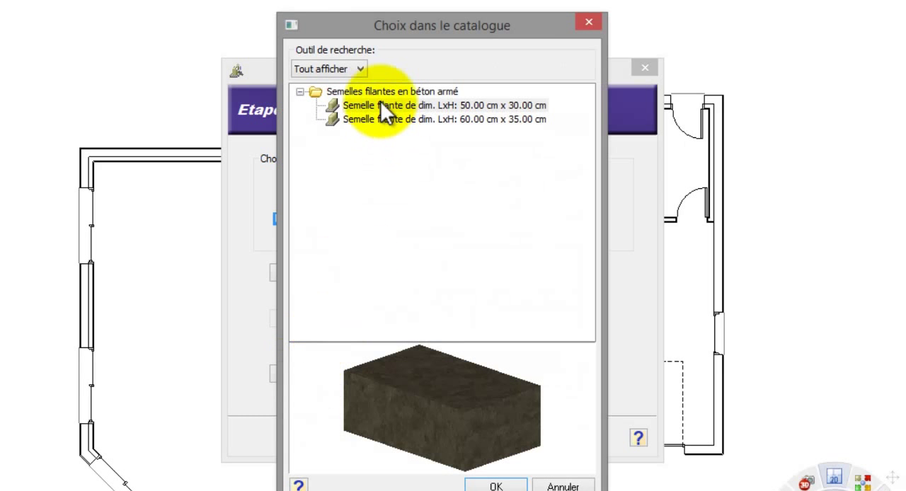
{"action": "left_click", "coordinate": [384, 106]}
{"action": "right_click", "coordinate": [382, 105]}
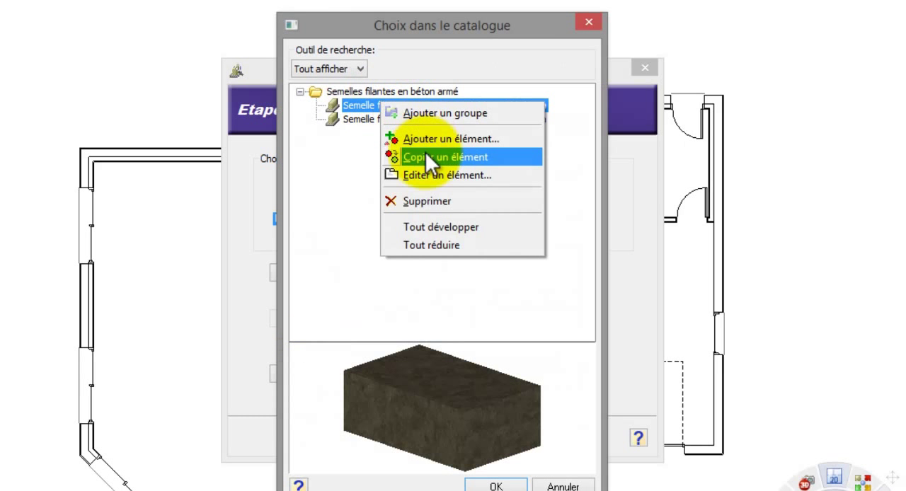
{"action": "left_click", "coordinate": [426, 173]}
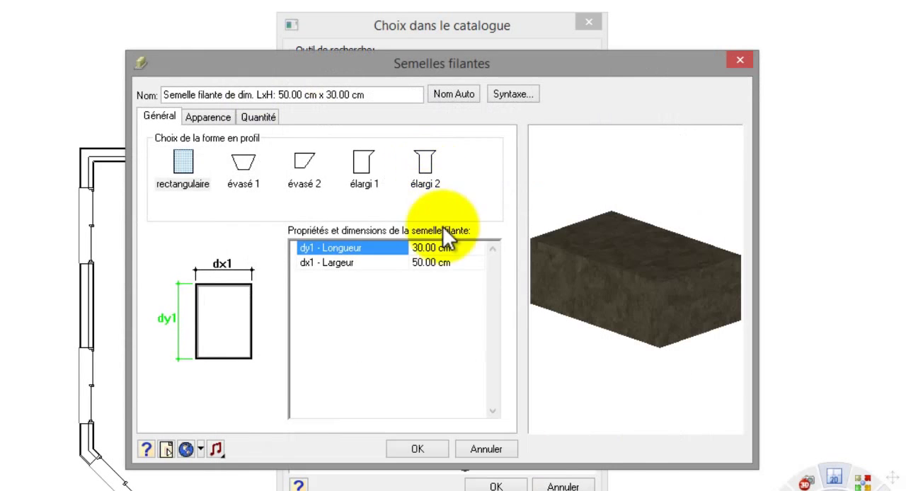
{"action": "left_click", "coordinate": [443, 261]}
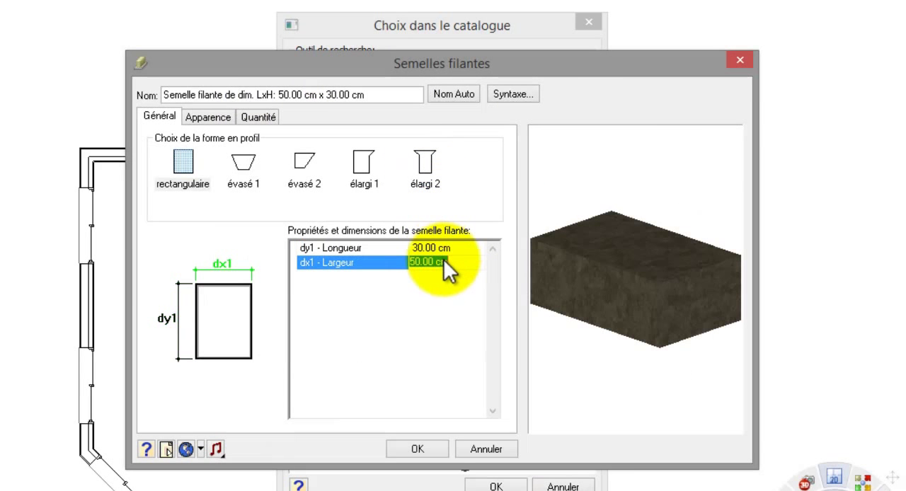
{"action": "left_click", "coordinate": [435, 450]}
{"action": "left_click", "coordinate": [495, 486]}
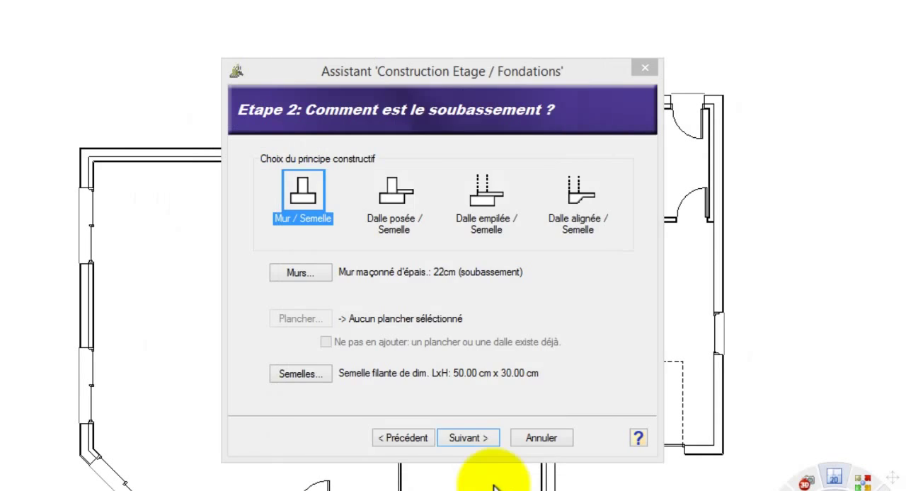
Step: Offset the foundation wall by a distance of 2 towards the interior and generate the walls with their footings
{"action": "left_click", "coordinate": [465, 433]}
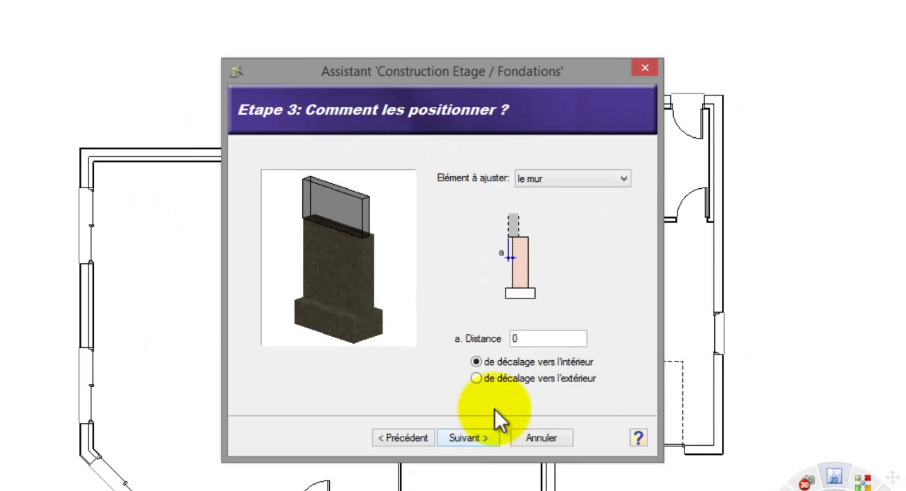
{"action": "double_click", "coordinate": [512, 338]}
{"action": "type", "text": "2"}
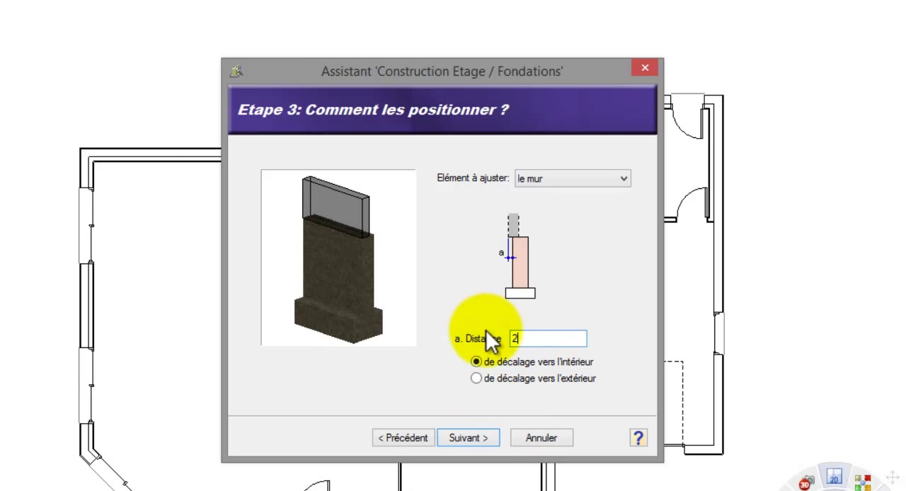
{"action": "left_click", "coordinate": [480, 434]}
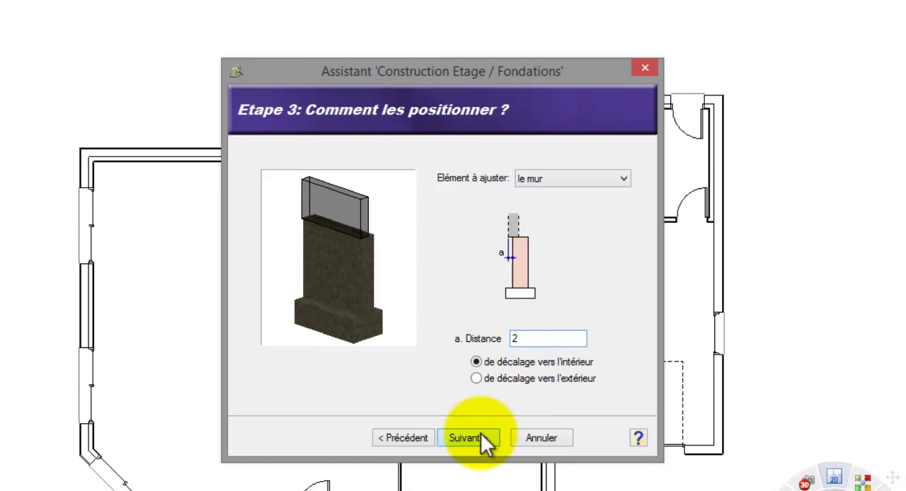
{"action": "left_click", "coordinate": [480, 435]}
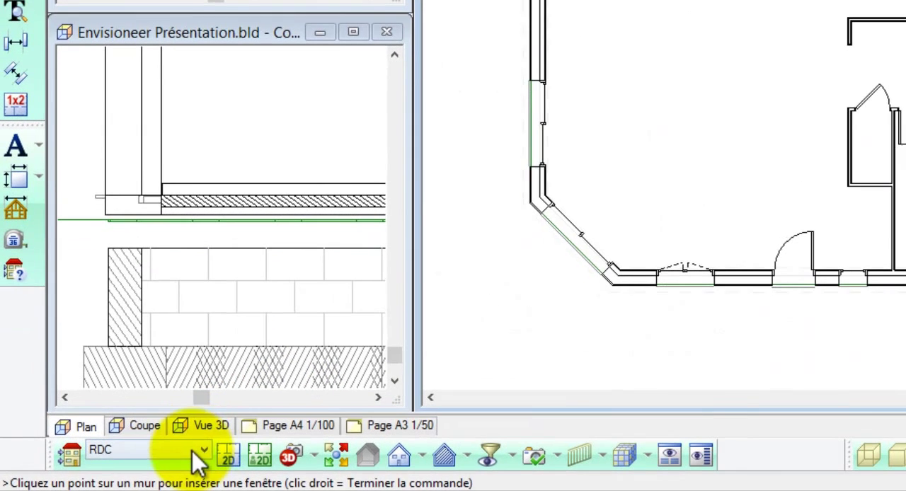
Step: Switch to the Fondations location and extend the short foundation wall beside the garage up to the opposite inner corner, separating house and garage
{"action": "left_click", "coordinate": [103, 471]}
{"action": "left_click", "coordinate": [182, 469]}
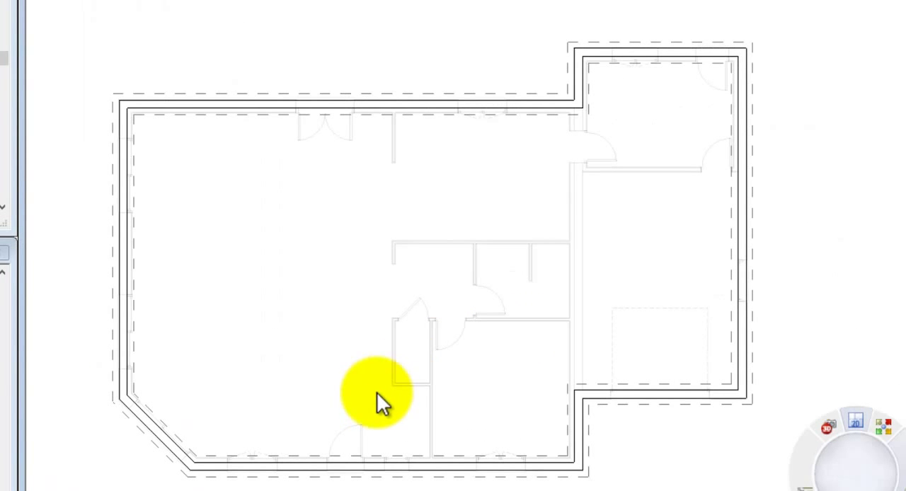
{"action": "left_click", "coordinate": [576, 425]}
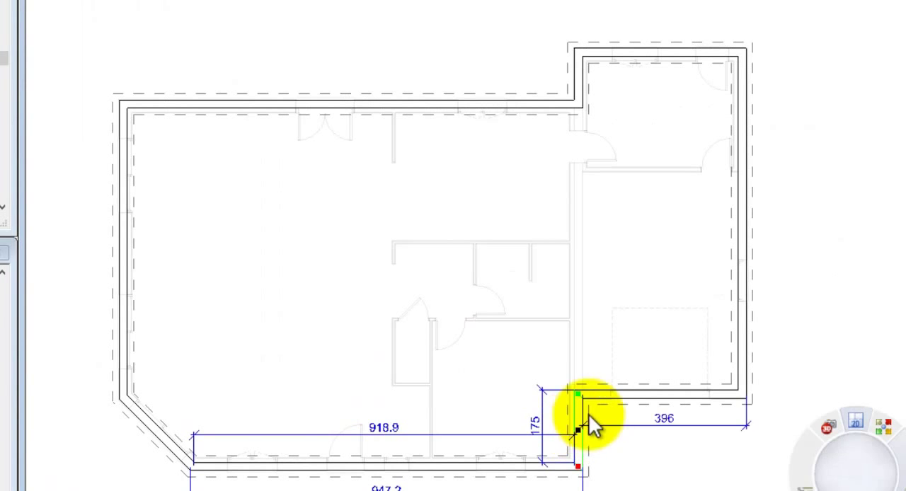
{"action": "mouse_move", "coordinate": [580, 392]}
{"action": "left_mouse_down"}
{"action": "mouse_move", "coordinate": [586, 152]}
{"action": "mouse_move", "coordinate": [576, 102]}
{"action": "mouse_move", "coordinate": [579, 395]}
{"action": "left_mouse_up"}
{"action": "left_click", "coordinate": [565, 83]}
{"action": "left_click", "coordinate": [576, 93]}
{"action": "left_click", "coordinate": [618, 447]}
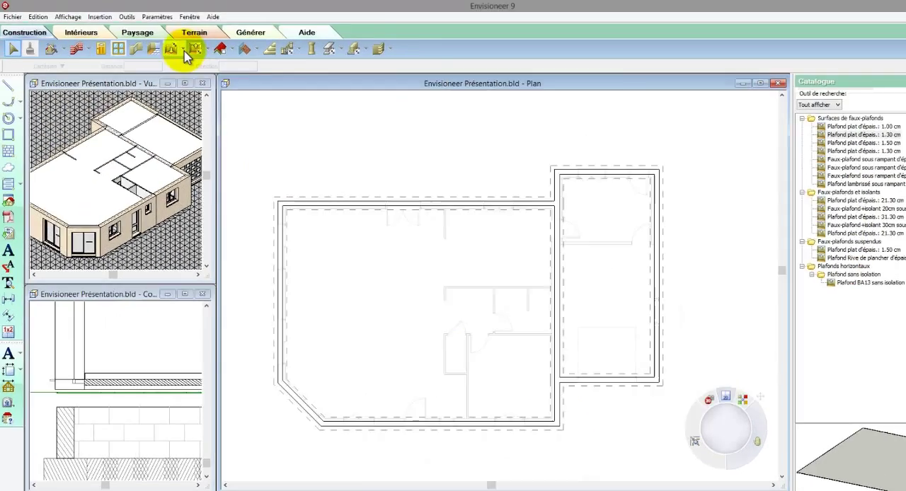
Step: Create a floor by perimeter on the Fondations level using the 20.00 cm reinforced concrete slab
{"action": "left_click", "coordinate": [159, 45]}
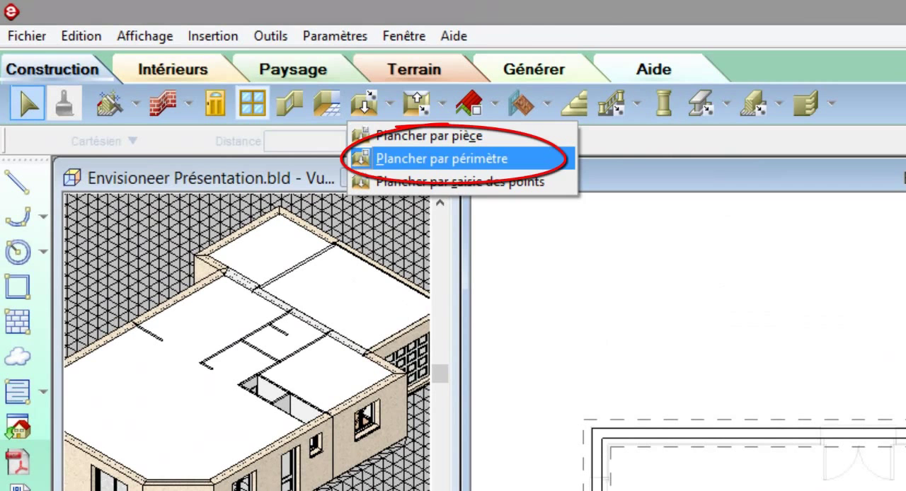
{"action": "left_click", "coordinate": [417, 168]}
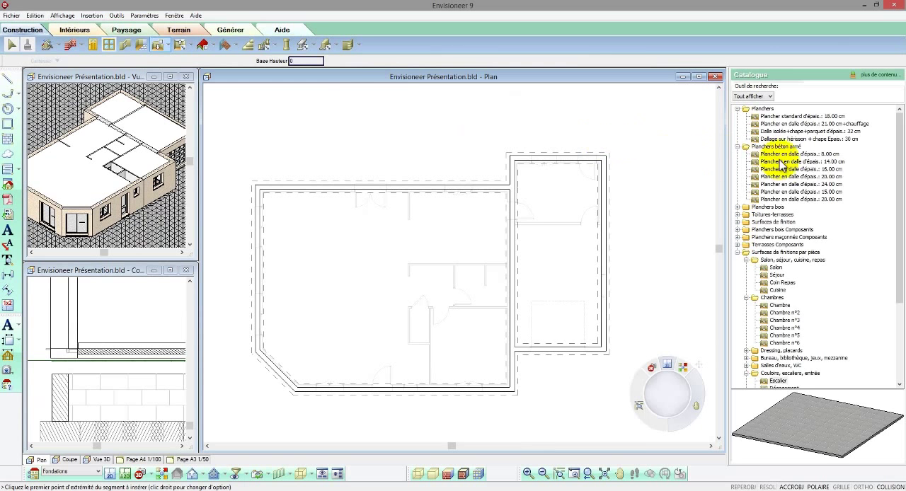
{"action": "left_click", "coordinate": [786, 177]}
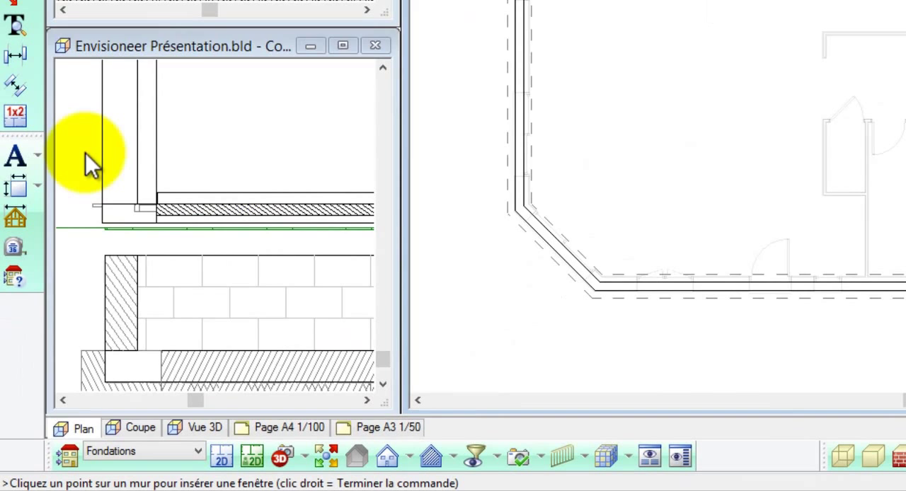
Step: Select the new slab in the section view and raise it to a vertical level of 80
{"action": "left_click", "coordinate": [44, 315]}
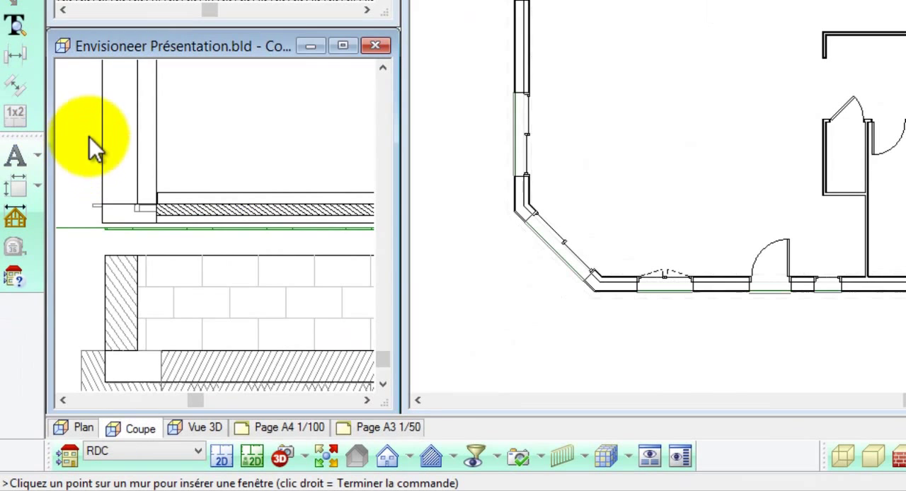
{"action": "scroll", "coordinate": [89, 136], "scroll_direction": "down", "scroll_amount": 3}
{"action": "scroll", "coordinate": [116, 328], "scroll_direction": "up", "scroll_amount": 2}
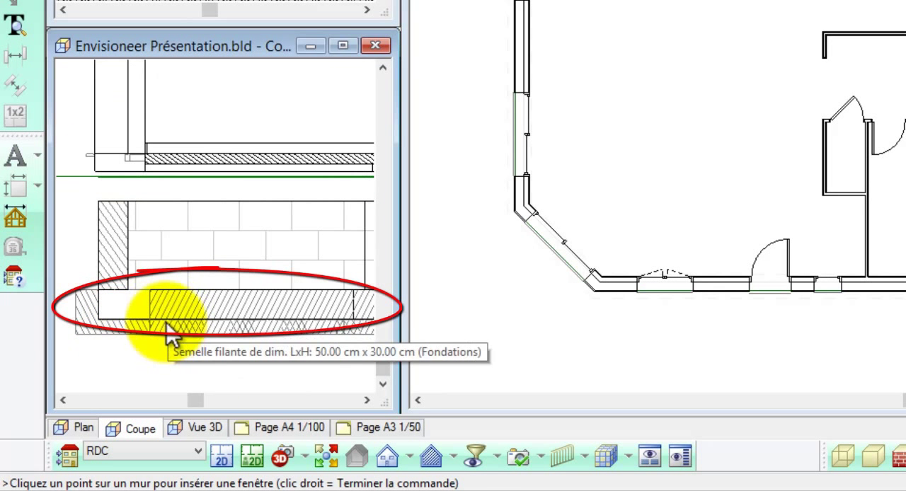
{"action": "left_click", "coordinate": [119, 314]}
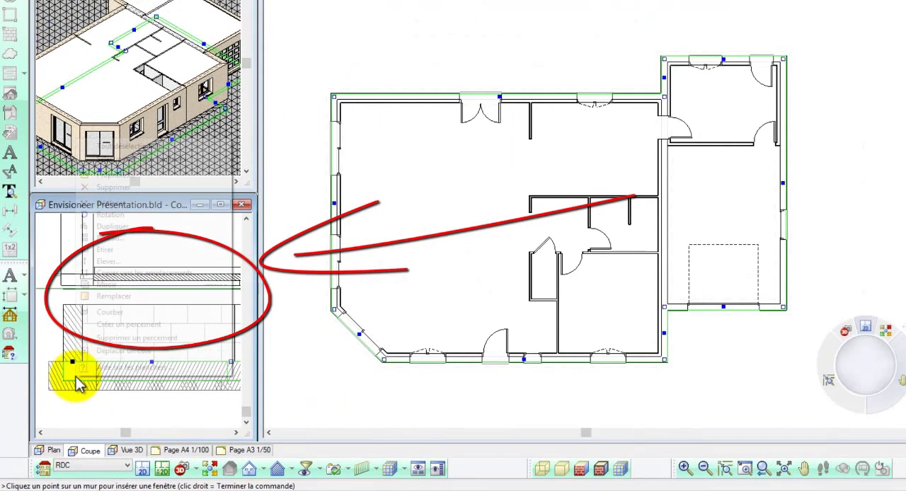
{"action": "right_click", "coordinate": [126, 304]}
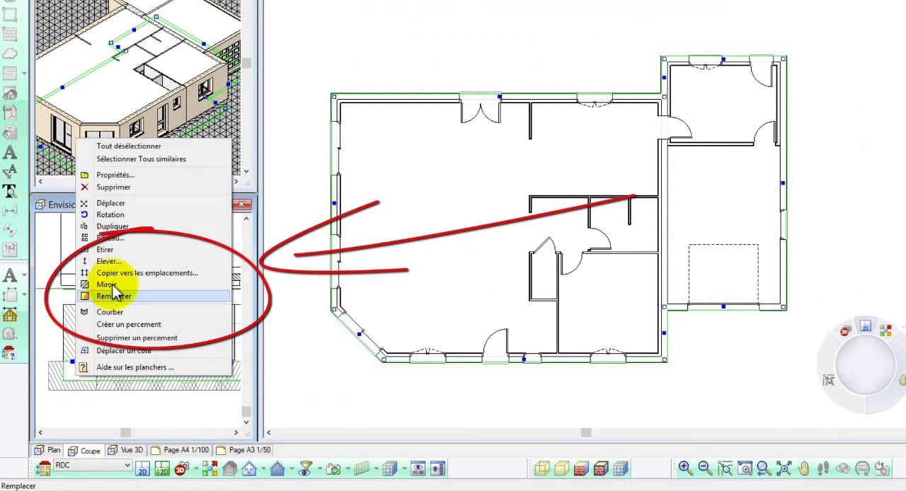
{"action": "left_click", "coordinate": [119, 262]}
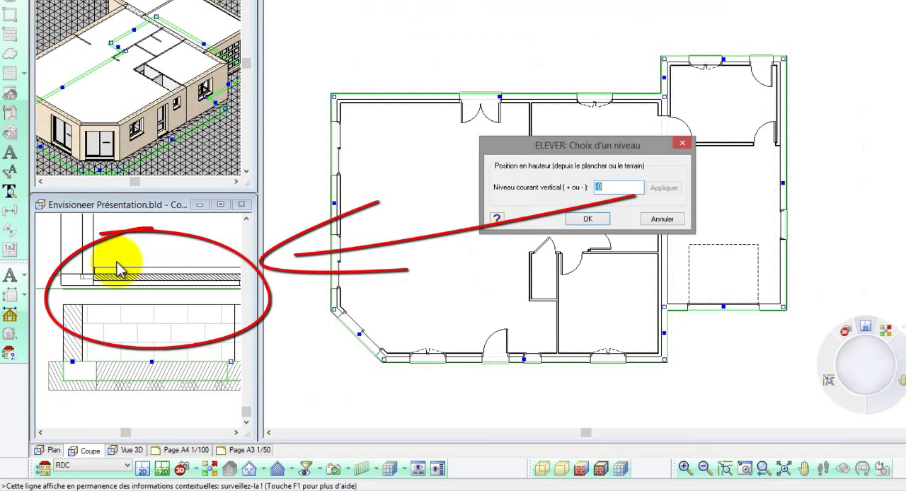
{"action": "type", "text": "80"}
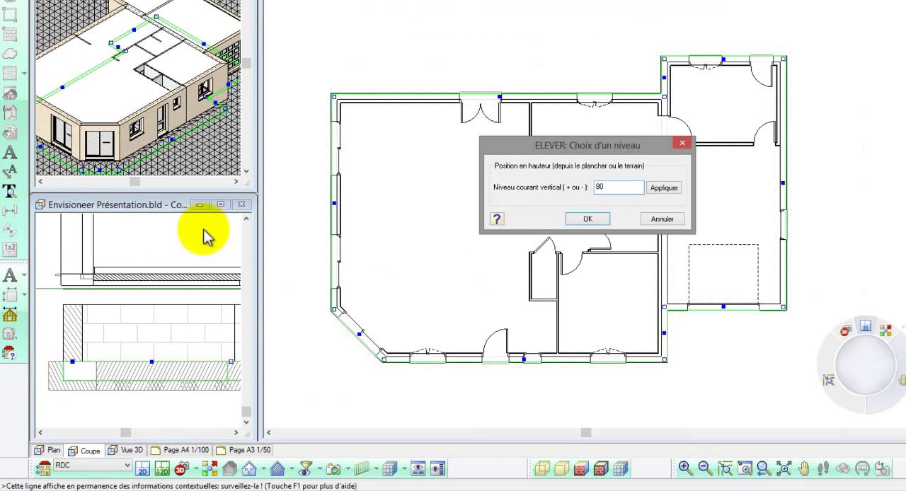
{"action": "left_click", "coordinate": [662, 188]}
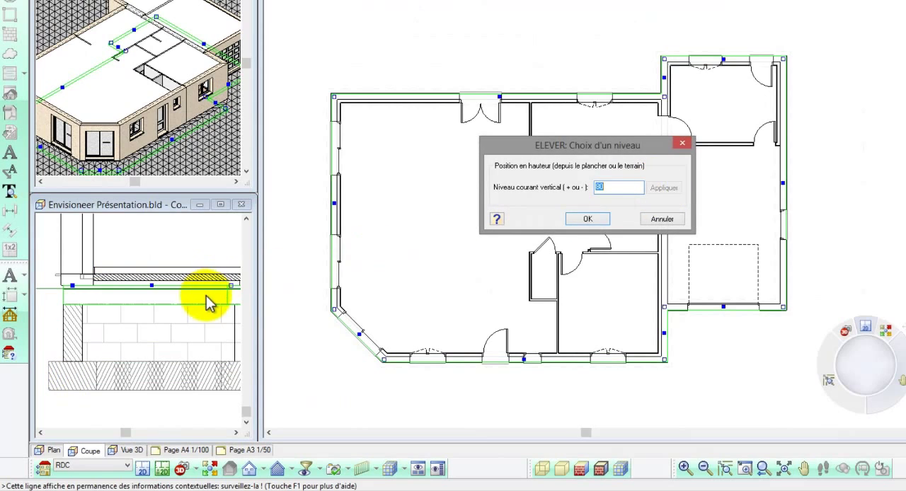
{"action": "left_click", "coordinate": [586, 219]}
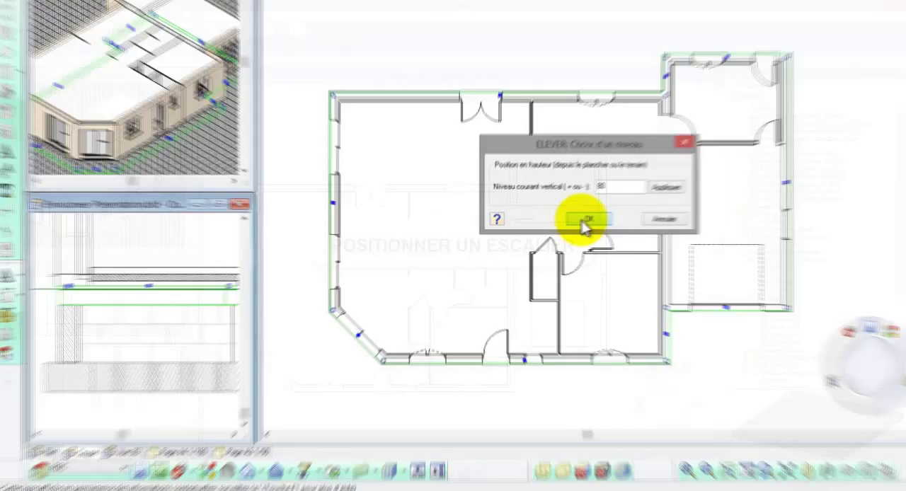
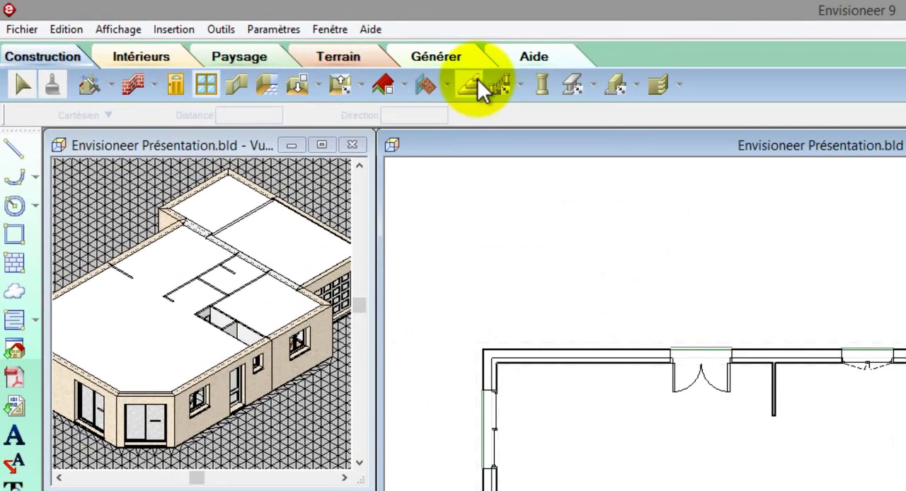
Step: Insert an Escalier à limons de côté 15 quarter-turn staircase in the large ground-floor room, near the closet beside the entrance
{"action": "left_click", "coordinate": [248, 44]}
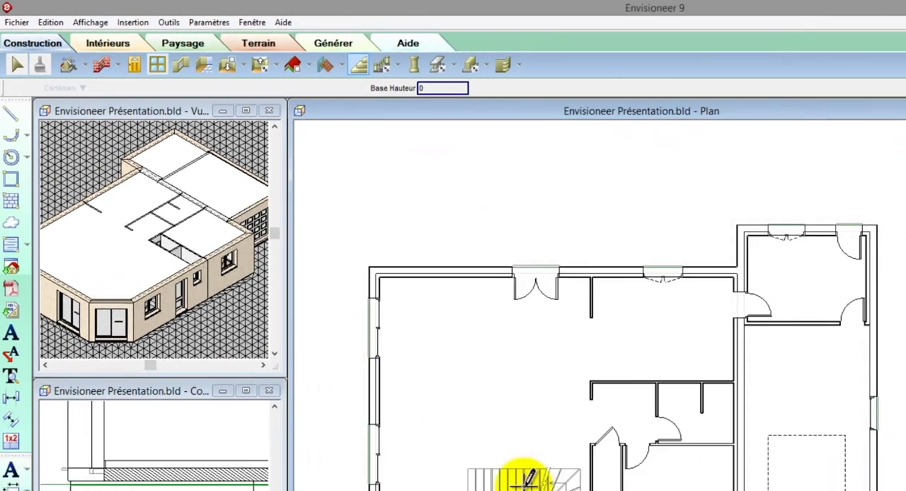
{"action": "left_click", "coordinate": [374, 345]}
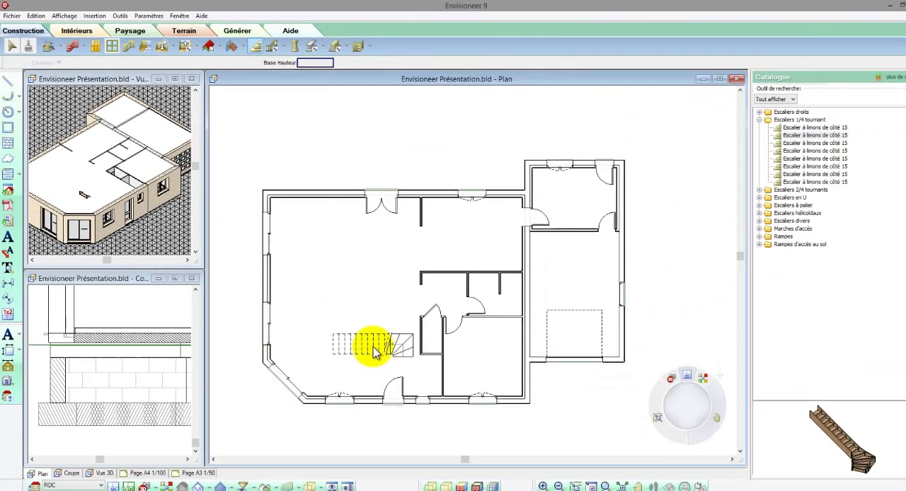
{"action": "right_click", "coordinate": [363, 338]}
{"action": "left_click", "coordinate": [368, 341]}
{"action": "scroll", "coordinate": [369, 343], "scroll_direction": "up", "scroll_amount": 5}
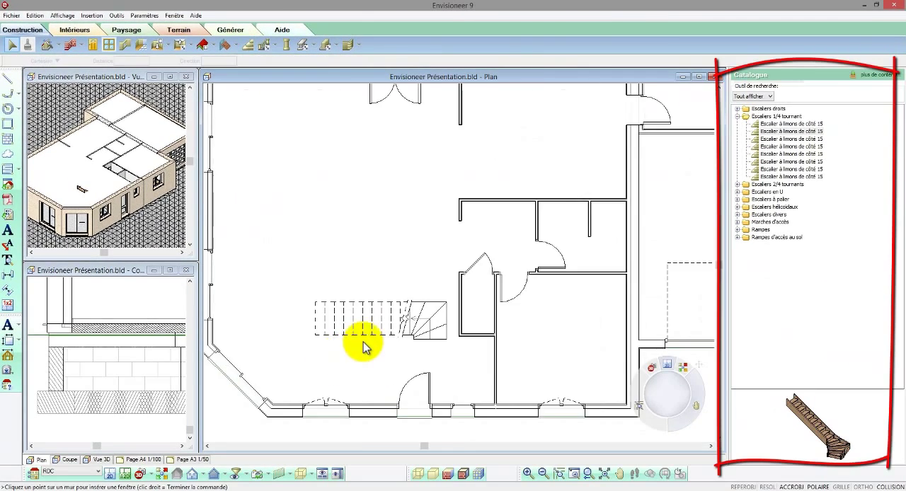
Step: Rotate the staircase so its flight runs vertically in the plan and, with collision control off, move it over the closet
{"action": "mouse_move", "coordinate": [384, 298]}
{"action": "left_mouse_down"}
{"action": "mouse_move", "coordinate": [401, 328]}
{"action": "mouse_move", "coordinate": [403, 320]}
{"action": "left_mouse_up"}
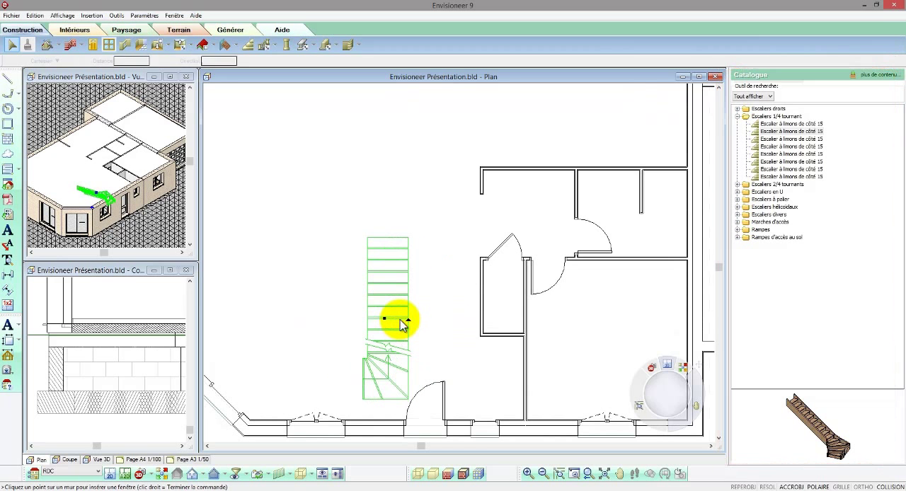
{"action": "scroll", "coordinate": [349, 269], "scroll_direction": "down", "scroll_amount": 1}
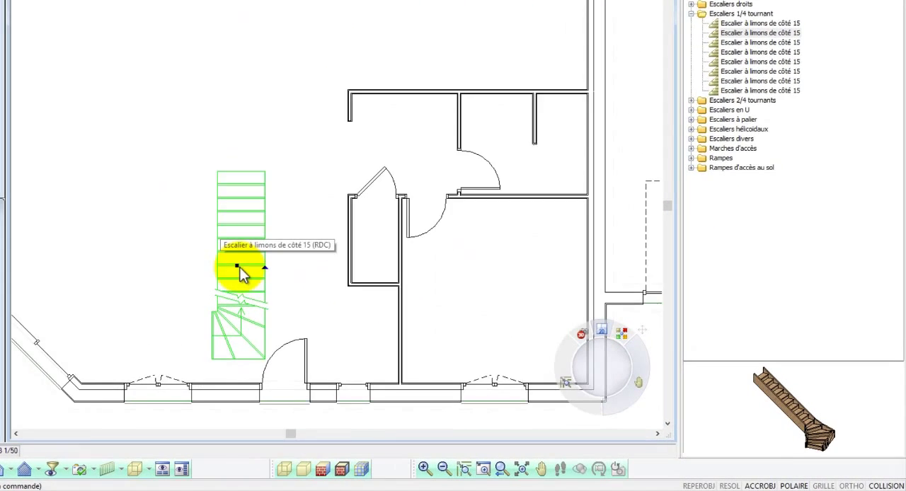
{"action": "left_click_drag", "start_coordinate": [326, 297], "coordinate": [418, 327]}
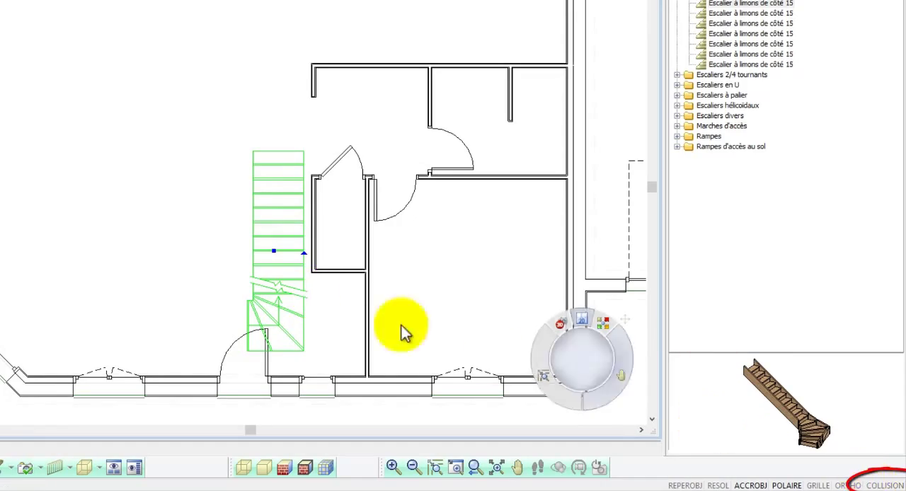
{"action": "left_click_drag", "start_coordinate": [274, 252], "coordinate": [324, 247]}
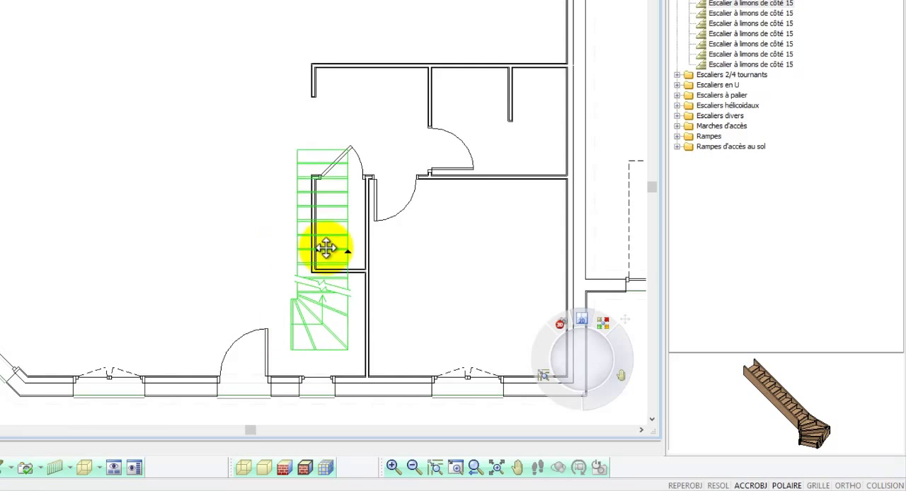
Step: Move the staircase by its outer quarter-turn corner onto the inner corner where the partition meets the front wall
{"action": "scroll", "coordinate": [358, 370], "scroll_direction": "up", "scroll_amount": 5}
{"action": "right_click", "coordinate": [357, 375]}
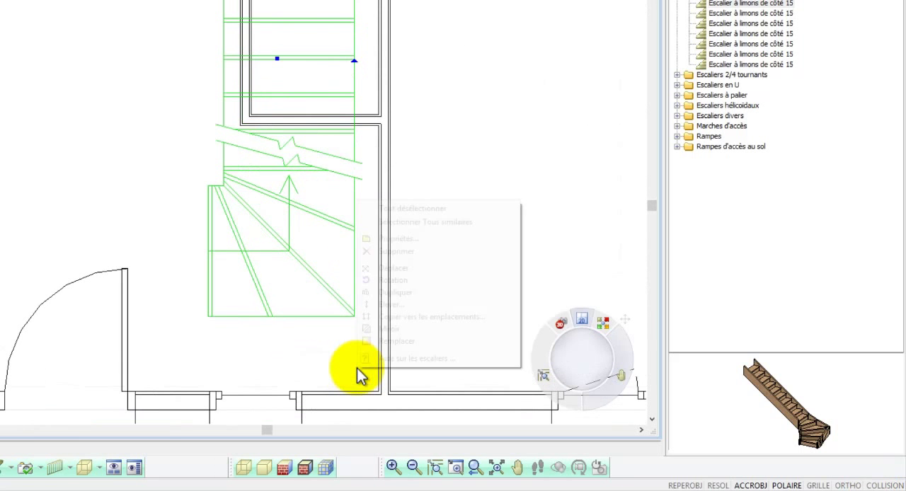
{"action": "left_click", "coordinate": [388, 269]}
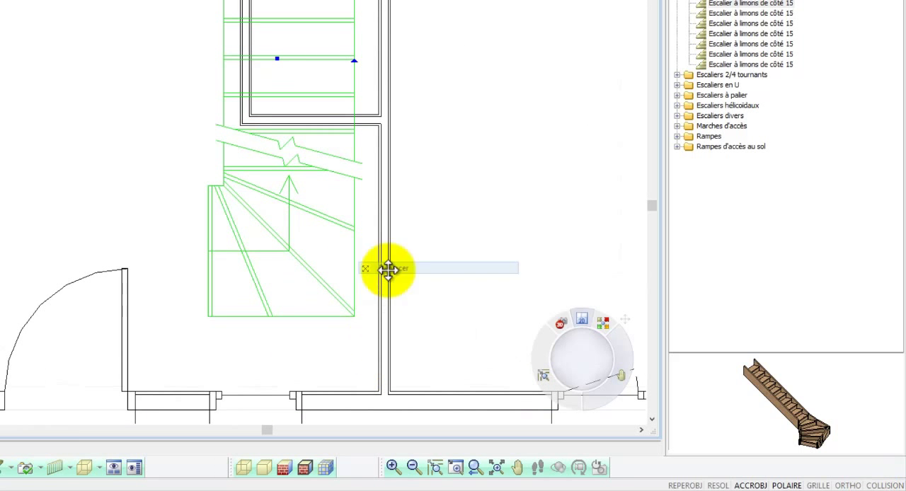
{"action": "left_click", "coordinate": [354, 316]}
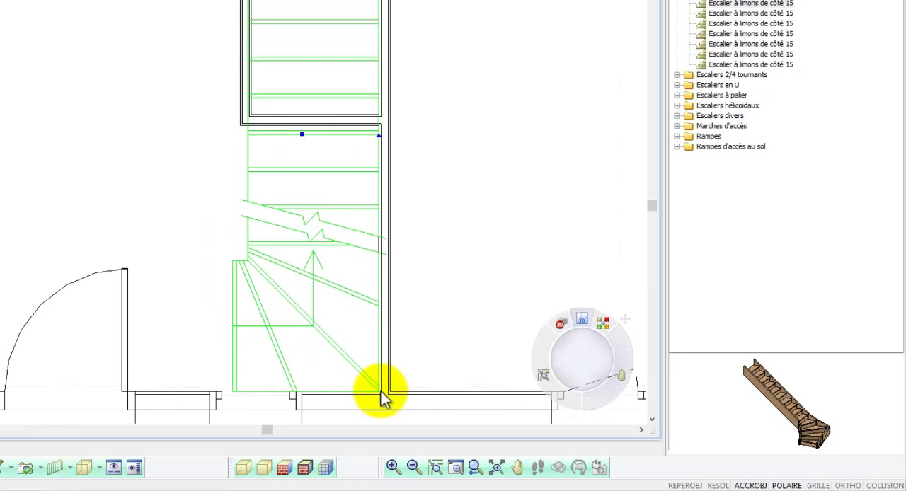
Step: Select the closet's long partition beside the staircase and set its distance to the opposite partition to 85
{"action": "scroll", "coordinate": [381, 391], "scroll_direction": "down", "scroll_amount": 5}
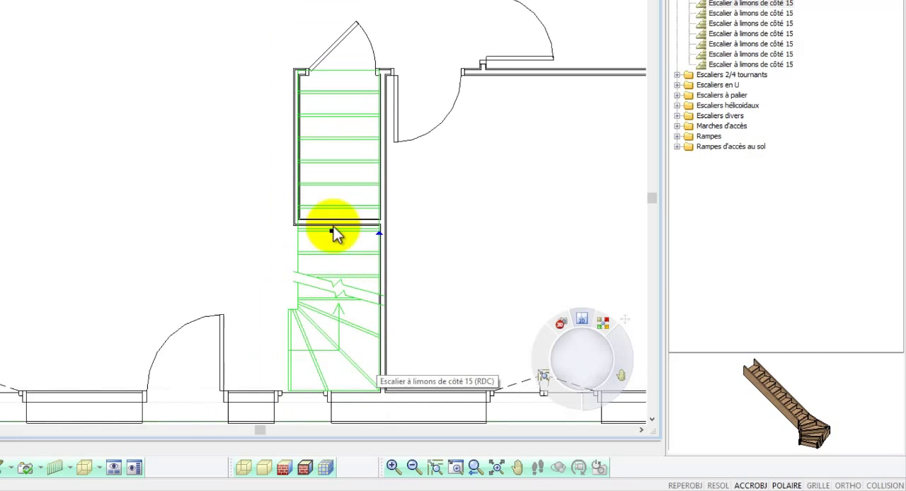
{"action": "scroll", "coordinate": [307, 170], "scroll_direction": "up", "scroll_amount": 2}
{"action": "scroll", "coordinate": [310, 175], "scroll_direction": "up", "scroll_amount": 1}
{"action": "left_click", "coordinate": [295, 176]}
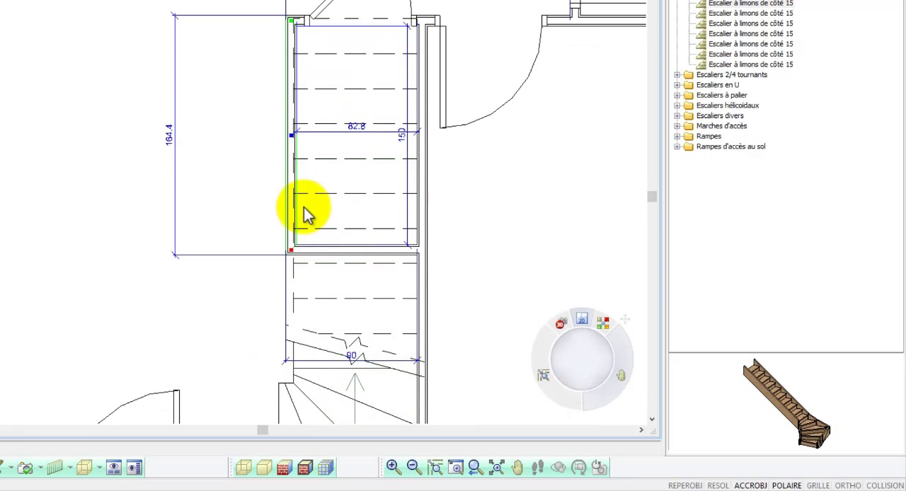
{"action": "left_click", "coordinate": [352, 356]}
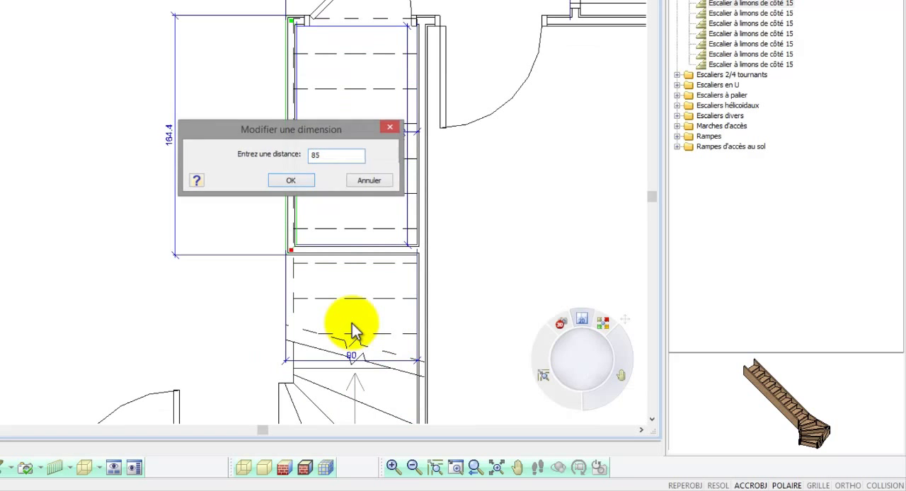
{"action": "key", "text": "Return"}
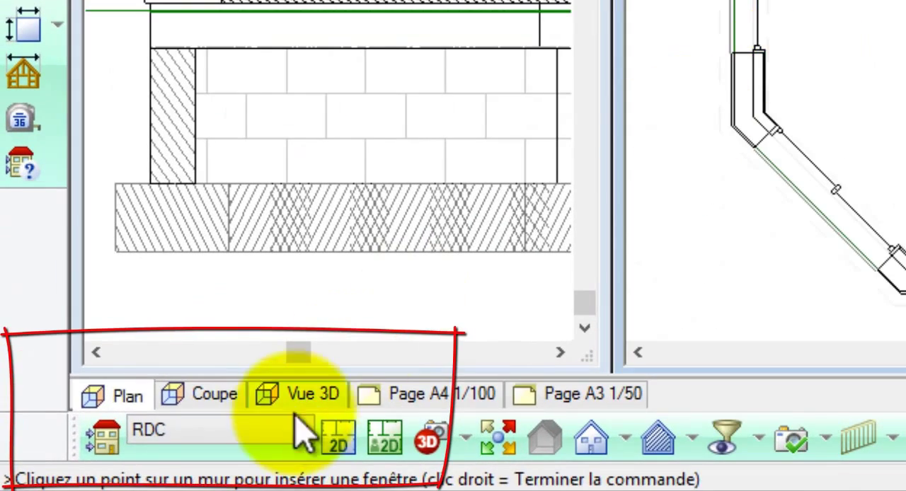
Step: Switch to the Etage location and draw the exterior walls around the main house outline, excluding the garage, with the 34cm(2+20+10+2) composite masonry wall
{"action": "left_click", "coordinate": [176, 453]}
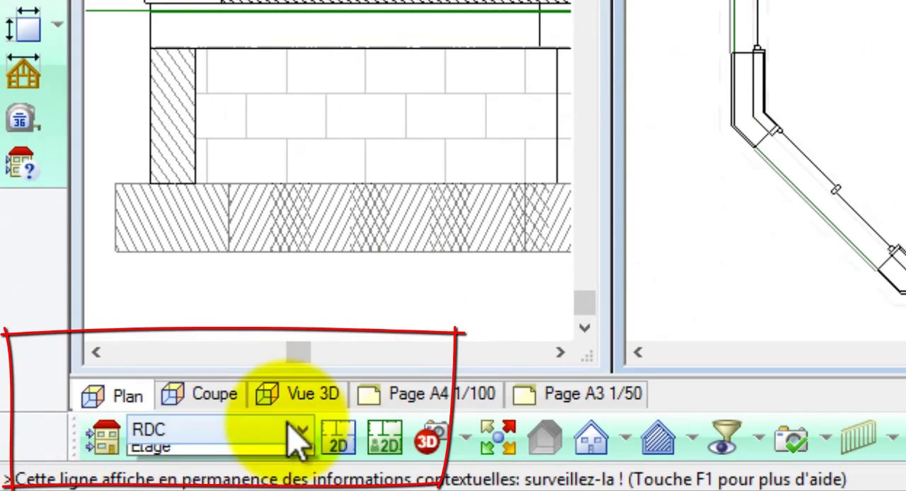
{"action": "left_click", "coordinate": [213, 488]}
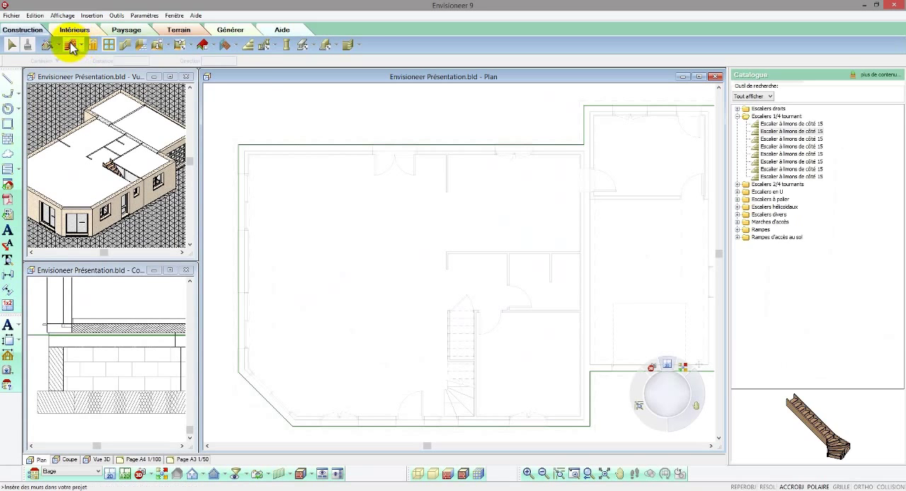
{"action": "left_click", "coordinate": [71, 46]}
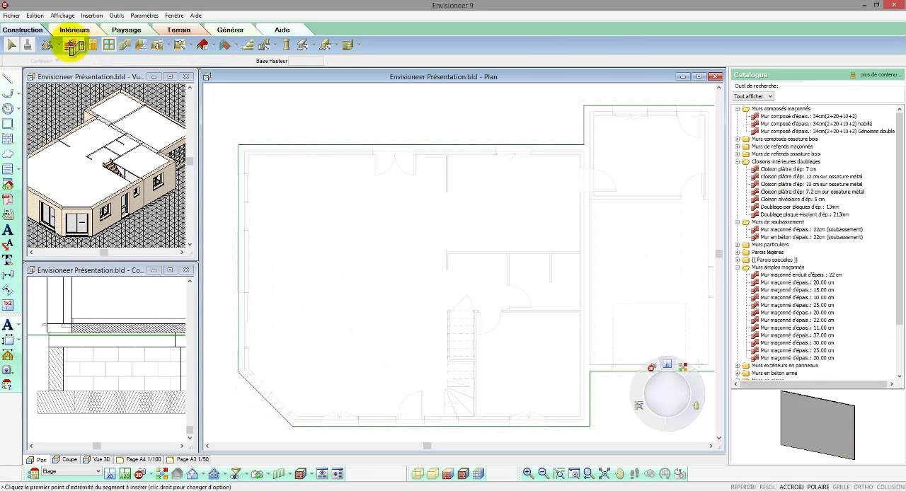
{"action": "left_click", "coordinate": [770, 117]}
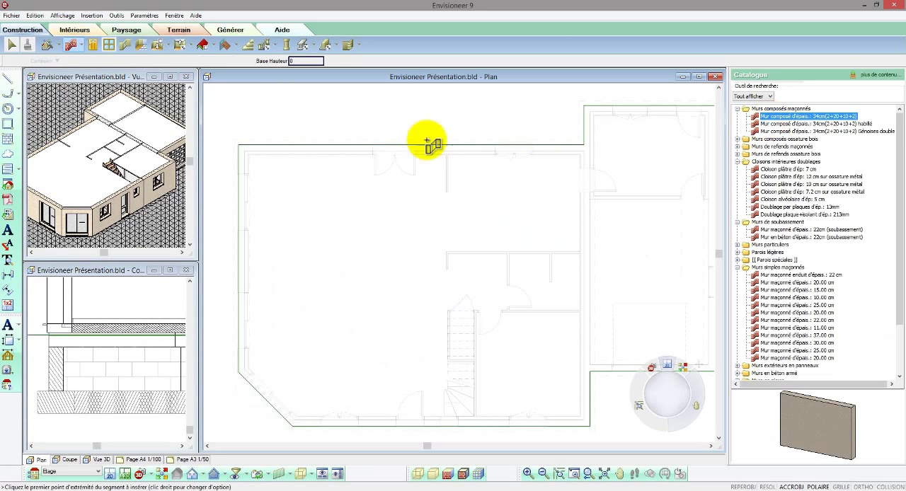
{"action": "left_click", "coordinate": [241, 150]}
{"action": "left_click", "coordinate": [588, 147]}
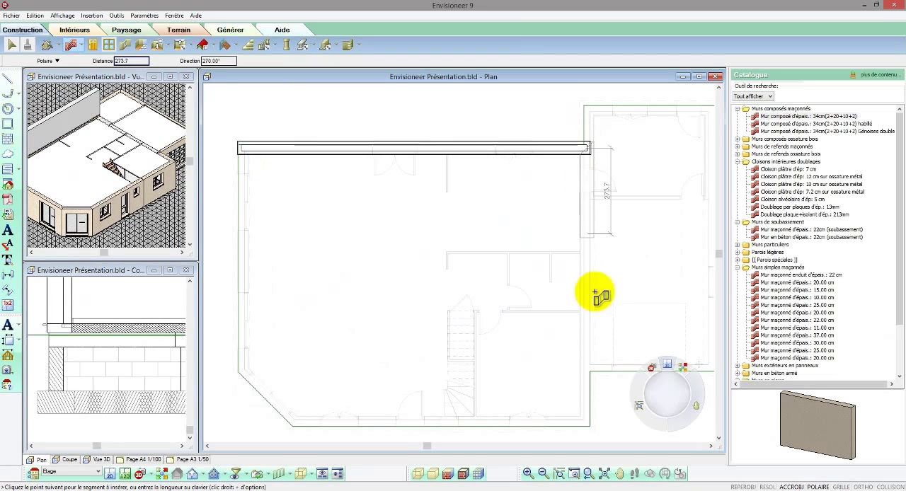
{"action": "left_click", "coordinate": [588, 423]}
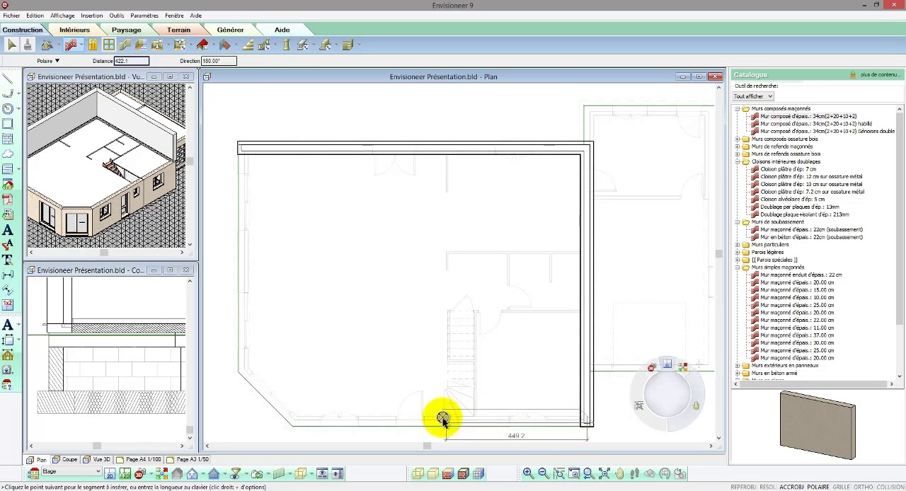
{"action": "left_click", "coordinate": [293, 424]}
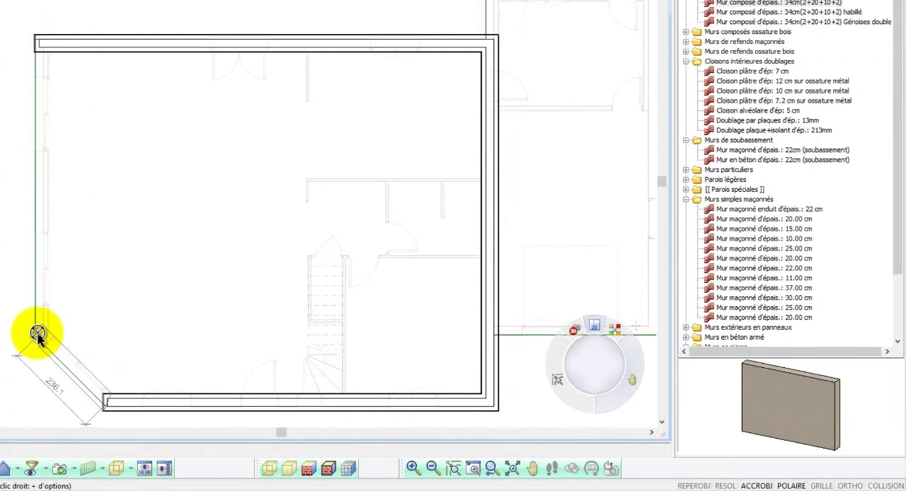
{"action": "left_click", "coordinate": [240, 366]}
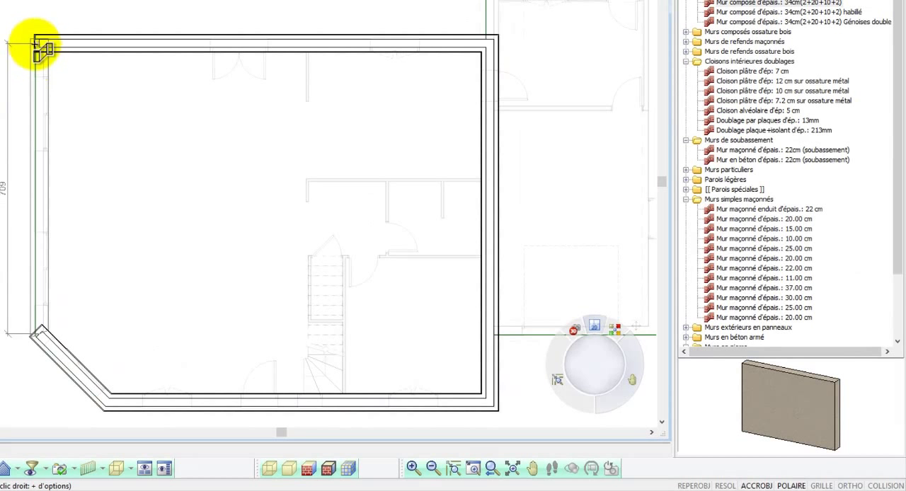
{"action": "left_click", "coordinate": [37, 44]}
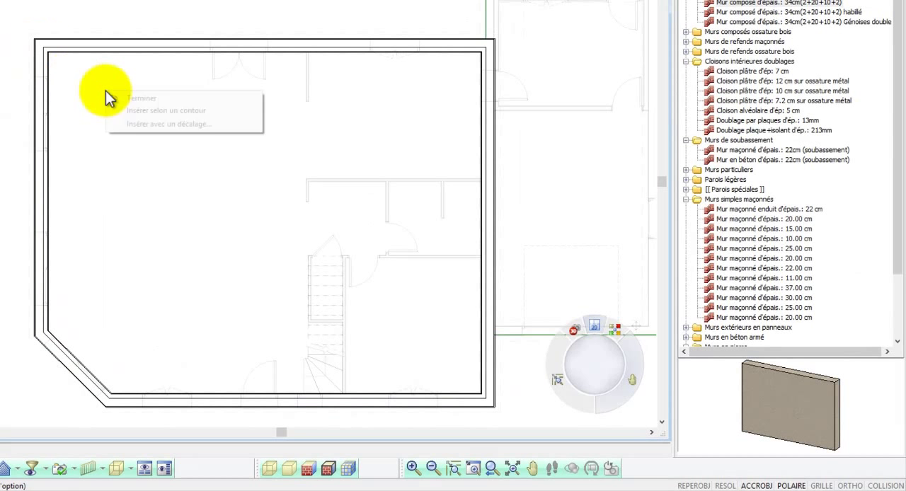
{"action": "left_click", "coordinate": [141, 99]}
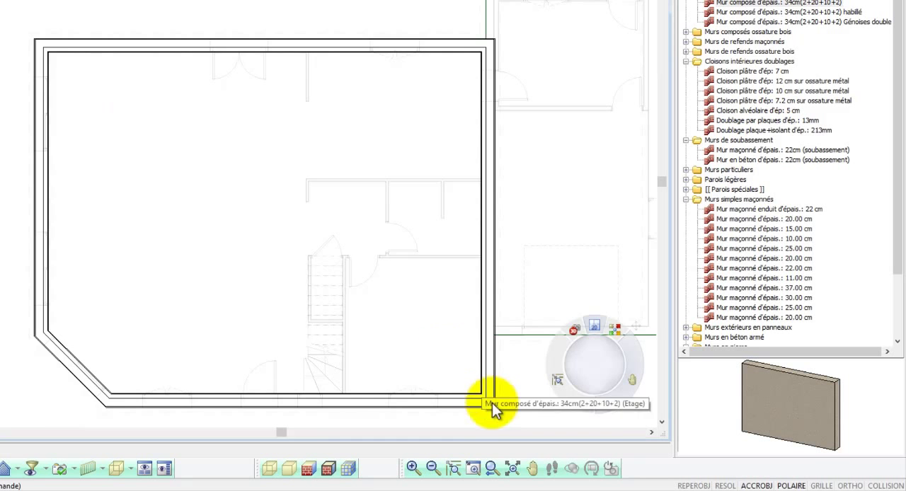
Step: Display the plan view with material hatching to show the layers of the composite walls
{"action": "scroll", "coordinate": [493, 411], "scroll_direction": "up", "scroll_amount": 5}
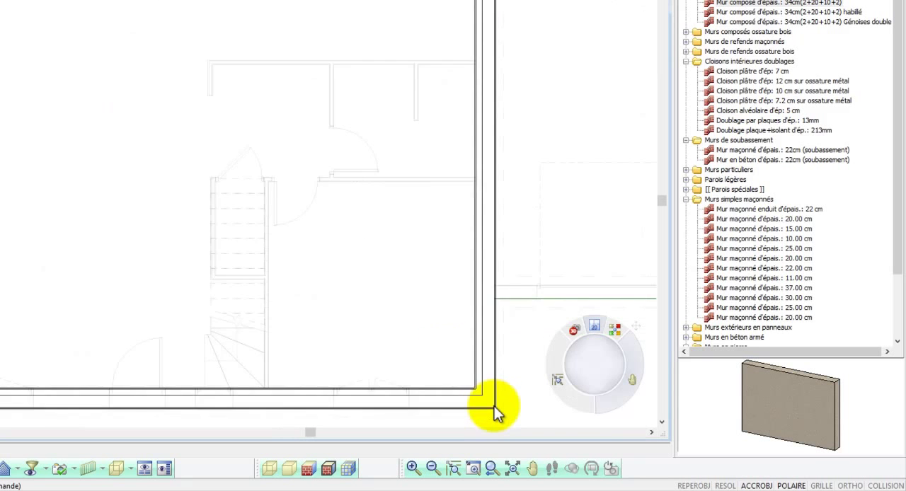
{"action": "left_click", "coordinate": [349, 470]}
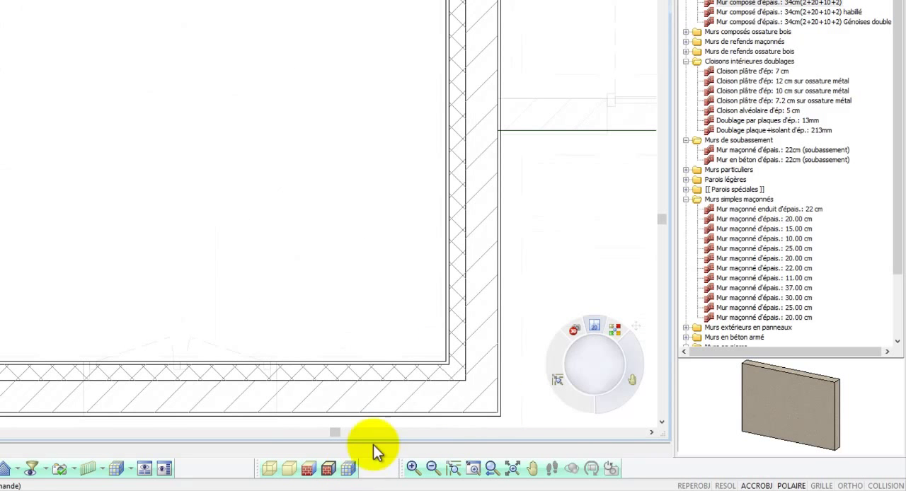
{"action": "scroll", "coordinate": [448, 398], "scroll_direction": "down", "scroll_amount": 4}
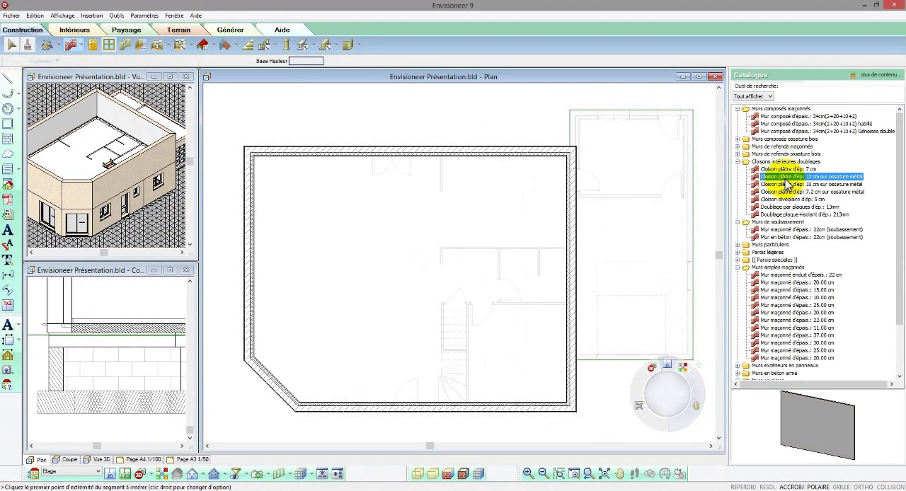
Step: Draw two full-width partitions in 10 cm plaster on metal framing, one about 110 cm from the rear wall, the other near the angled corner
{"action": "left_click", "coordinate": [787, 185]}
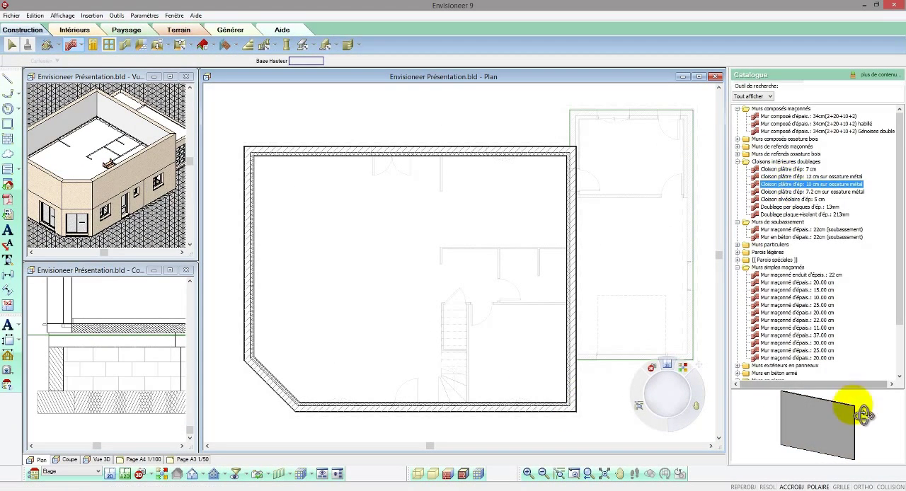
{"action": "left_click_drag", "start_coordinate": [870, 401], "coordinate": [818, 421]}
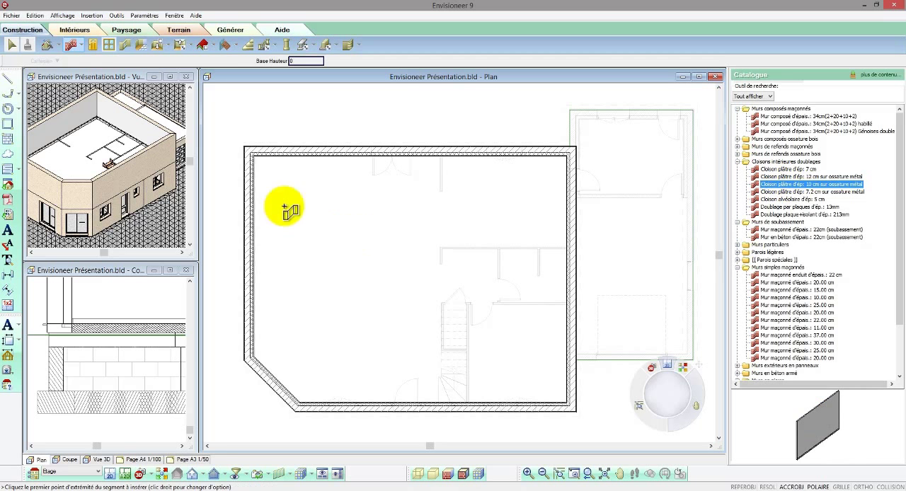
{"action": "left_click", "coordinate": [252, 191]}
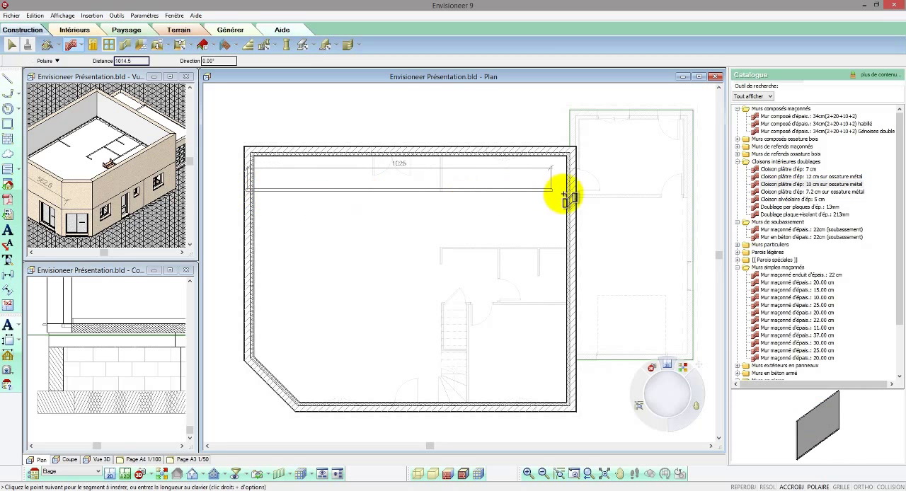
{"action": "left_click", "coordinate": [572, 192]}
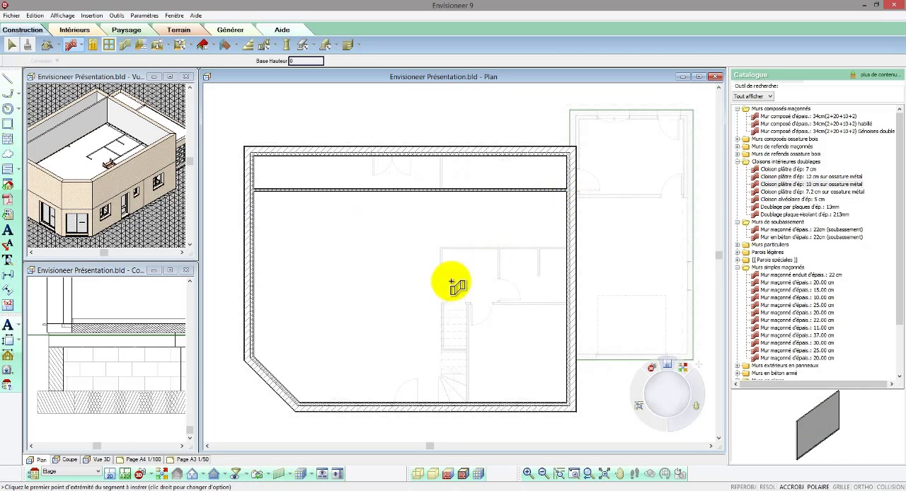
{"action": "left_click", "coordinate": [249, 339]}
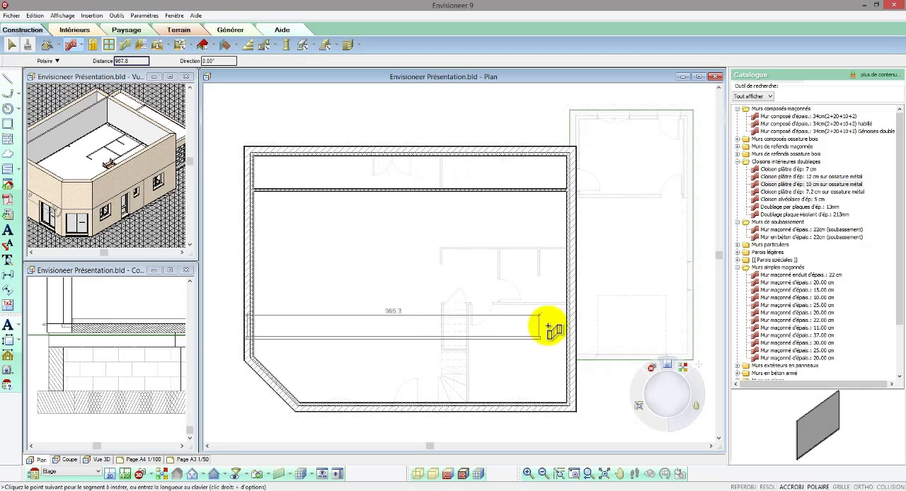
{"action": "left_click", "coordinate": [572, 338]}
{"action": "right_click", "coordinate": [572, 339]}
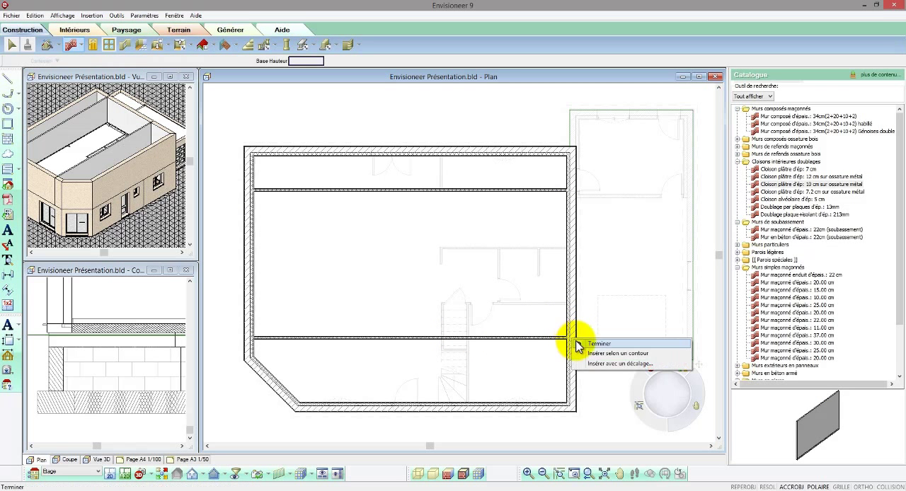
{"action": "left_click", "coordinate": [582, 345]}
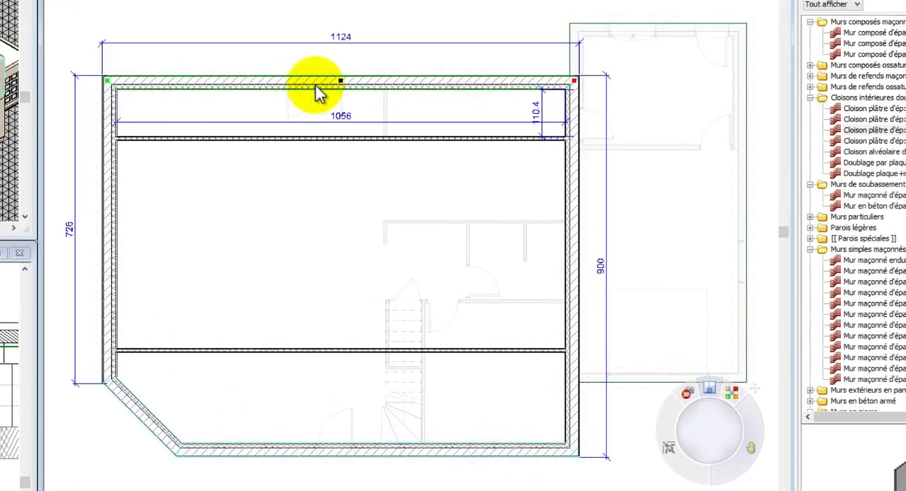
Step: Replace the selected rear, front and angled exterior walls with the wall type Mur maçonné enduit d'épais.: 22 cm
{"action": "right_click", "coordinate": [392, 154]}
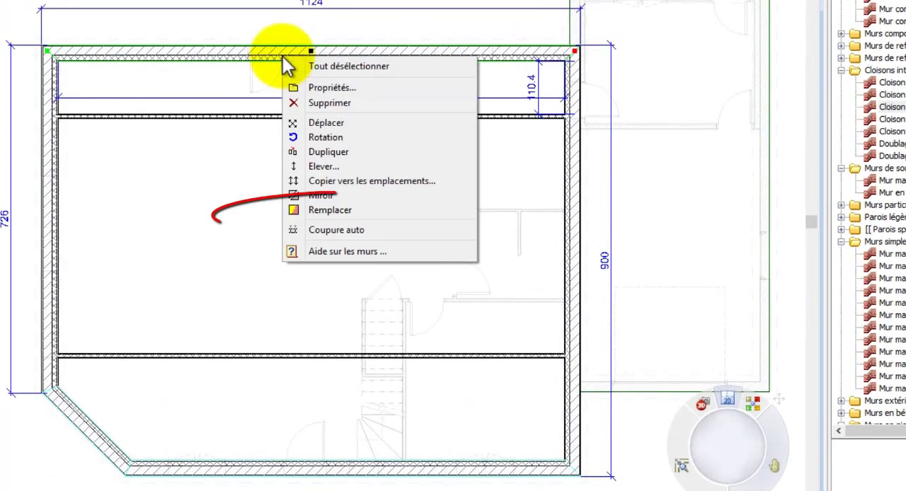
{"action": "left_click", "coordinate": [336, 209]}
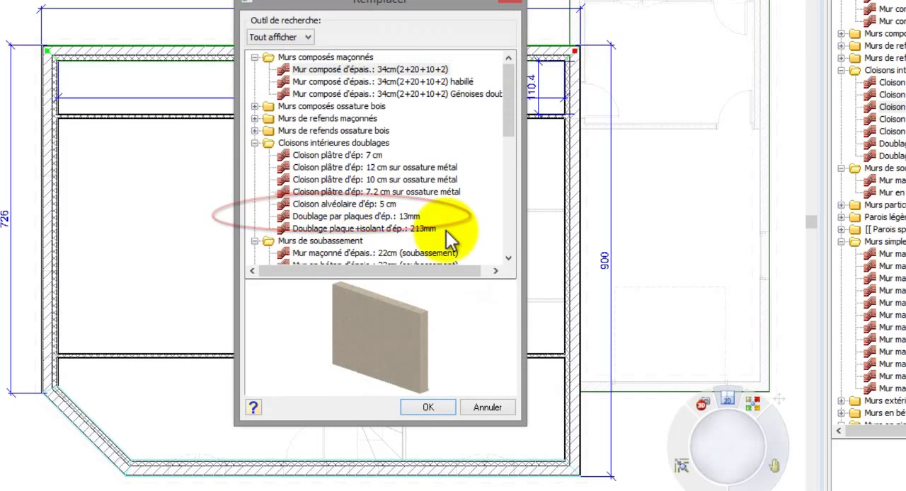
{"action": "left_click", "coordinate": [508, 258]}
{"action": "left_click", "coordinate": [508, 258]}
{"action": "left_click", "coordinate": [508, 258]}
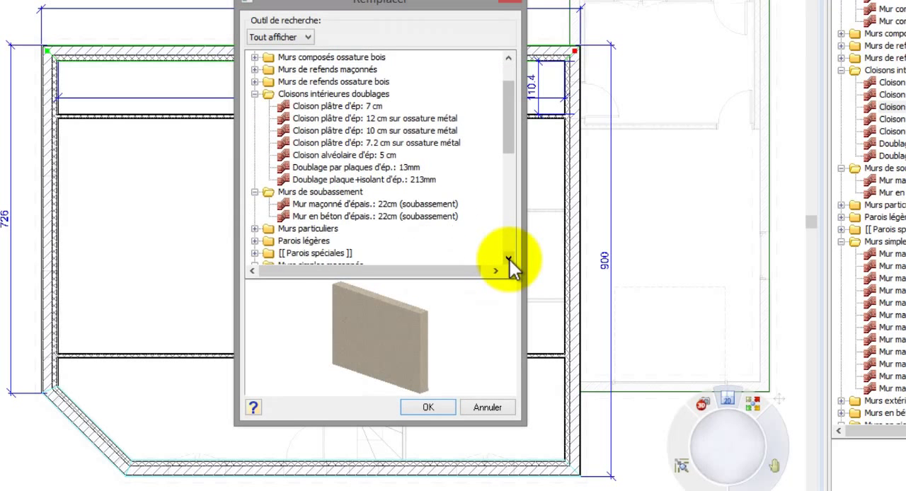
{"action": "left_click", "coordinate": [509, 258]}
{"action": "left_click", "coordinate": [508, 258]}
{"action": "left_click", "coordinate": [407, 254]}
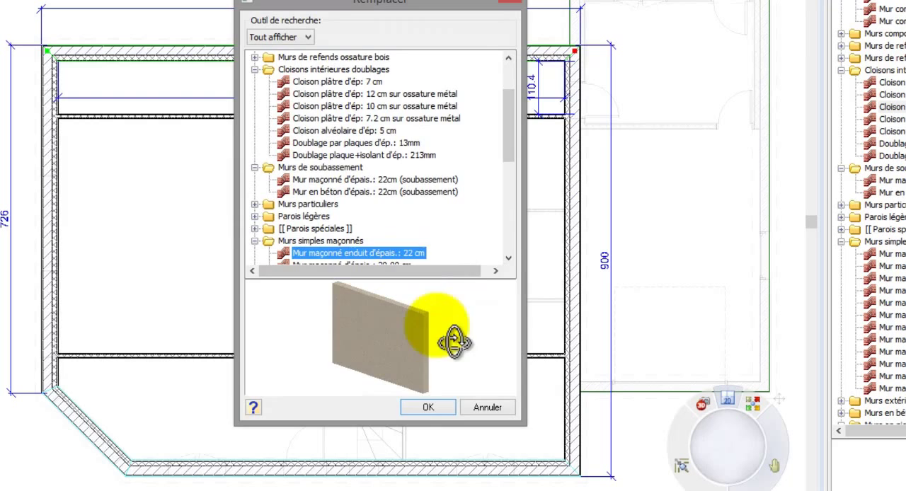
{"action": "left_click", "coordinate": [432, 406]}
Step: Set the distance between the full-width partition near the angled corner and the front wall to 120
{"action": "left_click", "coordinate": [430, 357]}
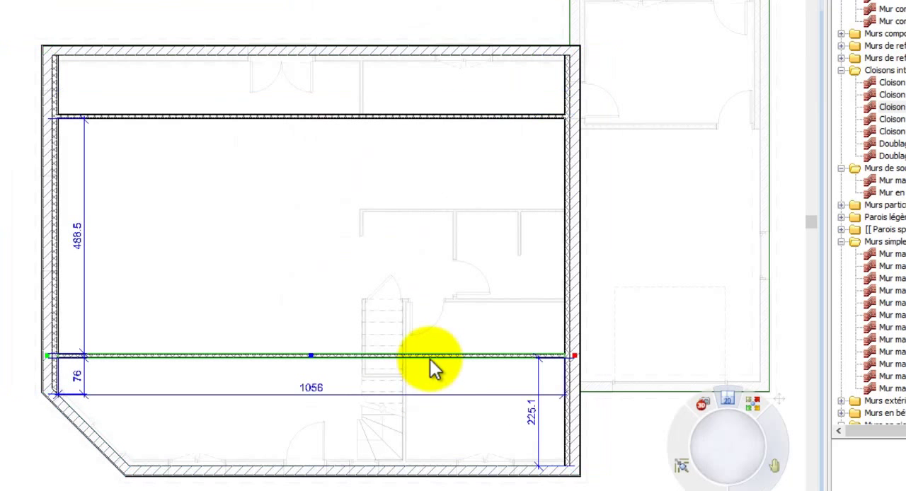
{"action": "left_click", "coordinate": [533, 421]}
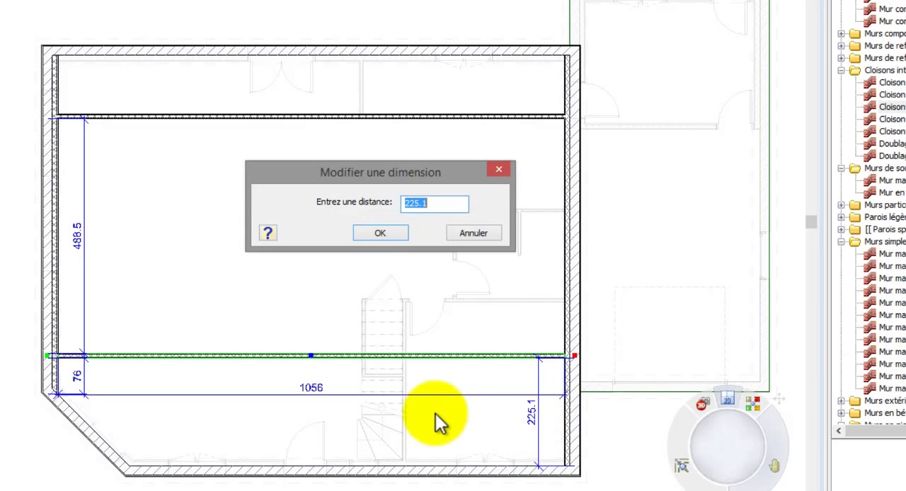
{"action": "type", "text": "120"}
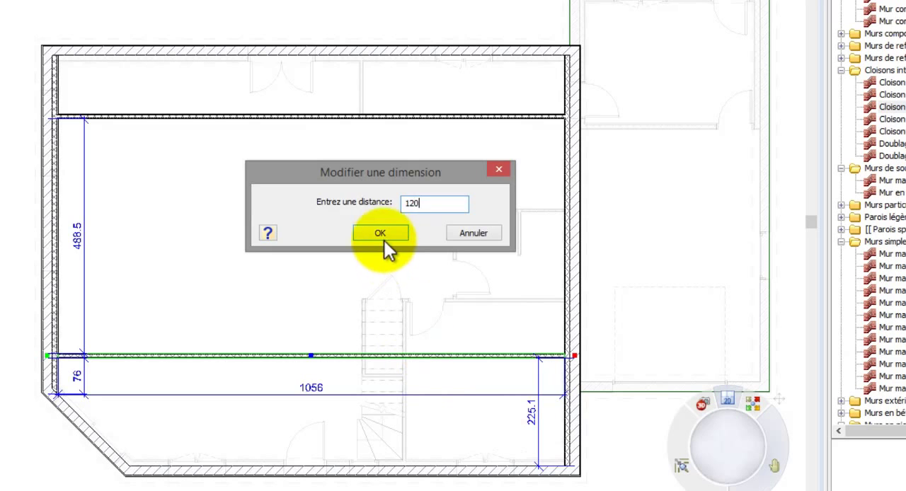
{"action": "left_click", "coordinate": [380, 234]}
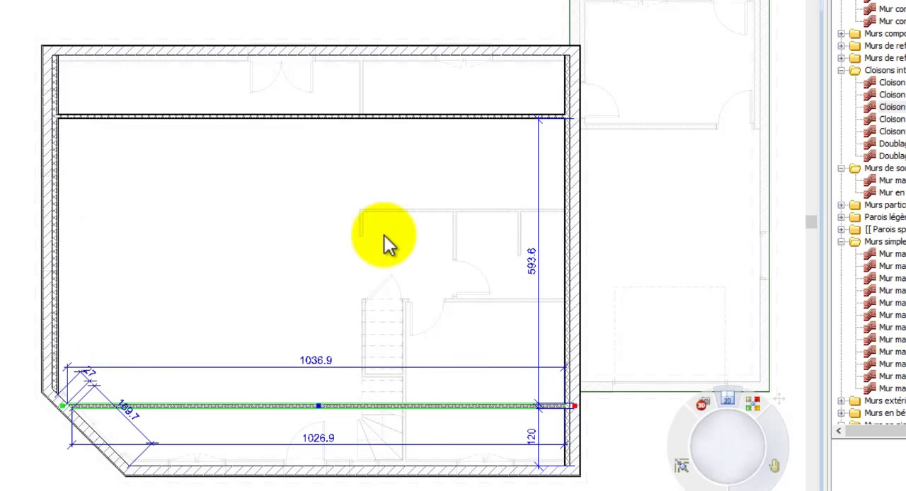
Step: Set the distance between the rear full-width partition and the rear wall to 100
{"action": "left_click", "coordinate": [409, 112]}
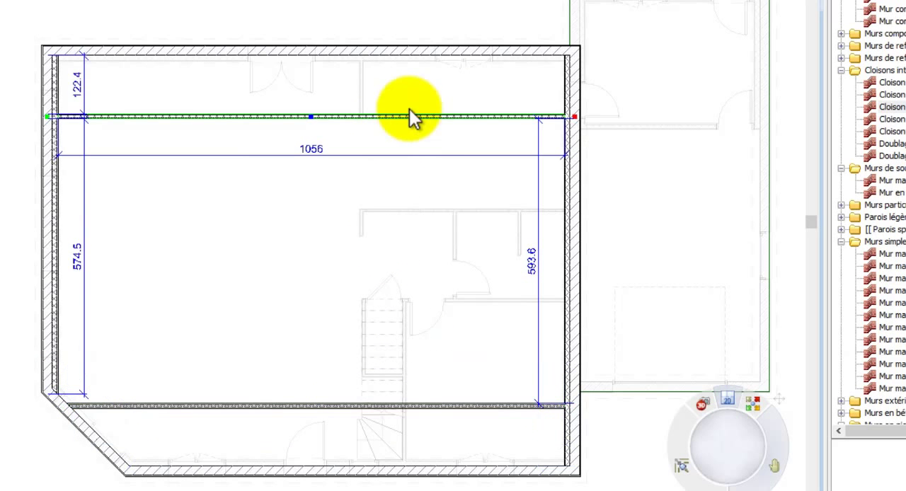
{"action": "double_click", "coordinate": [78, 85]}
{"action": "type", "text": "100"}
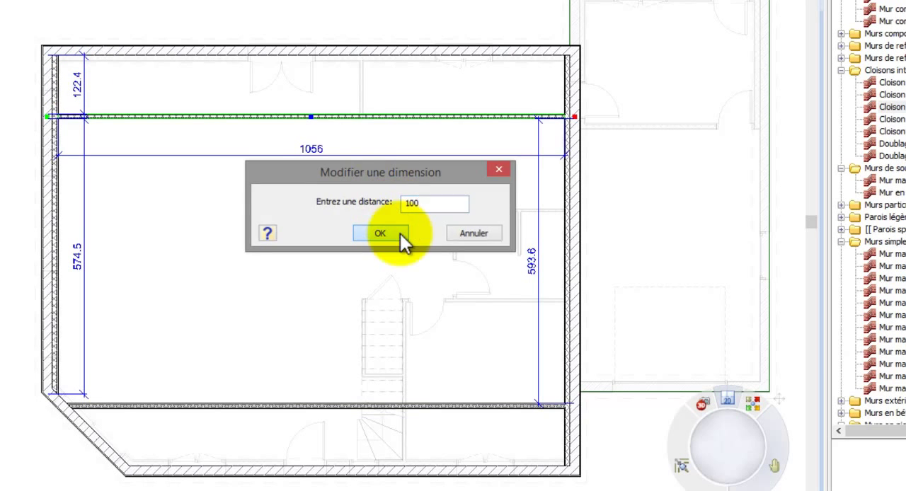
{"action": "left_click", "coordinate": [380, 233]}
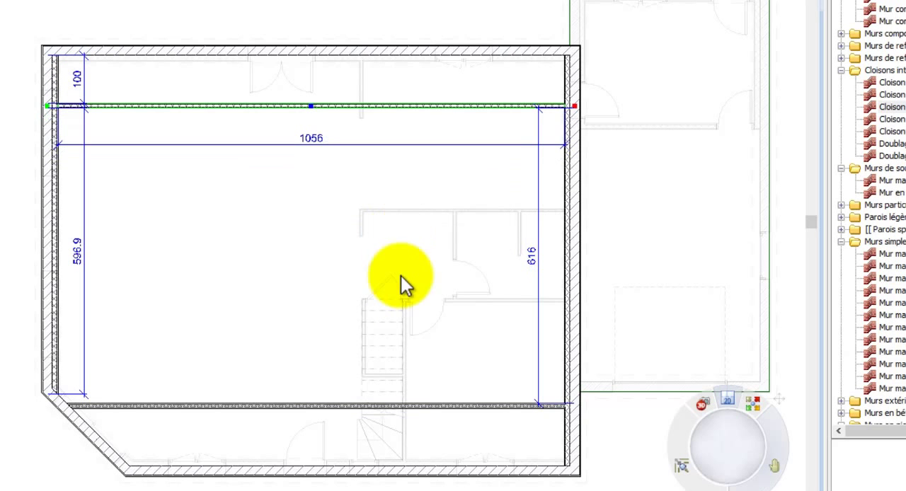
Step: Set the distance between the front full-width partition and the front wall to 100
{"action": "left_click", "coordinate": [438, 409]}
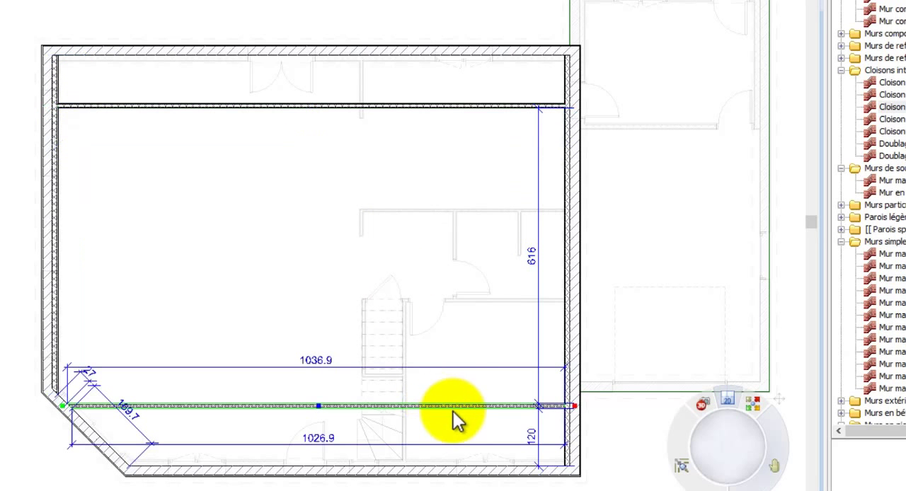
{"action": "double_click", "coordinate": [534, 435]}
{"action": "type", "text": "100"}
{"action": "left_click", "coordinate": [399, 231]}
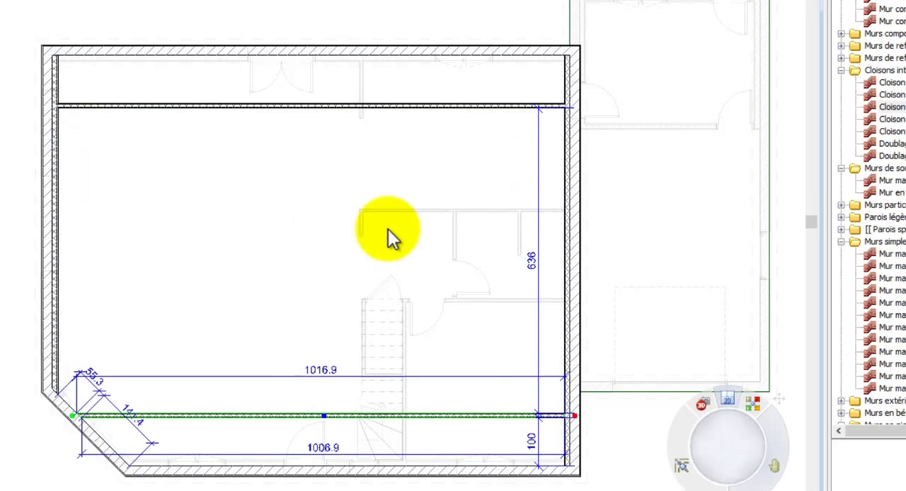
Step: Divide the central area with a cross partition on the garage side, a second full-depth partition, and one from its midpoint to the opposite exterior wall
{"action": "left_click", "coordinate": [335, 248]}
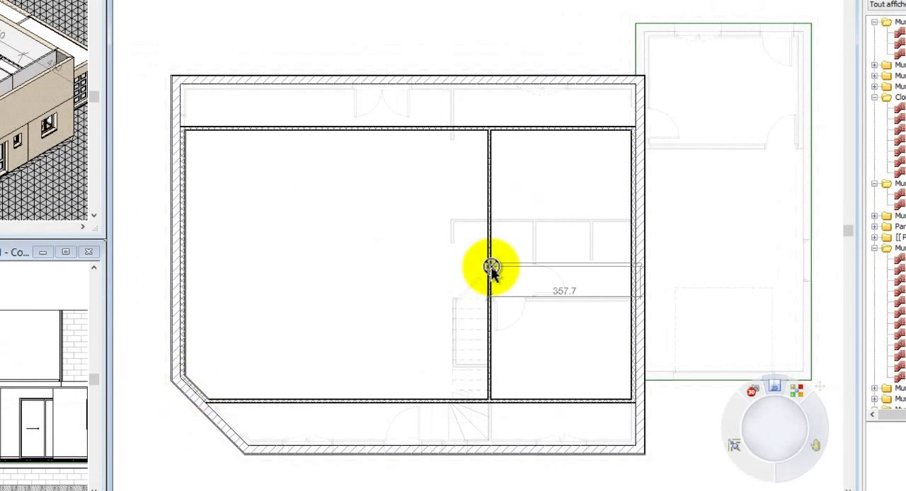
{"action": "left_click", "coordinate": [491, 267]}
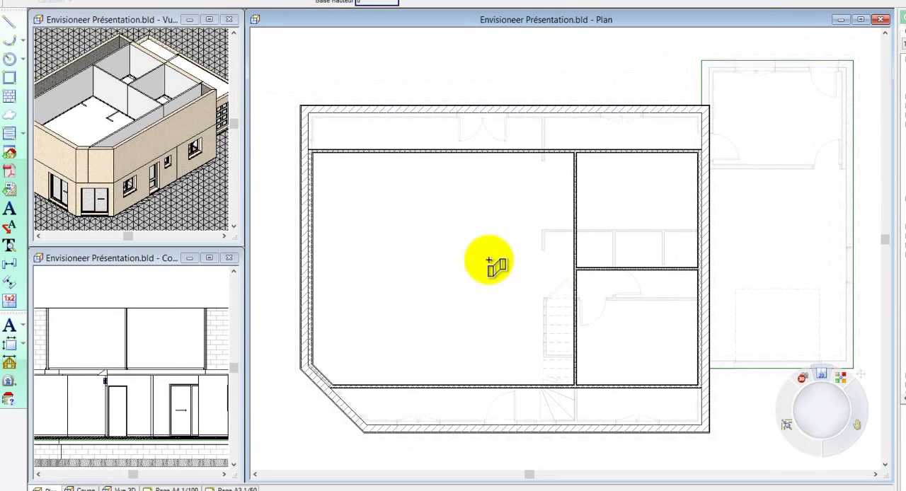
{"action": "left_click", "coordinate": [479, 152]}
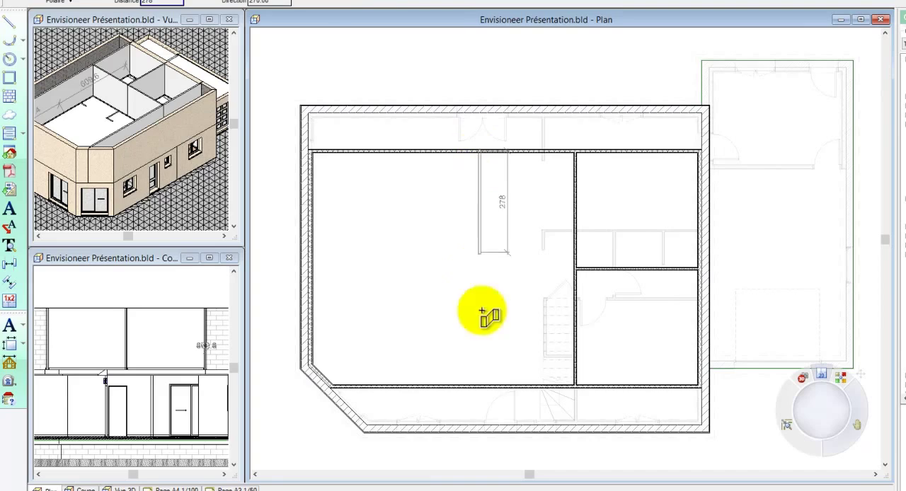
{"action": "left_click", "coordinate": [481, 387]}
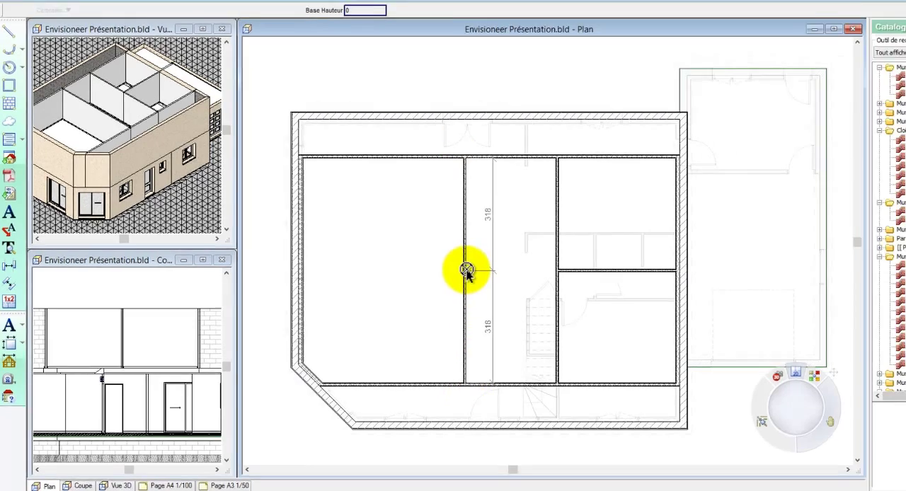
{"action": "left_click", "coordinate": [481, 269]}
{"action": "left_click", "coordinate": [307, 269]}
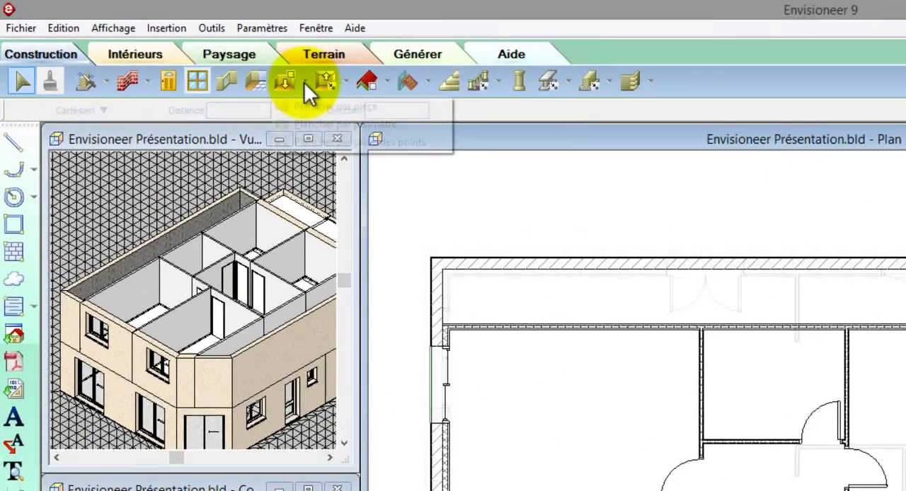
{"action": "left_click", "coordinate": [180, 45]}
{"action": "left_click", "coordinate": [183, 69]}
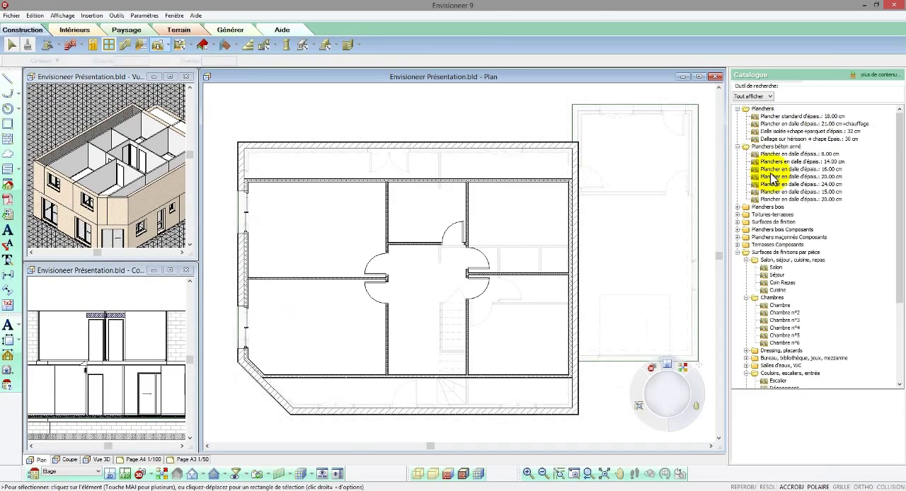
{"action": "left_click", "coordinate": [773, 177]}
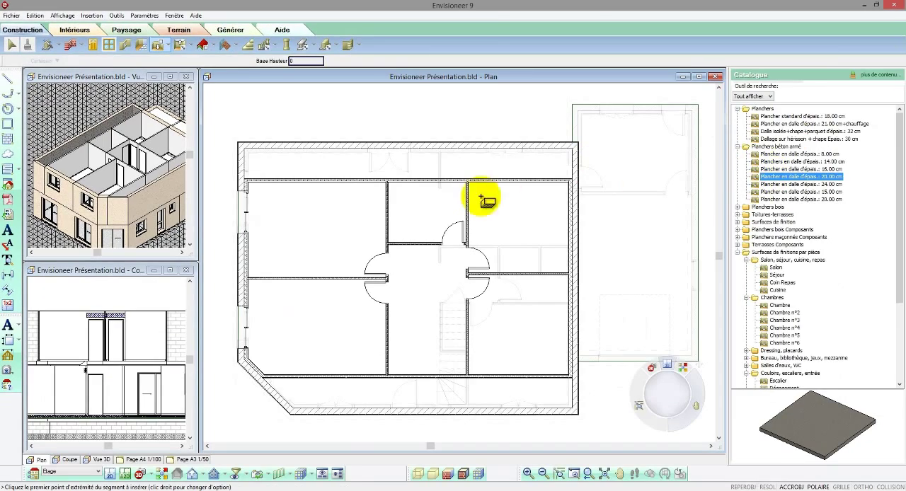
{"action": "key", "text": "Escape"}
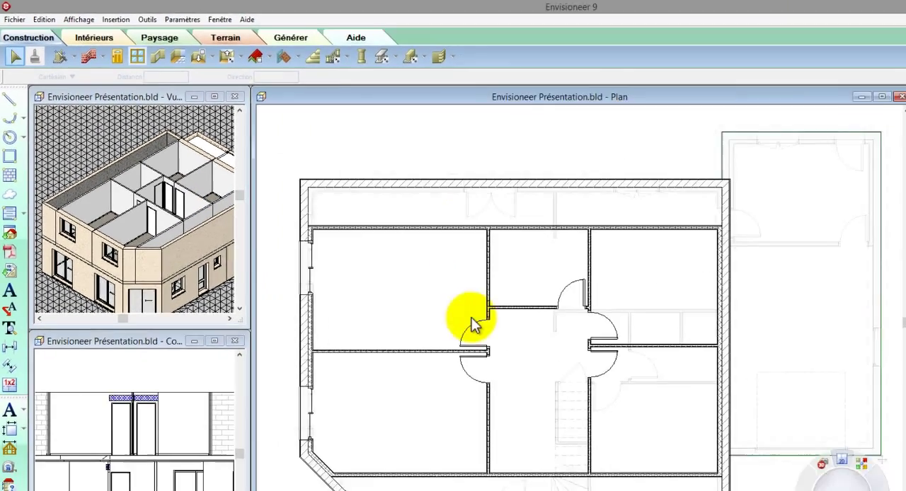
Step: Exclude the walls (Murs) from selection in the display and selection filter so the floor slab under them can be picked
{"action": "scroll", "coordinate": [544, 489], "scroll_direction": "up", "scroll_amount": 3}
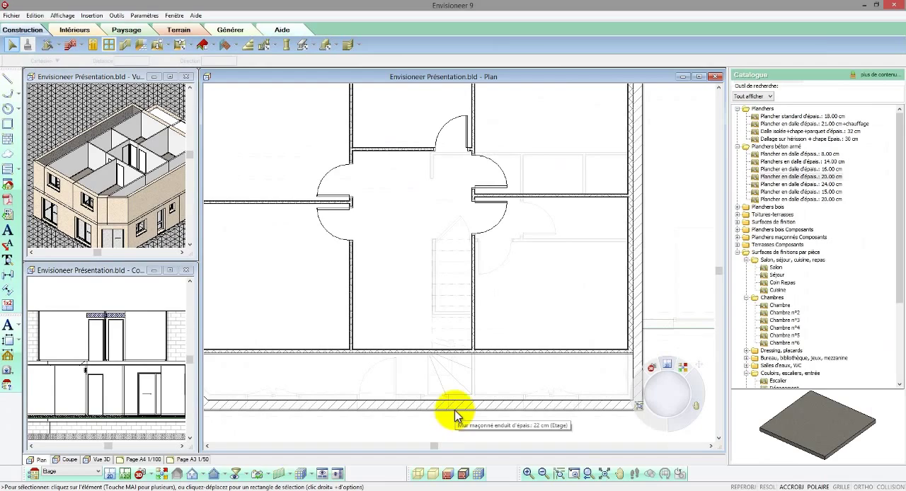
{"action": "left_click", "coordinate": [455, 416]}
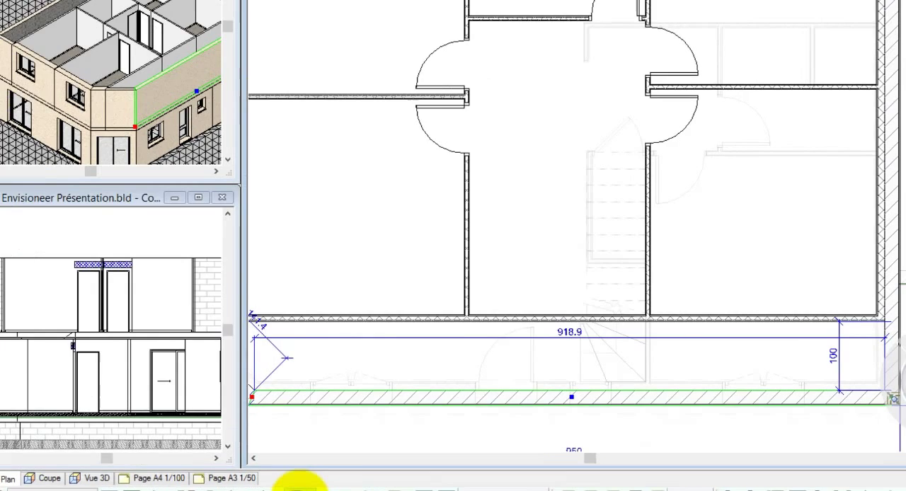
{"action": "left_click", "coordinate": [330, 468]}
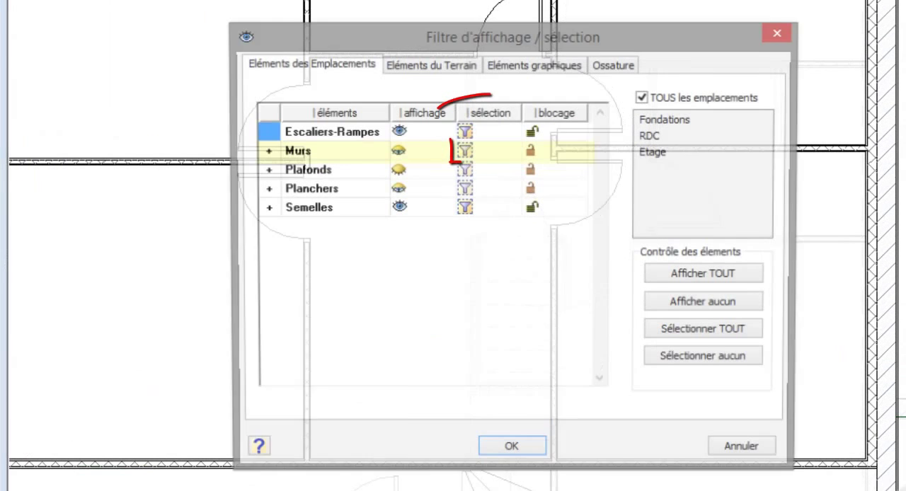
{"action": "left_click", "coordinate": [462, 152]}
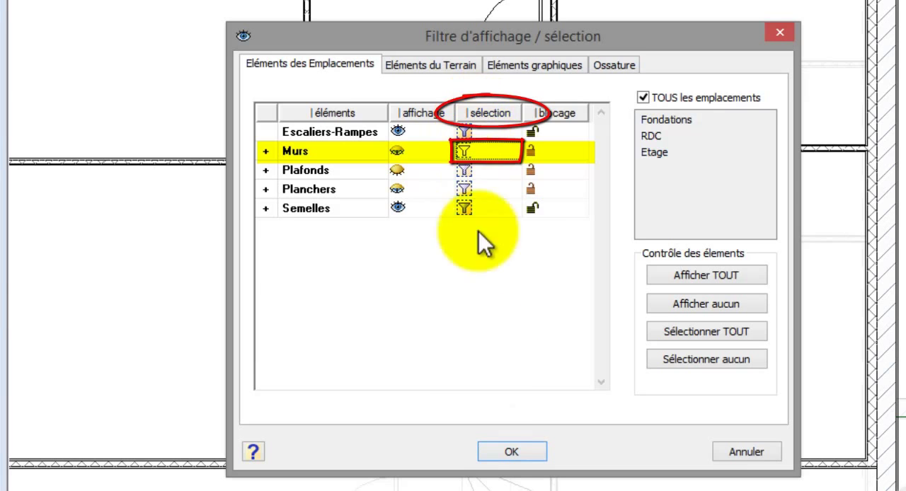
{"action": "left_click", "coordinate": [499, 450]}
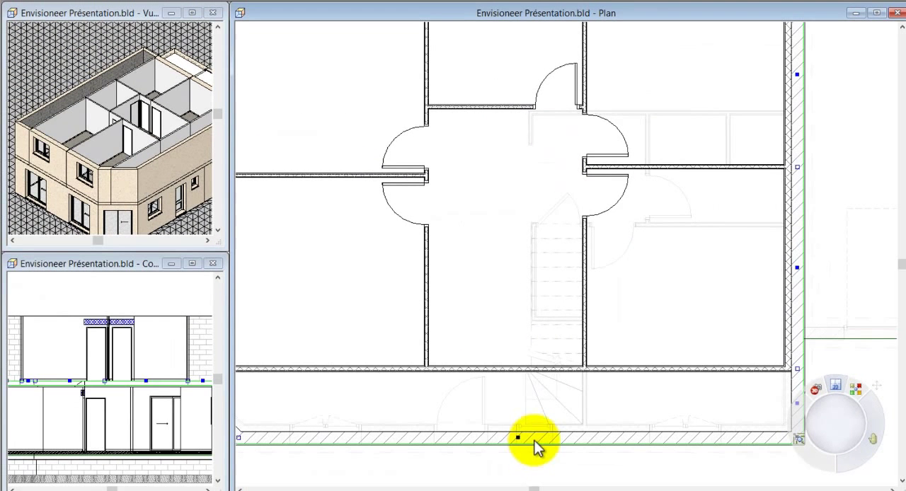
Step: Cut a rectangular opening in the upper floor slab over the staircase, from the front partition to the far end of the straight flight
{"action": "right_click", "coordinate": [534, 445]}
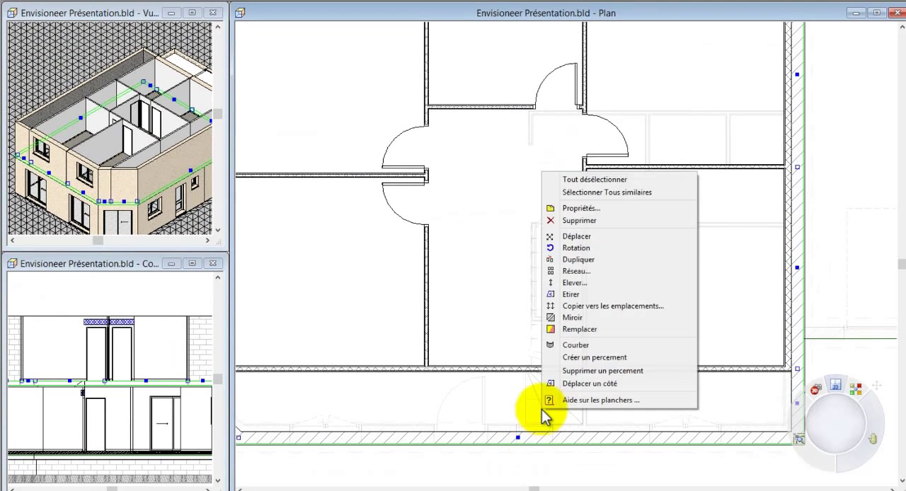
{"action": "left_click", "coordinate": [575, 358]}
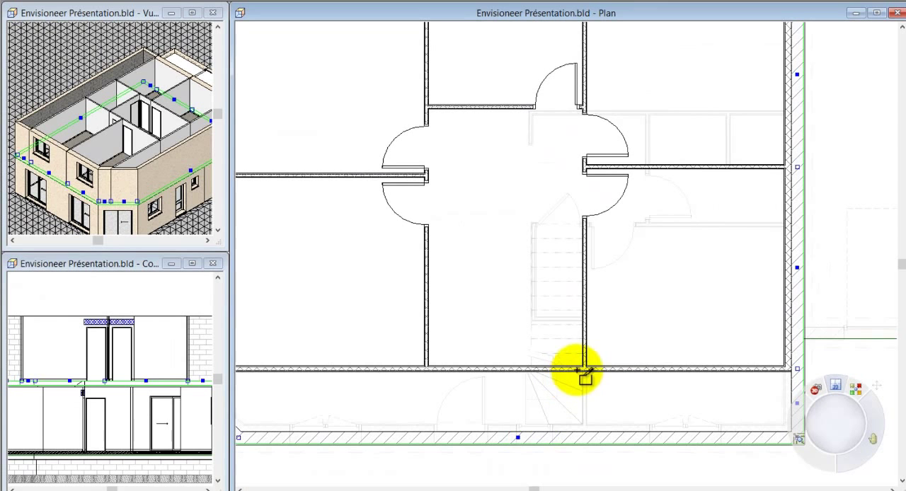
{"action": "left_click", "coordinate": [582, 367]}
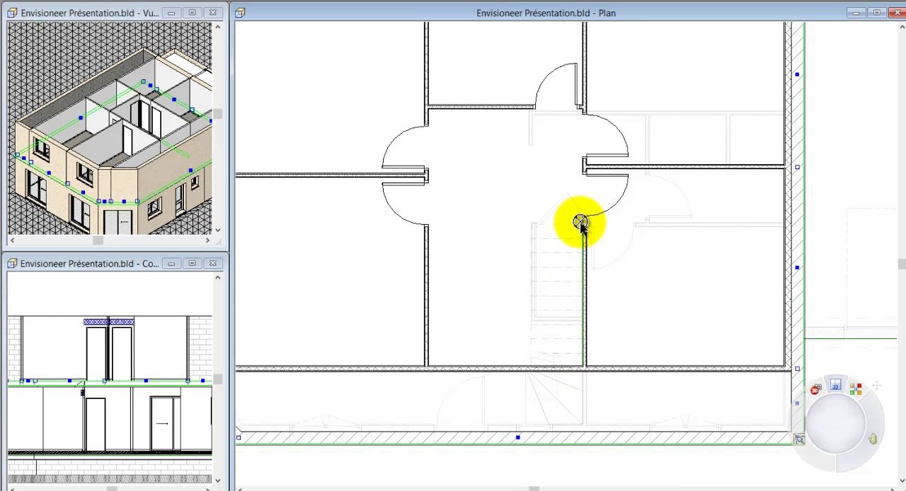
{"action": "left_click", "coordinate": [578, 223]}
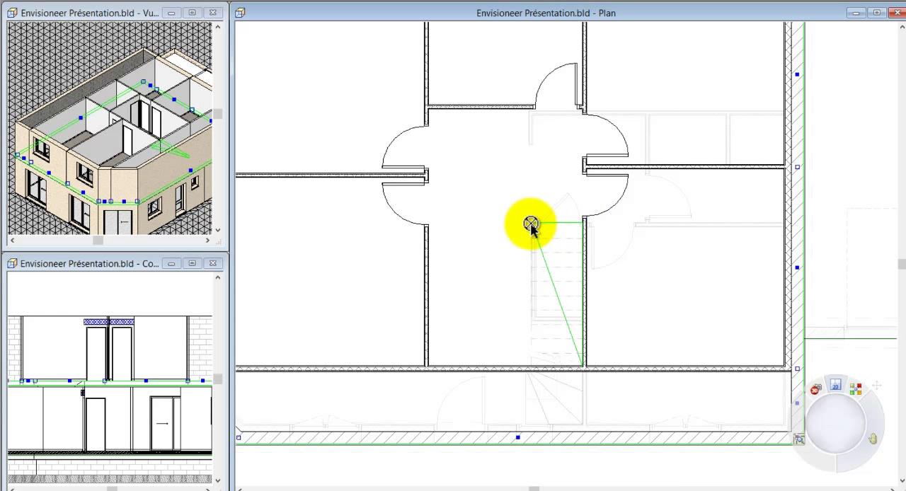
{"action": "left_click", "coordinate": [531, 224]}
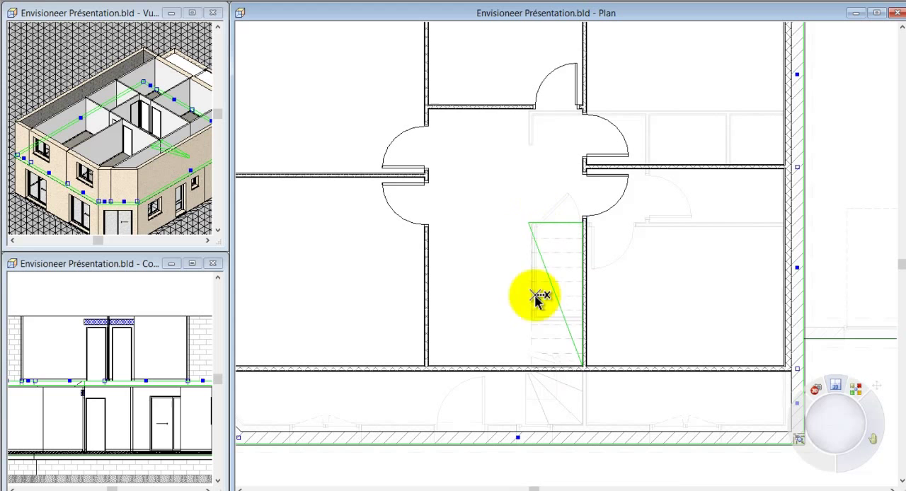
{"action": "right_click", "coordinate": [530, 367]}
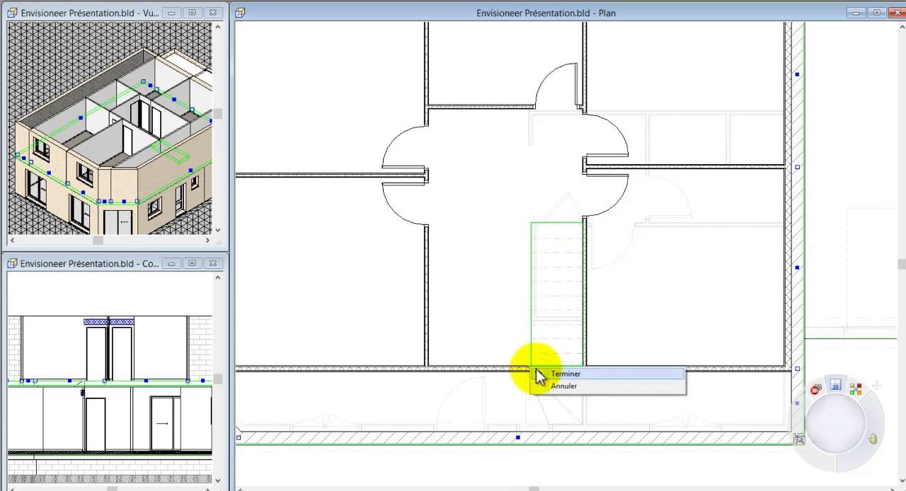
{"action": "left_click", "coordinate": [539, 372]}
{"action": "left_click", "coordinate": [386, 304]}
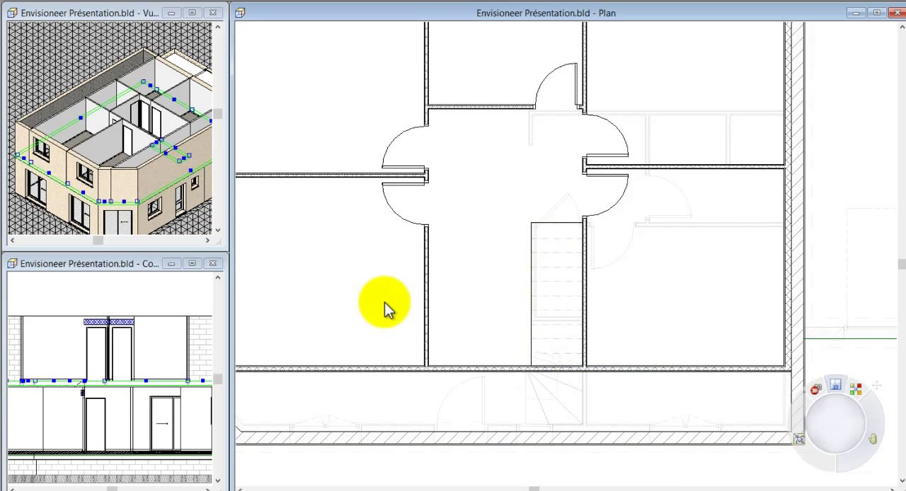
Step: Generate an automatic roof over the upper-floor walls using the catalogue type Toiture 45° ardoise (sous-face horizont.)
{"action": "scroll", "coordinate": [505, 441], "scroll_direction": "down", "scroll_amount": 3}
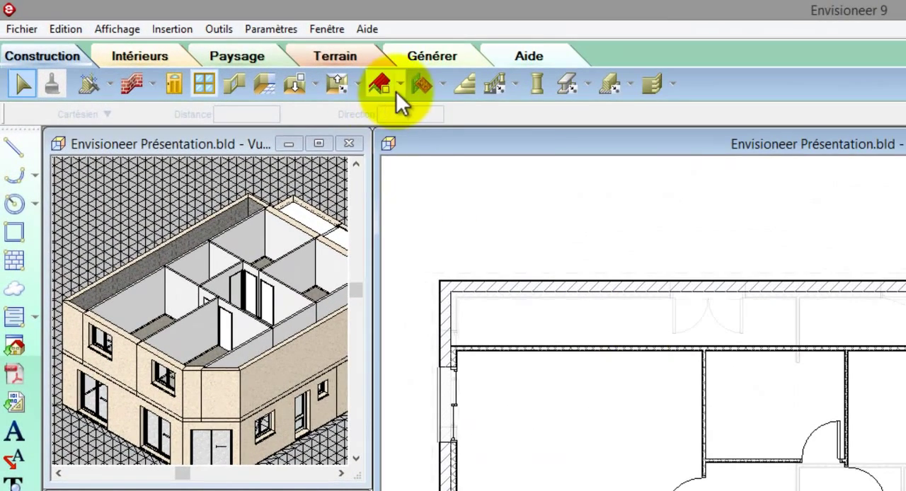
{"action": "left_click", "coordinate": [343, 73]}
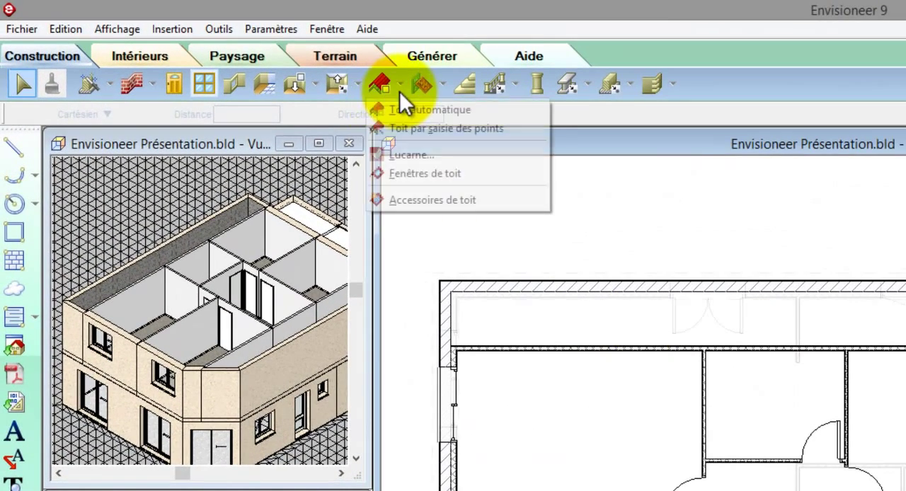
{"action": "left_click", "coordinate": [404, 107]}
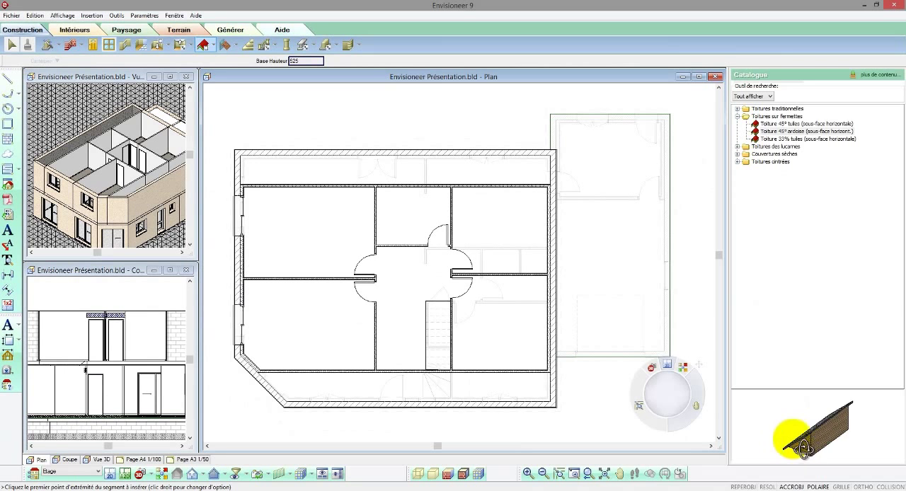
{"action": "left_click", "coordinate": [770, 124]}
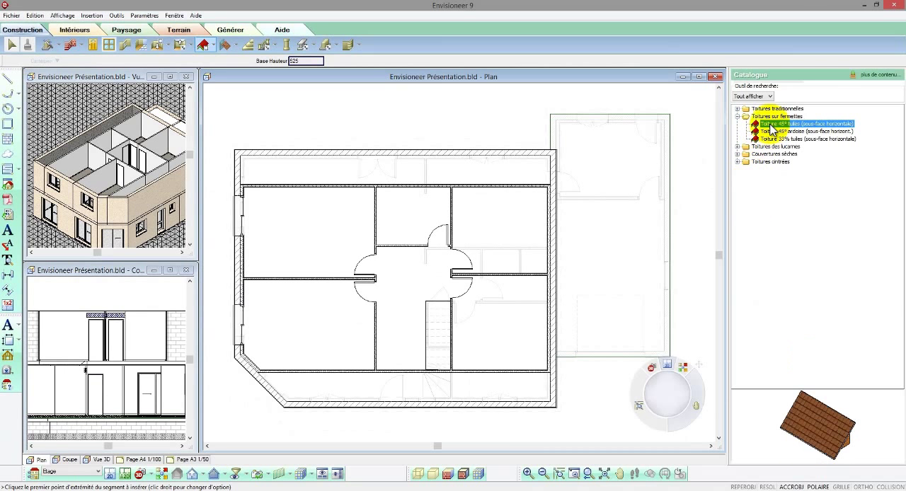
{"action": "double_click", "coordinate": [764, 109]}
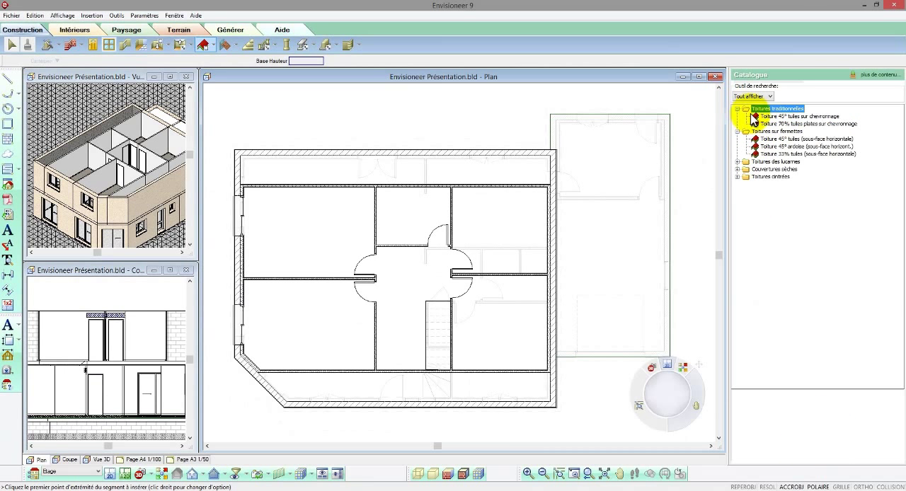
{"action": "left_click", "coordinate": [759, 116]}
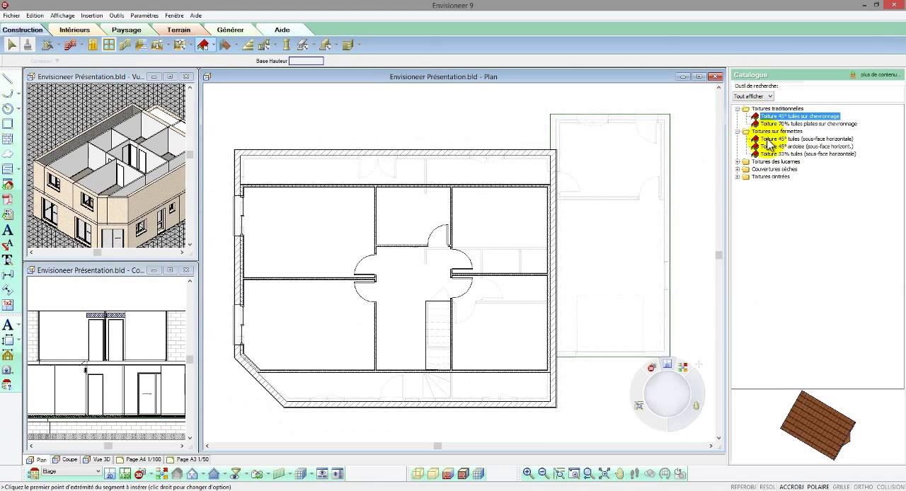
{"action": "left_click", "coordinate": [771, 140]}
{"action": "left_click", "coordinate": [771, 147]}
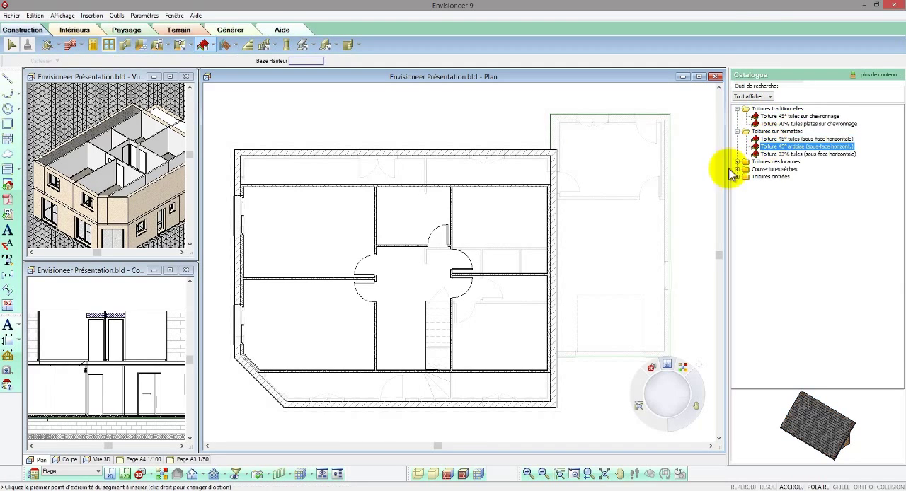
{"action": "left_click", "coordinate": [427, 268]}
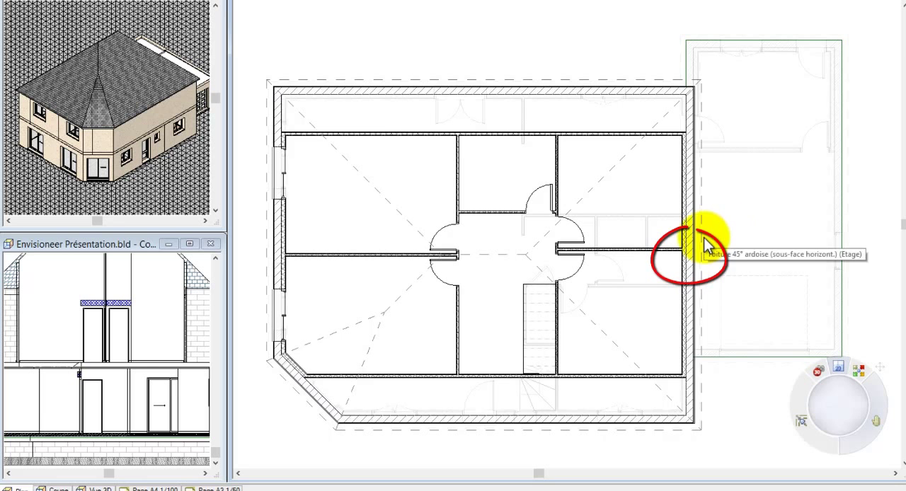
Step: Change the roof's two short end sides and its chamfered corner side to the gable shape (pignon)
{"action": "left_click", "coordinate": [704, 248]}
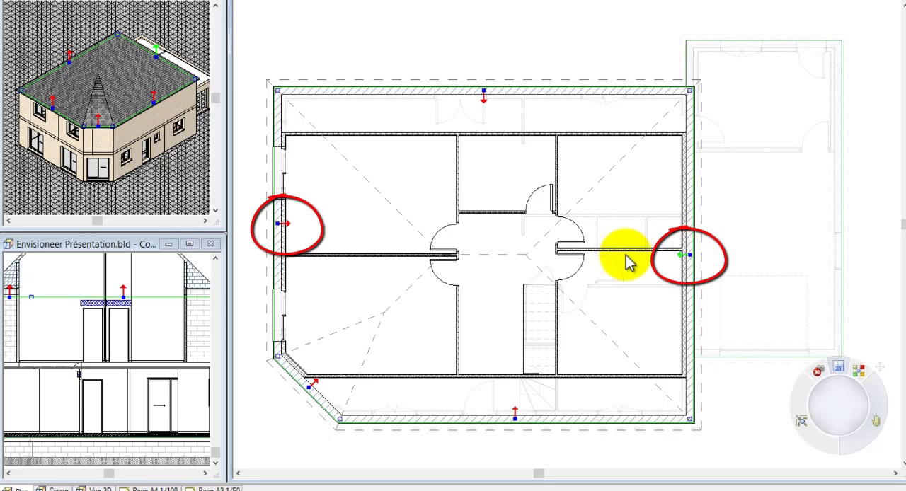
{"action": "left_click", "coordinate": [287, 224]}
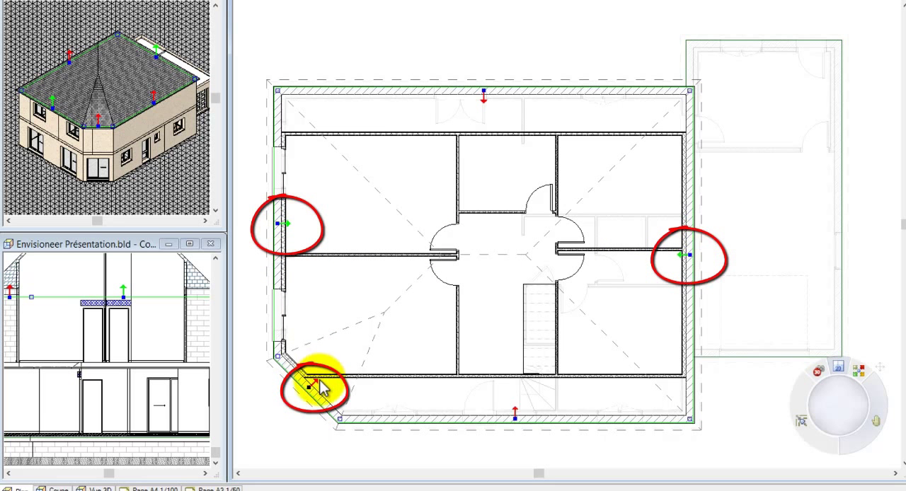
{"action": "right_click", "coordinate": [413, 332]}
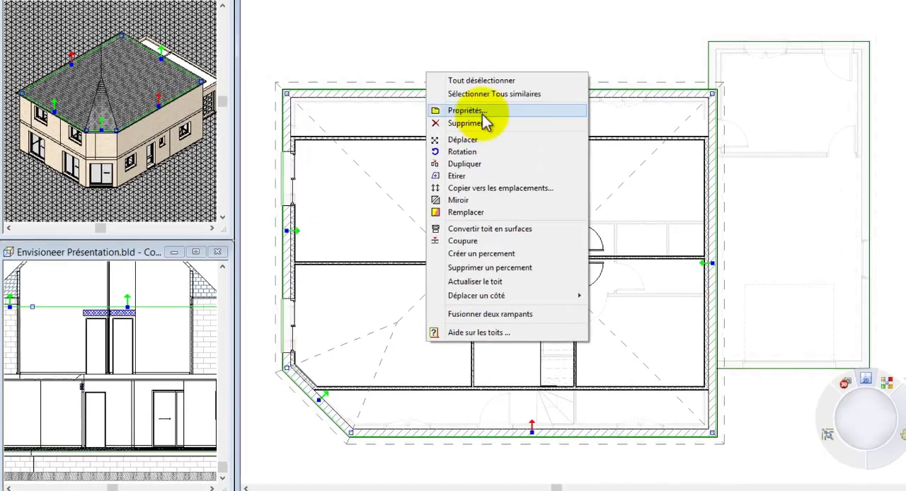
{"action": "left_click", "coordinate": [484, 113]}
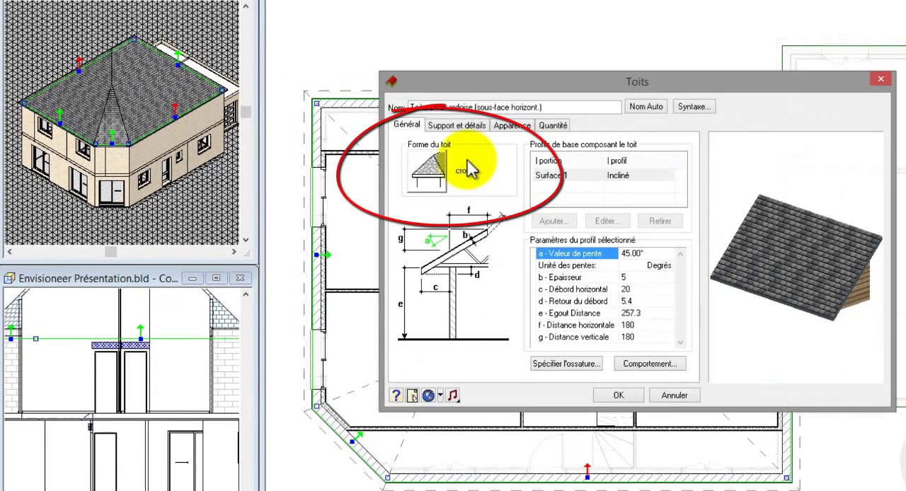
{"action": "left_click", "coordinate": [427, 171]}
{"action": "left_click", "coordinate": [607, 198]}
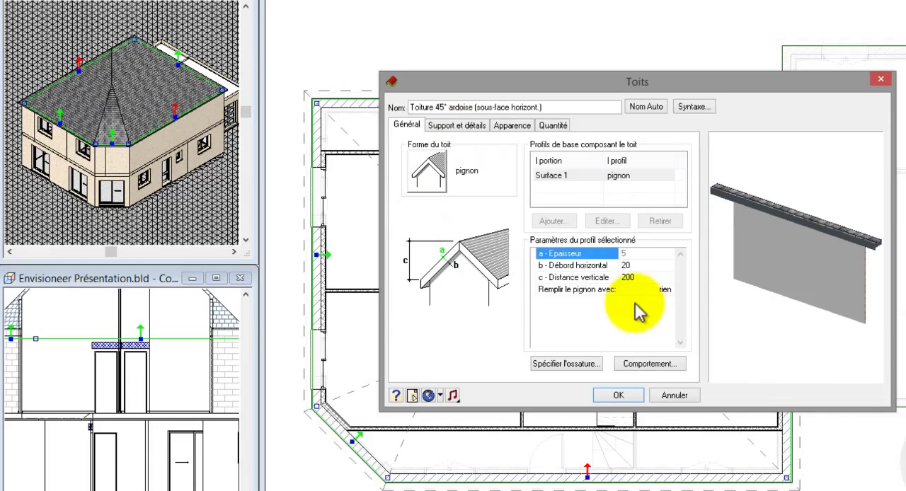
{"action": "left_click", "coordinate": [619, 395]}
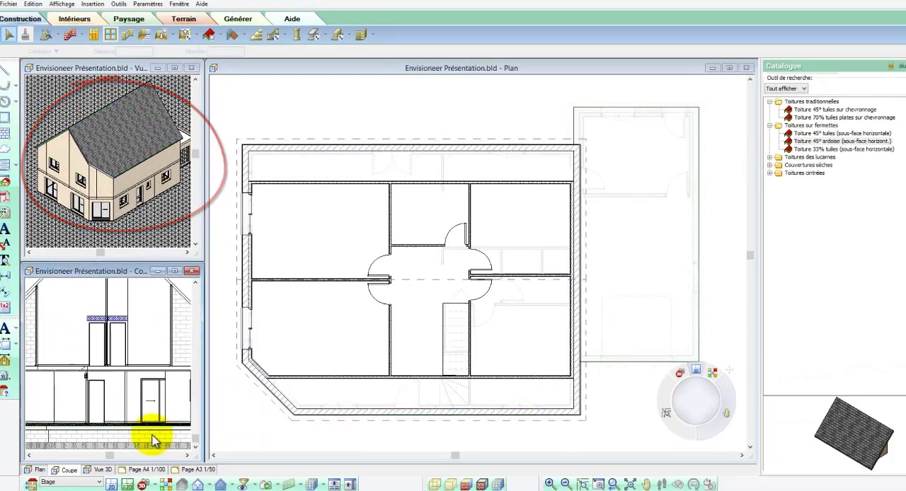
{"action": "scroll", "coordinate": [152, 435], "scroll_direction": "down", "scroll_amount": 2}
{"action": "left_click", "coordinate": [343, 449]}
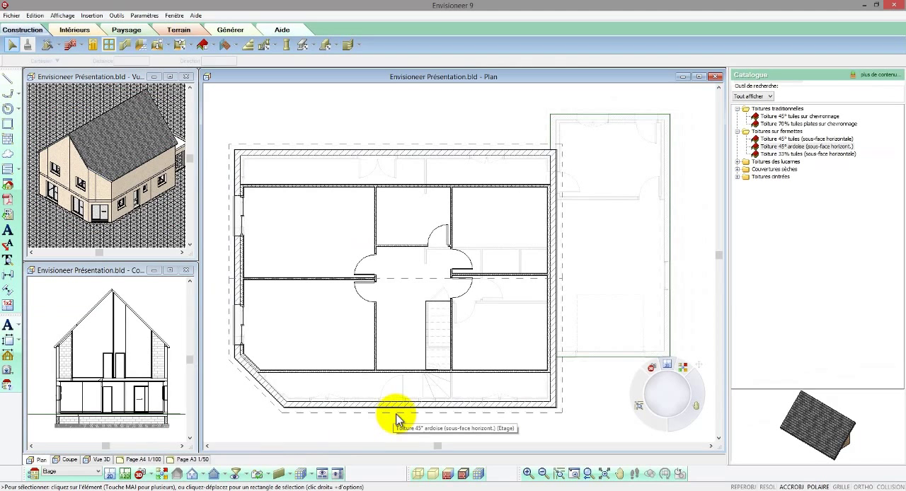
Step: Set the height at support level (Hauteur au niveau support) to 80 for the roof's two long eave sides
{"action": "left_click", "coordinate": [396, 416]}
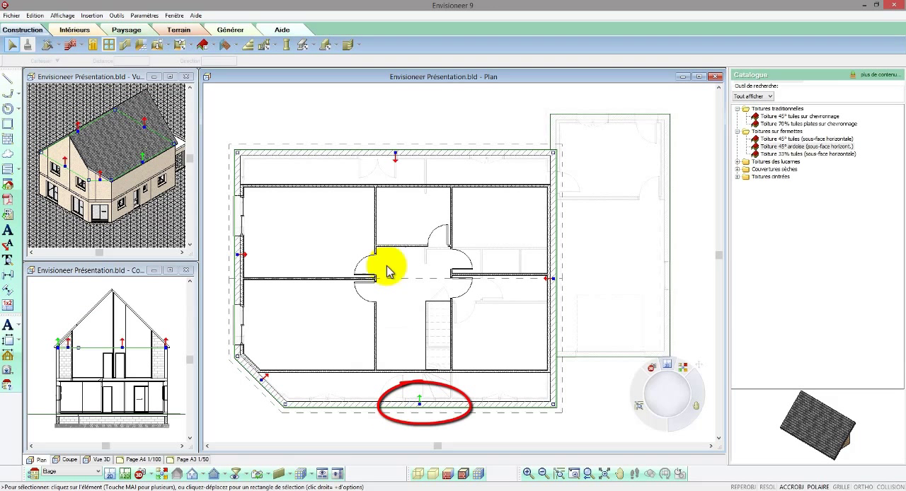
{"action": "right_click", "coordinate": [401, 173]}
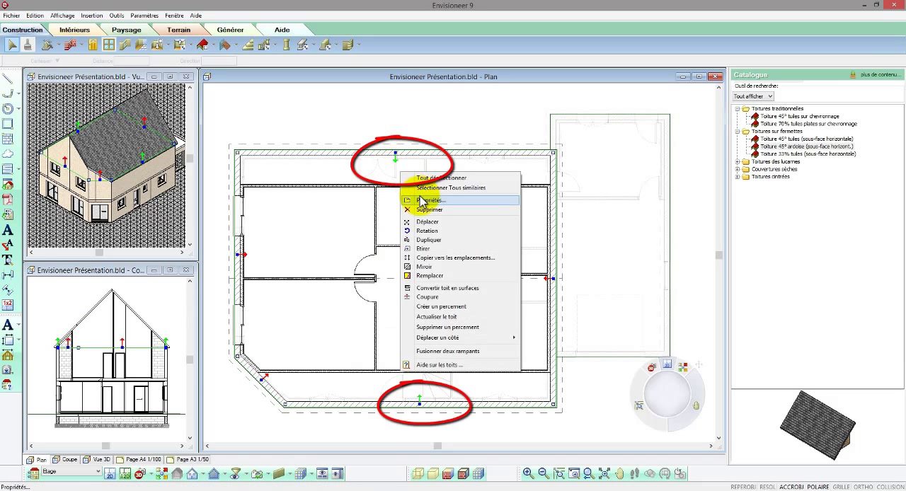
{"action": "left_click", "coordinate": [423, 201]}
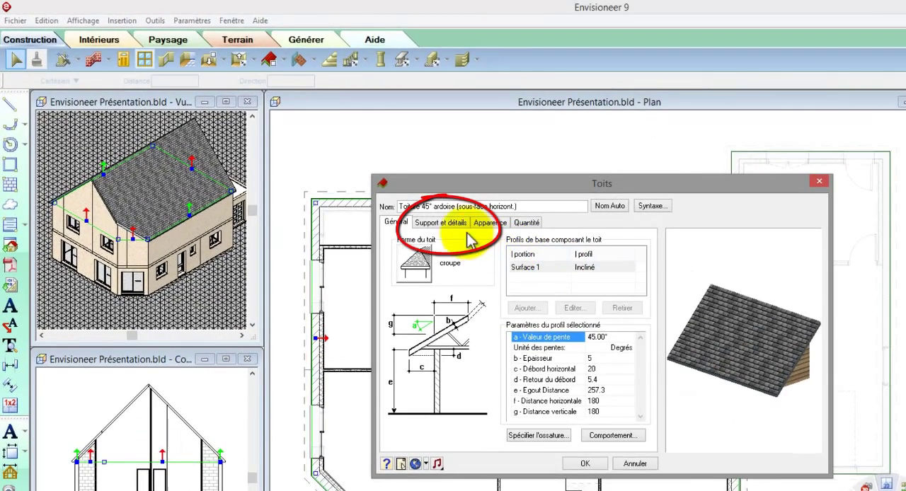
{"action": "left_click", "coordinate": [456, 223]}
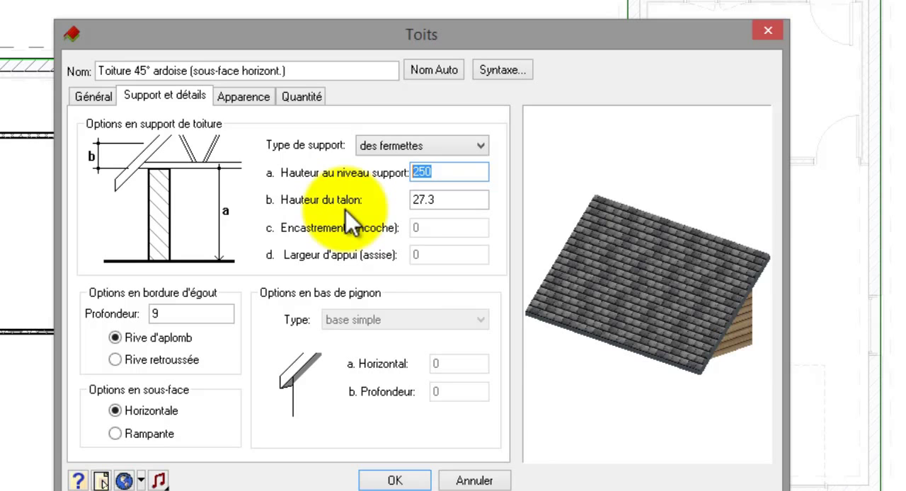
{"action": "type", "text": "80"}
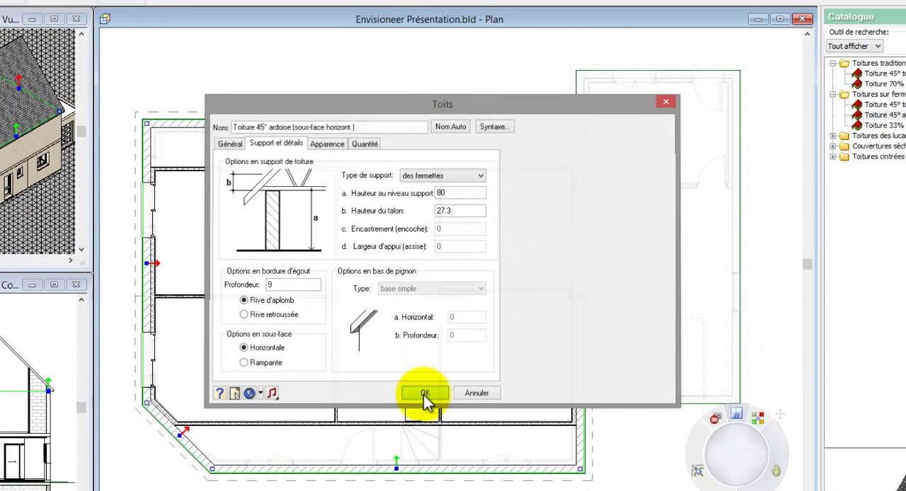
{"action": "left_click", "coordinate": [425, 394]}
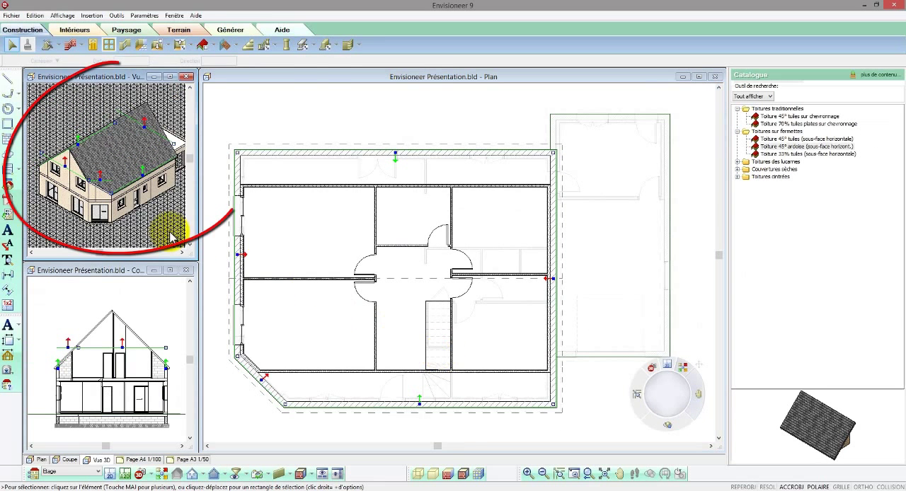
{"action": "left_click", "coordinate": [170, 233]}
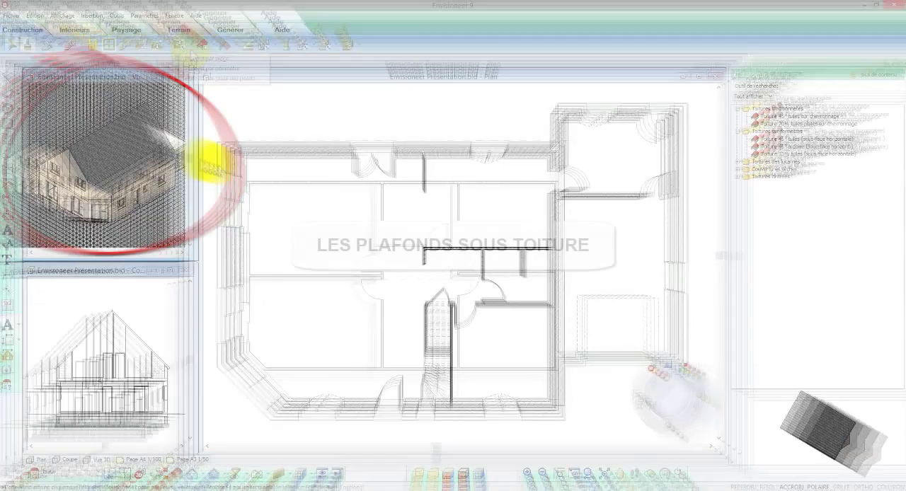
Step: Outline a point-by-point ceiling of type Faux-plafond+isolant 20cm sous rampant around the upper-floor rooms, following the two long partitions and the chamfered corner
{"action": "left_click", "coordinate": [180, 45]}
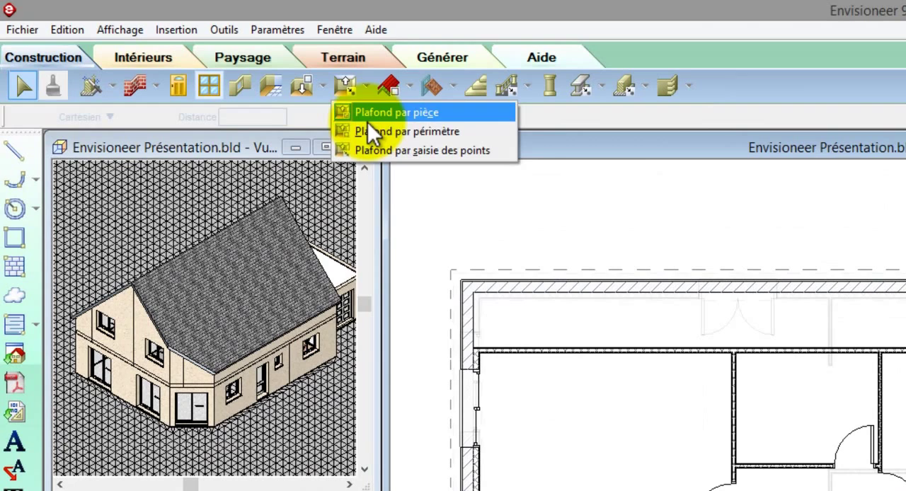
{"action": "left_click", "coordinate": [368, 150]}
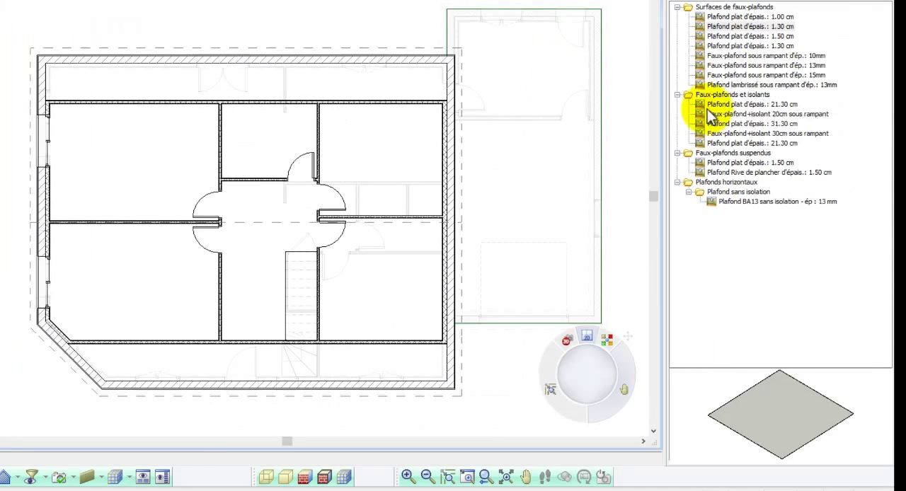
{"action": "left_click", "coordinate": [713, 115]}
{"action": "left_click_drag", "start_coordinate": [798, 421], "coordinate": [690, 380]}
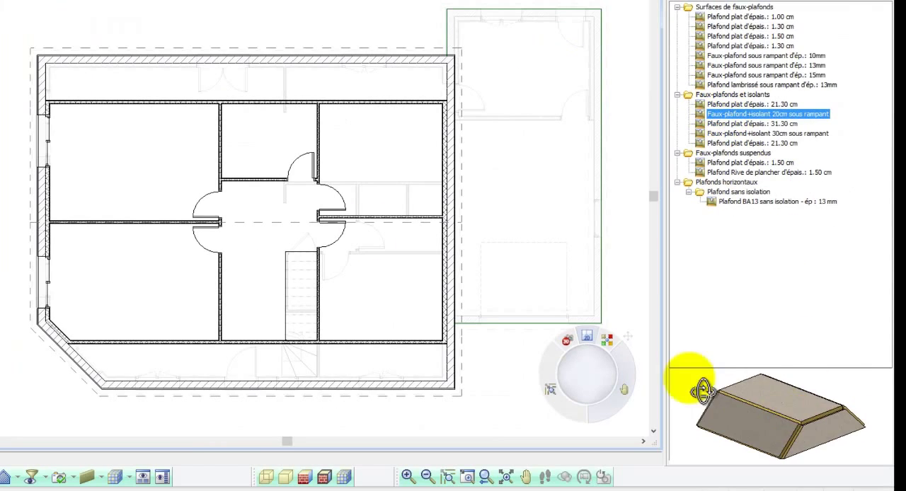
{"action": "left_click", "coordinate": [45, 99]}
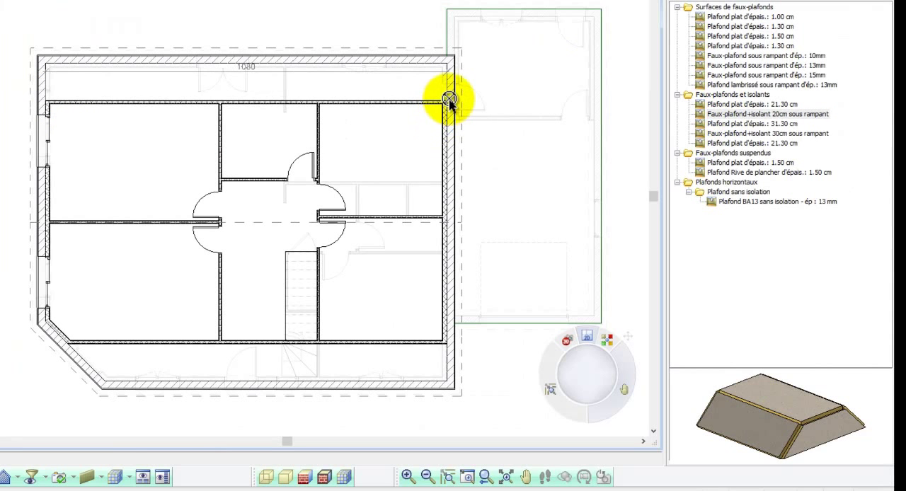
{"action": "left_click", "coordinate": [451, 126]}
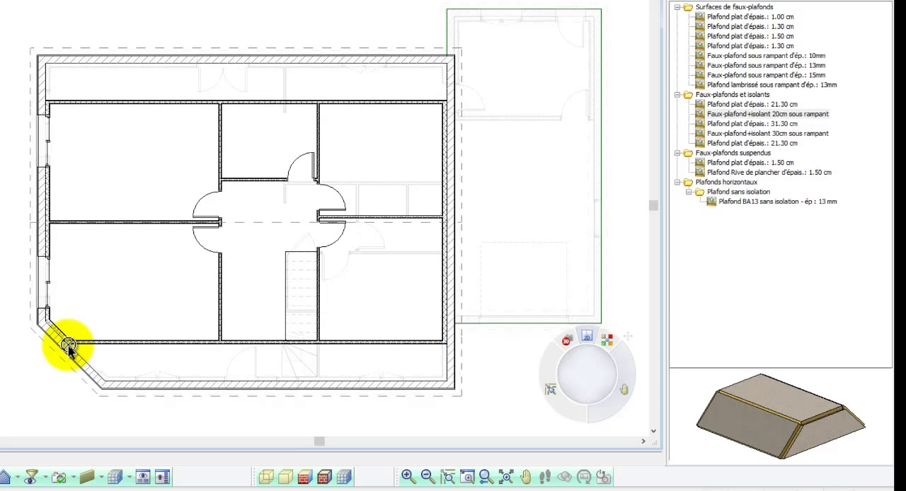
{"action": "right_click", "coordinate": [46, 324]}
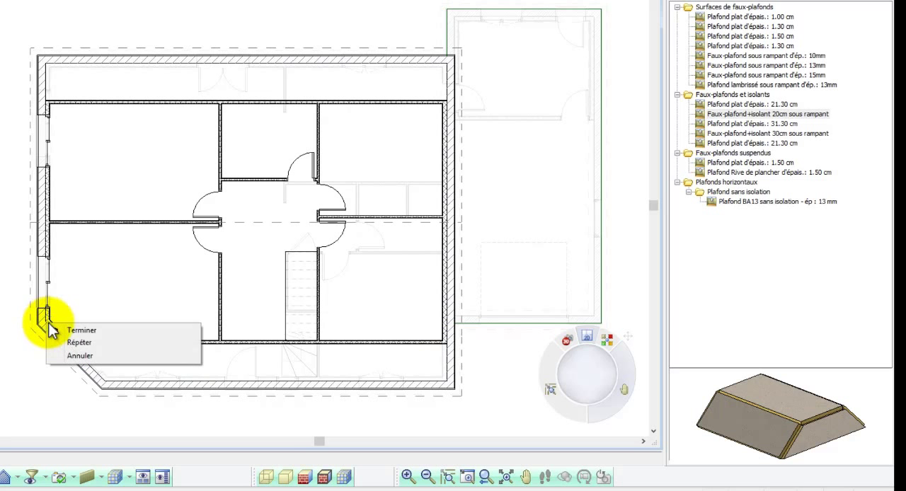
{"action": "left_click", "coordinate": [78, 326]}
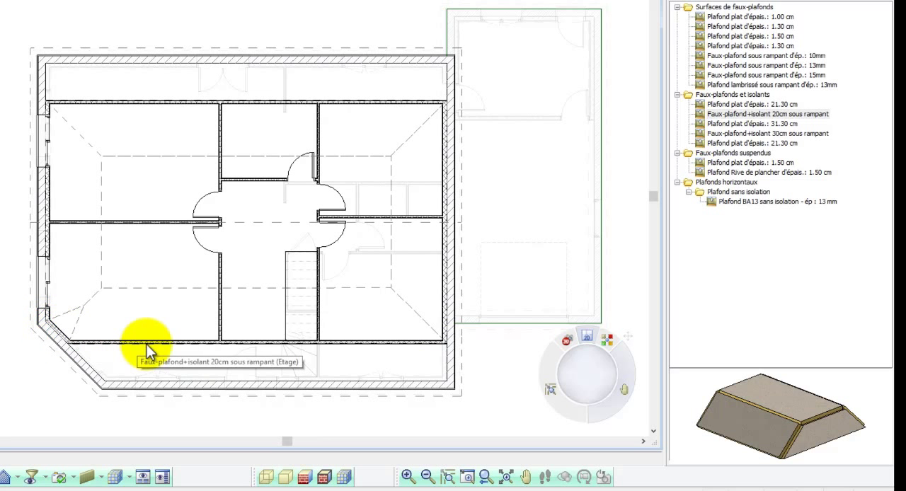
Step: Set the upper-floor ceiling's vertical level to 120 with the Elever command
{"action": "left_click", "coordinate": [262, 289]}
{"action": "right_click", "coordinate": [262, 289]}
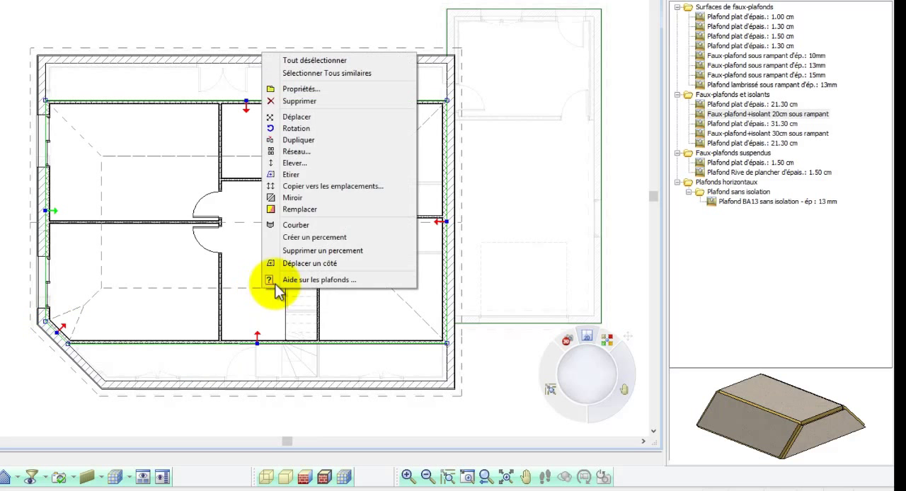
{"action": "left_click", "coordinate": [311, 164]}
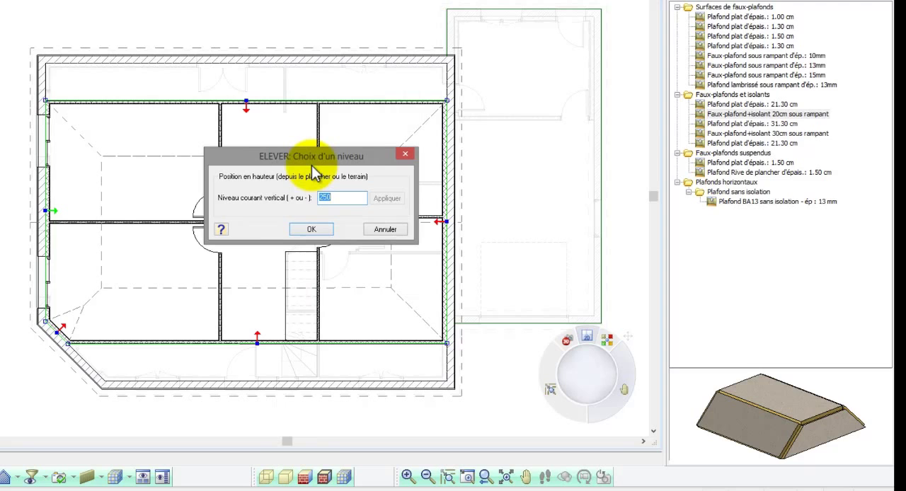
{"action": "type", "text": "120"}
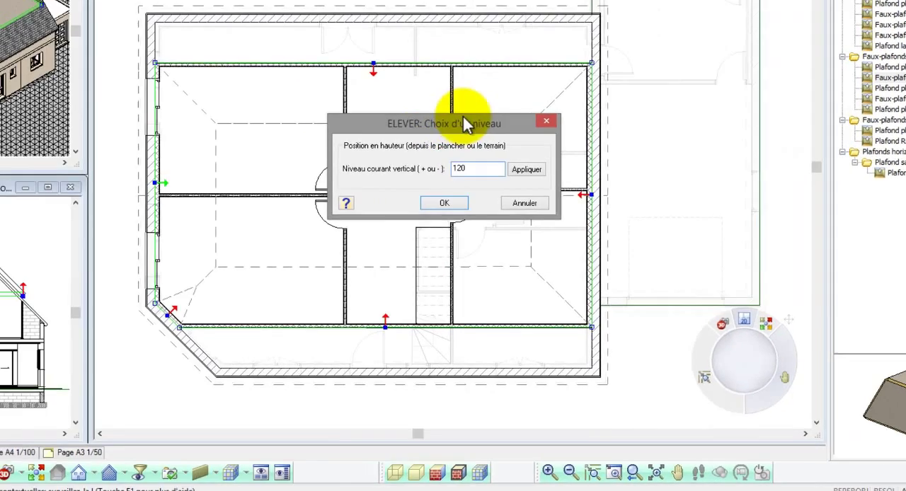
{"action": "left_click", "coordinate": [526, 170]}
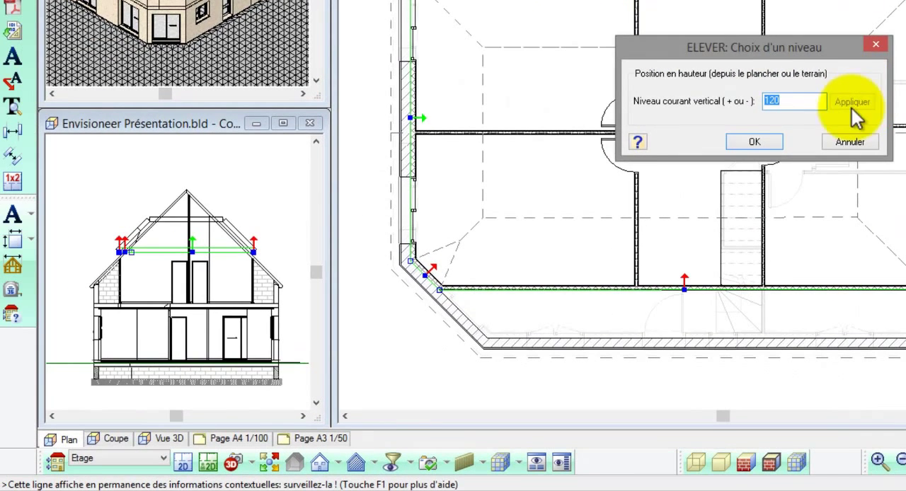
{"action": "left_click", "coordinate": [772, 142]}
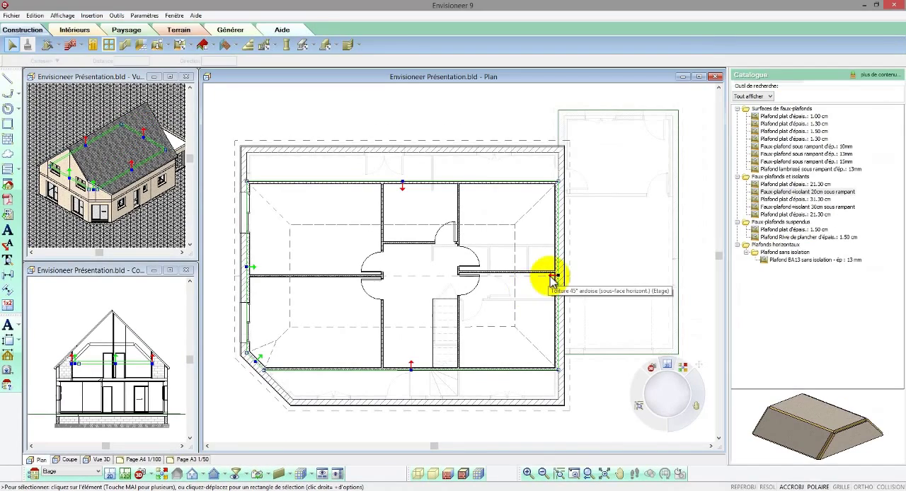
Step: Set the side profile type to coupé for the upper-floor ceiling's two short sides and its chamfered corner side
{"action": "right_click", "coordinate": [255, 273]}
{"action": "left_click", "coordinate": [262, 290]}
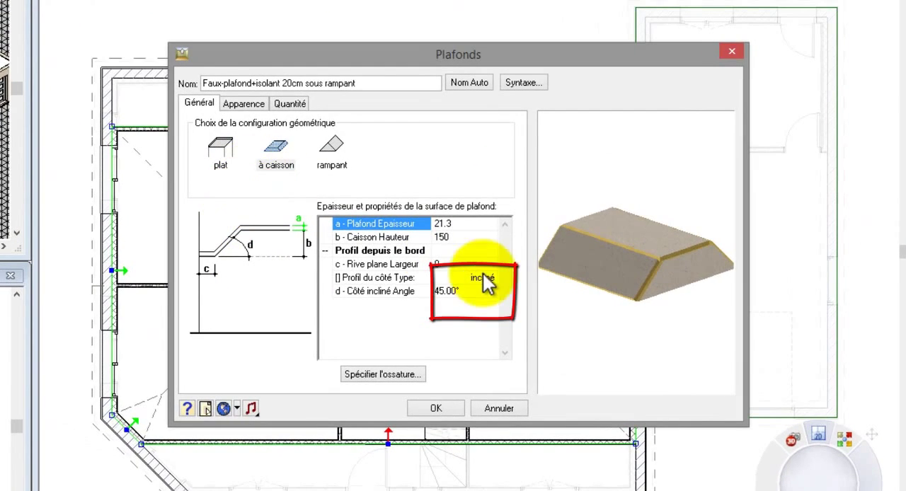
{"action": "left_click", "coordinate": [499, 288]}
{"action": "left_click", "coordinate": [448, 300]}
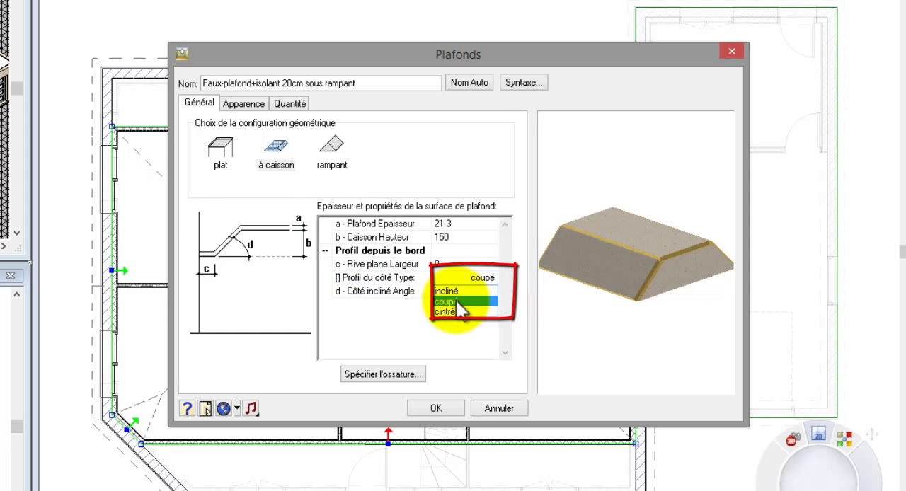
{"action": "mouse_move", "coordinate": [581, 321]}
{"action": "left_mouse_down"}
{"action": "mouse_move", "coordinate": [637, 279]}
{"action": "mouse_move", "coordinate": [667, 276]}
{"action": "left_mouse_up"}
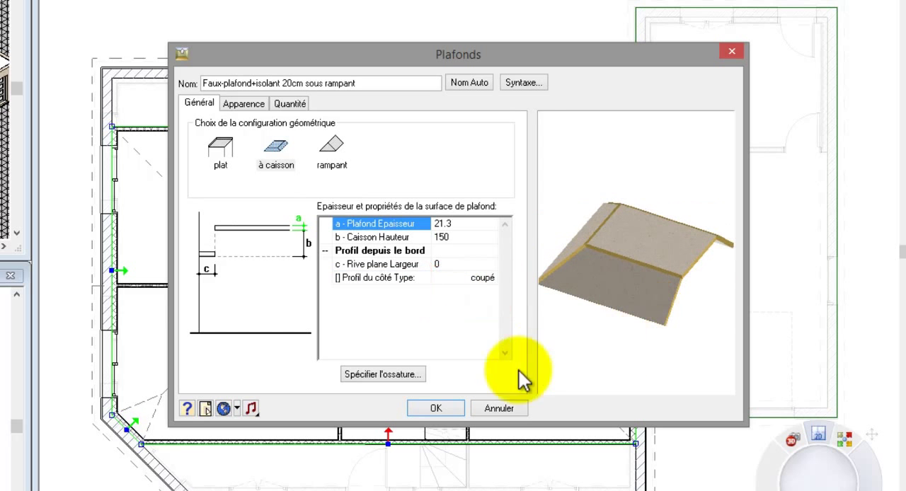
{"action": "left_click", "coordinate": [437, 408]}
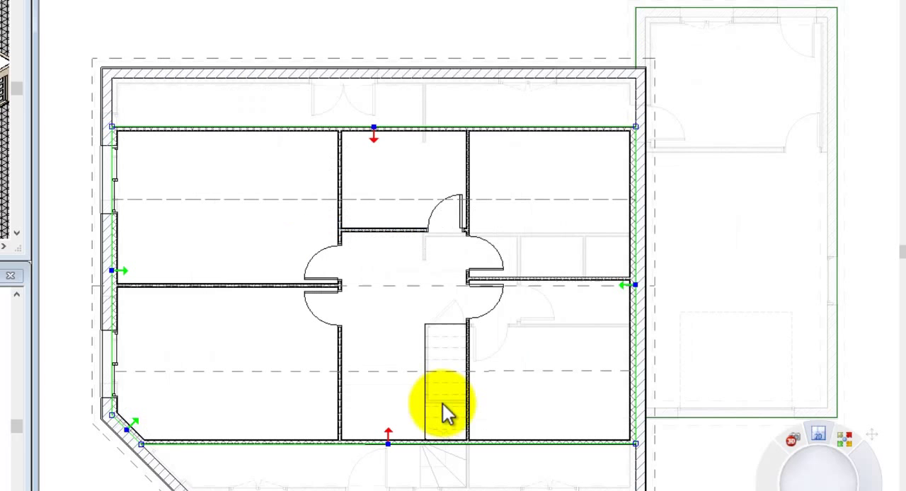
Step: Set the Caisson Hauteur to 130 for the two long sides of the upper-floor ceiling
{"action": "left_click", "coordinate": [382, 444]}
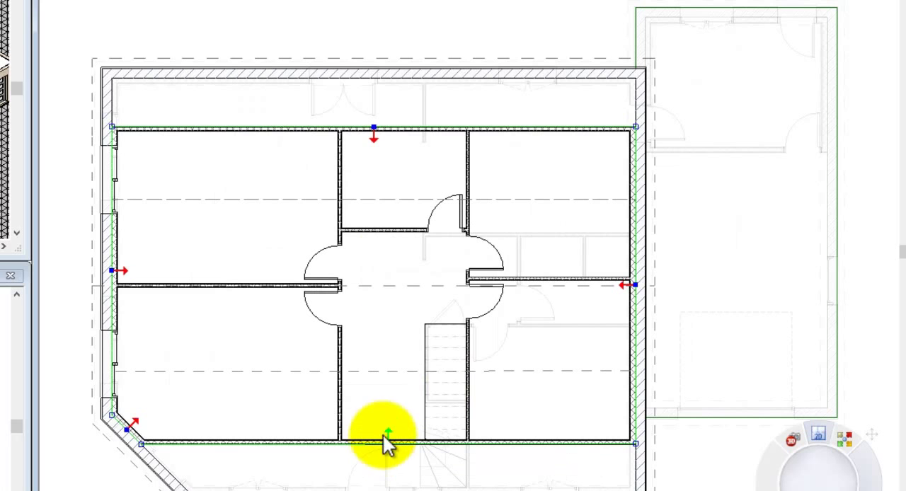
{"action": "right_click", "coordinate": [374, 139]}
{"action": "left_click", "coordinate": [400, 184]}
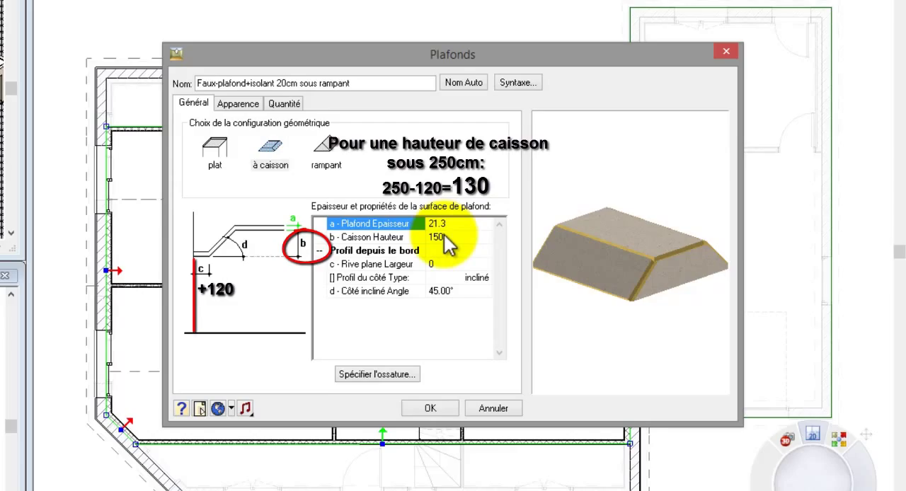
{"action": "left_click", "coordinate": [437, 237]}
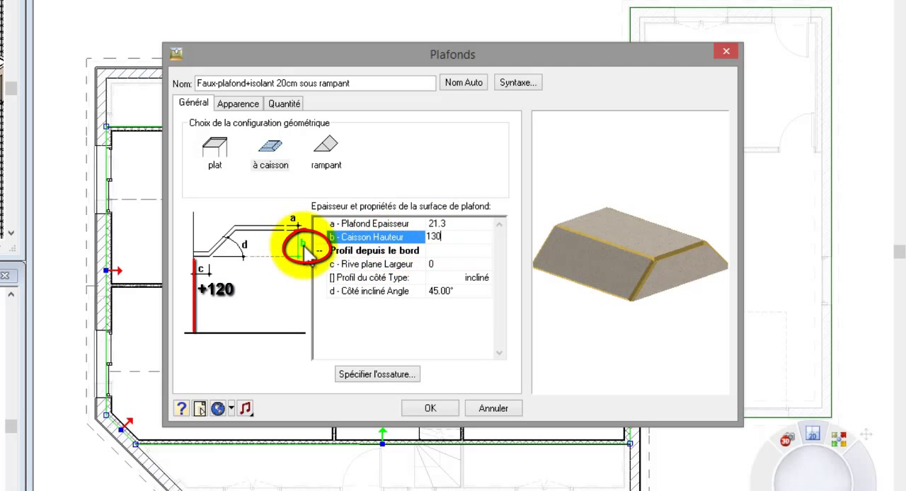
{"action": "left_click", "coordinate": [427, 409]}
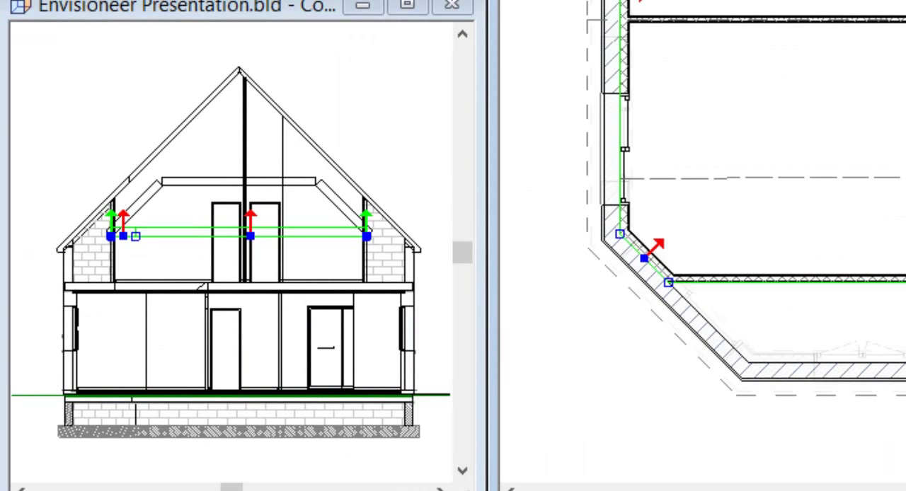
{"action": "key", "text": "Escape"}
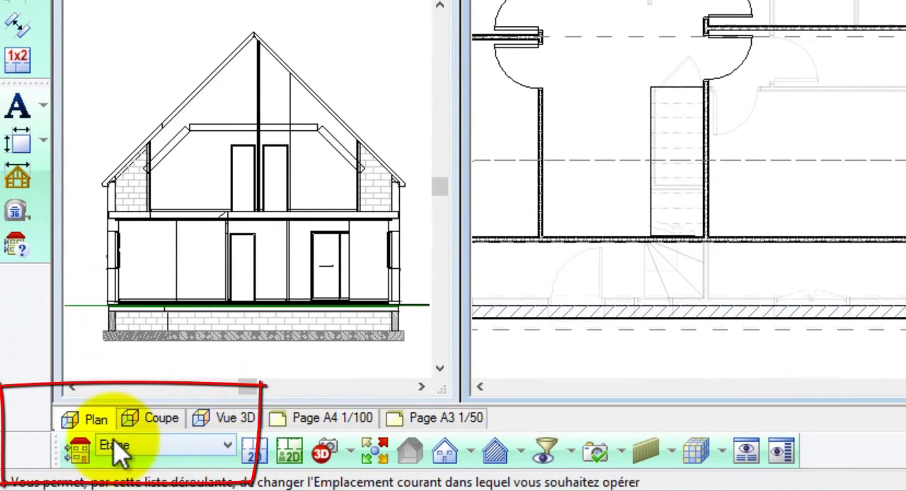
Step: Add a building location named Acrotère with its ground level at 275
{"action": "left_click", "coordinate": [49, 473]}
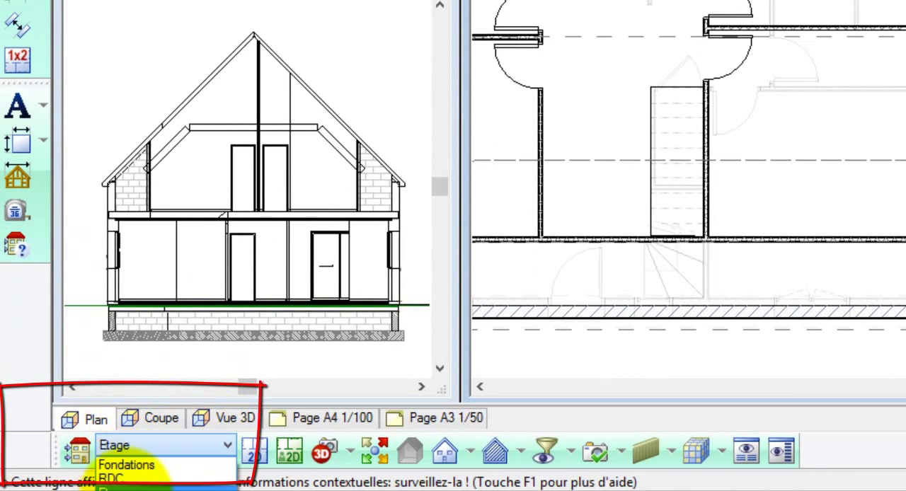
{"action": "left_click", "coordinate": [78, 451]}
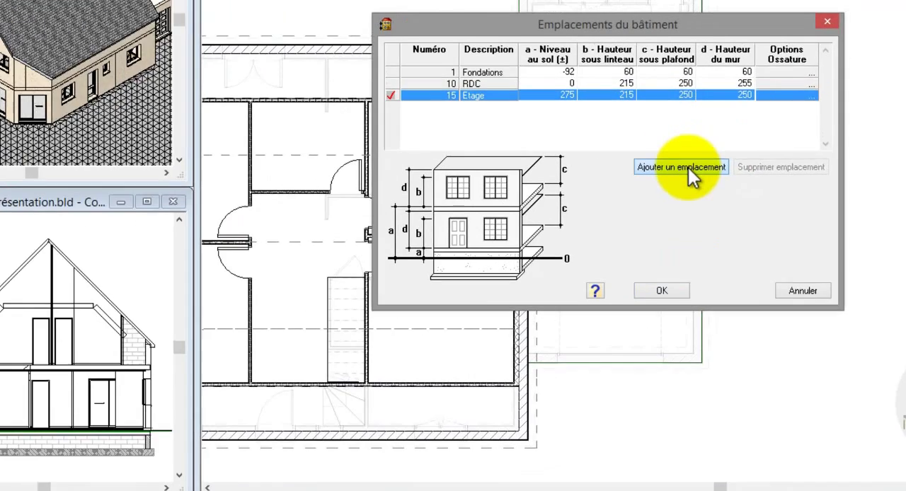
{"action": "left_click", "coordinate": [715, 149]}
{"action": "left_click", "coordinate": [552, 94]}
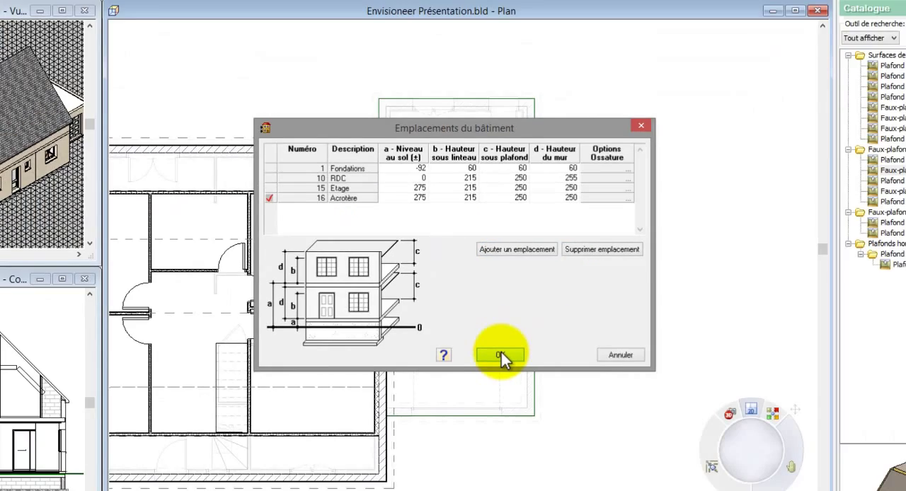
{"action": "left_click", "coordinate": [539, 436]}
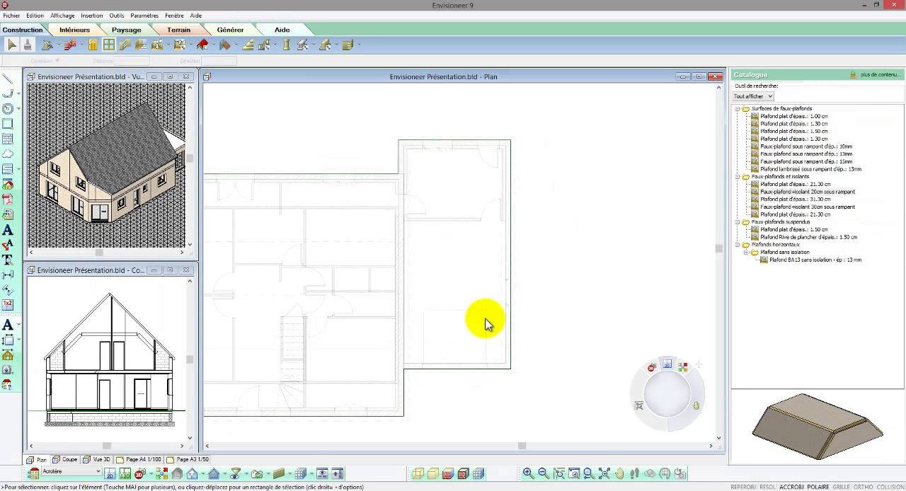
Step: Draw Mur maçonné enduit d'épais.: 22 cm walls around the garage wing's outer perimeter, starting and ending at the main house wall
{"action": "left_click", "coordinate": [71, 45]}
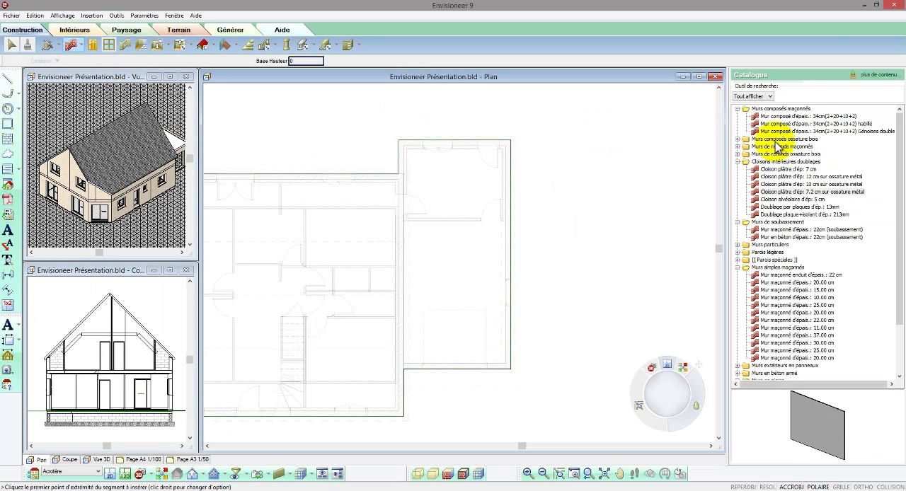
{"action": "left_click", "coordinate": [791, 275]}
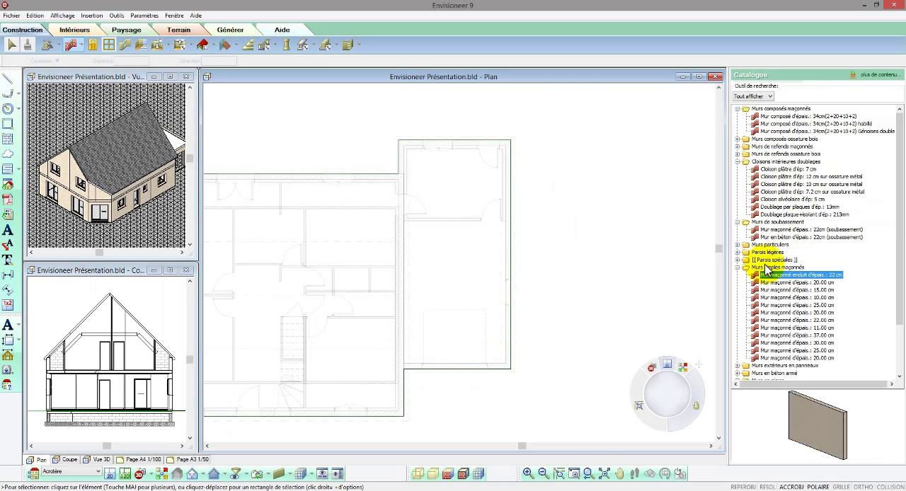
{"action": "left_click", "coordinate": [401, 175]}
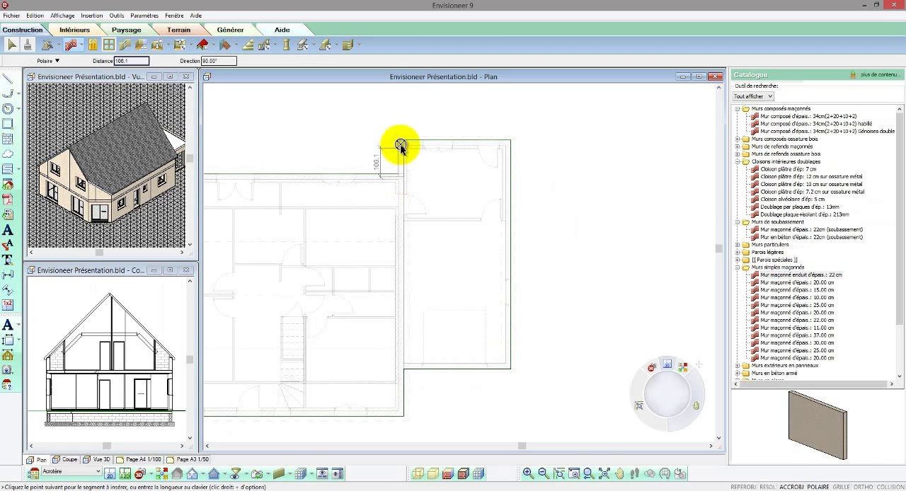
{"action": "left_click", "coordinate": [401, 144]}
{"action": "left_click", "coordinate": [509, 142]}
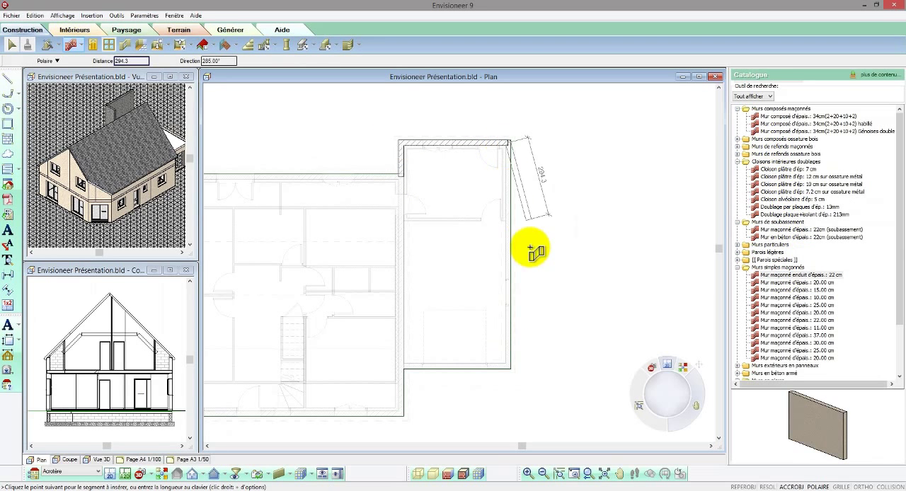
{"action": "left_click", "coordinate": [508, 366]}
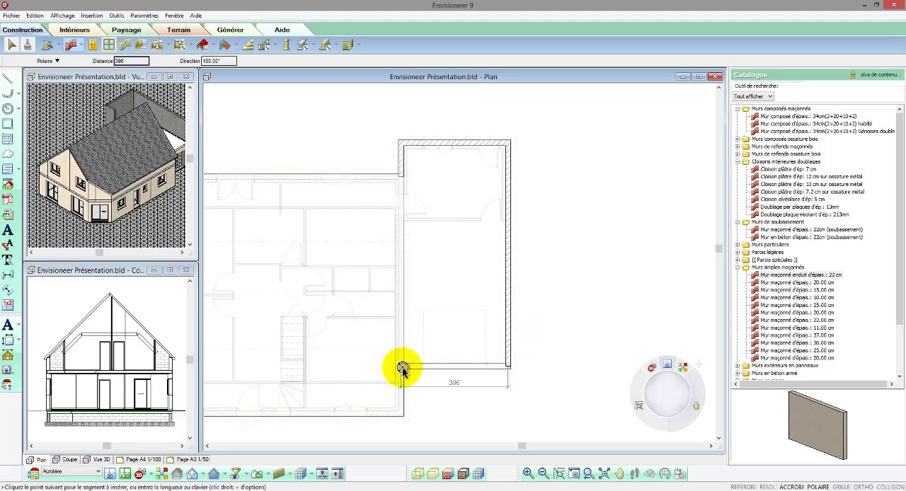
{"action": "right_click", "coordinate": [402, 369]}
{"action": "left_click", "coordinate": [415, 374]}
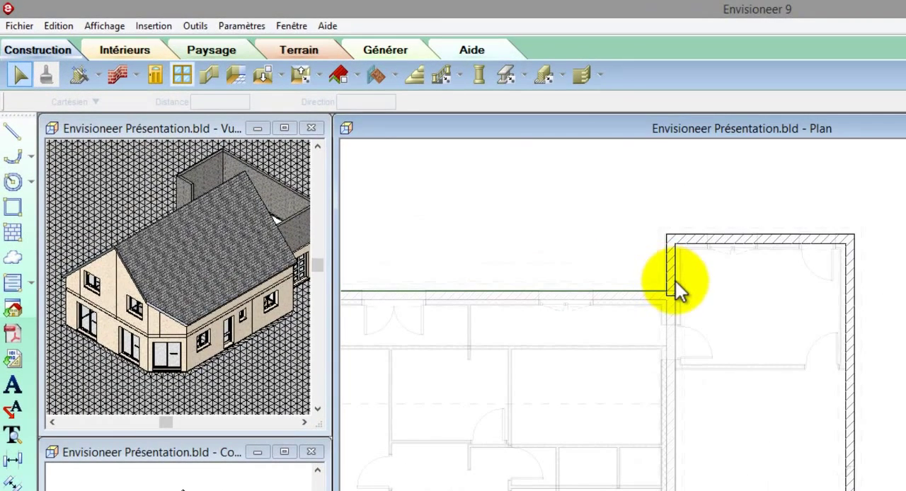
Step: Select all the similar parapet walls and force both their left and right interior faces to be exterior faces
{"action": "right_click", "coordinate": [674, 284]}
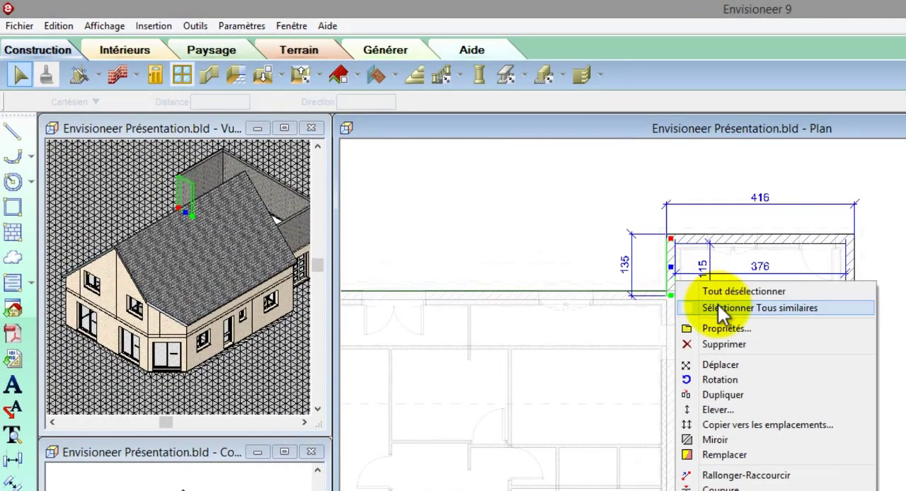
{"action": "left_click", "coordinate": [717, 306]}
{"action": "right_click", "coordinate": [719, 310]}
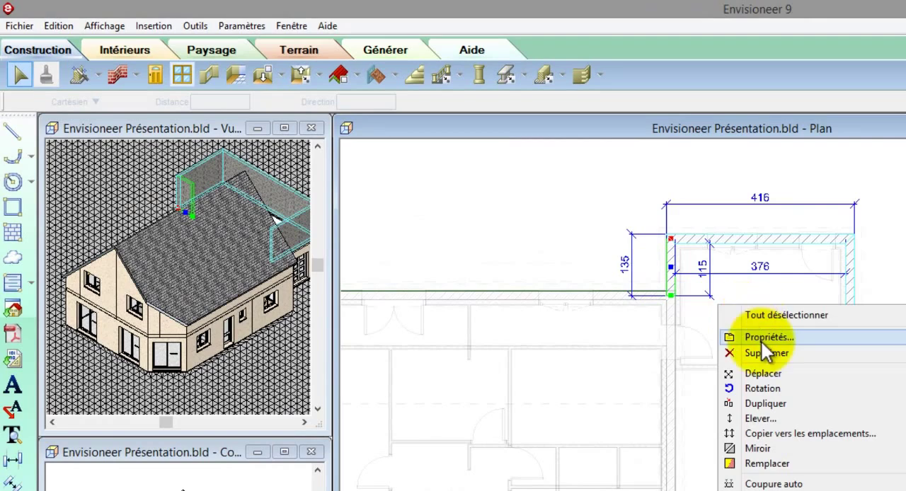
{"action": "left_click", "coordinate": [761, 341]}
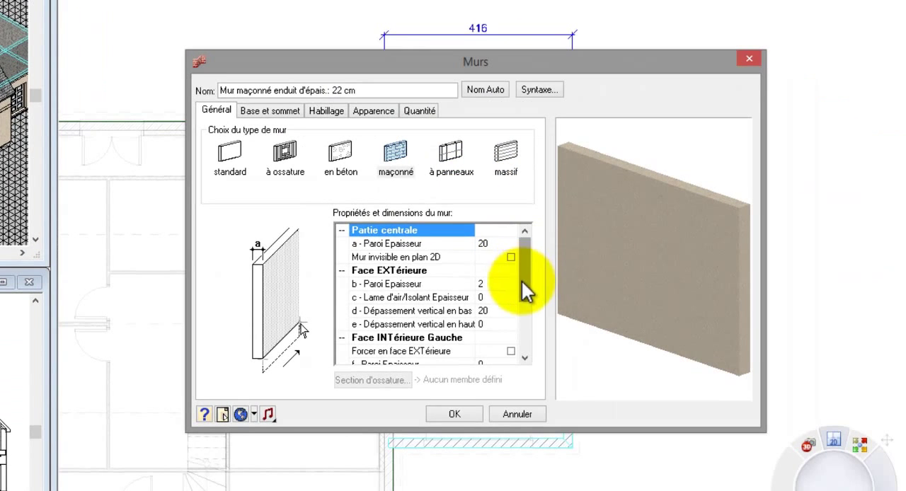
{"action": "left_click_drag", "start_coordinate": [521, 281], "coordinate": [524, 353]}
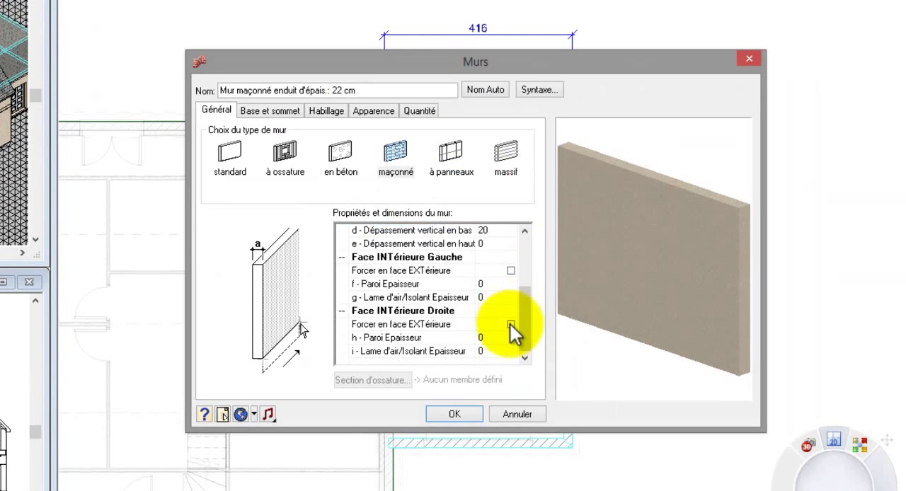
{"action": "left_click", "coordinate": [510, 324]}
{"action": "left_click", "coordinate": [511, 299]}
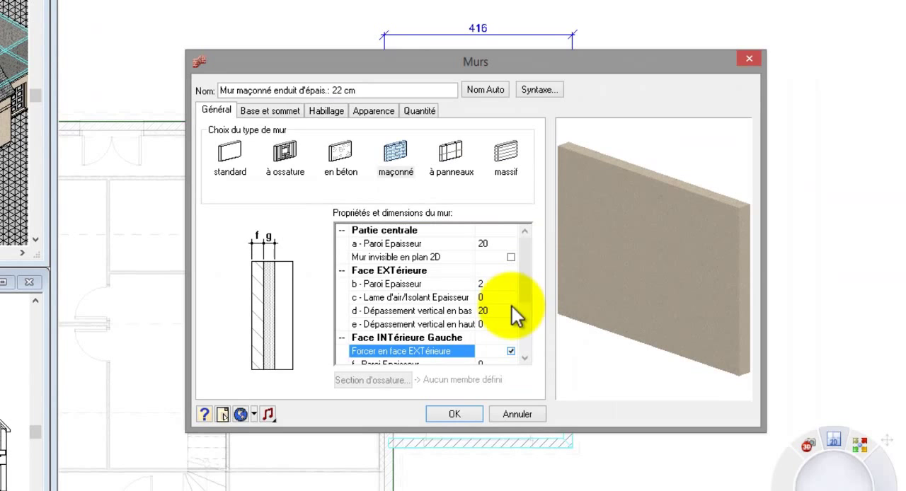
{"action": "left_click", "coordinate": [476, 413]}
Step: Move the house-side end of the short parapet wall so it stops on the outer face of the main house wall
{"action": "scroll", "coordinate": [391, 108], "scroll_direction": "up", "scroll_amount": 2}
{"action": "scroll", "coordinate": [391, 108], "scroll_direction": "up", "scroll_amount": 3}
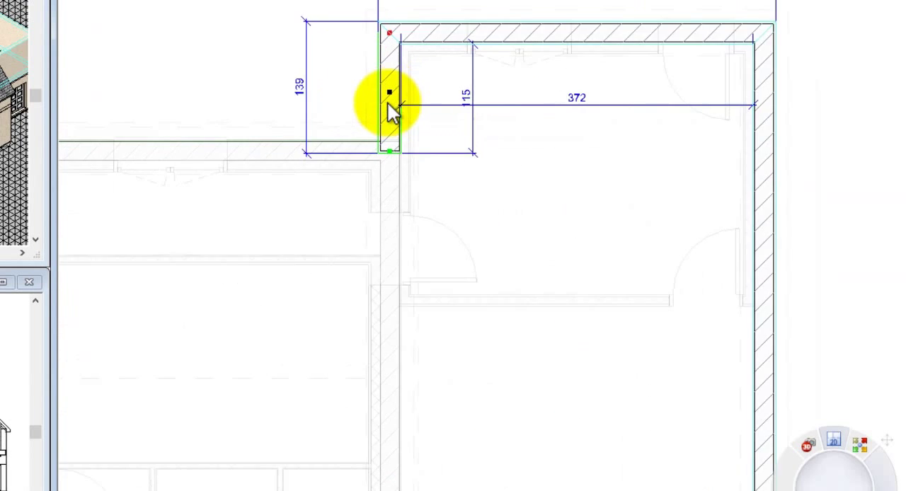
{"action": "left_click_drag", "start_coordinate": [393, 192], "coordinate": [412, 173]}
{"action": "left_click", "coordinate": [449, 148]}
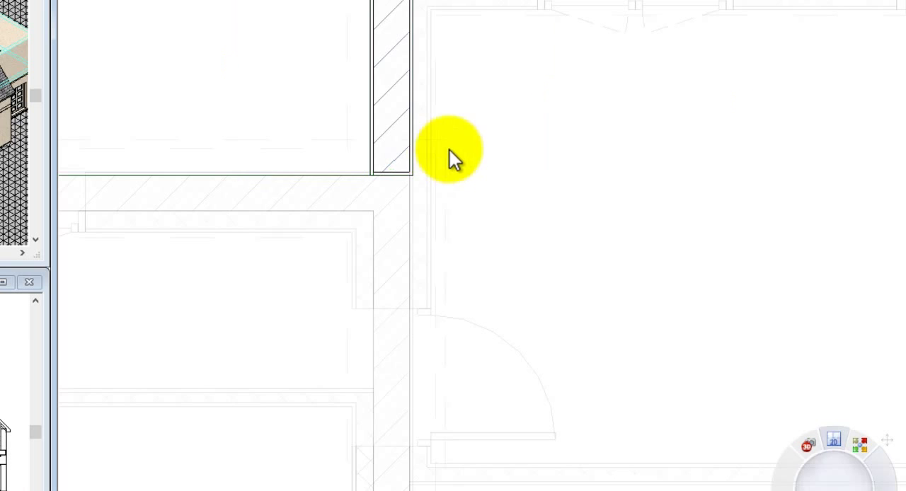
Step: Shorten the parapet wall over the garage door so its house-side end stops on the outer face of the main house wall
{"action": "scroll", "coordinate": [402, 64], "scroll_direction": "down", "scroll_amount": 3}
{"action": "scroll", "coordinate": [403, 67], "scroll_direction": "down", "scroll_amount": 4}
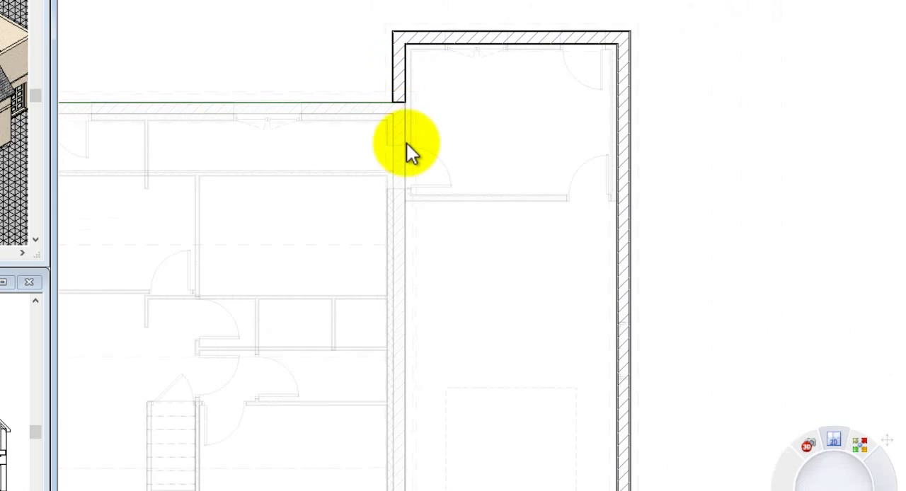
{"action": "scroll", "coordinate": [416, 490], "scroll_direction": "up", "scroll_amount": 5}
{"action": "left_click", "coordinate": [397, 486]}
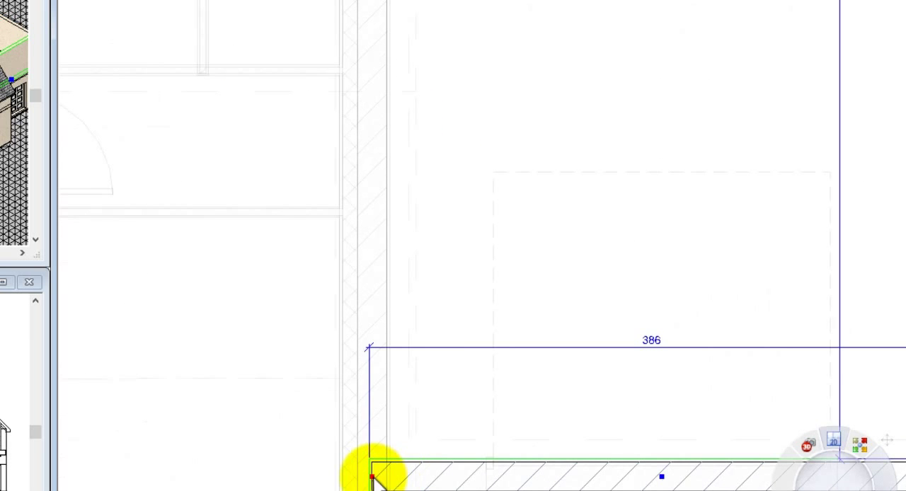
{"action": "left_click_drag", "start_coordinate": [371, 479], "coordinate": [381, 481]}
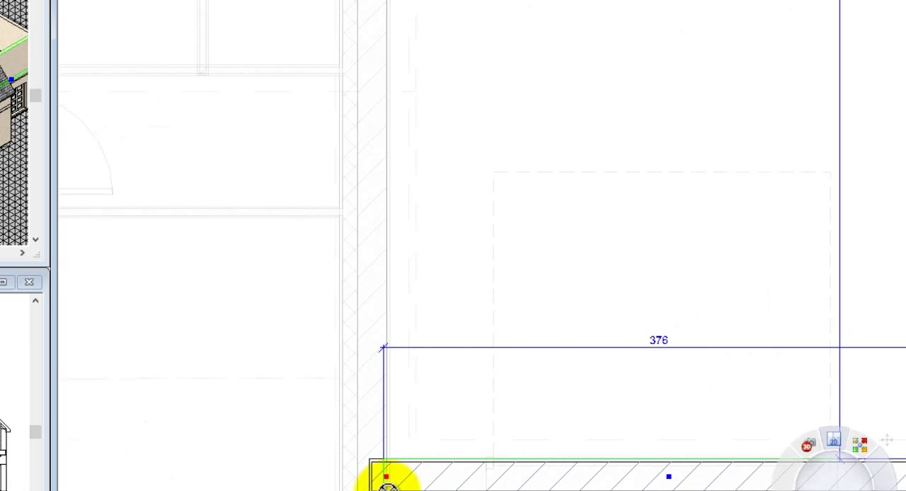
{"action": "scroll", "coordinate": [388, 480], "scroll_direction": "down", "scroll_amount": 5}
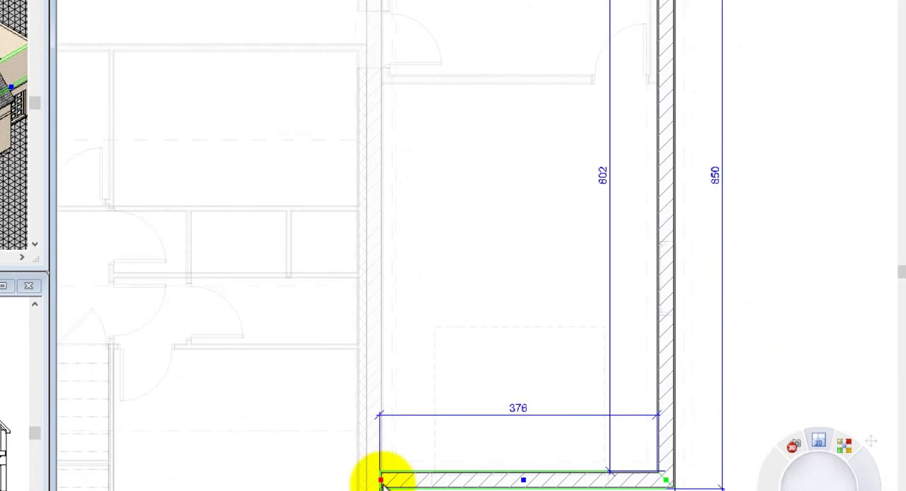
Step: Give all the similar parapet walls a Niveau réel top with a fixed height of 40
{"action": "right_click", "coordinate": [431, 283]}
{"action": "left_click", "coordinate": [440, 305]}
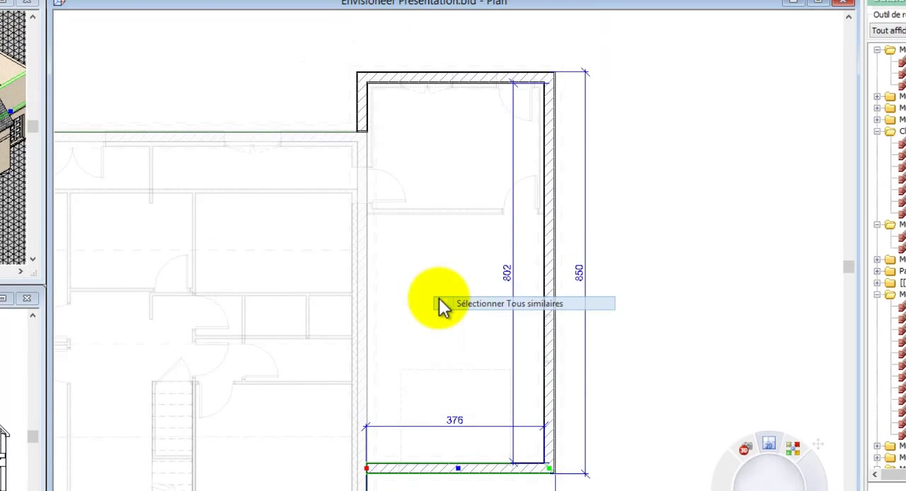
{"action": "right_click", "coordinate": [439, 298]}
{"action": "left_click", "coordinate": [461, 328]}
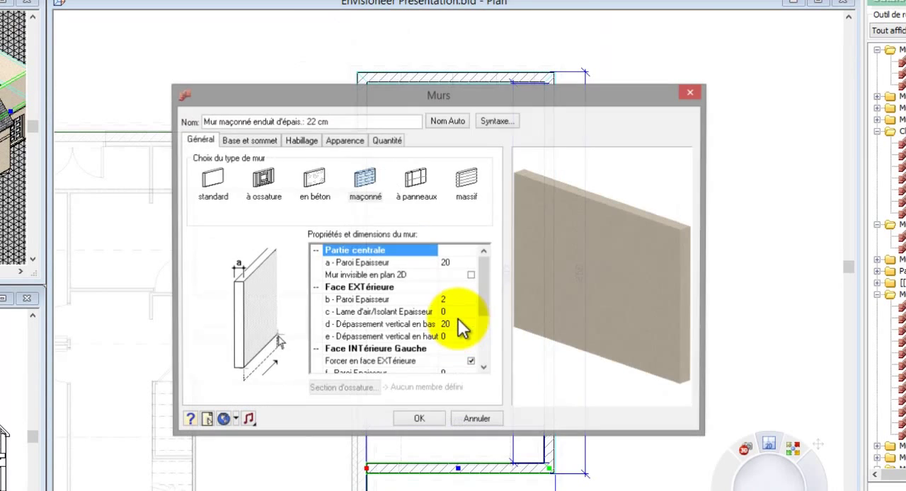
{"action": "left_click", "coordinate": [249, 139]}
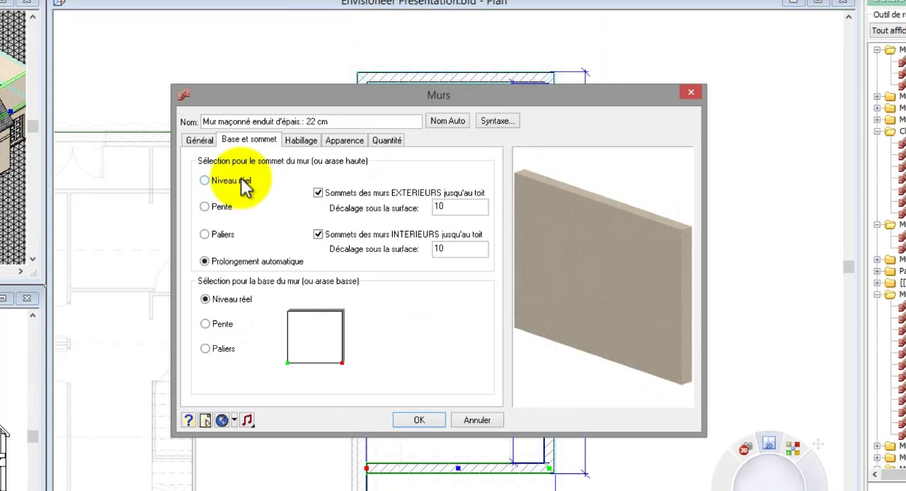
{"action": "left_click", "coordinate": [242, 178]}
{"action": "double_click", "coordinate": [451, 206]}
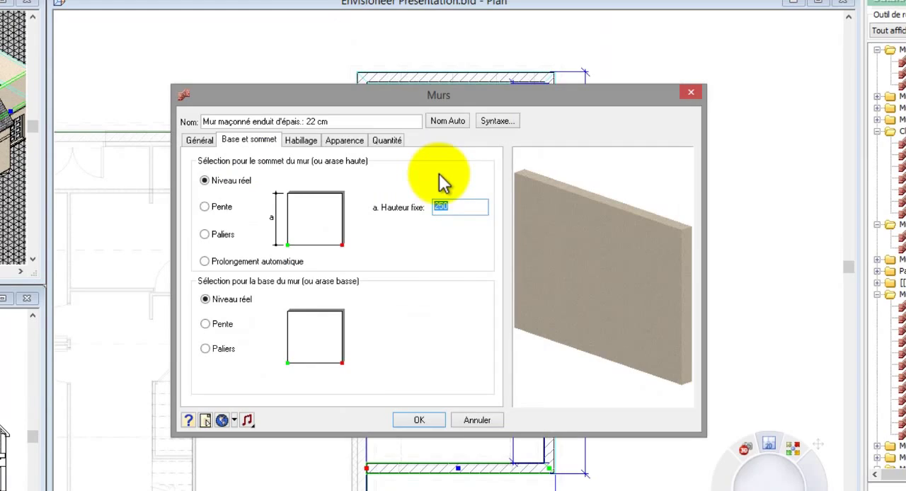
{"action": "type", "text": "40"}
{"action": "left_click", "coordinate": [420, 420]}
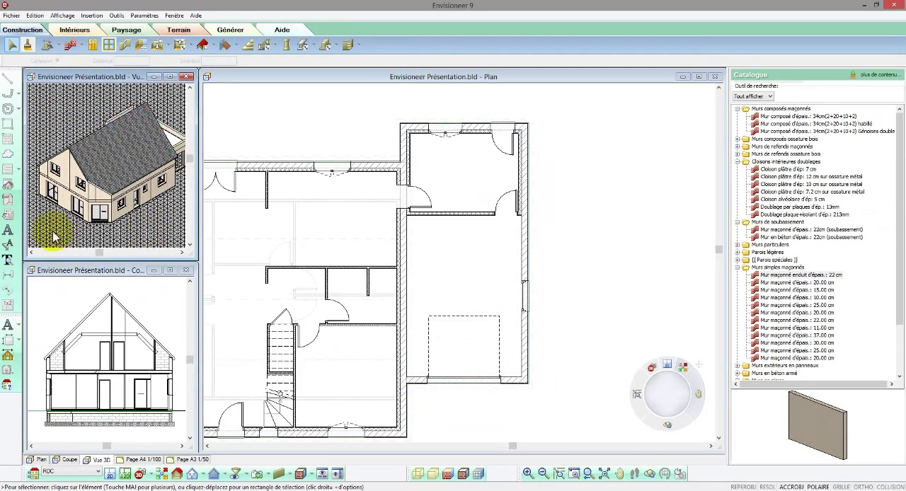
Step: Show the 3D view from the rear garage-side isometric angle, in a shaded display with edges and material patterns
{"action": "left_click", "coordinate": [177, 474]}
{"action": "left_click", "coordinate": [472, 224]}
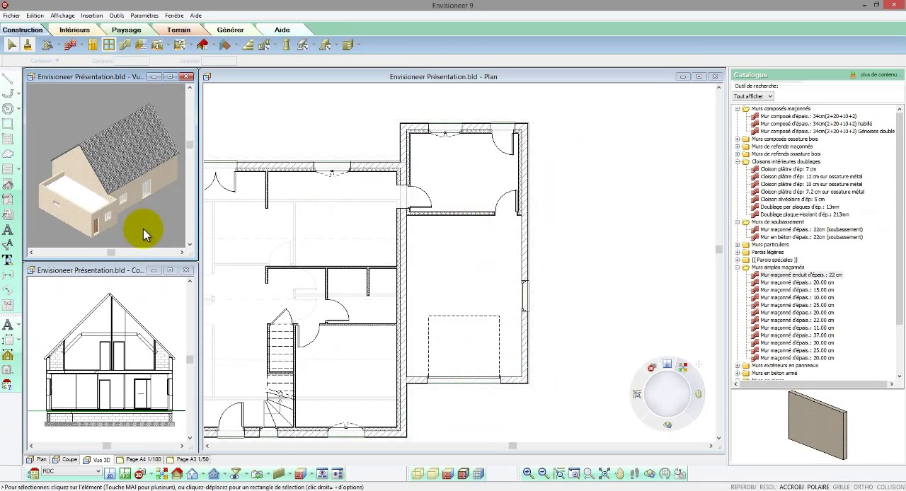
{"action": "left_click", "coordinate": [463, 474]}
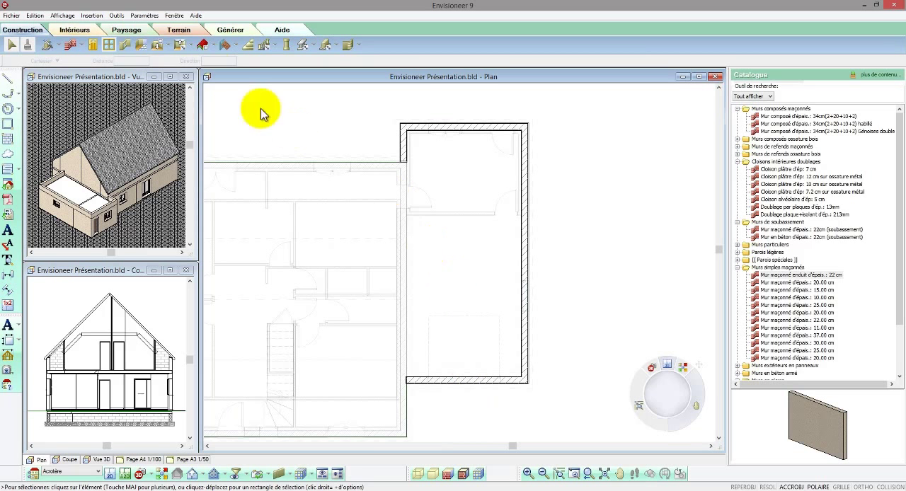
Step: Insert a 20.00 cm slab floor by points around the outer faces of the parapet walls and along the house wall
{"action": "left_click", "coordinate": [180, 49]}
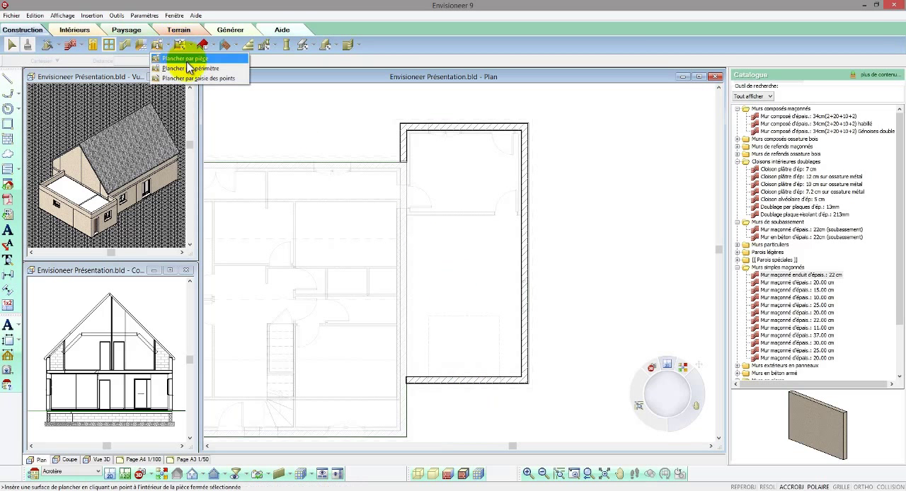
{"action": "left_click", "coordinate": [178, 78]}
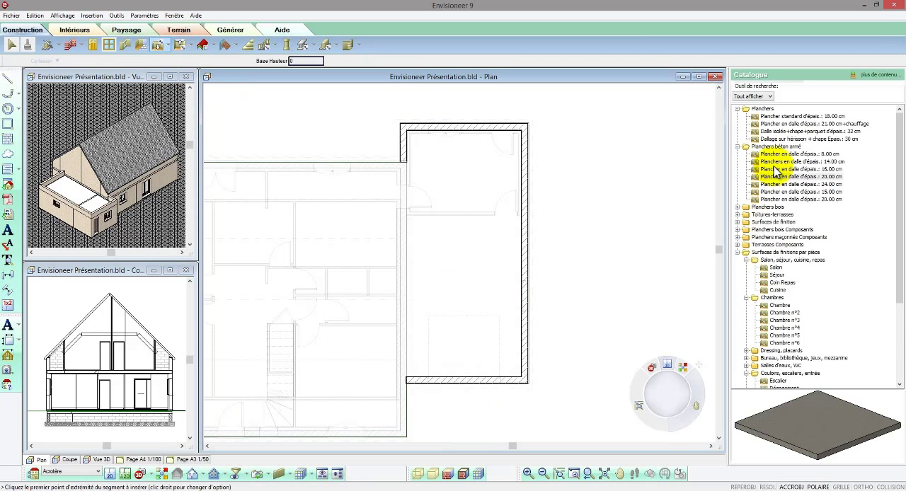
{"action": "key", "text": "Escape"}
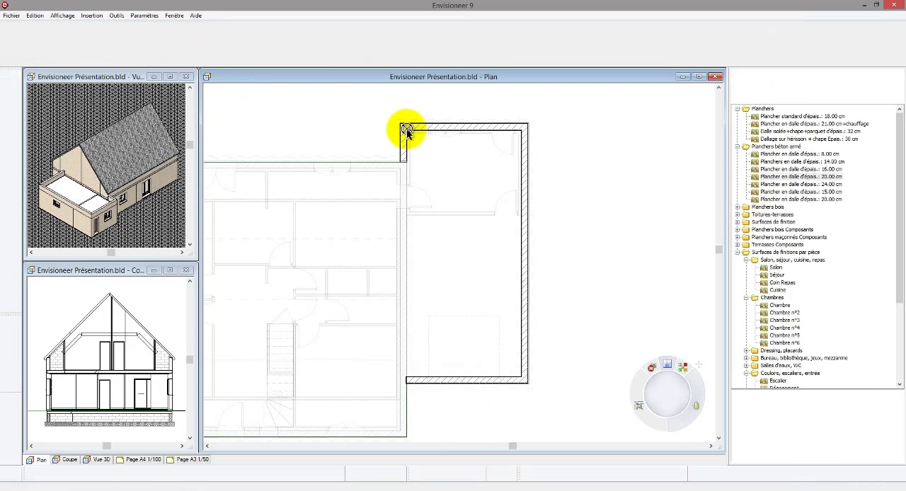
{"action": "left_click", "coordinate": [401, 124]}
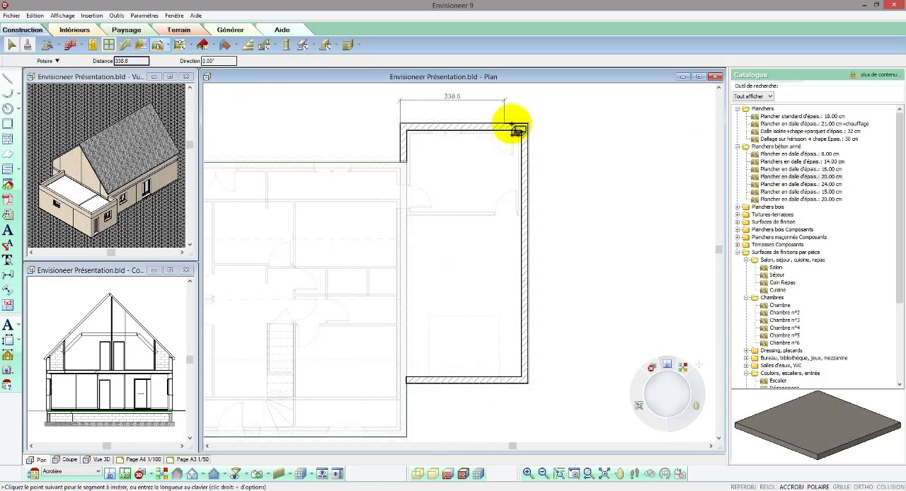
{"action": "left_click", "coordinate": [528, 124]}
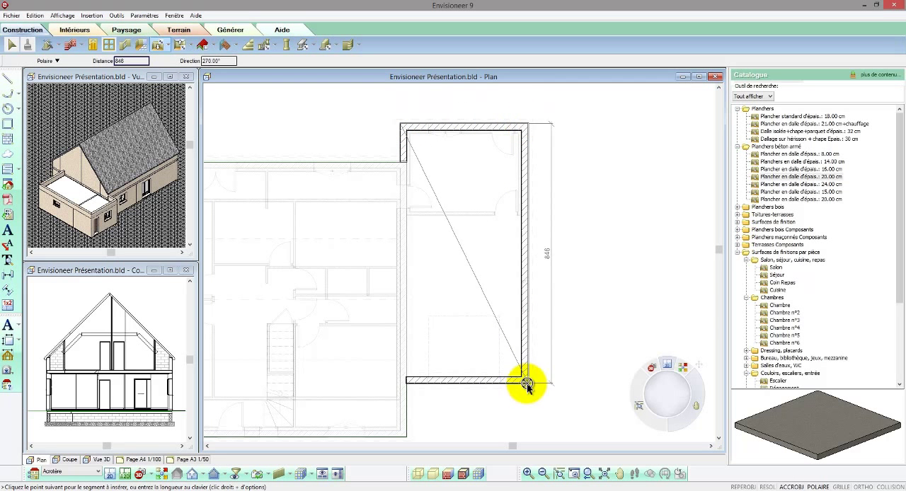
{"action": "left_click", "coordinate": [526, 381]}
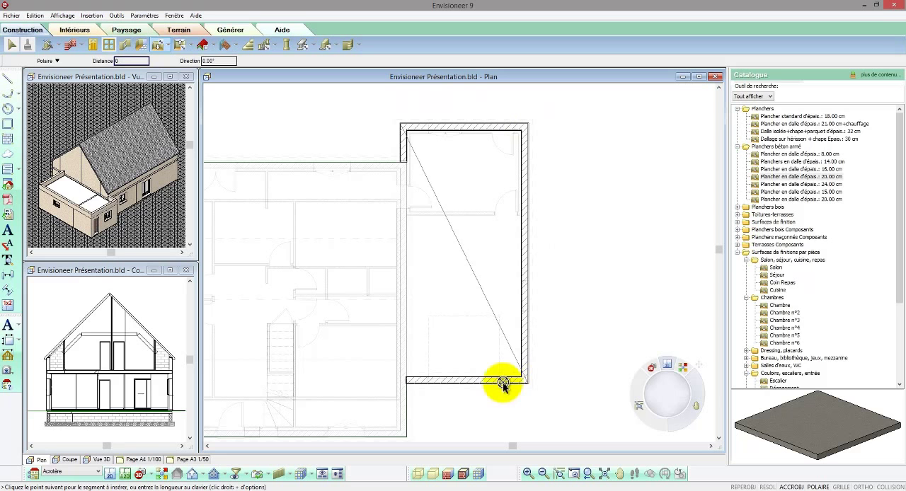
{"action": "left_click", "coordinate": [407, 382]}
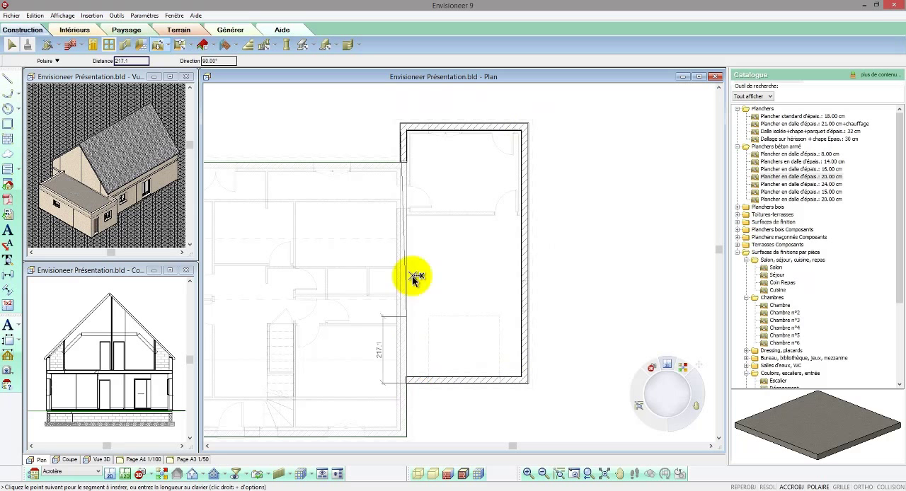
{"action": "right_click", "coordinate": [400, 164]}
{"action": "left_click", "coordinate": [413, 172]}
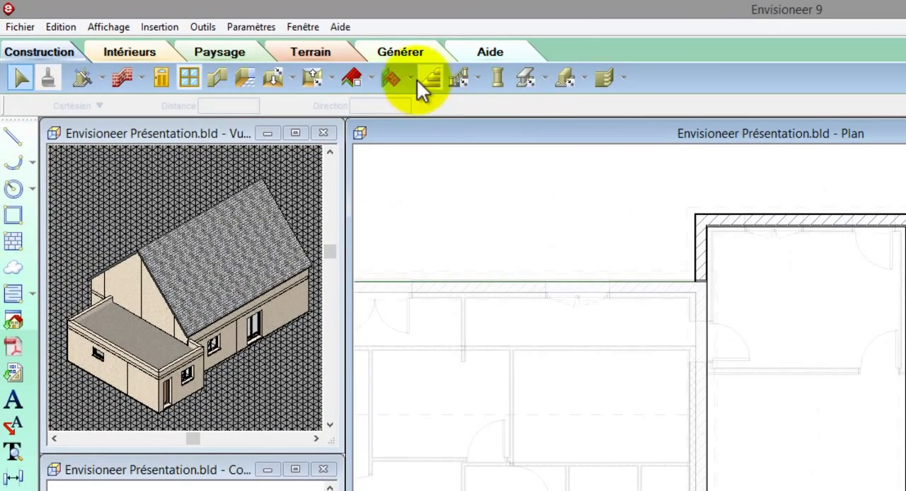
Step: Outline an Etanchéité+isolant+gravillons ép: 10cm surface through the inner corners of the parapets above the garage wing, starting at the rear outer corner
{"action": "left_click", "coordinate": [410, 79]}
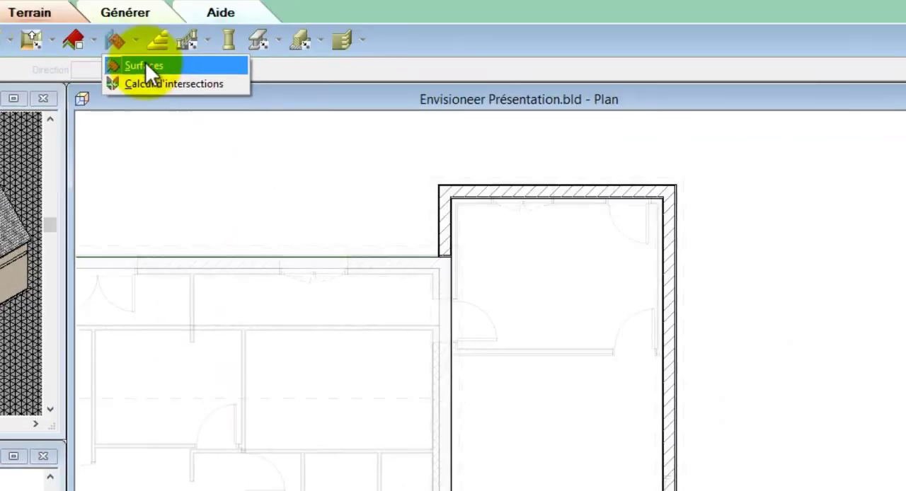
{"action": "left_click", "coordinate": [418, 101]}
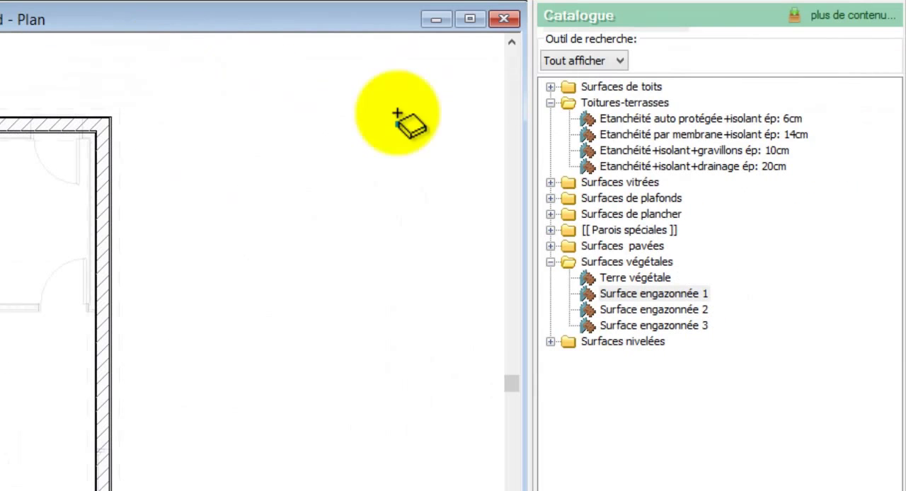
{"action": "left_click", "coordinate": [603, 126]}
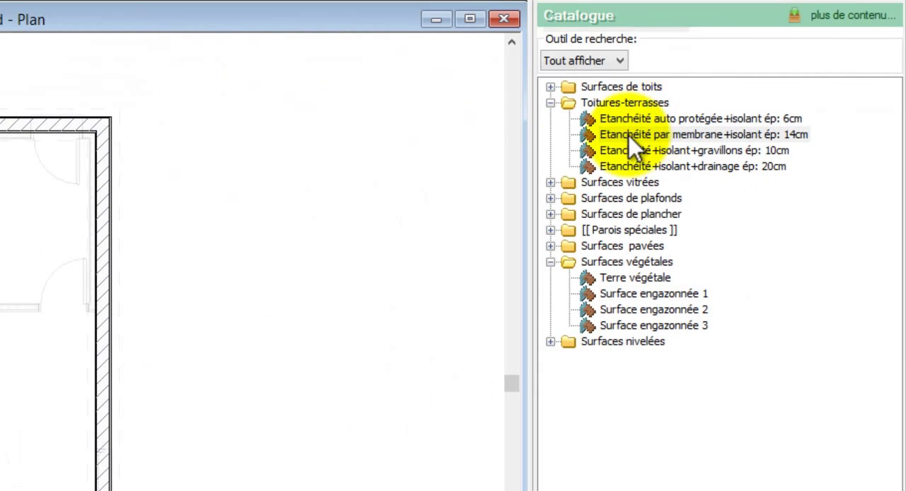
{"action": "left_click", "coordinate": [640, 152]}
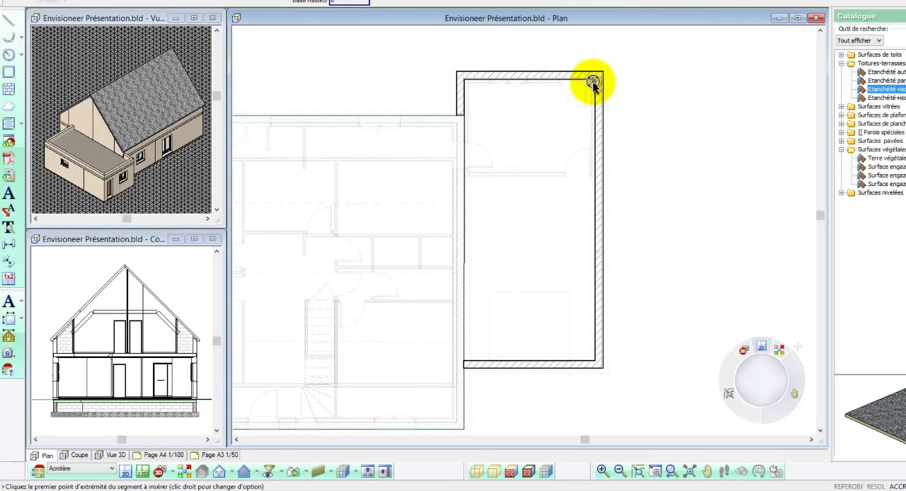
{"action": "left_click", "coordinate": [594, 77]}
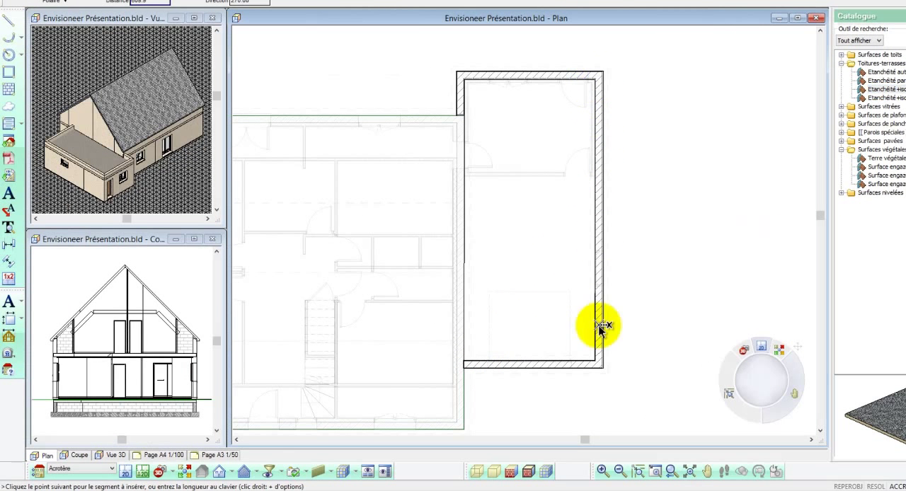
{"action": "left_click", "coordinate": [590, 361]}
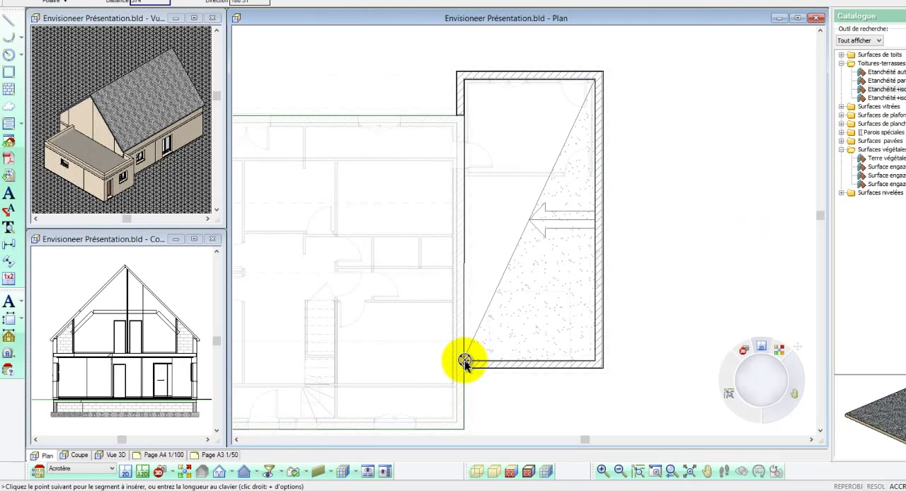
{"action": "left_click", "coordinate": [465, 362]}
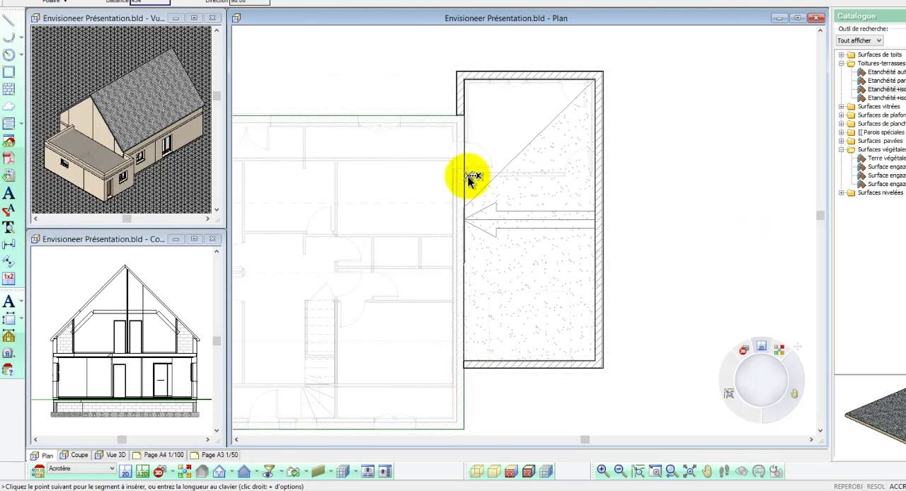
{"action": "right_click", "coordinate": [466, 80]}
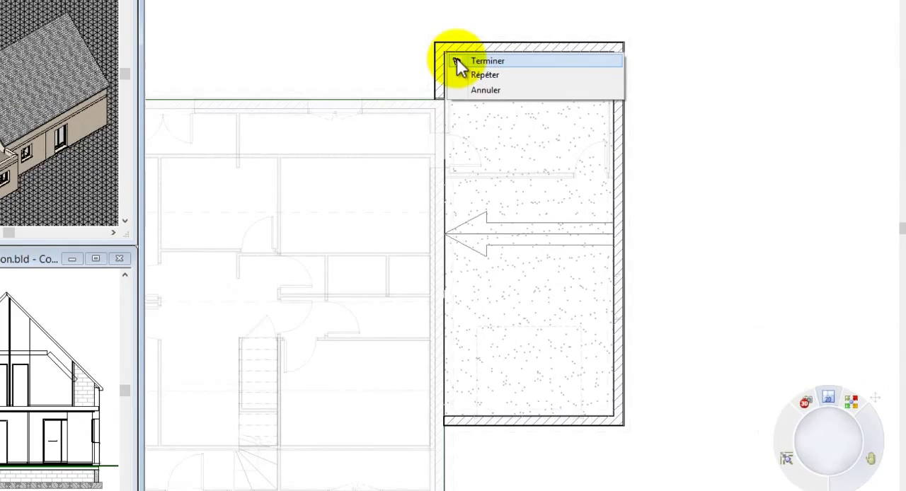
{"action": "left_click", "coordinate": [473, 83]}
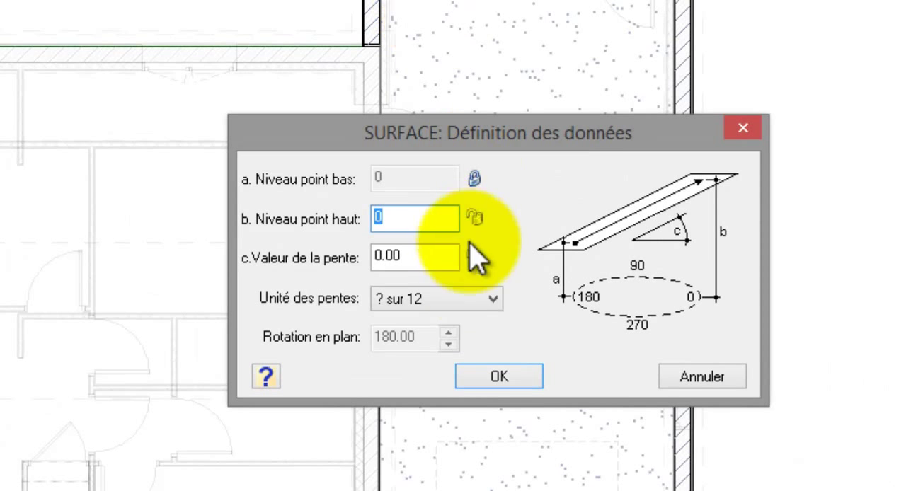
Step: Define the gravel surface with a locked slope of 1 in Pourcentage units and a low point level of 10
{"action": "left_click", "coordinate": [478, 300]}
{"action": "left_click", "coordinate": [473, 368]}
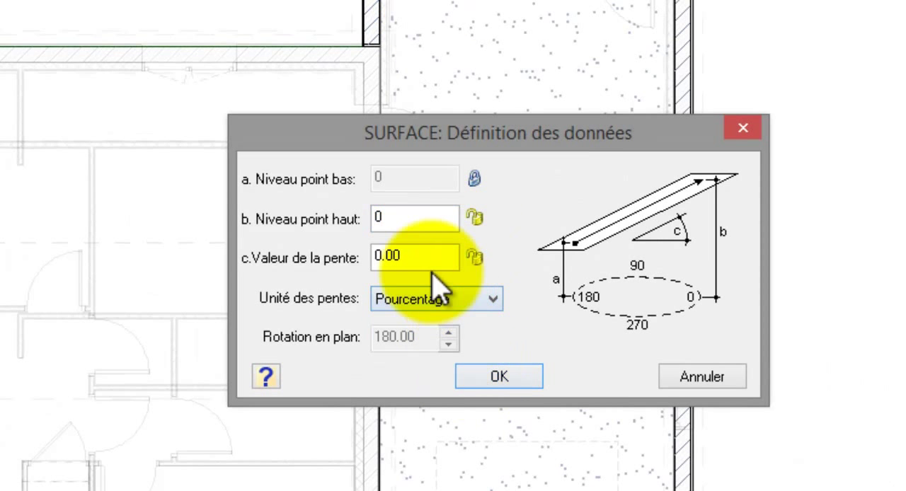
{"action": "left_click", "coordinate": [404, 259]}
{"action": "type", "text": "1"}
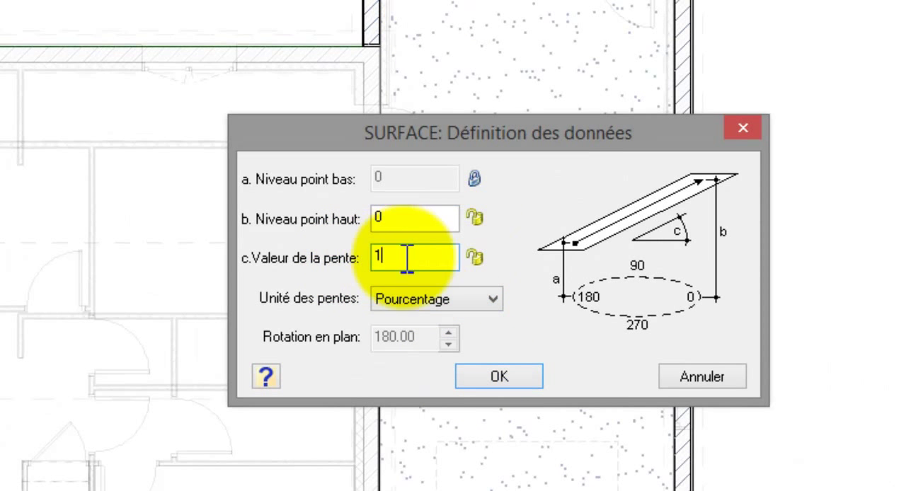
{"action": "left_click", "coordinate": [474, 257]}
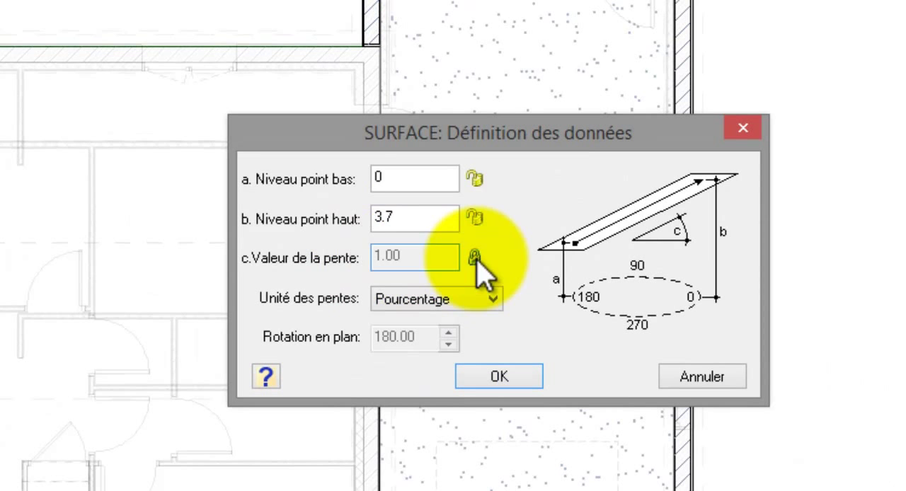
{"action": "double_click", "coordinate": [423, 177]}
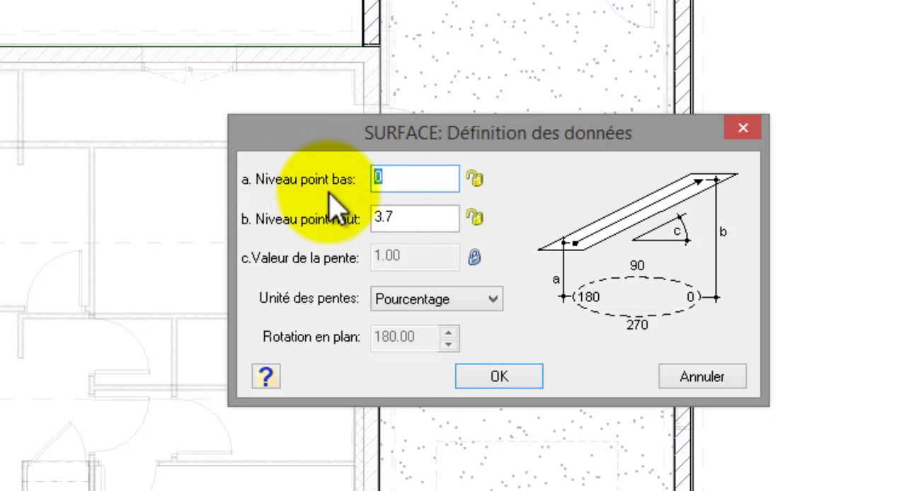
{"action": "type", "text": "10"}
{"action": "left_click", "coordinate": [496, 376]}
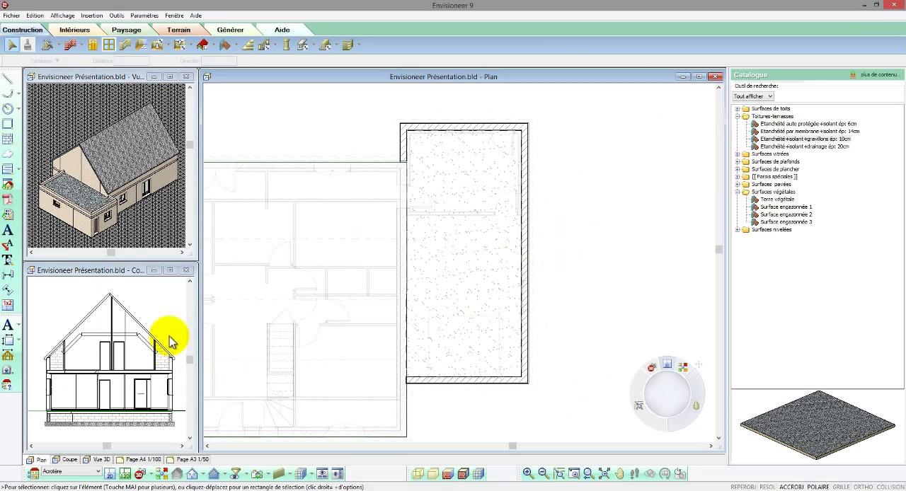
Step: Review the garage roof in the 3D and plan views, choosing the front garage-side isometric direction
{"action": "left_click", "coordinate": [142, 232]}
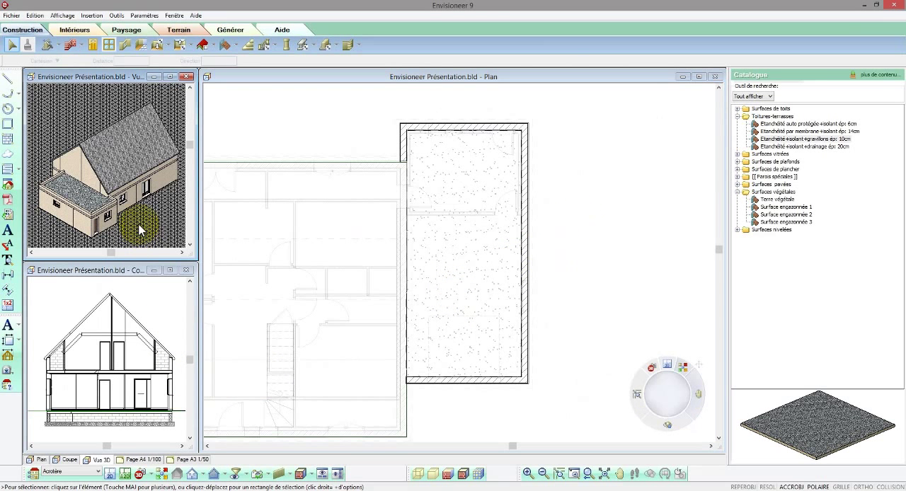
{"action": "left_click", "coordinate": [558, 216]}
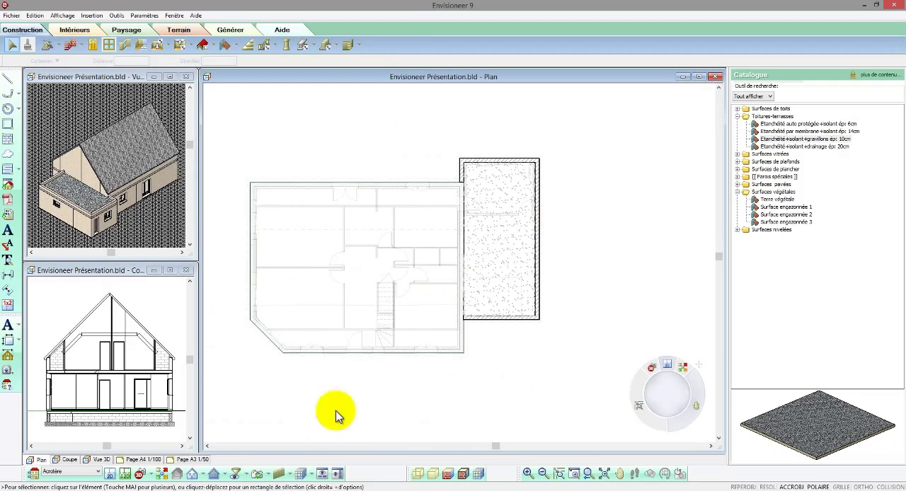
{"action": "left_click", "coordinate": [177, 473]}
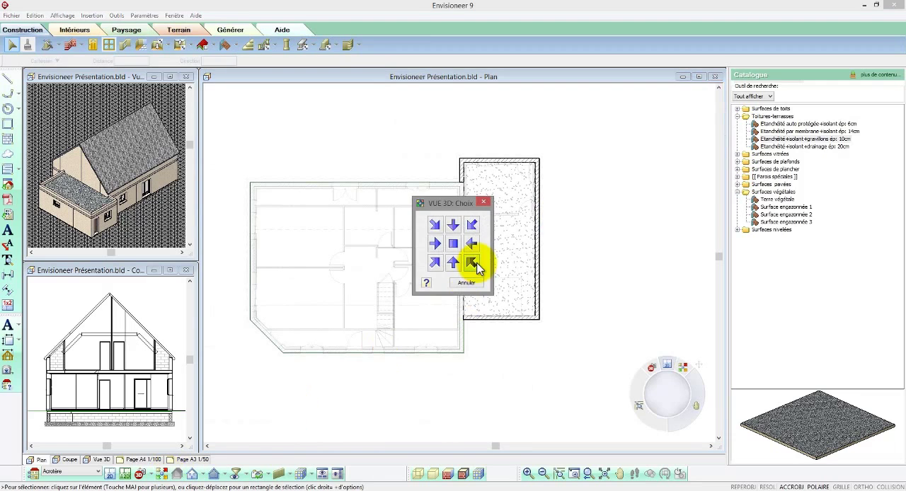
{"action": "left_click", "coordinate": [473, 264]}
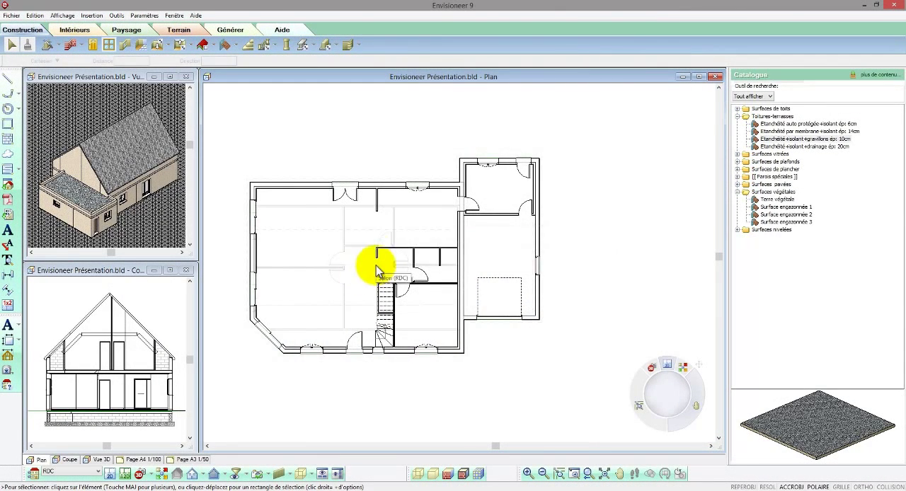
Step: Insert a rectangular 20.00 cm x 20.00 cm concrete column on the RDC level beside the free end of the short partition
{"action": "scroll", "coordinate": [375, 258], "scroll_direction": "up", "scroll_amount": 2}
{"action": "scroll", "coordinate": [375, 258], "scroll_direction": "up", "scroll_amount": 3}
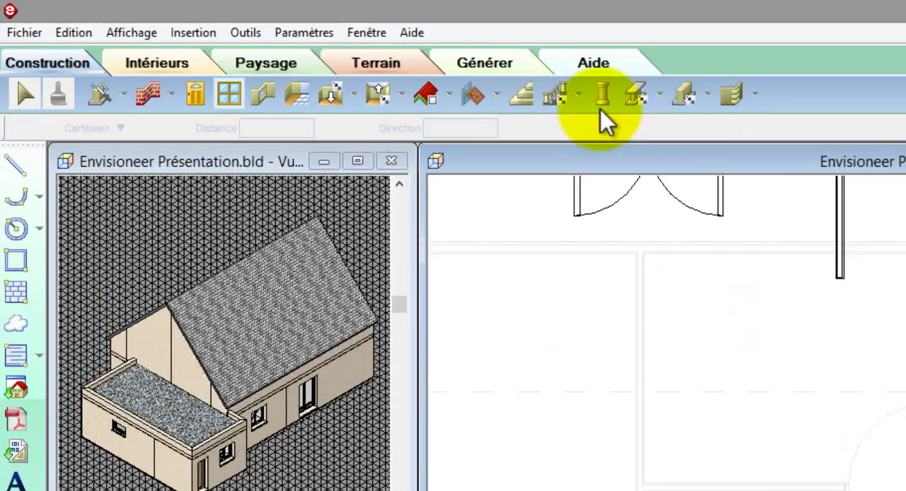
{"action": "left_click", "coordinate": [602, 102]}
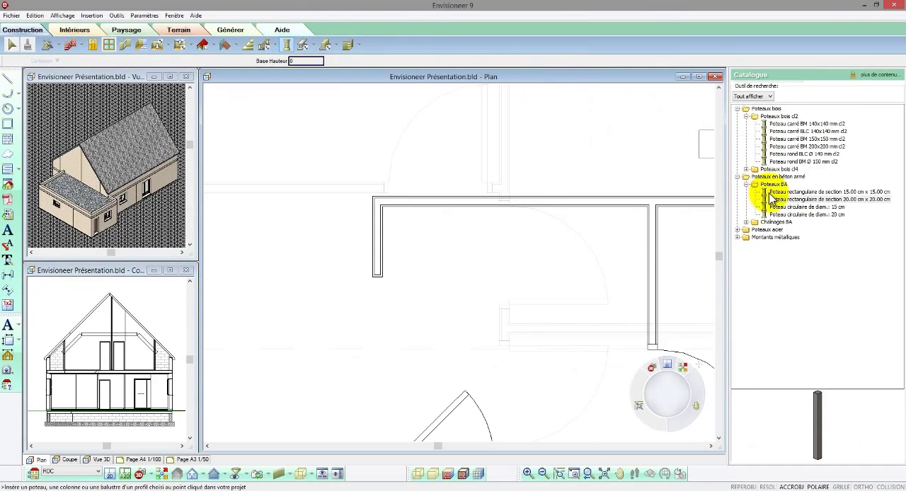
{"action": "left_click", "coordinate": [772, 199]}
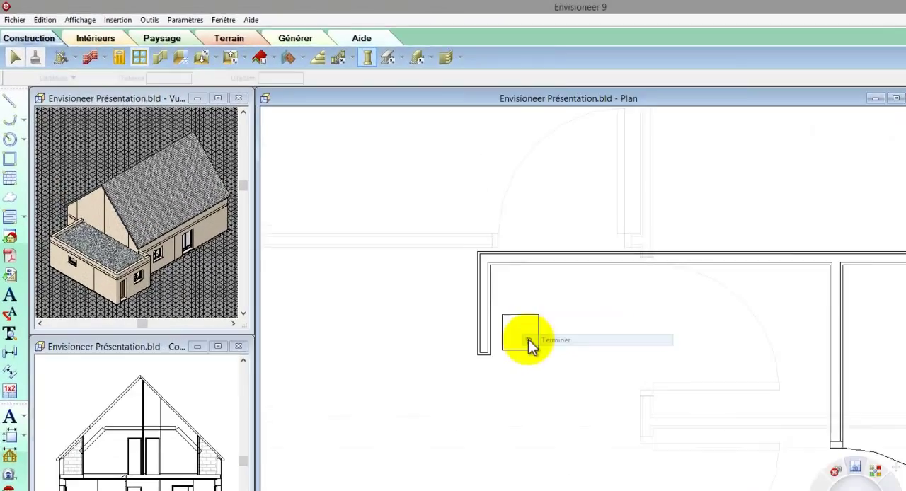
{"action": "left_click", "coordinate": [409, 265]}
Step: Move the column by its corner onto the outer corner at the free end of the short partition
{"action": "right_click", "coordinate": [411, 264]}
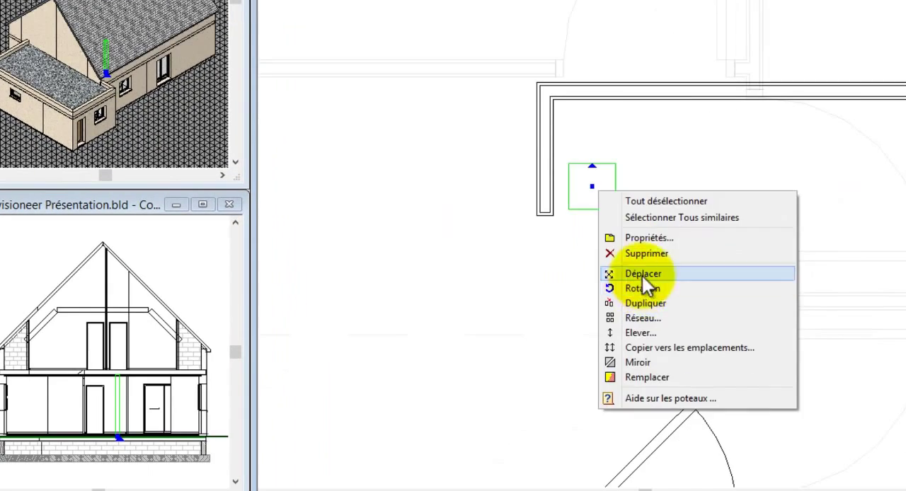
{"action": "left_click", "coordinate": [655, 305]}
{"action": "left_click", "coordinate": [579, 241]}
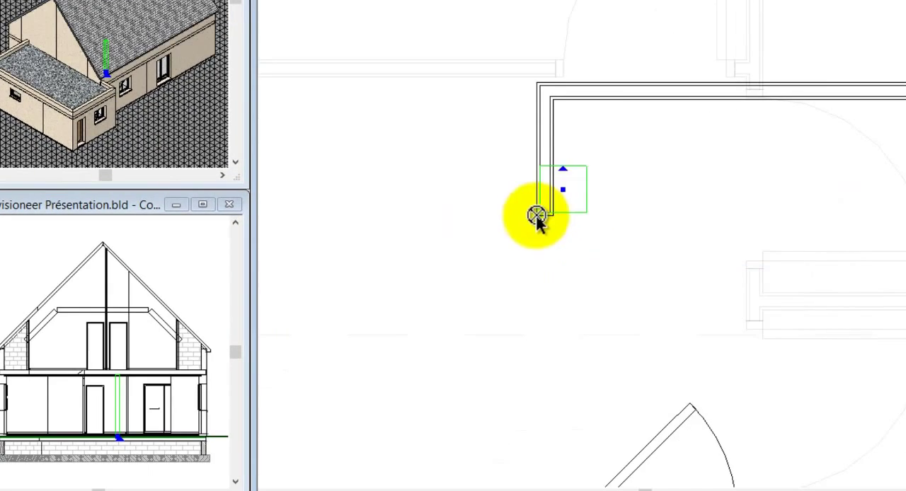
{"action": "left_click", "coordinate": [535, 217]}
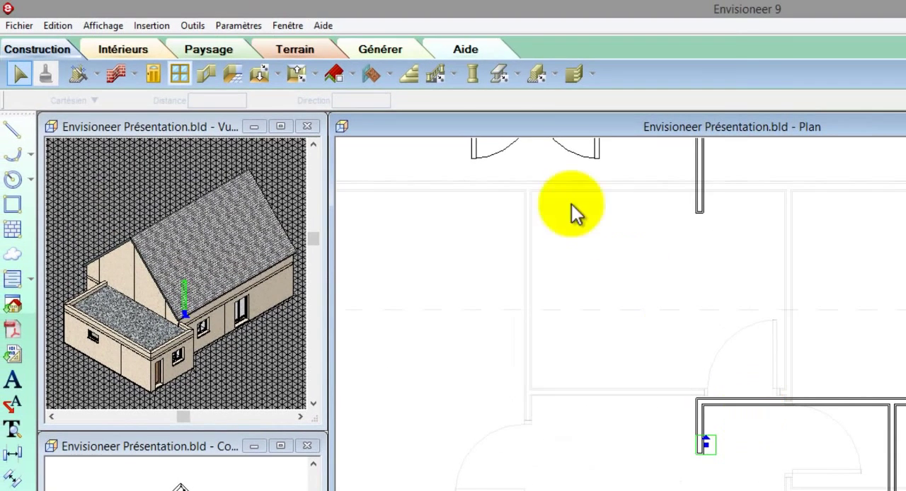
Step: Insert 20x20 cm reinforced concrete beams on the RDC level from the new column to the outer walls on both sides
{"action": "left_click", "coordinate": [520, 79]}
{"action": "left_click", "coordinate": [523, 94]}
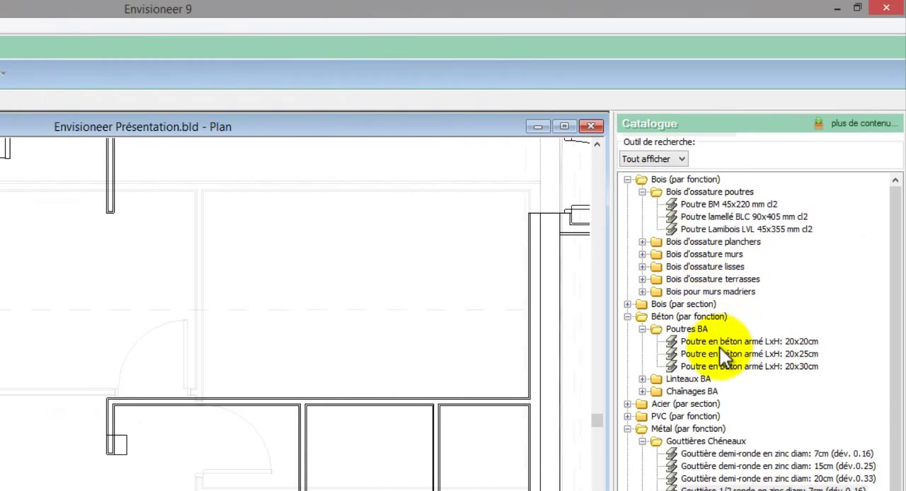
{"action": "left_click", "coordinate": [720, 343]}
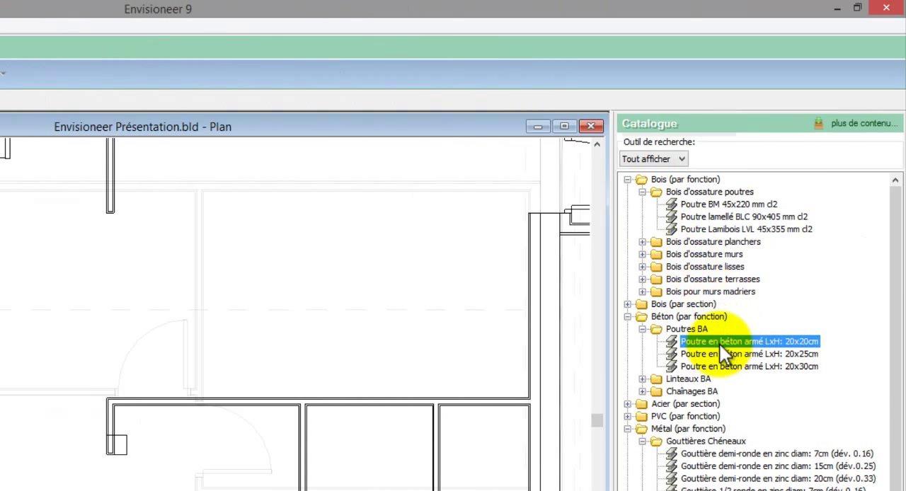
{"action": "left_click", "coordinate": [118, 445]}
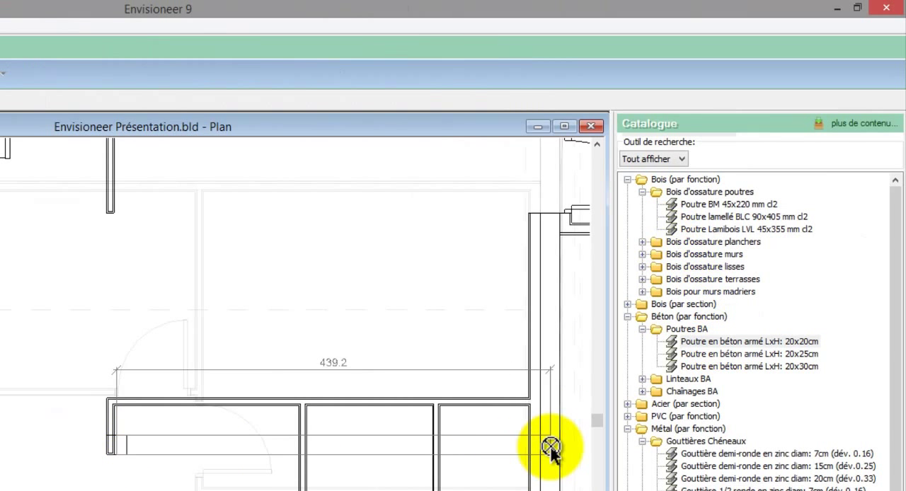
{"action": "right_click", "coordinate": [557, 451]}
{"action": "left_click", "coordinate": [566, 456]}
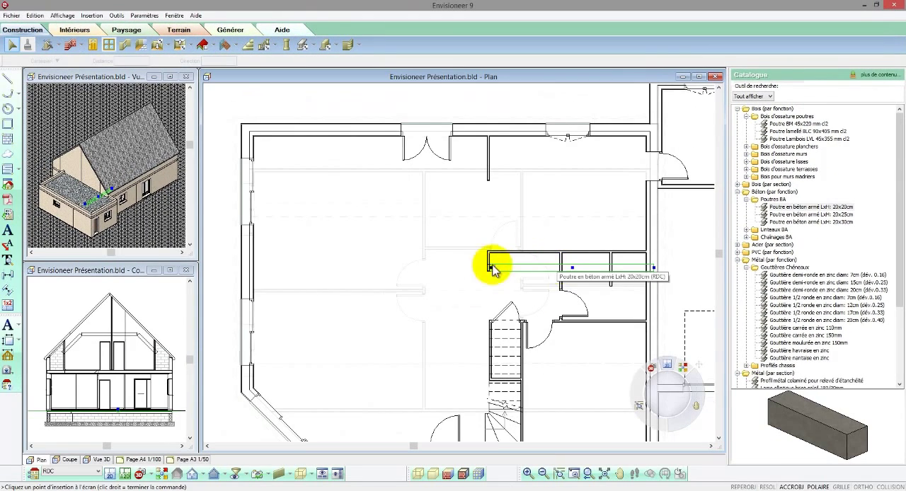
{"action": "left_click_drag", "start_coordinate": [493, 268], "coordinate": [245, 269]}
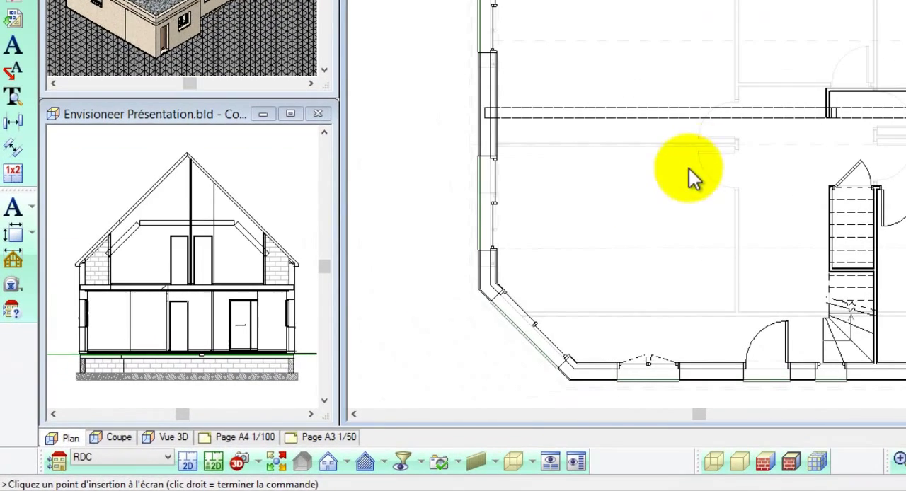
Step: Place a new camera inside the living room near the angled bay corner, aimed at the column
{"action": "left_click", "coordinate": [257, 462]}
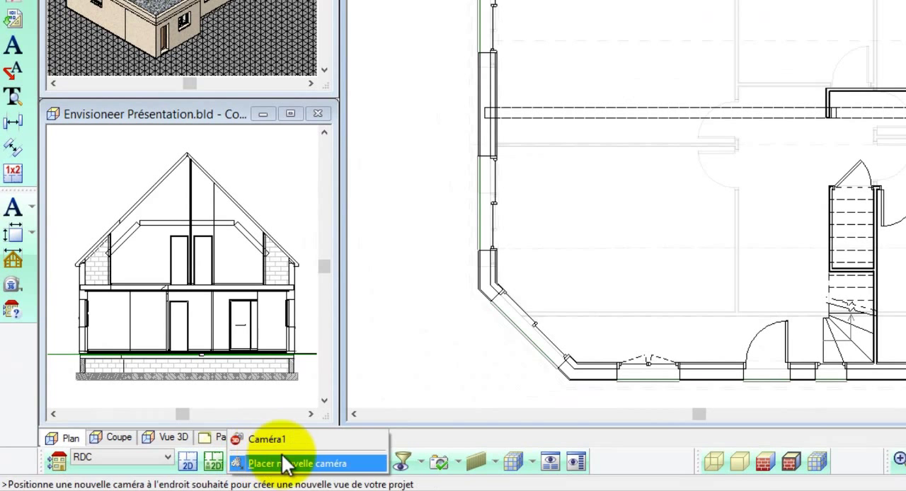
{"action": "left_click", "coordinate": [292, 465]}
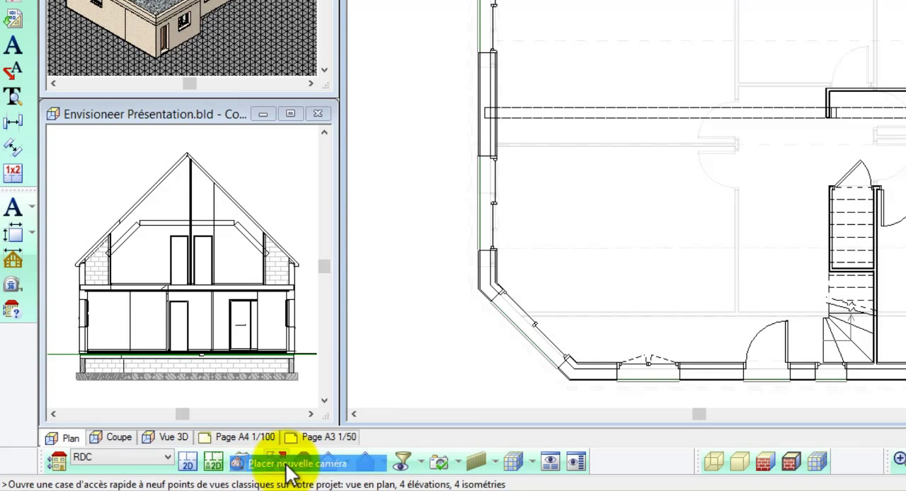
{"action": "left_click", "coordinate": [524, 267]}
{"action": "left_click", "coordinate": [837, 128]}
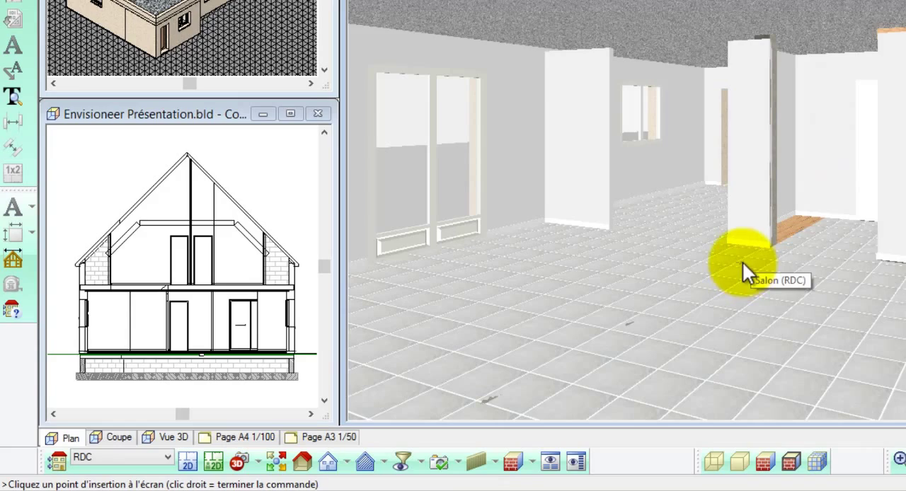
Step: Select both concrete beams and raise them to a vertical level of 255 above the floor
{"action": "right_click", "coordinate": [742, 260]}
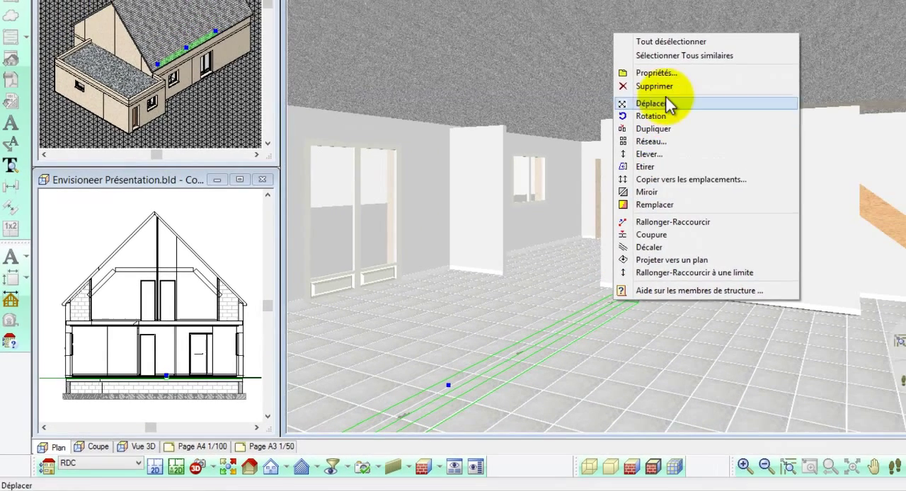
{"action": "left_click", "coordinate": [668, 56]}
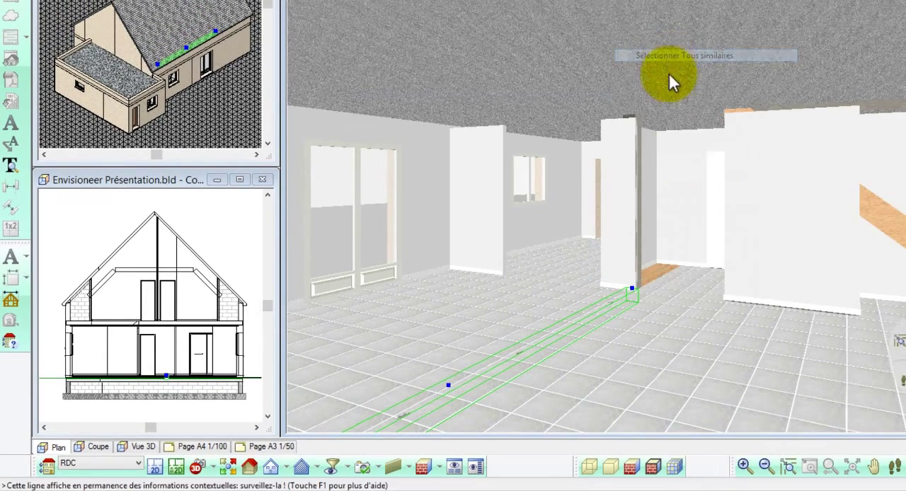
{"action": "right_click", "coordinate": [694, 200]}
{"action": "left_click", "coordinate": [739, 303]}
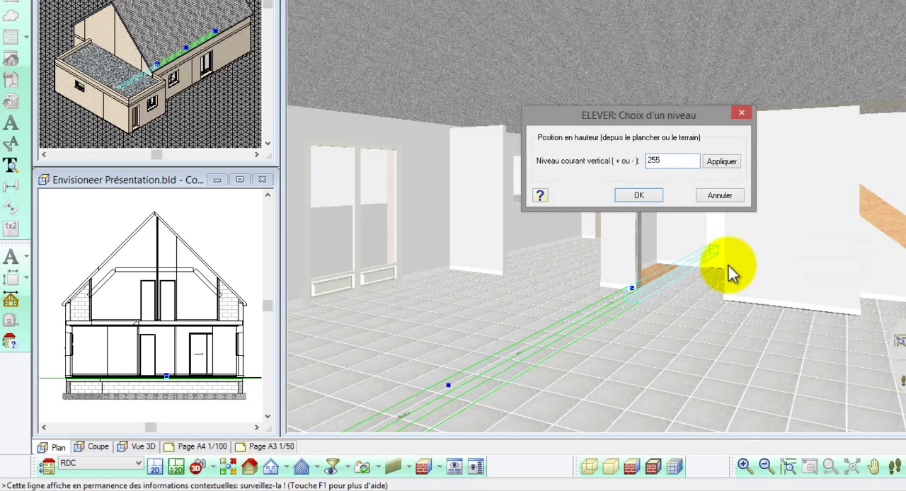
{"action": "left_click", "coordinate": [658, 191]}
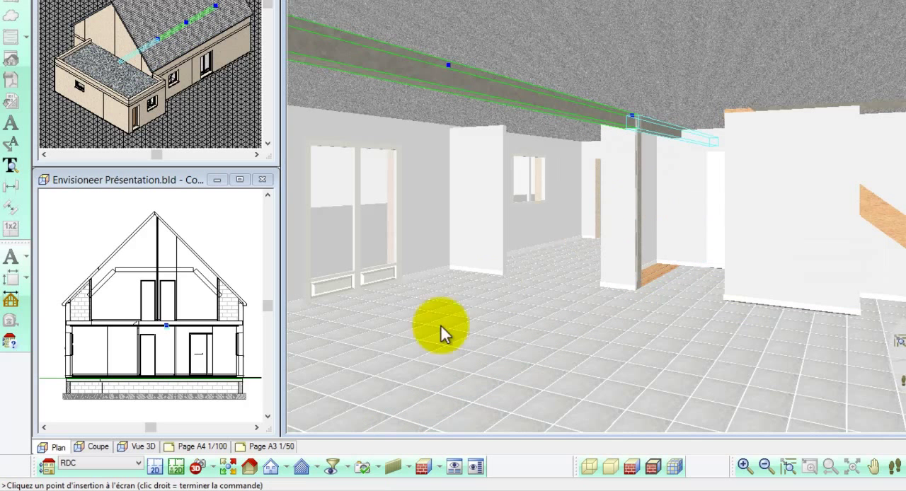
Step: Show all building elements, then sample the partition's plaster finish and apply it to the column and both beams
{"action": "left_click", "coordinate": [333, 467]}
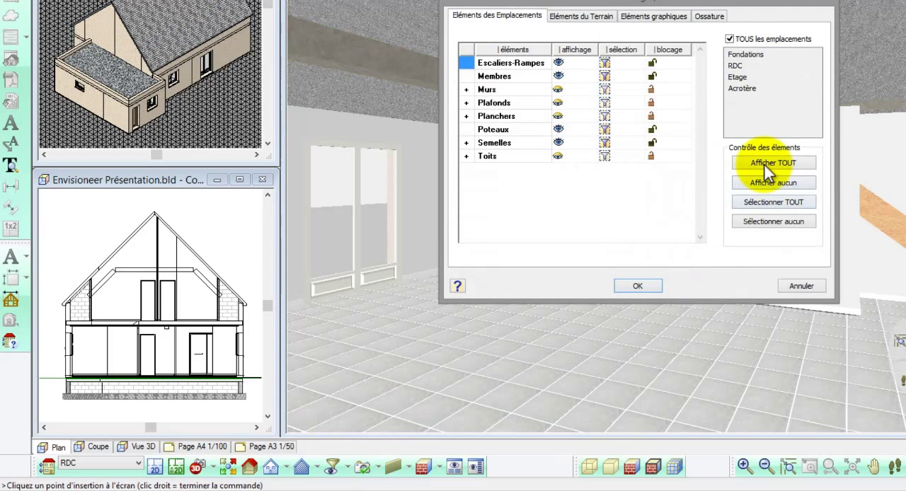
{"action": "left_click", "coordinate": [638, 286]}
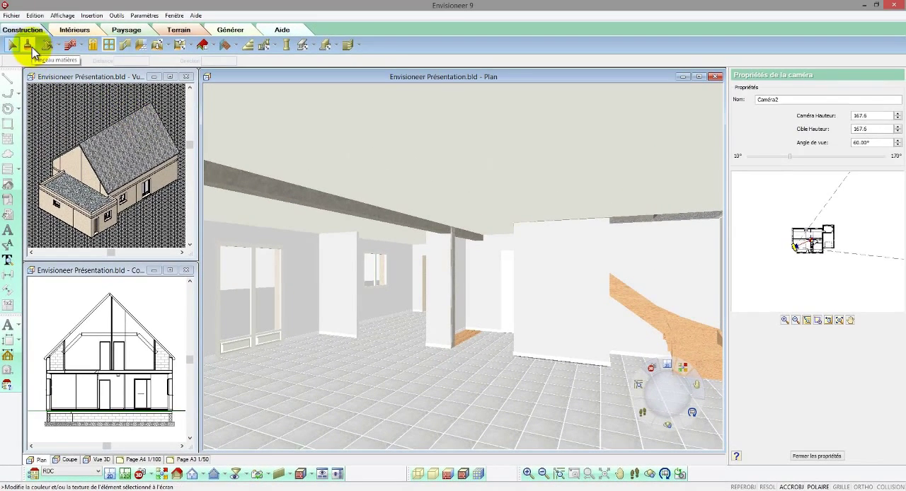
{"action": "left_click", "coordinate": [29, 46]}
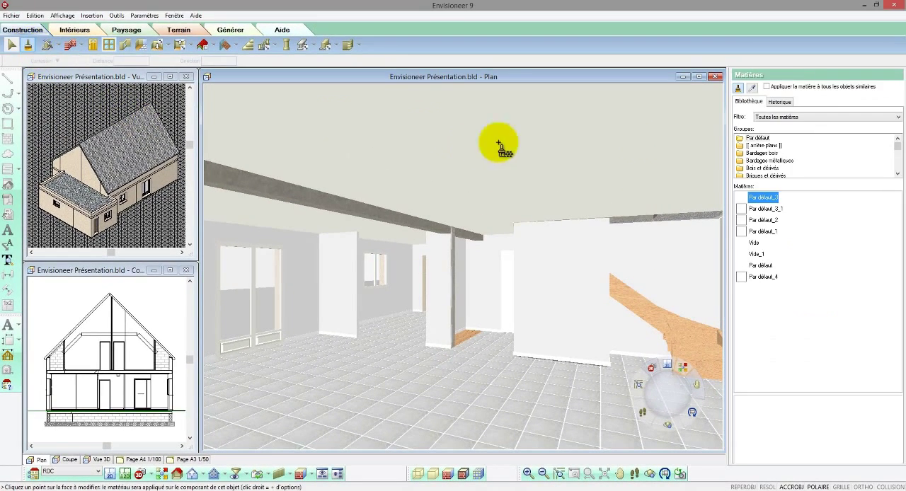
{"action": "left_click", "coordinate": [752, 88]}
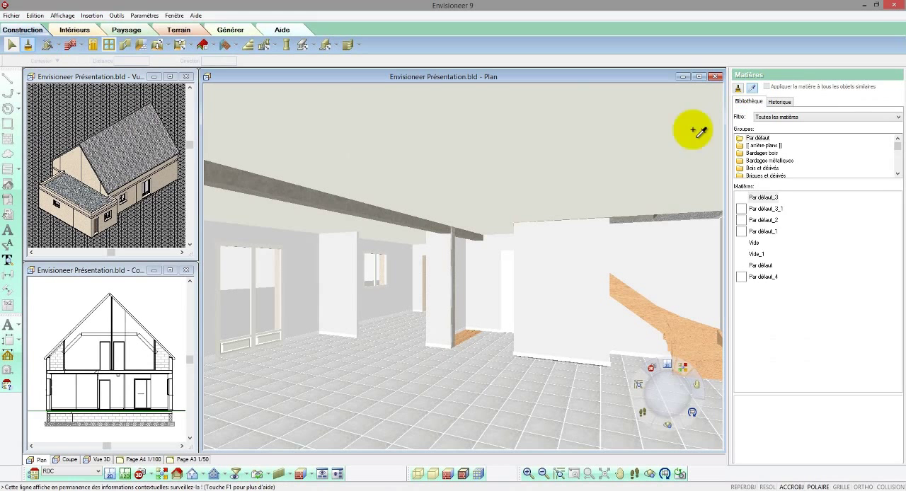
{"action": "left_click", "coordinate": [582, 230]}
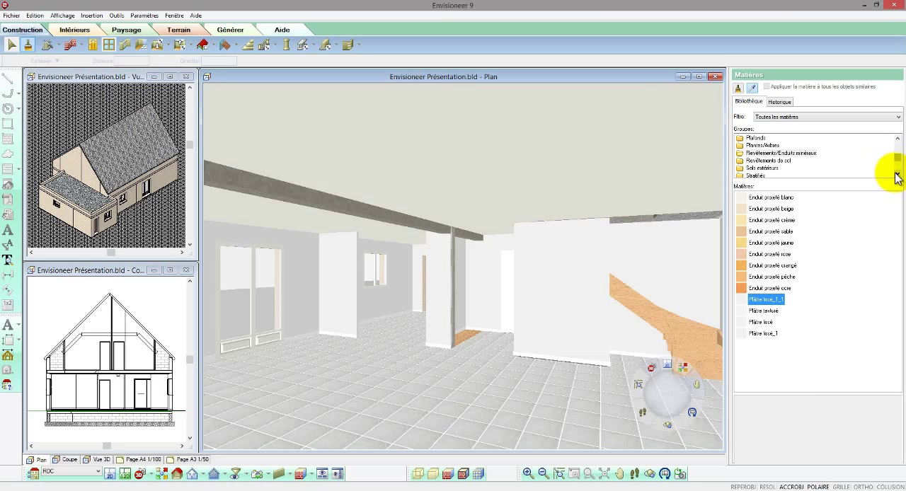
{"action": "left_click", "coordinate": [738, 90]}
{"action": "left_click", "coordinate": [457, 233]}
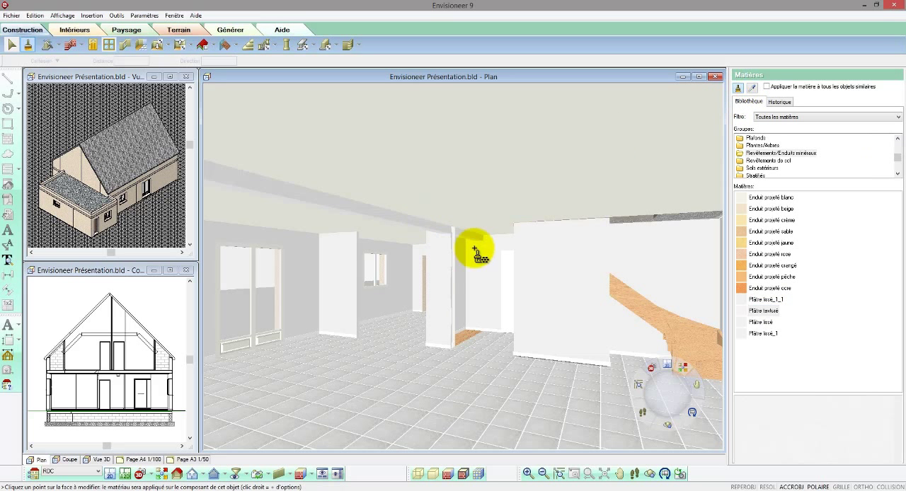
{"action": "left_click", "coordinate": [496, 256]}
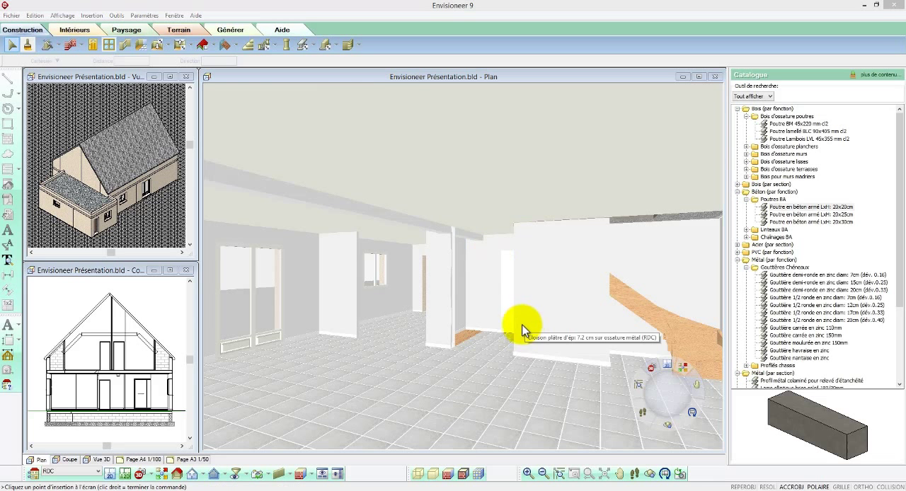
Step: Display the interior camera view in rendered mode with visible edges, facing the staircase
{"action": "left_click", "coordinate": [465, 473]}
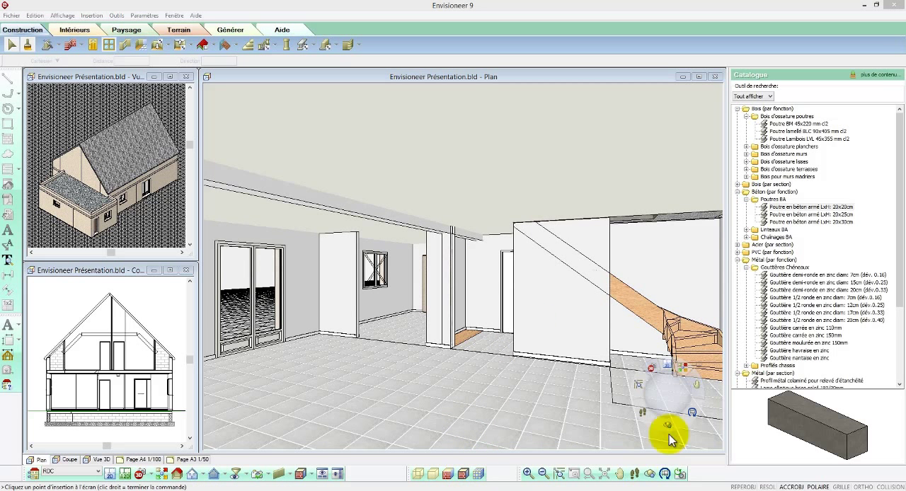
{"action": "left_click_drag", "start_coordinate": [671, 395], "coordinate": [647, 398]}
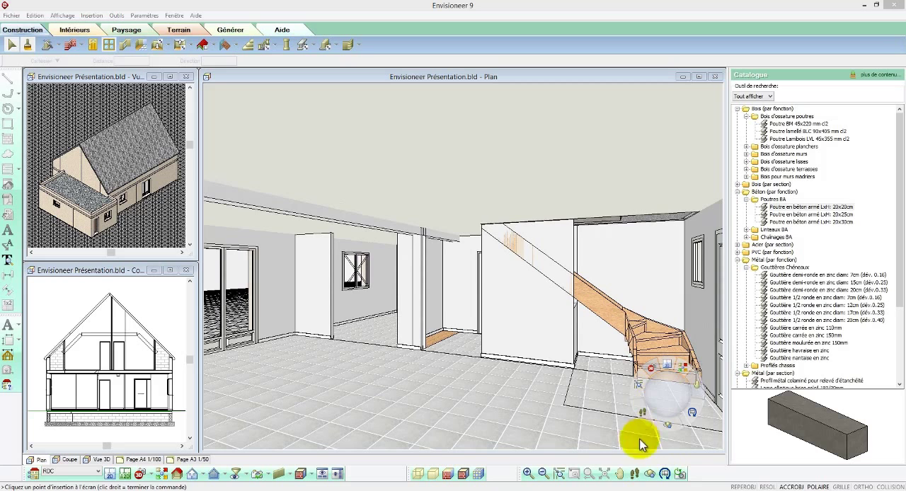
{"action": "left_click_drag", "start_coordinate": [521, 412], "coordinate": [566, 393]}
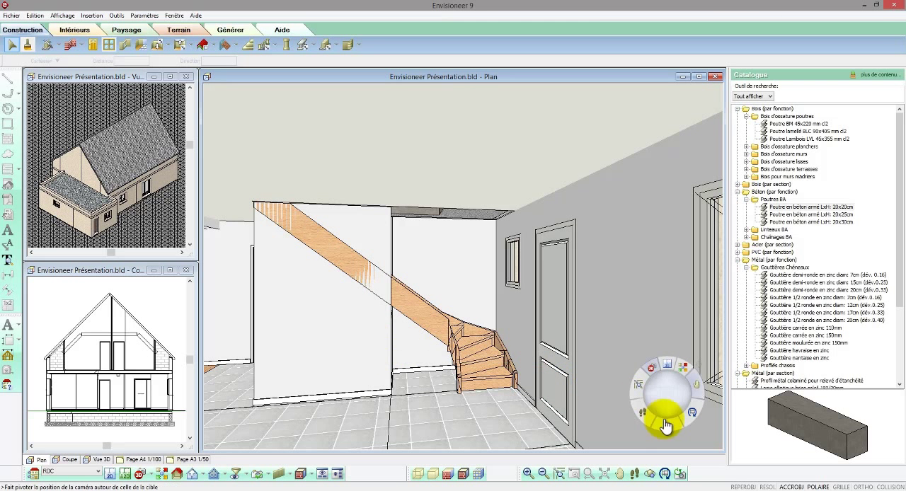
{"action": "left_click_drag", "start_coordinate": [665, 411], "coordinate": [664, 408]}
{"action": "scroll", "coordinate": [520, 372], "scroll_direction": "down", "scroll_amount": 1}
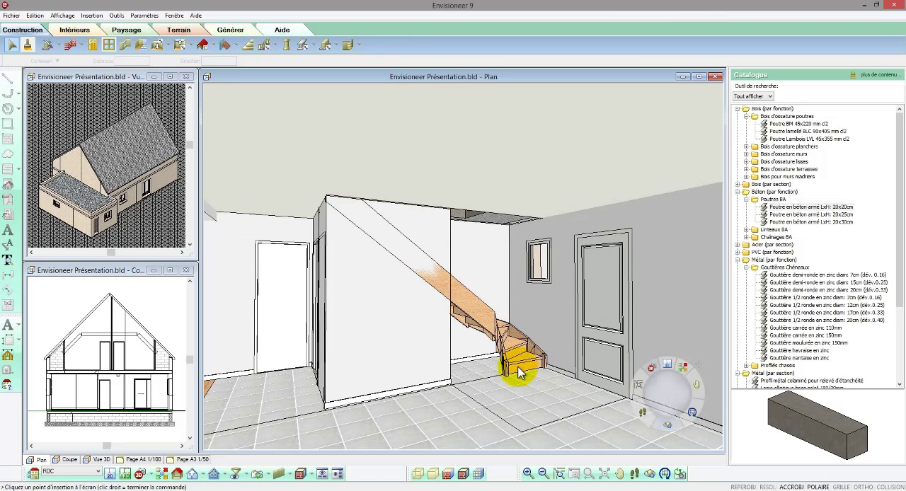
Step: Slope the top of the 7.2 cm plaster partition under the stairs, with a start point of 230 and an end point of 110
{"action": "double_click", "coordinate": [434, 340]}
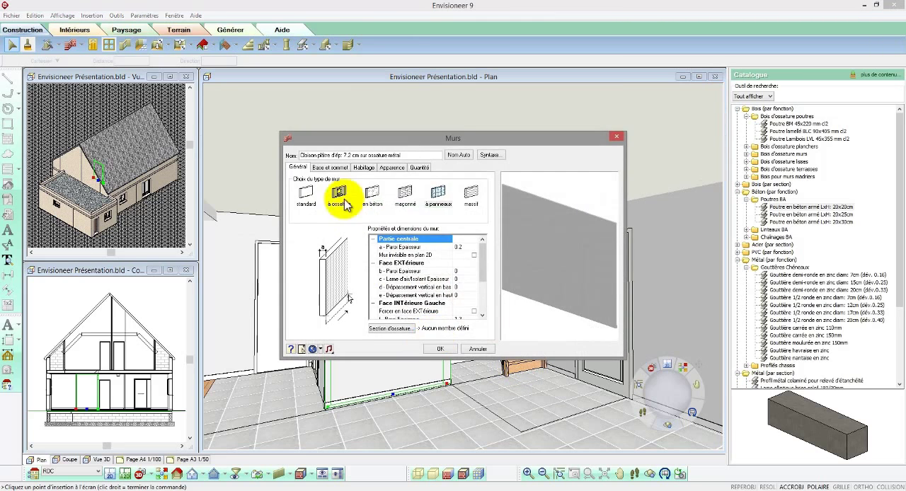
{"action": "left_click", "coordinate": [332, 167]}
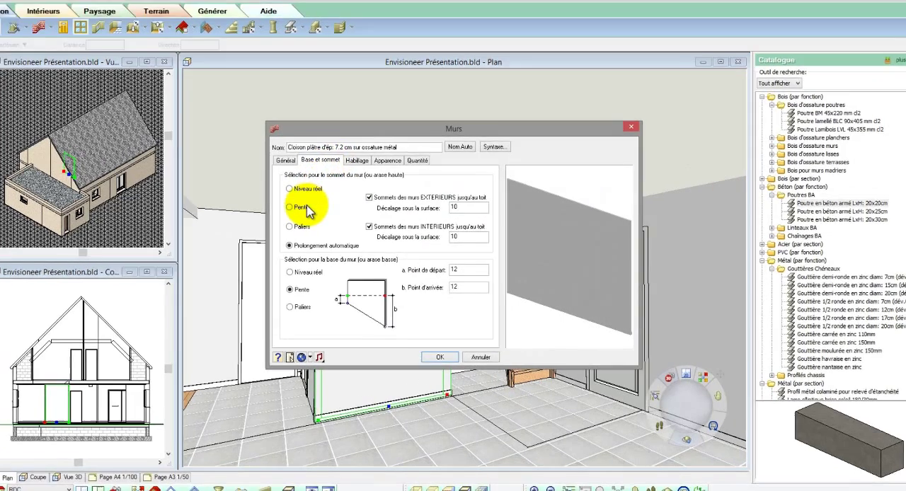
{"action": "left_click", "coordinate": [309, 211]}
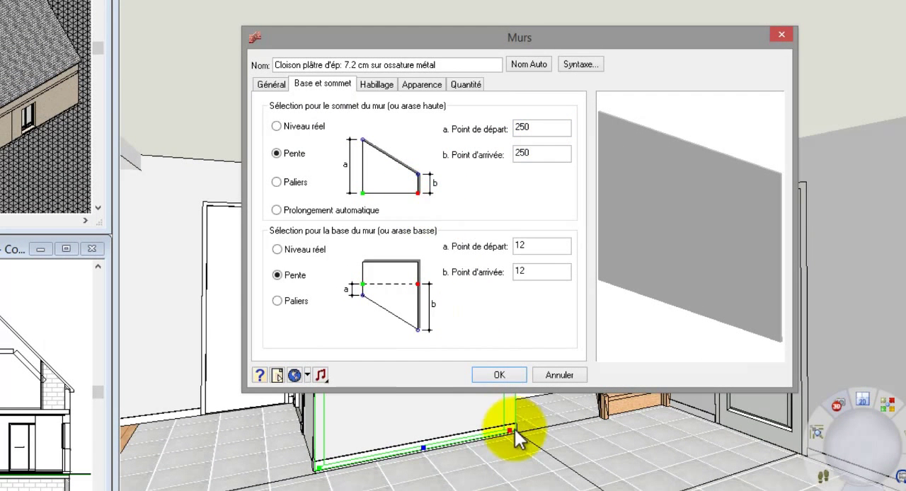
{"action": "double_click", "coordinate": [527, 154]}
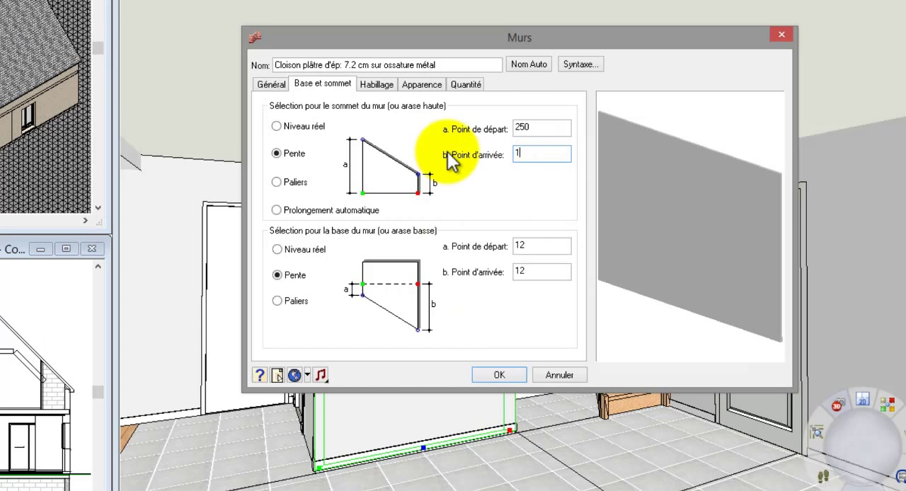
{"action": "double_click", "coordinate": [524, 127]}
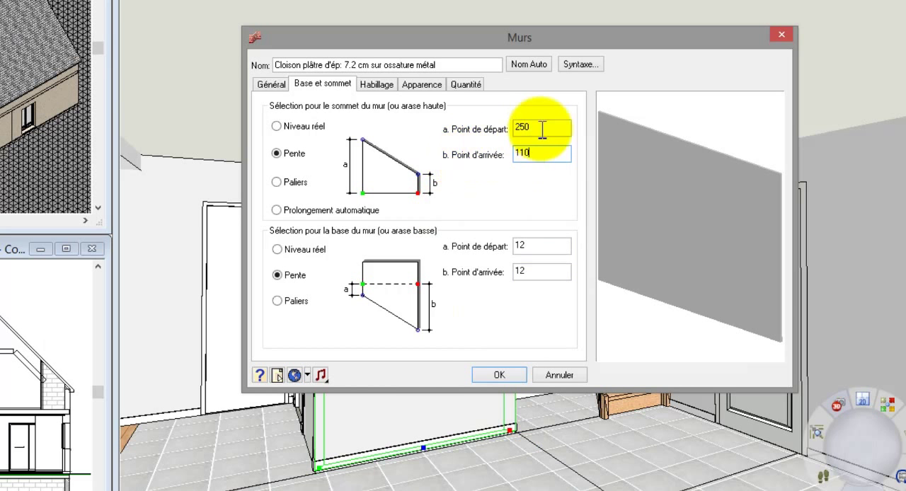
{"action": "type", "text": "230"}
{"action": "left_click", "coordinate": [497, 374]}
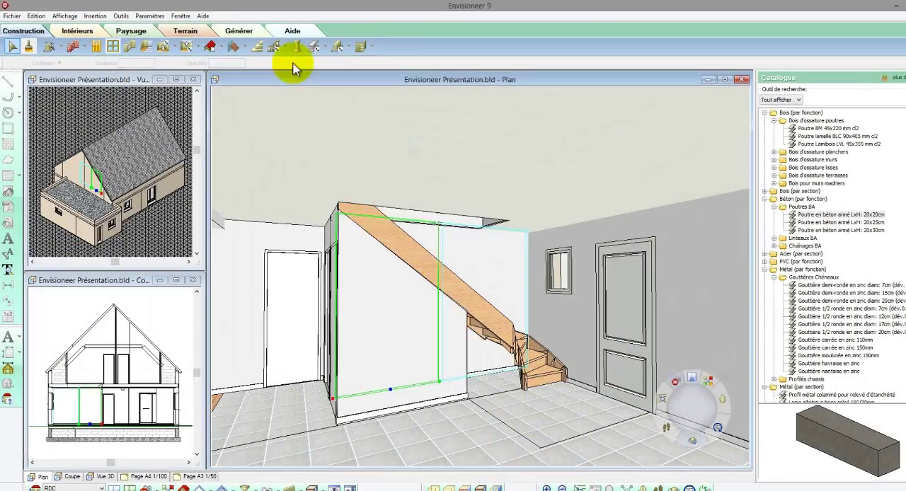
Step: Add automatic balustrades to the staircase using the first wooden model, Balustrade à barreaux 1 de htr: 100.00 cm
{"action": "left_click", "coordinate": [278, 47]}
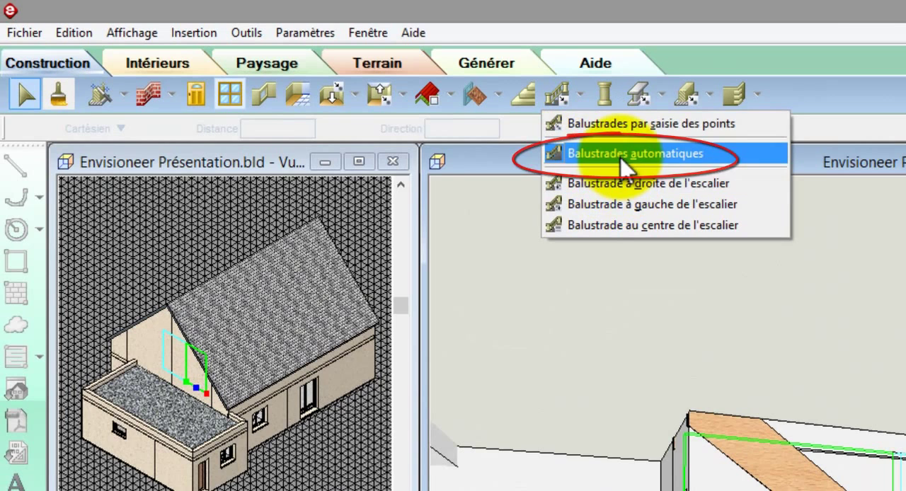
{"action": "left_click", "coordinate": [622, 160]}
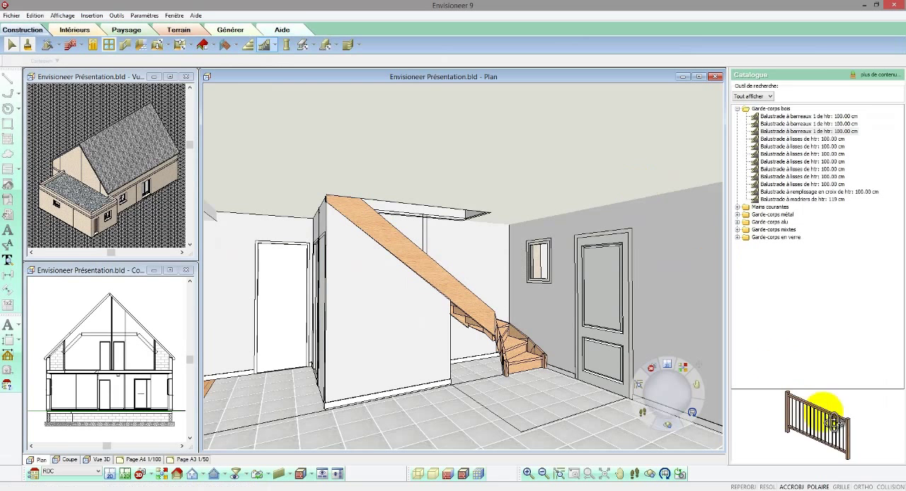
{"action": "left_click_drag", "start_coordinate": [823, 412], "coordinate": [835, 410]}
{"action": "left_click", "coordinate": [800, 116]}
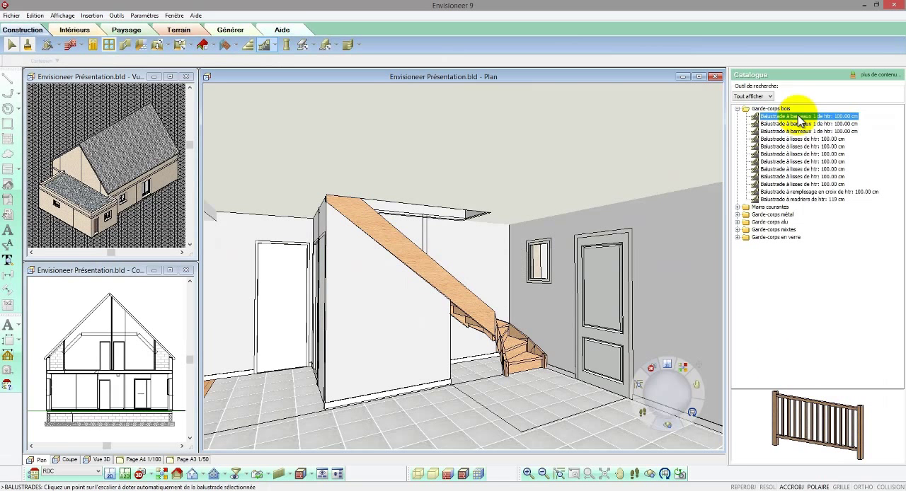
{"action": "left_click", "coordinate": [521, 334]}
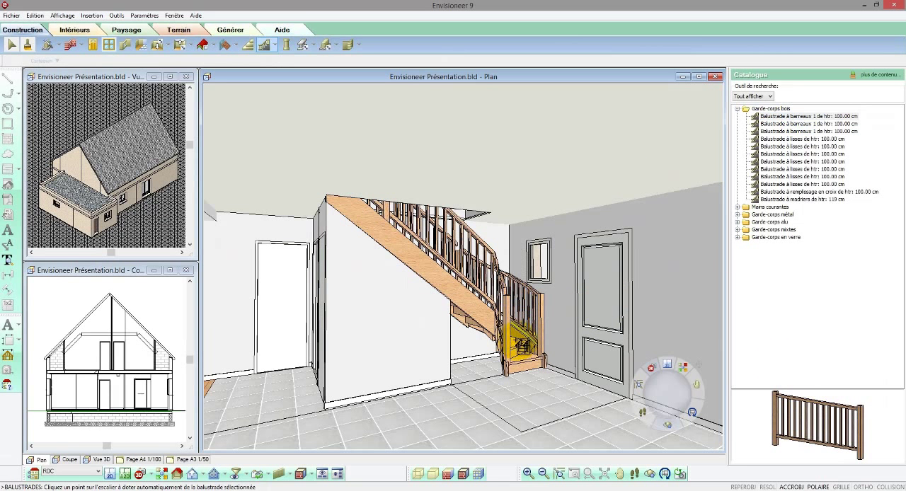
{"action": "left_click", "coordinate": [529, 349]}
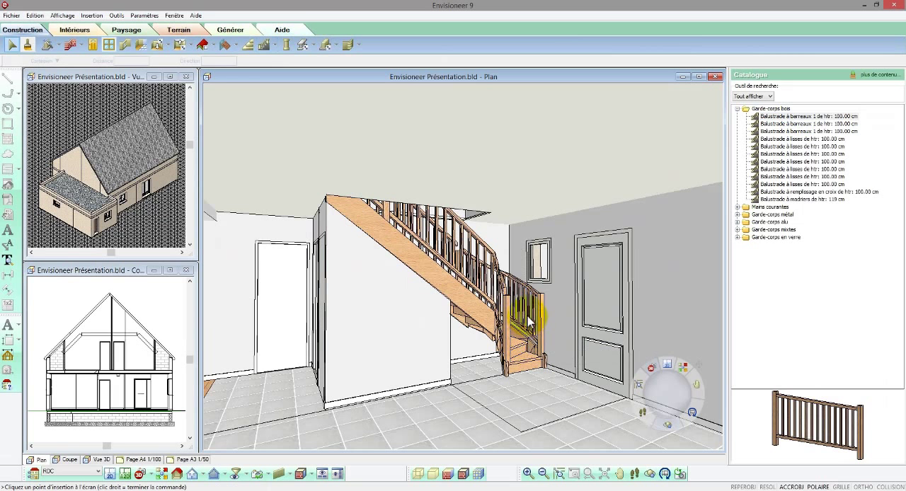
Step: Replace the two wall-side stair balustrades with the Mains courantes model Balustrade main courante de htr: 100.00 cm
{"action": "left_click", "coordinate": [530, 323]}
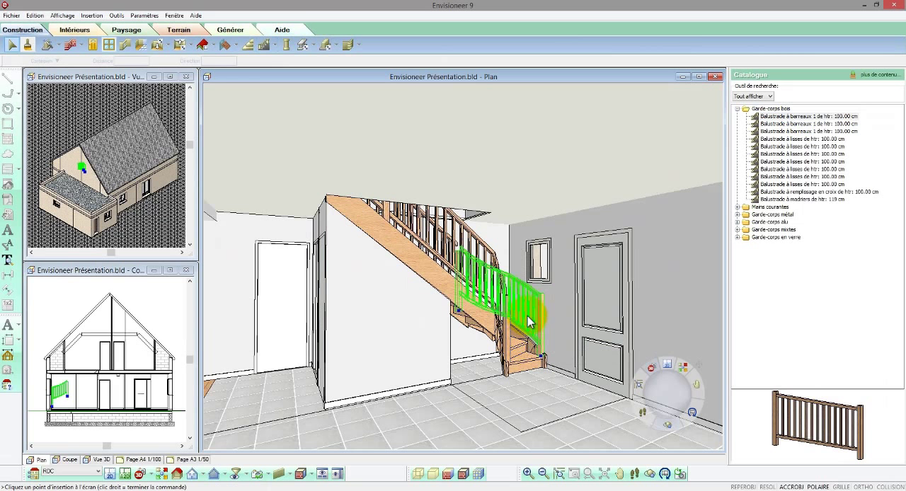
{"action": "left_click", "coordinate": [434, 230]}
{"action": "right_click", "coordinate": [434, 224]}
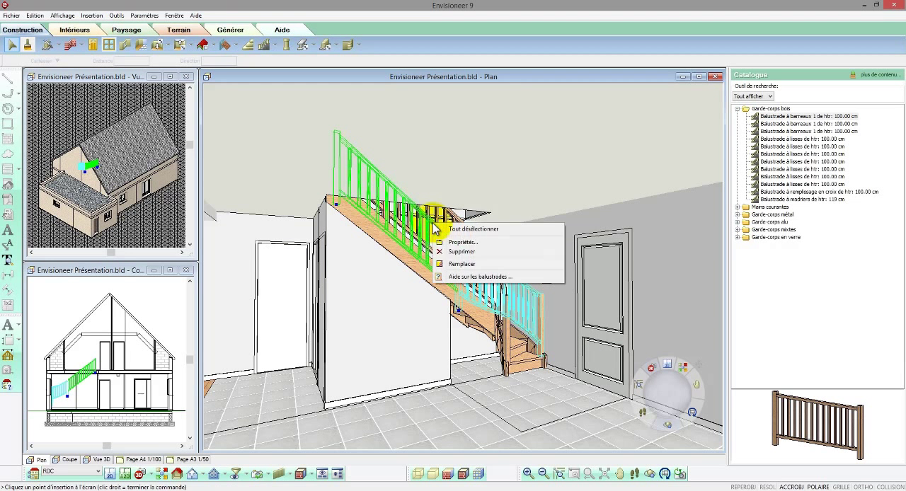
{"action": "left_click", "coordinate": [464, 265]}
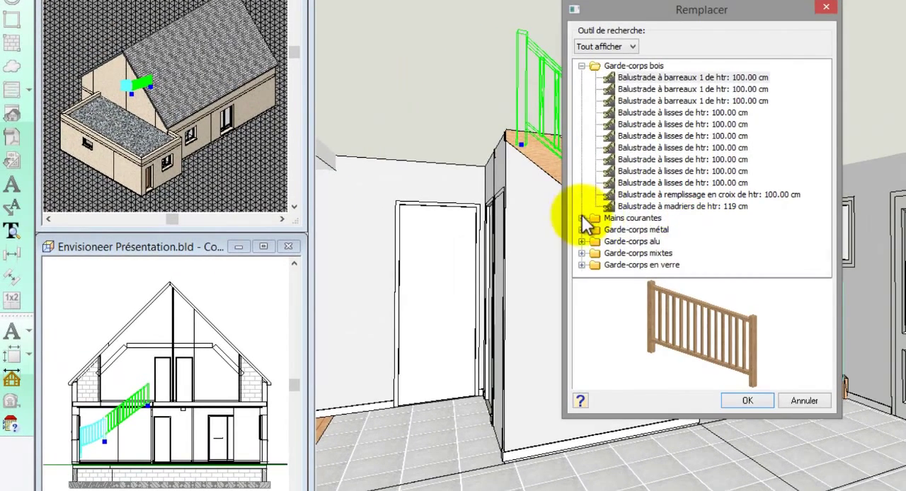
{"action": "left_click", "coordinate": [582, 218]}
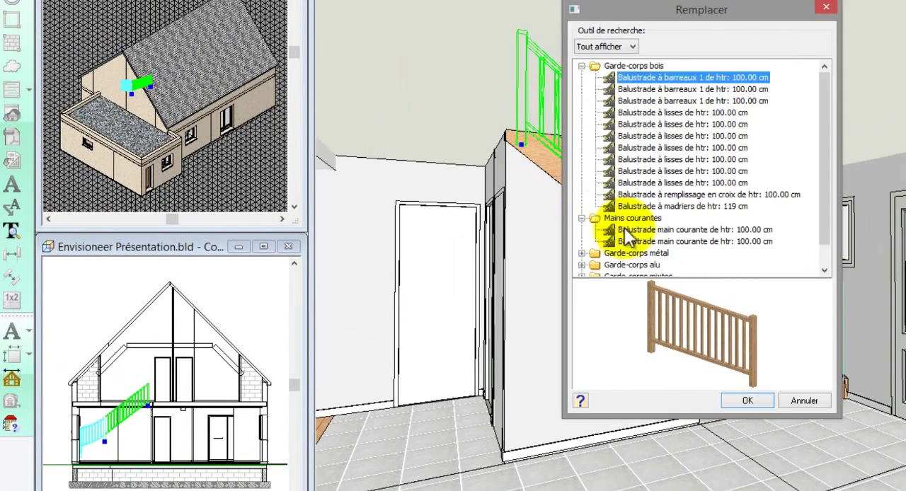
{"action": "left_click", "coordinate": [615, 230]}
{"action": "left_click", "coordinate": [750, 401]}
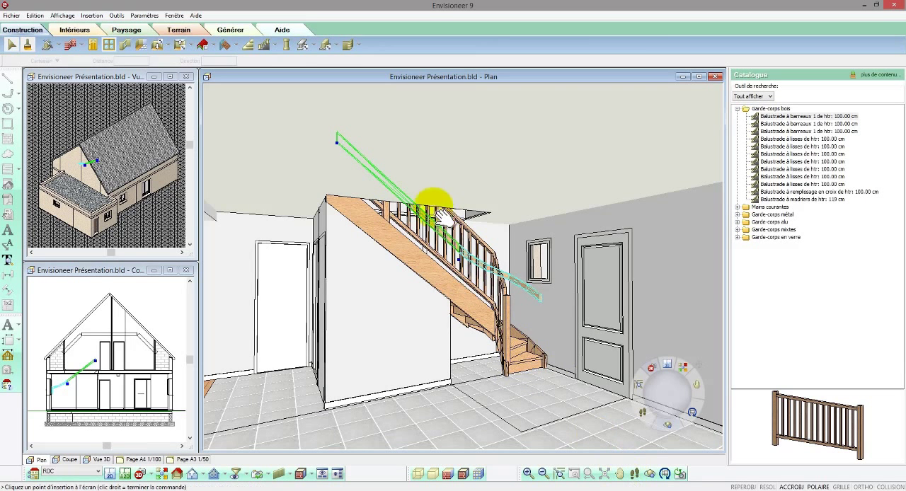
Step: Insert a Balustrade à barreaux 1 de htr: 100.00 cm by points along the upper-floor edge of the stair opening, from the corner post to the wall
{"action": "left_click_drag", "start_coordinate": [444, 218], "coordinate": [469, 283]}
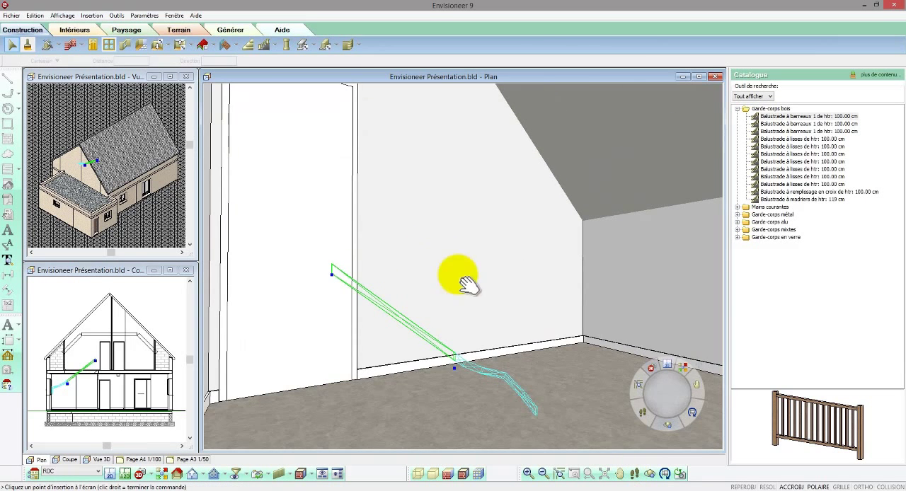
{"action": "left_click", "coordinate": [635, 473]}
{"action": "left_click_drag", "start_coordinate": [566, 401], "coordinate": [664, 345]}
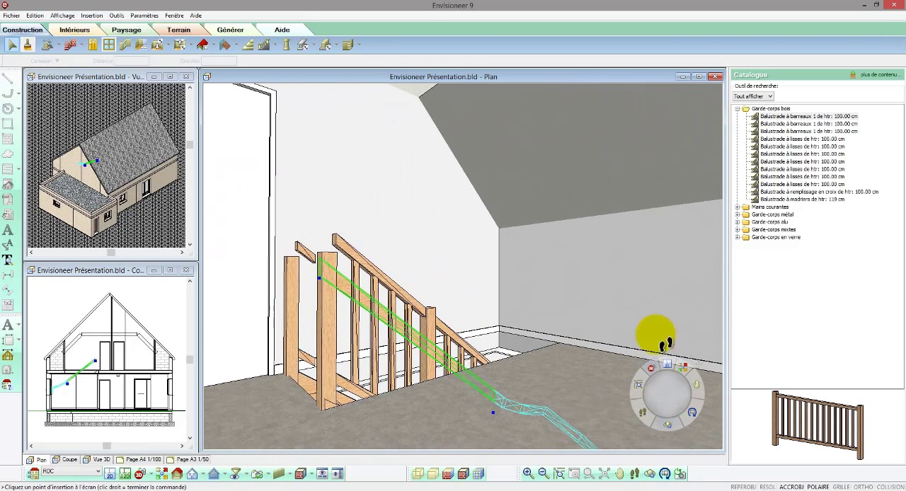
{"action": "left_click", "coordinate": [796, 117]}
{"action": "right_click", "coordinate": [465, 310]}
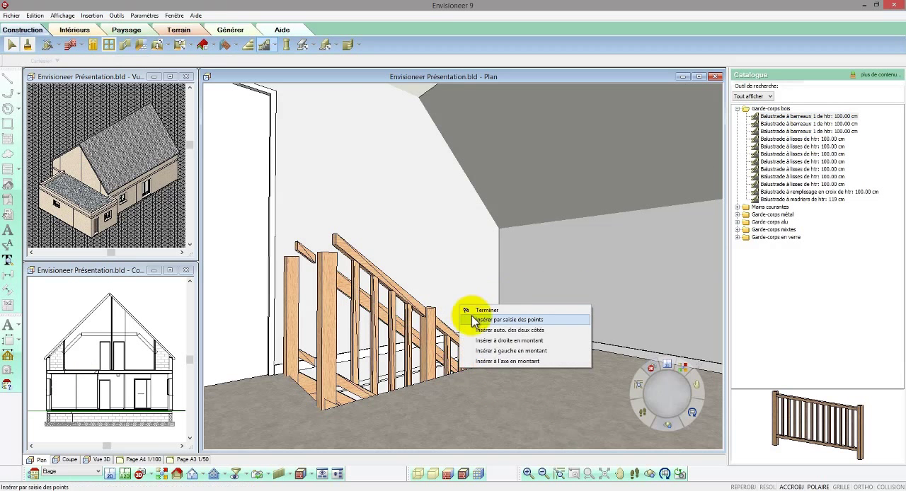
{"action": "left_click", "coordinate": [496, 319]}
{"action": "left_click", "coordinate": [326, 414]}
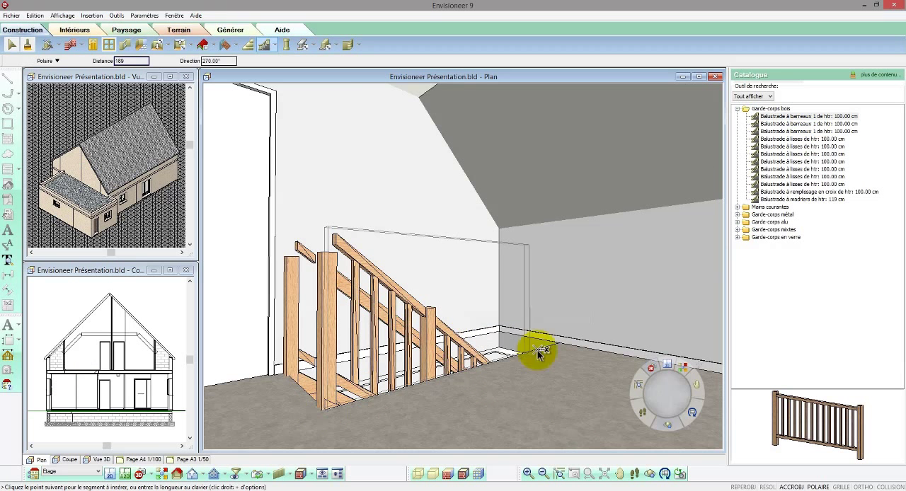
{"action": "left_click", "coordinate": [560, 345]}
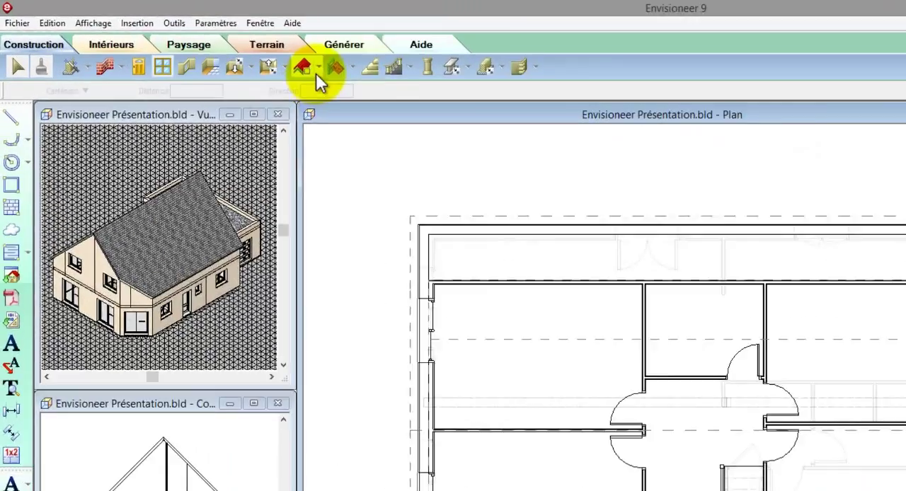
Step: Insert roof windows over the upper-floor rooms on both roof slopes, using the 78x118 cm model for the small middle room
{"action": "left_click", "coordinate": [203, 46]}
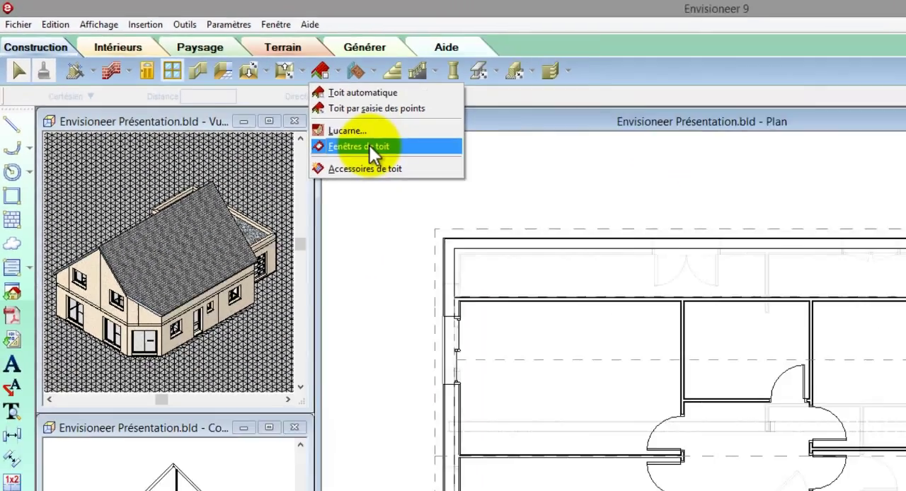
{"action": "left_click", "coordinate": [551, 219]}
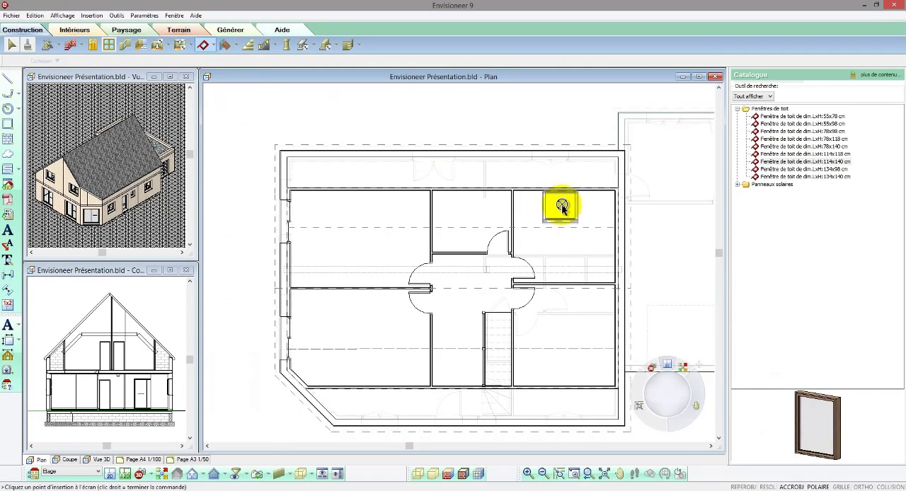
{"action": "left_click", "coordinate": [561, 208]}
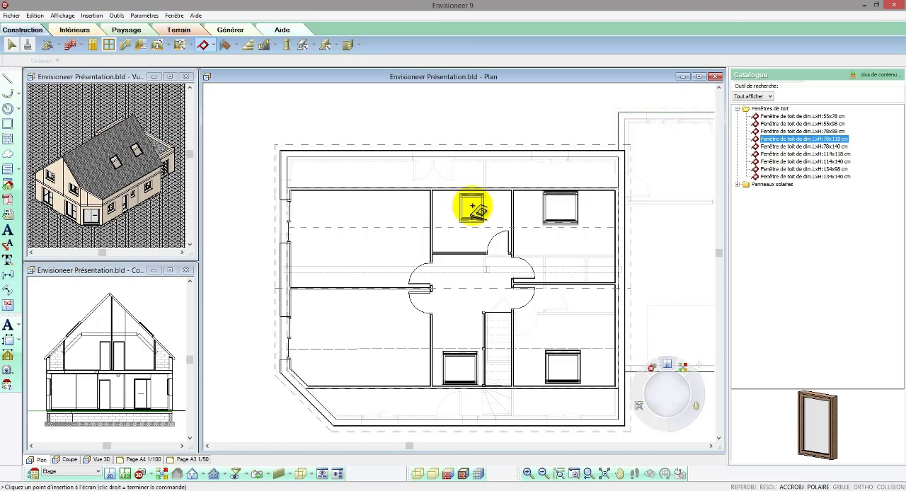
{"action": "left_click", "coordinate": [473, 206]}
{"action": "right_click", "coordinate": [474, 206]}
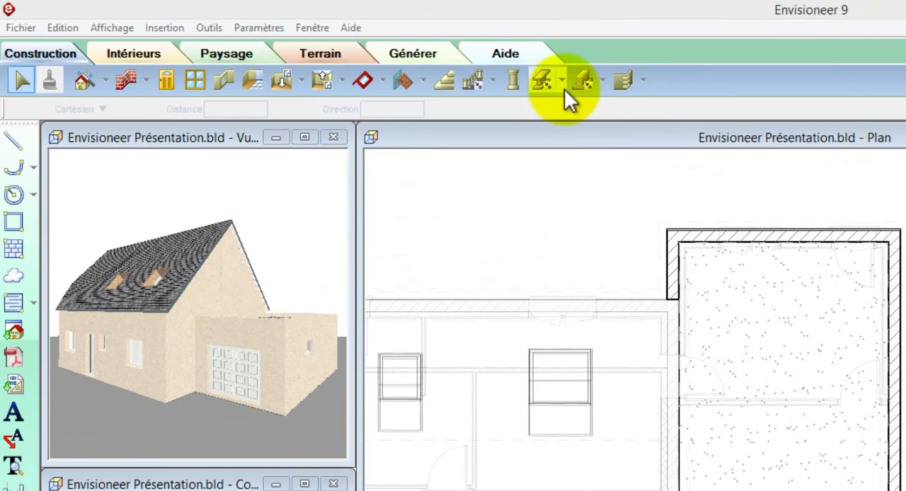
Step: Place Faîtière métal (2x160mm) members by points along the centre of the extension's parapet walls, from the house junction around to the opposite end
{"action": "left_click", "coordinate": [564, 88]}
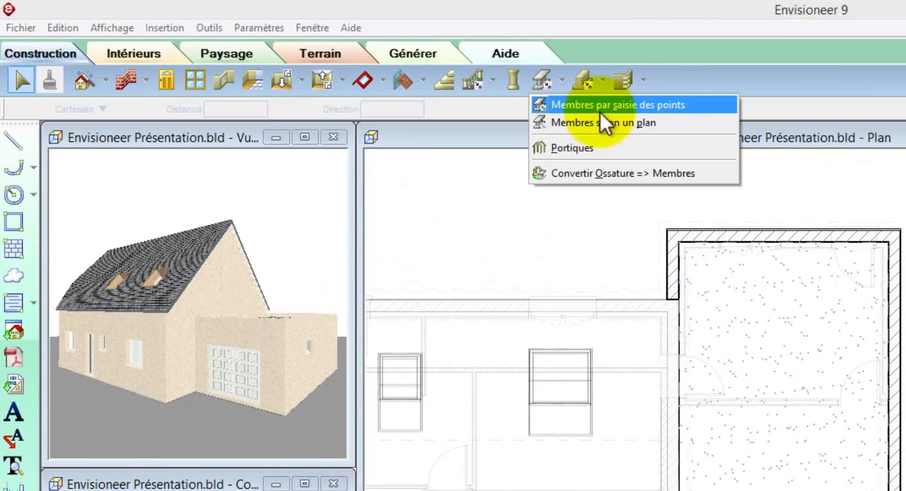
{"action": "left_click", "coordinate": [617, 107]}
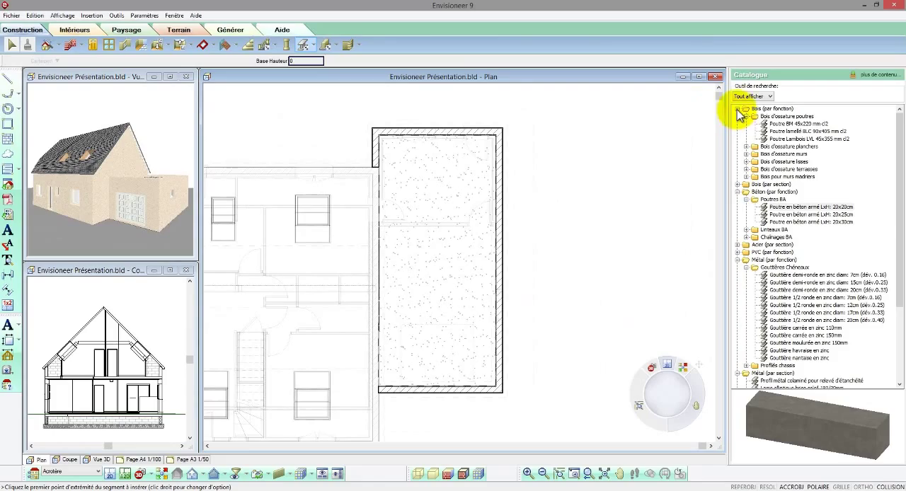
{"action": "left_click", "coordinate": [737, 109]}
{"action": "left_click", "coordinate": [708, 78]}
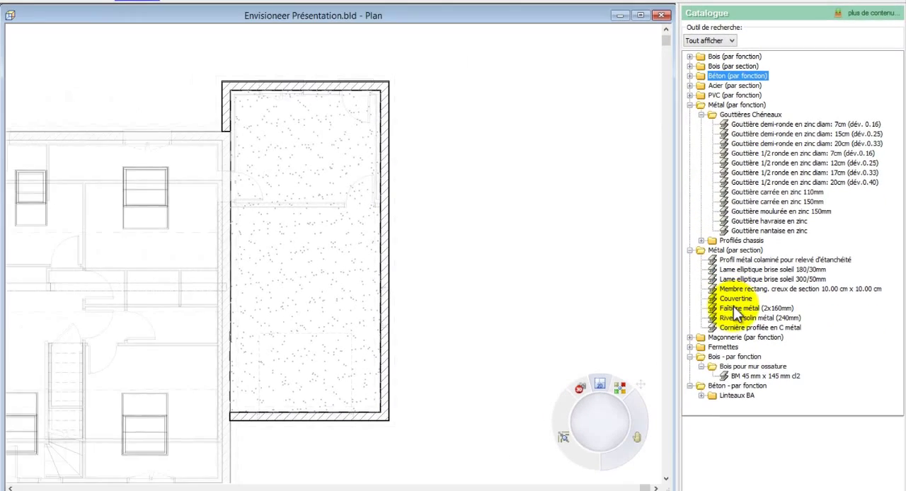
{"action": "left_click", "coordinate": [735, 309]}
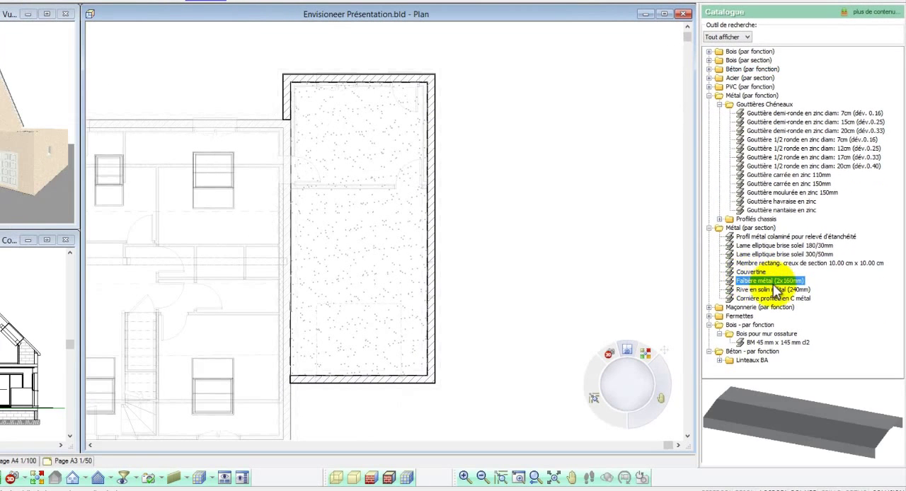
{"action": "mouse_move", "coordinate": [829, 420]}
{"action": "left_mouse_down"}
{"action": "mouse_move", "coordinate": [809, 417]}
{"action": "mouse_move", "coordinate": [823, 418]}
{"action": "left_mouse_up"}
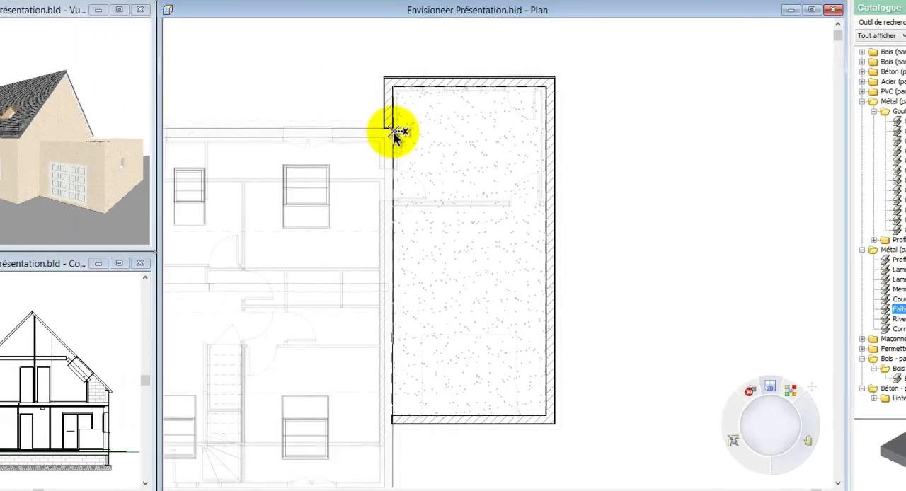
{"action": "left_click", "coordinate": [394, 134]}
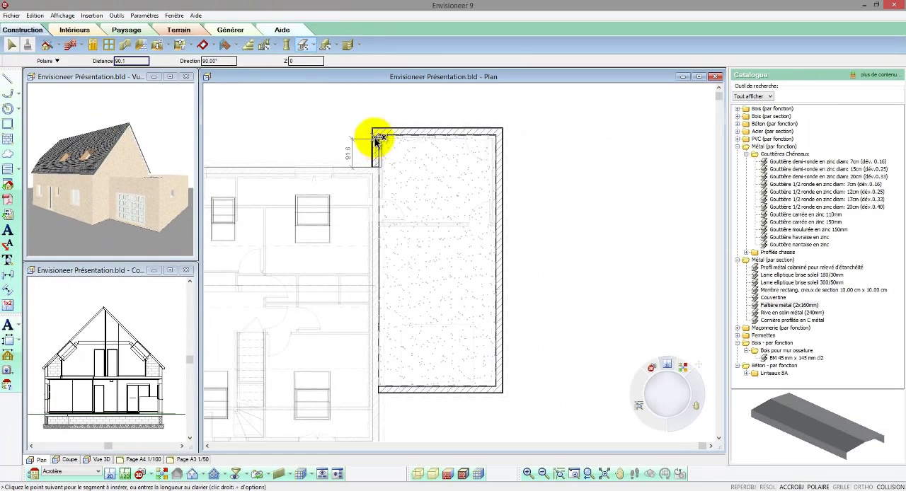
{"action": "left_click", "coordinate": [376, 132]}
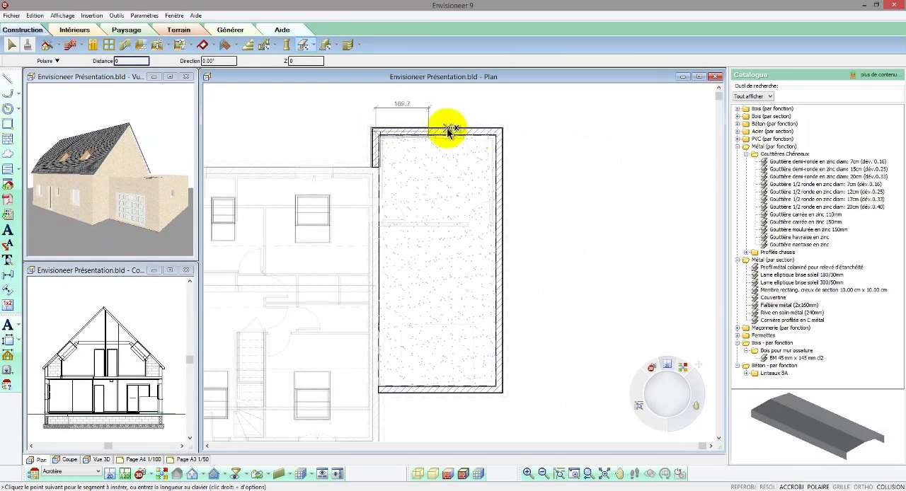
{"action": "left_click", "coordinate": [499, 132]}
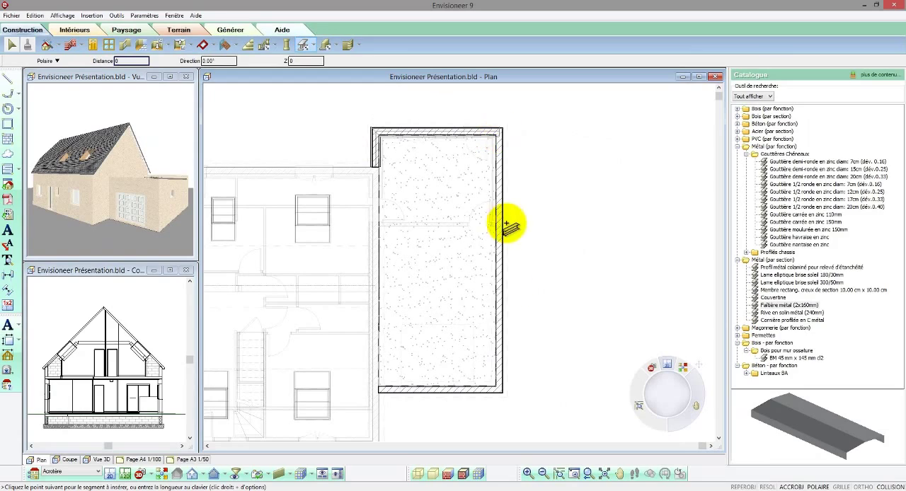
{"action": "left_click", "coordinate": [499, 391]}
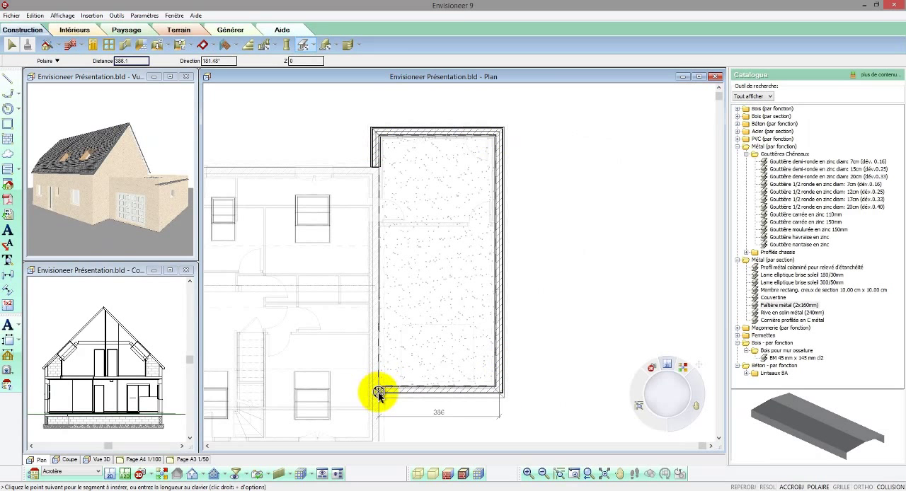
{"action": "right_click", "coordinate": [380, 393]}
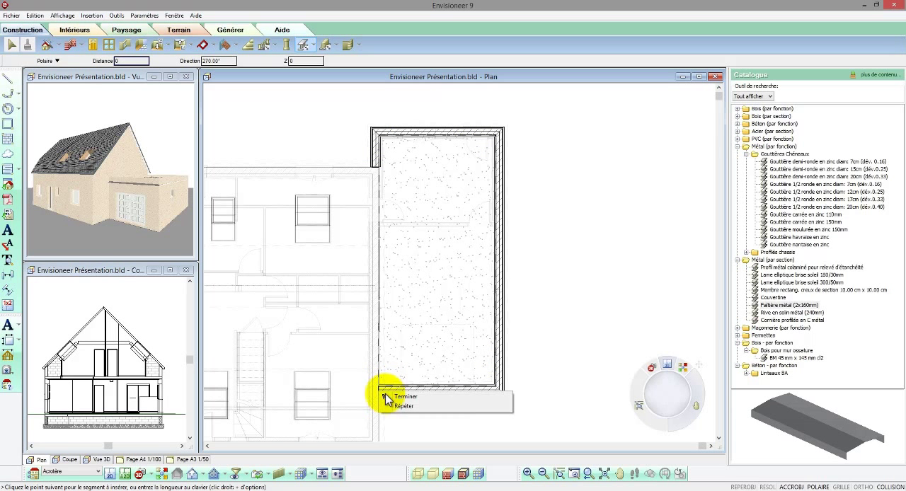
{"action": "left_click", "coordinate": [388, 397]}
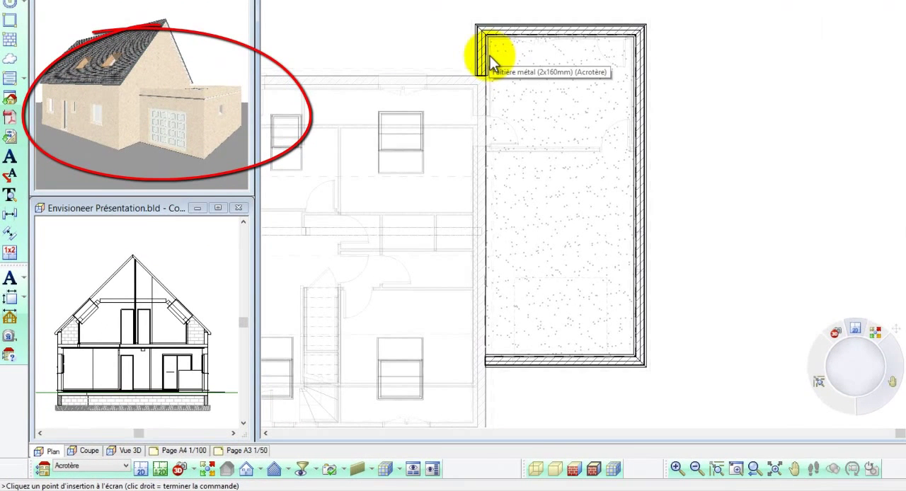
Step: Select all similar metal capping members on the parapet and elevate them to a vertical level of 45
{"action": "right_click", "coordinate": [491, 59]}
{"action": "left_click", "coordinate": [511, 77]}
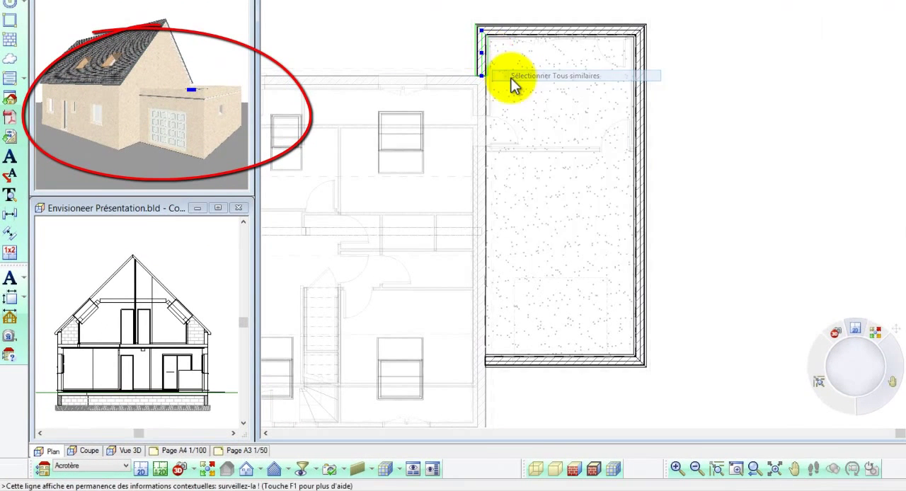
{"action": "right_click", "coordinate": [513, 81]}
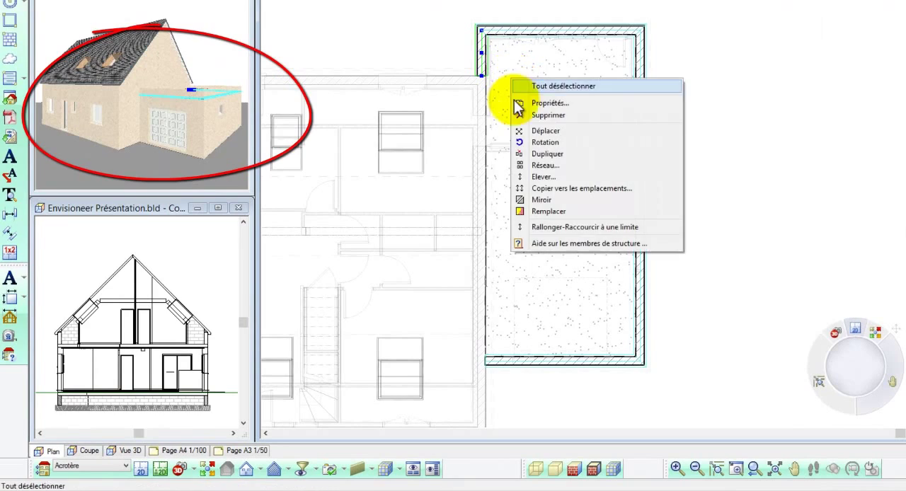
{"action": "left_click", "coordinate": [538, 177]}
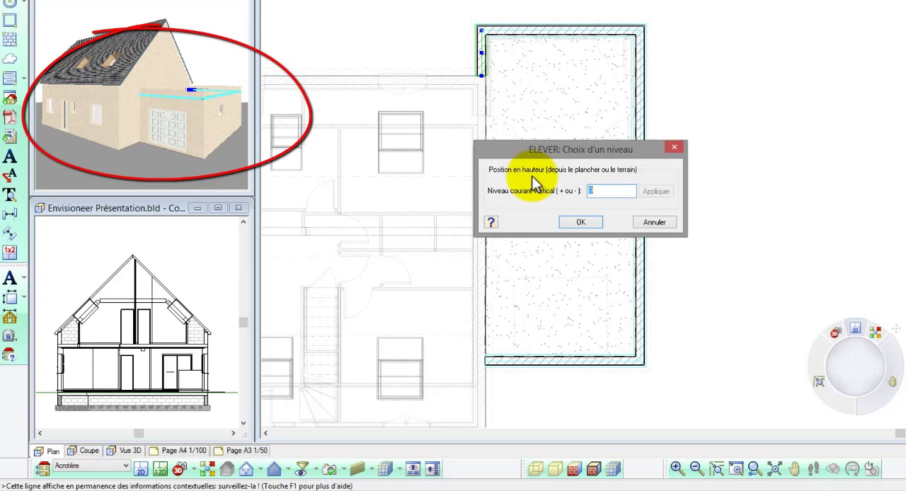
{"action": "type", "text": "45"}
{"action": "left_click", "coordinate": [657, 192]}
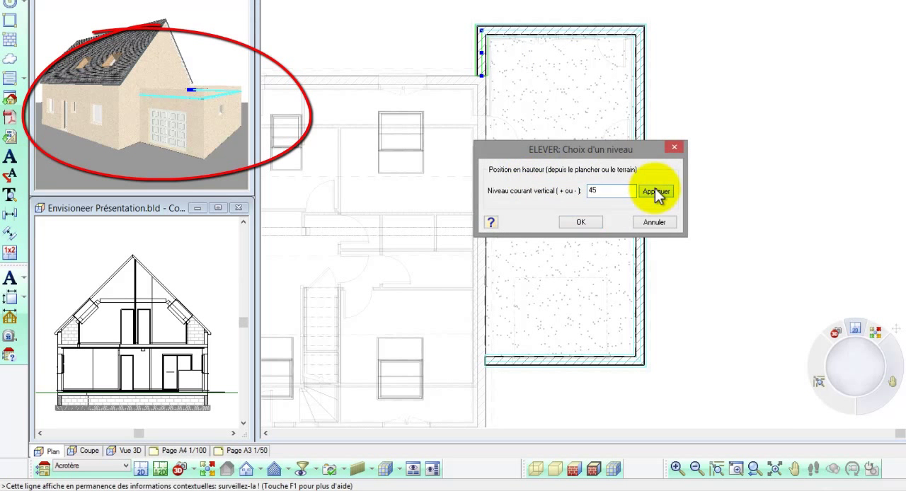
{"action": "left_click", "coordinate": [594, 221]}
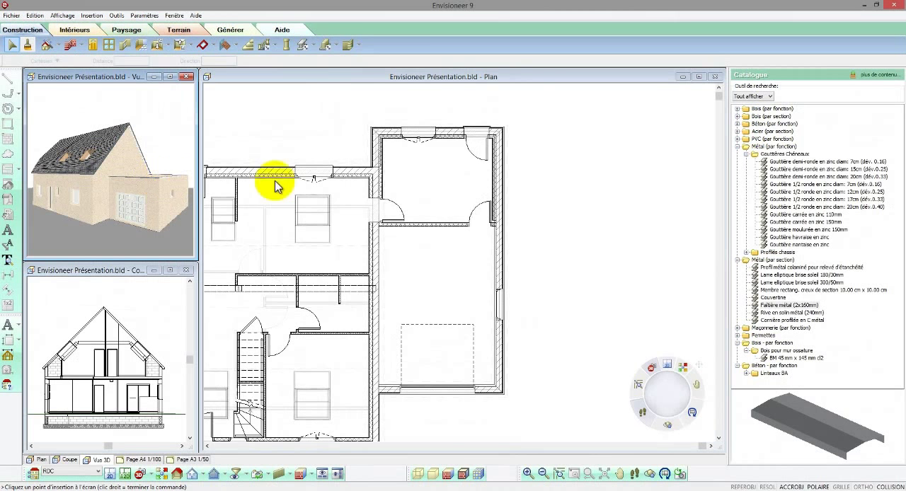
Step: Switch the plan to the Etage level to work on the main roof's eaves
{"action": "left_click", "coordinate": [566, 204]}
{"action": "scroll", "coordinate": [565, 204], "scroll_direction": "down", "scroll_amount": 1}
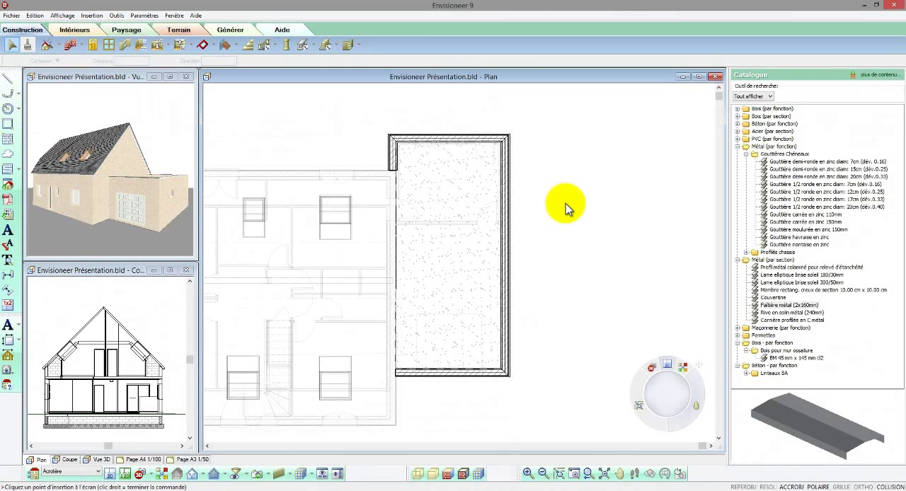
{"action": "scroll", "coordinate": [565, 204], "scroll_direction": "down", "scroll_amount": 3}
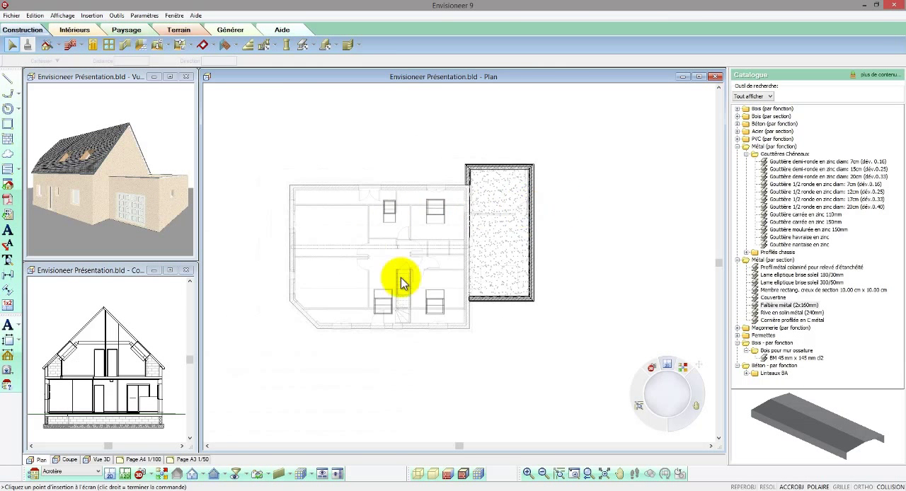
{"action": "scroll", "coordinate": [401, 283], "scroll_direction": "up", "scroll_amount": 2}
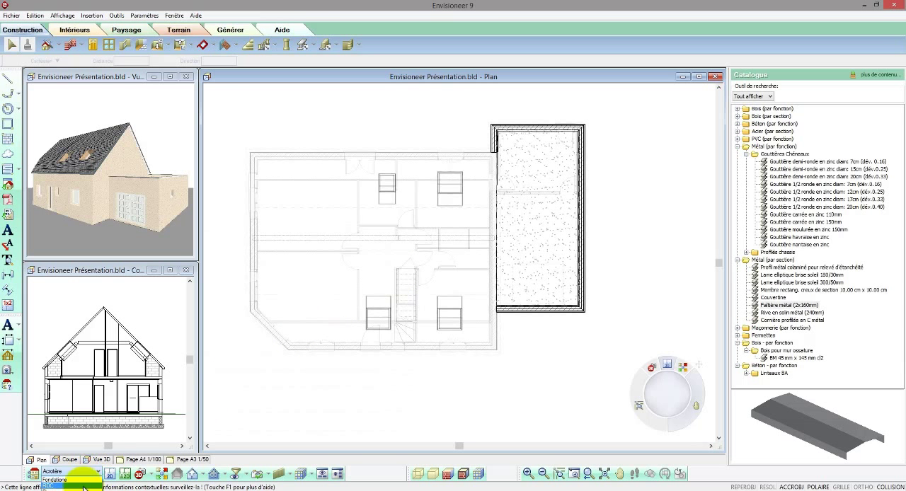
{"action": "left_click", "coordinate": [79, 484]}
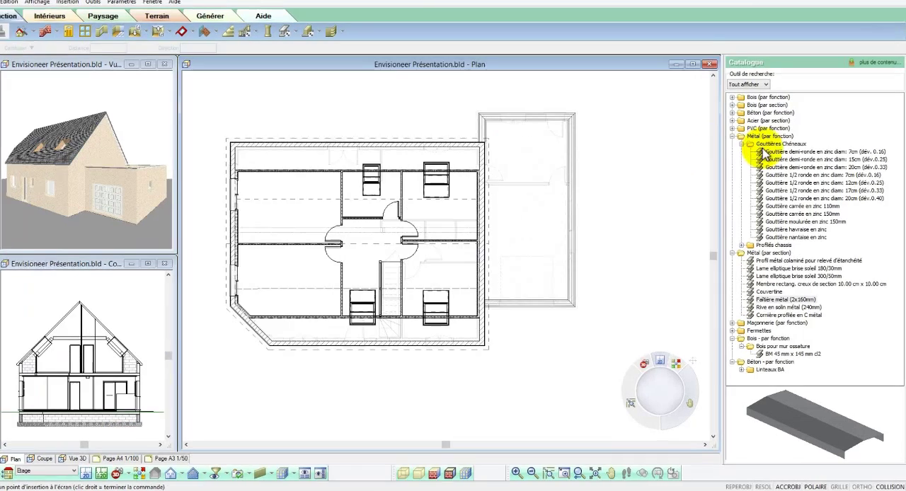
Step: Compare the zinc gutter models, and insert a Gouttière moulurée en zinc 150mm by points along the whole straight front eave
{"action": "left_click", "coordinate": [778, 162]}
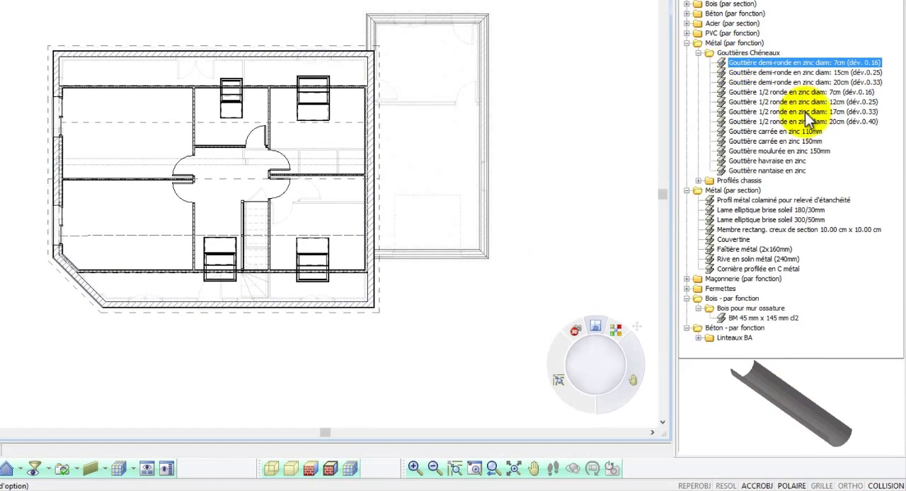
{"action": "left_click", "coordinate": [802, 73]}
{"action": "left_click", "coordinate": [803, 83]}
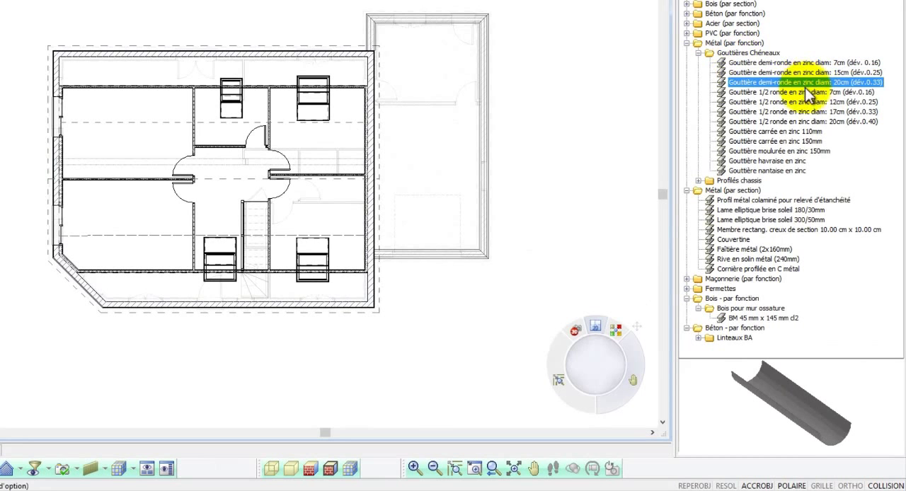
{"action": "left_click", "coordinate": [807, 92]}
{"action": "left_click", "coordinate": [794, 131]}
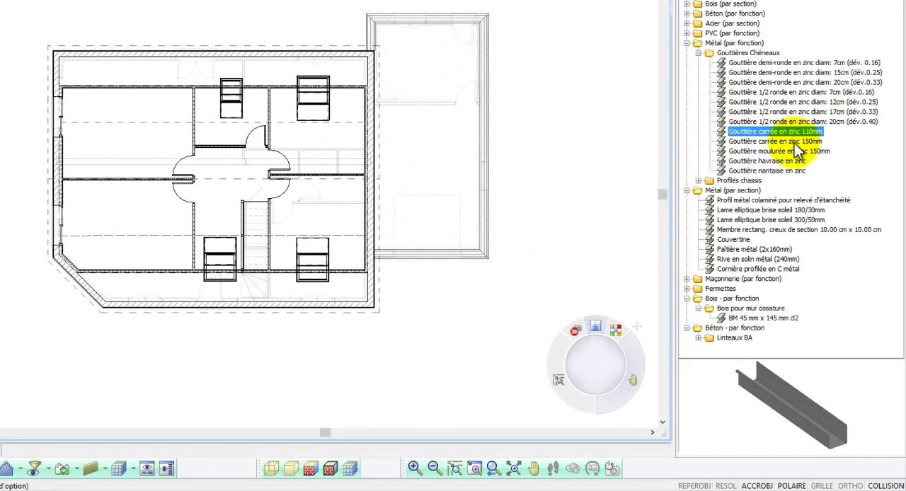
{"action": "left_click", "coordinate": [796, 141]}
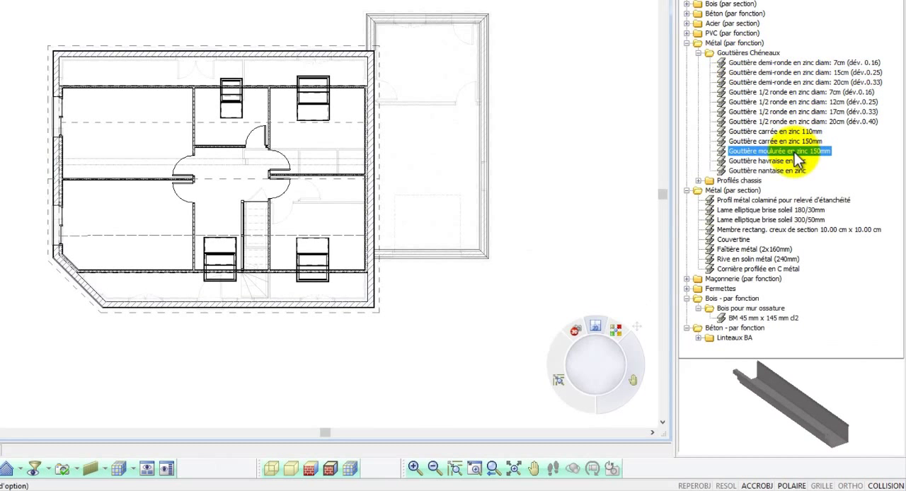
{"action": "left_click", "coordinate": [101, 314]}
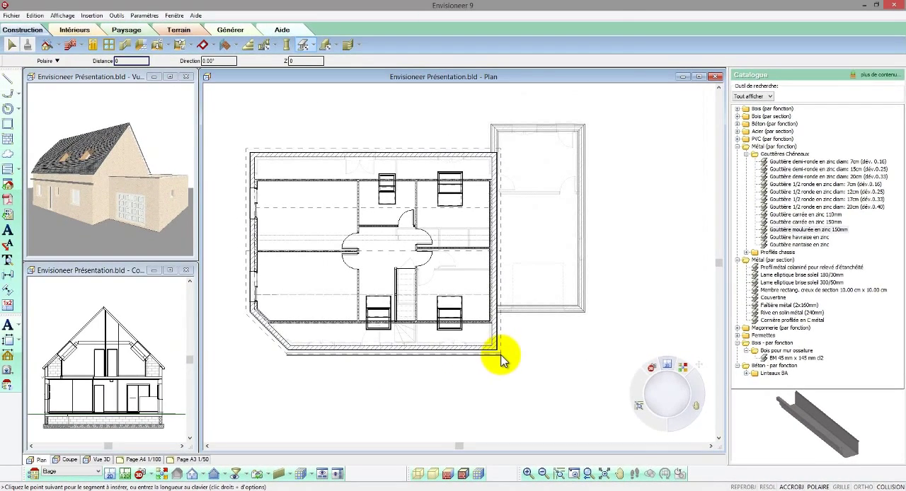
{"action": "right_click", "coordinate": [380, 317]}
{"action": "left_click", "coordinate": [513, 362]}
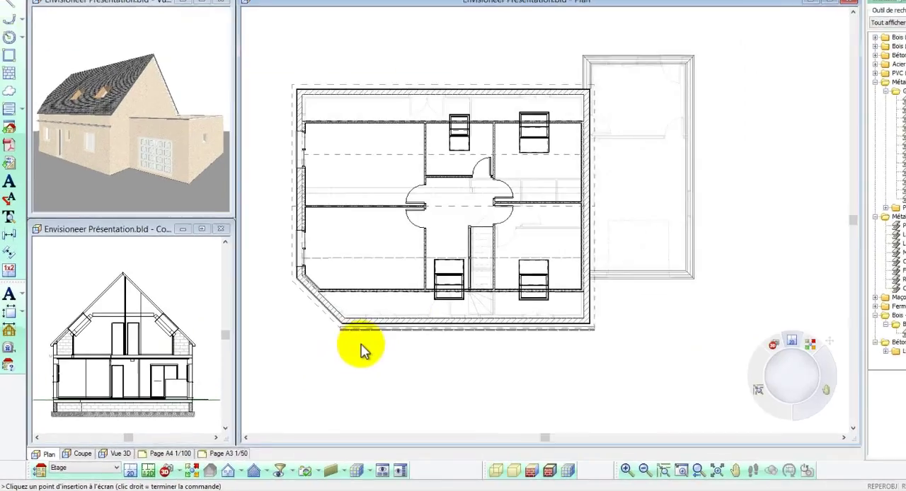
Step: Move the front gutter outward in plan so its inner edge lines up with the roof edge
{"action": "scroll", "coordinate": [447, 272], "scroll_direction": "up", "scroll_amount": 5}
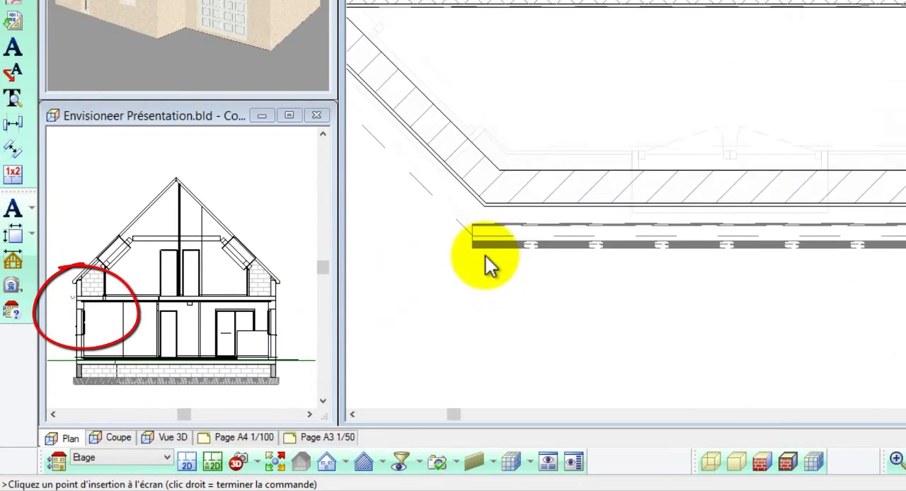
{"action": "left_click", "coordinate": [484, 247]}
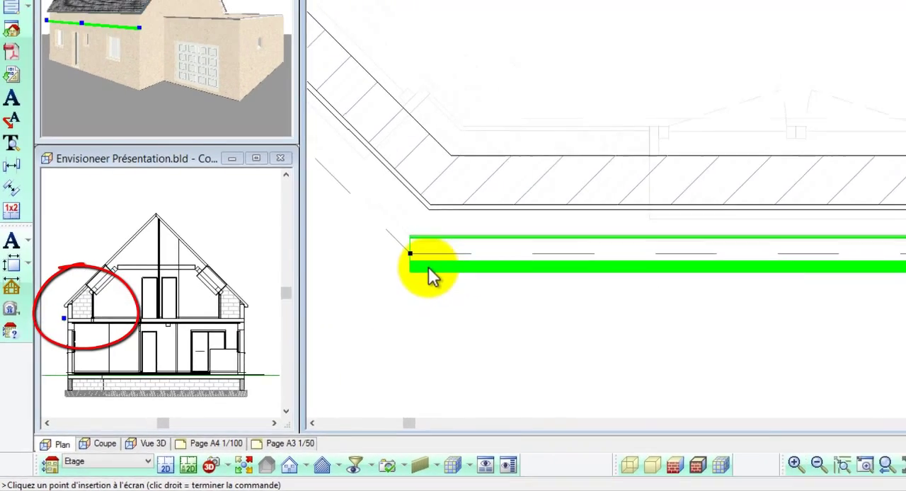
{"action": "right_click", "coordinate": [486, 240]}
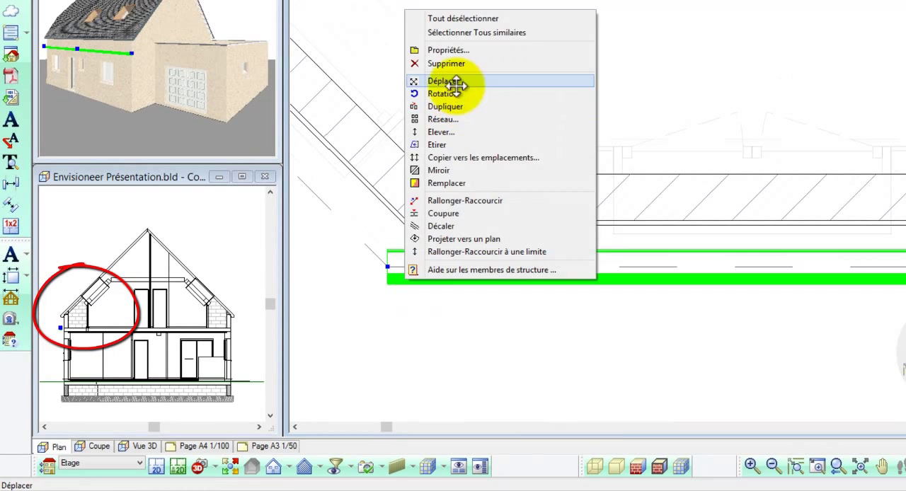
{"action": "left_click", "coordinate": [456, 81]}
{"action": "left_click", "coordinate": [389, 249]}
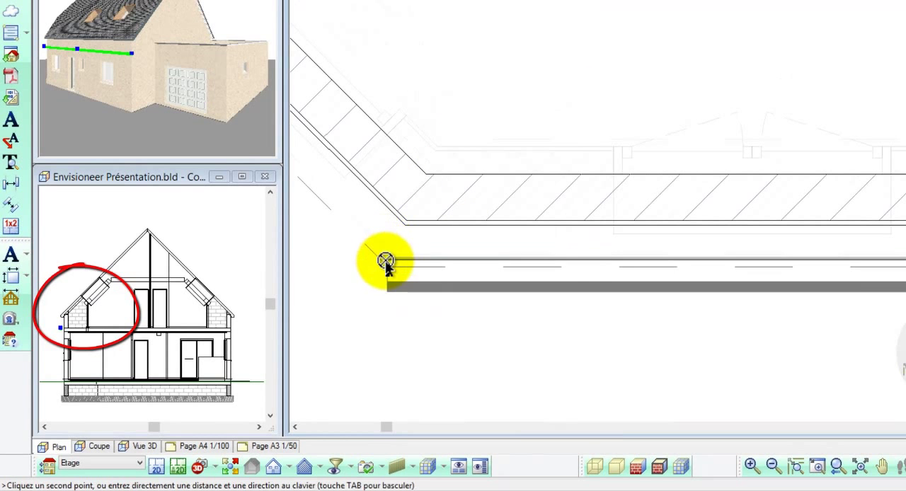
{"action": "left_click", "coordinate": [388, 269]}
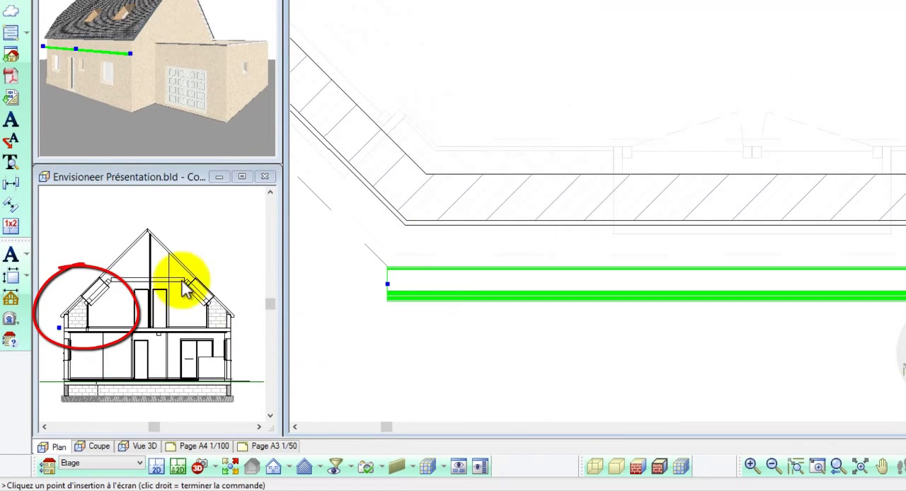
Step: Elevate the front gutter to a vertical level of 60, selecting it in the section view beside the roof overhang
{"action": "left_click", "coordinate": [203, 260]}
{"action": "scroll", "coordinate": [78, 322], "scroll_direction": "up", "scroll_amount": 5}
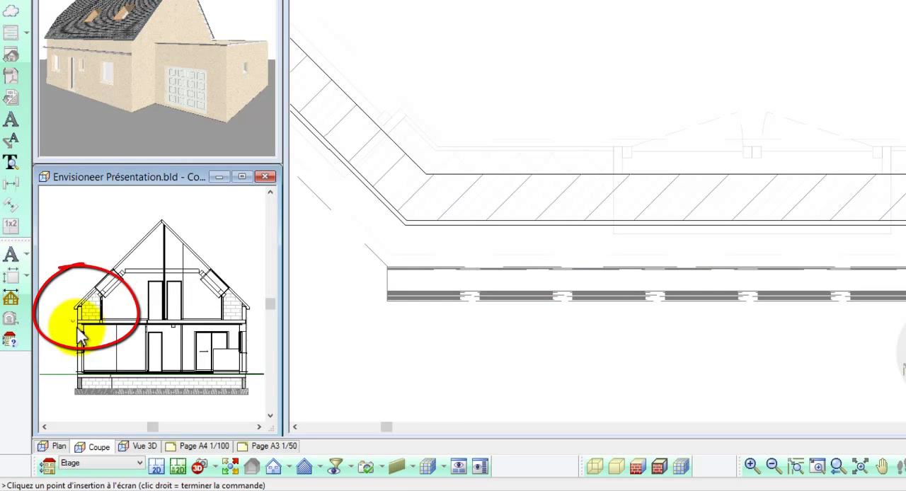
{"action": "scroll", "coordinate": [69, 318], "scroll_direction": "up", "scroll_amount": 4}
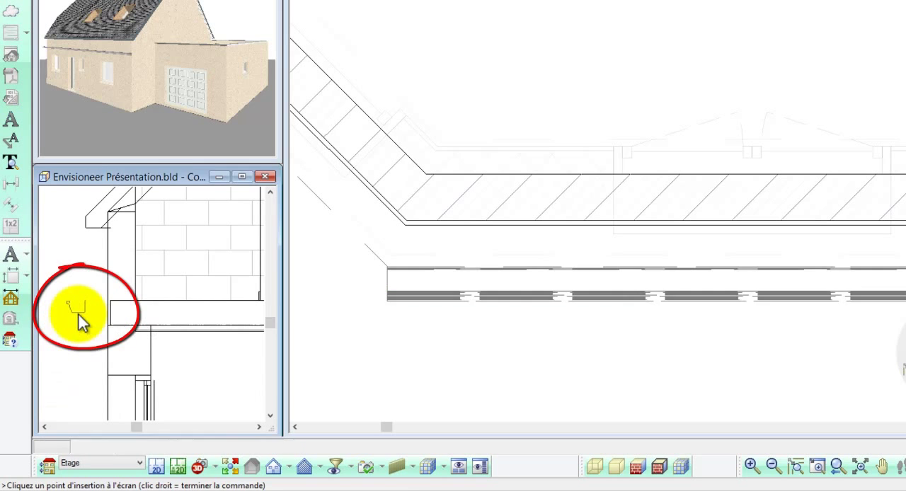
{"action": "left_click", "coordinate": [78, 315]}
{"action": "right_click", "coordinate": [78, 315]}
{"action": "left_click", "coordinate": [142, 168]}
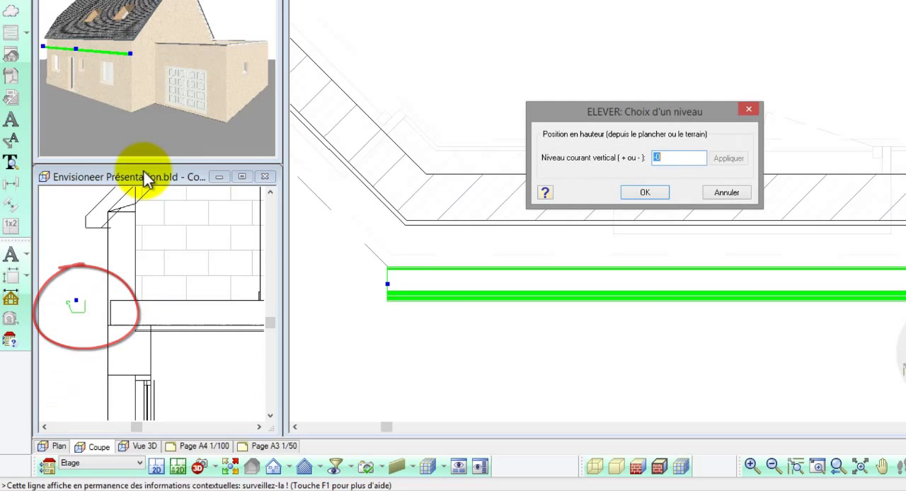
{"action": "type", "text": "60"}
{"action": "left_click", "coordinate": [732, 159]}
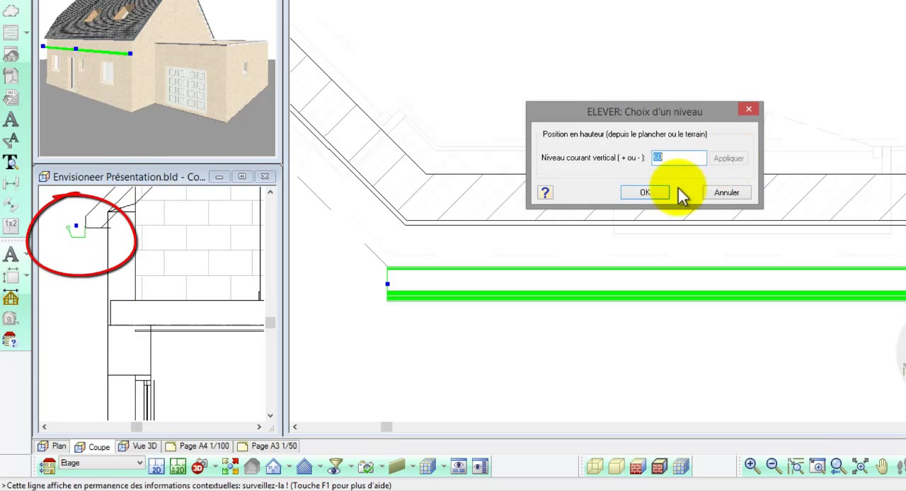
{"action": "left_click", "coordinate": [645, 192]}
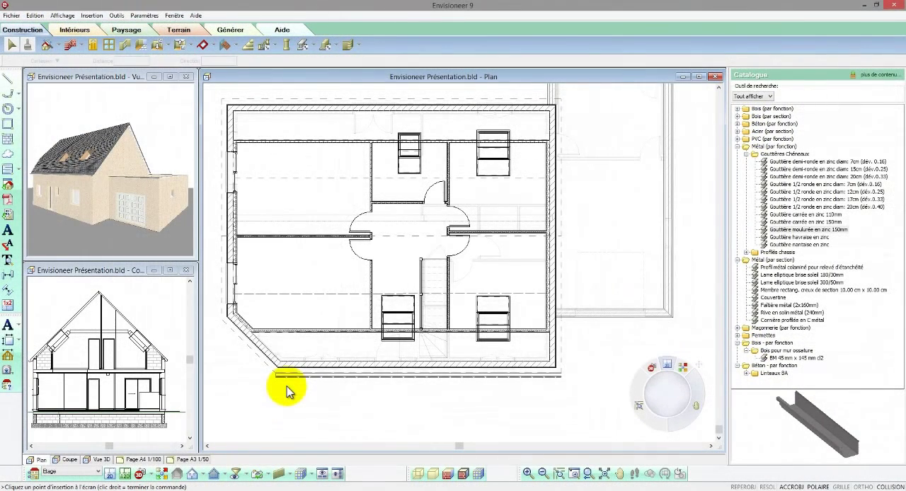
Step: Mirror the front gutter about the ridge line, keeping the original, and stretch the copy to the far corner of the rear eave
{"action": "scroll", "coordinate": [286, 391], "scroll_direction": "down", "scroll_amount": 1}
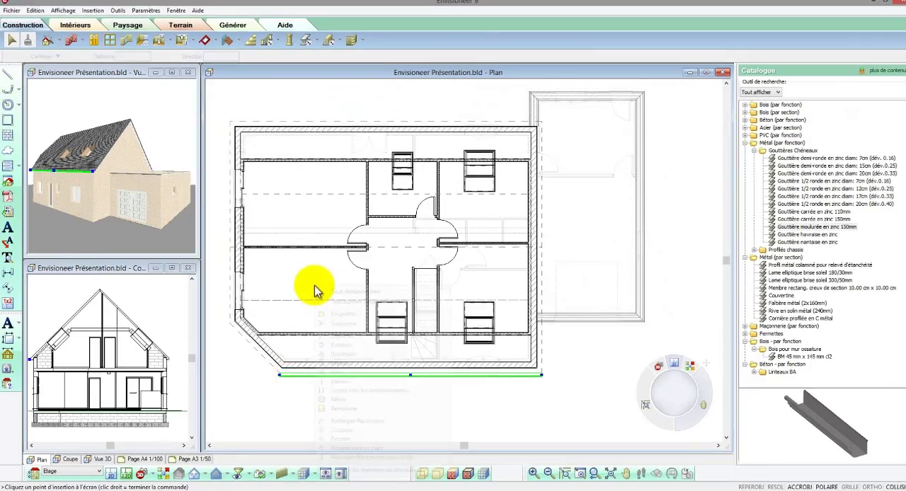
{"action": "right_click", "coordinate": [311, 289]}
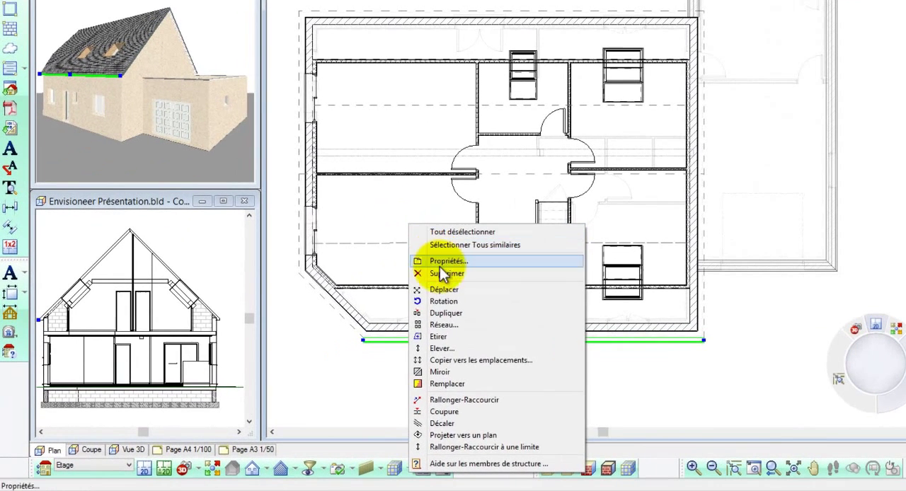
{"action": "left_click", "coordinate": [440, 372]}
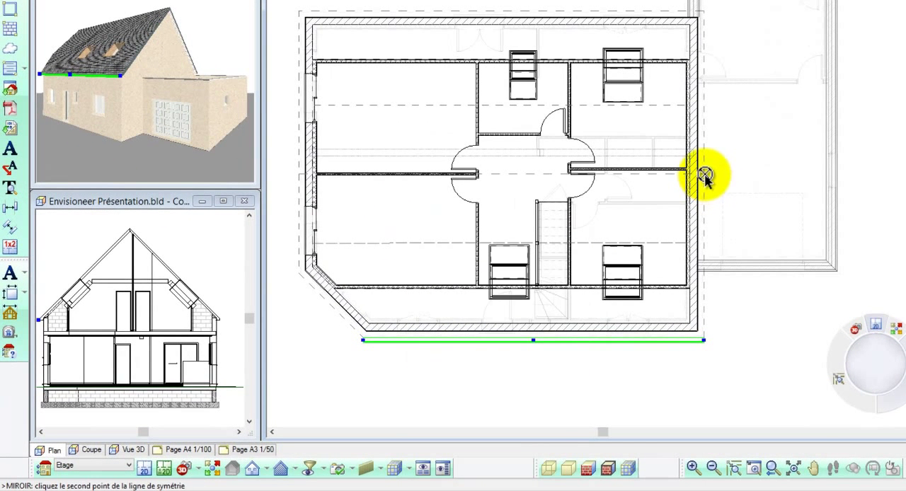
{"action": "left_click", "coordinate": [749, 173]}
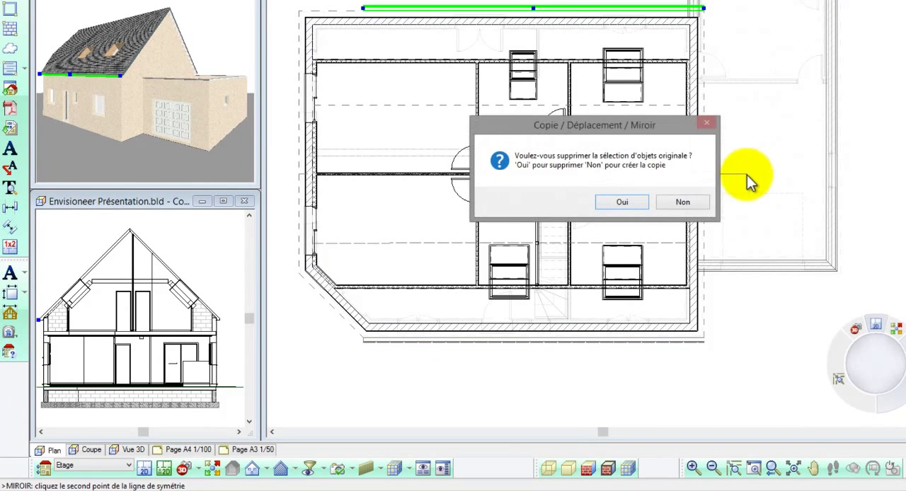
{"action": "left_click", "coordinate": [683, 201]}
{"action": "left_click_drag", "start_coordinate": [363, 7], "coordinate": [301, 12]}
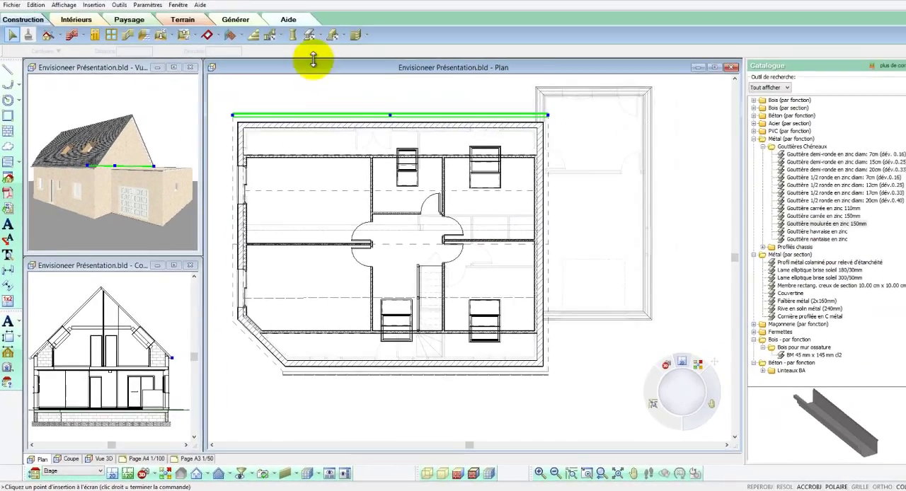
Step: Insert a gutter segment with Membres selon un plan on the angled corner's roof plane, from one end of its eave to the other
{"action": "left_click", "coordinate": [320, 37]}
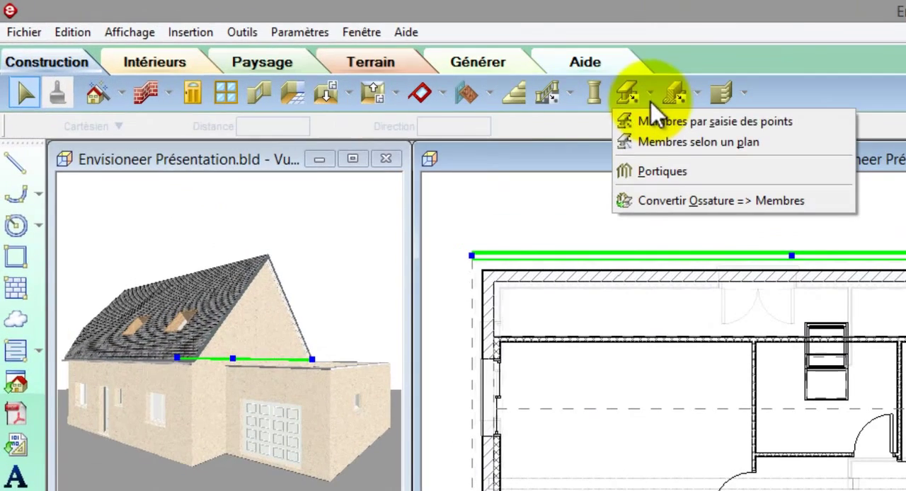
{"action": "left_click", "coordinate": [671, 142]}
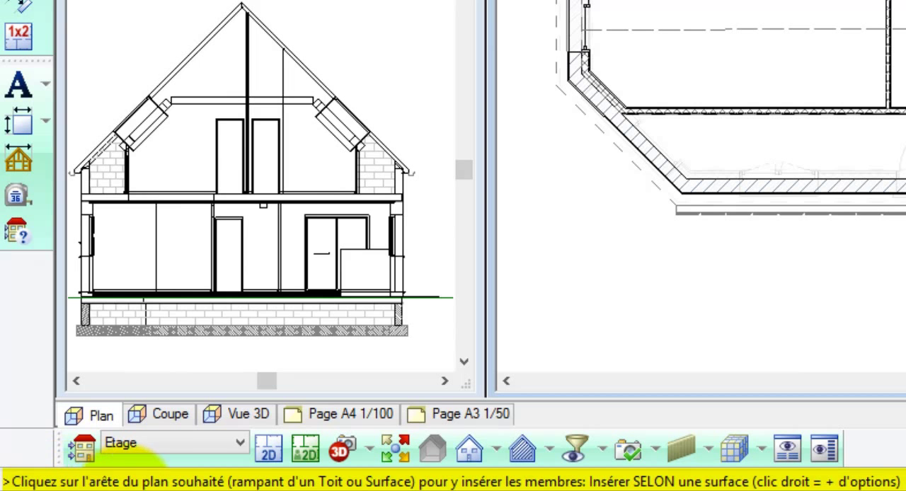
{"action": "left_click", "coordinate": [602, 144]}
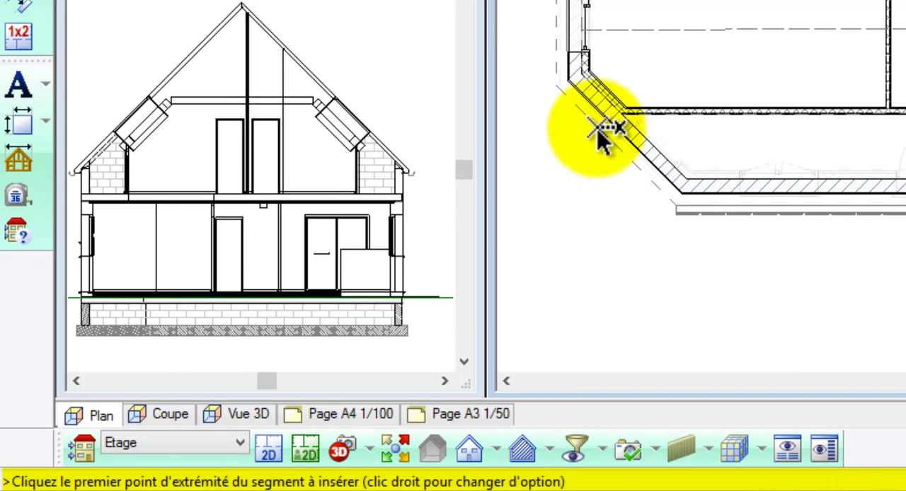
{"action": "left_click", "coordinate": [558, 87]}
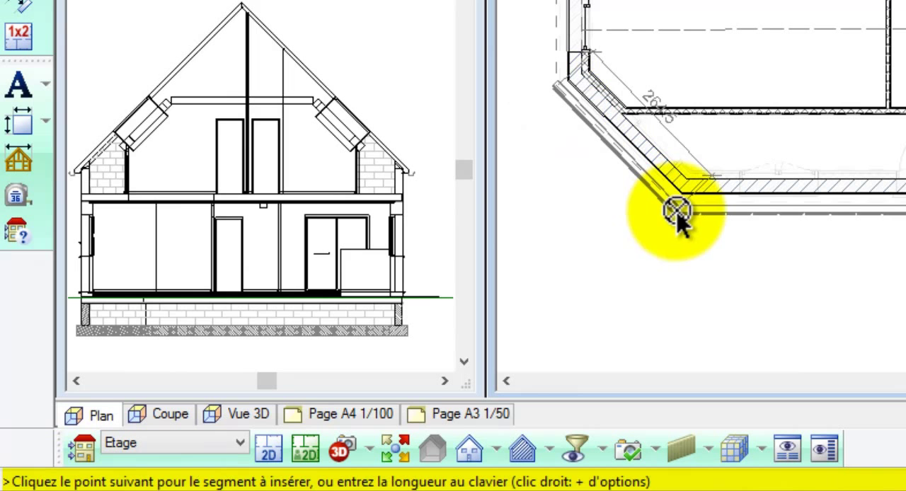
{"action": "right_click", "coordinate": [678, 206]}
{"action": "left_click", "coordinate": [690, 218]}
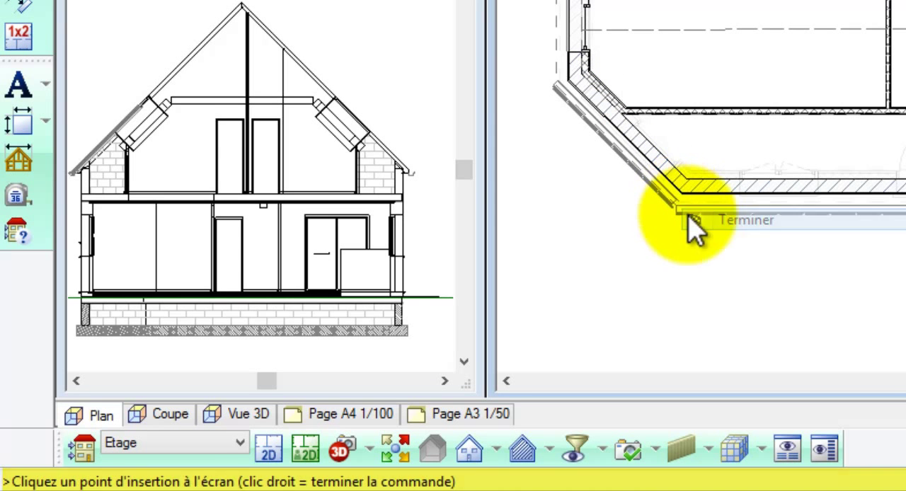
Step: Move the angled corner gutter outward in plan so its inner edge lines up with the roof edge
{"action": "scroll", "coordinate": [558, 123], "scroll_direction": "up", "scroll_amount": 5}
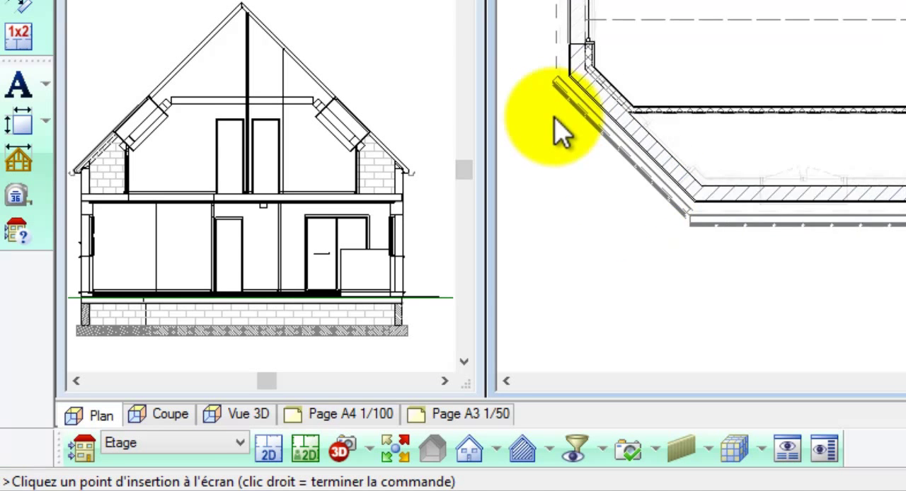
{"action": "left_click", "coordinate": [584, 89]}
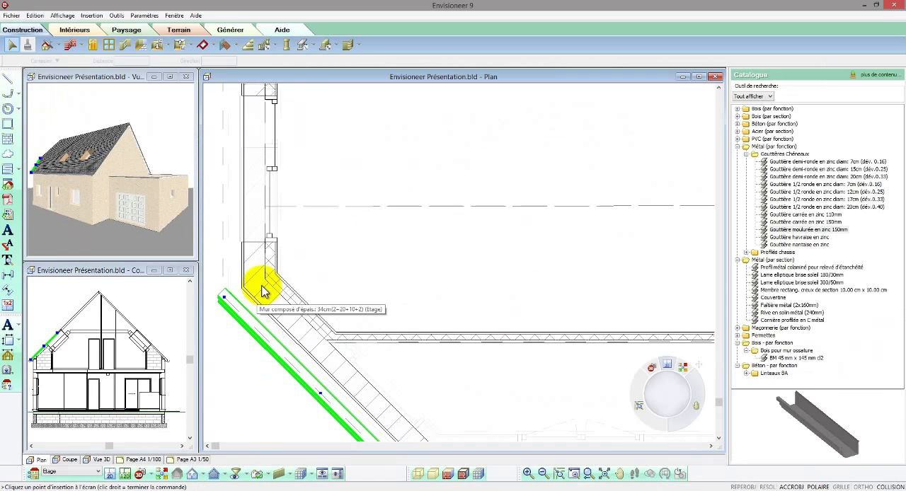
{"action": "right_click", "coordinate": [445, 143]}
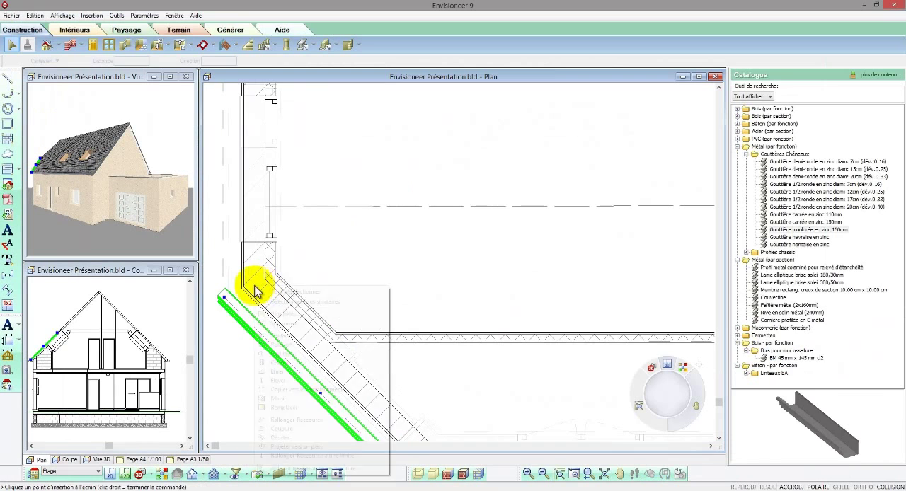
{"action": "left_click", "coordinate": [277, 336]}
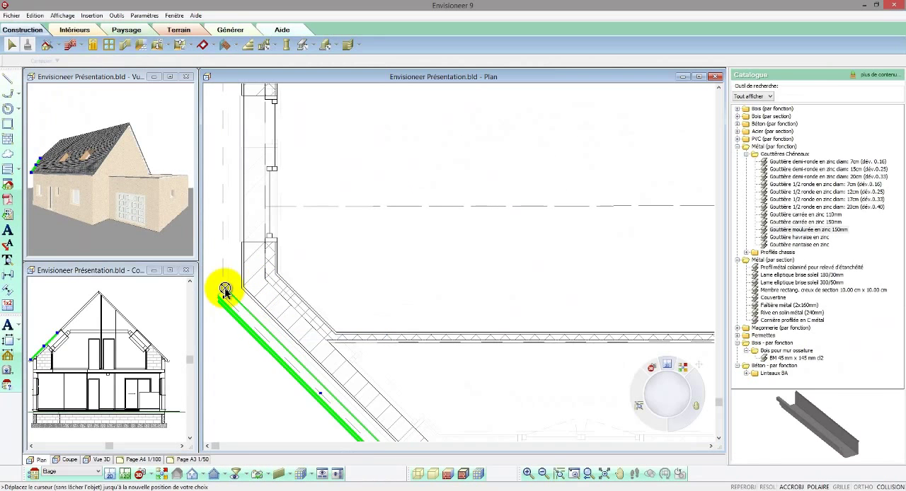
{"action": "left_click", "coordinate": [225, 288]}
{"action": "left_click", "coordinate": [223, 297]}
{"action": "scroll", "coordinate": [222, 269], "scroll_direction": "down", "scroll_amount": 2}
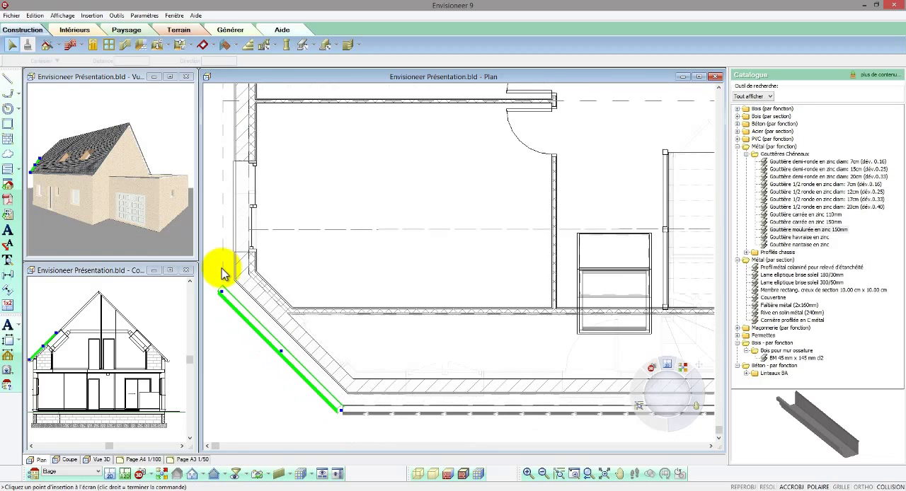
Step: Stretch the front gutter's end in plan until it meets the end of the angled corner gutter
{"action": "scroll", "coordinate": [357, 418], "scroll_direction": "up", "scroll_amount": 3}
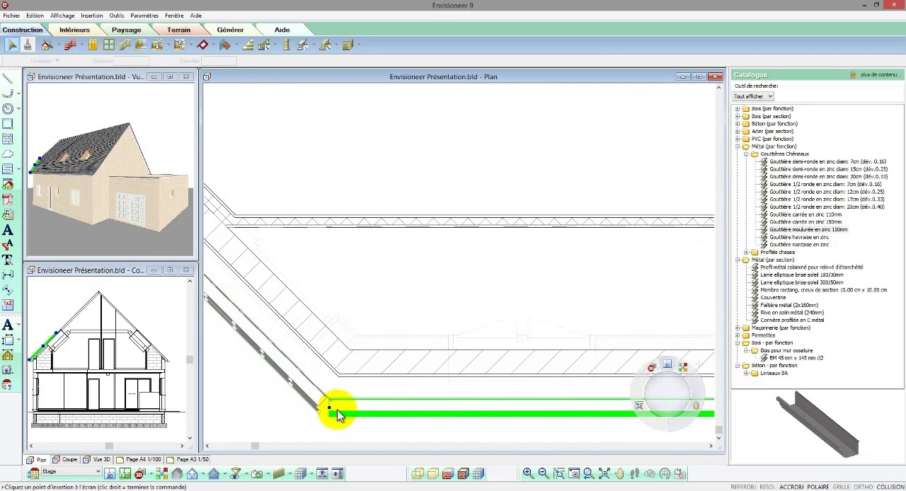
{"action": "left_click", "coordinate": [324, 411]}
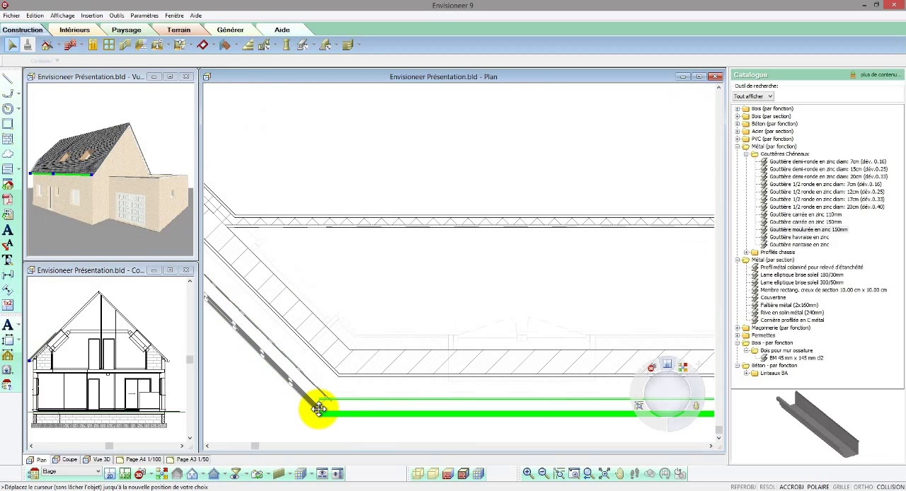
{"action": "left_click", "coordinate": [267, 418]}
Step: Set the 3D view to the preset diagonal direction facing the angled corner and show the gutter junction up close
{"action": "left_click", "coordinate": [156, 162]}
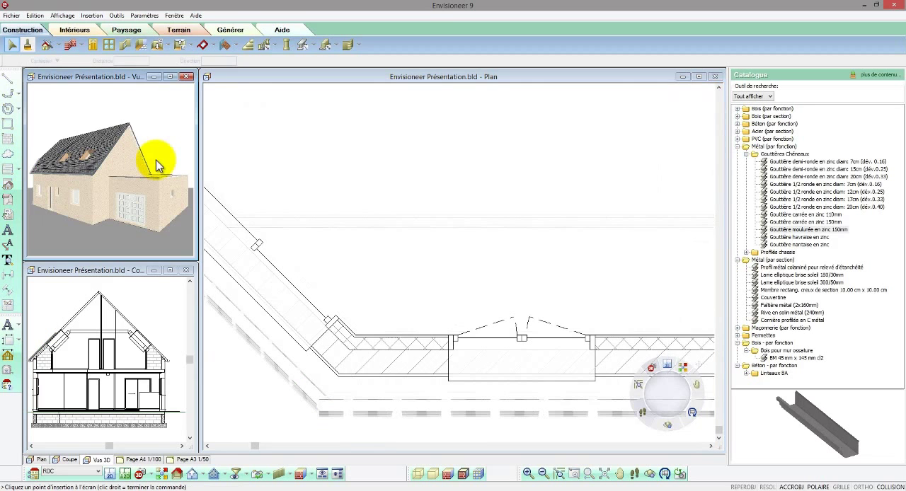
{"action": "scroll", "coordinate": [156, 162], "scroll_direction": "down", "scroll_amount": 2}
{"action": "scroll", "coordinate": [157, 161], "scroll_direction": "down", "scroll_amount": 2}
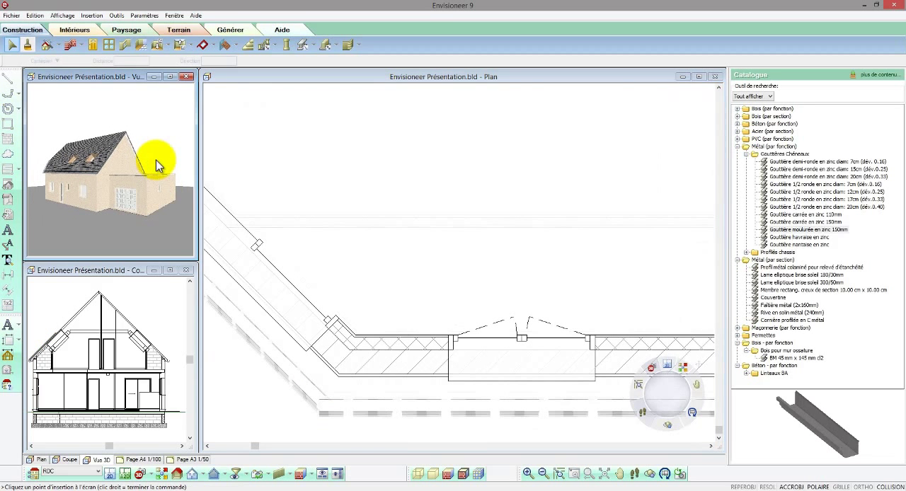
{"action": "left_click", "coordinate": [165, 480]}
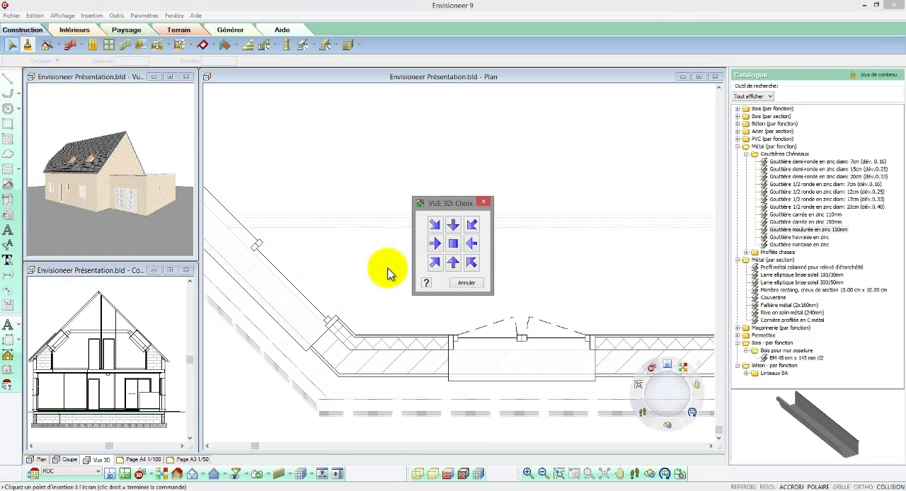
{"action": "left_click", "coordinate": [431, 256]}
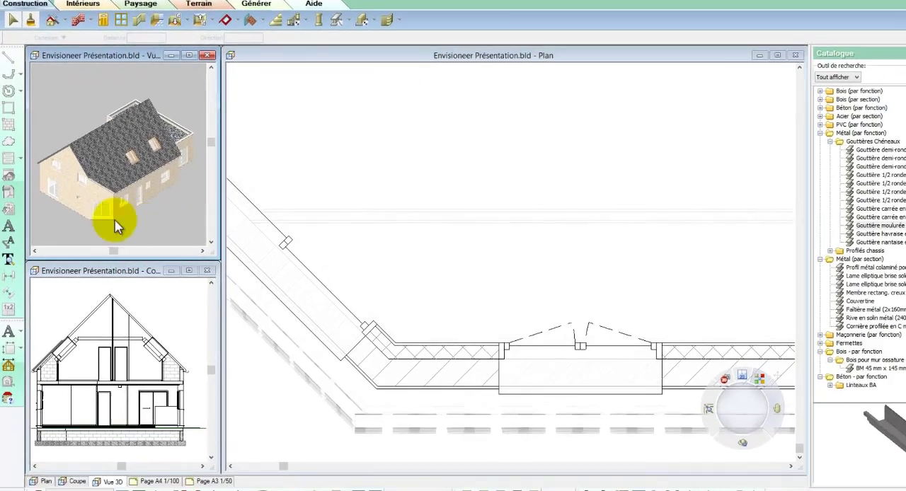
{"action": "scroll", "coordinate": [91, 205], "scroll_direction": "up", "scroll_amount": 3}
{"action": "scroll", "coordinate": [114, 190], "scroll_direction": "up", "scroll_amount": 4}
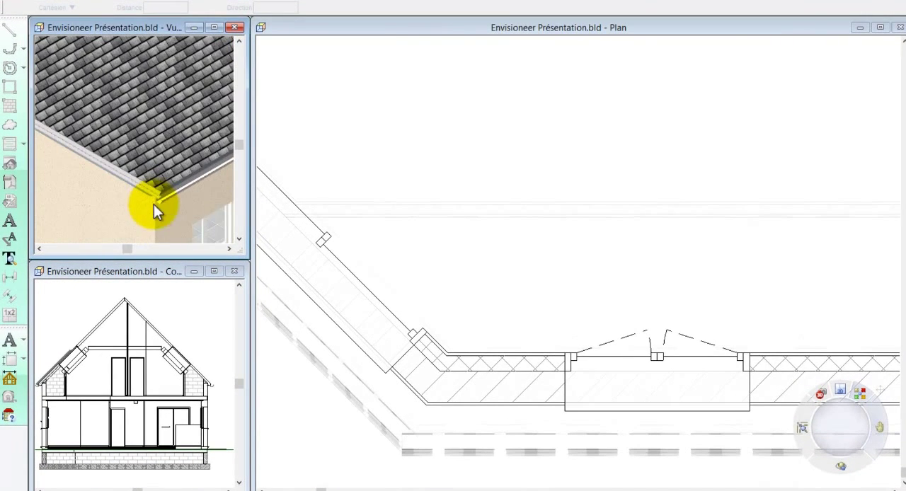
Step: Elevate the angled corner gutter to a vertical level of -85, selecting it in the 3D view
{"action": "left_click", "coordinate": [152, 192]}
{"action": "right_click", "coordinate": [152, 192]}
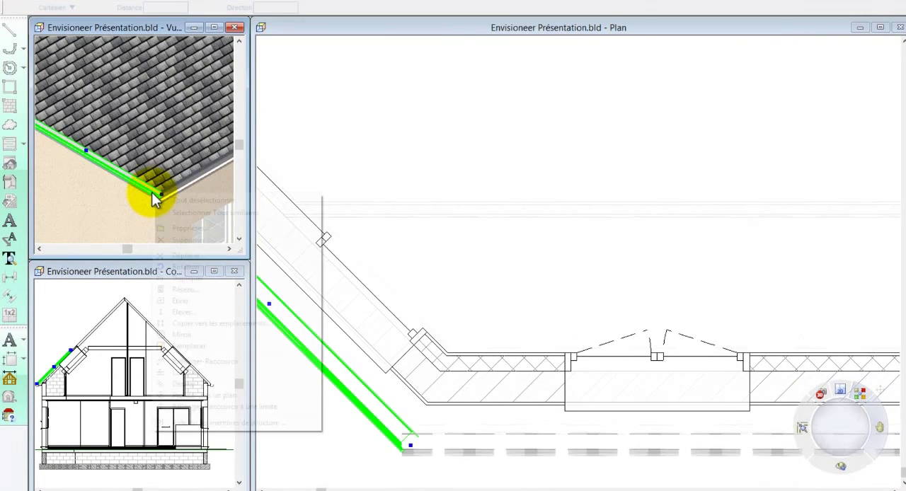
{"action": "left_click", "coordinate": [192, 312]}
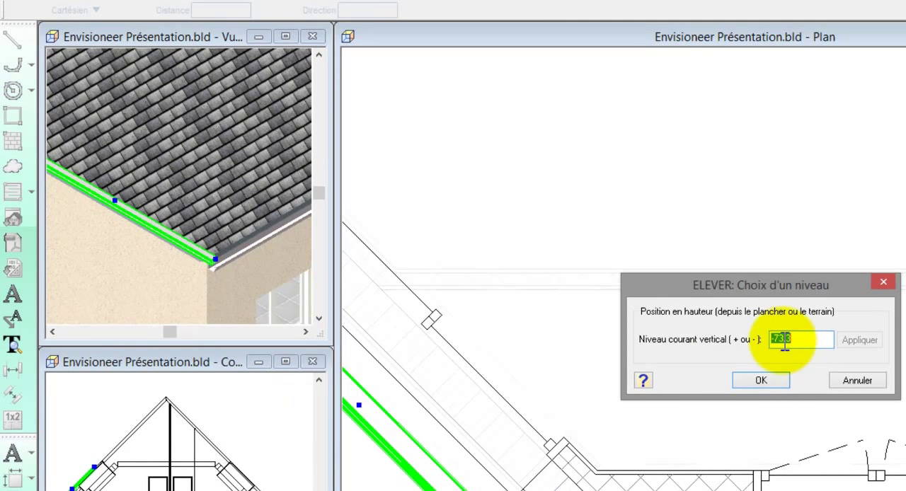
{"action": "left_click", "coordinate": [777, 340]}
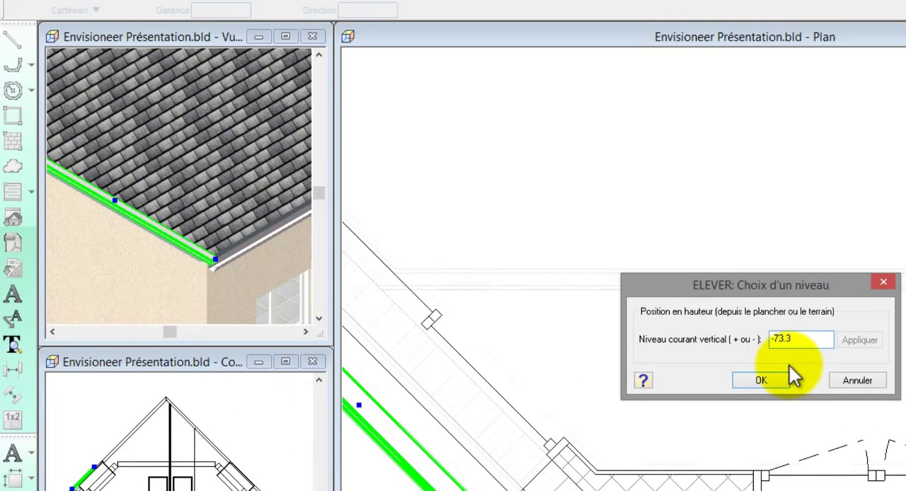
{"action": "double_click", "coordinate": [798, 340]}
{"action": "type", "text": "-"}
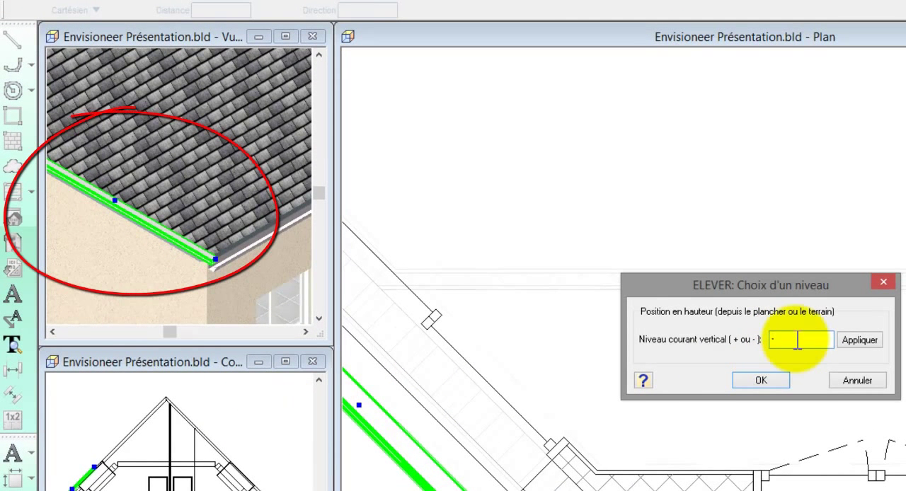
{"action": "type", "text": "85"}
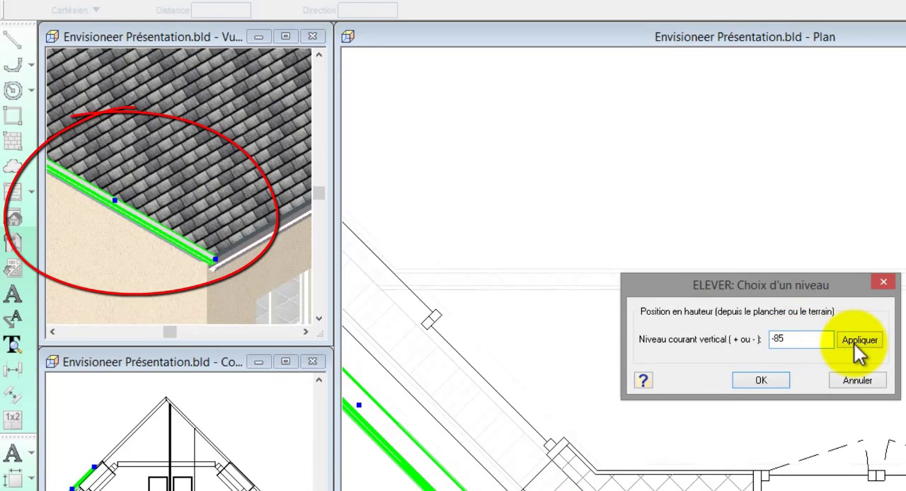
{"action": "left_click", "coordinate": [854, 342]}
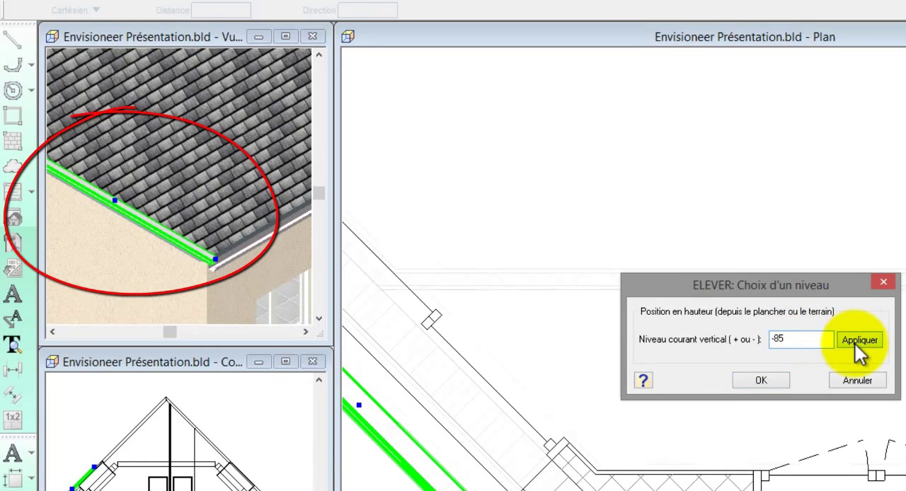
{"action": "left_click", "coordinate": [769, 379]}
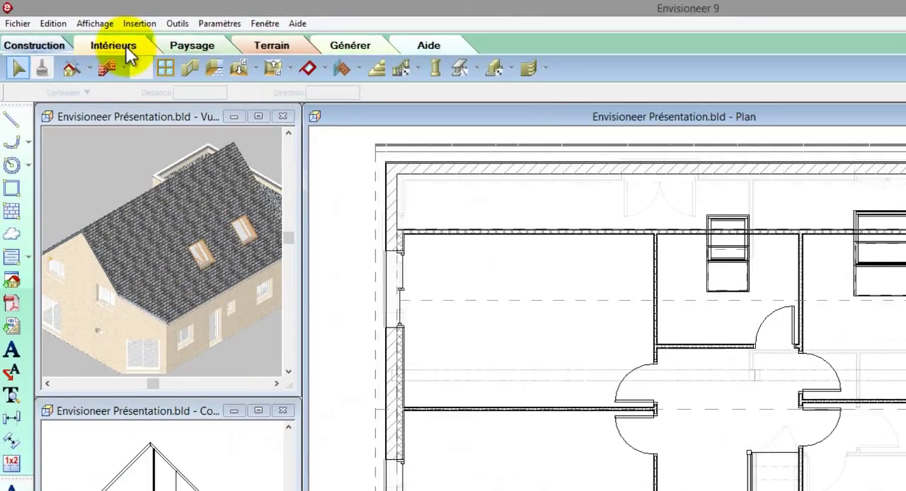
Step: Preview the roof outlets in the interior fireplace catalogue and choose Cheminée carrée Ht: 90 cm (type à couronnt)
{"action": "left_click", "coordinate": [83, 33]}
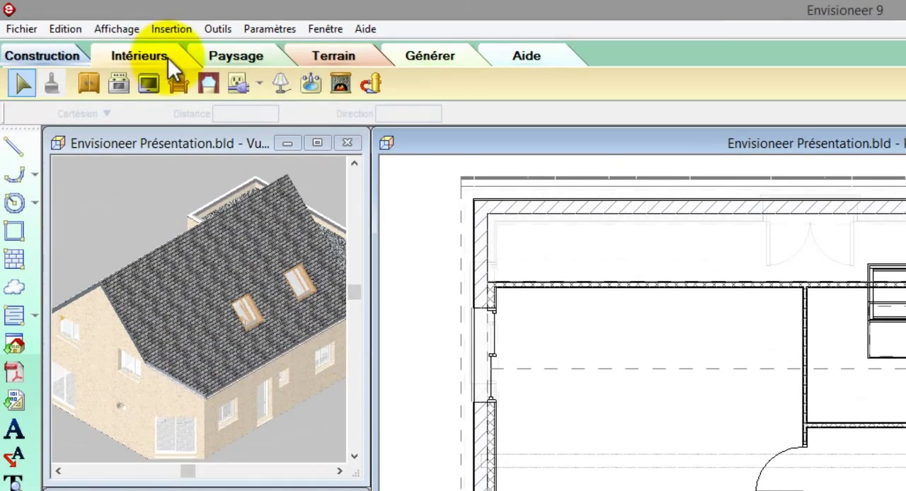
{"action": "left_click", "coordinate": [342, 86]}
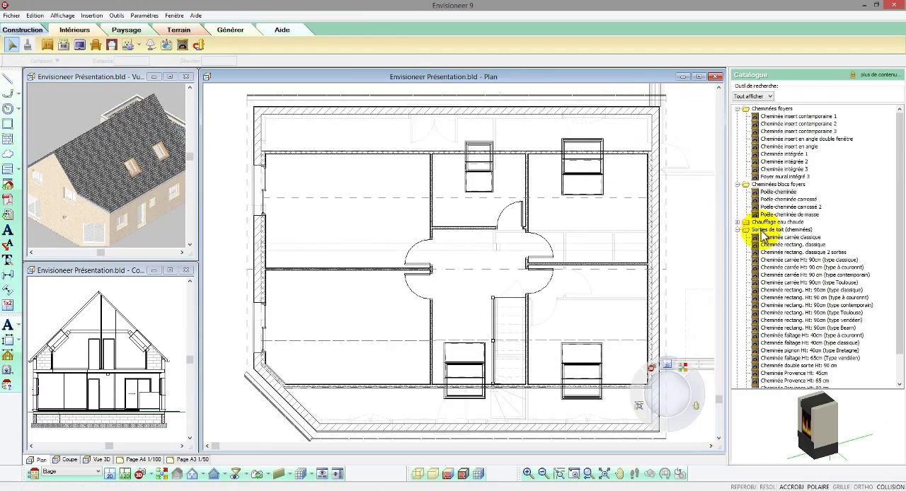
{"action": "left_click", "coordinate": [764, 238]}
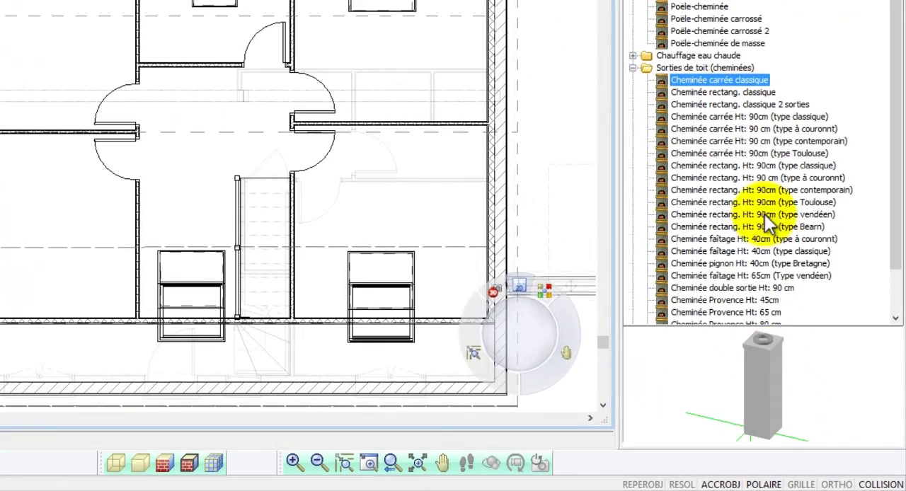
{"action": "left_click", "coordinate": [748, 91]}
{"action": "left_click", "coordinate": [748, 103]}
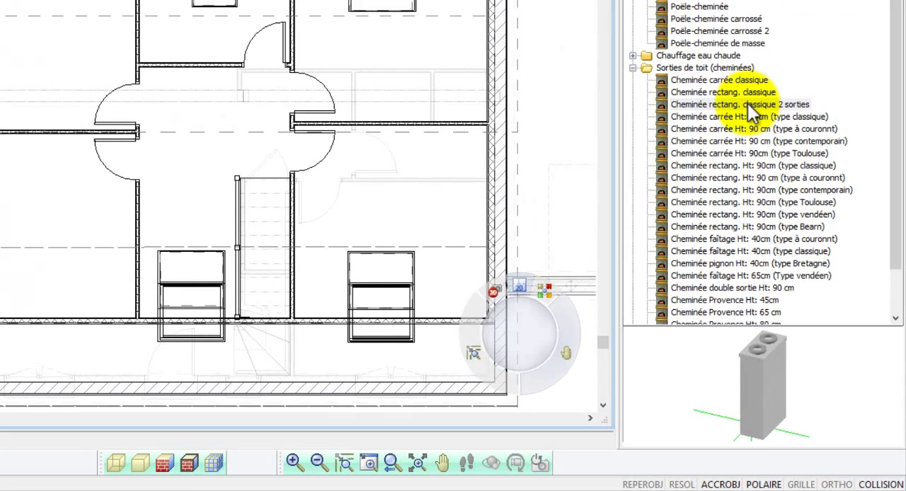
{"action": "left_click", "coordinate": [749, 116]}
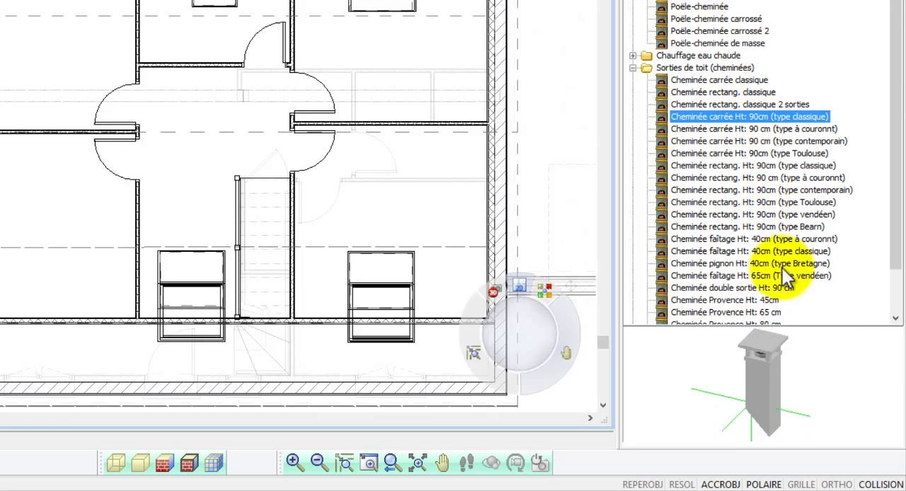
{"action": "mouse_move", "coordinate": [772, 346]}
{"action": "left_mouse_down"}
{"action": "mouse_move", "coordinate": [782, 366]}
{"action": "mouse_move", "coordinate": [786, 345]}
{"action": "mouse_move", "coordinate": [778, 350]}
{"action": "left_mouse_up"}
{"action": "left_click", "coordinate": [763, 128]}
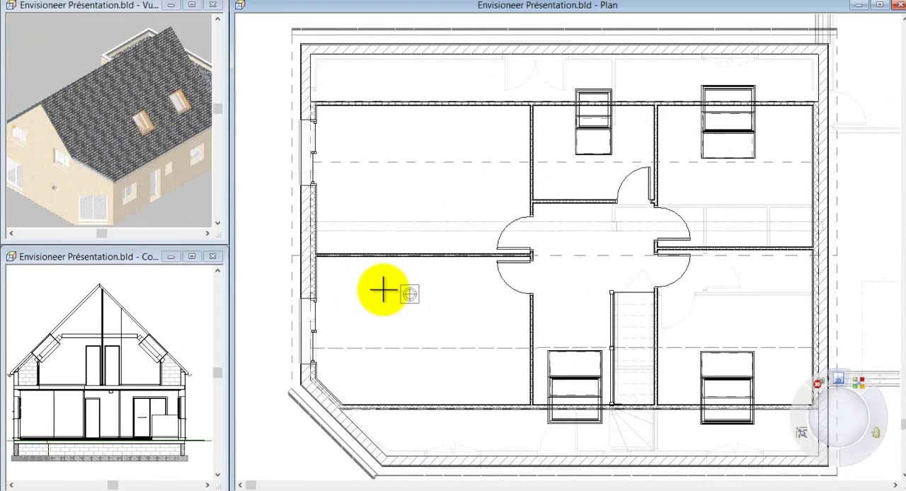
Step: Place the square chimney in plan beside the central partition, then shift it close to the gable wall
{"action": "scroll", "coordinate": [321, 262], "scroll_direction": "up", "scroll_amount": 5}
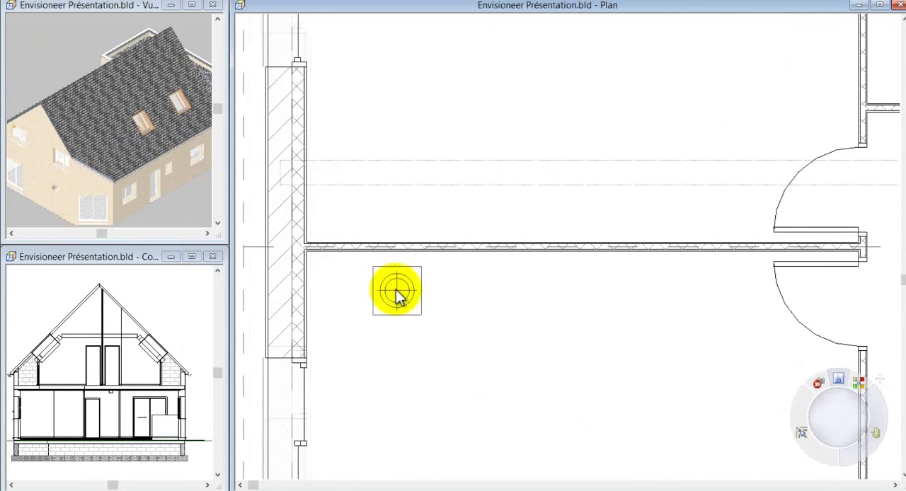
{"action": "left_click", "coordinate": [395, 291]}
{"action": "left_click_drag", "start_coordinate": [396, 291], "coordinate": [330, 279]}
Step: Elevate the placed chimney to a vertical level of 400
{"action": "right_click", "coordinate": [335, 284]}
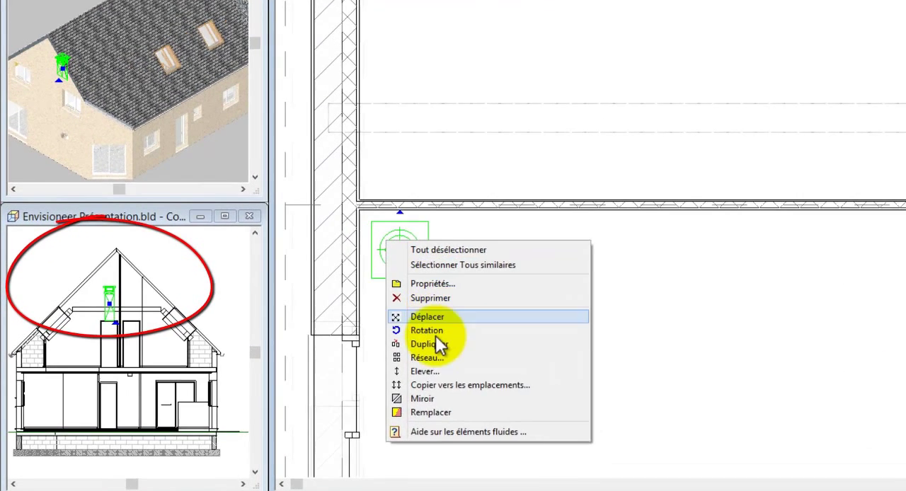
{"action": "left_click", "coordinate": [372, 386]}
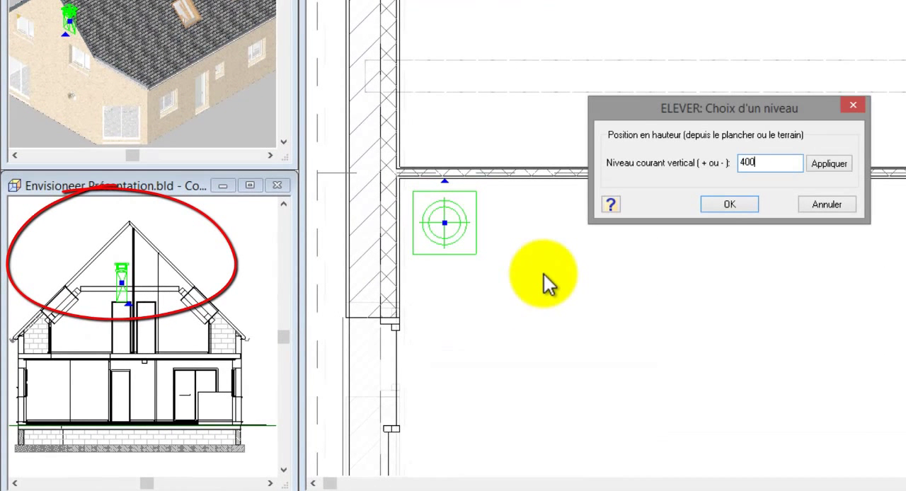
{"action": "type", "text": "400"}
{"action": "left_click", "coordinate": [730, 204]}
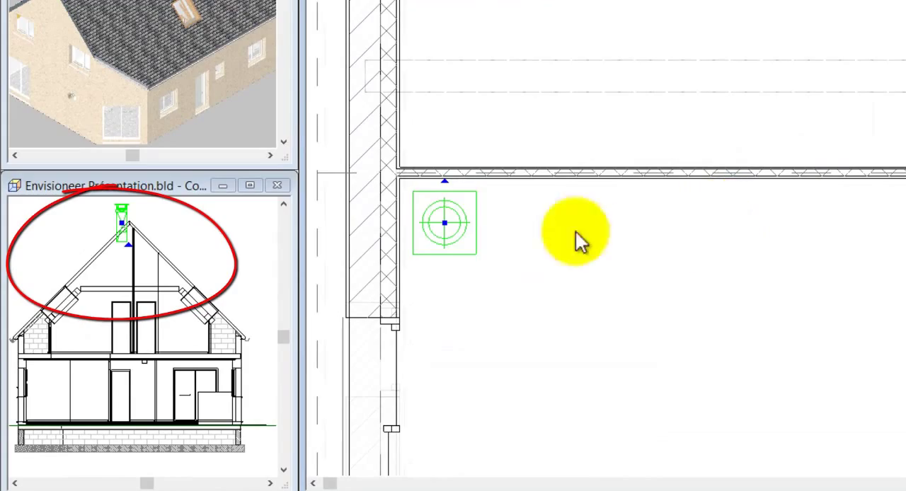
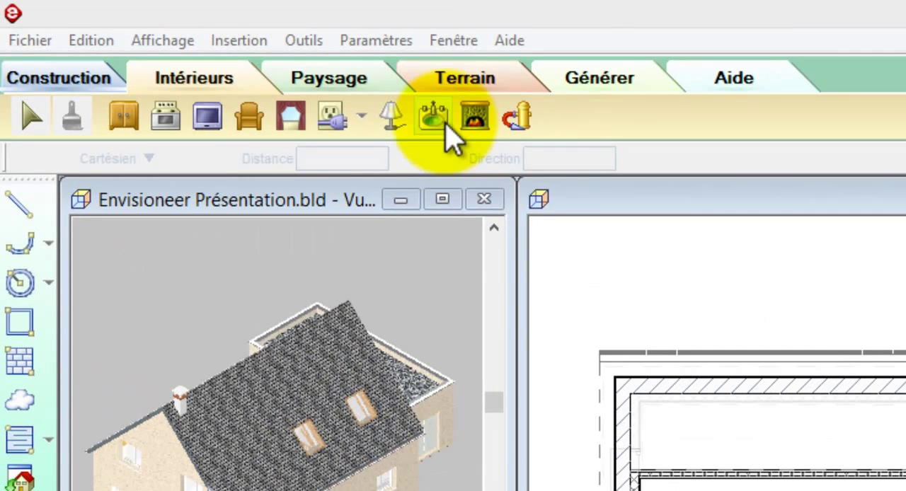
Step: Choose Descente d'EP en PVC de diam: 100mm from the Descentes d'Eaux Pluviales in the interior sanitary catalogue
{"action": "left_click", "coordinate": [433, 117]}
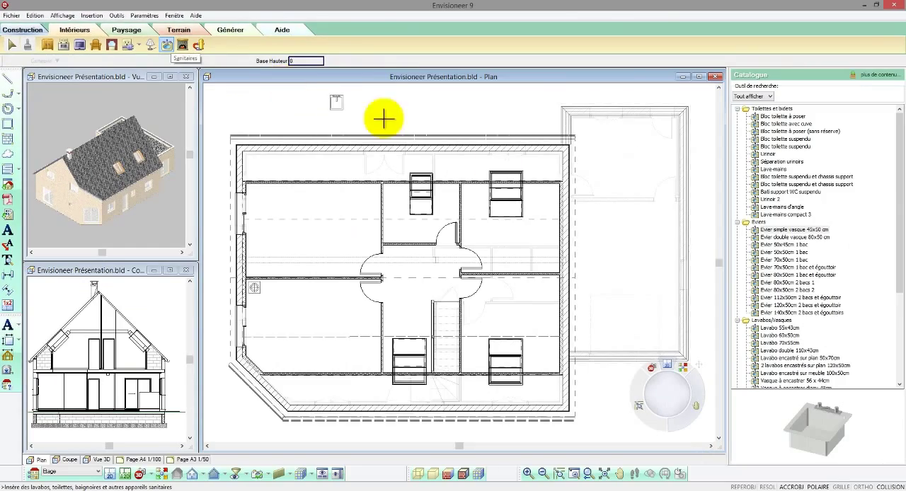
{"action": "left_click_drag", "start_coordinate": [895, 176], "coordinate": [895, 289]}
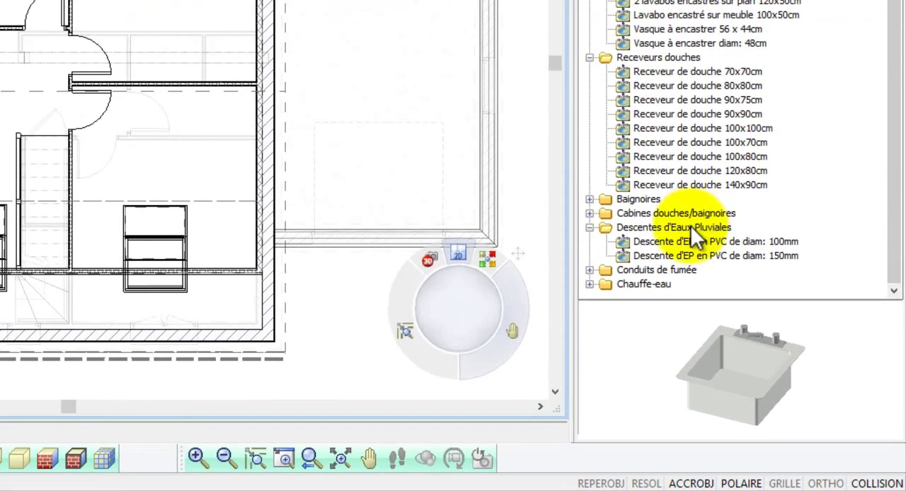
{"action": "left_click", "coordinate": [691, 225]}
{"action": "left_click", "coordinate": [691, 242]}
{"action": "left_click_drag", "start_coordinate": [752, 425], "coordinate": [757, 369]}
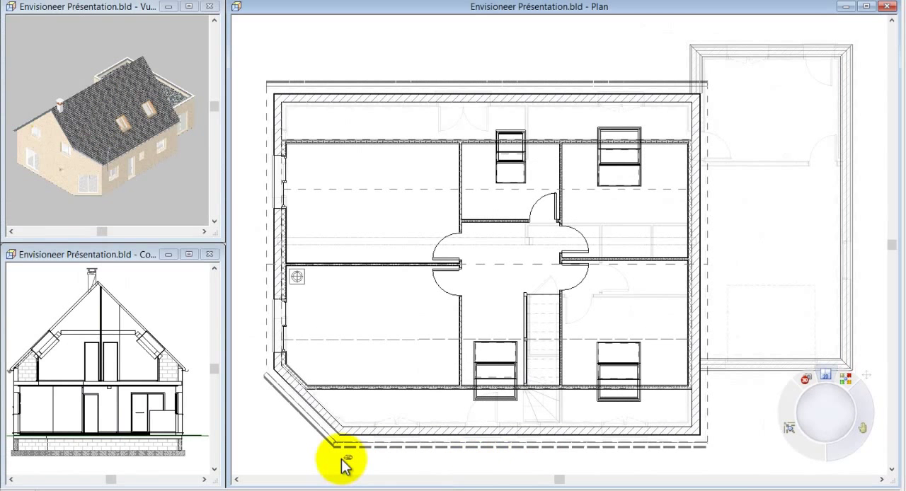
Step: Turn the downspout near the angled corner perpendicular to the facade and shift it onto the long eaves gutter in plan
{"action": "scroll", "coordinate": [473, 320], "scroll_direction": "down", "scroll_amount": 1}
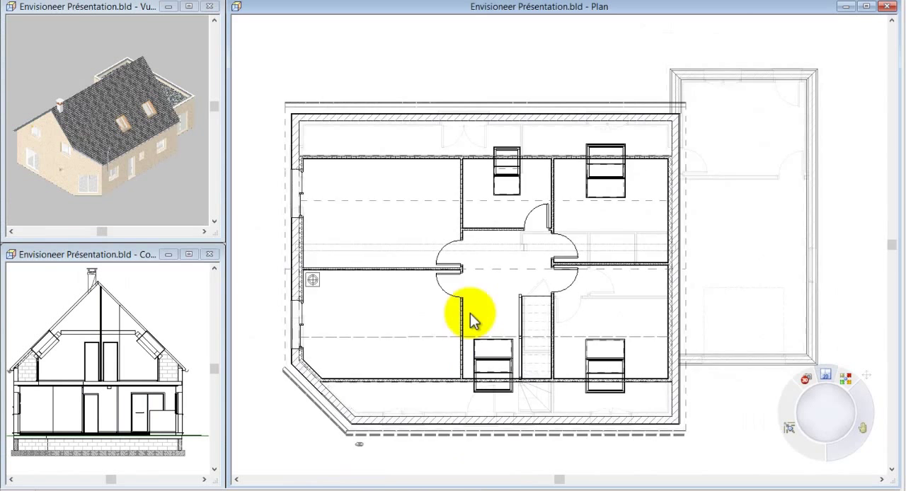
{"action": "scroll", "coordinate": [390, 411], "scroll_direction": "up", "scroll_amount": 3}
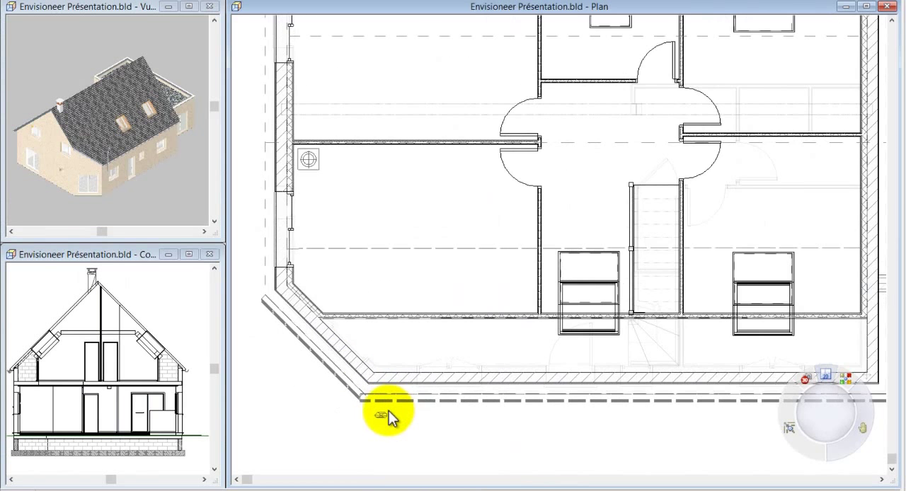
{"action": "scroll", "coordinate": [389, 411], "scroll_direction": "up", "scroll_amount": 2}
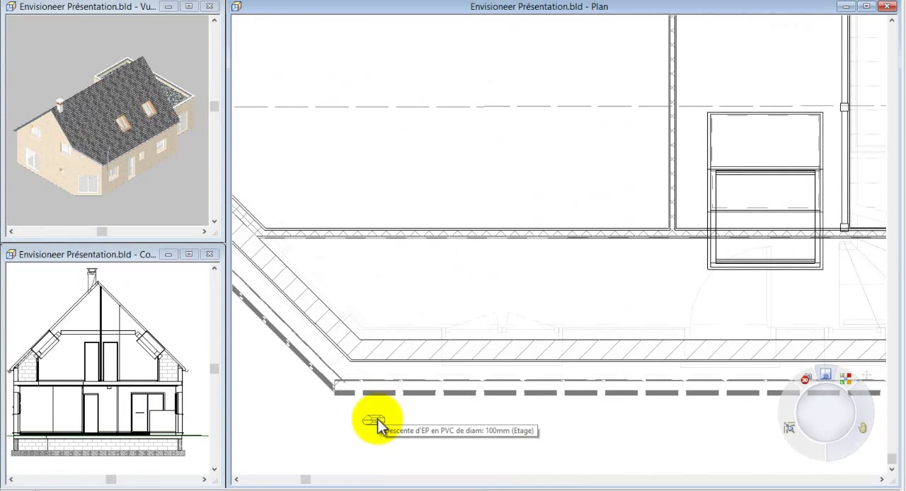
{"action": "left_click", "coordinate": [377, 423]}
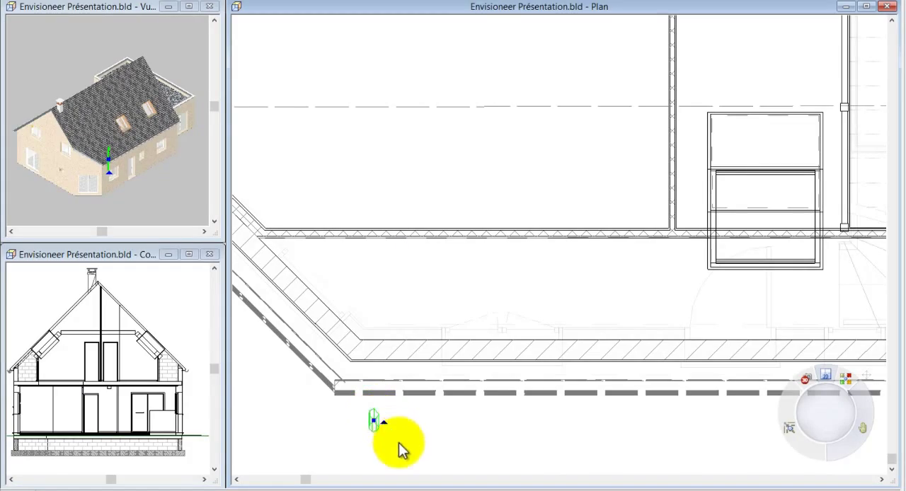
{"action": "left_click_drag", "start_coordinate": [374, 421], "coordinate": [375, 382]}
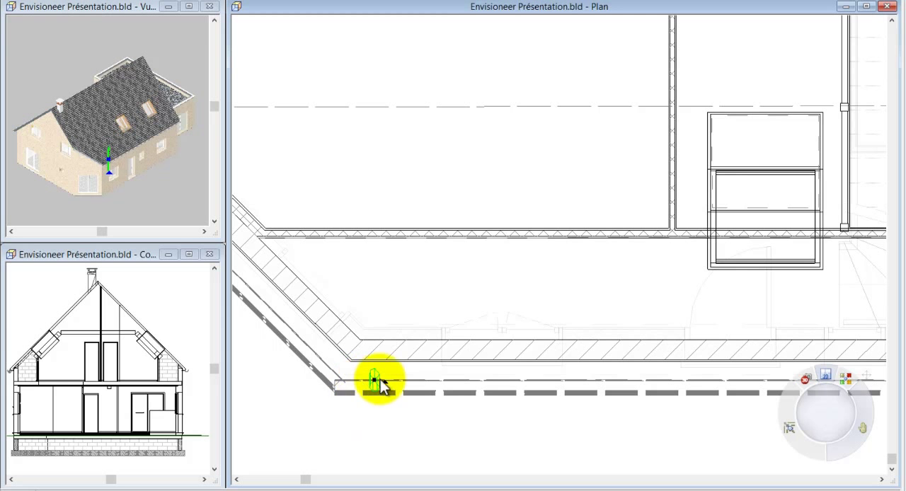
Step: Set the downspout's width (a - Largeur) to 30 in its properties
{"action": "right_click", "coordinate": [380, 384]}
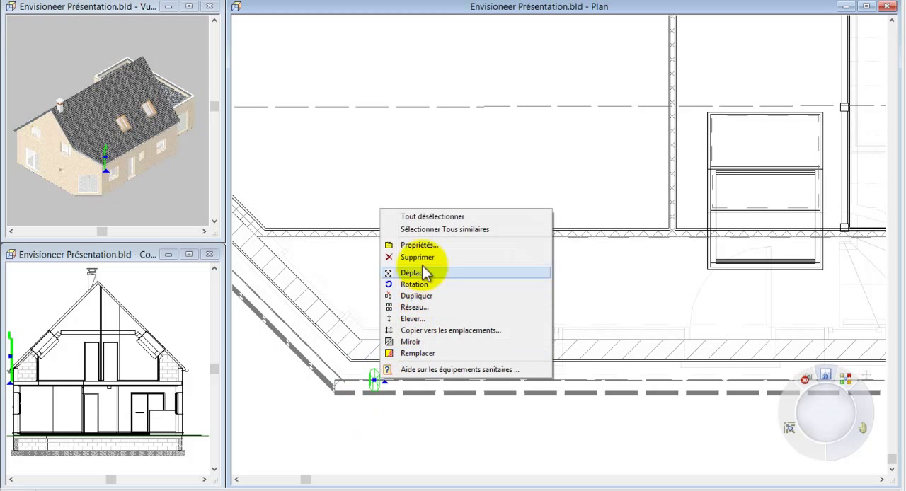
{"action": "left_click", "coordinate": [424, 247]}
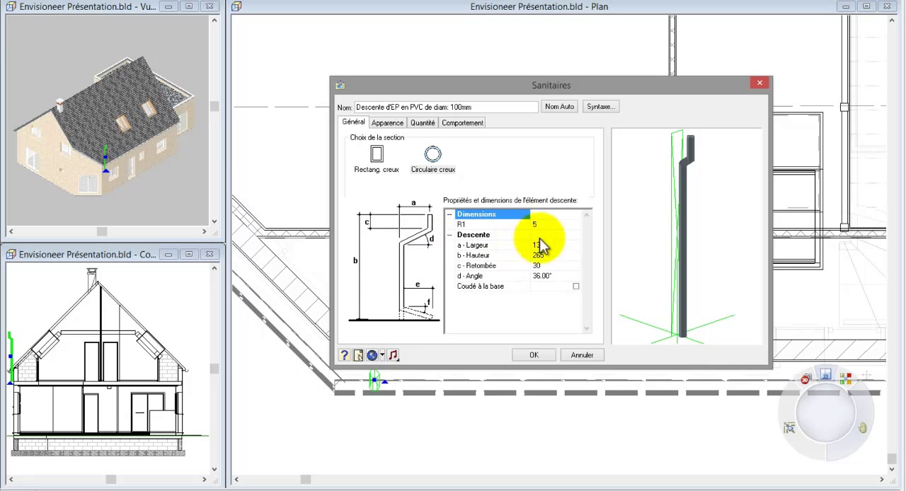
{"action": "left_click", "coordinate": [415, 203]}
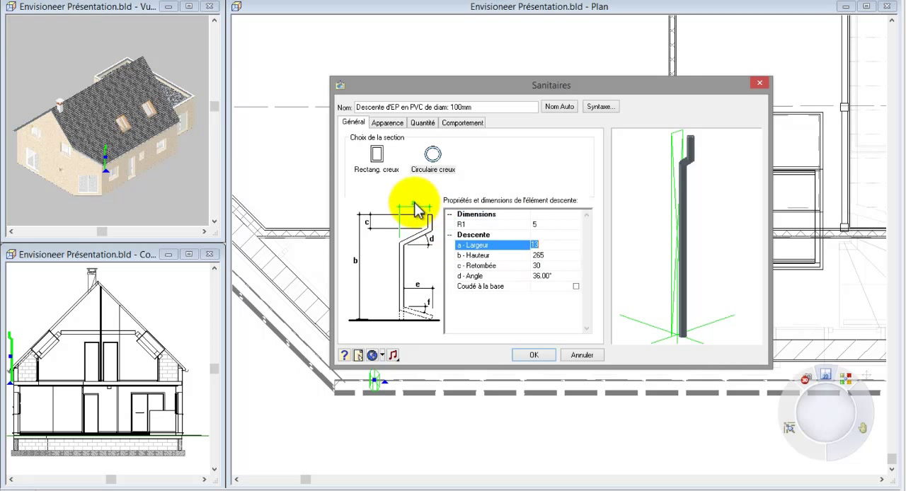
{"action": "left_click", "coordinate": [534, 356]}
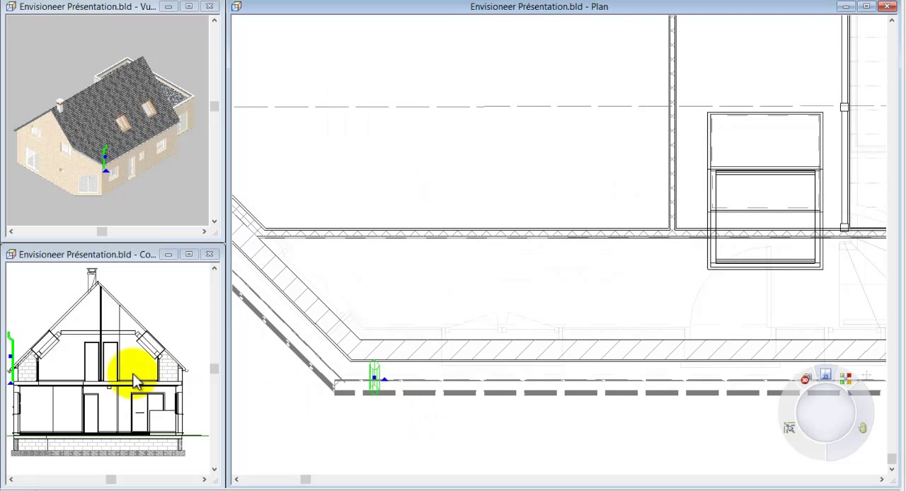
Step: Elevate the downspout to a vertical level of -290
{"action": "right_click", "coordinate": [356, 371]}
{"action": "left_click", "coordinate": [387, 310]}
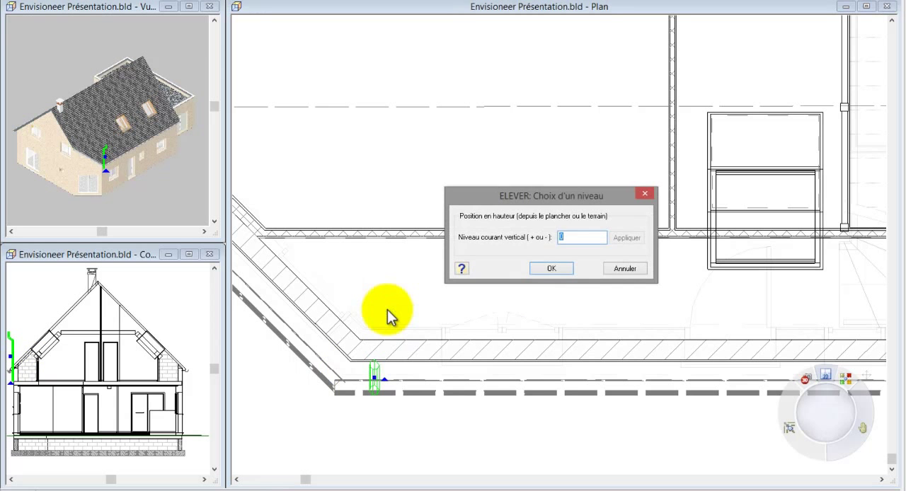
{"action": "type", "text": "-29"}
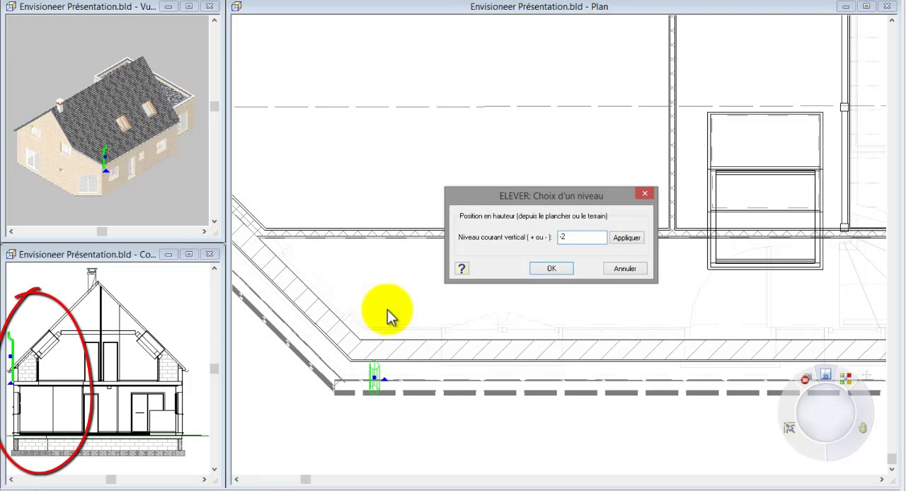
{"action": "left_click", "coordinate": [544, 271]}
Step: Set the downspout's height (b - Hauteur) to 340 in its properties
{"action": "right_click", "coordinate": [545, 274]}
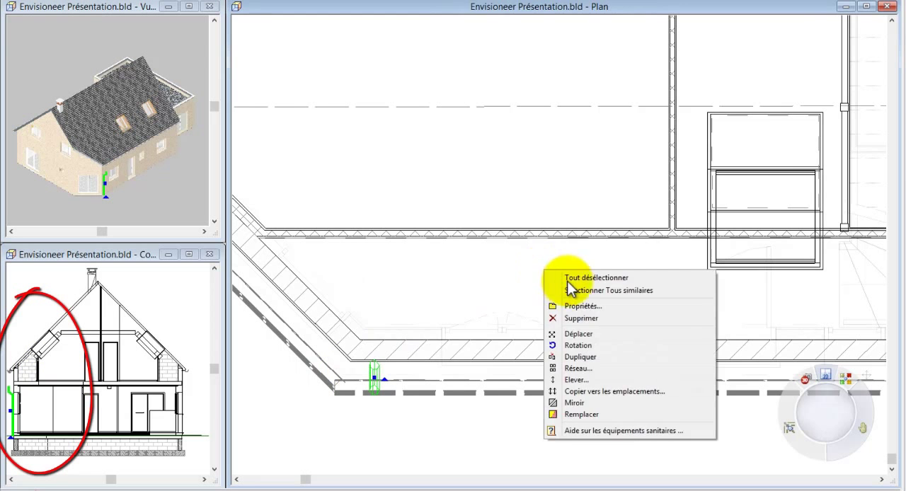
{"action": "left_click", "coordinate": [586, 309]}
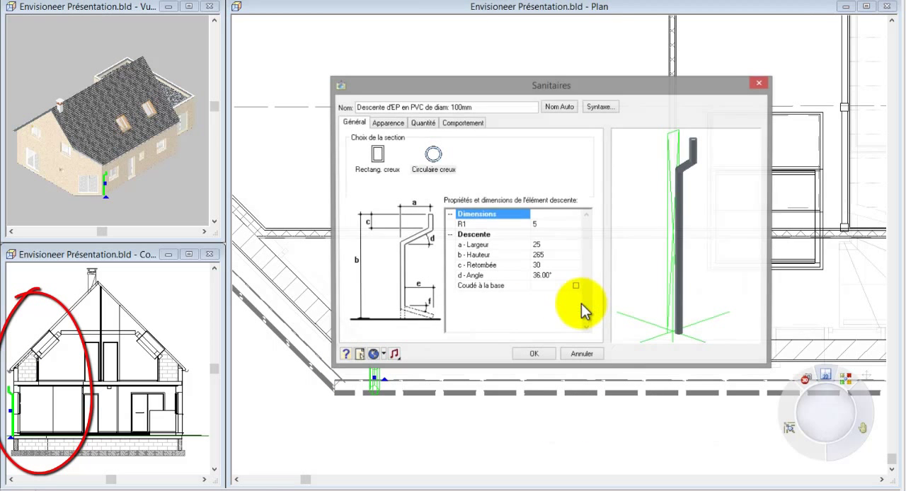
{"action": "left_click", "coordinate": [547, 257]}
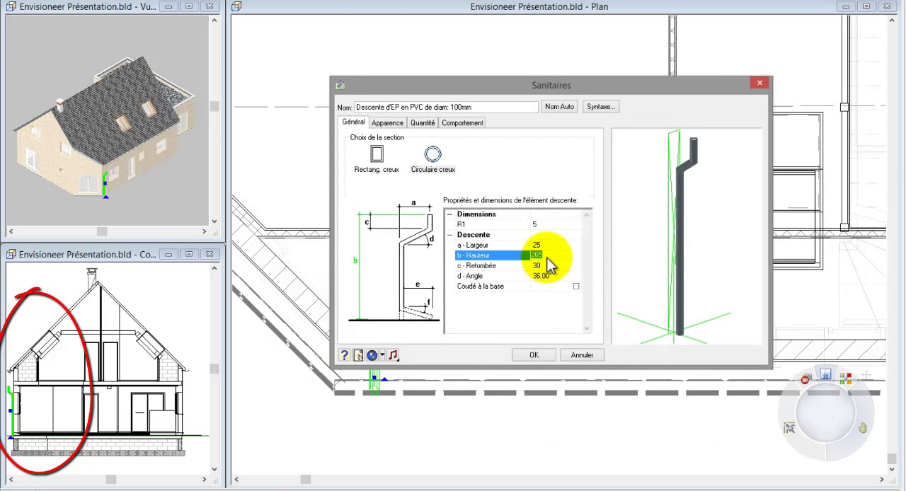
{"action": "type", "text": "3"}
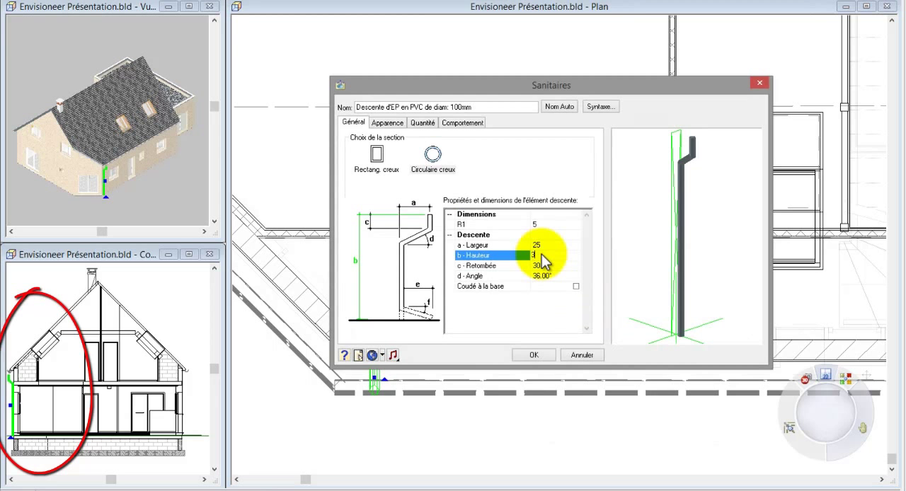
{"action": "type", "text": "540"}
{"action": "key", "text": "Return"}
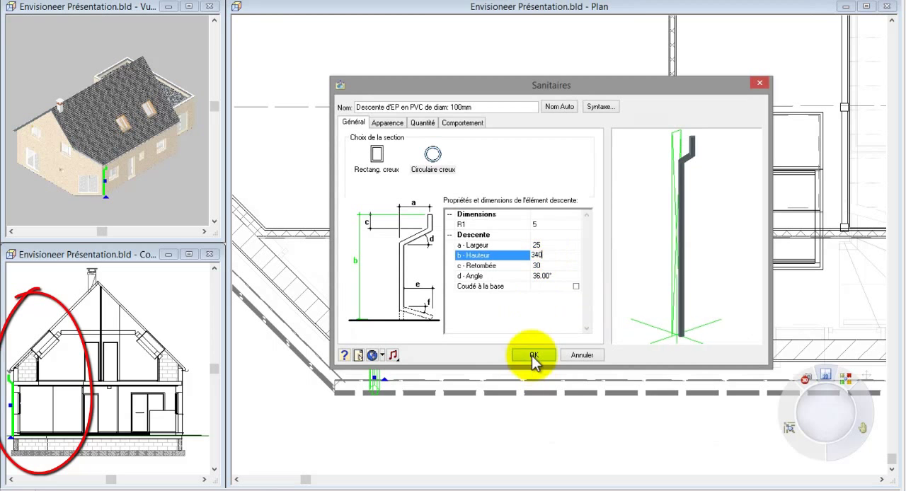
{"action": "left_click", "coordinate": [532, 356]}
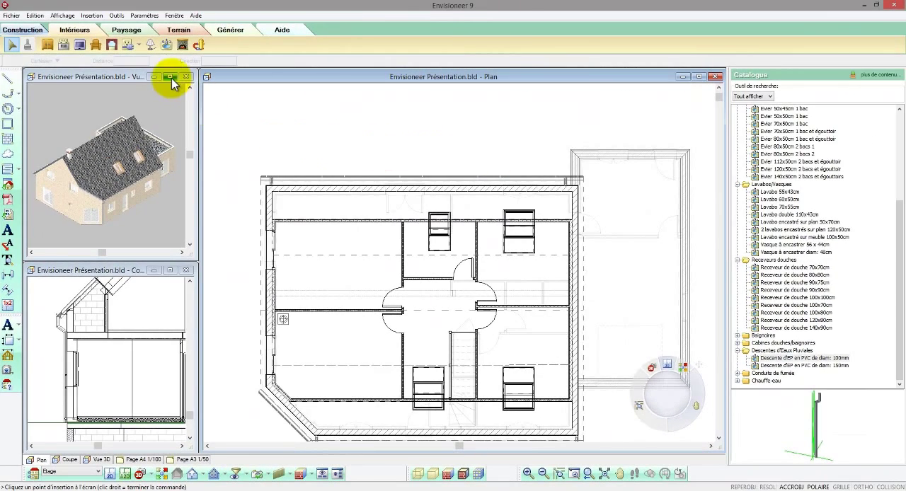
Step: Examine the downspouts and chimney in the enlarged 3D view through Caméra7, shifting the camera and orbiting around the house
{"action": "left_click", "coordinate": [174, 82]}
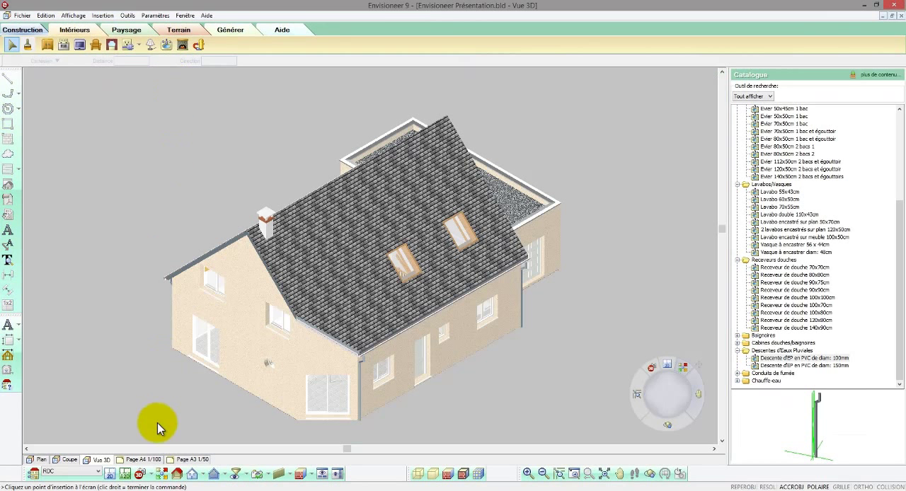
{"action": "left_click", "coordinate": [151, 473]}
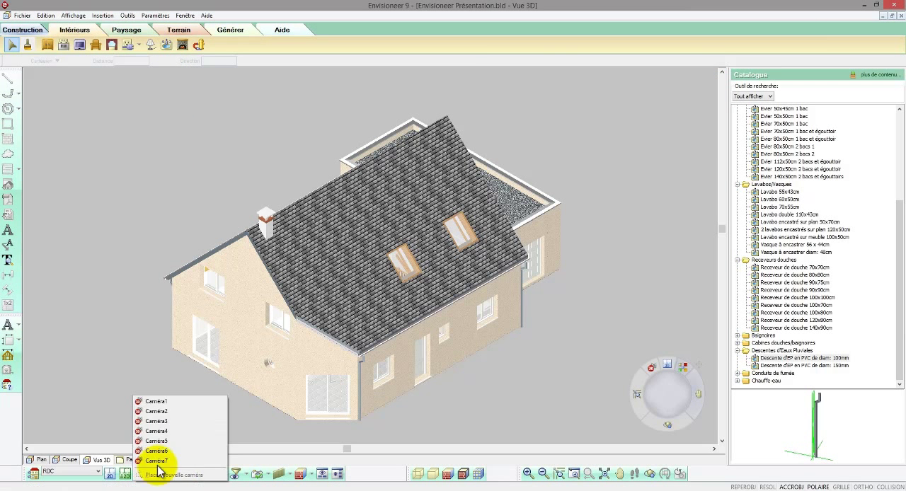
{"action": "left_click", "coordinate": [157, 461]}
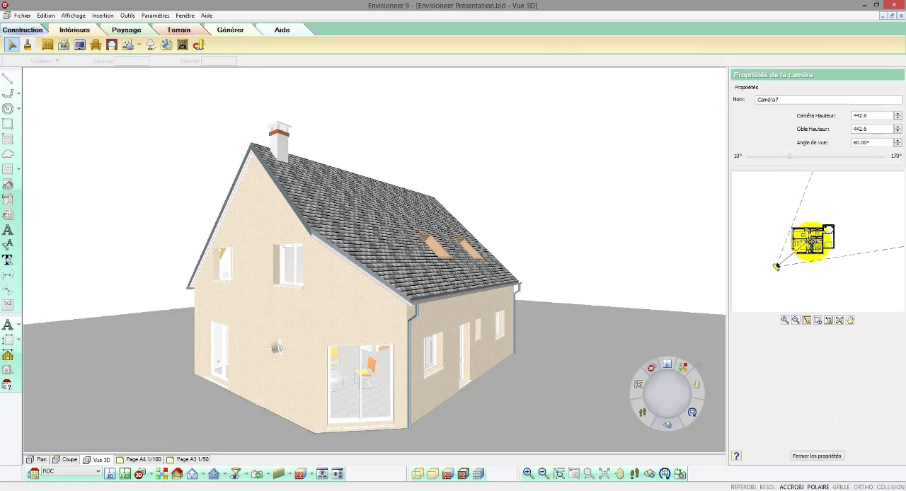
{"action": "key", "text": "Right"}
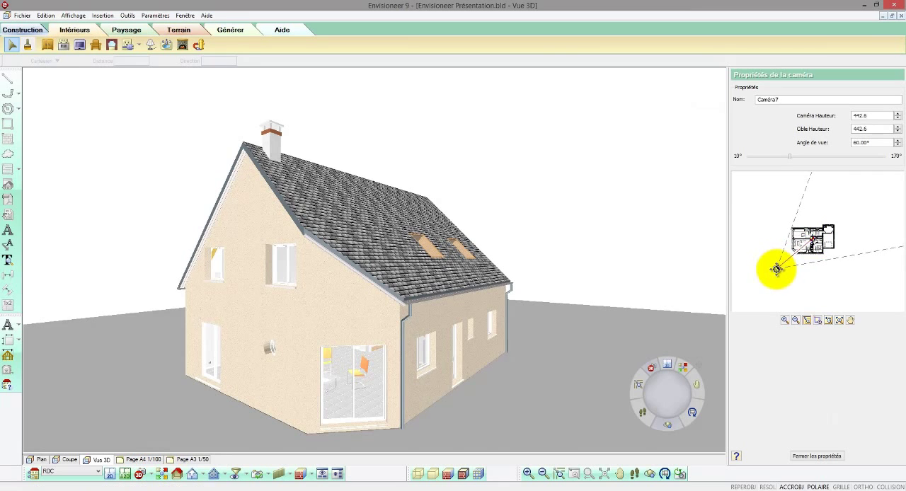
{"action": "left_click_drag", "start_coordinate": [776, 269], "coordinate": [776, 271]}
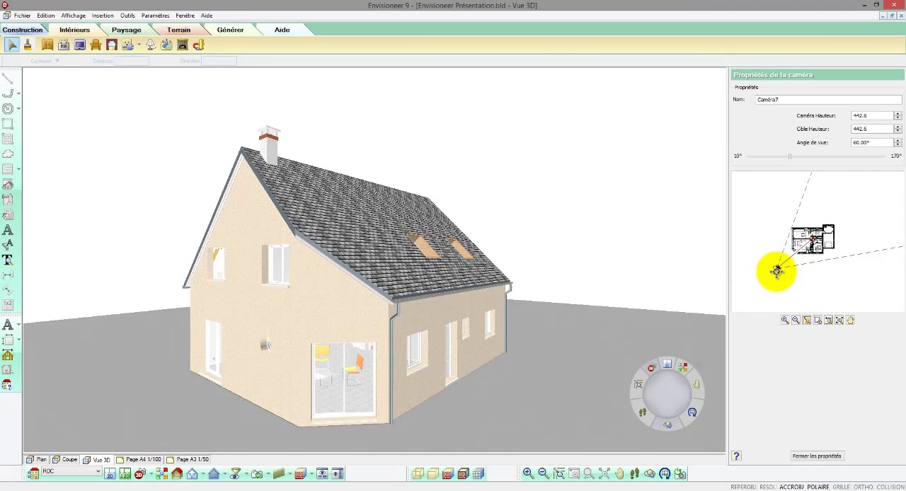
{"action": "left_click", "coordinate": [649, 479]}
{"action": "left_click_drag", "start_coordinate": [415, 360], "coordinate": [240, 352]}
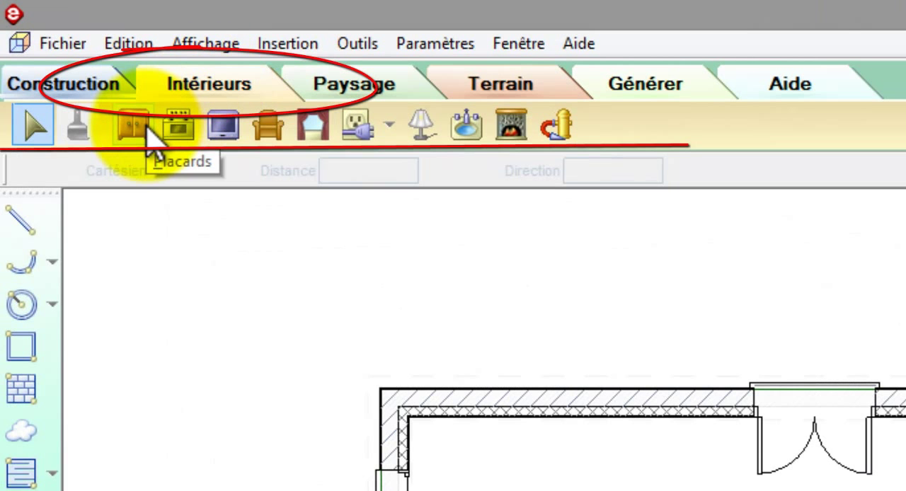
Step: Preview the kitchen cabinets in the interior cupboard catalogue, including Elément bas, 3 tiroirs style métal
{"action": "left_click", "coordinate": [146, 129]}
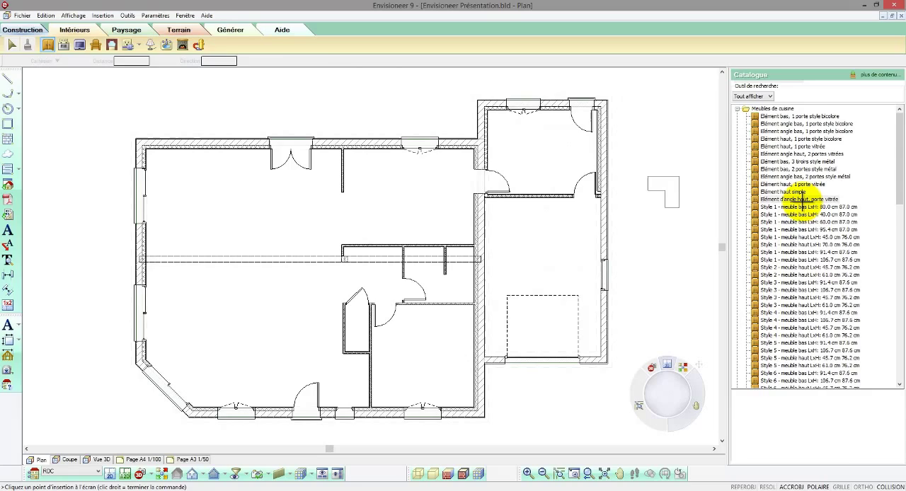
{"action": "left_click", "coordinate": [800, 184]}
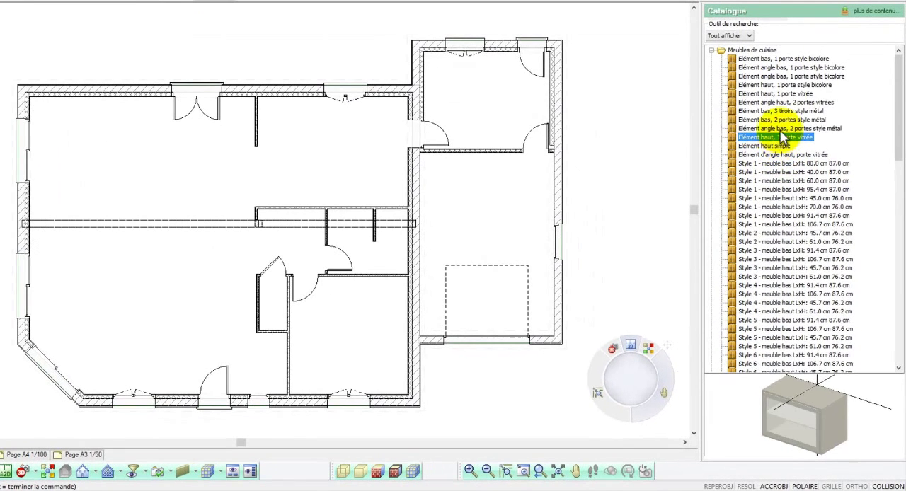
{"action": "left_click", "coordinate": [784, 128]}
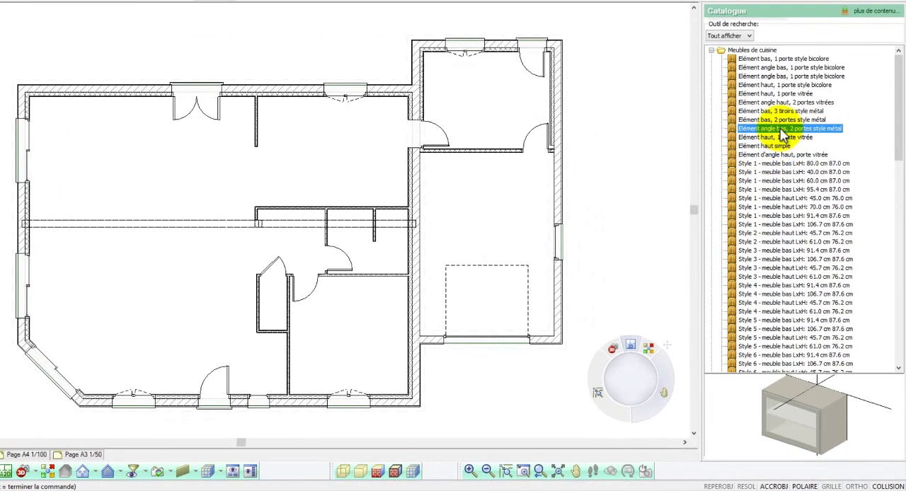
{"action": "left_click", "coordinate": [782, 112]}
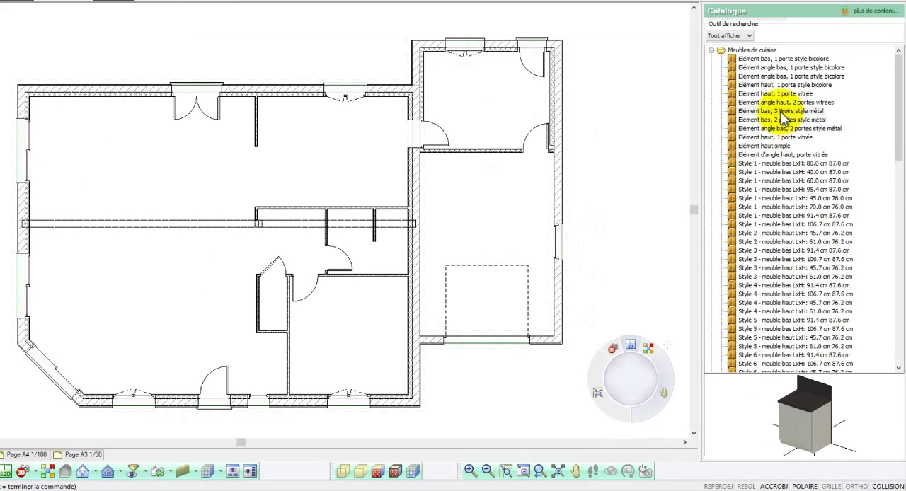
{"action": "left_click_drag", "start_coordinate": [788, 375], "coordinate": [818, 422]}
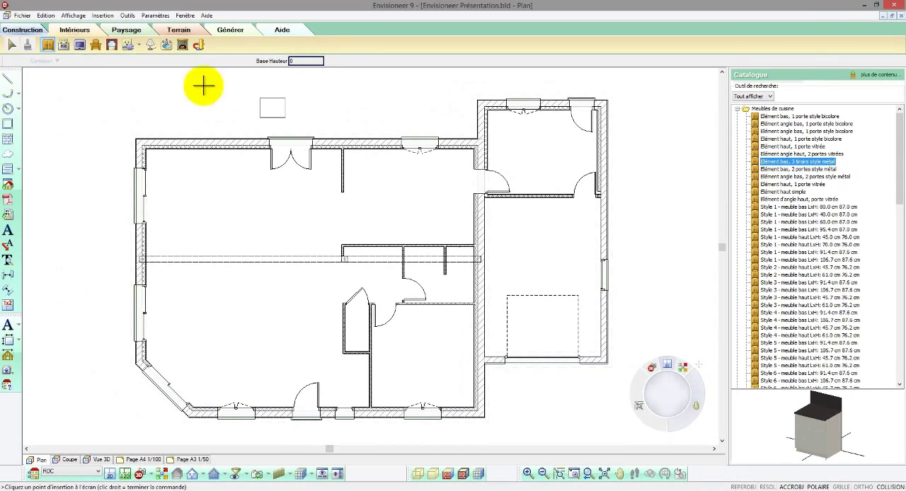
Step: Place the Lave-linge 40x60cm chargement dessus from the household appliances in the annex room's corner beside the window
{"action": "left_click", "coordinate": [64, 45]}
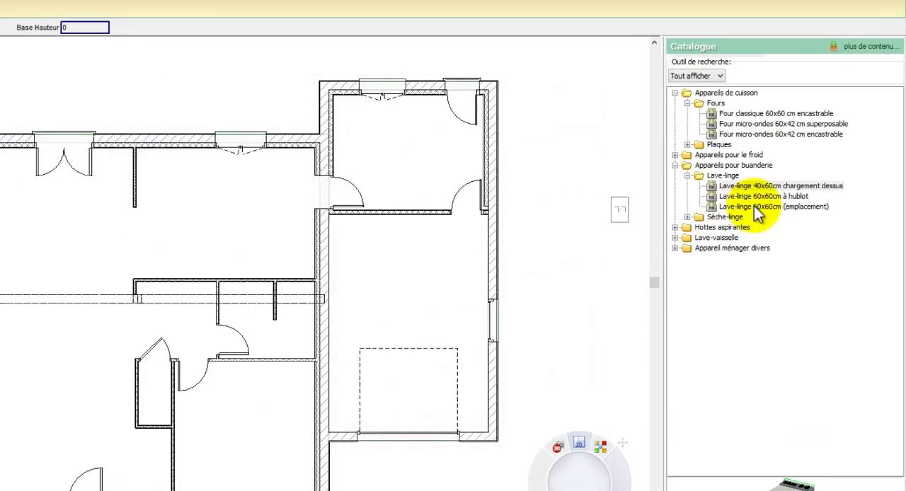
{"action": "left_click", "coordinate": [778, 176]}
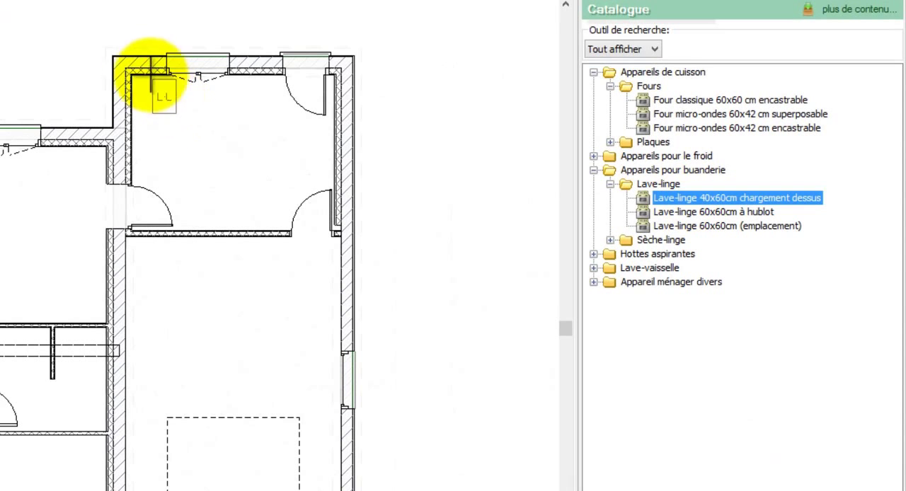
{"action": "left_click", "coordinate": [132, 71]}
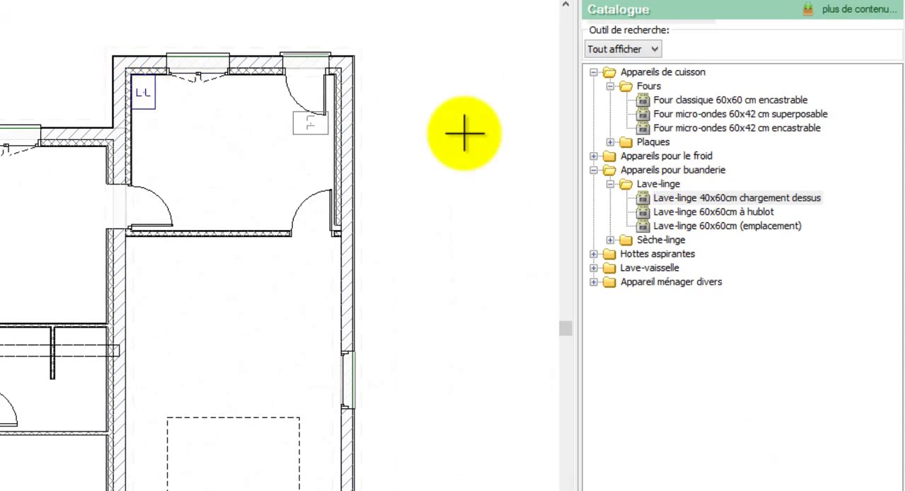
Step: Place the Sèche-linge 60x60cm dryer beside the washing machine against the annex room's window wall
{"action": "left_click", "coordinate": [658, 223]}
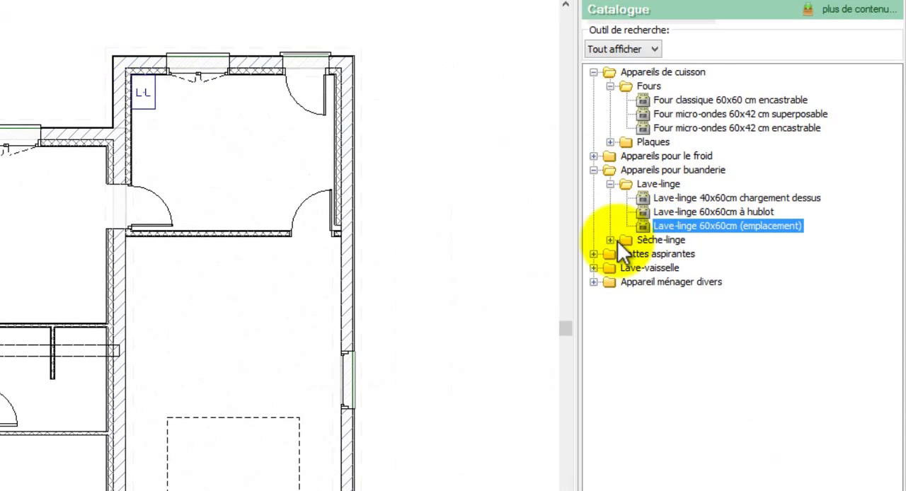
{"action": "left_click", "coordinate": [613, 241]}
{"action": "left_click", "coordinate": [653, 253]}
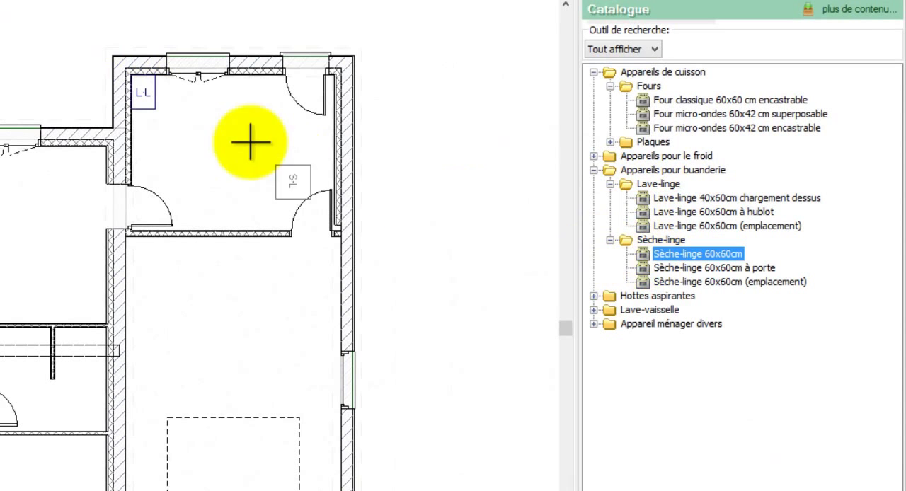
{"action": "left_click", "coordinate": [155, 73]}
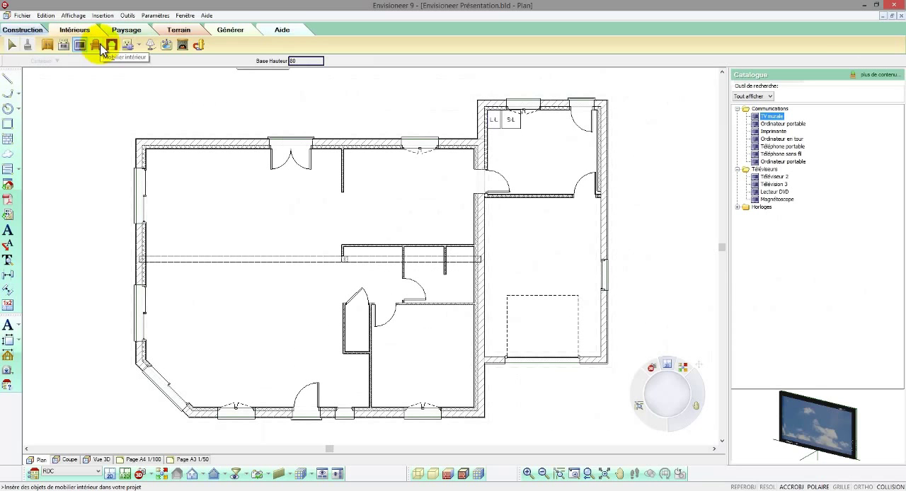
Step: Place the canapé deux places cuir from the interior furniture against the living room's side-wall window, facing into the room
{"action": "left_click", "coordinate": [98, 46]}
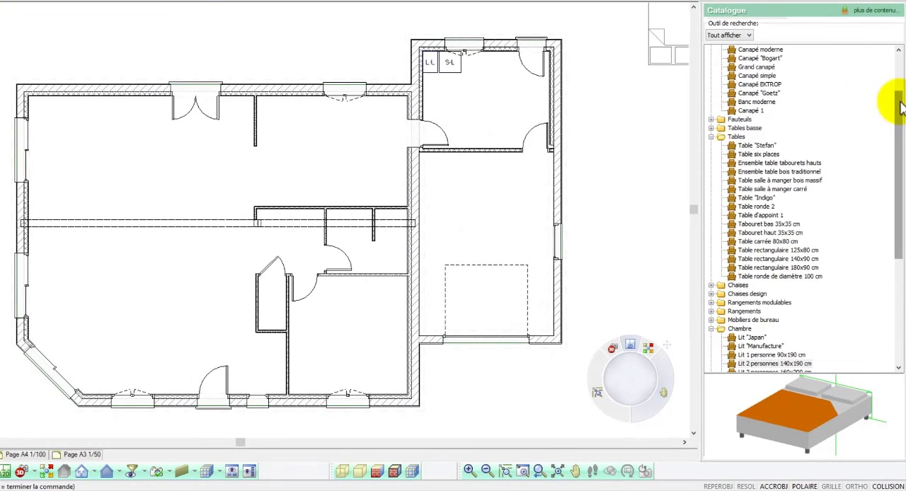
{"action": "left_click_drag", "start_coordinate": [899, 152], "coordinate": [899, 146]}
{"action": "left_click_drag", "start_coordinate": [899, 99], "coordinate": [899, 60]}
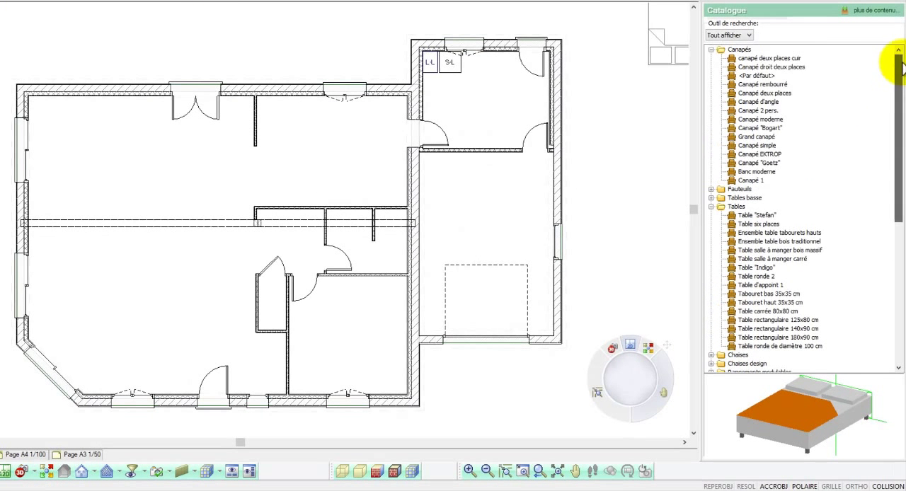
{"action": "left_click", "coordinate": [787, 60]}
{"action": "left_click_drag", "start_coordinate": [828, 418], "coordinate": [833, 415]}
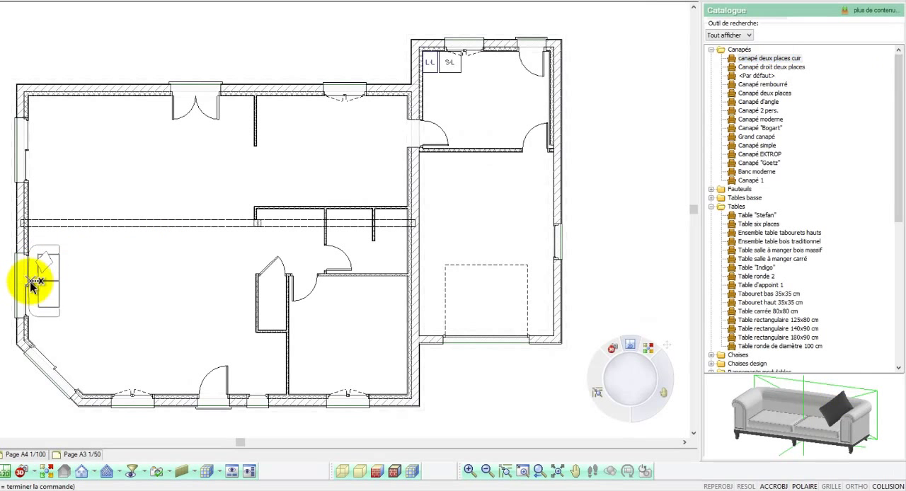
{"action": "left_click", "coordinate": [33, 282]}
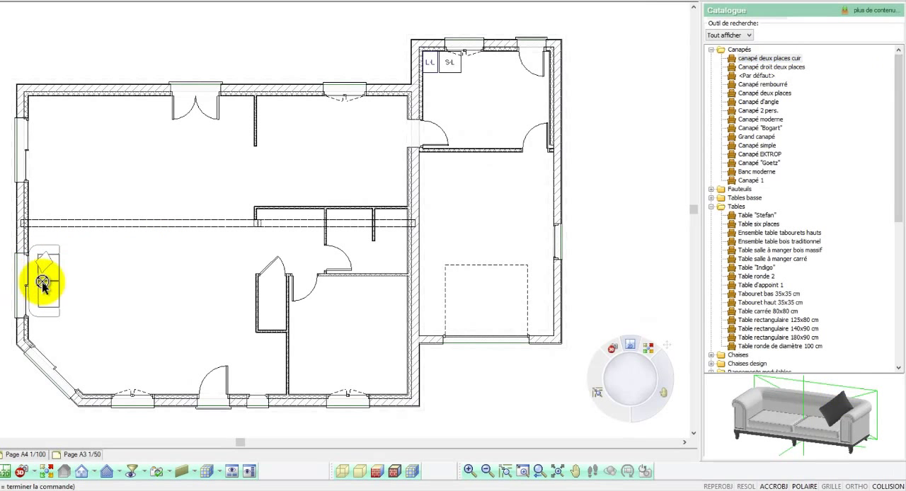
Step: Place the Table "Stefan" dining set in the middle of the dining area, facing the double patio door
{"action": "left_click", "coordinate": [752, 217]}
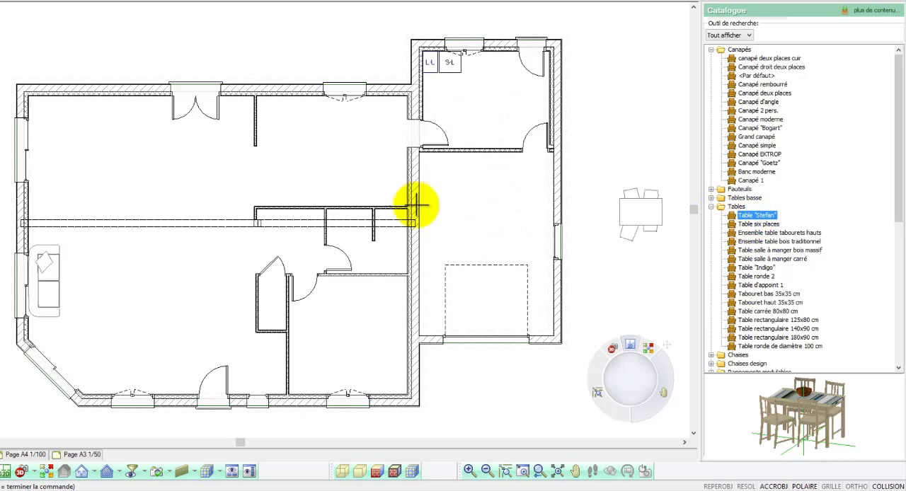
{"action": "left_click", "coordinate": [160, 170]}
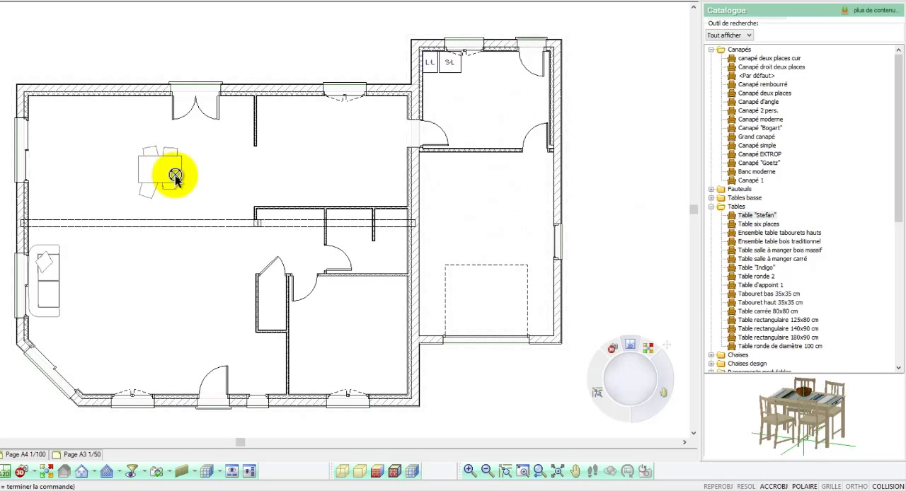
{"action": "double_click", "coordinate": [718, 208]}
Step: Place the glass-topped Table basse coffee table in front of the living room sofa
{"action": "left_click", "coordinate": [712, 199]}
{"action": "left_click", "coordinate": [746, 207]}
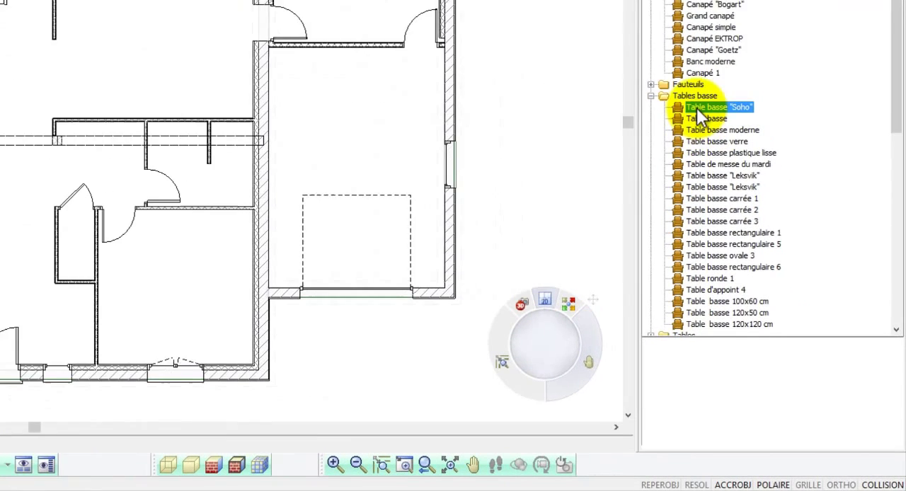
{"action": "left_click", "coordinate": [748, 215]}
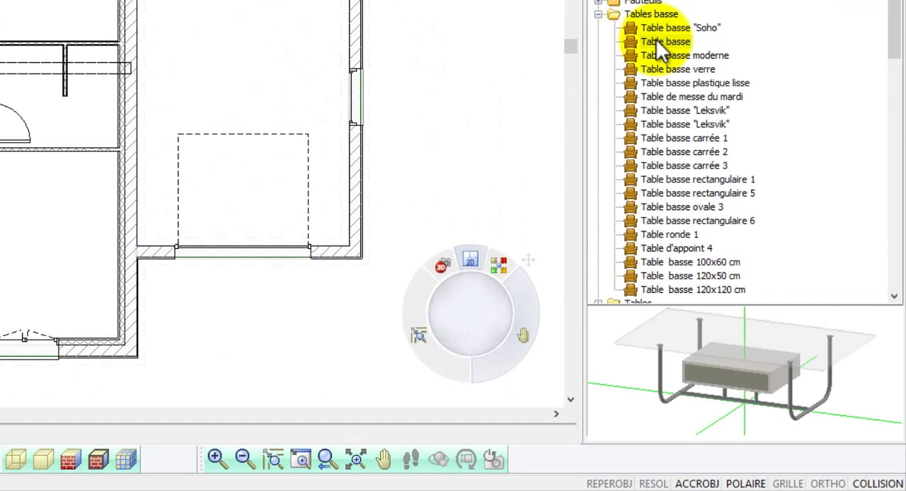
{"action": "left_click", "coordinate": [657, 41]}
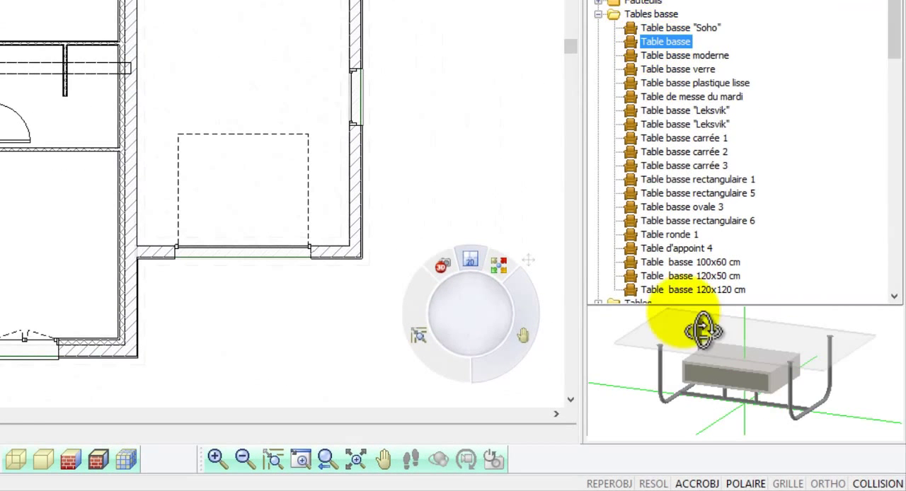
{"action": "left_click_drag", "start_coordinate": [698, 330], "coordinate": [719, 347]}
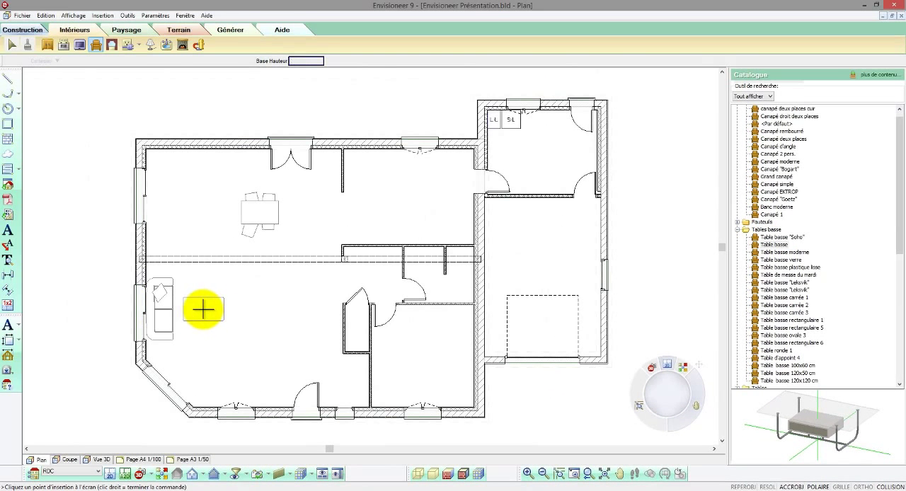
{"action": "left_click", "coordinate": [210, 308]}
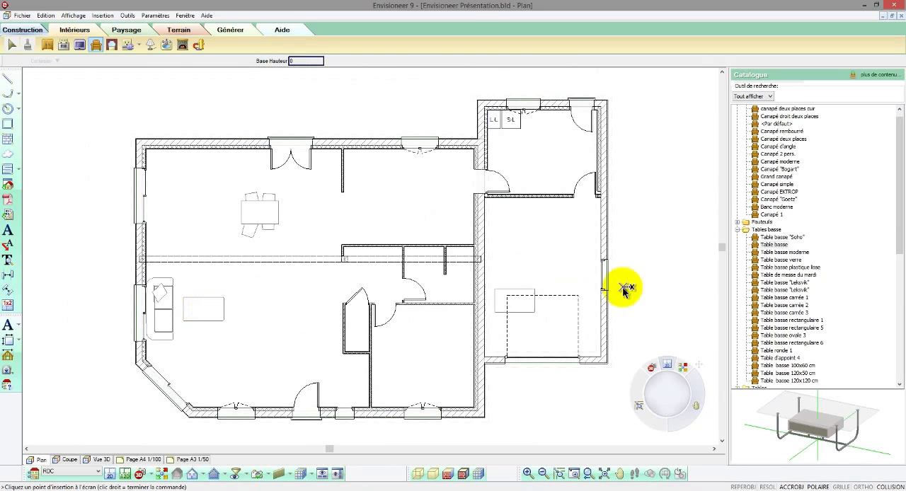
{"action": "left_click", "coordinate": [737, 230]}
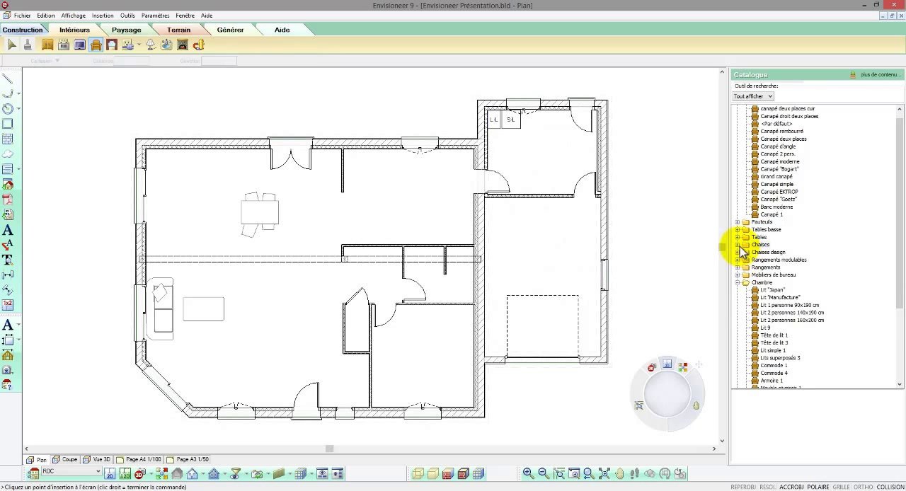
Step: Place two Chaise plastique droite chairs in the living room, one on either side beyond the coffee table
{"action": "left_click", "coordinate": [738, 245]}
{"action": "left_click", "coordinate": [763, 253]}
{"action": "left_click", "coordinate": [765, 260]}
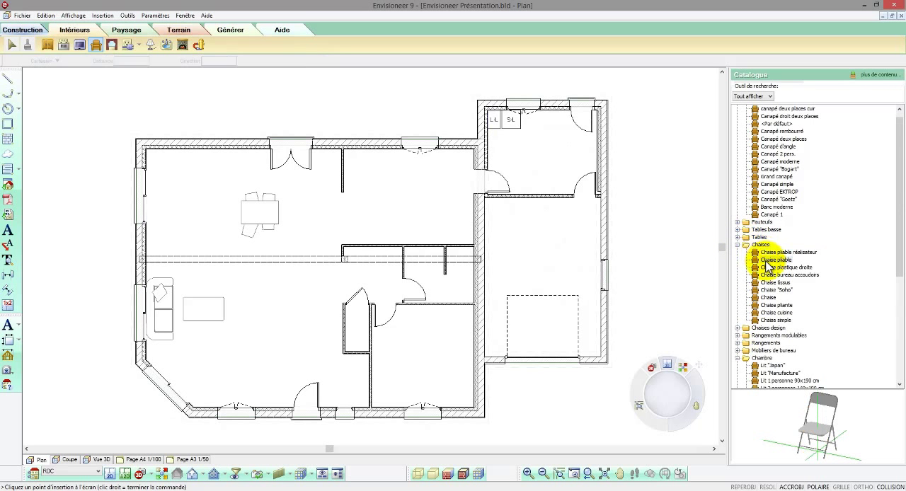
{"action": "left_click", "coordinate": [769, 269]}
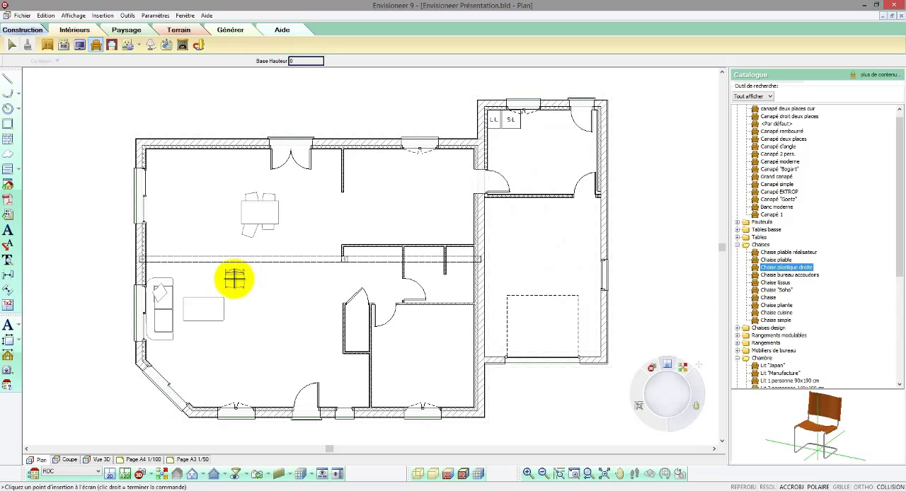
{"action": "left_click", "coordinate": [234, 289]}
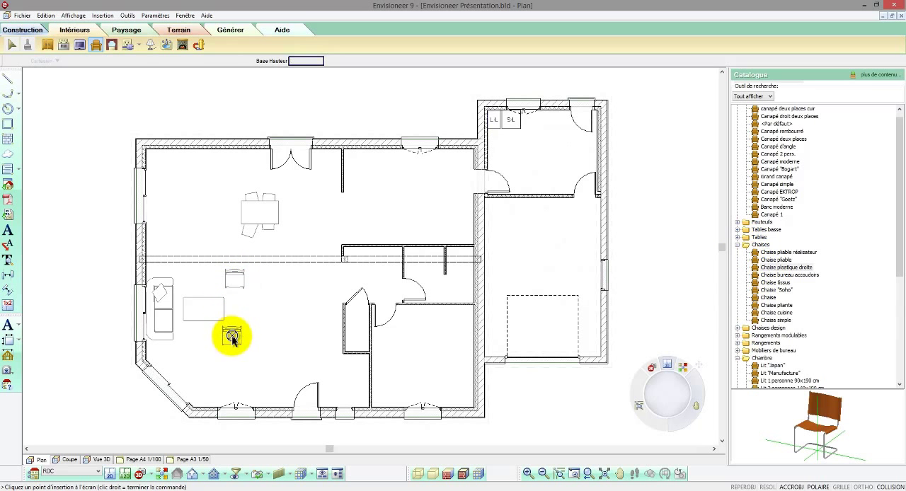
{"action": "left_click", "coordinate": [234, 338]}
{"action": "left_click", "coordinate": [737, 245]}
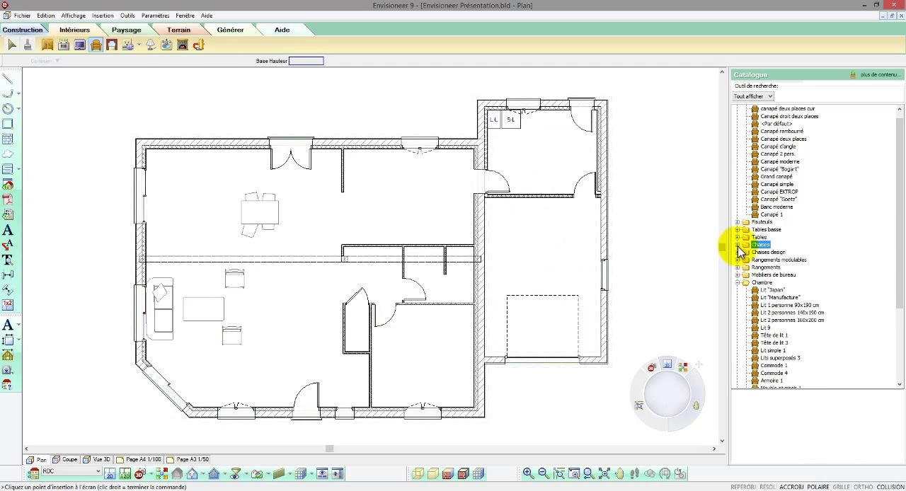
Step: Place the Lit 2 personnes 140x190 cm in the bedroom, with its head against the wall shared with the garage
{"action": "left_click", "coordinate": [772, 290]}
{"action": "left_click", "coordinate": [772, 305]}
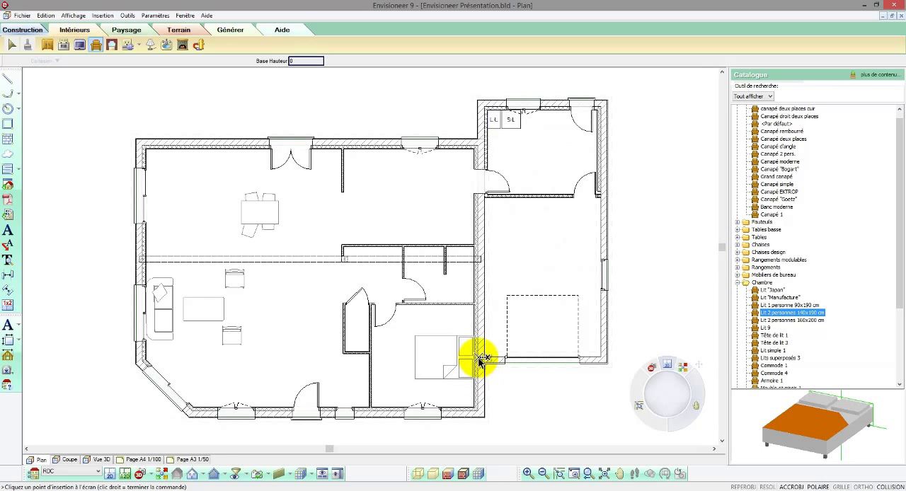
{"action": "left_click", "coordinate": [481, 355]}
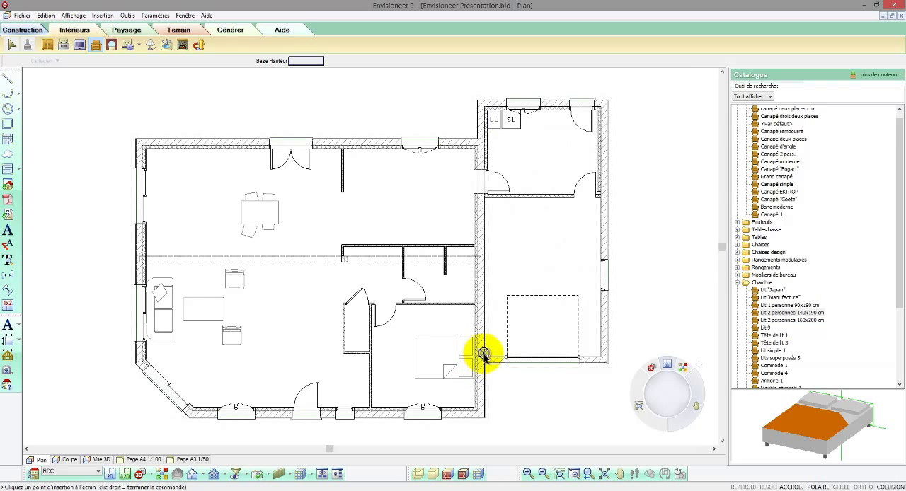
{"action": "right_click", "coordinate": [361, 287]}
Step: Rotate the coffee table parallel to the sofa and angle both living room chairs towards it
{"action": "left_click", "coordinate": [386, 290]}
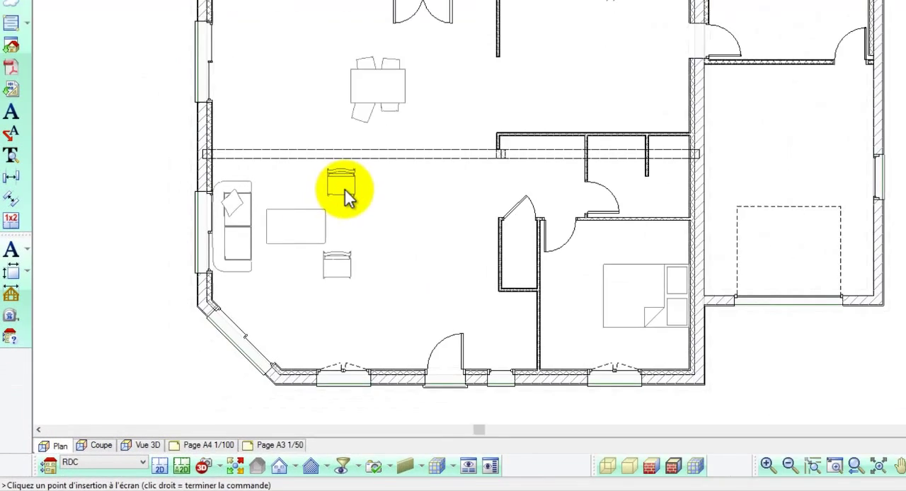
{"action": "left_click_drag", "start_coordinate": [389, 144], "coordinate": [387, 139]}
{"action": "left_click", "coordinate": [334, 179]}
{"action": "left_click_drag", "start_coordinate": [330, 177], "coordinate": [386, 247]}
{"action": "left_click", "coordinate": [375, 238]}
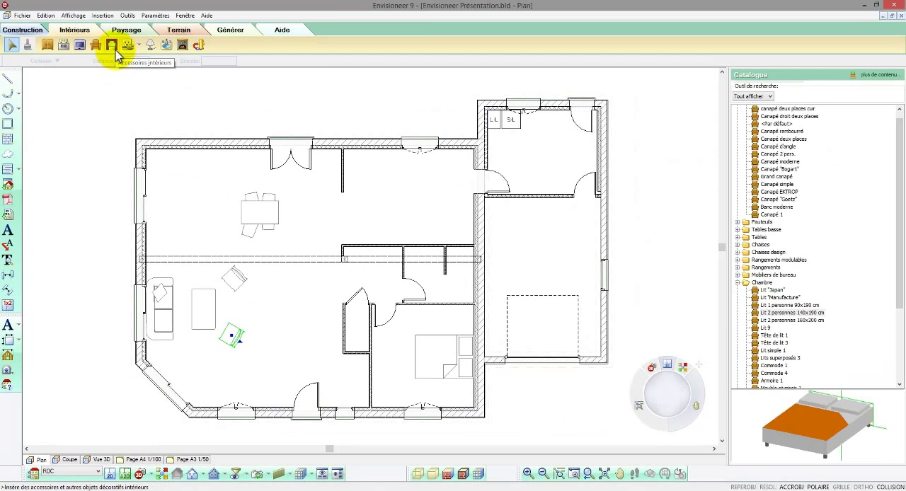
Step: Place two Prise de courant - 16A - 2P+T sockets on the dining area's outer wall, one on each side of the double door
{"action": "left_click", "coordinate": [112, 46]}
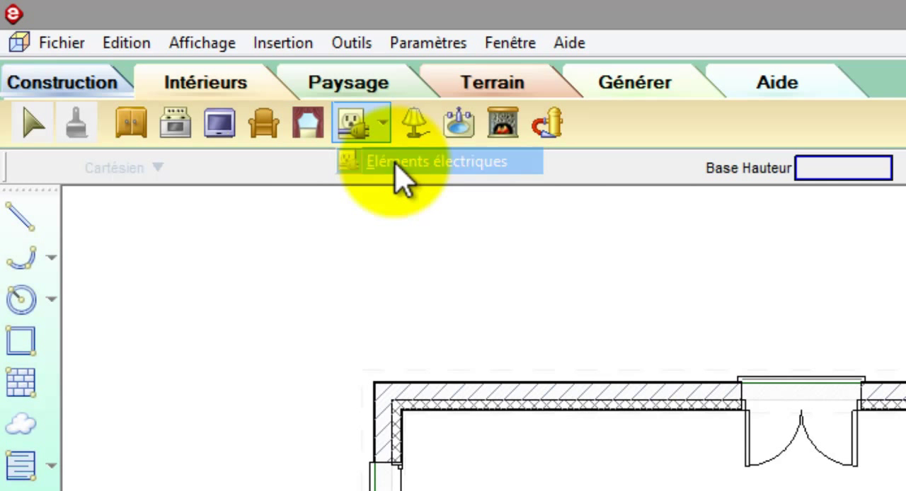
{"action": "left_click", "coordinate": [397, 167]}
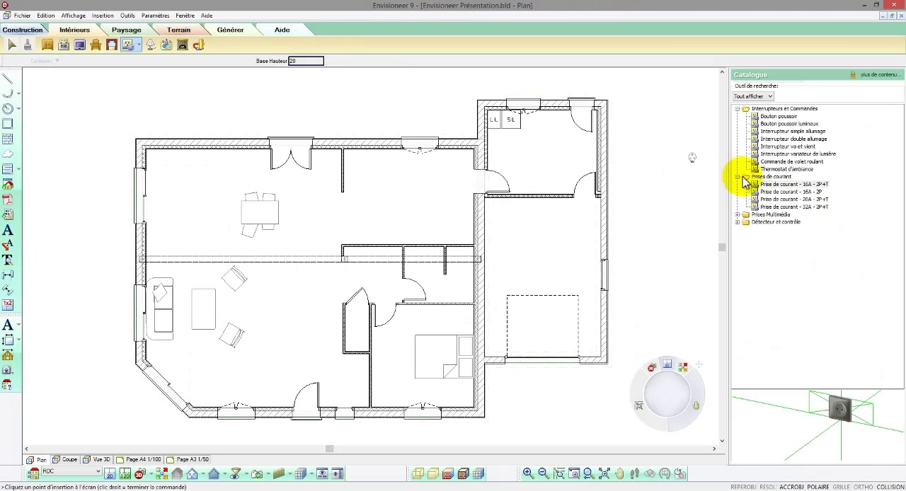
{"action": "left_click", "coordinate": [756, 184]}
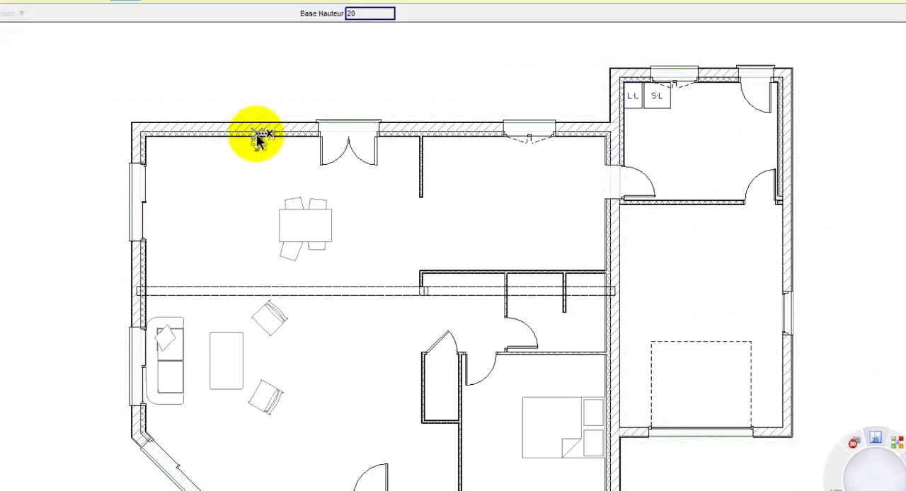
{"action": "left_click", "coordinate": [177, 106]}
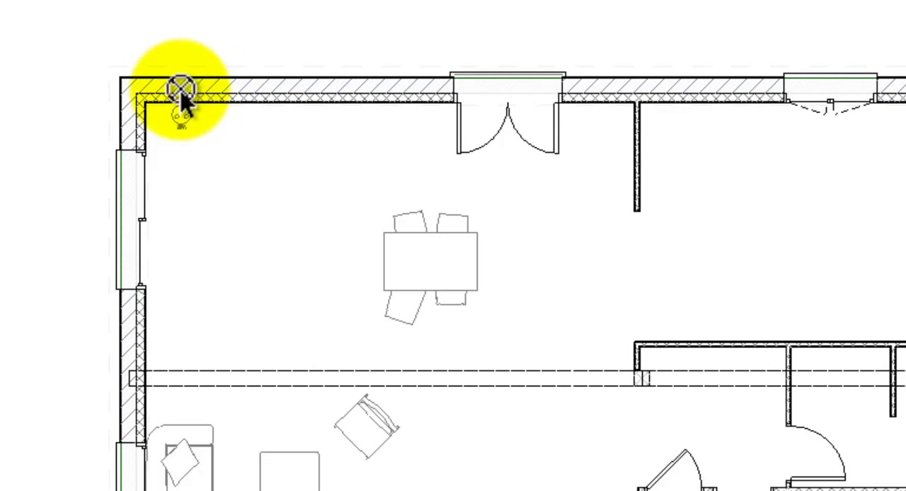
{"action": "left_click", "coordinate": [295, 106]}
{"action": "left_click", "coordinate": [586, 94]}
{"action": "left_click", "coordinate": [604, 94]}
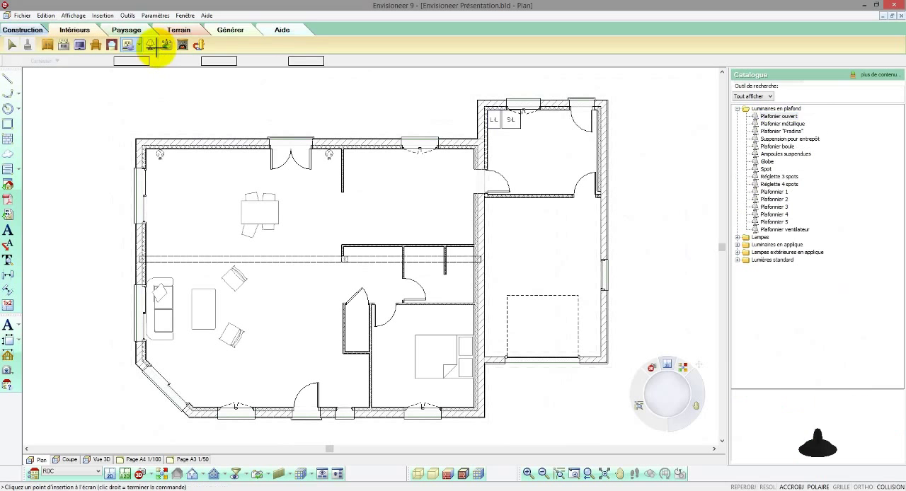
Step: Place the Plafonier boule ceiling light at height 250 between the two living room chairs
{"action": "left_click", "coordinate": [153, 45]}
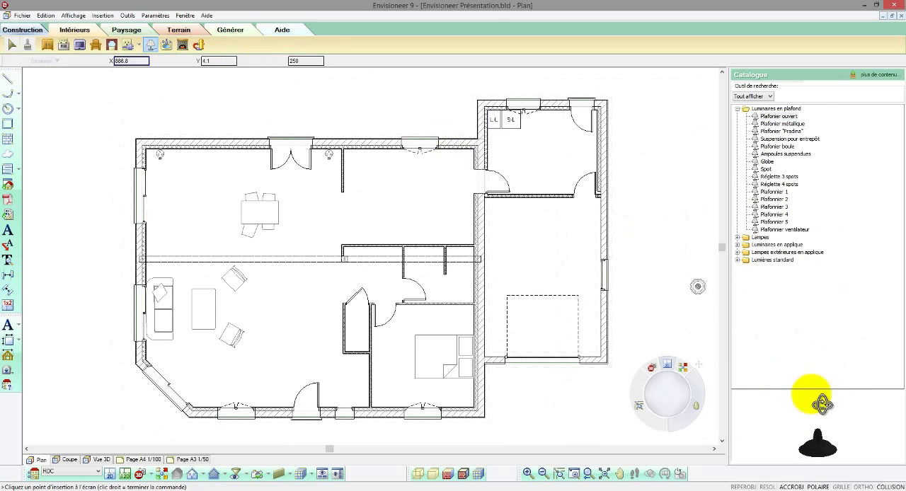
{"action": "left_click", "coordinate": [784, 125]}
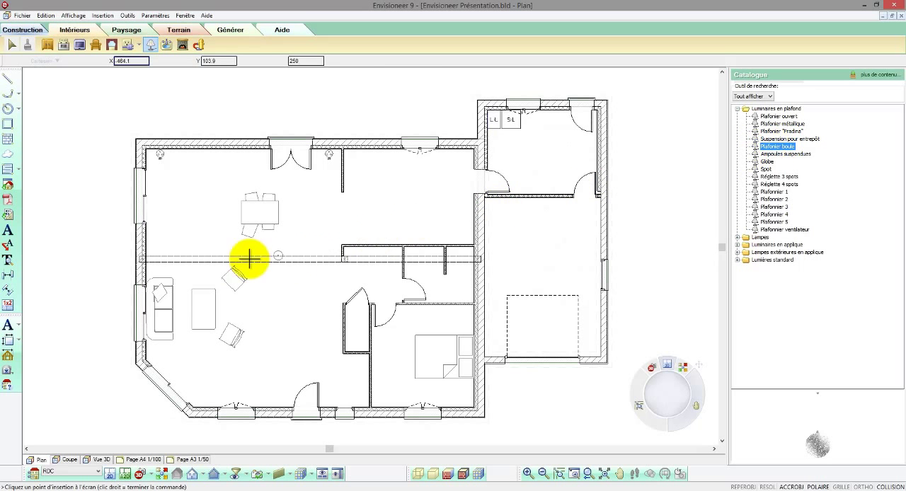
{"action": "left_click", "coordinate": [204, 306]}
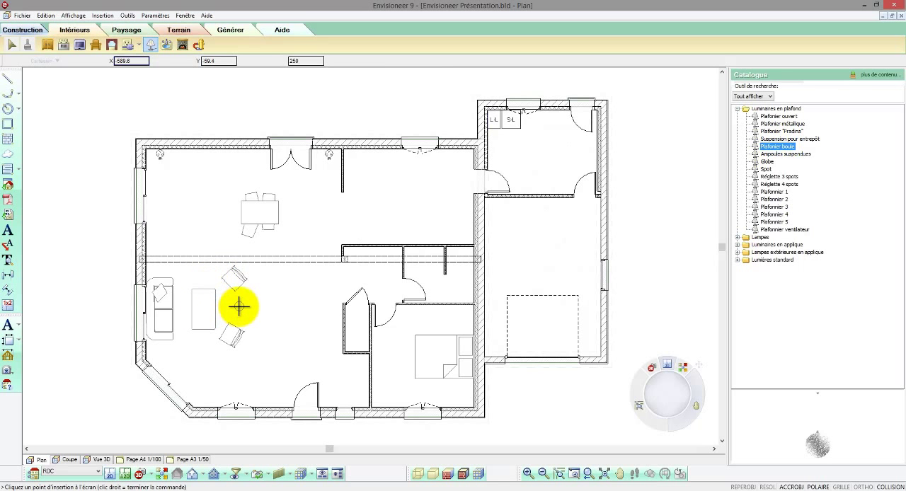
{"action": "left_click", "coordinate": [239, 307]}
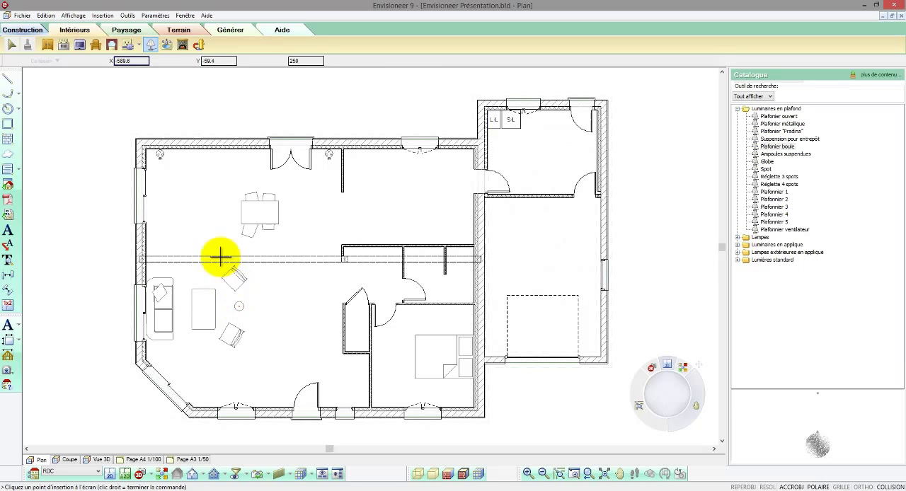
Step: Place an Interrupteur va et vient switch on the living room's outer wall beside the entrance door
{"action": "left_click", "coordinate": [139, 45]}
{"action": "left_click", "coordinate": [144, 62]}
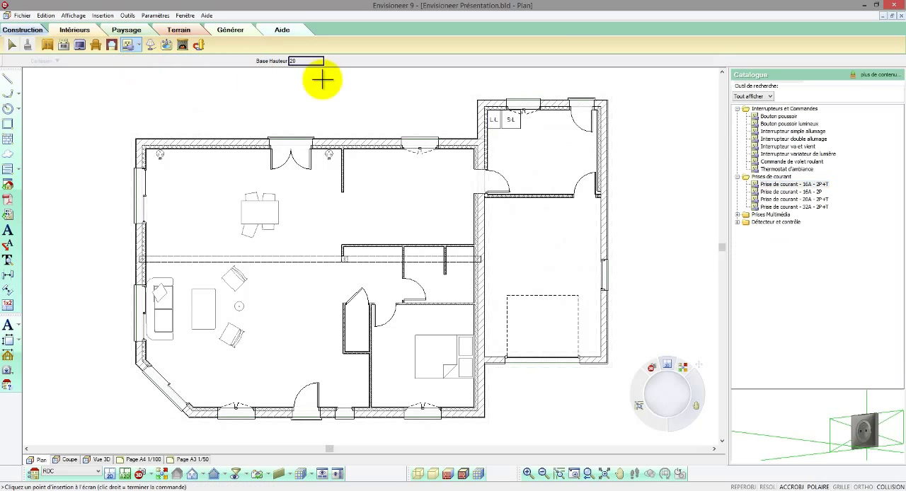
{"action": "left_click", "coordinate": [770, 116]}
{"action": "left_click", "coordinate": [773, 132]}
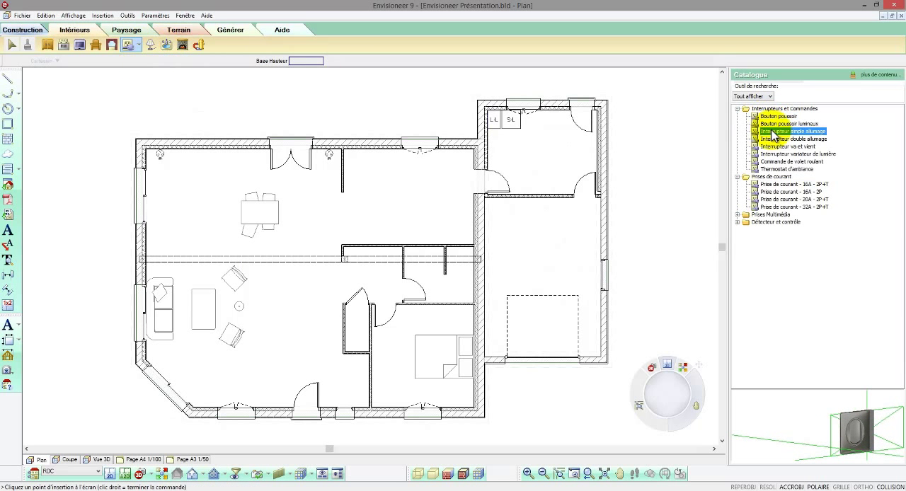
{"action": "left_click", "coordinate": [776, 147]}
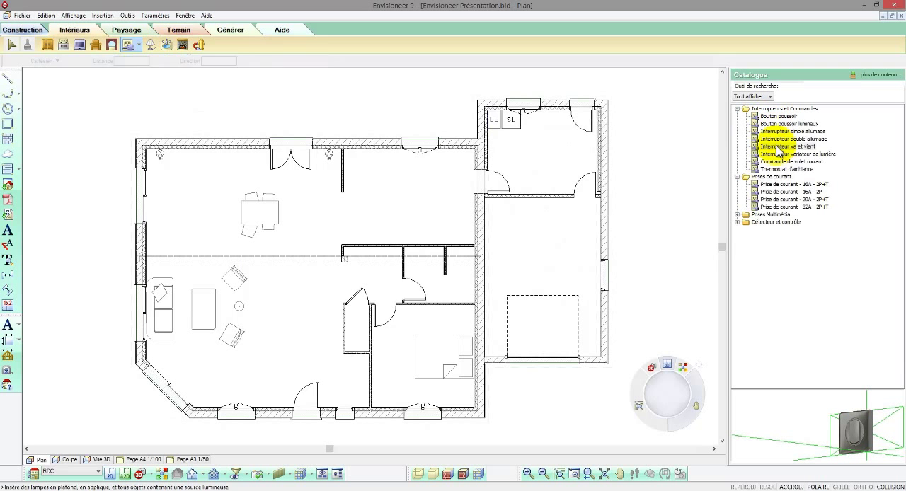
{"action": "left_click", "coordinate": [281, 414]}
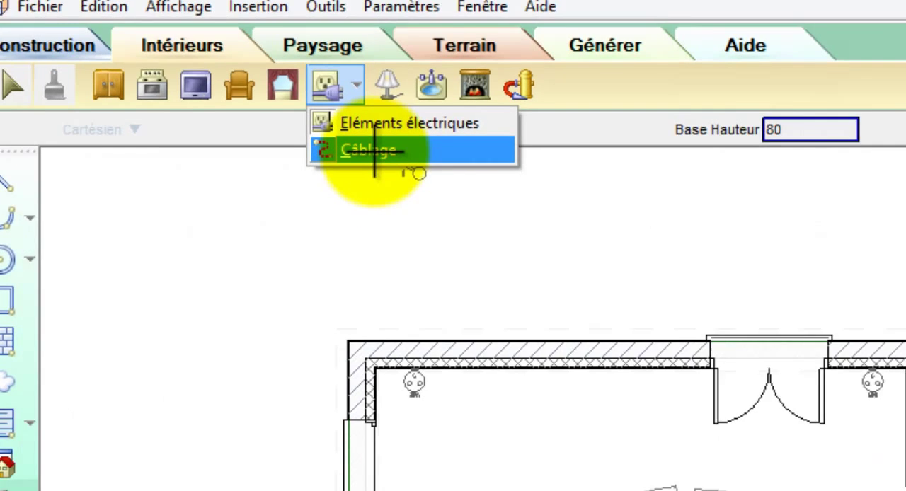
Step: Draw a Câblage wire from the switch above the sofa through the living room ceiling light to the switch beside the entrance door
{"action": "left_click", "coordinate": [425, 202]}
{"action": "left_click", "coordinate": [131, 192]}
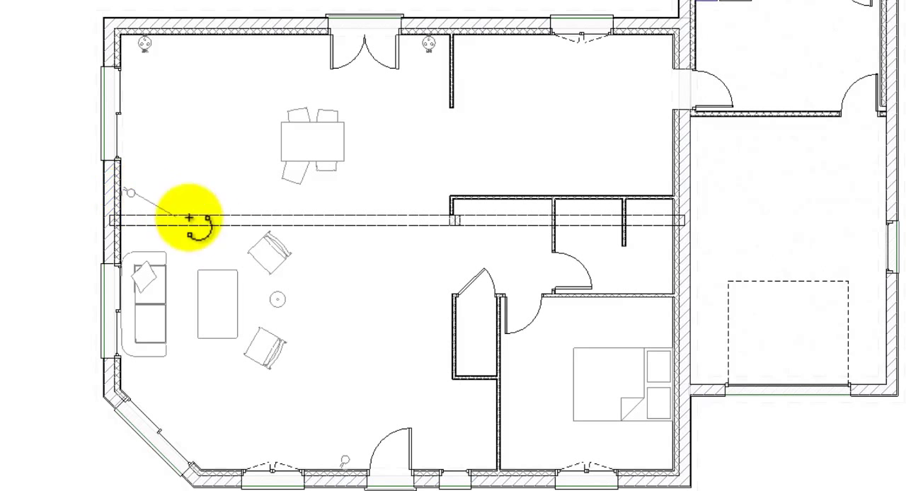
{"action": "left_click", "coordinate": [279, 302]}
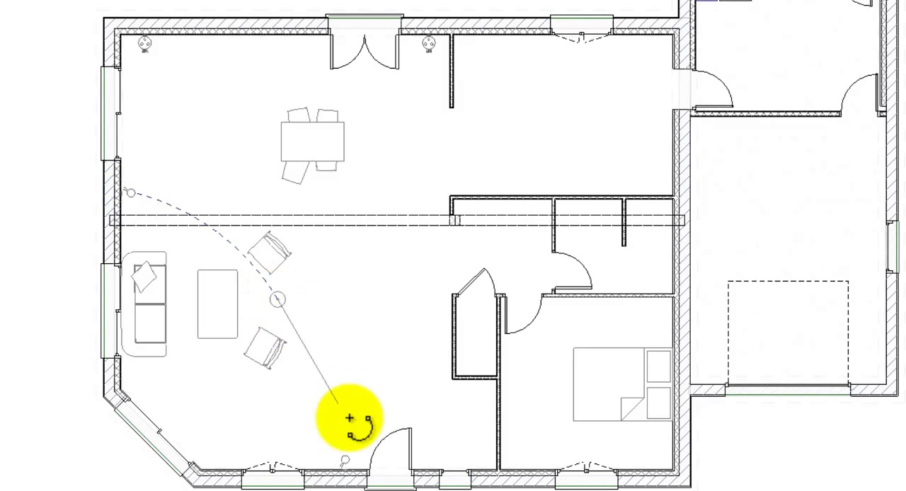
{"action": "left_click", "coordinate": [345, 462]}
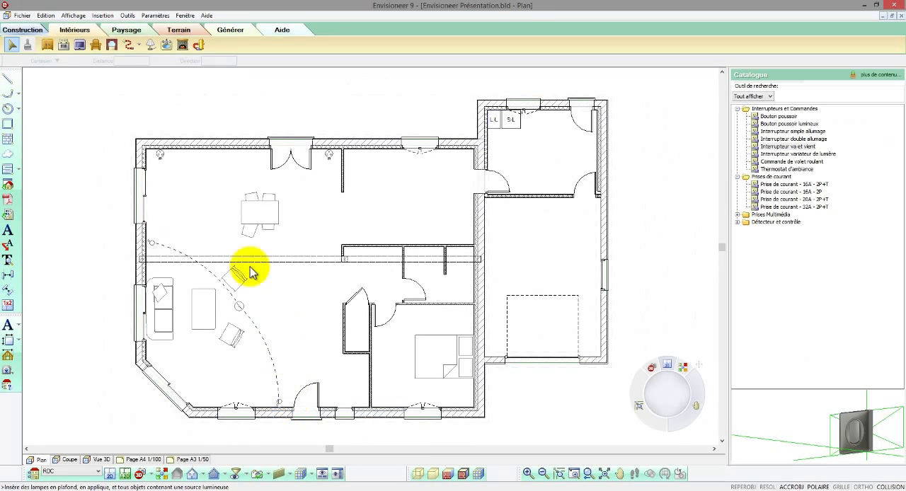
Step: Place a Bloc toilette avec cuve against the end wall of the narrow WC room
{"action": "left_click", "coordinate": [167, 44]}
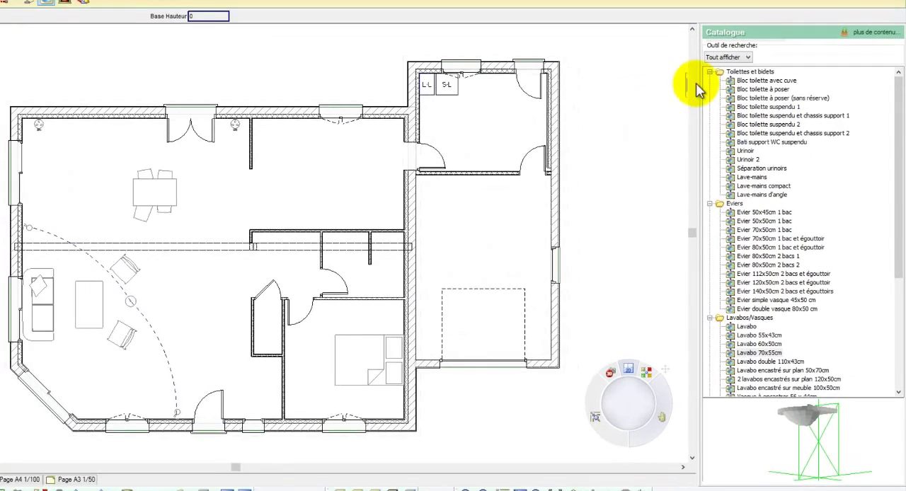
{"action": "left_click", "coordinate": [767, 116]}
{"action": "left_click_drag", "start_coordinate": [825, 430], "coordinate": [755, 465]}
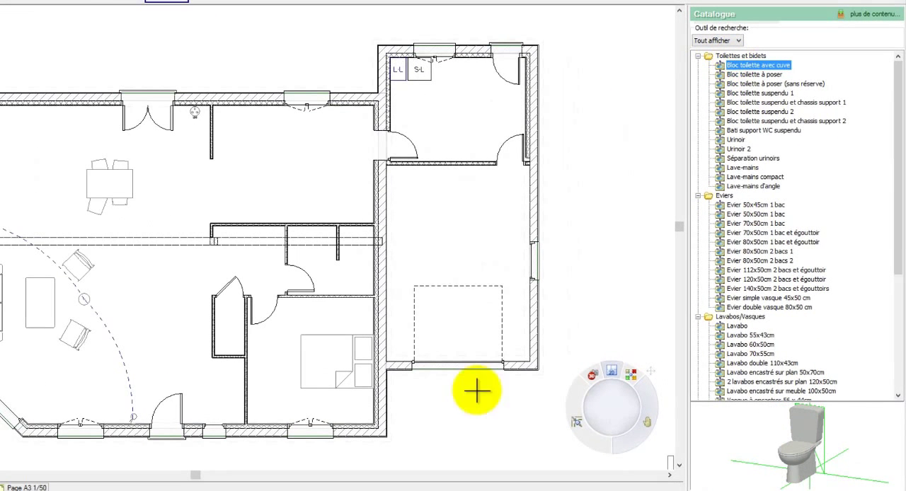
{"action": "left_click", "coordinate": [230, 339]}
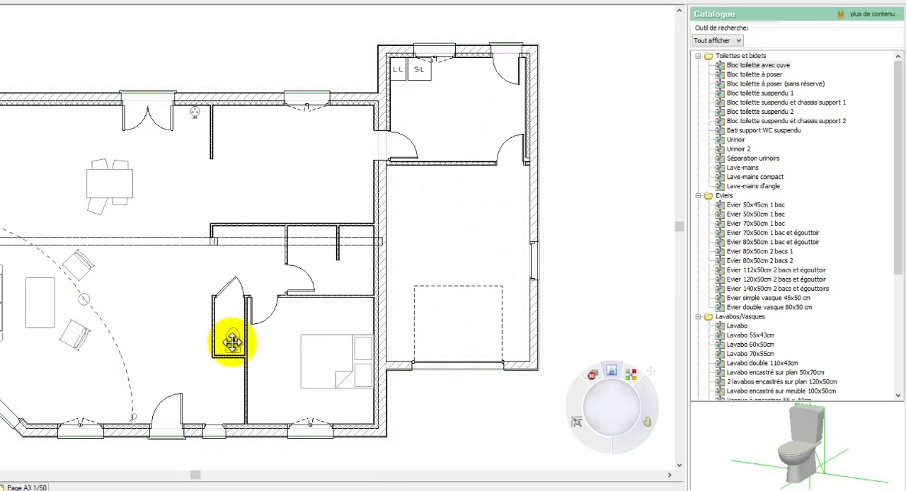
{"action": "left_click", "coordinate": [237, 347]}
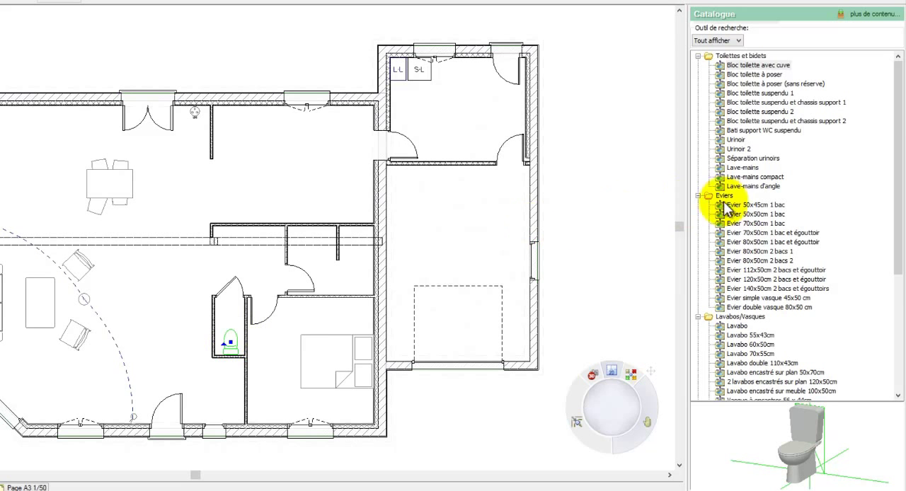
Step: Place a Lavabo double 110x43cm against the bathroom's back wall, beside the shower partition
{"action": "left_click", "coordinate": [733, 168]}
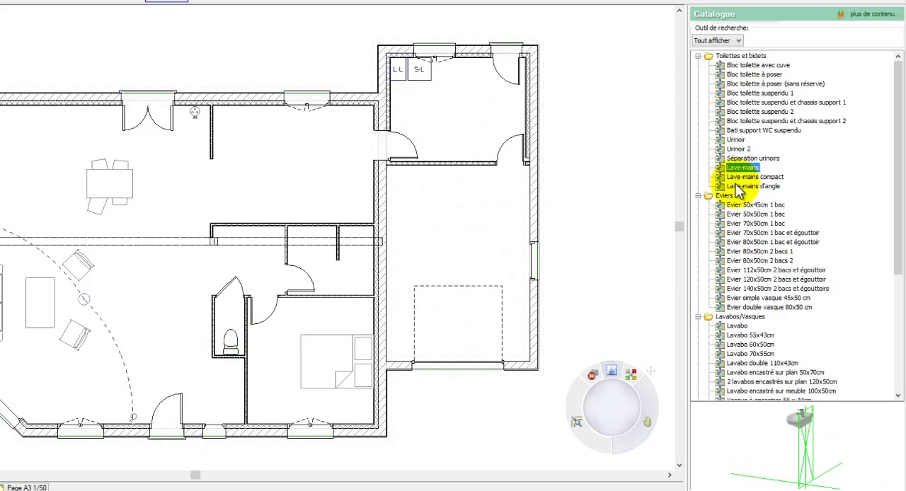
{"action": "left_click_drag", "start_coordinate": [770, 413], "coordinate": [807, 418]}
{"action": "left_click", "coordinate": [770, 206]}
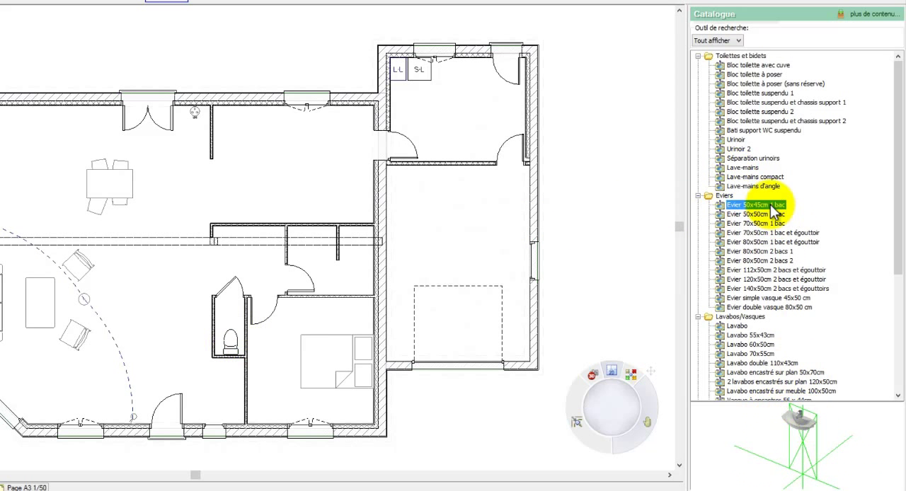
{"action": "left_click", "coordinate": [740, 326]}
{"action": "scroll", "coordinate": [749, 352], "scroll_direction": "down", "scroll_amount": 4}
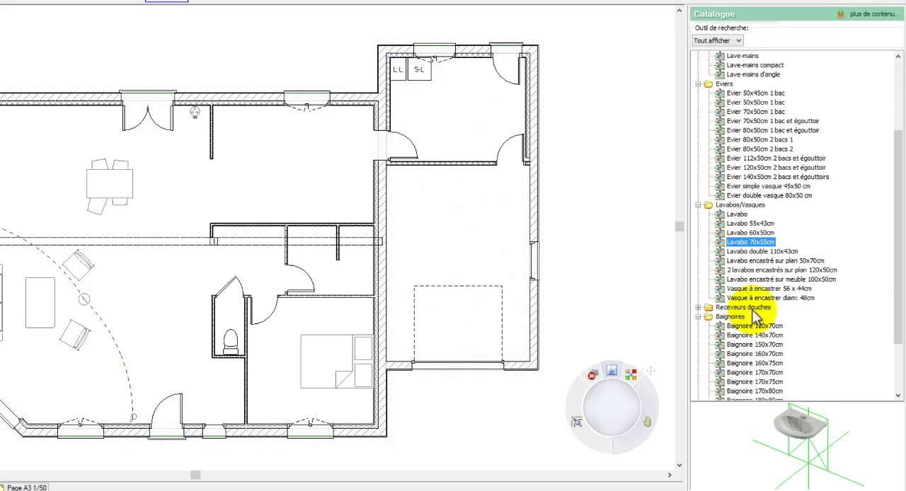
{"action": "left_click", "coordinate": [749, 250]}
{"action": "left_click_drag", "start_coordinate": [745, 258], "coordinate": [313, 232]}
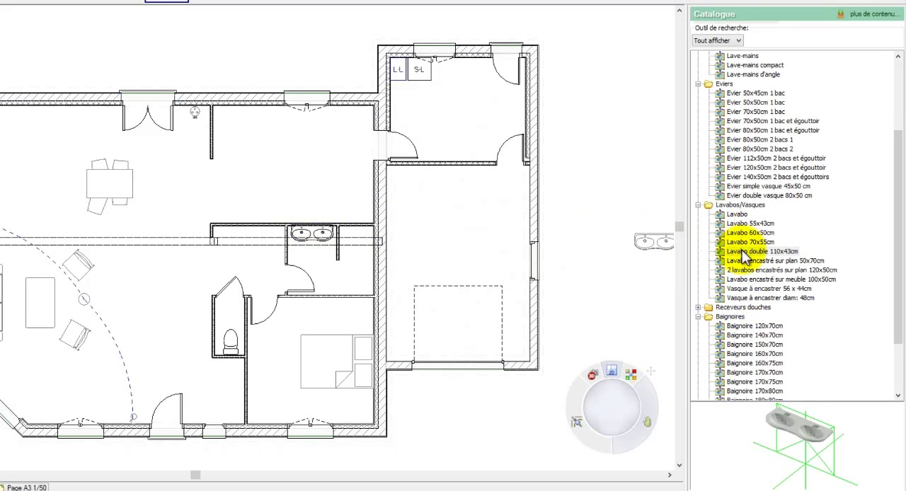
Step: Place a Receveur de douche 90x90cm in the bathroom's shower niche against the garage-side wall
{"action": "left_click", "coordinate": [698, 307]}
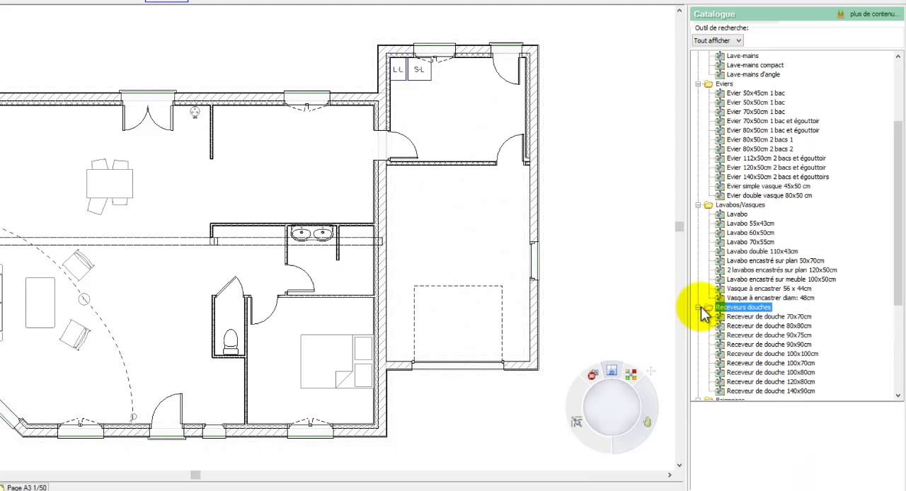
{"action": "left_click", "coordinate": [712, 316]}
{"action": "left_click", "coordinate": [740, 327]}
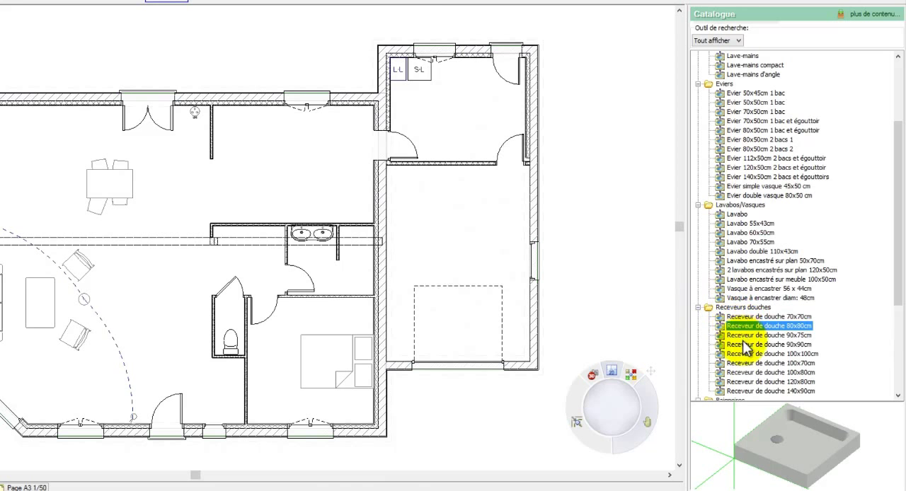
{"action": "left_click_drag", "start_coordinate": [739, 345], "coordinate": [343, 270]}
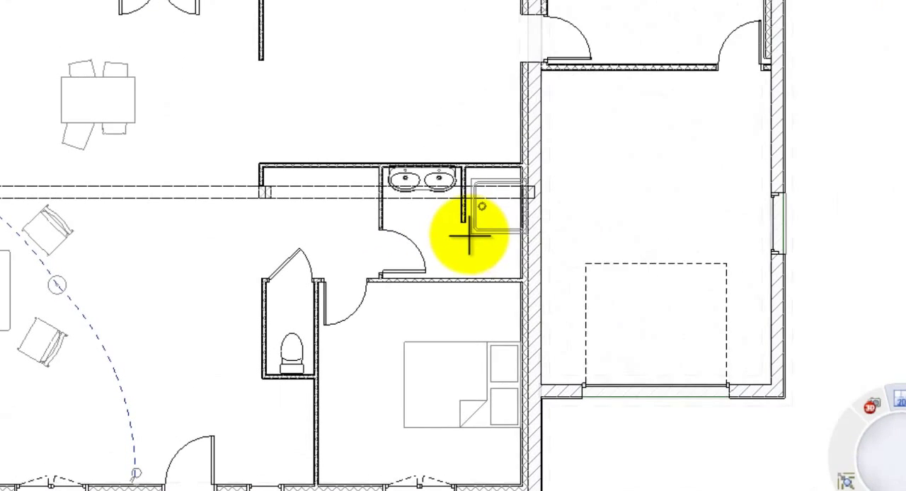
Step: Rotate the shower tray so its drain faces the back wall of the niche
{"action": "left_click", "coordinate": [466, 235]}
{"action": "right_click", "coordinate": [468, 234]}
{"action": "left_click", "coordinate": [483, 246]}
{"action": "left_click", "coordinate": [492, 181]}
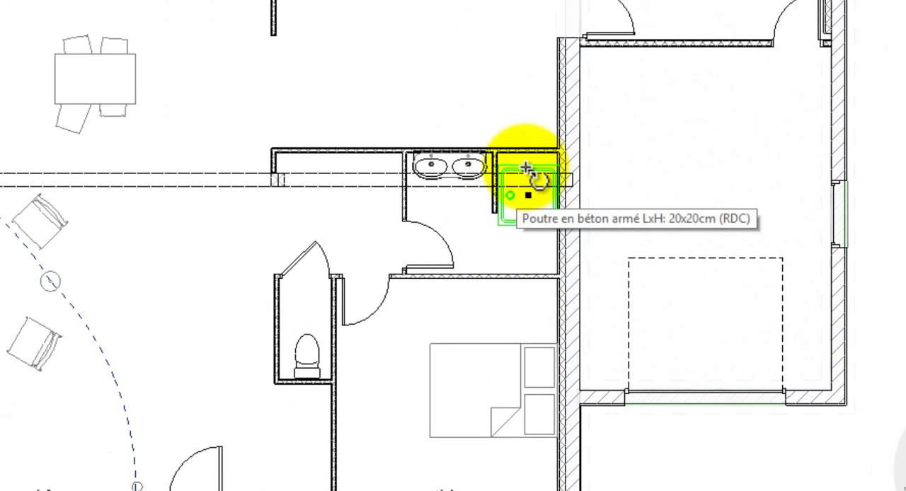
{"action": "left_click_drag", "start_coordinate": [527, 168], "coordinate": [552, 208]}
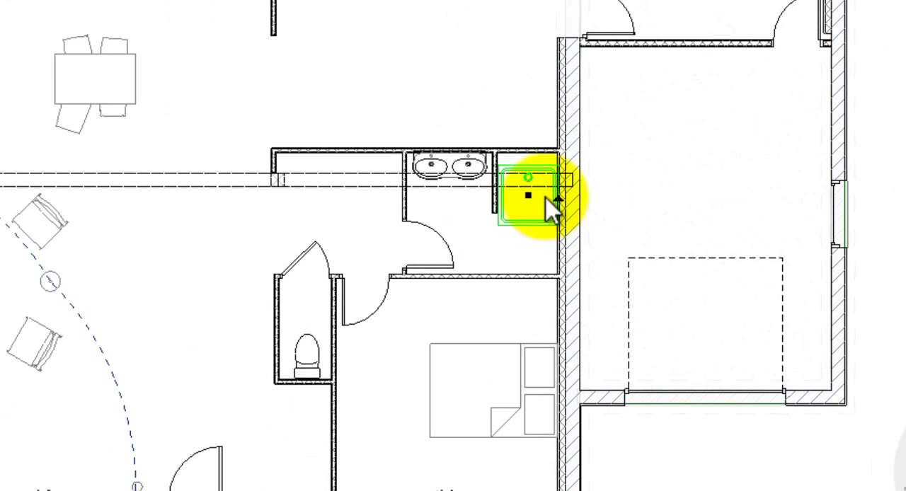
Step: Move the shower tray by its corner into the inner corner of the niche, flush with both walls
{"action": "scroll", "coordinate": [566, 186], "scroll_direction": "up", "scroll_amount": 4}
{"action": "right_click", "coordinate": [570, 183]}
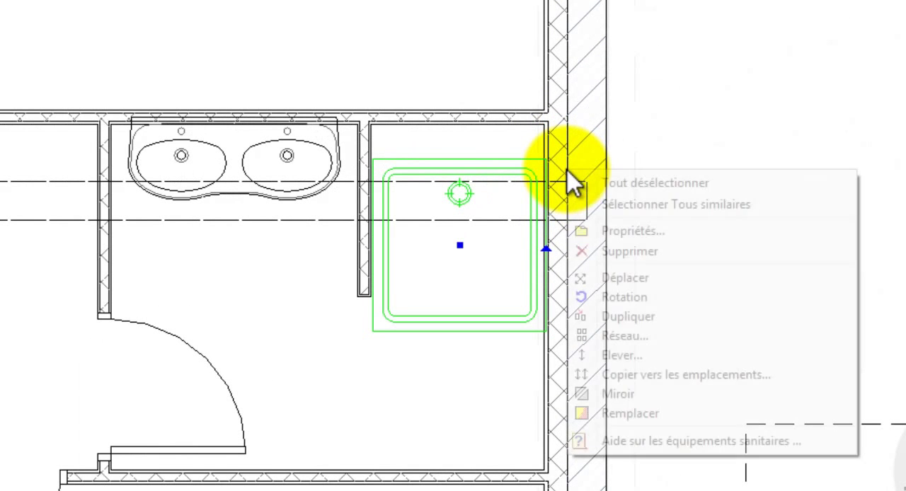
{"action": "left_click", "coordinate": [609, 278]}
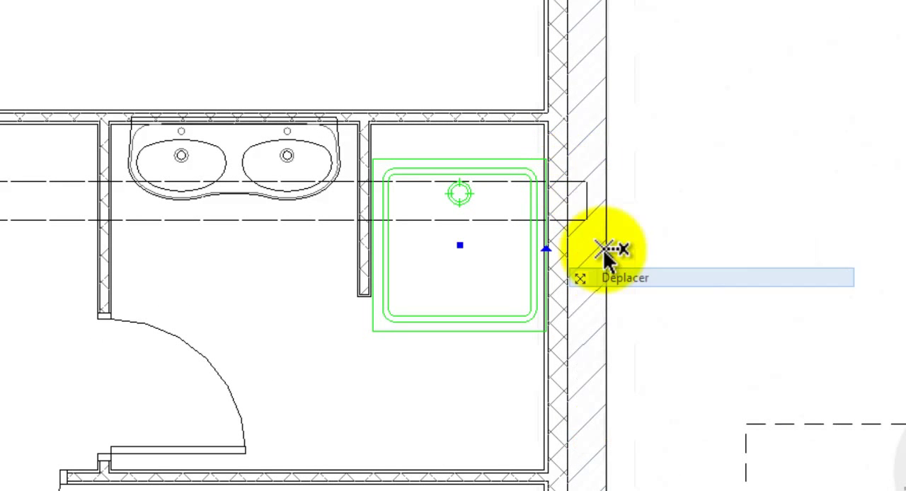
{"action": "left_click", "coordinate": [550, 165]}
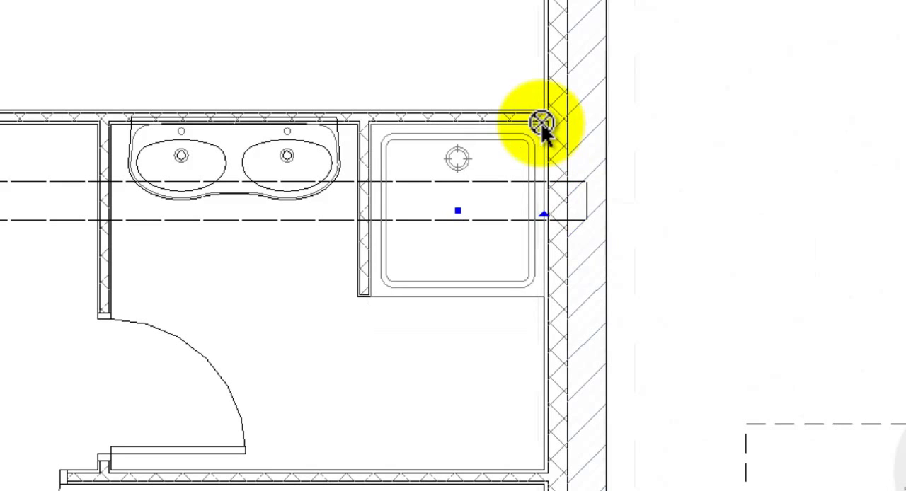
{"action": "left_click", "coordinate": [543, 126]}
{"action": "scroll", "coordinate": [545, 136], "scroll_direction": "down", "scroll_amount": 6}
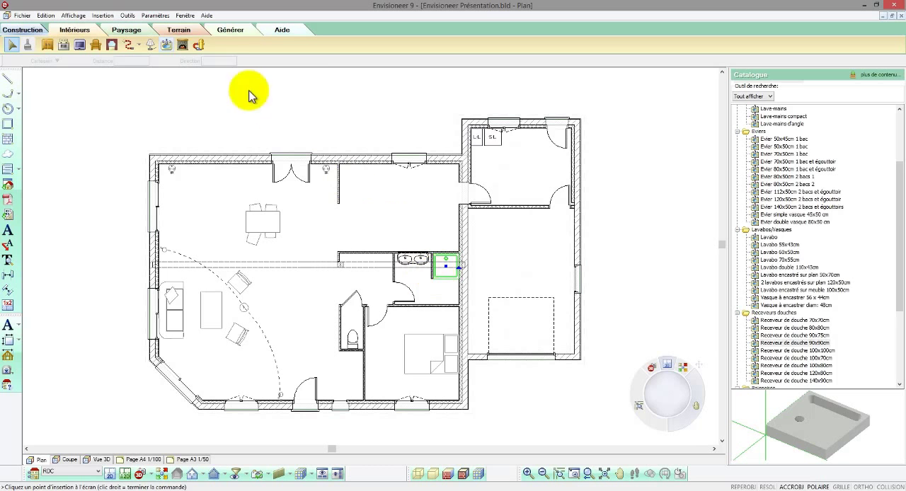
Step: Place a Poêle-cheminée carrossé stove at base height 0 against the living room's outer wall, between the two side windows
{"action": "left_click", "coordinate": [183, 46]}
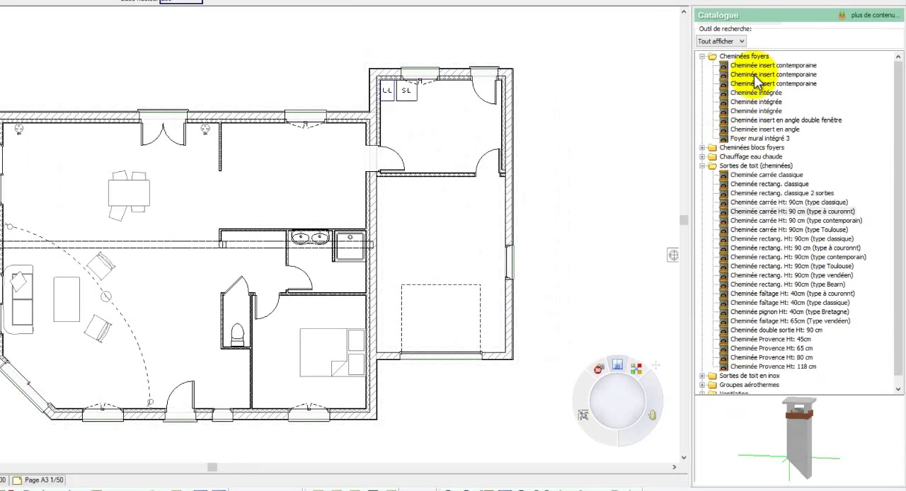
{"action": "left_click", "coordinate": [756, 66]}
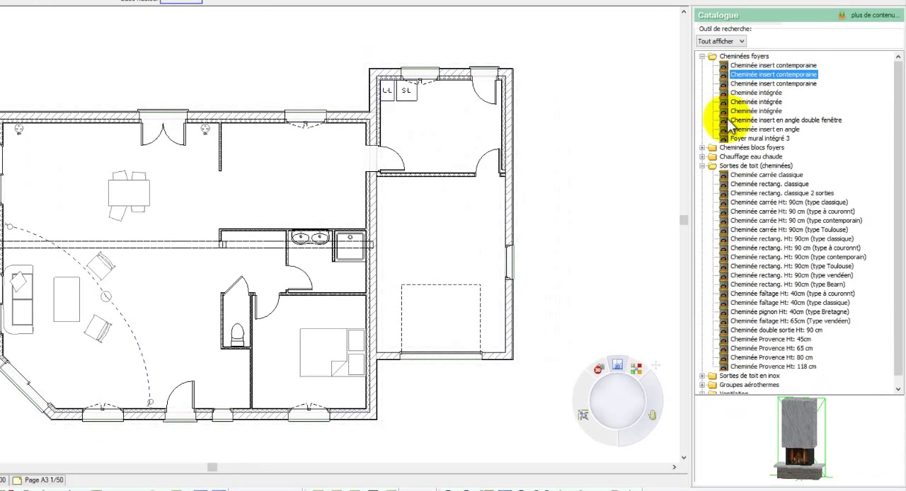
{"action": "left_click", "coordinate": [729, 156]}
{"action": "left_click", "coordinate": [741, 176]}
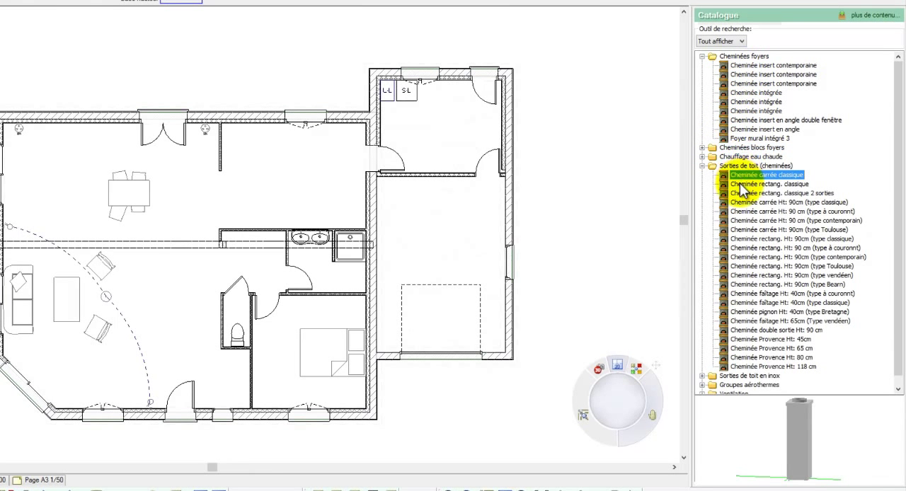
{"action": "left_click", "coordinate": [743, 83]}
{"action": "left_click", "coordinate": [741, 93]}
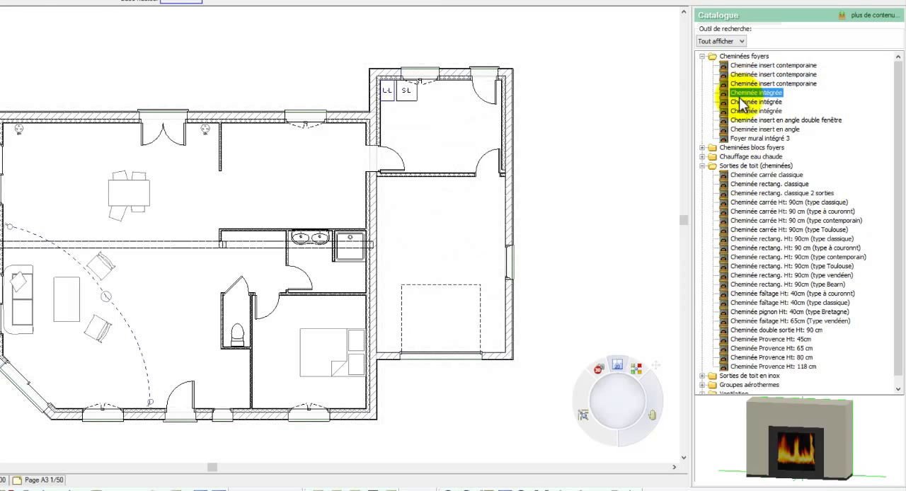
{"action": "left_click", "coordinate": [744, 130]}
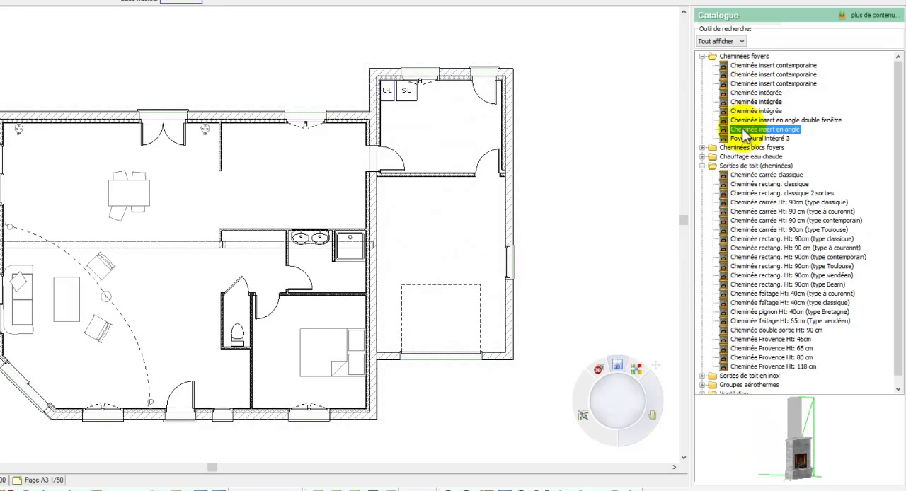
{"action": "left_click", "coordinate": [703, 148]}
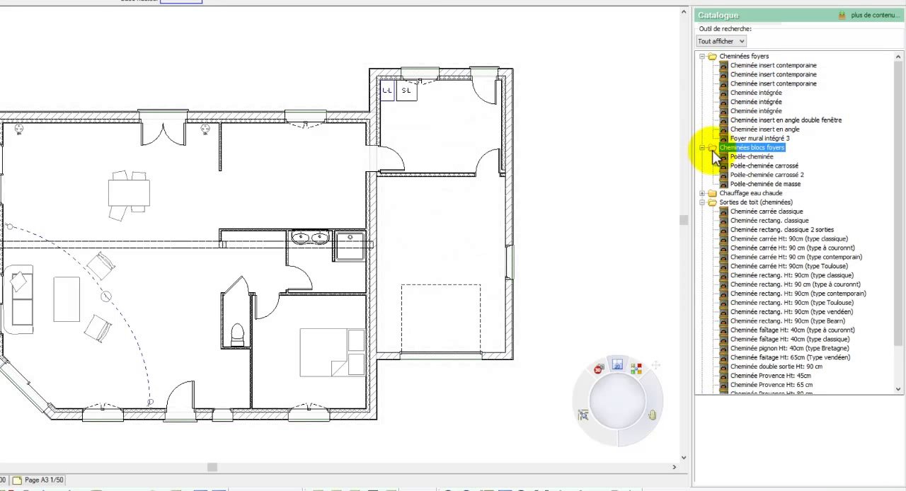
{"action": "left_click", "coordinate": [740, 156]}
{"action": "left_click", "coordinate": [743, 166]}
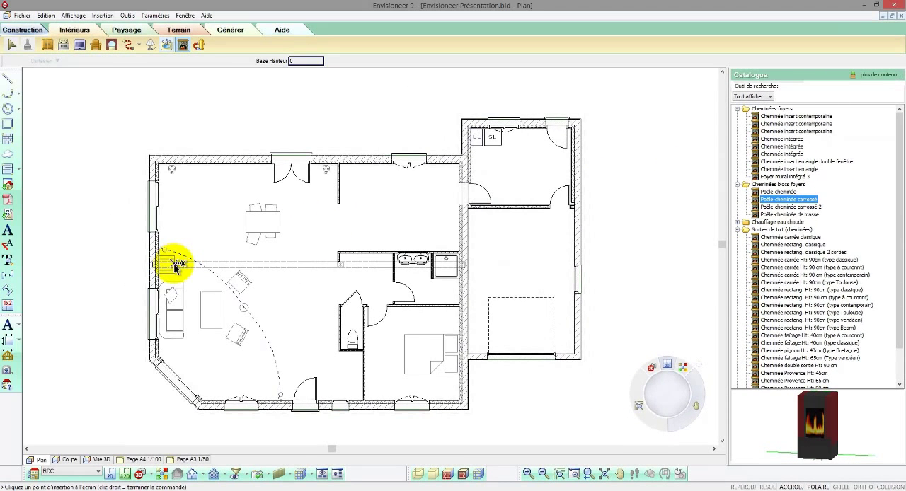
{"action": "right_click", "coordinate": [175, 264]}
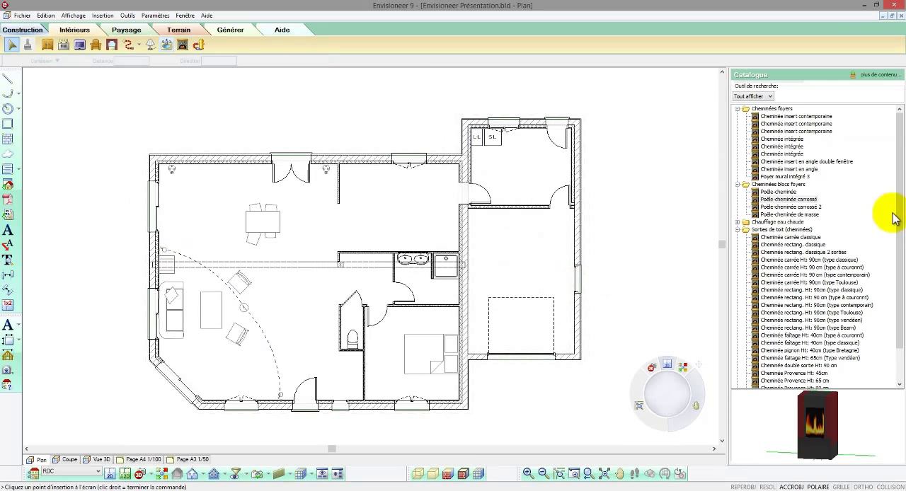
Step: Preview the Pompe à chaleur 1u. and Pompe à chaleur 2u. models in the Groupes aérothermes catalogue group
{"action": "left_click_drag", "start_coordinate": [899, 216], "coordinate": [890, 259]}
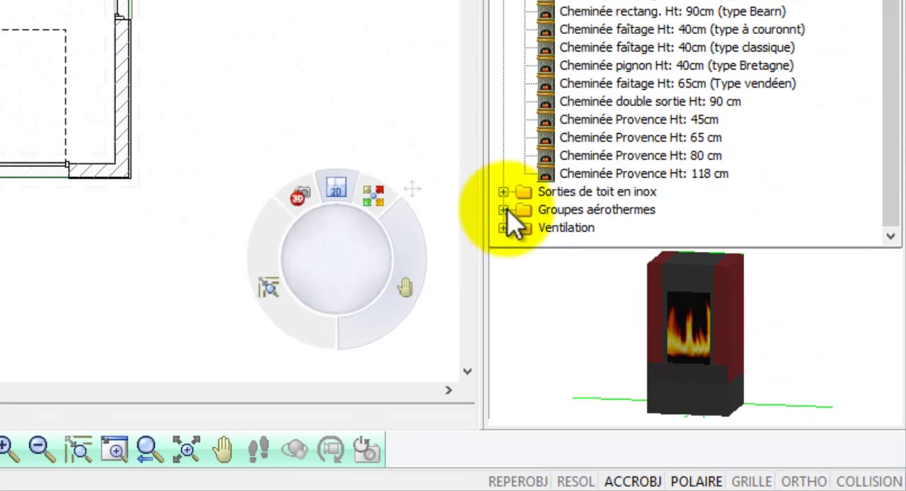
{"action": "left_click", "coordinate": [503, 210]}
{"action": "left_click", "coordinate": [573, 211]}
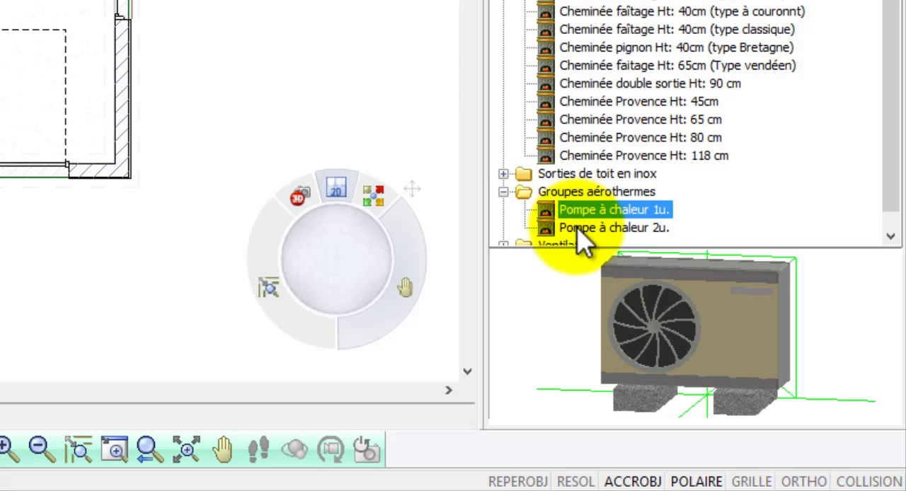
{"action": "left_click", "coordinate": [582, 228]}
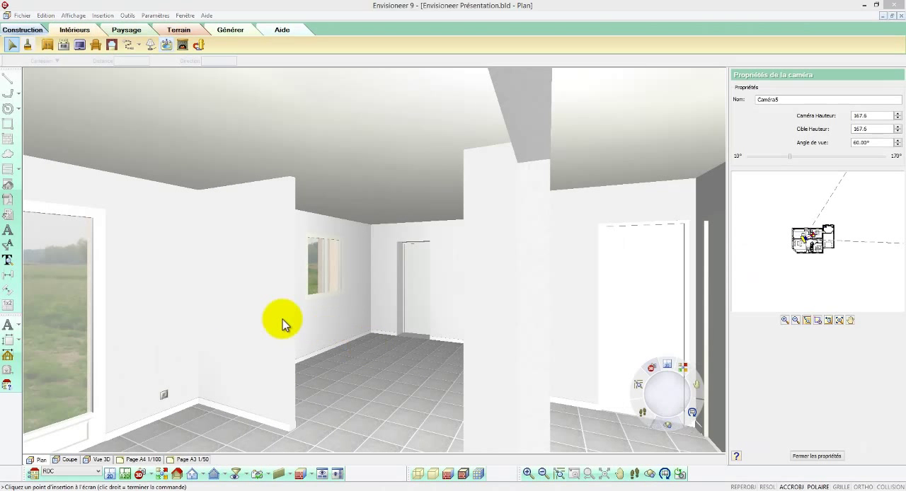
Step: Set the top of the short partition beside the kitchen to Niveau réel with a fixed height of 120 cm
{"action": "left_click", "coordinate": [282, 320]}
{"action": "right_click", "coordinate": [282, 319]}
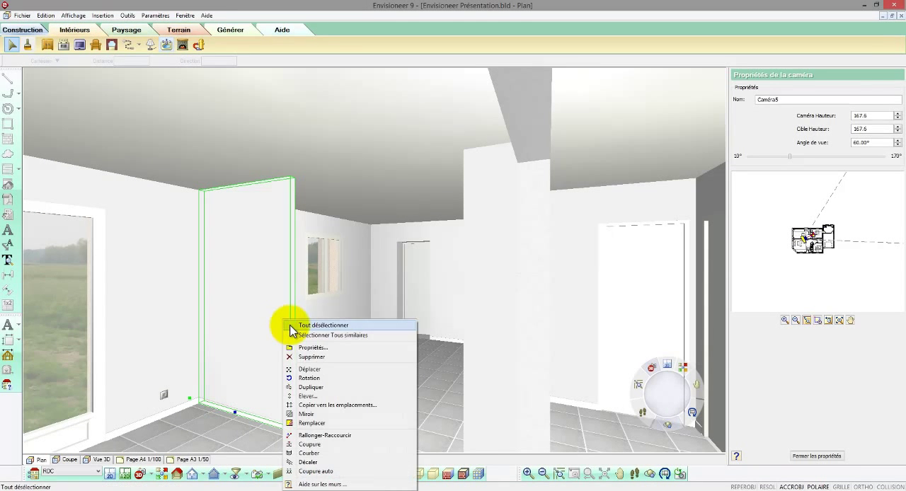
{"action": "left_click", "coordinate": [302, 347]}
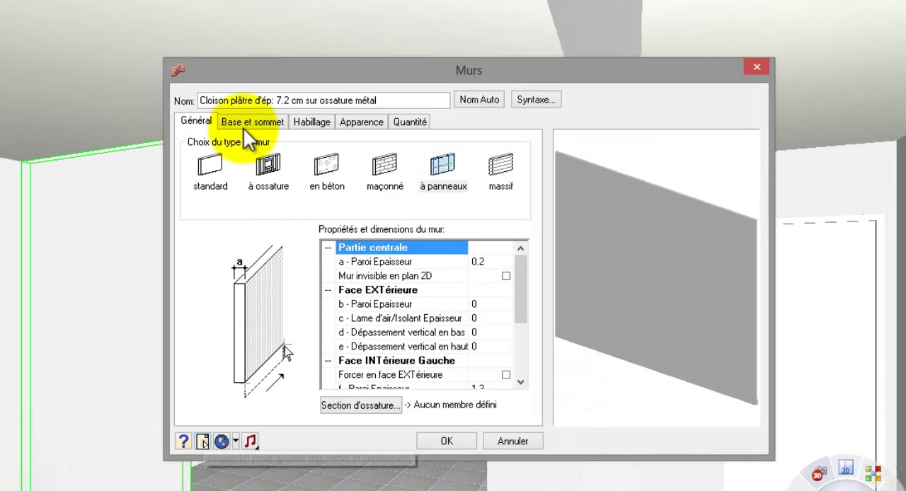
{"action": "left_click", "coordinate": [292, 147]}
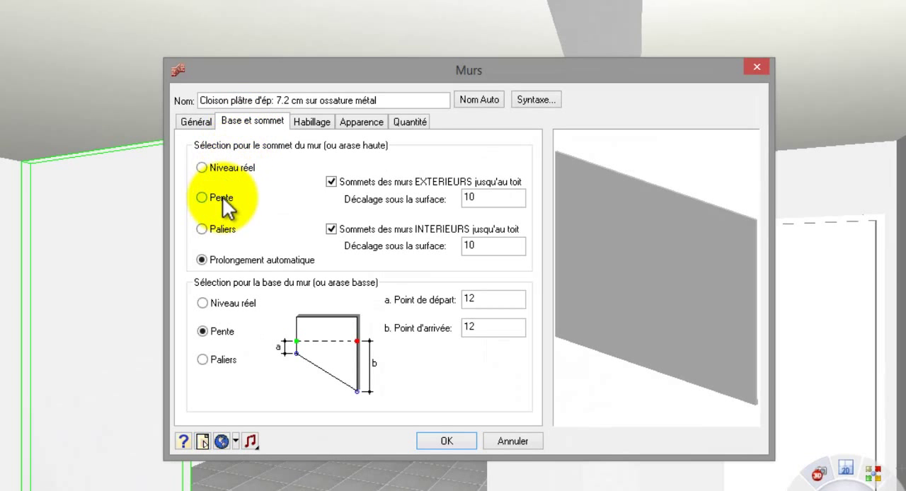
{"action": "left_click", "coordinate": [219, 171]}
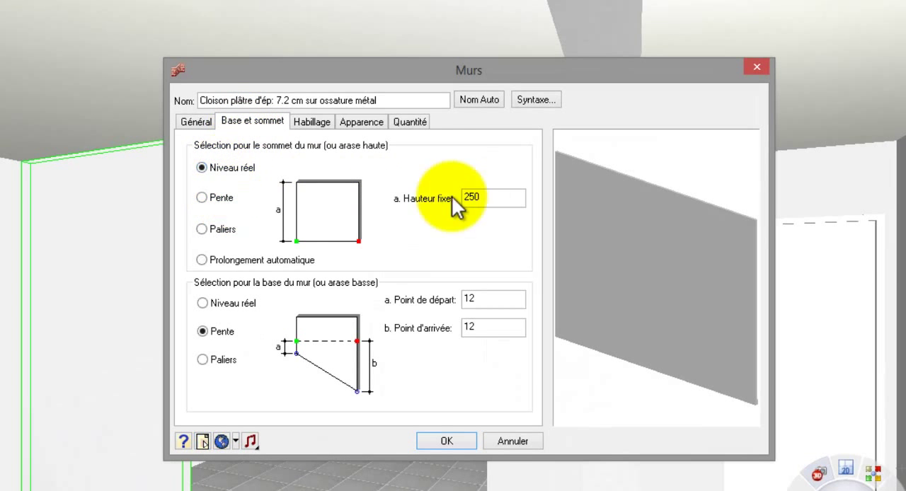
{"action": "double_click", "coordinate": [489, 197]}
{"action": "type", "text": "120"}
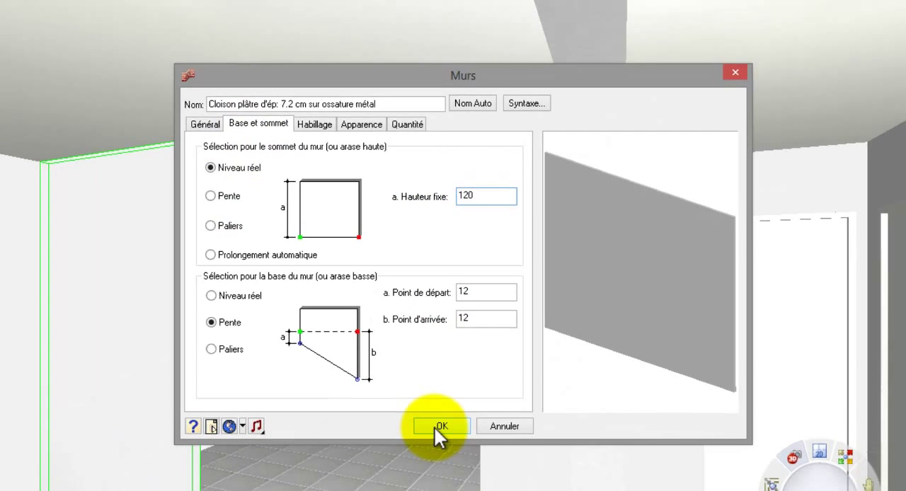
{"action": "left_click", "coordinate": [434, 426]}
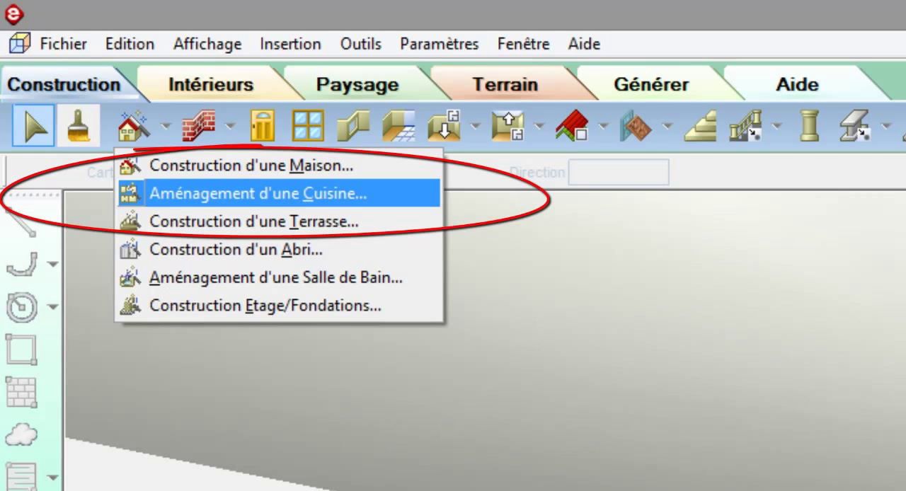
Step: Start the Aménagement d'une Cuisine assistant with the Plan disposé en couloir layout, refrigerator left of the sink on one run, cooktop on the opposite run
{"action": "left_click", "coordinate": [205, 196]}
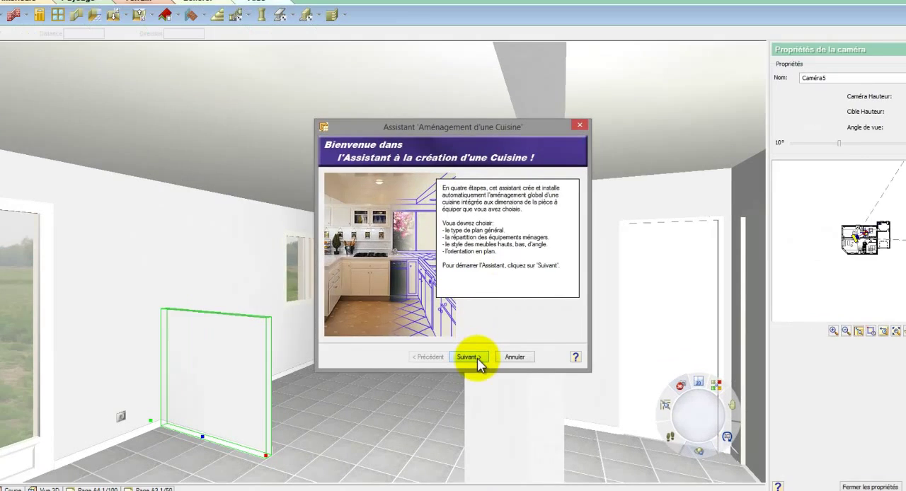
{"action": "left_click", "coordinate": [473, 343]}
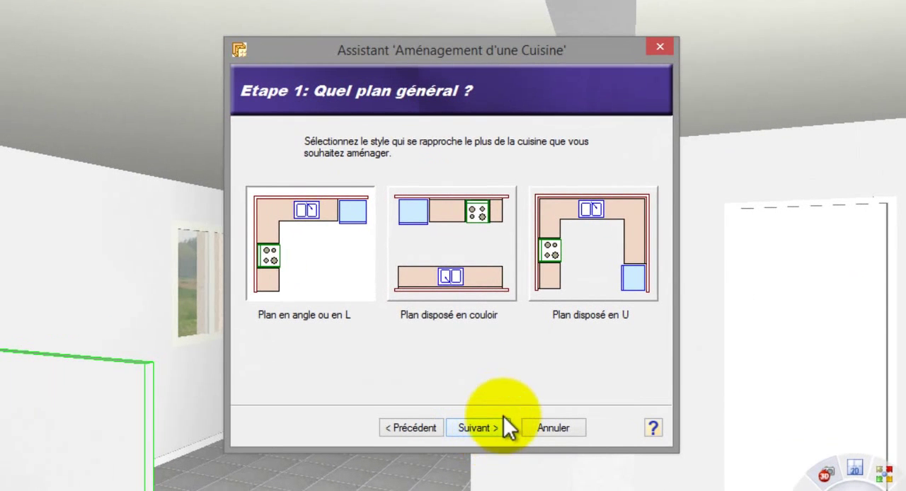
{"action": "left_click", "coordinate": [444, 274]}
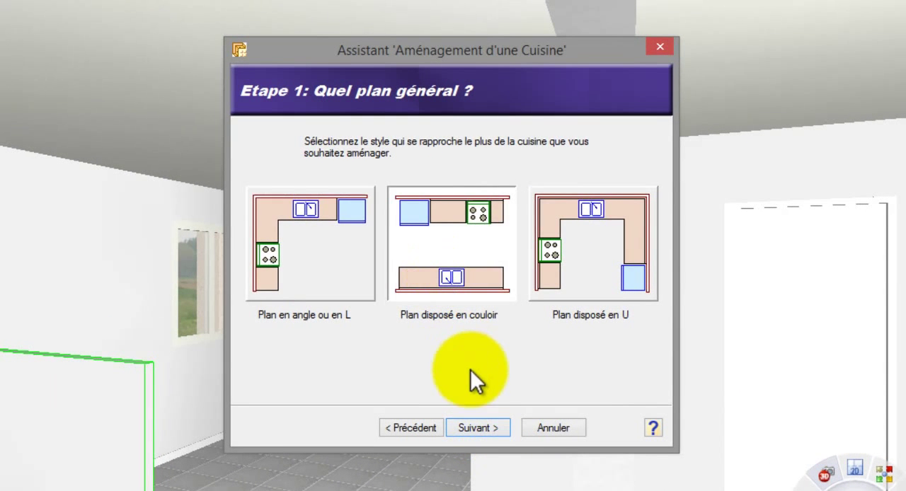
{"action": "left_click", "coordinate": [478, 428]}
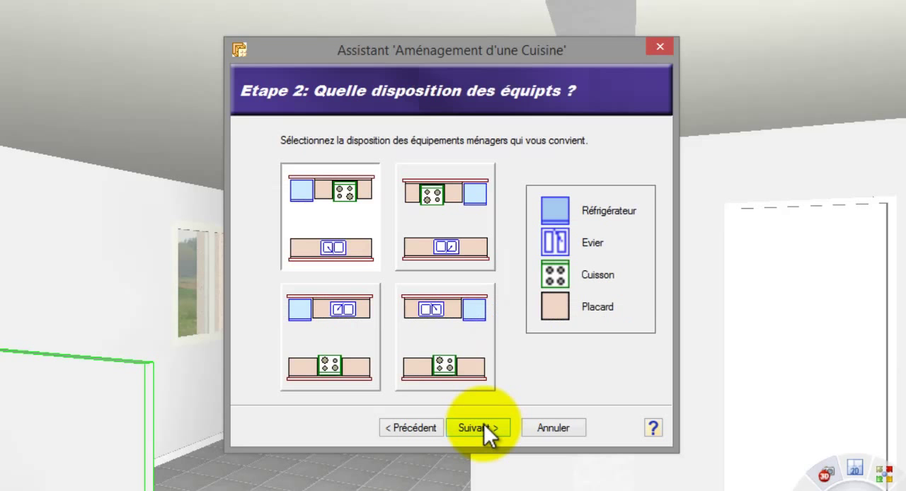
{"action": "left_click", "coordinate": [361, 332]}
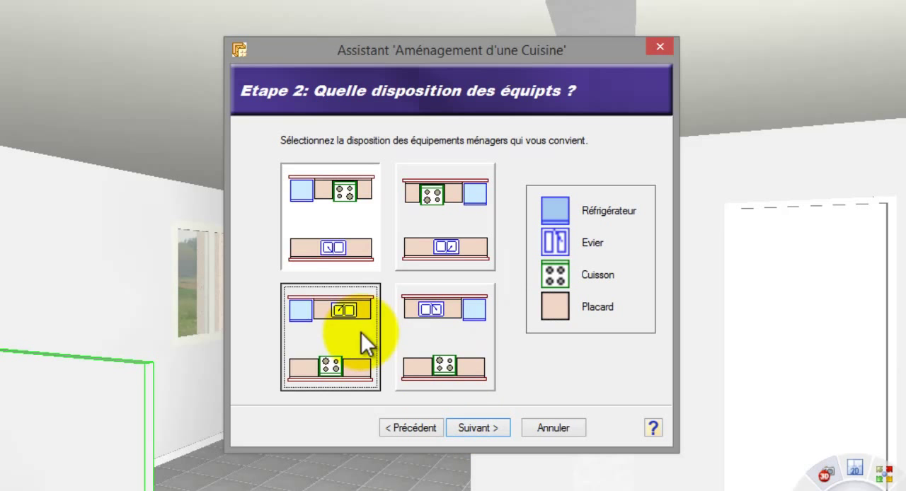
{"action": "left_click", "coordinate": [478, 428]}
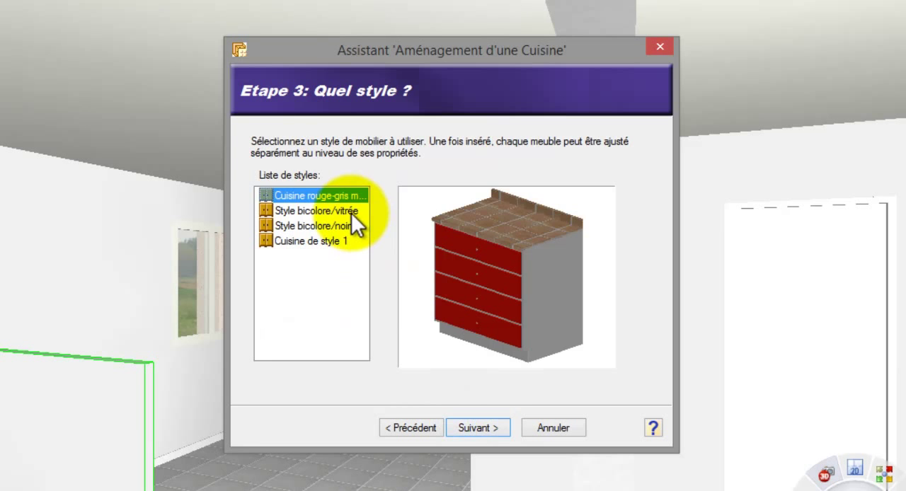
Step: Choose the Cuisine rouge-gris style, keep the refrigerator and sink run at the back, and insert the kitchen behind the low partition
{"action": "left_click", "coordinate": [351, 212]}
{"action": "left_click", "coordinate": [354, 196]}
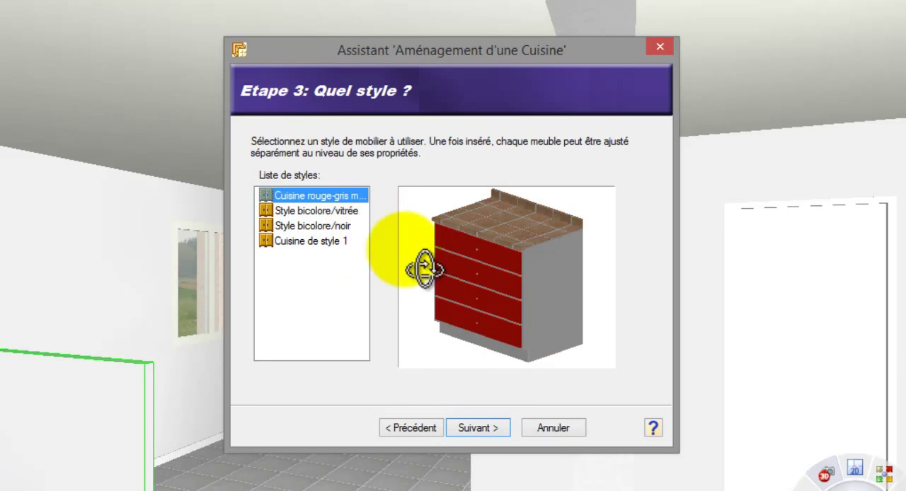
{"action": "left_click", "coordinate": [483, 423]}
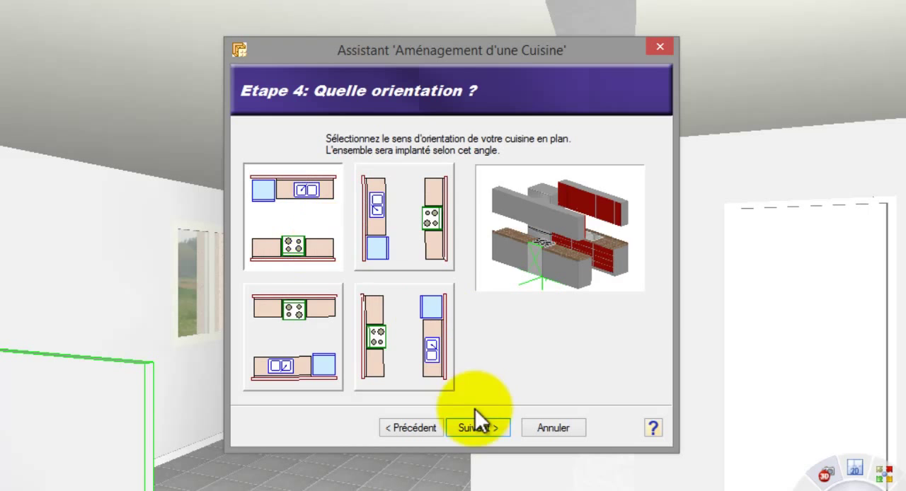
{"action": "left_click", "coordinate": [484, 427]}
{"action": "left_click", "coordinate": [483, 427]}
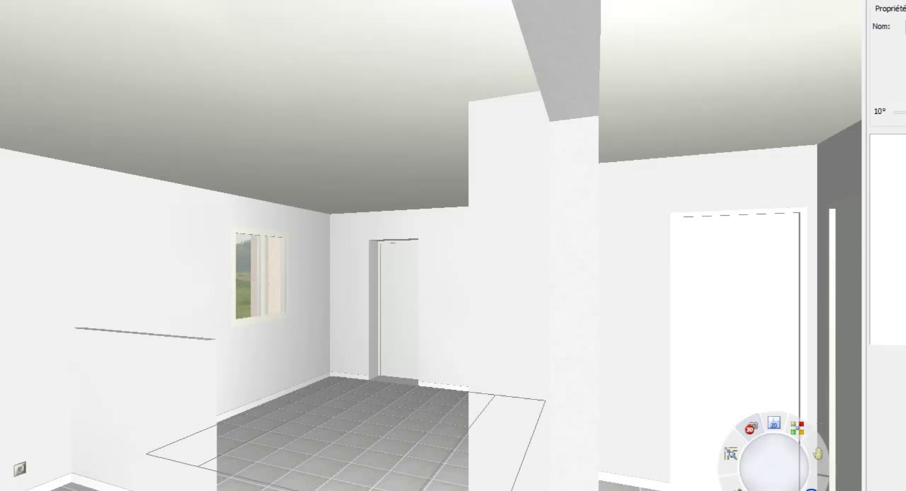
{"action": "left_click", "coordinate": [536, 404]}
{"action": "left_click", "coordinate": [517, 285]}
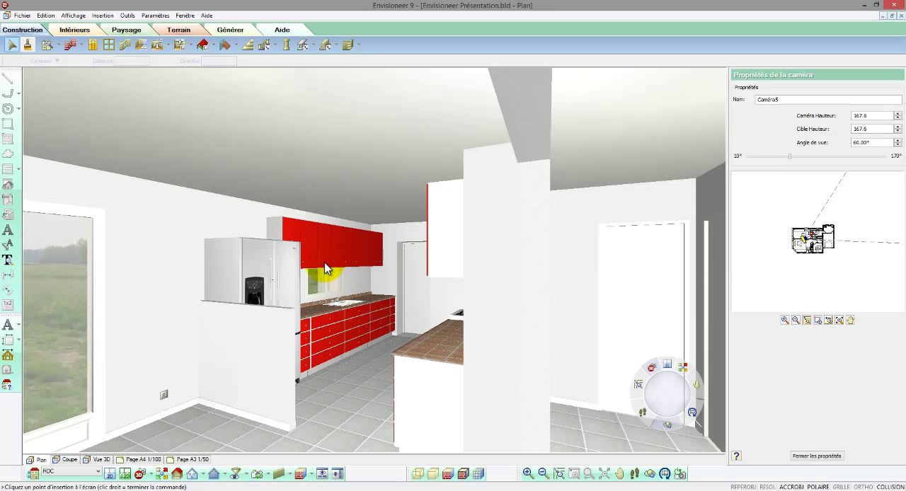
Step: Delete the wall cabinets in front of the kitchen window and change the 90 cm base cabinet near the refrigerator to type 4
{"action": "key", "text": "Delete"}
{"action": "left_click", "coordinate": [322, 327]}
{"action": "right_click", "coordinate": [319, 324]}
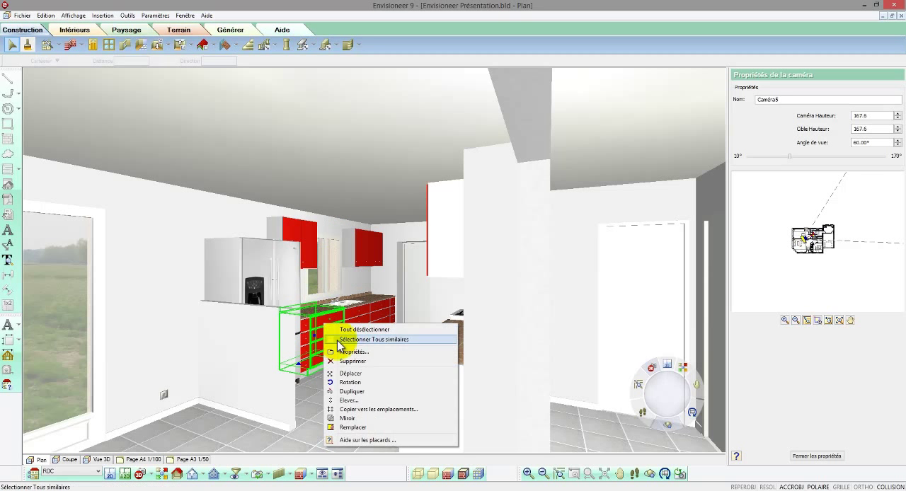
{"action": "left_click", "coordinate": [341, 352]}
{"action": "left_click", "coordinate": [368, 377]}
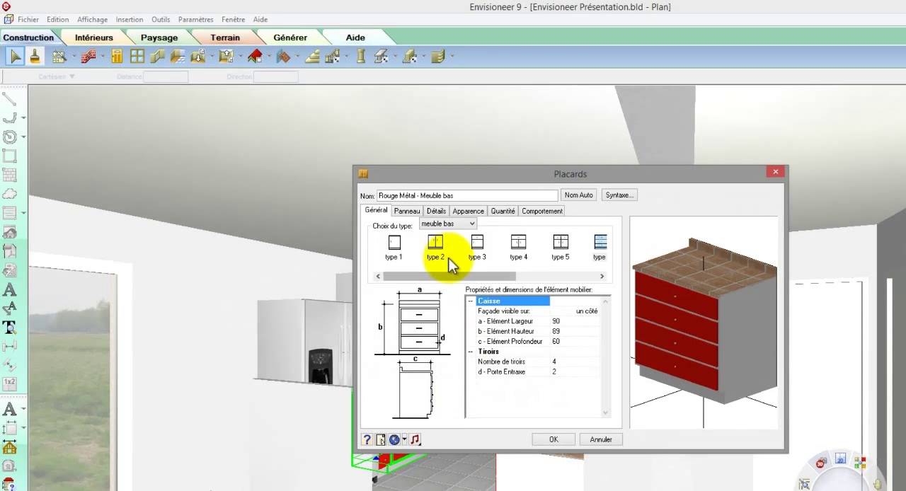
{"action": "left_click", "coordinate": [437, 249]}
{"action": "left_click", "coordinate": [477, 248]}
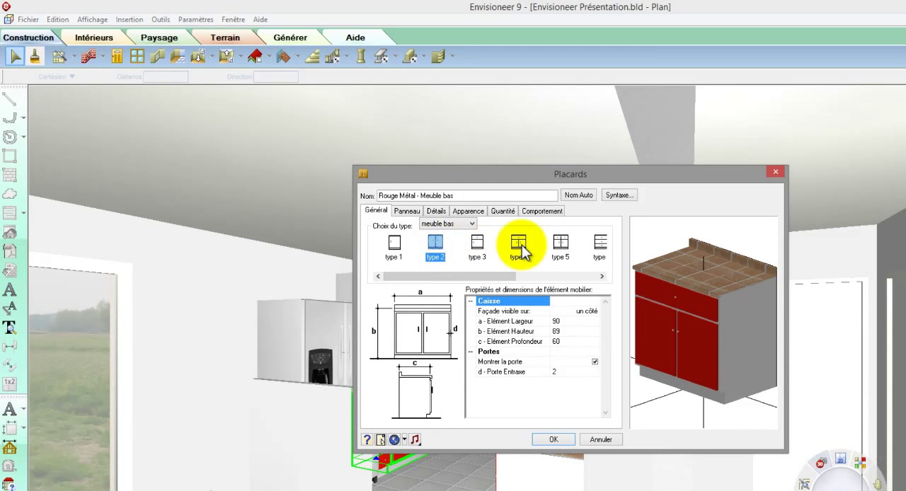
{"action": "left_click", "coordinate": [520, 254]}
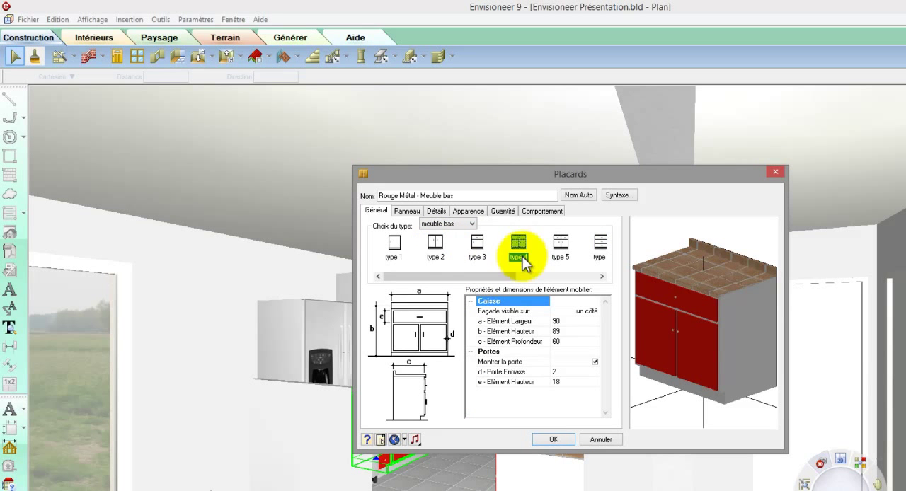
{"action": "left_click", "coordinate": [546, 439]}
Step: Select the wall cabinets on both sides of the kitchen window and give their doors the vitrage 2 panel style
{"action": "left_click", "coordinate": [382, 299]}
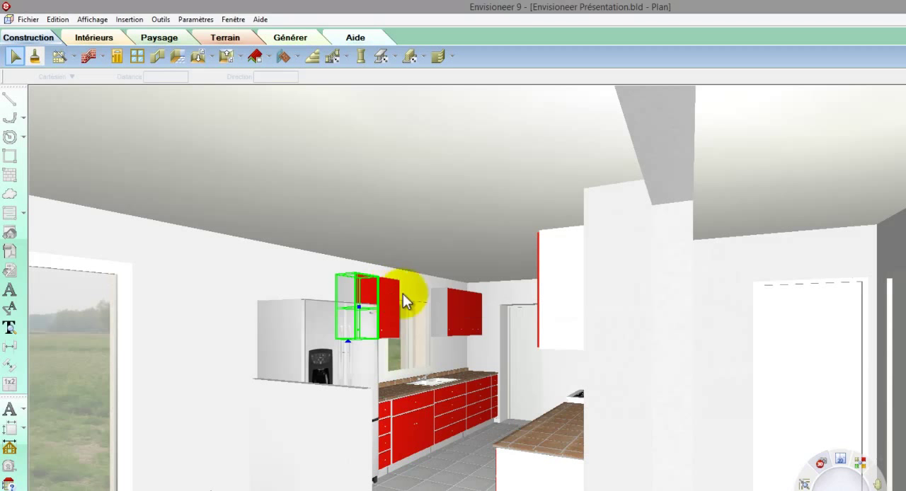
{"action": "left_click", "coordinate": [455, 305], "text": "shift"}
{"action": "left_click", "coordinate": [477, 320], "text": "shift"}
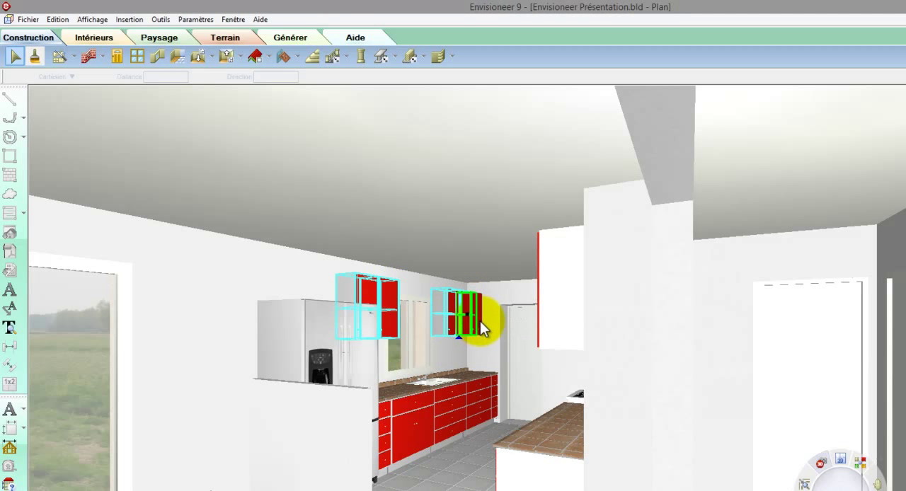
{"action": "right_click", "coordinate": [482, 326]}
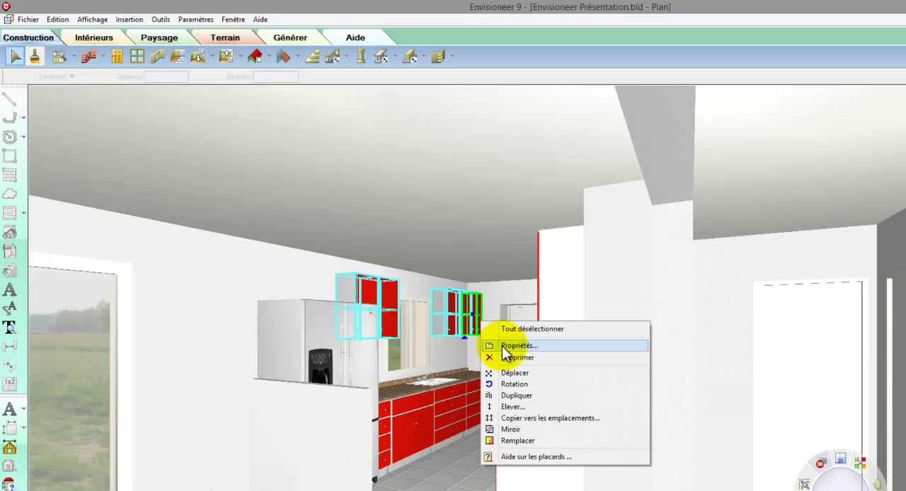
{"action": "left_click", "coordinate": [505, 347]}
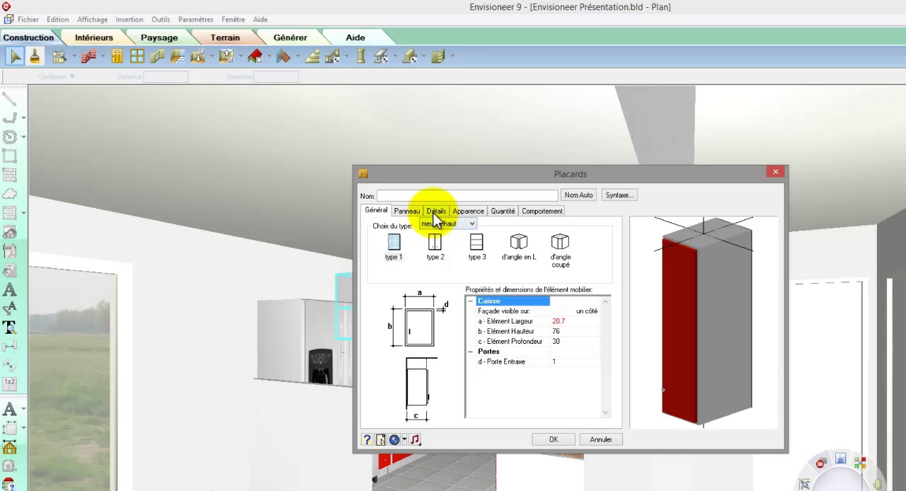
{"action": "left_click", "coordinate": [408, 211]}
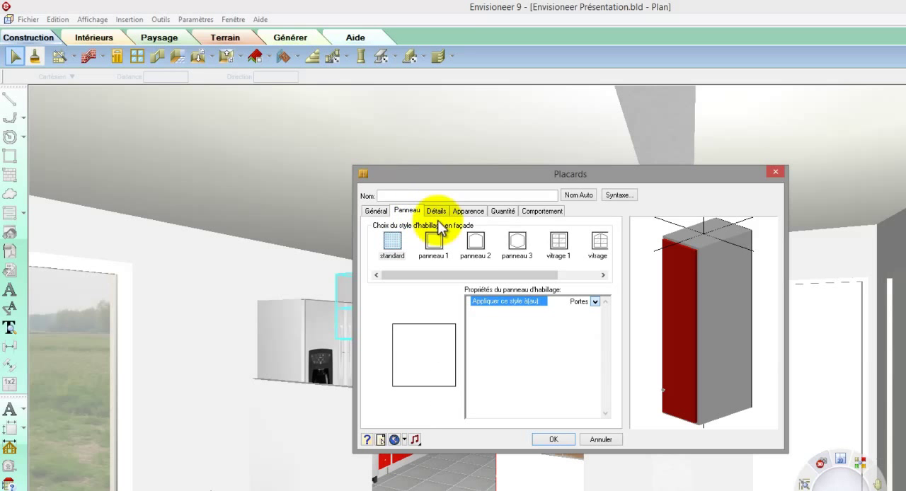
{"action": "left_click", "coordinate": [518, 243]}
{"action": "left_click", "coordinate": [596, 243]}
{"action": "left_click_drag", "start_coordinate": [698, 313], "coordinate": [727, 321]}
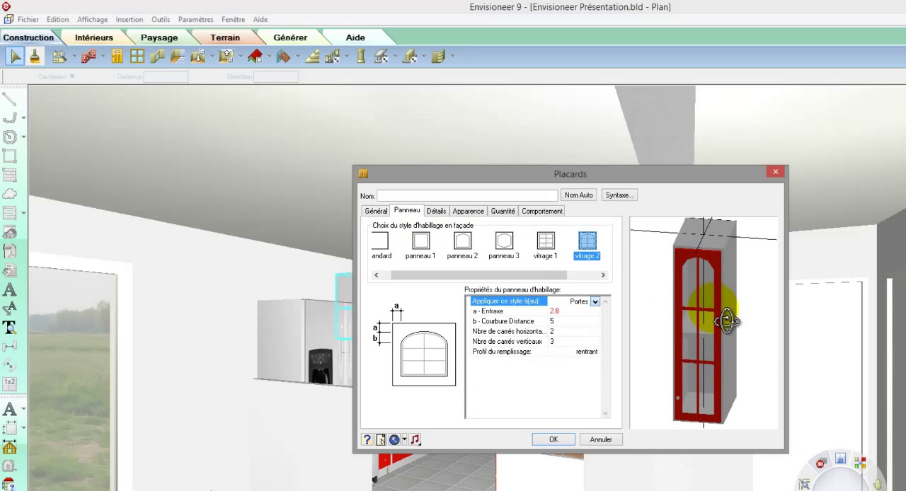
Step: Set the number of shelves in the selected wall cabinets to 2 and apply the changes
{"action": "left_click", "coordinate": [438, 212]}
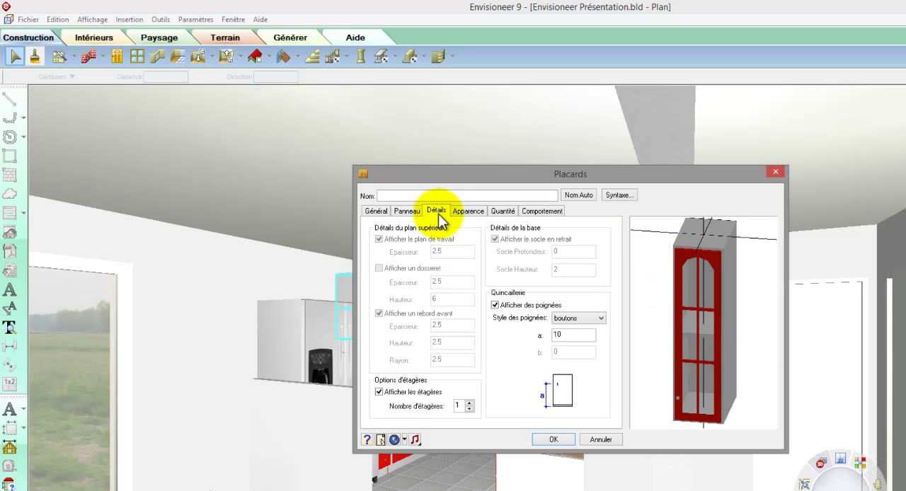
{"action": "left_click", "coordinate": [470, 403]}
{"action": "left_click_drag", "start_coordinate": [678, 393], "coordinate": [679, 390]}
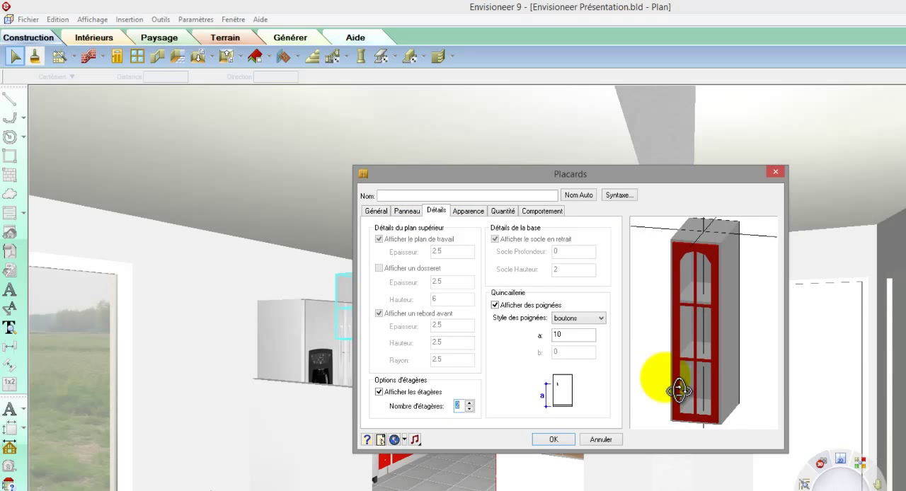
{"action": "left_click", "coordinate": [558, 438]}
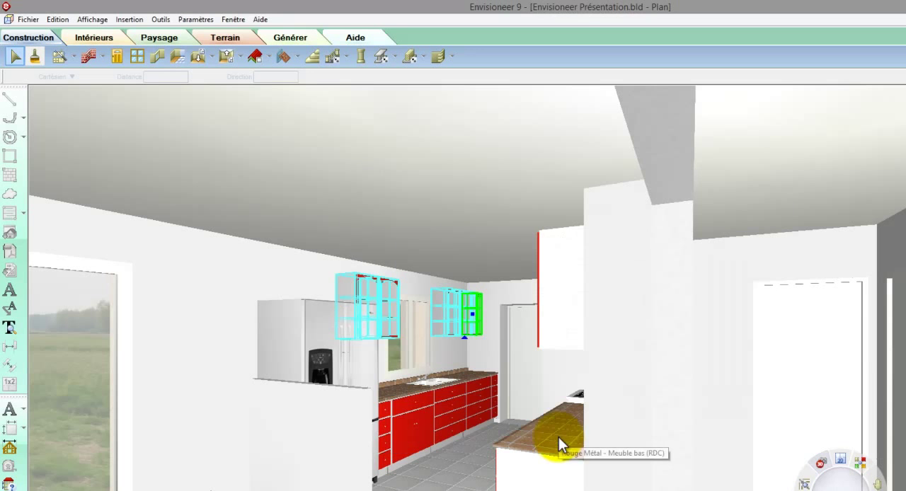
{"action": "left_click", "coordinate": [16, 56]}
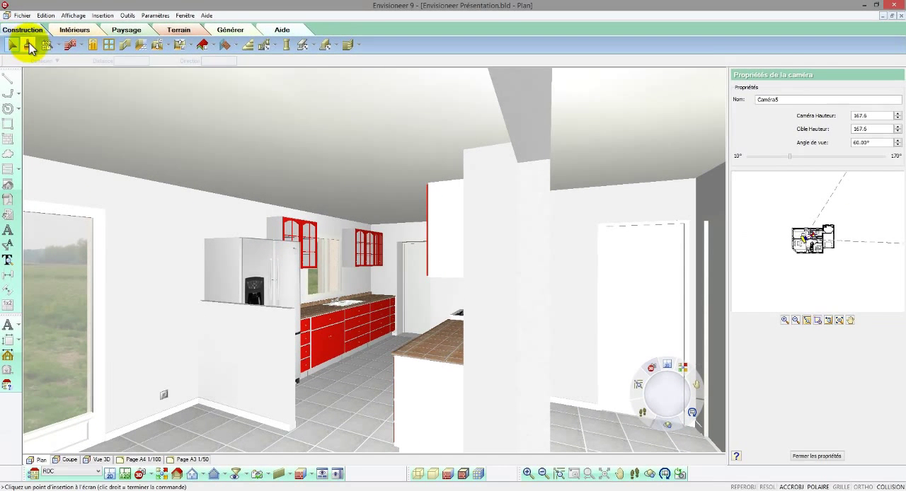
Step: Turn the interior view to the living room and set the Plafonier boule ceiling lamp's light intensity to 100 percent
{"action": "left_click", "coordinate": [634, 473]}
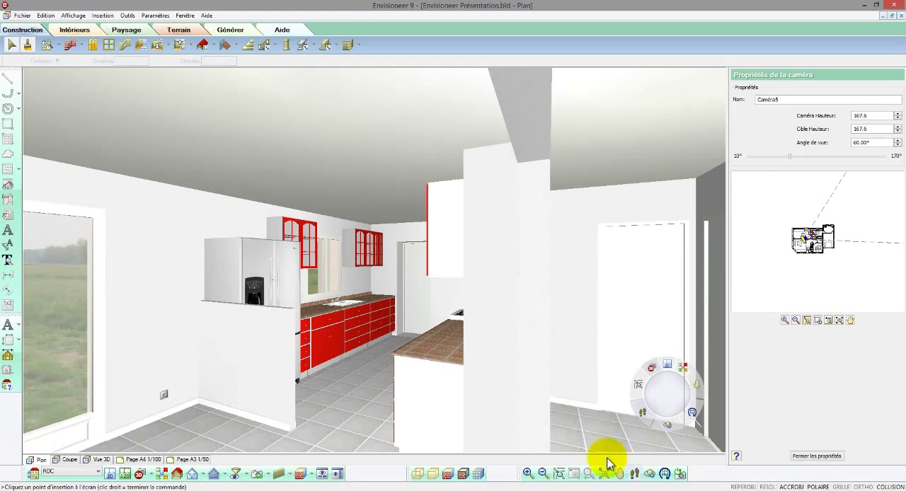
{"action": "left_click_drag", "start_coordinate": [362, 382], "coordinate": [354, 367]}
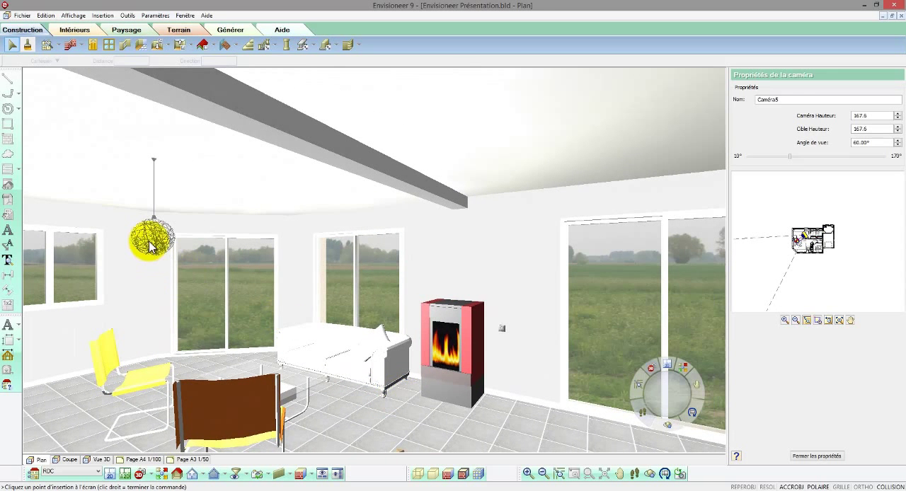
{"action": "left_click_drag", "start_coordinate": [154, 206], "coordinate": [170, 156]}
{"action": "right_click", "coordinate": [170, 155]}
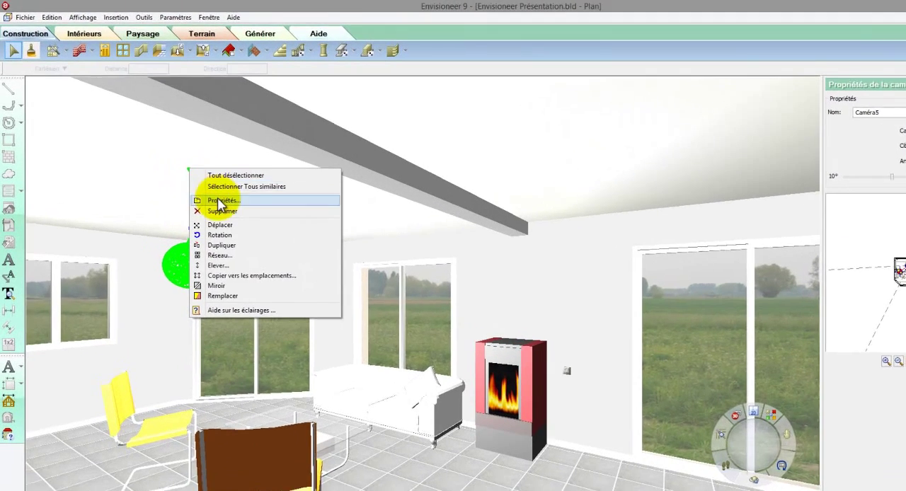
{"action": "left_click", "coordinate": [209, 186]}
{"action": "left_click", "coordinate": [387, 202]}
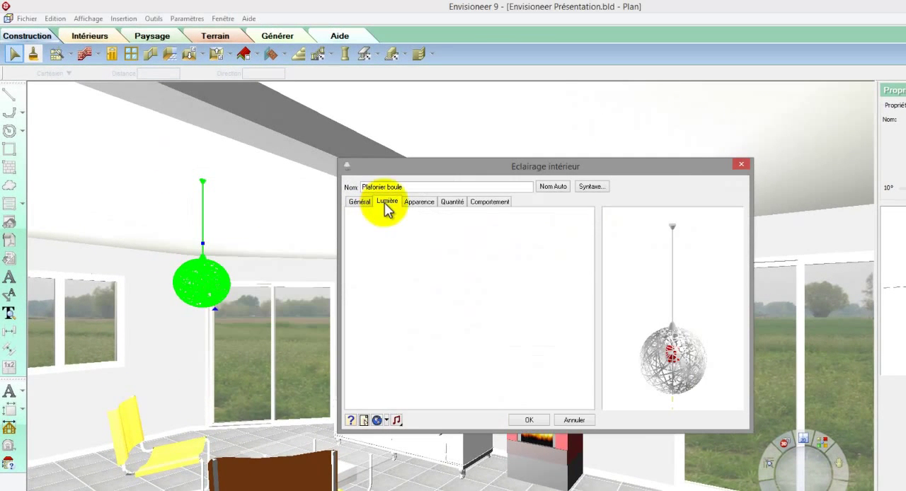
{"action": "double_click", "coordinate": [442, 220]}
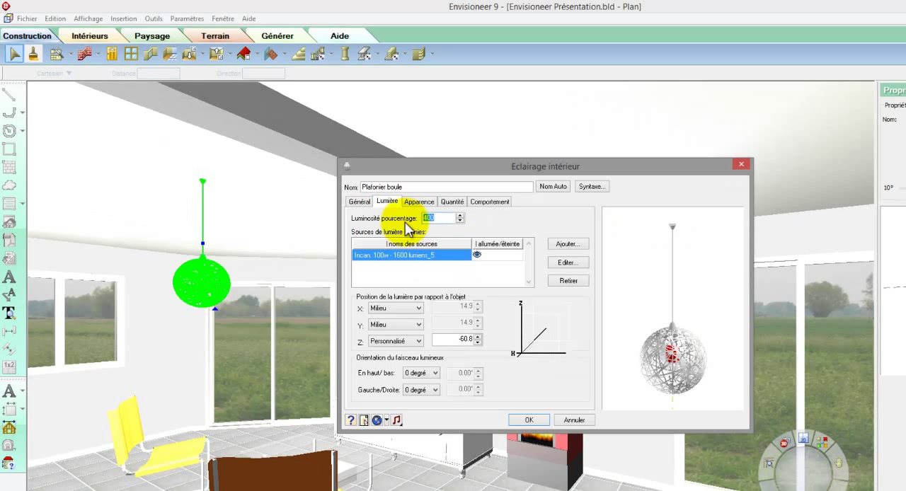
{"action": "type", "text": "100"}
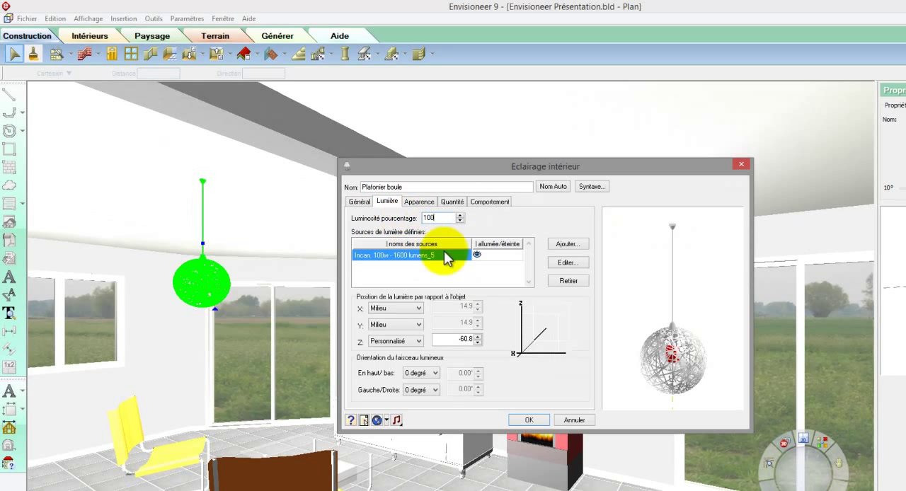
{"action": "left_click", "coordinate": [529, 421]}
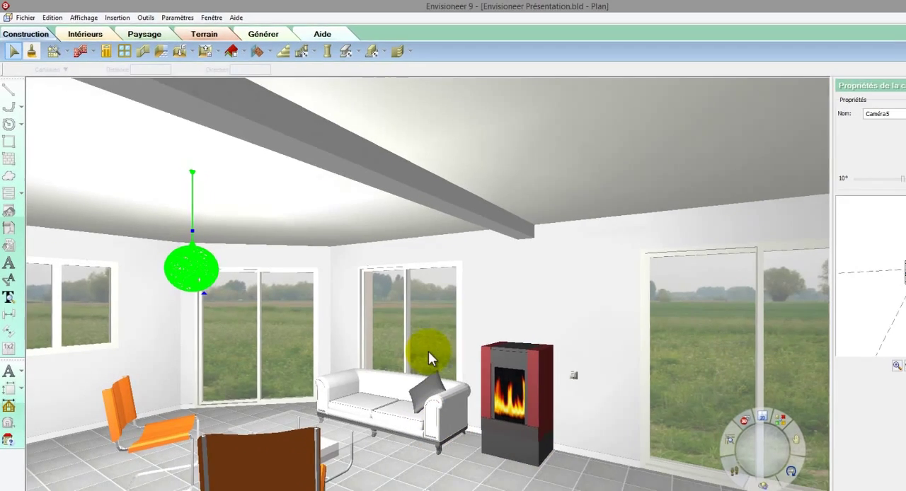
Step: Change the sliding window behind the white sofa to a fixed window with a circular shape
{"action": "left_click", "coordinate": [440, 390]}
{"action": "right_click", "coordinate": [451, 373]}
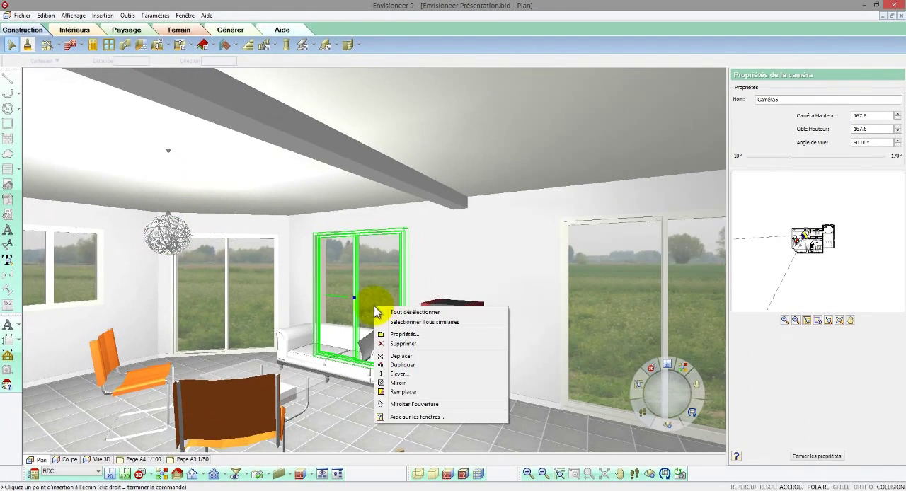
{"action": "left_click", "coordinate": [388, 334]}
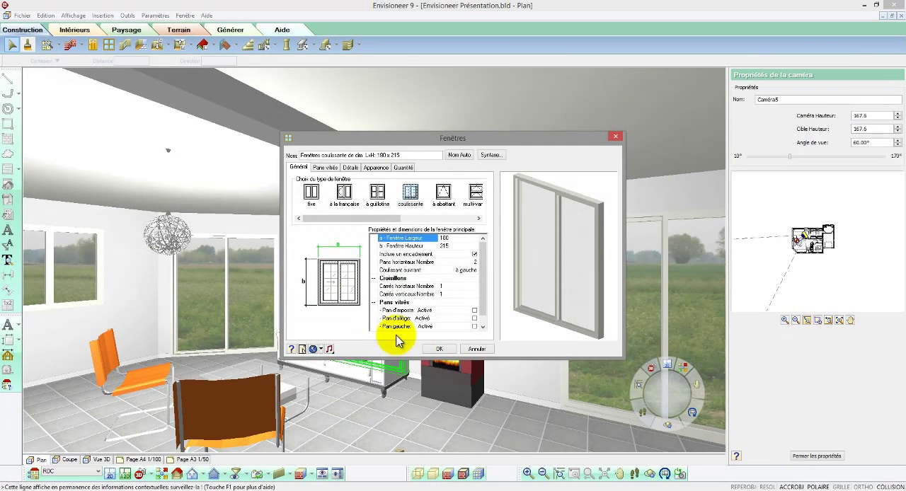
{"action": "left_click", "coordinate": [311, 191]}
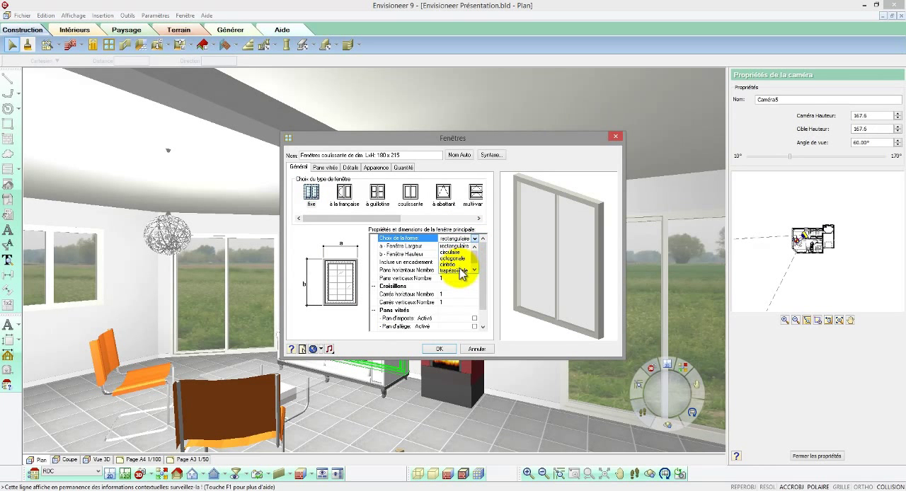
{"action": "left_click", "coordinate": [454, 252]}
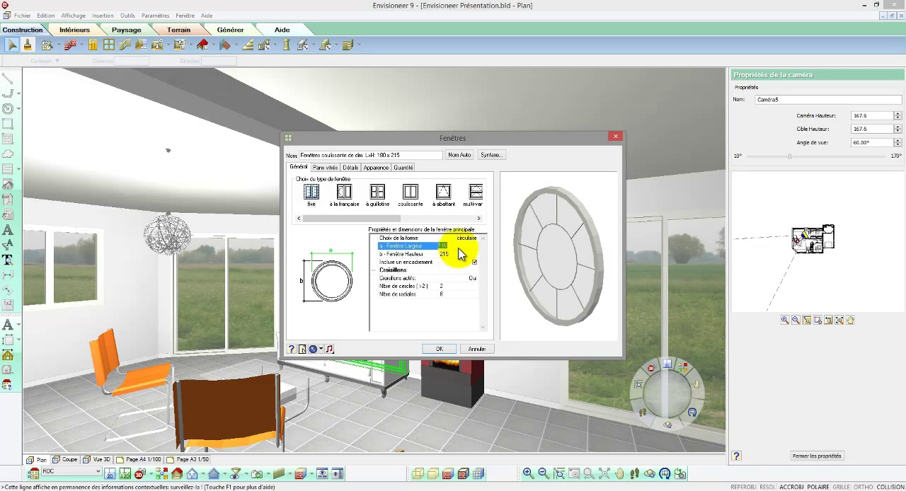
Step: Set the circular window's width and height to 60, turn off its glazing bars, and apply the changes
{"action": "key", "text": "Tab"}
{"action": "type", "text": "60"}
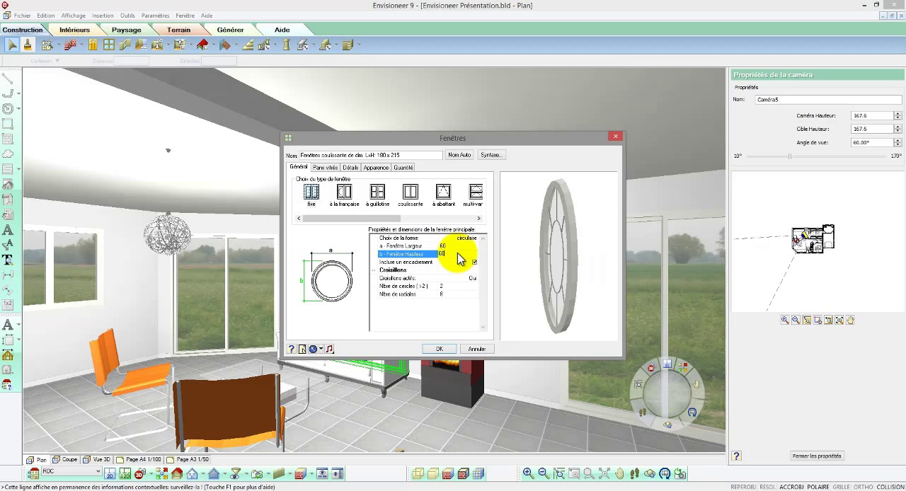
{"action": "left_click", "coordinate": [474, 279]}
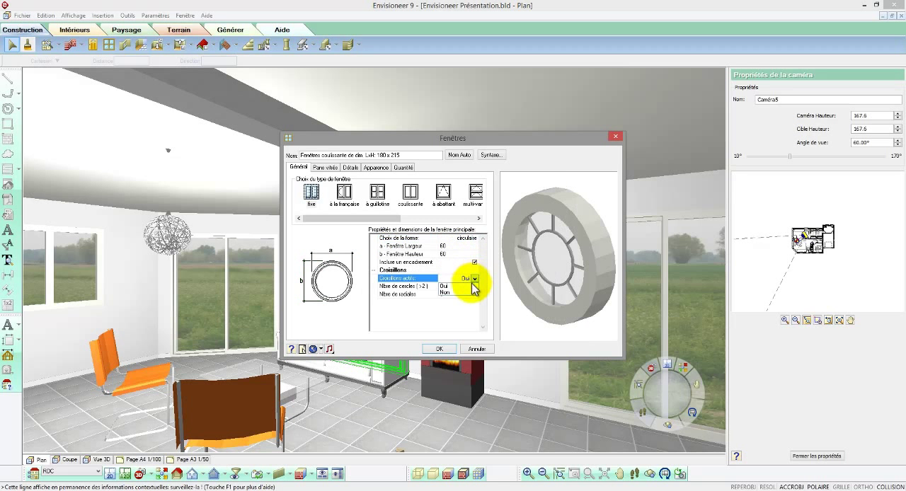
{"action": "left_click", "coordinate": [467, 292]}
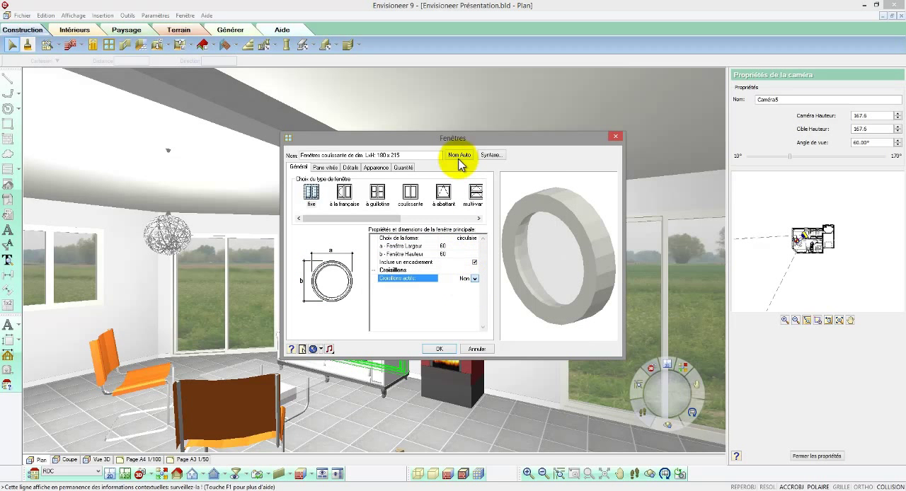
{"action": "left_click", "coordinate": [439, 349]}
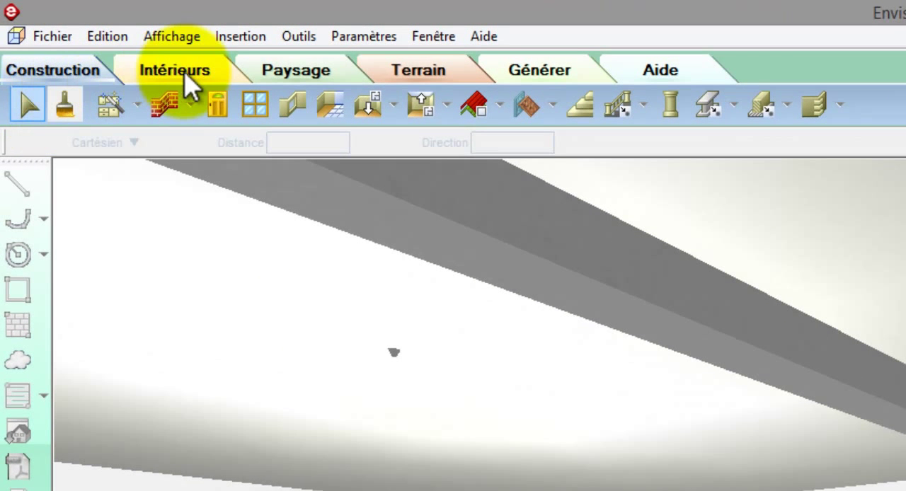
Step: Display the interior furniture catalogue, and from the welcome screen search the SketchUp 3D blocks for "canapé"
{"action": "left_click", "coordinate": [185, 73]}
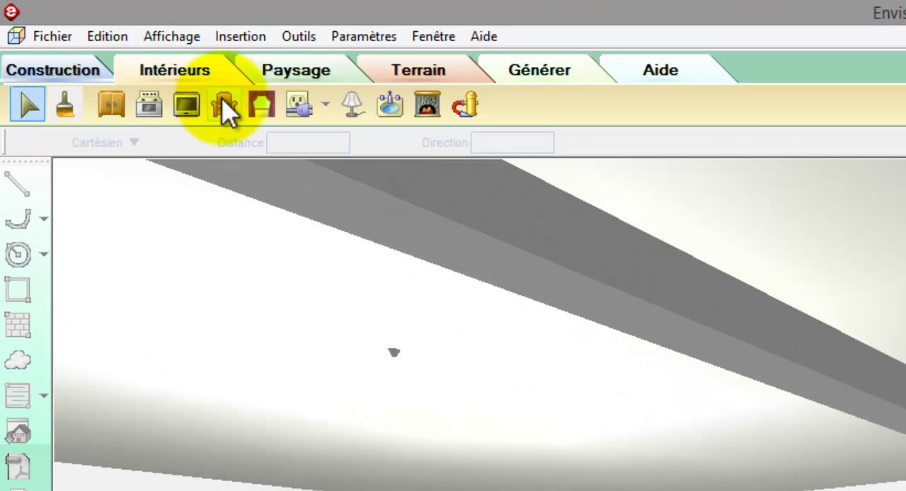
{"action": "left_click", "coordinate": [225, 107]}
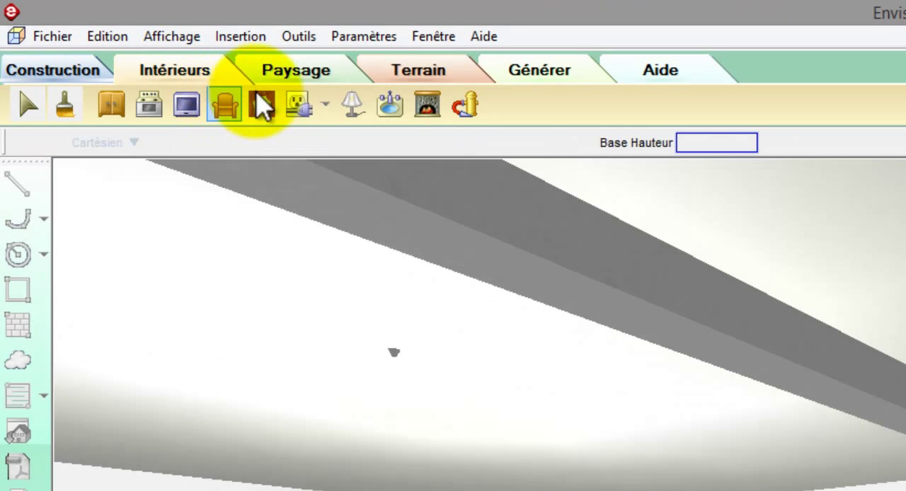
{"action": "left_click", "coordinate": [484, 39]}
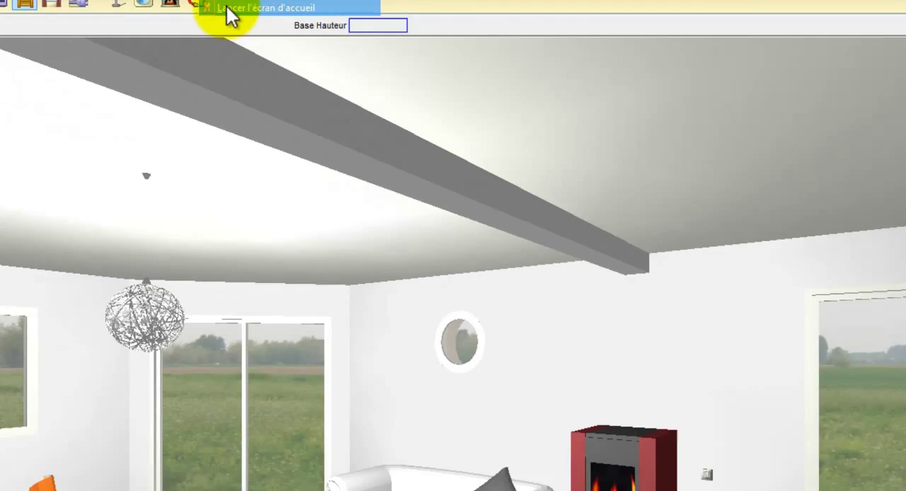
{"action": "left_click", "coordinate": [227, 7]}
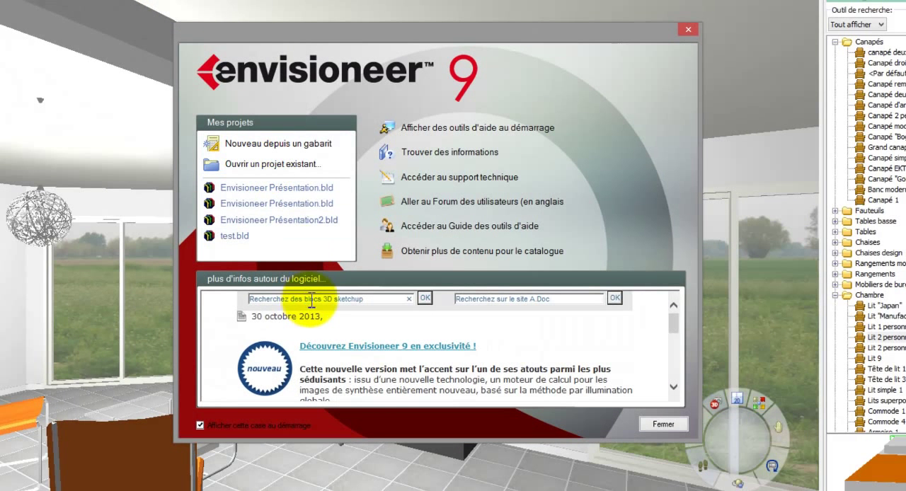
{"action": "left_click_drag", "start_coordinate": [354, 299], "coordinate": [233, 296]}
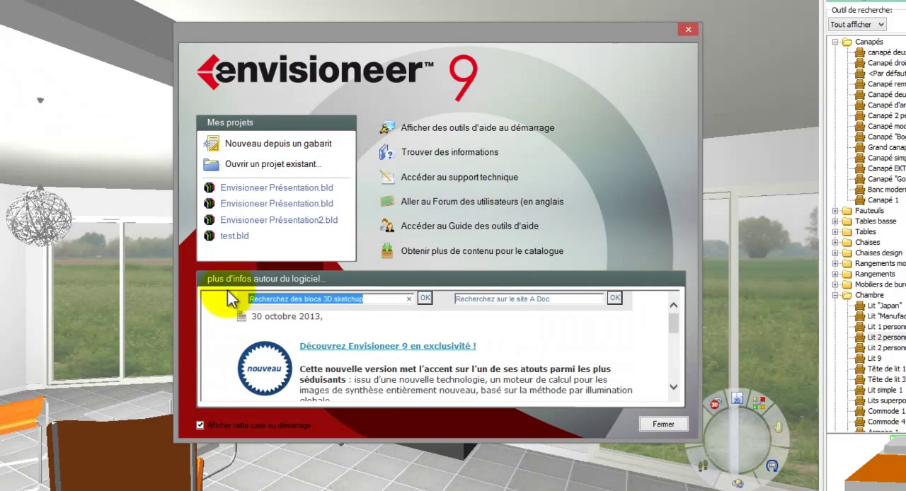
{"action": "type", "text": "canapé"}
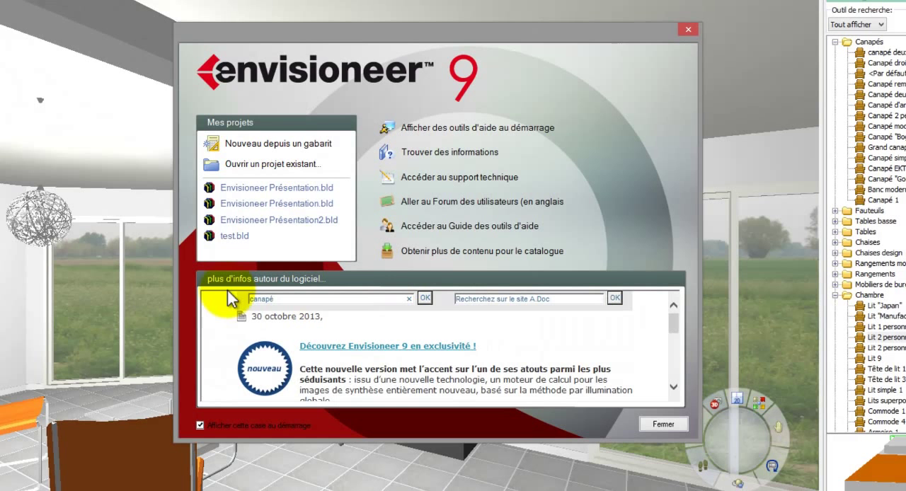
{"action": "left_click", "coordinate": [426, 299]}
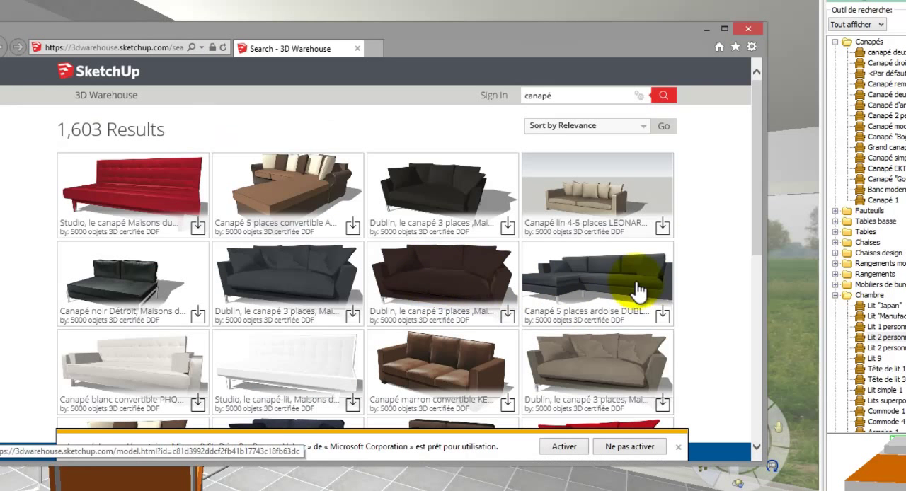
Step: Download the white three-seat Nikeo sofa from the 3D Warehouse results as a SketchUp 8 model and save the file
{"action": "left_click_drag", "start_coordinate": [755, 170], "coordinate": [754, 369]}
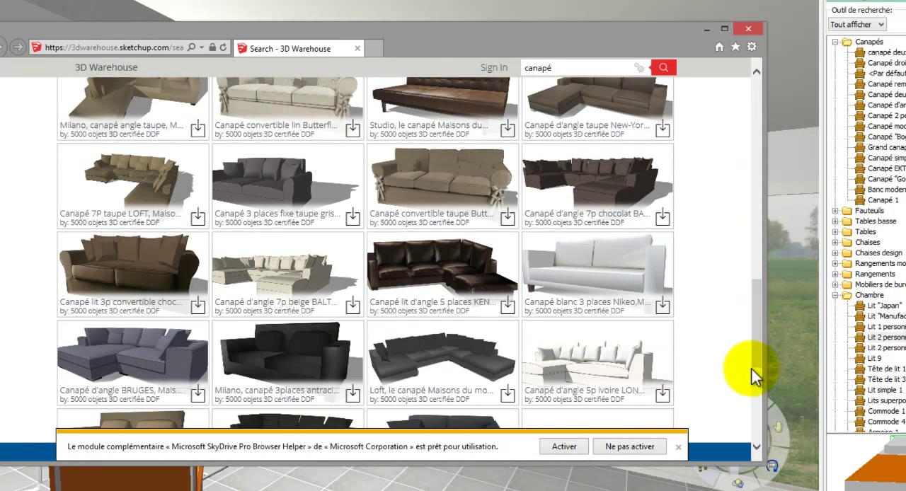
{"action": "left_click", "coordinate": [612, 271]}
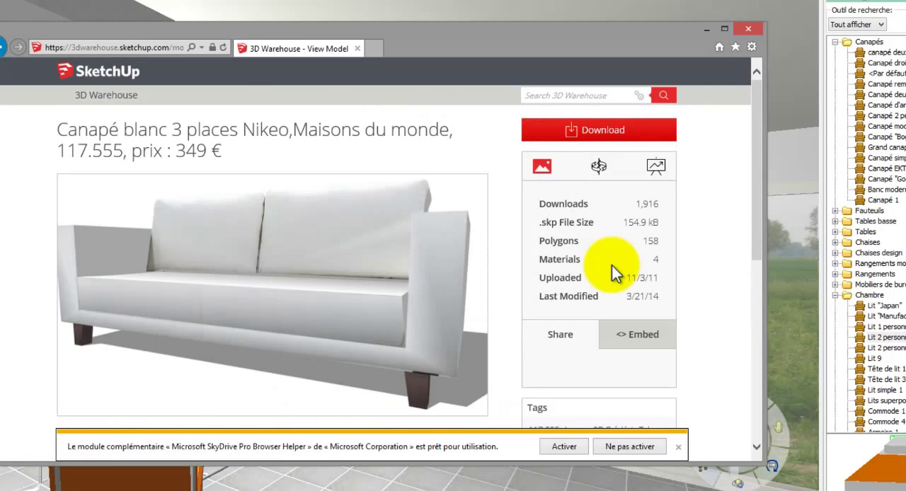
{"action": "left_click", "coordinate": [593, 144]}
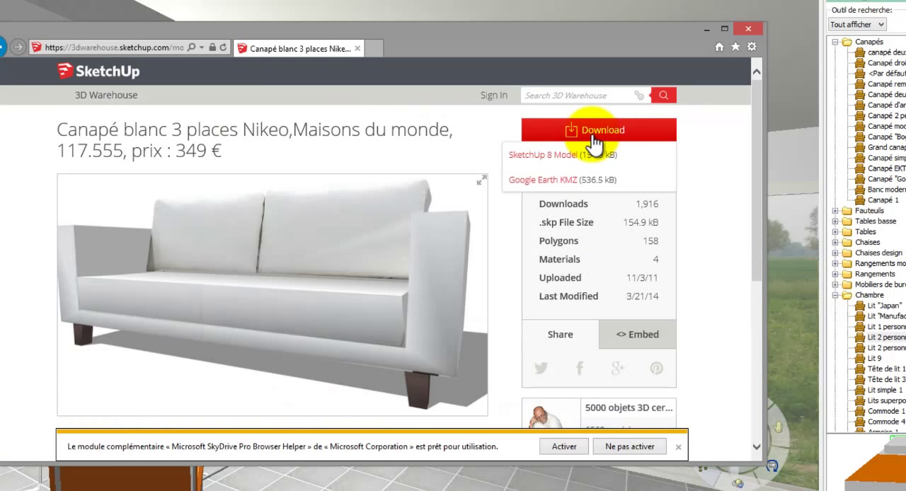
{"action": "left_click", "coordinate": [570, 160]}
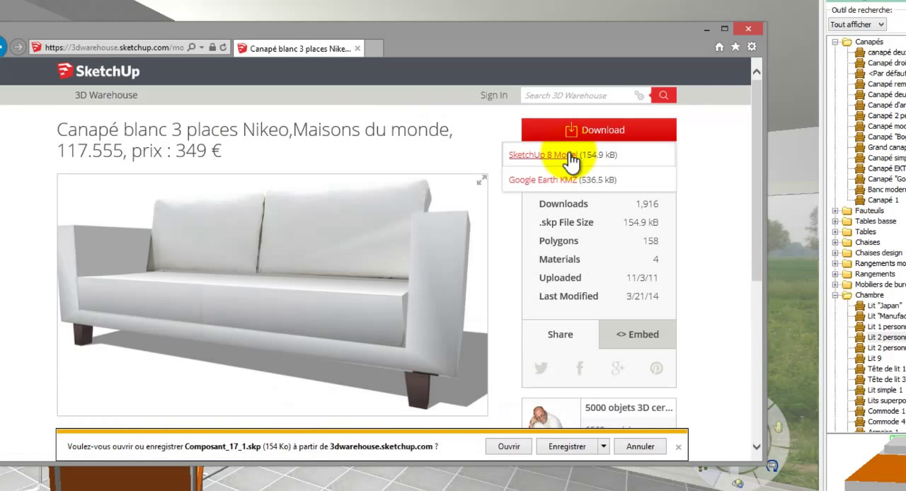
{"action": "left_click", "coordinate": [567, 447]}
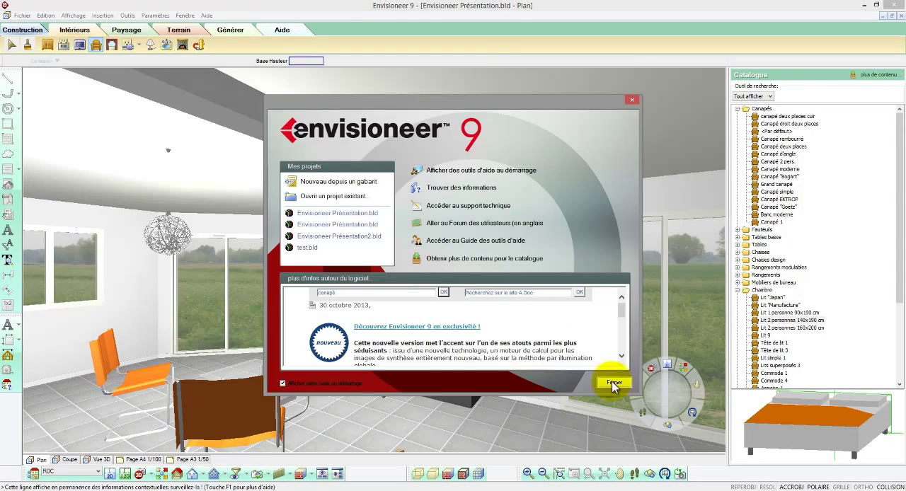
Step: Close the welcome screen and start creating a new element in the Canapés catalogue group by importing an object from a file
{"action": "left_click", "coordinate": [609, 377]}
{"action": "left_click", "coordinate": [775, 117]}
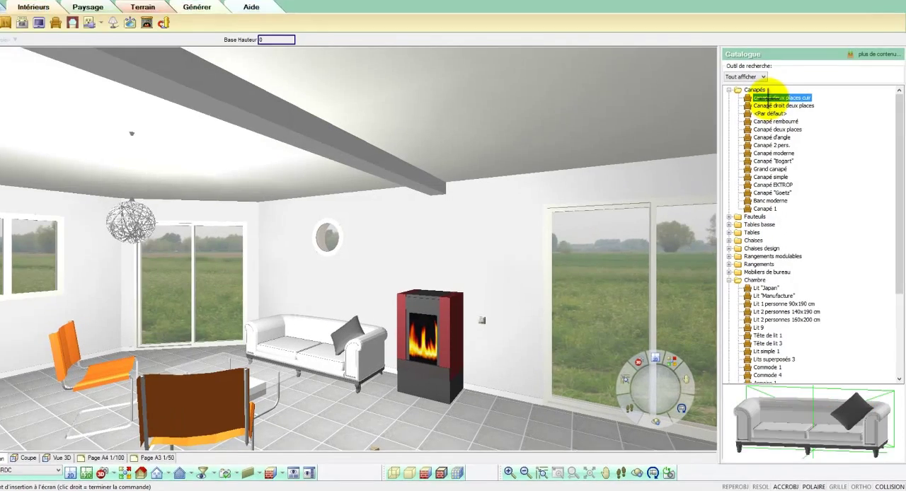
{"action": "right_click", "coordinate": [777, 119]}
{"action": "left_click", "coordinate": [768, 69]}
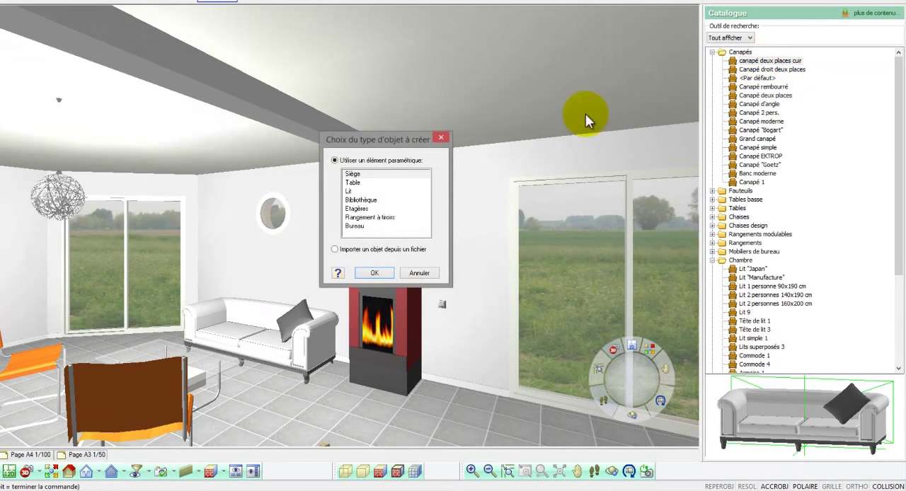
{"action": "left_click", "coordinate": [349, 251]}
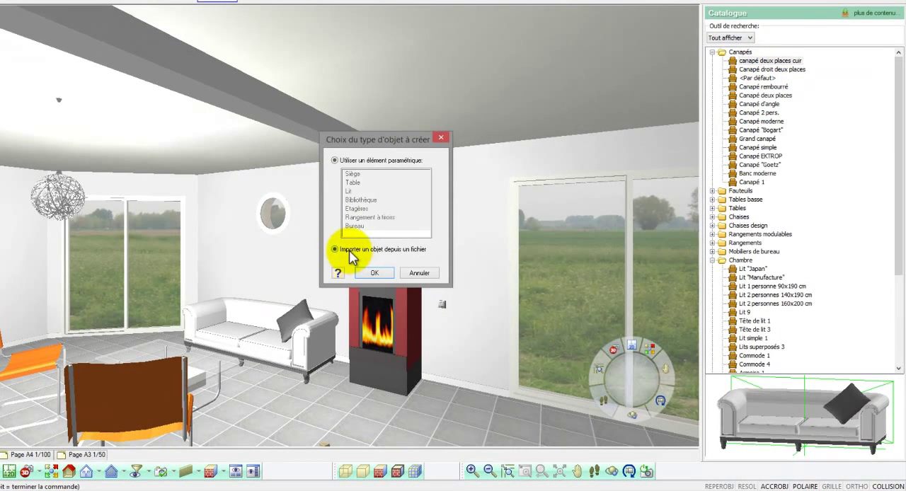
{"action": "left_click", "coordinate": [373, 273]}
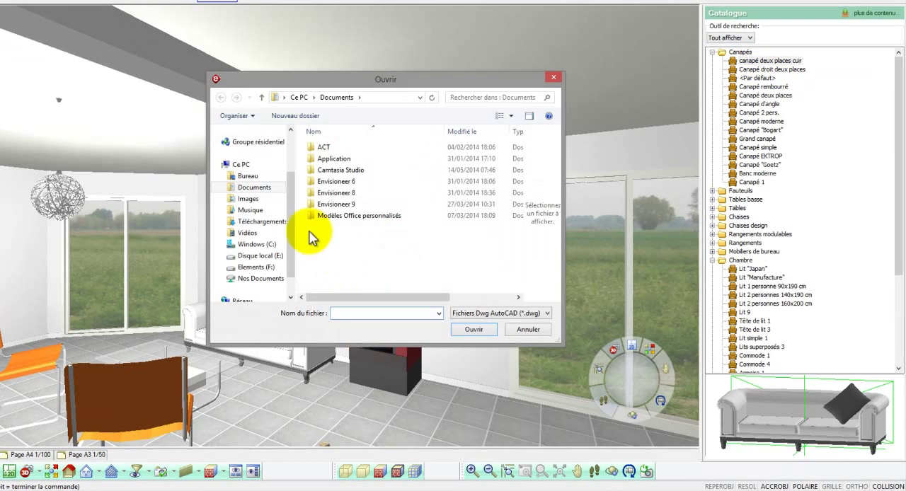
Step: Import the SketchUp file Composant_17_1.skp from the Téléchargements folder and rotate the sofa's preview
{"action": "left_click", "coordinate": [263, 222]}
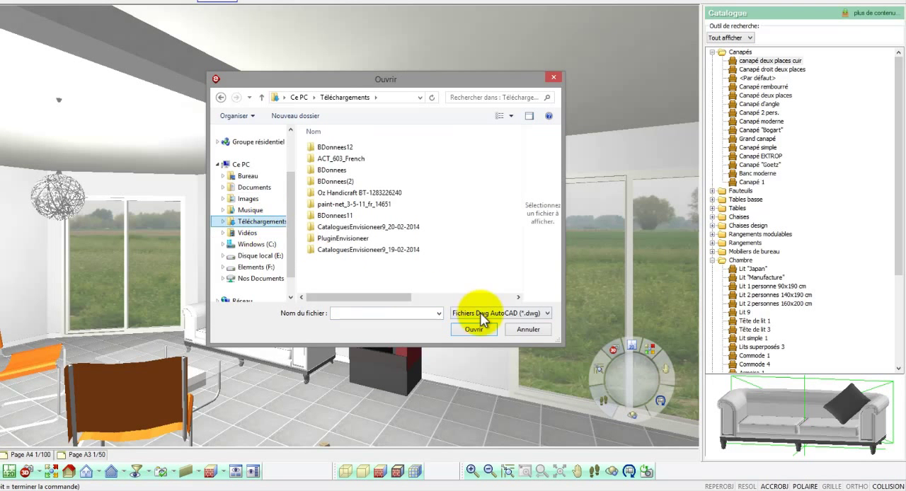
{"action": "left_click", "coordinate": [473, 313]}
{"action": "left_click", "coordinate": [478, 348]}
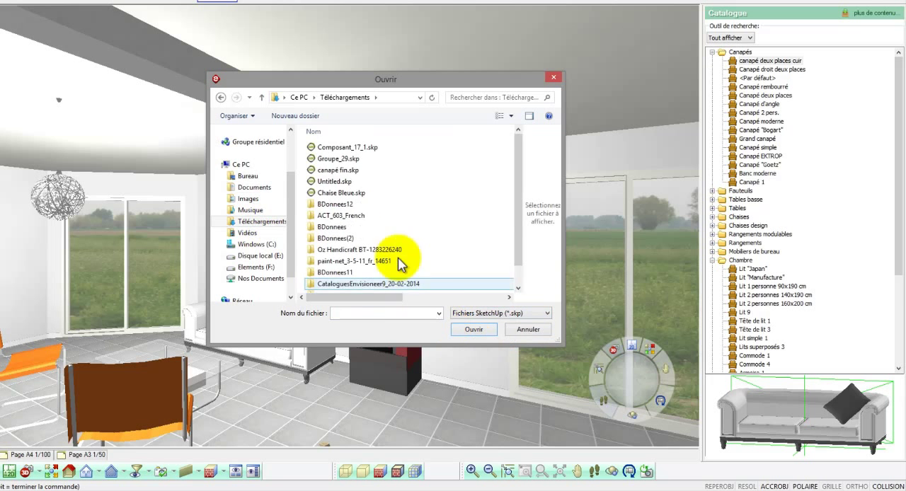
{"action": "left_click", "coordinate": [365, 146]}
{"action": "left_click", "coordinate": [473, 327]}
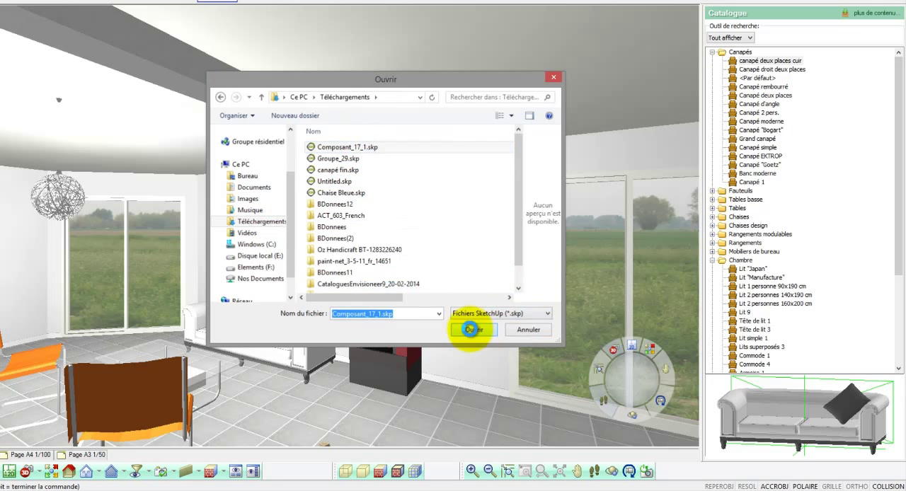
{"action": "left_click_drag", "start_coordinate": [548, 261], "coordinate": [510, 271]}
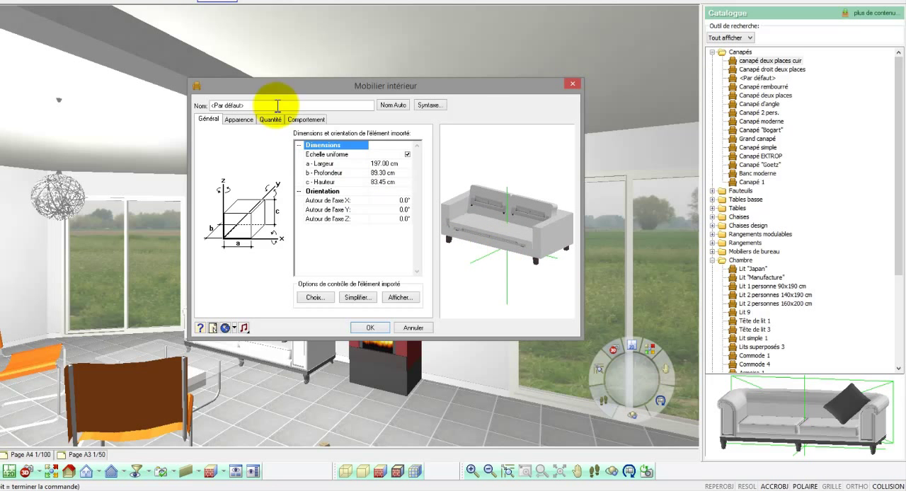
Step: Name the imported sofa Canapé 1 and assign the Blanc PVC material from the Couleurs/Teintes RAL group to all its components
{"action": "left_click_drag", "start_coordinate": [273, 106], "coordinate": [151, 93]}
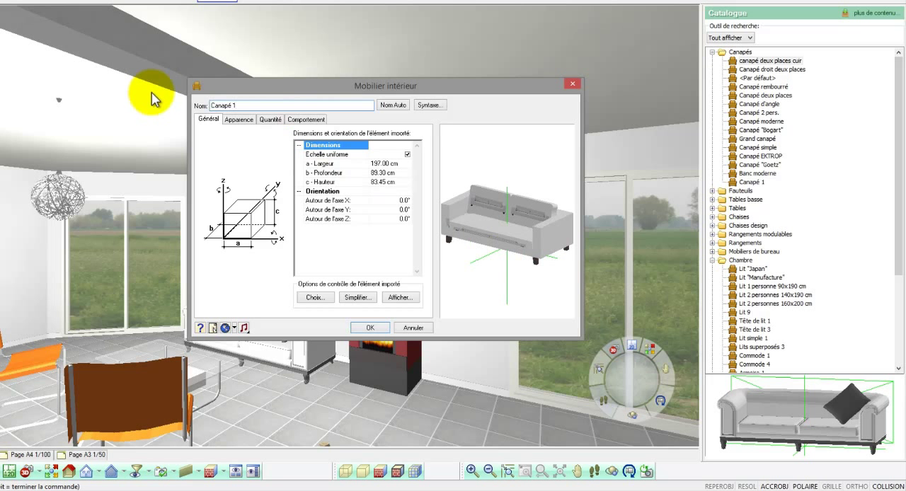
{"action": "left_click", "coordinate": [238, 120]}
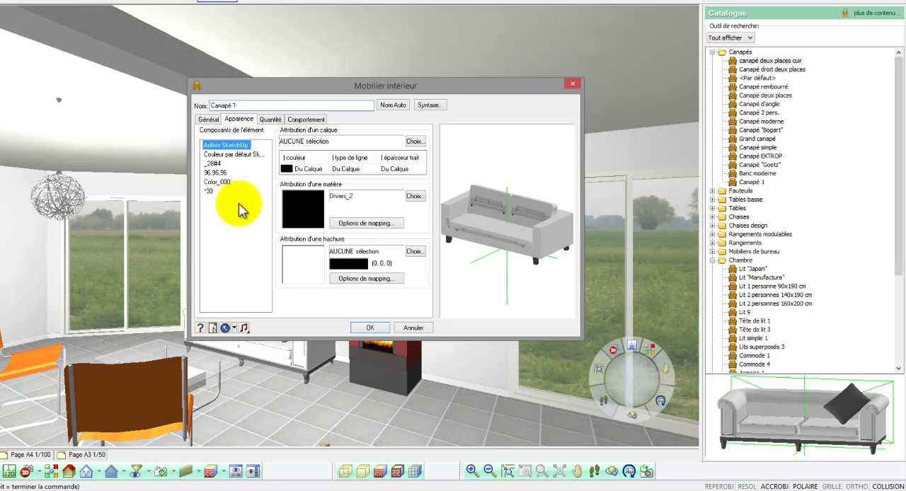
{"action": "left_click_drag", "start_coordinate": [239, 208], "coordinate": [210, 148]}
{"action": "double_click", "coordinate": [291, 200]}
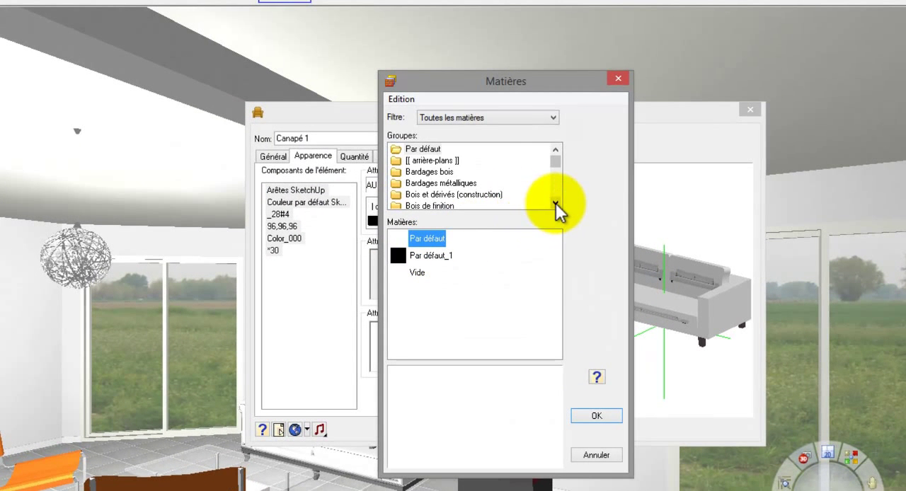
{"action": "left_click", "coordinate": [556, 203]}
{"action": "left_click", "coordinate": [555, 204]}
{"action": "left_click", "coordinate": [556, 204]}
{"action": "left_click", "coordinate": [556, 205]}
{"action": "left_click", "coordinate": [457, 194]}
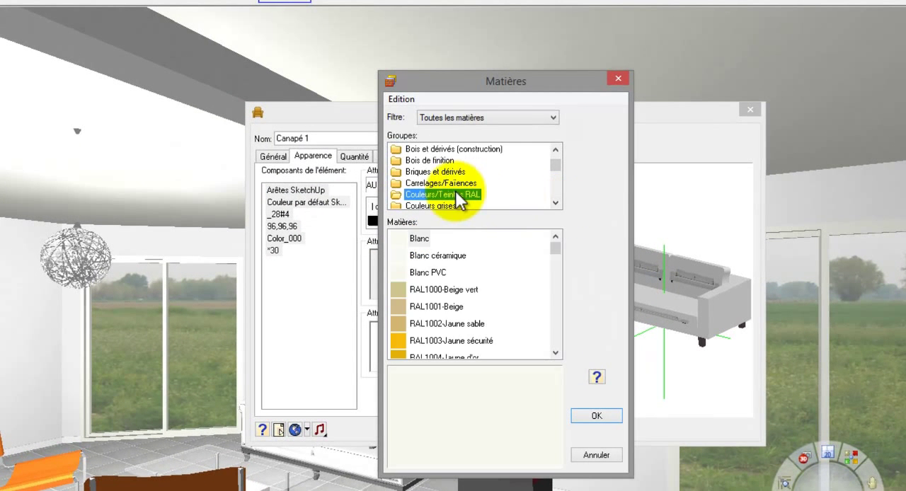
{"action": "left_click", "coordinate": [429, 272]}
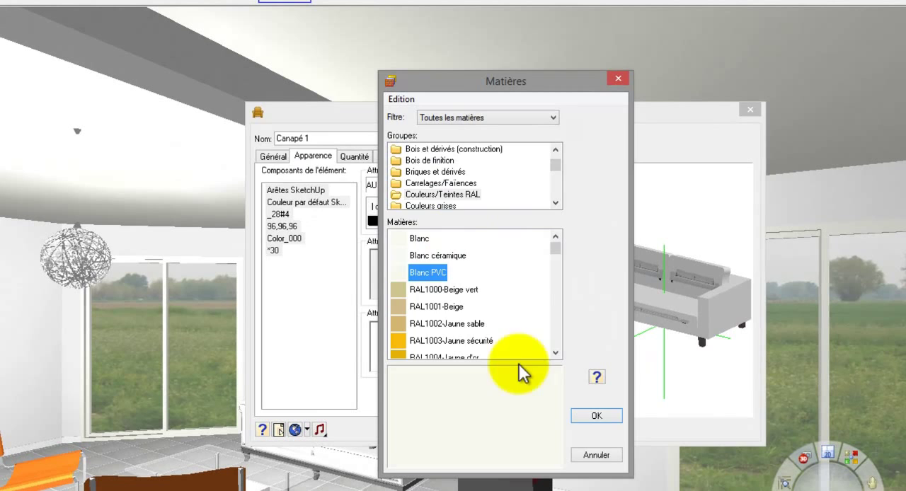
{"action": "left_click", "coordinate": [597, 415]}
Step: Confirm the new sofa element and place it in the living room between the stove and the large glazed door
{"action": "left_click_drag", "start_coordinate": [654, 398], "coordinate": [685, 354]}
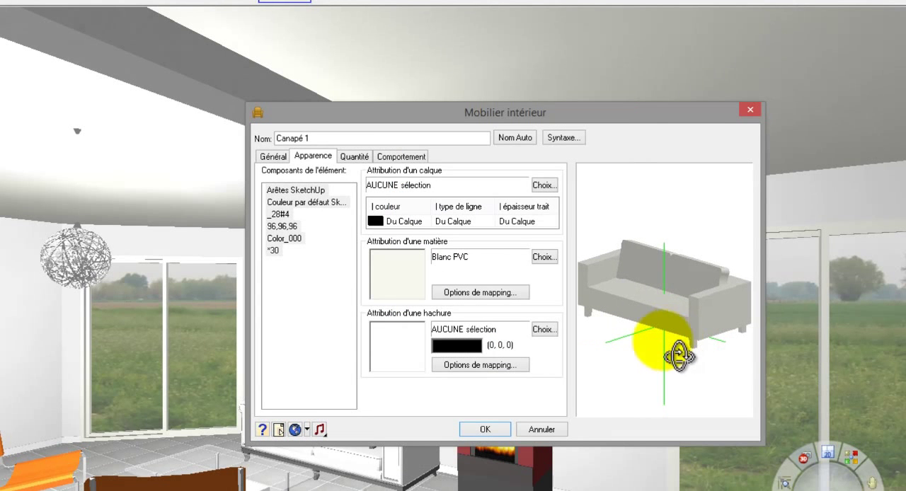
{"action": "left_click", "coordinate": [485, 429]}
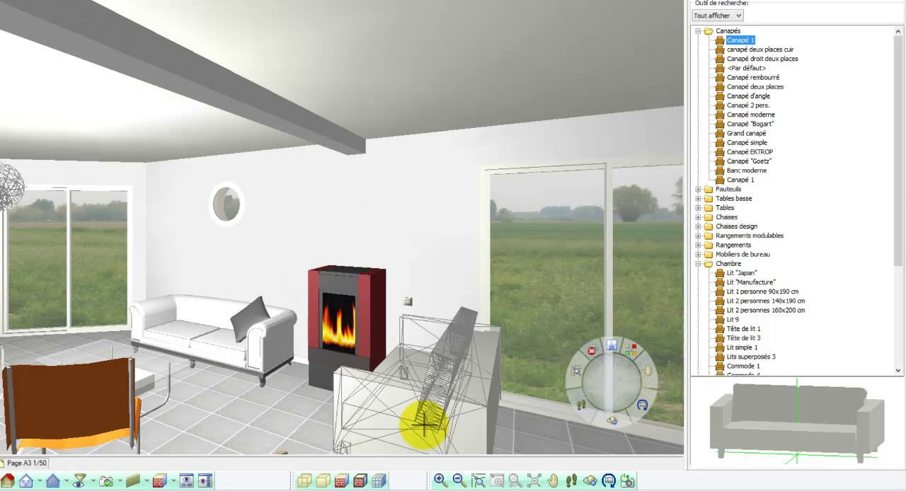
{"action": "left_click", "coordinate": [425, 425]}
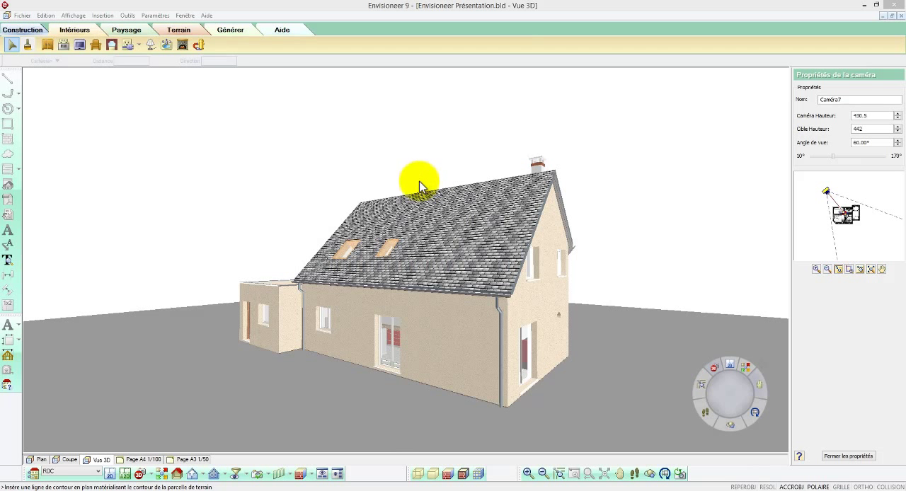
Step: Plant a Bouleau from the Arbres feuillus catalogue group on the ground beyond the flat-roofed annex
{"action": "left_click", "coordinate": [126, 30]}
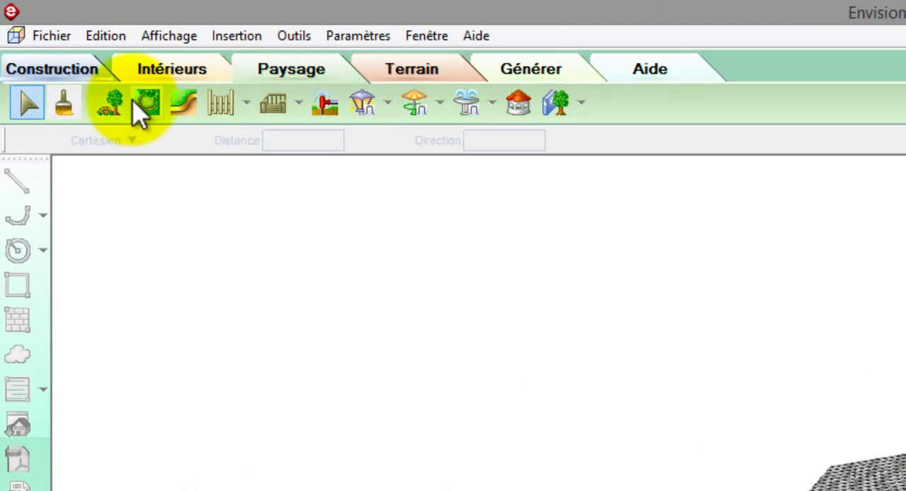
{"action": "left_click", "coordinate": [114, 104]}
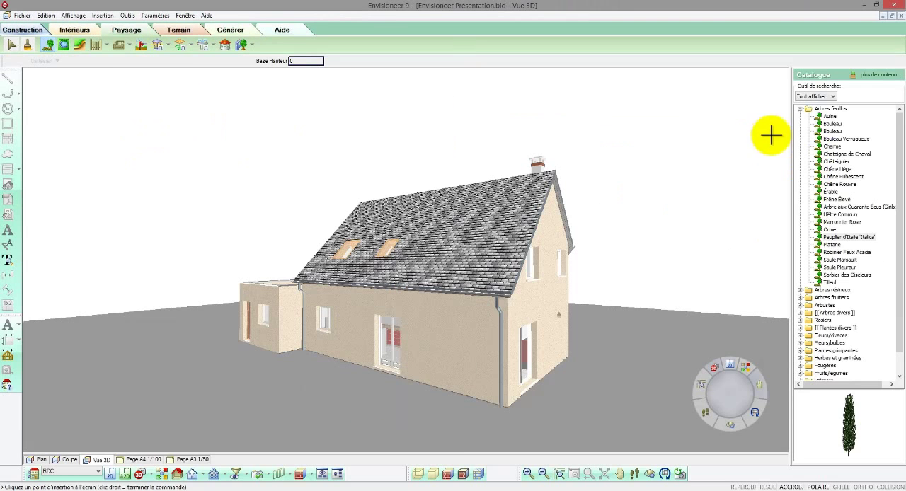
{"action": "left_click", "coordinate": [829, 117]}
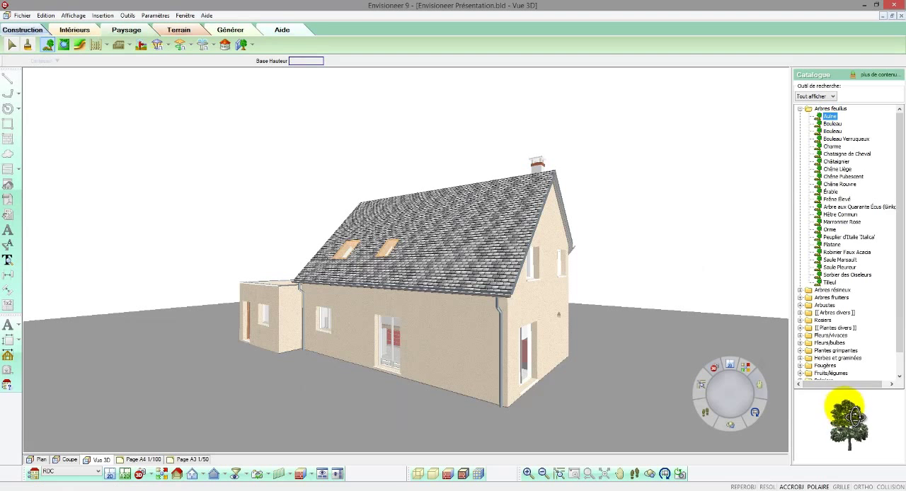
{"action": "left_click", "coordinate": [833, 124]}
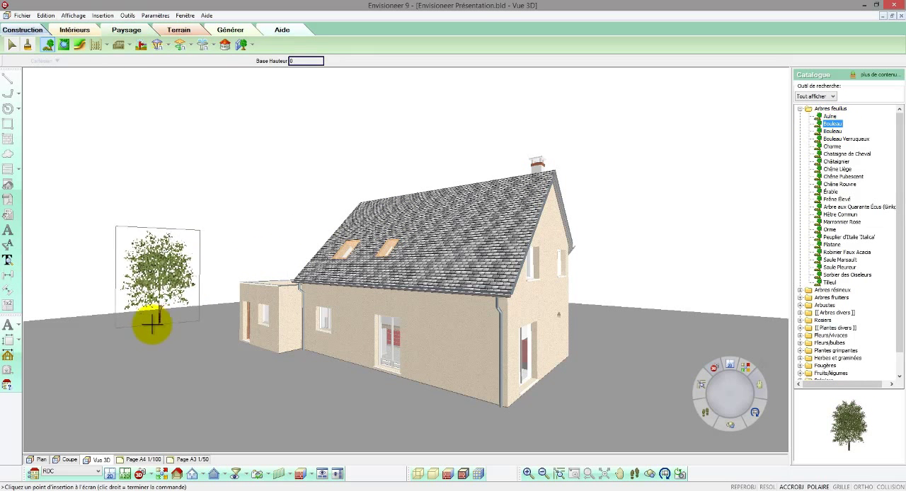
{"action": "left_click", "coordinate": [567, 199]}
Step: Plant a Tilleul on the ground beyond the house's gable end and Peuplier d'Italie 'Italica' trees behind the annex
{"action": "left_click", "coordinate": [830, 283]}
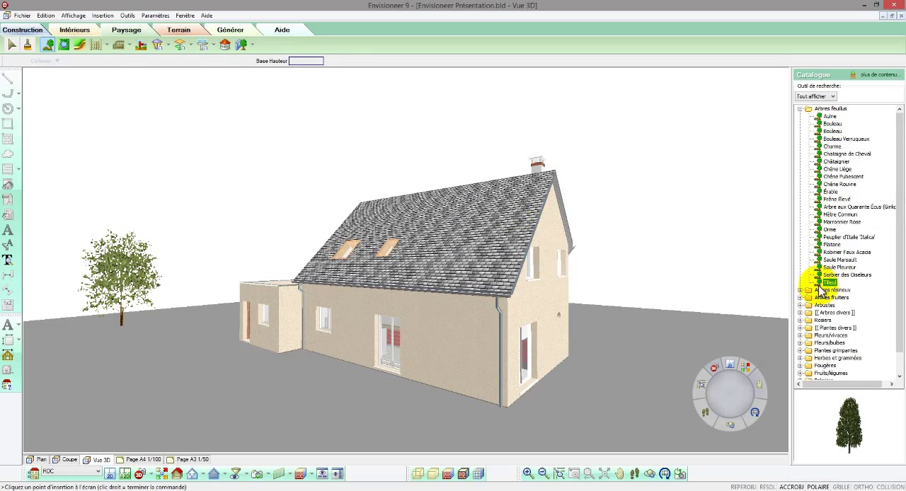
{"action": "left_click", "coordinate": [752, 320]}
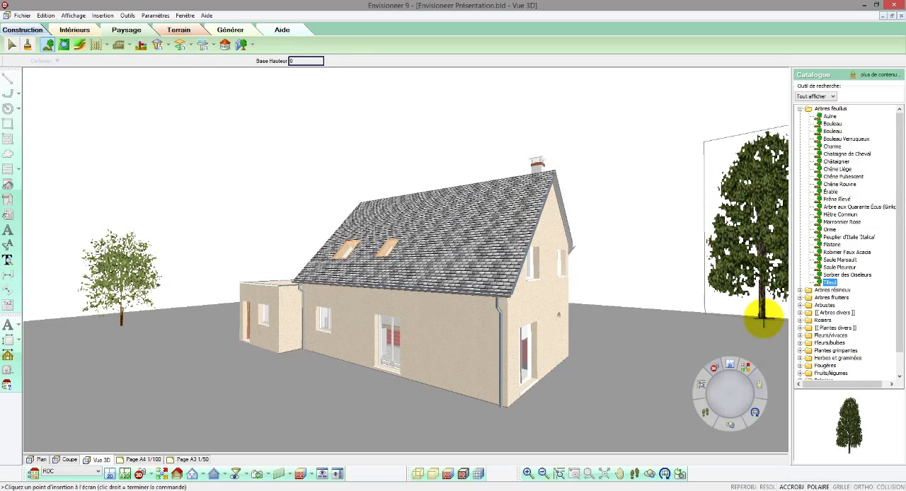
{"action": "right_click", "coordinate": [190, 310]}
{"action": "left_click", "coordinate": [194, 310]}
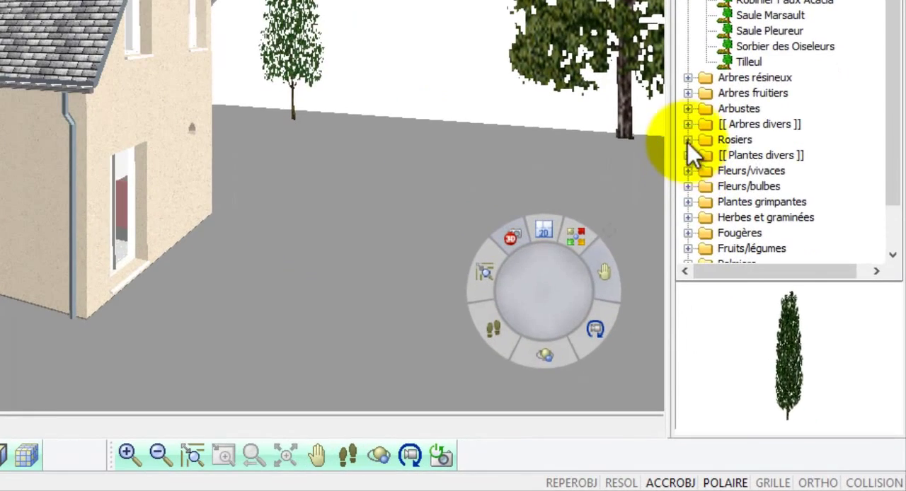
Step: Browse the Rosiers catalogue group and plant a Rosier 'Benvenuto' in front of the annex near its door
{"action": "left_click", "coordinate": [688, 141]}
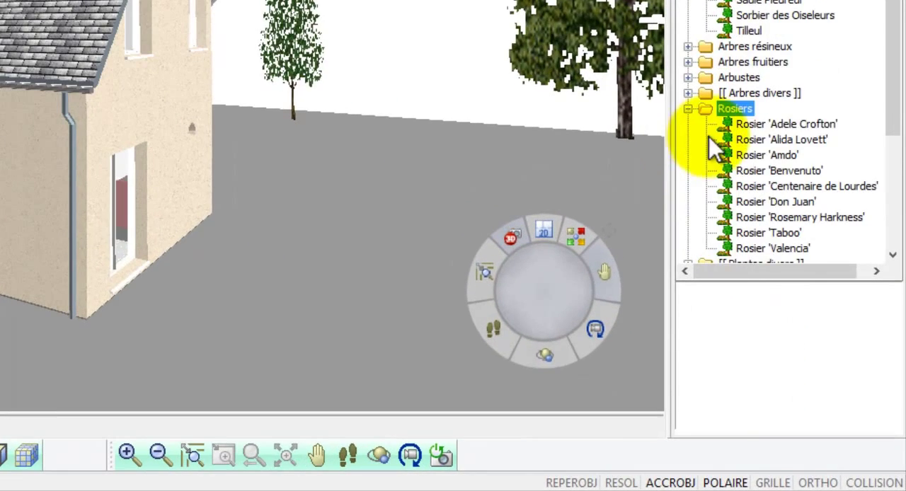
{"action": "left_click", "coordinate": [744, 125]}
{"action": "left_click", "coordinate": [749, 141]}
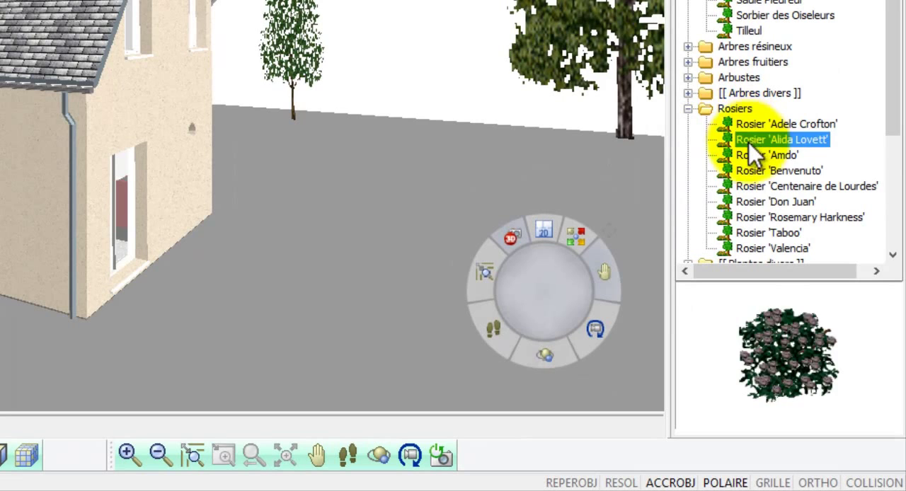
{"action": "left_click", "coordinate": [753, 154]}
{"action": "left_click", "coordinate": [752, 170]}
{"action": "left_click_drag", "start_coordinate": [752, 170], "coordinate": [0, 283]}
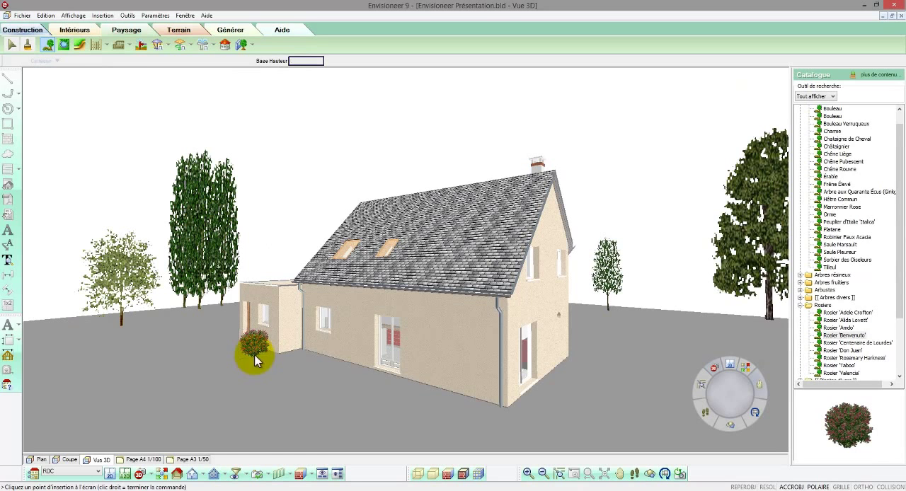
{"action": "right_click", "coordinate": [255, 356]}
{"action": "left_click", "coordinate": [263, 362]}
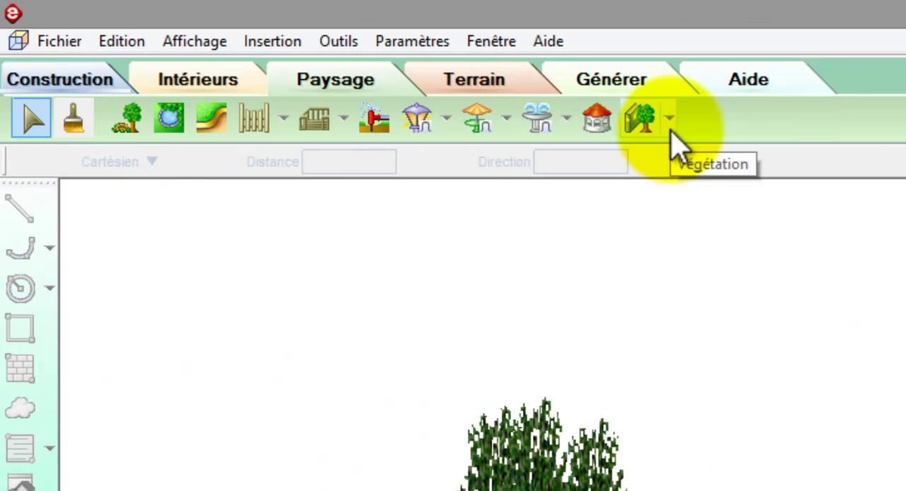
Step: Set the date for the vegetation's seasonal variations to 21 November 2013 and apply it
{"action": "left_click", "coordinate": [671, 133]}
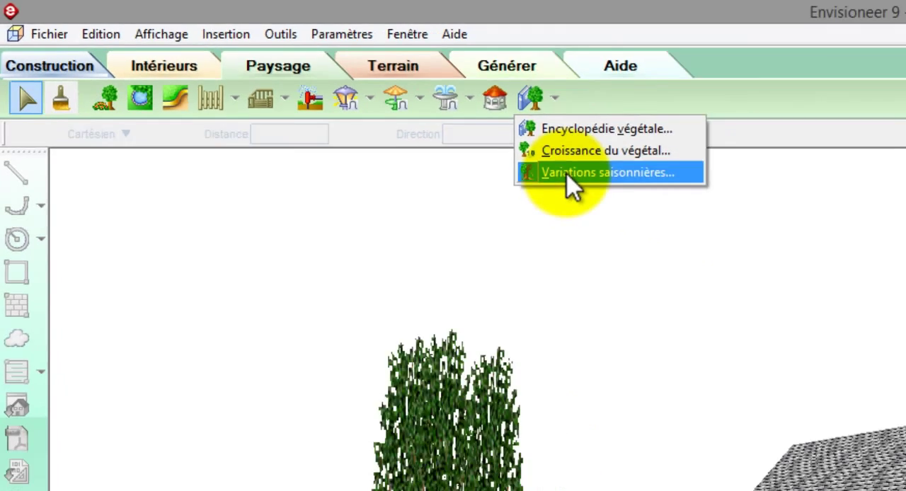
{"action": "left_click", "coordinate": [684, 212]}
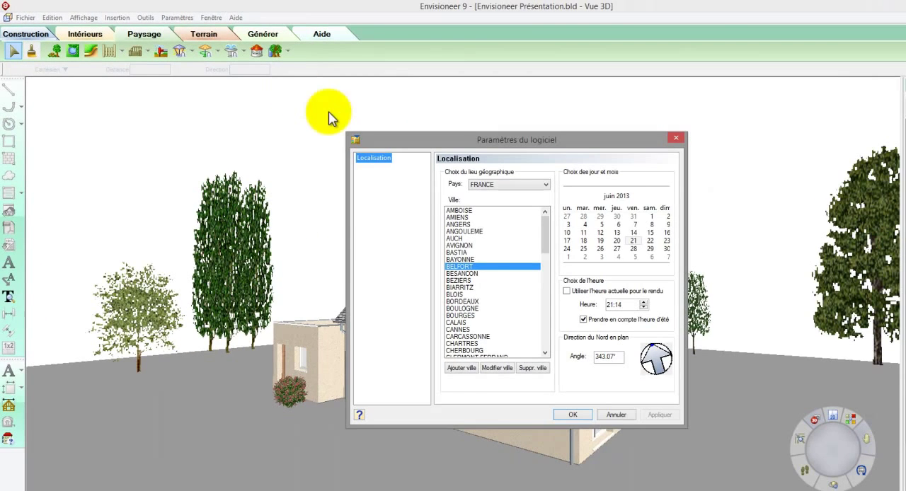
{"action": "left_click", "coordinate": [619, 196]}
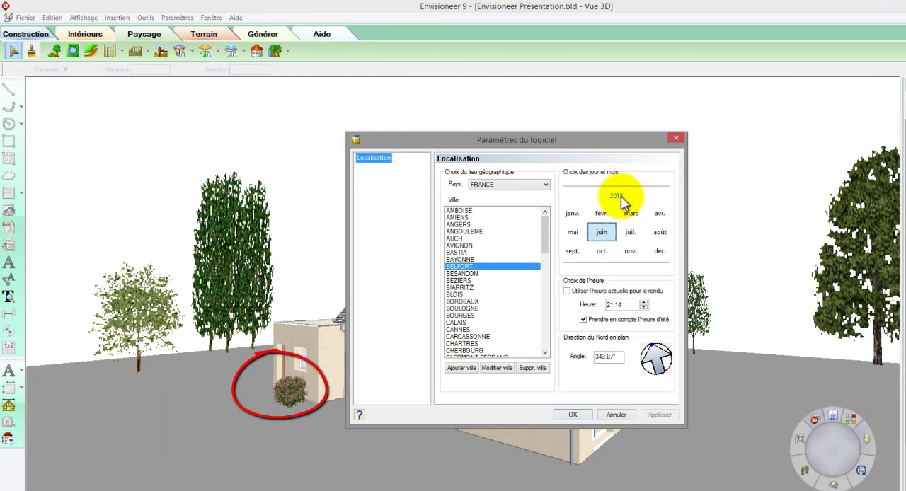
{"action": "left_click", "coordinate": [632, 253]}
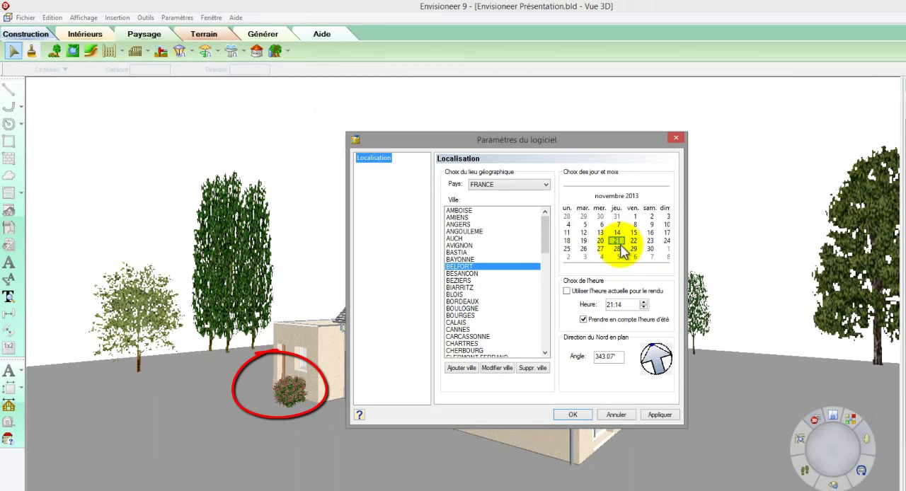
{"action": "left_click", "coordinate": [657, 414]}
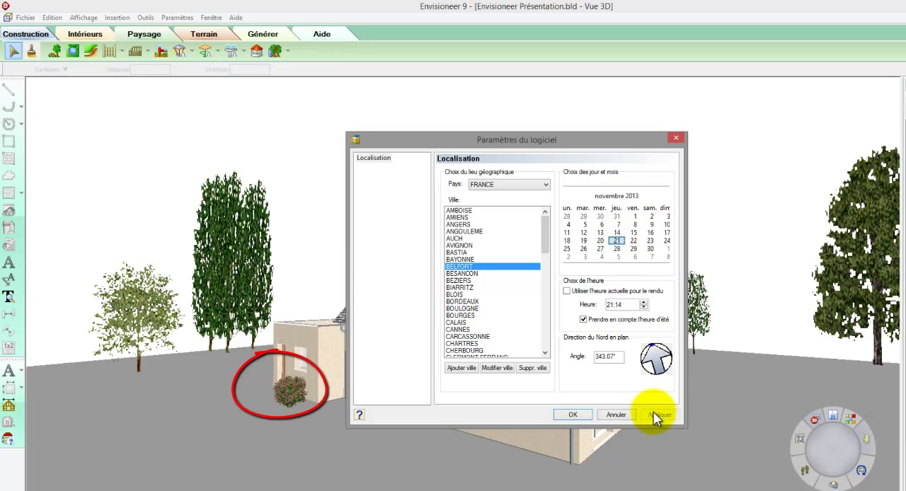
{"action": "left_click", "coordinate": [582, 417]}
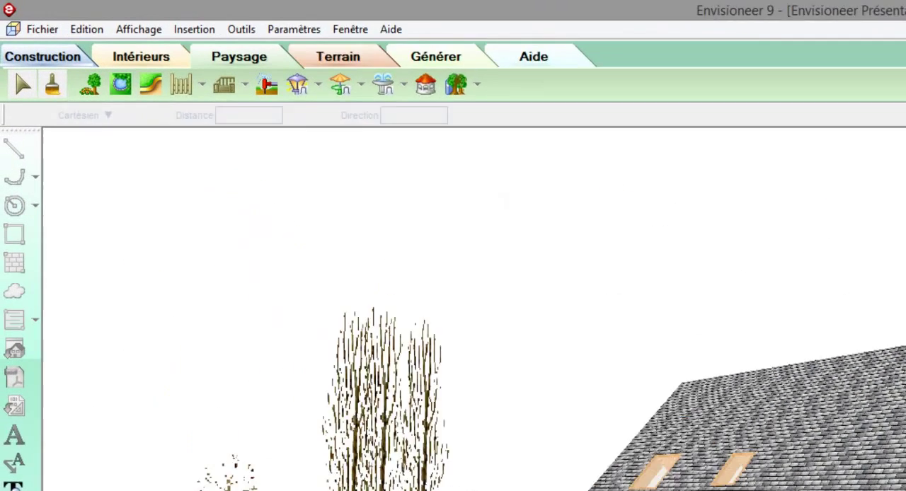
Step: Apply a global growth of 2 years to the age of all the plants
{"action": "left_click", "coordinate": [477, 84]}
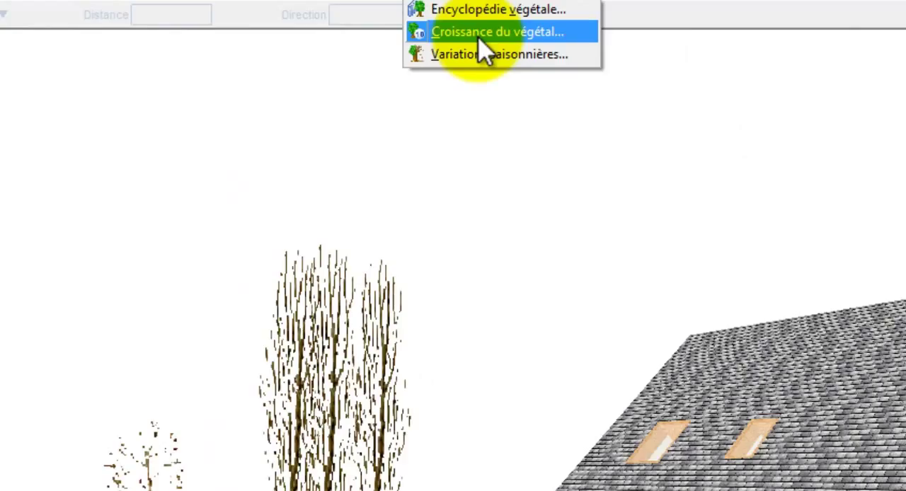
{"action": "left_click", "coordinate": [607, 157]}
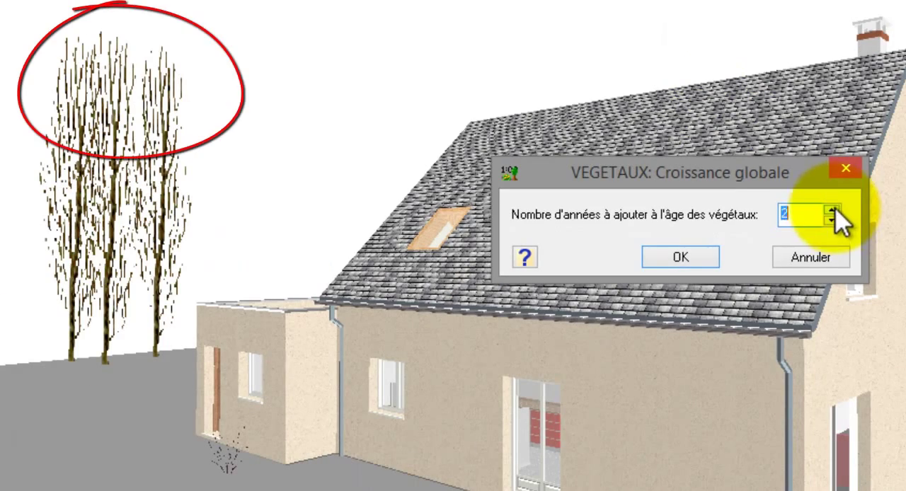
{"action": "left_click", "coordinate": [681, 257]}
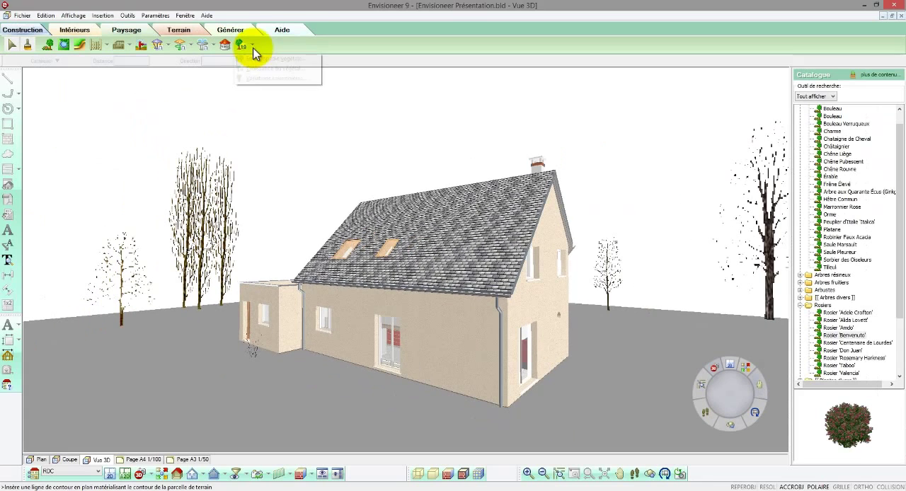
Step: Set the date for the vegetation's seasonal variations to 21 April 2013 and confirm it
{"action": "left_click", "coordinate": [251, 45]}
{"action": "left_click", "coordinate": [269, 78]}
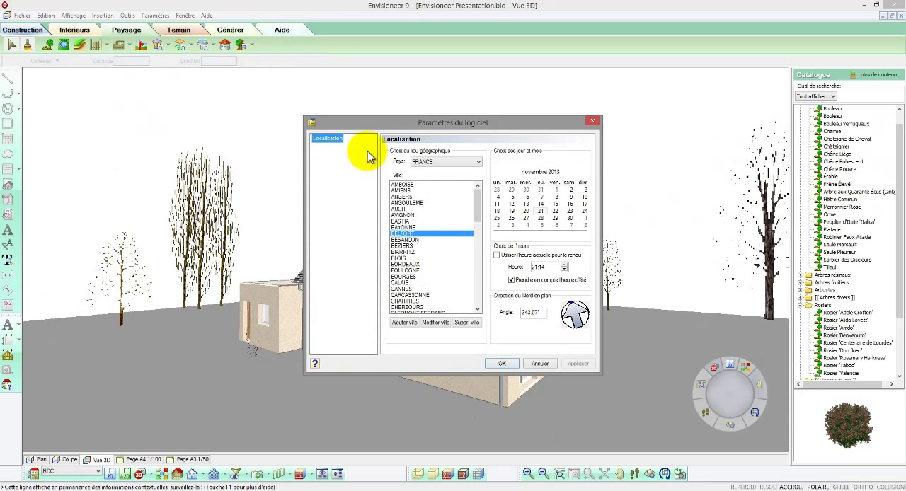
{"action": "left_click", "coordinate": [538, 173]}
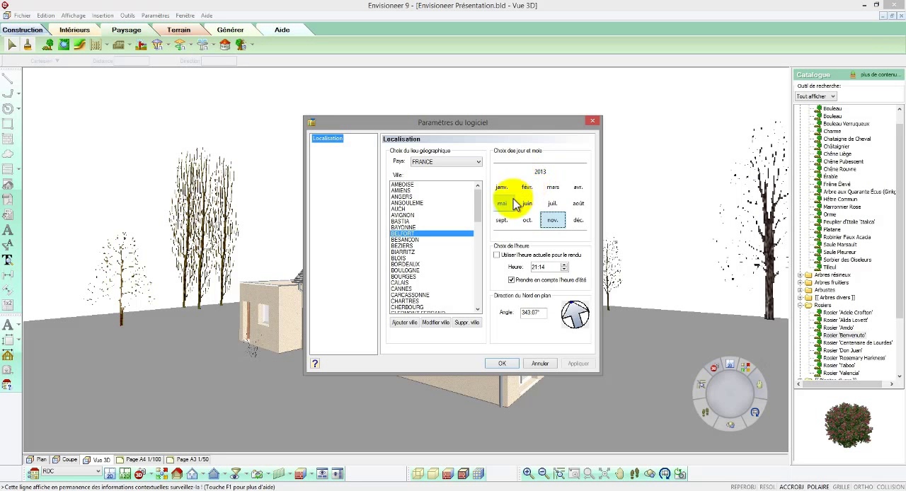
{"action": "left_click", "coordinate": [552, 187]}
{"action": "left_click", "coordinate": [574, 189]}
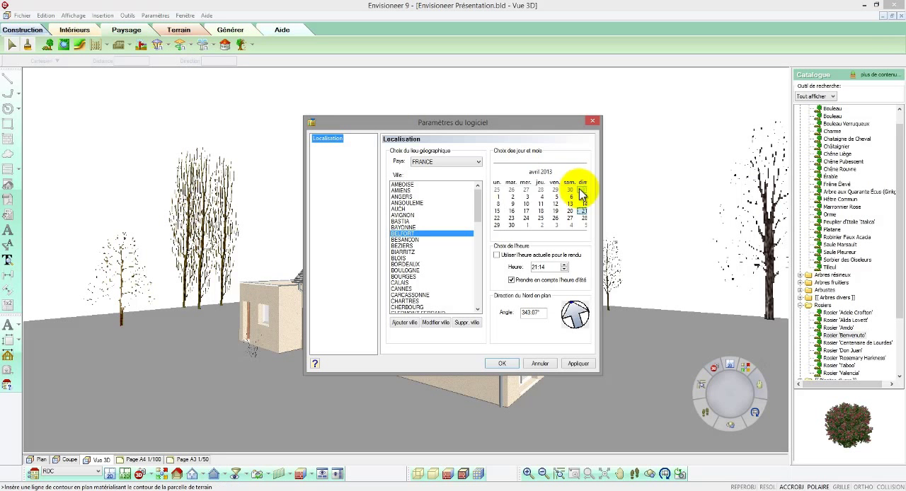
{"action": "left_click", "coordinate": [582, 212]}
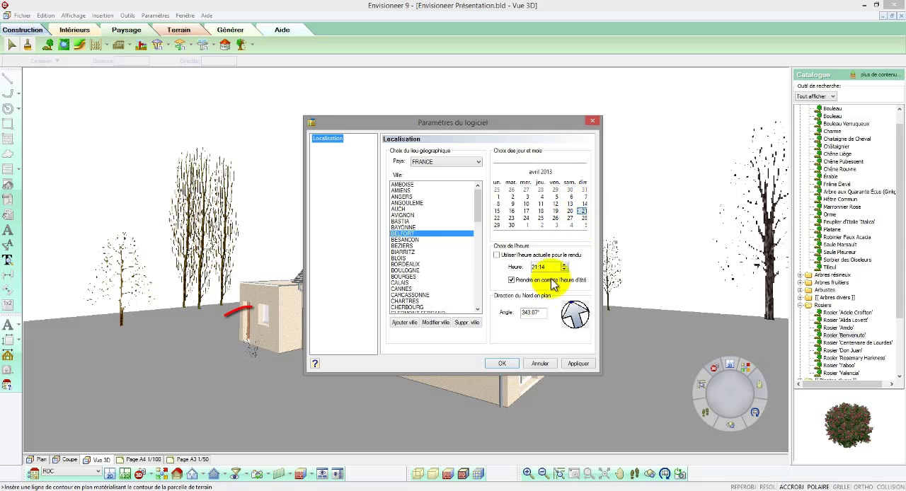
{"action": "left_click", "coordinate": [510, 365]}
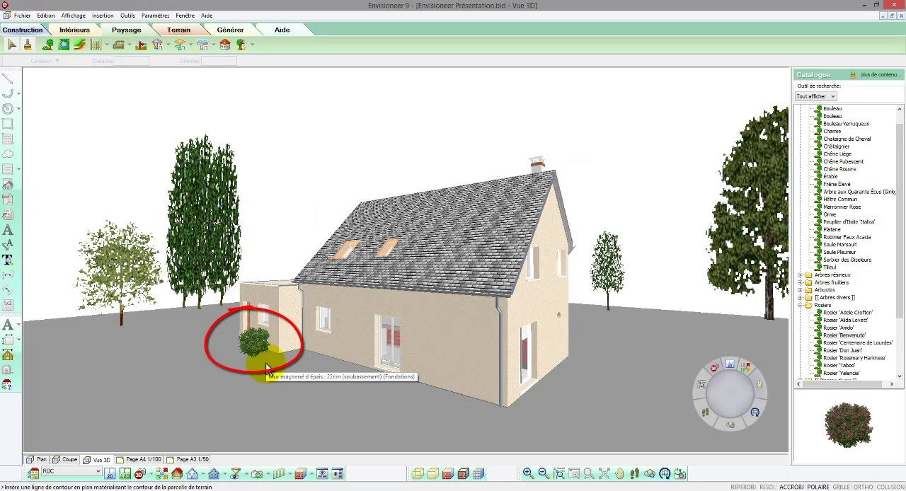
Step: Set the month for the vegetation's seasonal variations to June 2013 and confirm it
{"action": "left_click", "coordinate": [242, 45]}
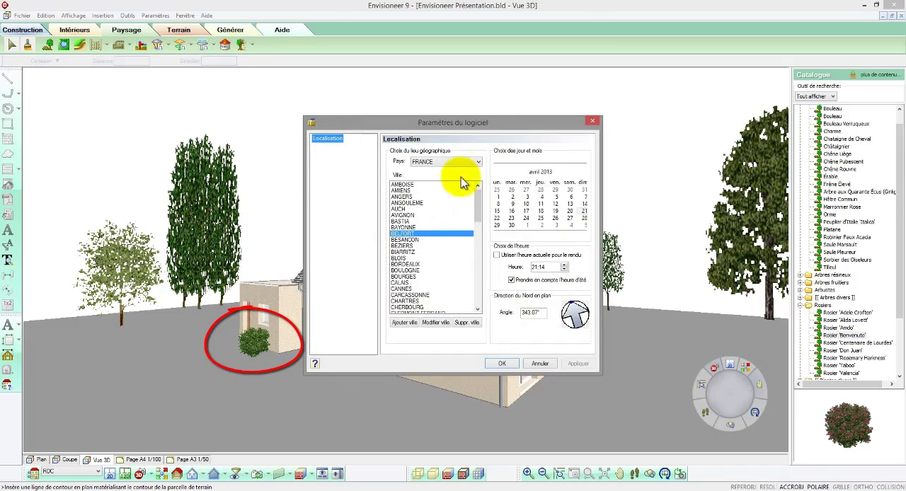
{"action": "left_click", "coordinate": [541, 172]}
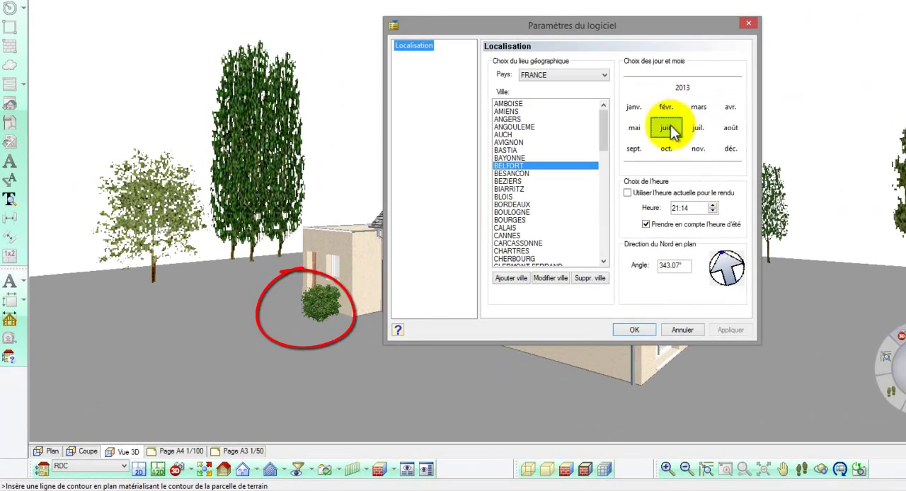
{"action": "left_click", "coordinate": [610, 158]}
{"action": "left_click", "coordinate": [581, 343]}
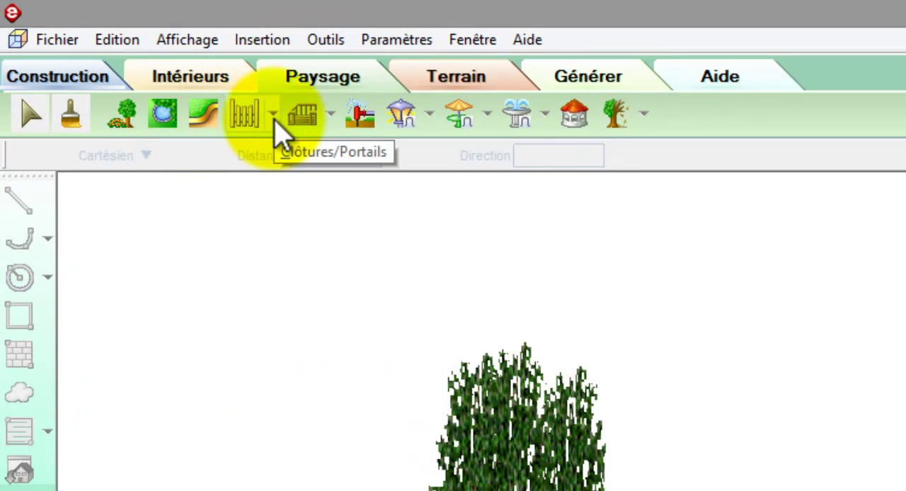
Step: Compare the hedge and wooden fence models and choose the 'Clôture d'épais.: 200.00 cm' model from Haies Grillages for insertion
{"action": "left_click", "coordinate": [273, 115]}
{"action": "left_click", "coordinate": [264, 149]}
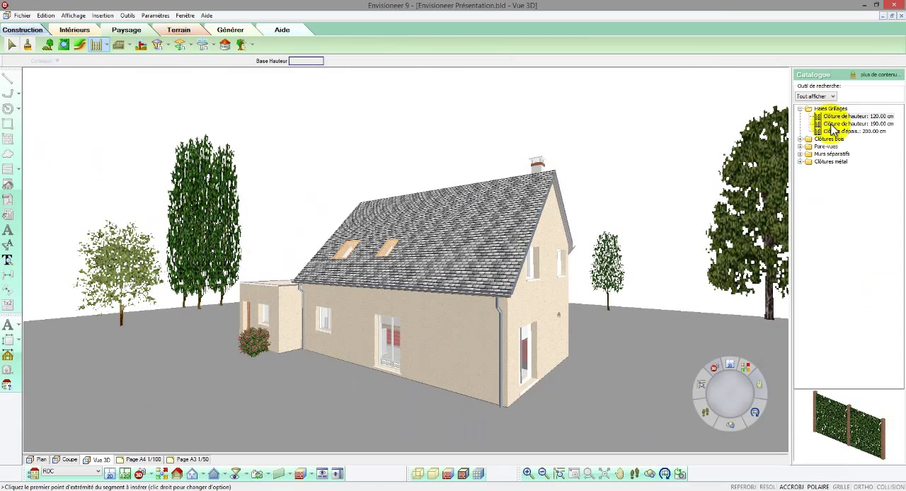
{"action": "left_click", "coordinate": [849, 124]}
{"action": "left_click", "coordinate": [834, 132]}
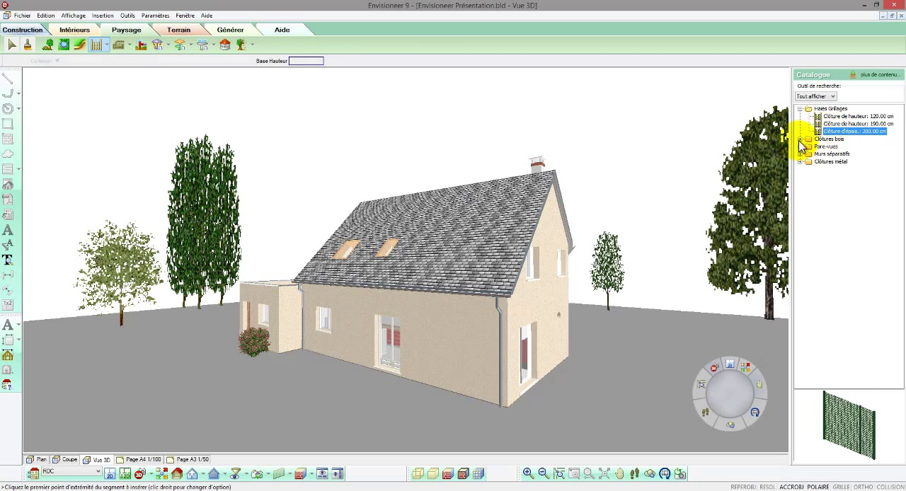
{"action": "left_click", "coordinate": [800, 139]}
{"action": "left_click", "coordinate": [826, 147]}
{"action": "left_click", "coordinate": [830, 155]}
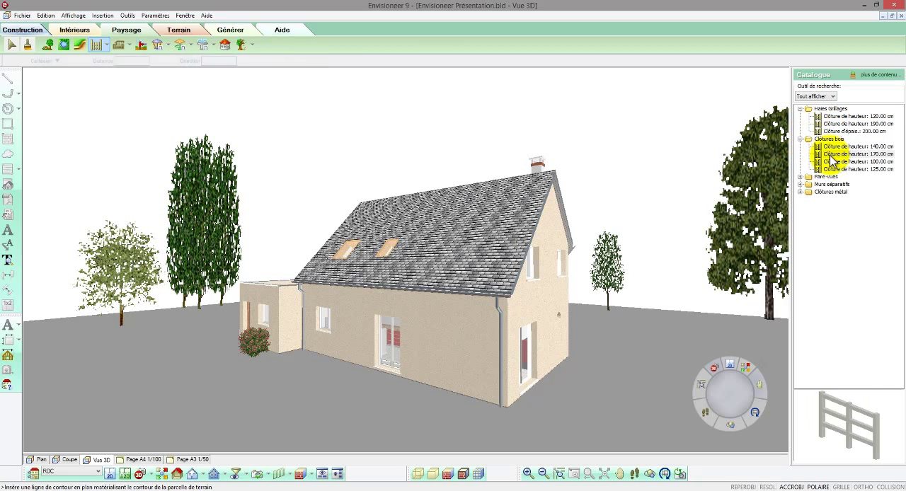
{"action": "left_click", "coordinate": [832, 154]}
{"action": "left_click", "coordinate": [841, 132]}
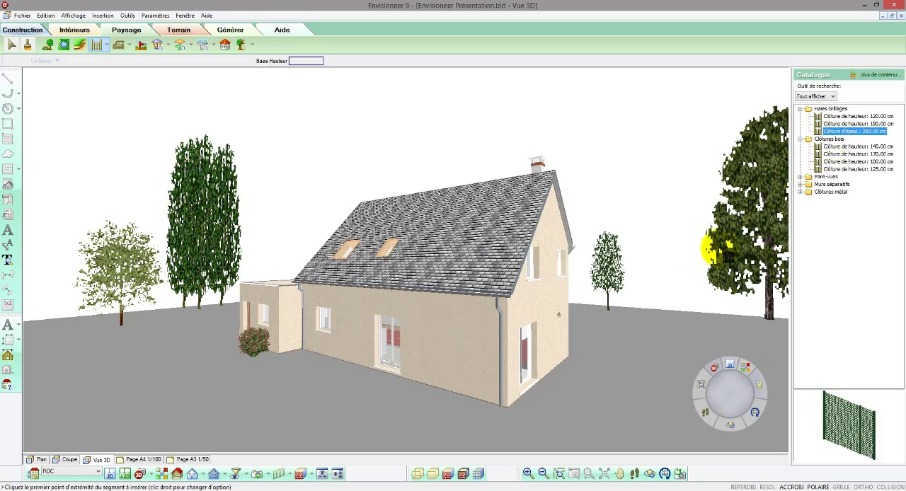
Step: Draw one straight fence run behind the birch up to the annex and extend its free end away from the house
{"action": "left_click", "coordinate": [48, 326]}
{"action": "right_click", "coordinate": [261, 305]}
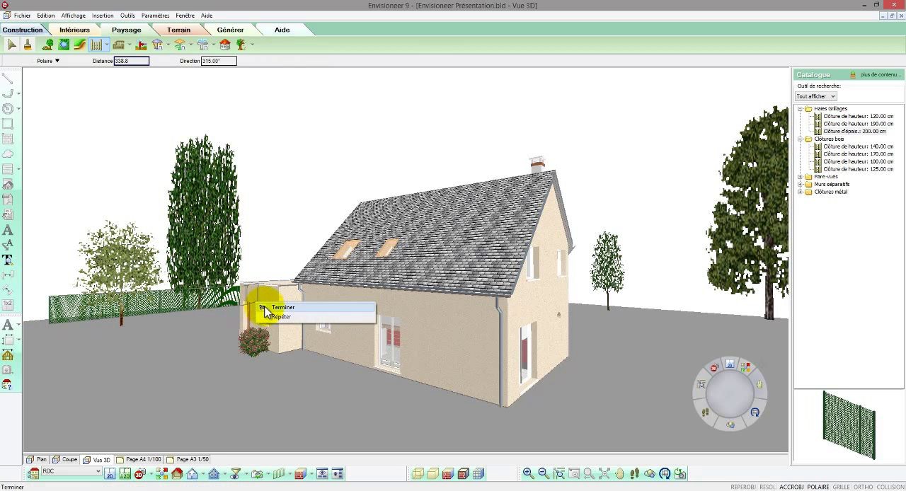
{"action": "left_click", "coordinate": [267, 309]}
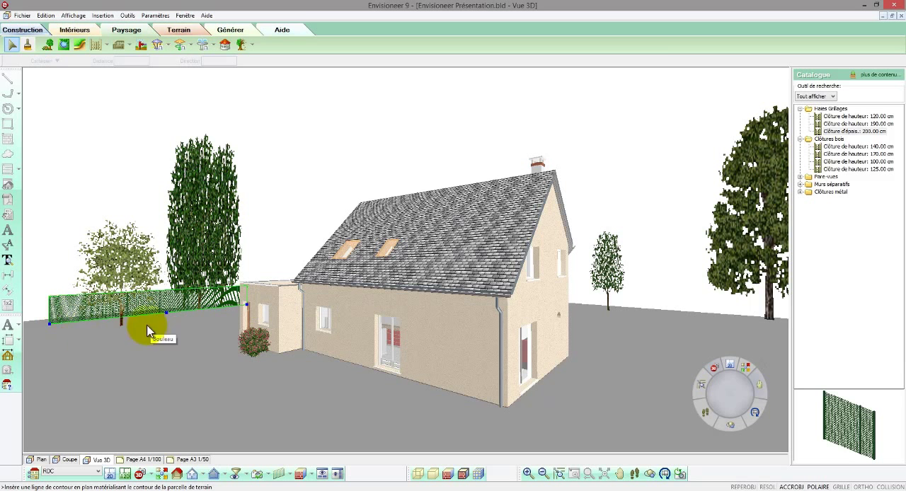
{"action": "left_click_drag", "start_coordinate": [51, 325], "coordinate": [24, 326]}
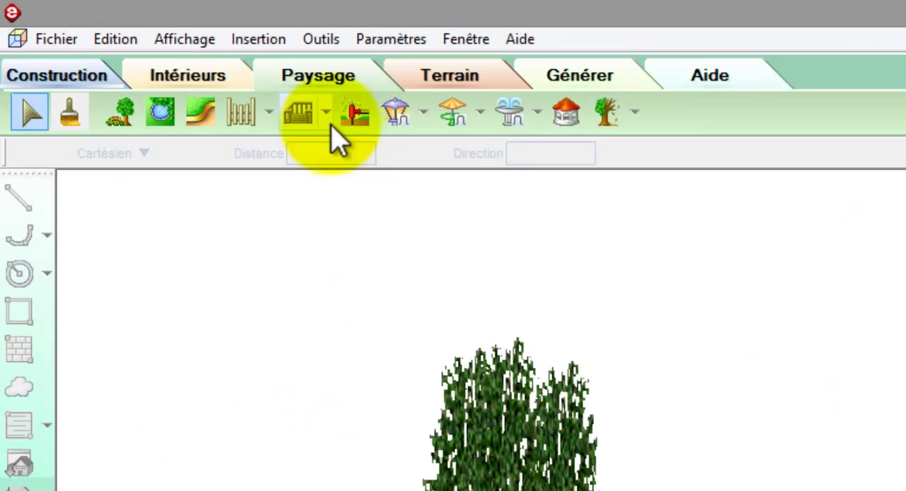
{"action": "left_click", "coordinate": [129, 46]}
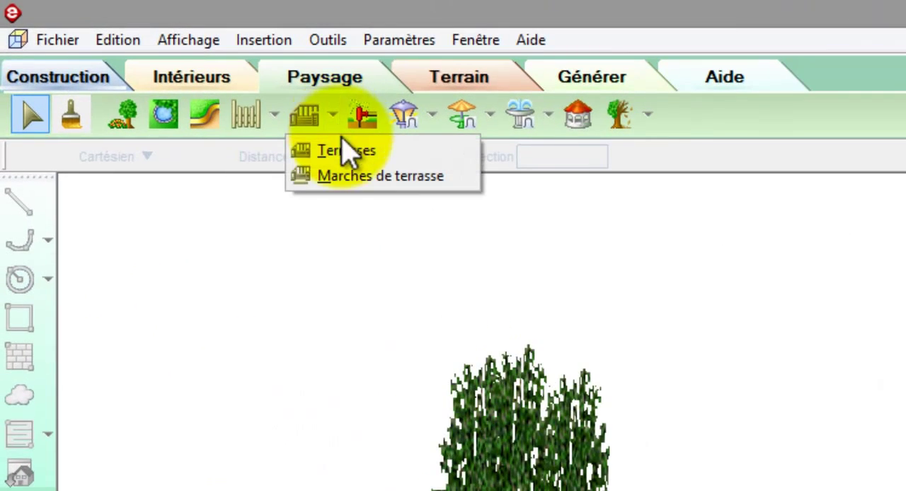
{"action": "left_click", "coordinate": [344, 151]}
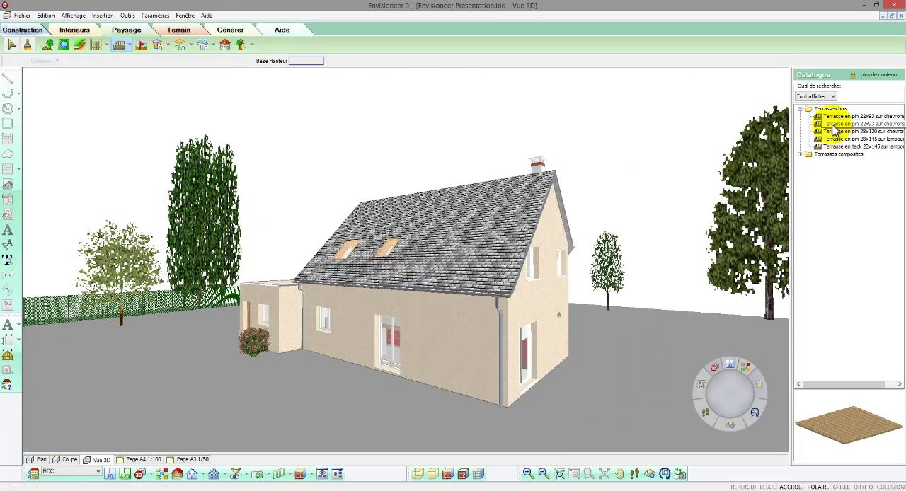
{"action": "left_click", "coordinate": [849, 124]}
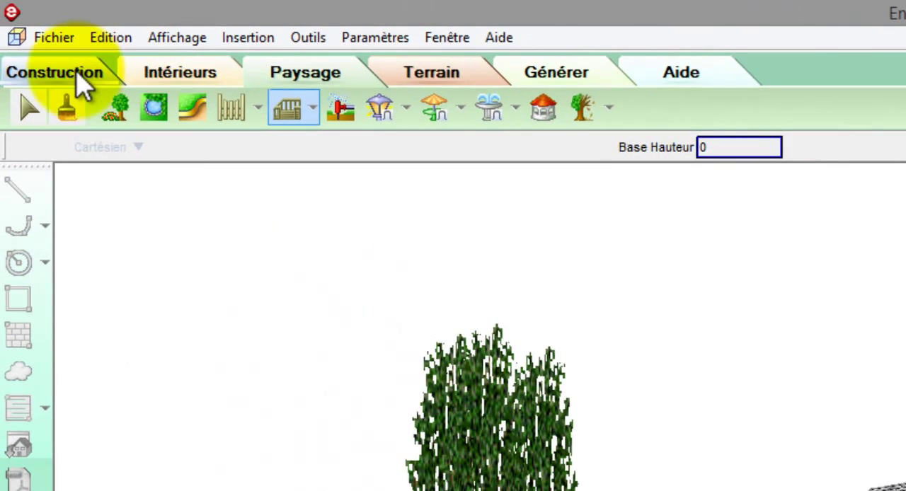
Step: Start the terrace construction assistant and continue to the choice of structure
{"action": "left_click", "coordinate": [54, 62]}
{"action": "left_click", "coordinate": [141, 107]}
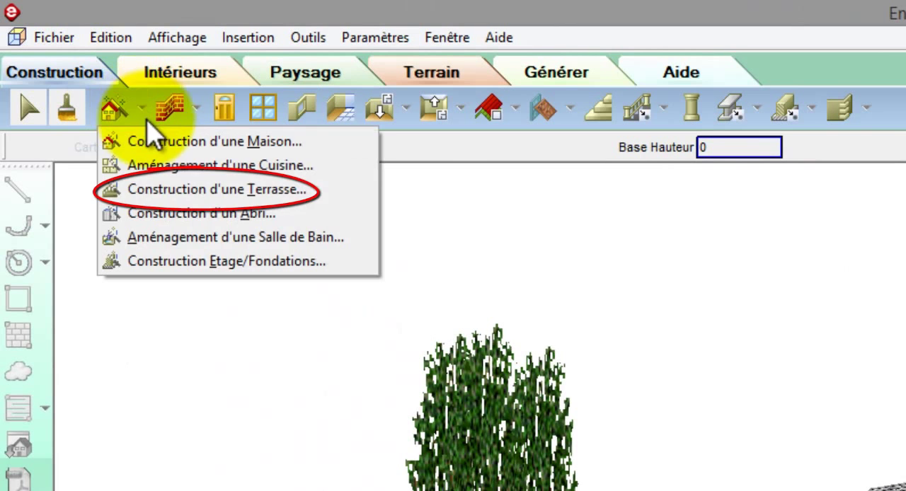
{"action": "left_click", "coordinate": [178, 193]}
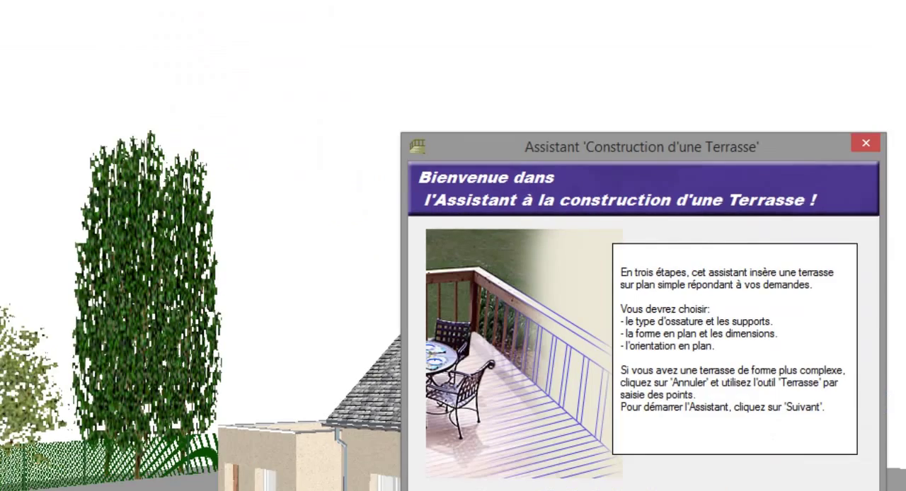
{"action": "left_click", "coordinate": [494, 423]}
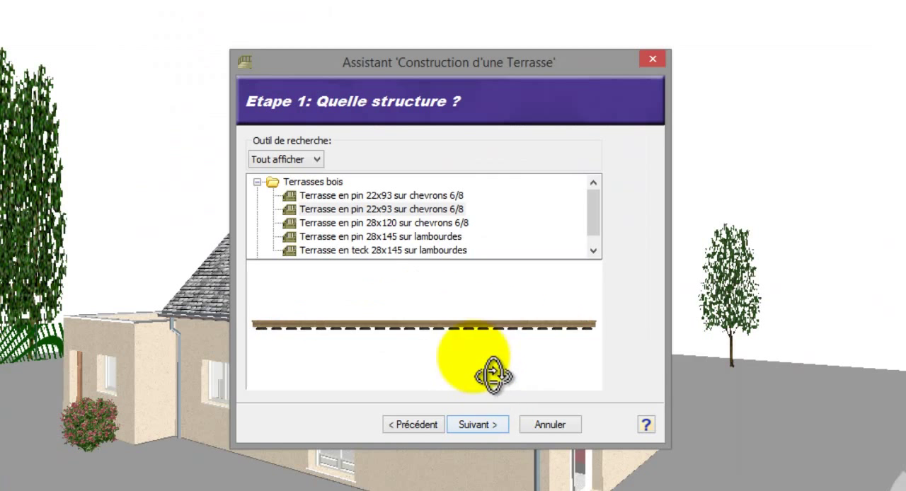
Step: Preview the pine 28x120, pine 28x145, teak 28x145 and composite 22x145 terrace structures
{"action": "left_click", "coordinate": [420, 224]}
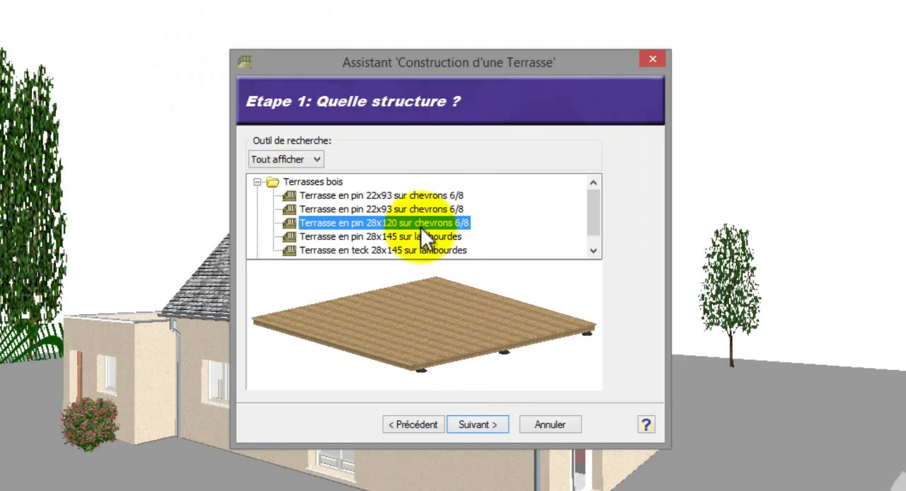
{"action": "left_click", "coordinate": [420, 235]}
{"action": "left_click", "coordinate": [422, 246]}
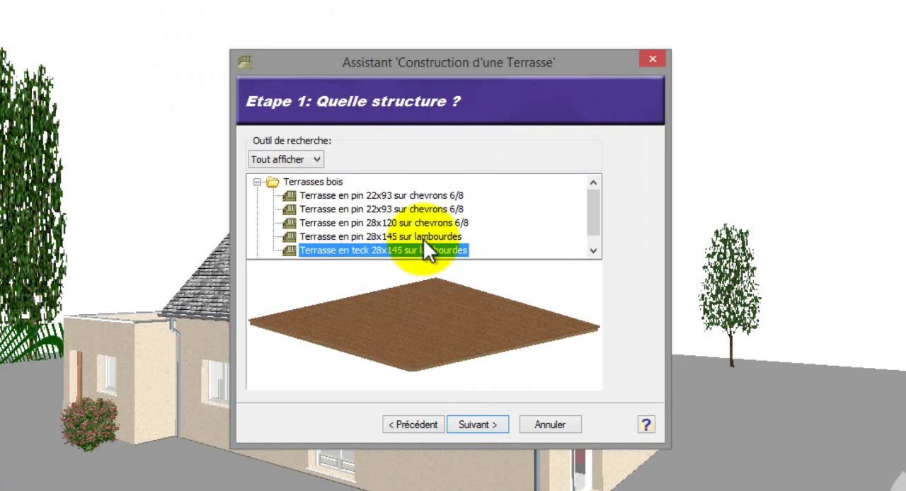
{"action": "scroll", "coordinate": [424, 239], "scroll_direction": "down", "scroll_amount": 1}
{"action": "left_click", "coordinate": [256, 251]}
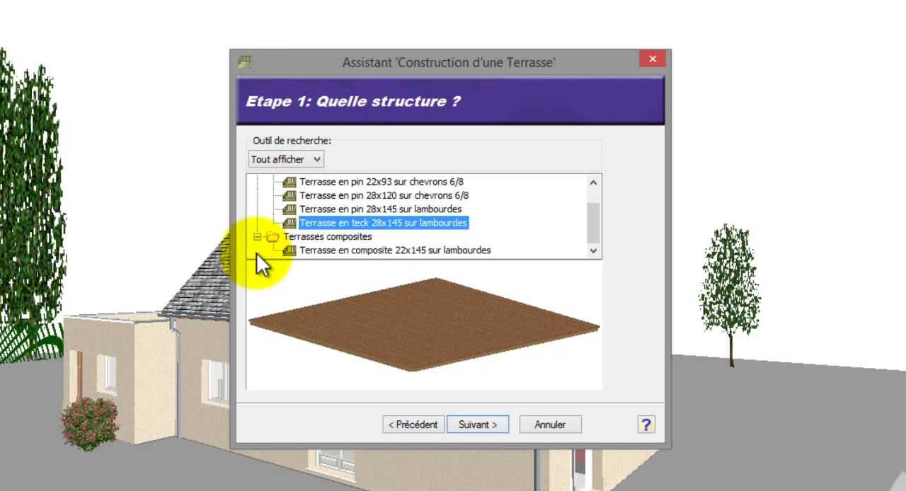
{"action": "left_click", "coordinate": [312, 252]}
{"action": "left_click_drag", "start_coordinate": [359, 337], "coordinate": [357, 335]}
{"action": "left_click_drag", "start_coordinate": [589, 225], "coordinate": [591, 196]}
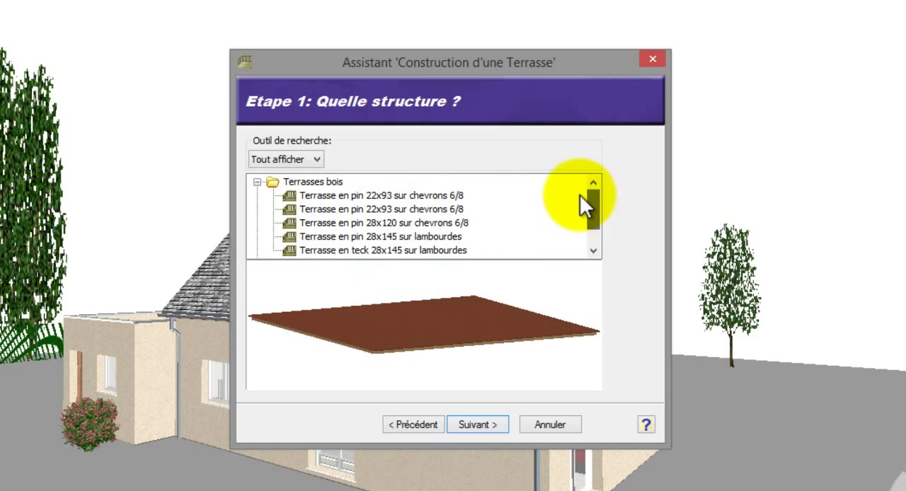
Step: Compare the two 'Terrasse en pin 22x93 sur chevrons 6/8' structures and choose the second one for the terrace
{"action": "left_click", "coordinate": [453, 196]}
{"action": "left_click_drag", "start_coordinate": [474, 321], "coordinate": [443, 284]}
{"action": "left_click", "coordinate": [446, 209]}
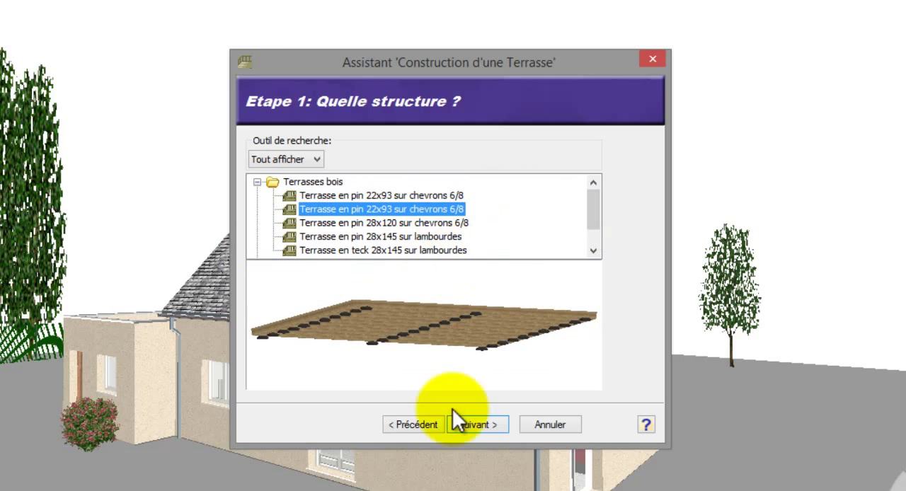
{"action": "left_click", "coordinate": [478, 425]}
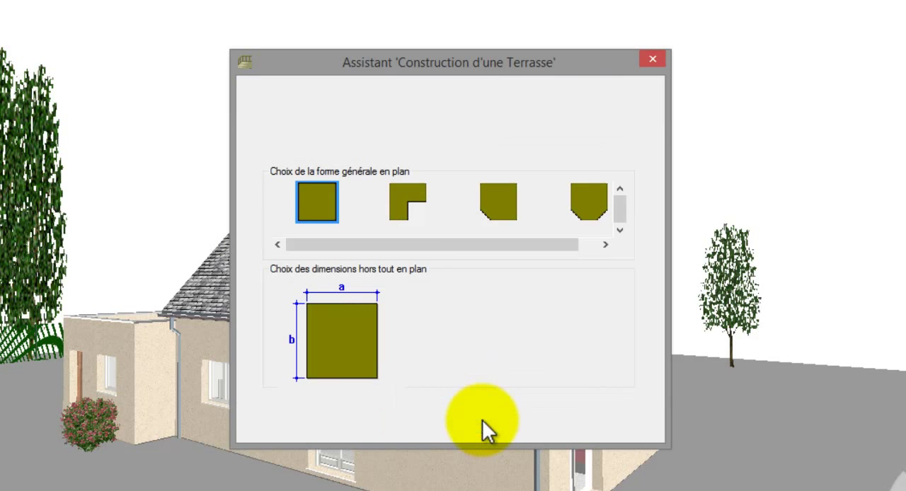
Step: Give the terrace an L-shaped plan, accept the proposed dimensions, orientation and decking direction, and place it in front of the house
{"action": "left_click", "coordinate": [411, 203]}
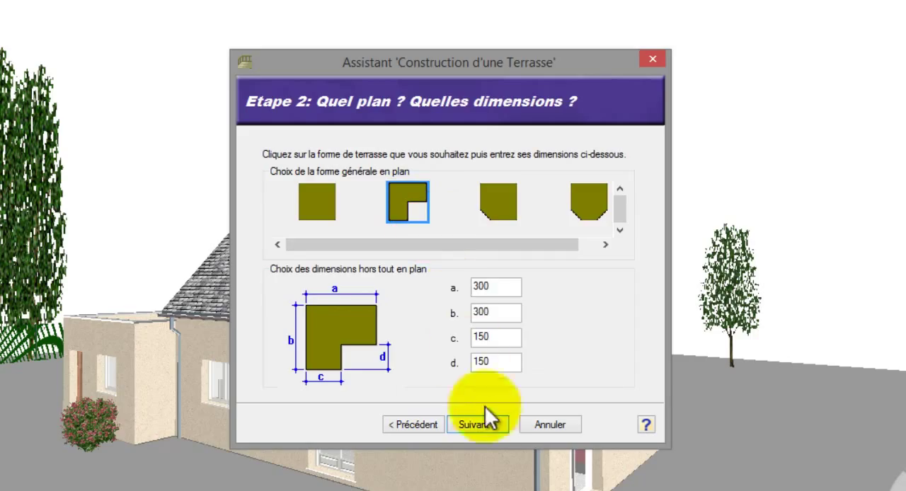
{"action": "left_click", "coordinate": [486, 428]}
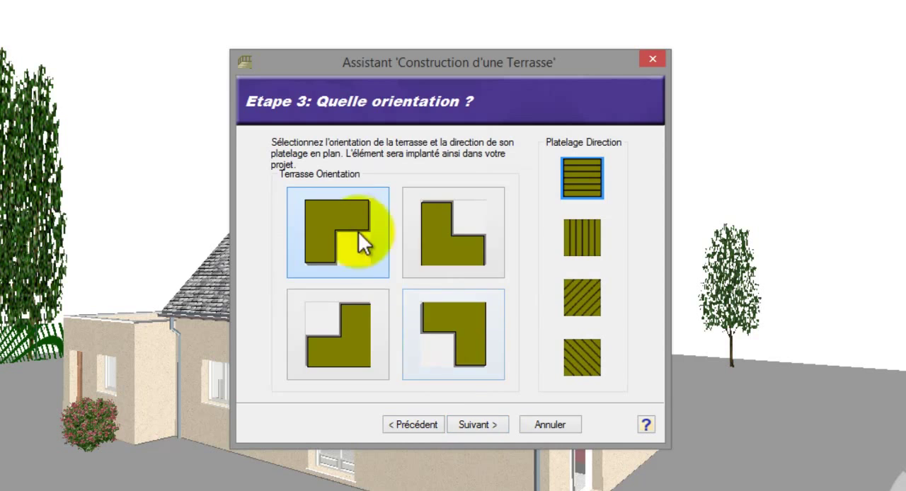
{"action": "left_click", "coordinate": [476, 425]}
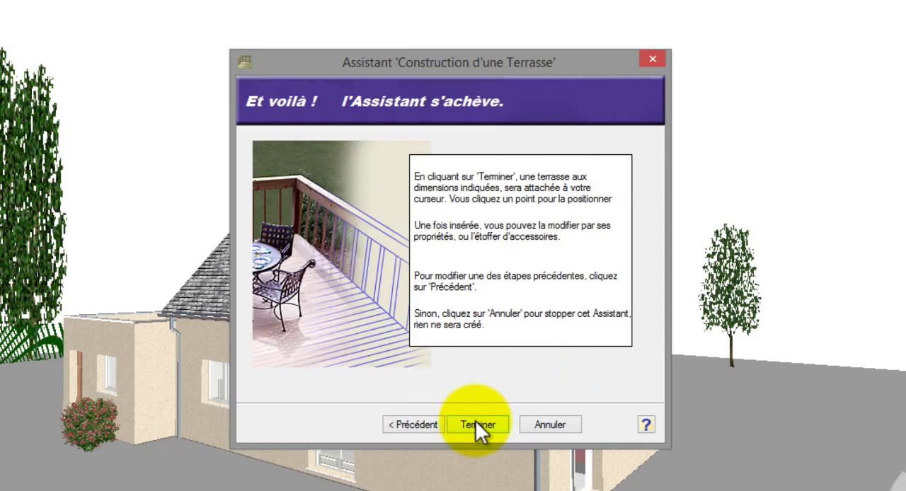
{"action": "left_click", "coordinate": [475, 423]}
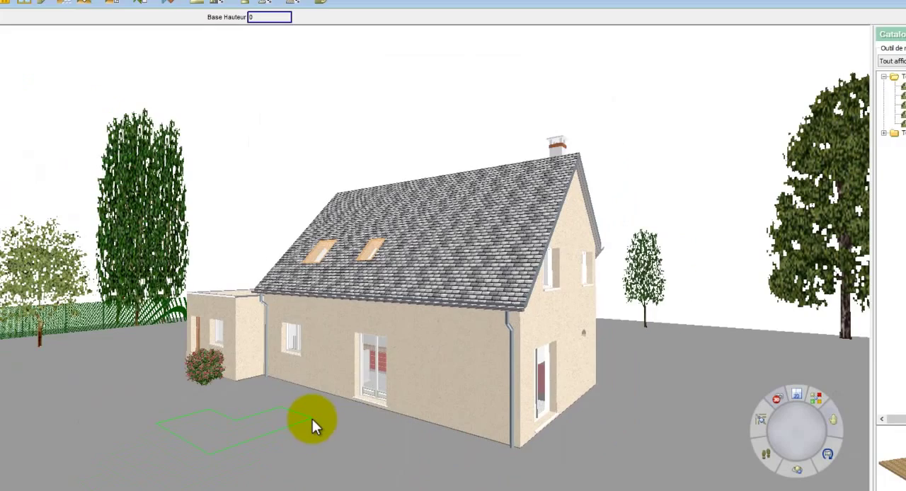
{"action": "left_click", "coordinate": [312, 419]}
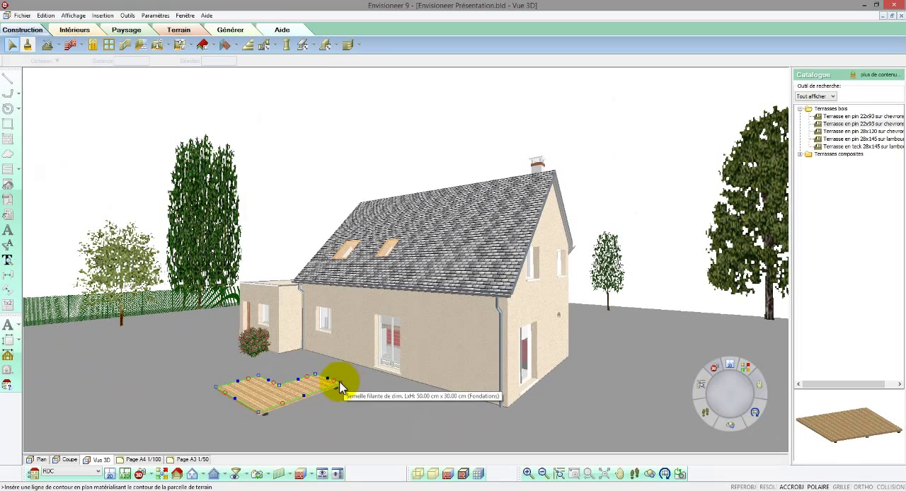
Step: Move the terrace so that its inner corner meets the outer corner of the annex
{"action": "right_click", "coordinate": [327, 383]}
{"action": "left_click", "coordinate": [363, 252]}
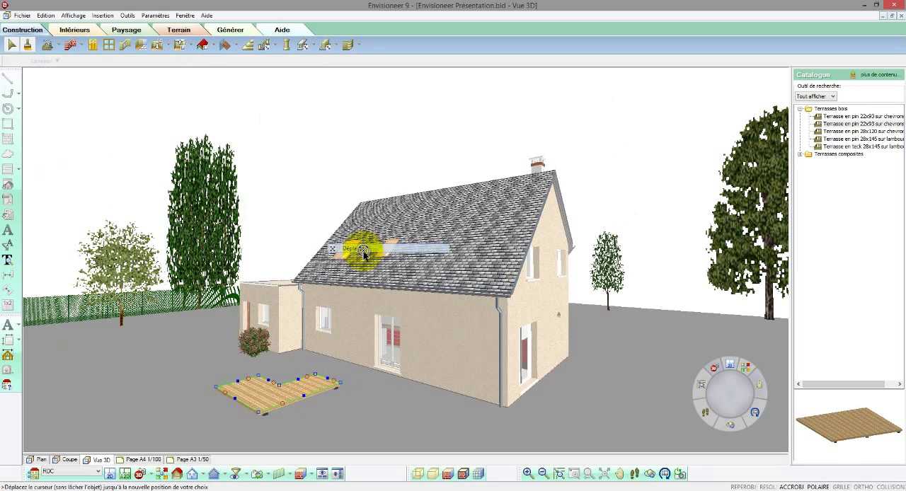
{"action": "left_click", "coordinate": [278, 383]}
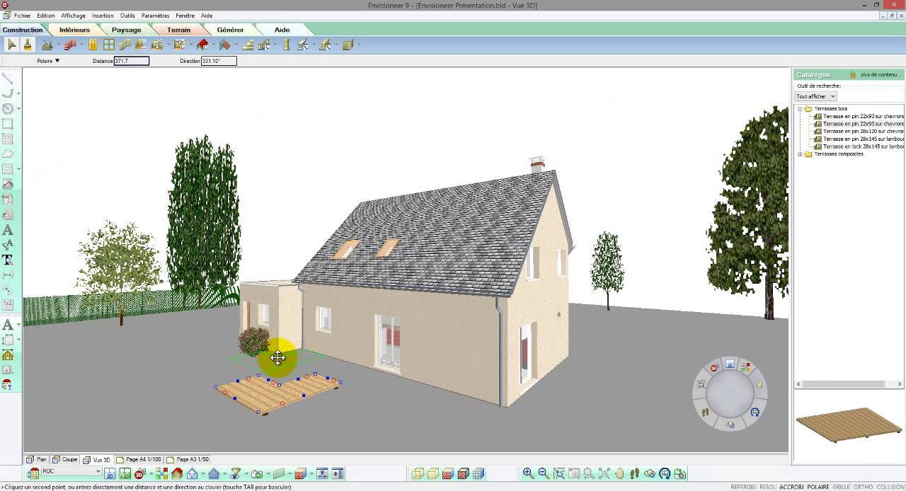
{"action": "left_click", "coordinate": [279, 352]}
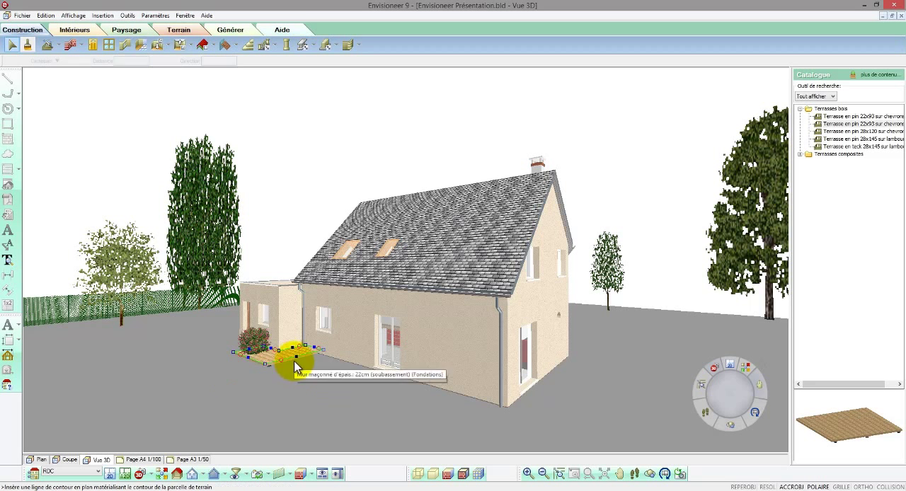
Step: Stretch the terrace along the whole house facade, extend it past the rose bush at the annex and widen its outer side
{"action": "left_click_drag", "start_coordinate": [296, 357], "coordinate": [478, 405]}
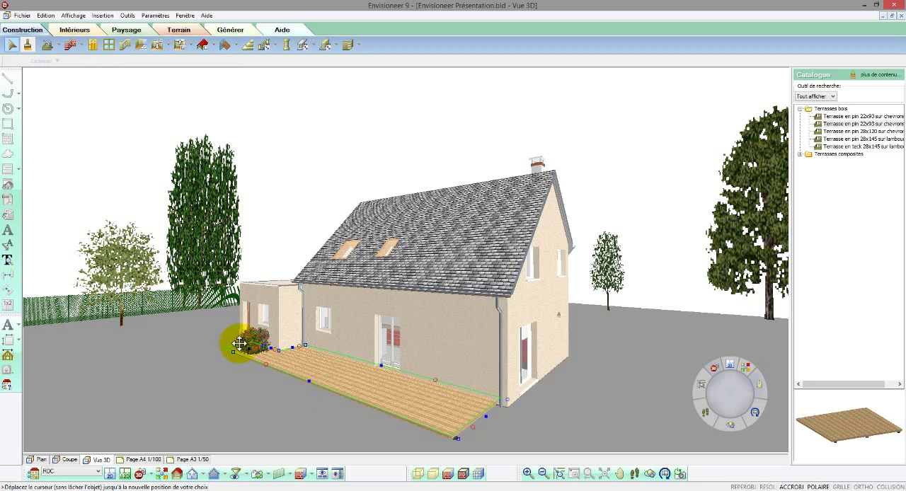
{"action": "left_click_drag", "start_coordinate": [242, 343], "coordinate": [241, 342]}
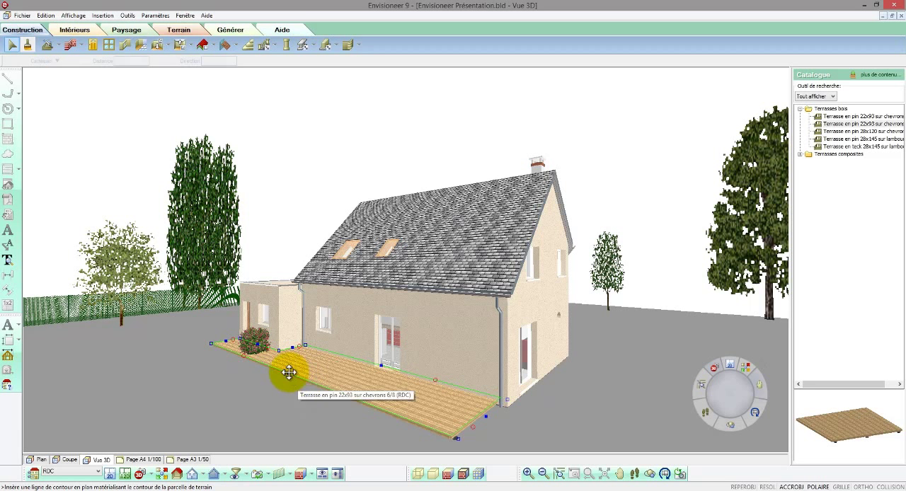
{"action": "left_click_drag", "start_coordinate": [289, 373], "coordinate": [253, 393]}
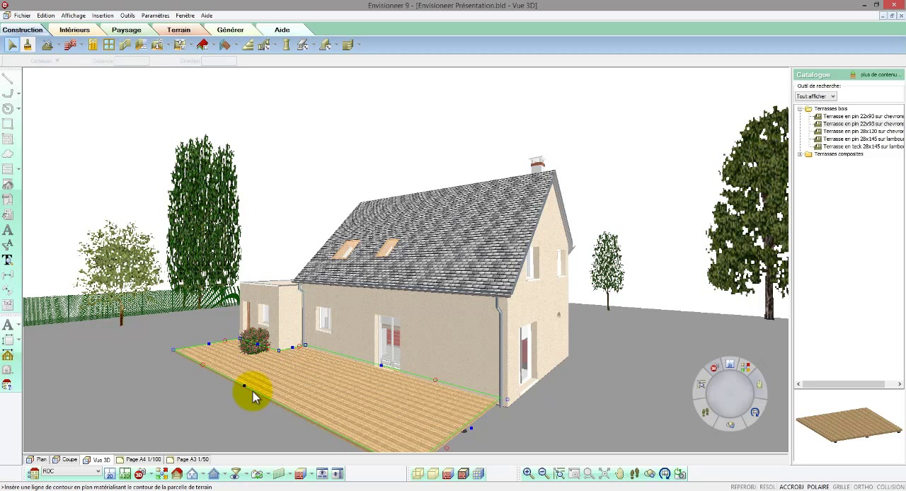
{"action": "left_click", "coordinate": [273, 218]}
Step: Place 'Éclairage allée tube2' outdoor lights on the terrain at both outer corners of the terrace and at its end by the house corner
{"action": "scroll", "coordinate": [274, 218], "scroll_direction": "down", "scroll_amount": 2}
{"action": "scroll", "coordinate": [274, 221], "scroll_direction": "down", "scroll_amount": 1}
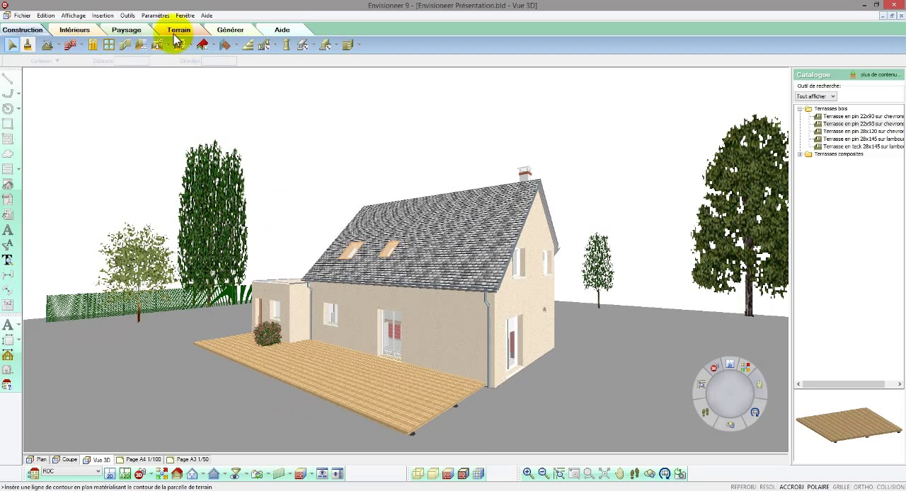
{"action": "left_click", "coordinate": [144, 32]}
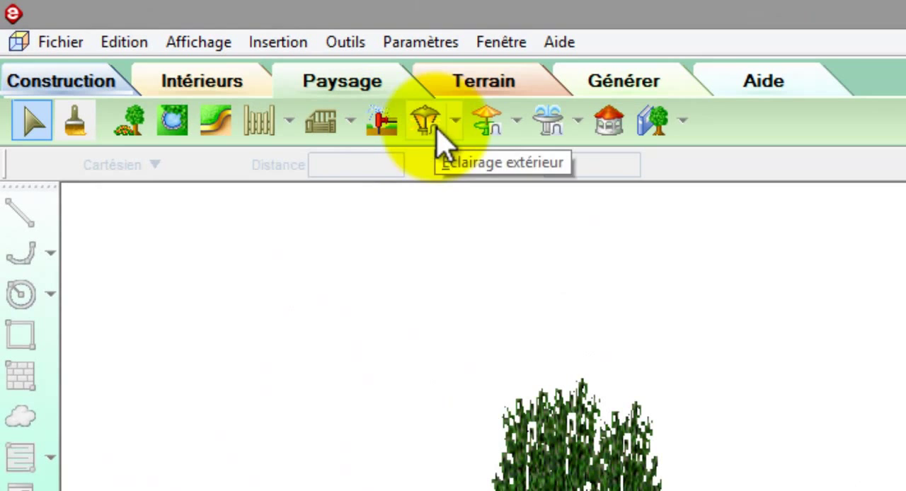
{"action": "left_click", "coordinate": [455, 126]}
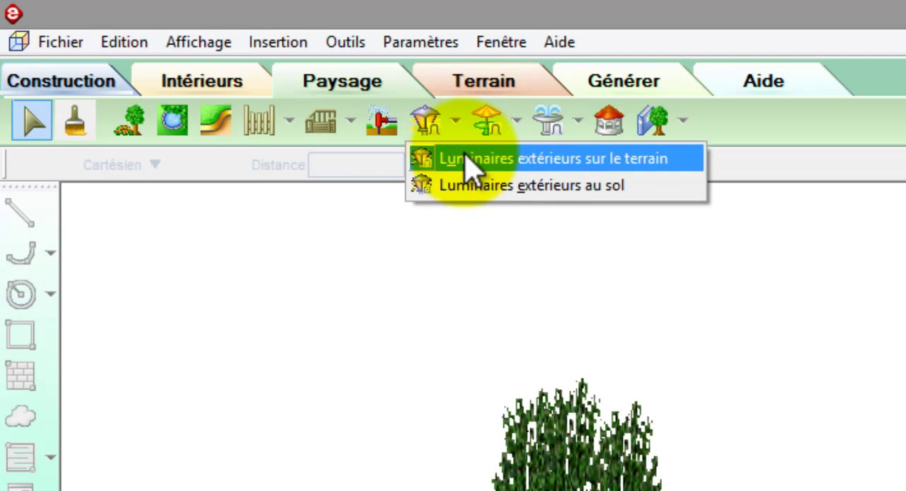
{"action": "left_click", "coordinate": [467, 160]}
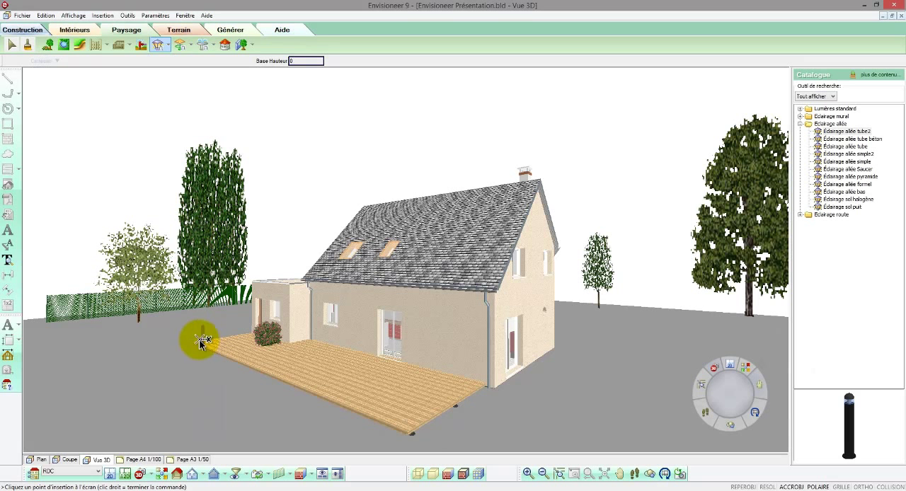
{"action": "left_click", "coordinate": [205, 348]}
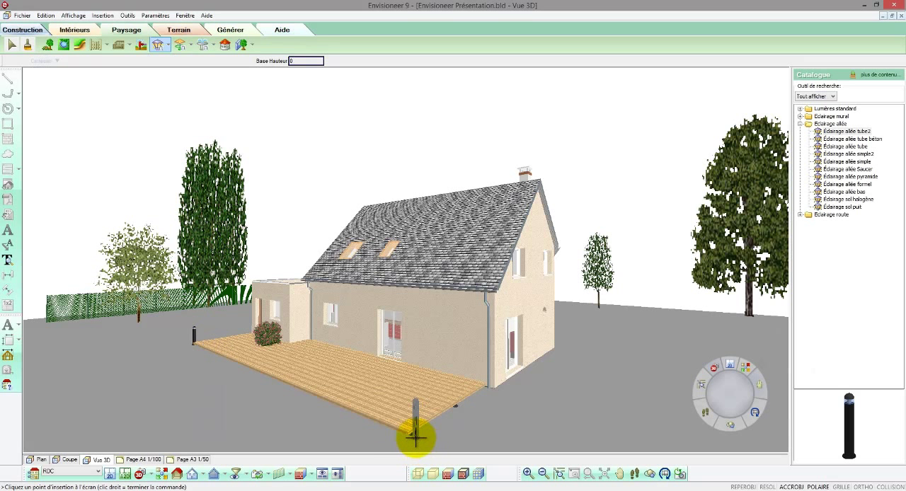
{"action": "left_click", "coordinate": [434, 436]}
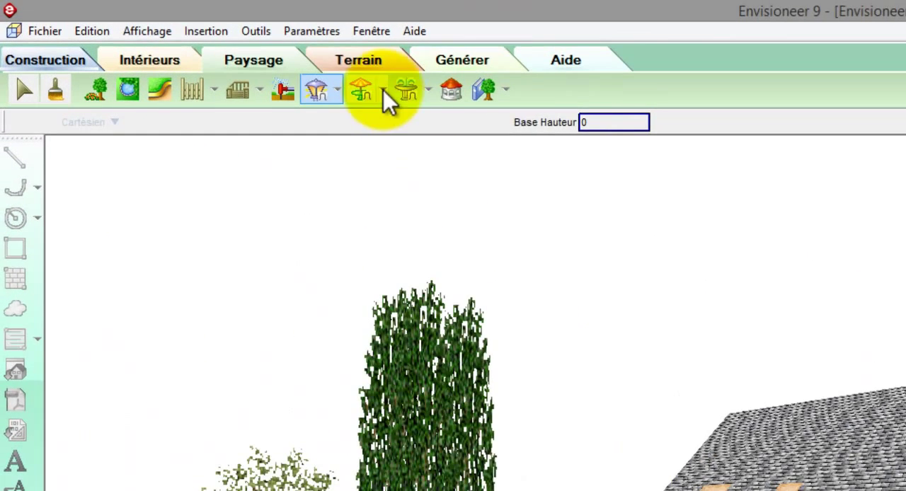
Step: Place an 'Ensemble table chaises et parasol' floor-based outdoor furniture set on the terrace in front of the glazed door
{"action": "left_click", "coordinate": [383, 90]}
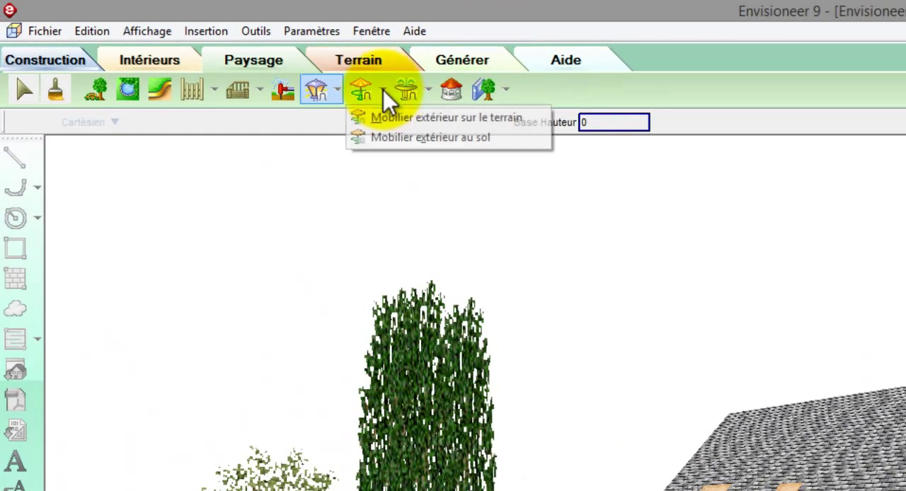
{"action": "left_click", "coordinate": [402, 139]}
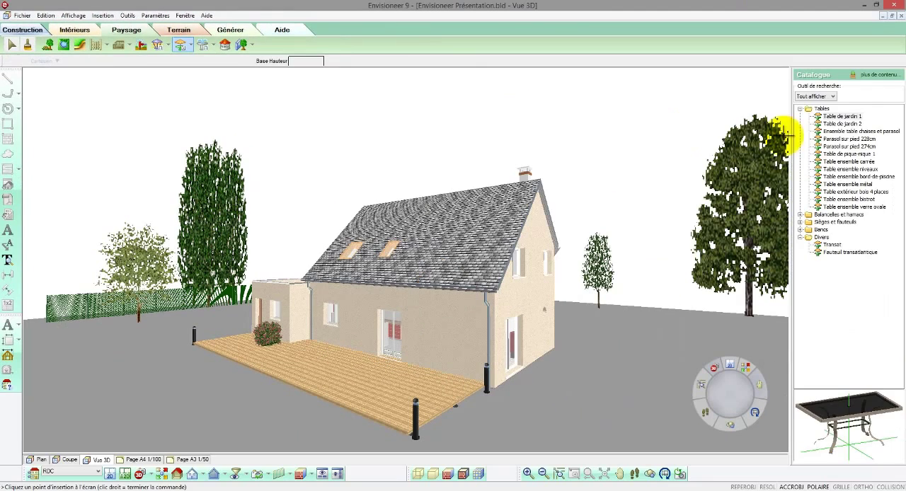
{"action": "left_click", "coordinate": [841, 124]}
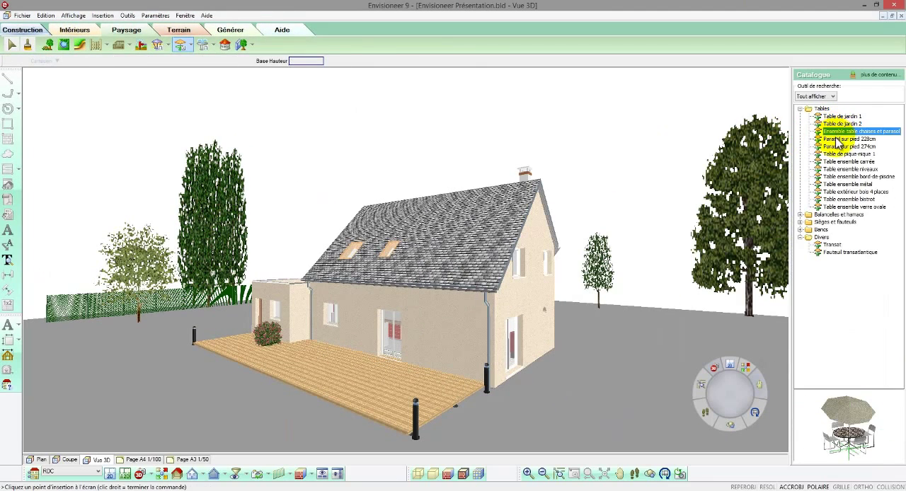
{"action": "left_click", "coordinate": [838, 139]}
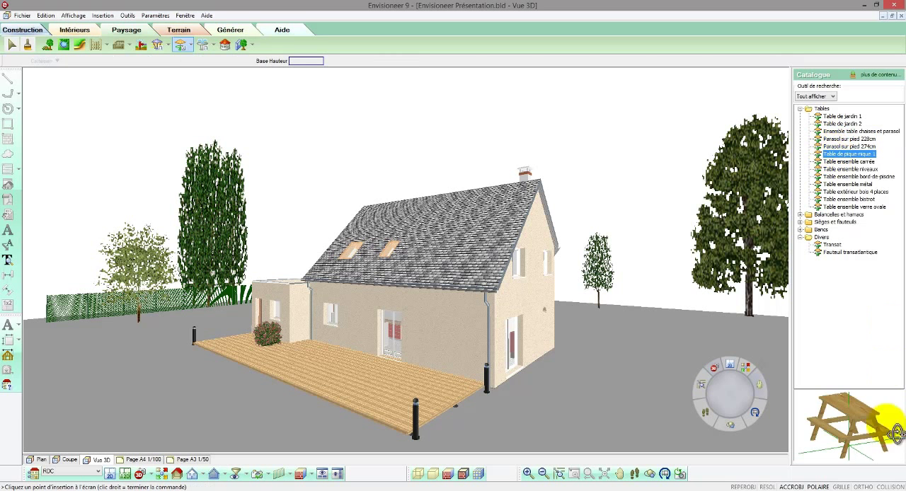
{"action": "left_click_drag", "start_coordinate": [872, 428], "coordinate": [878, 422]}
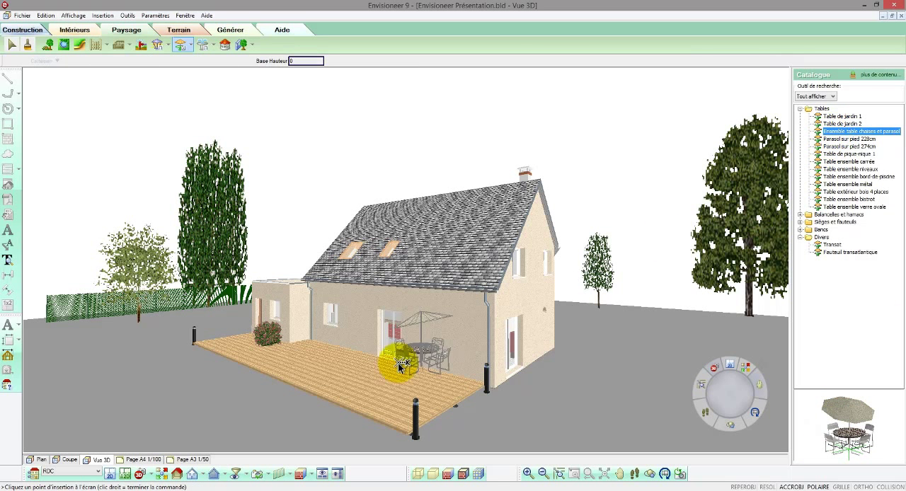
{"action": "left_click", "coordinate": [386, 382]}
{"action": "left_click", "coordinate": [397, 391]}
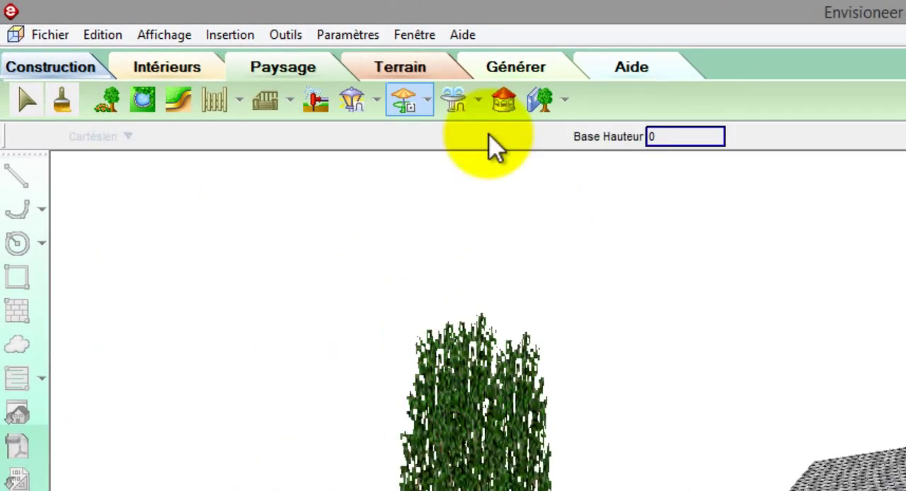
Step: Place the Renault 'Voiture type monospace' on the terrain beyond the gable side of the house and rotate it to show its side
{"action": "left_click", "coordinate": [213, 48]}
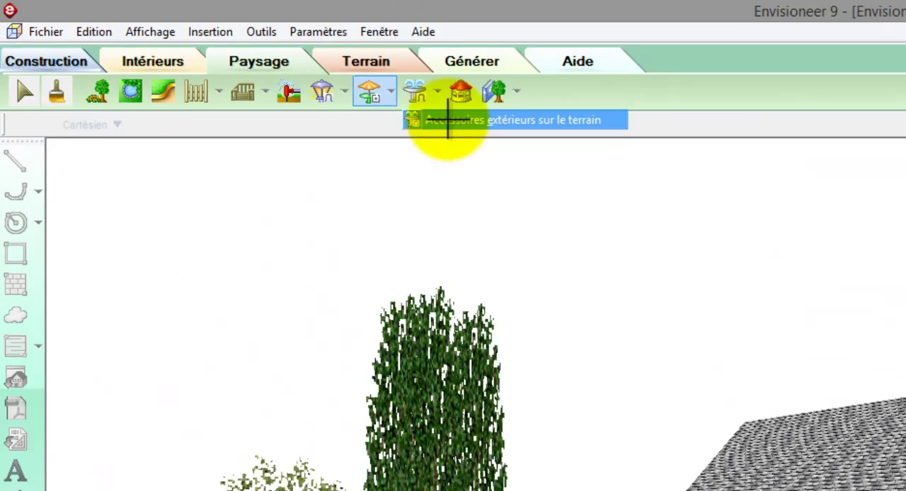
{"action": "left_click", "coordinate": [536, 144]}
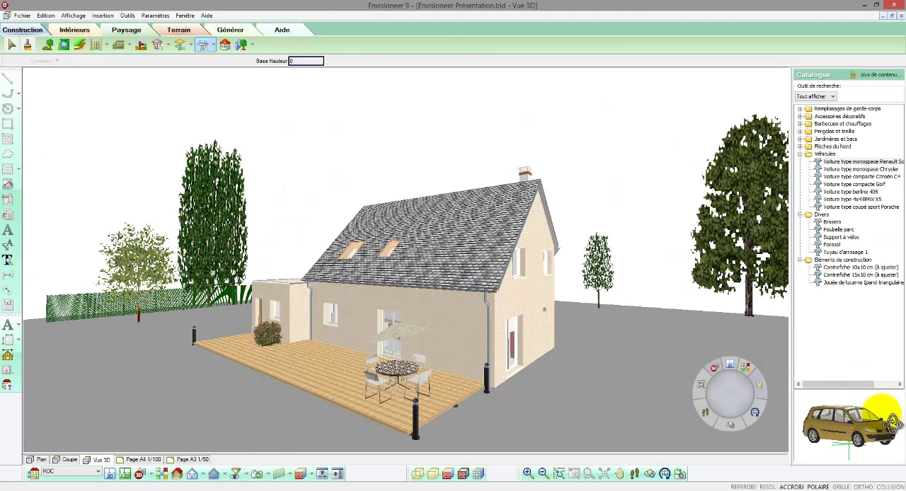
{"action": "left_click", "coordinate": [869, 427]}
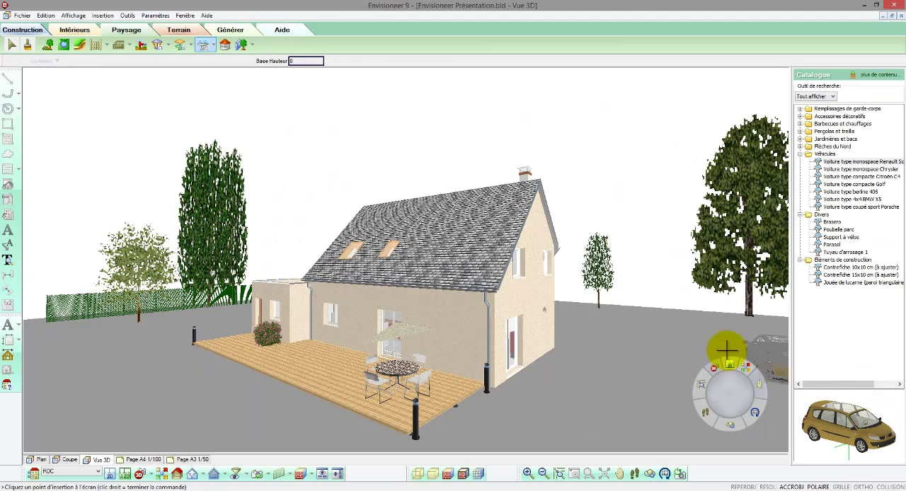
{"action": "left_click", "coordinate": [627, 336]}
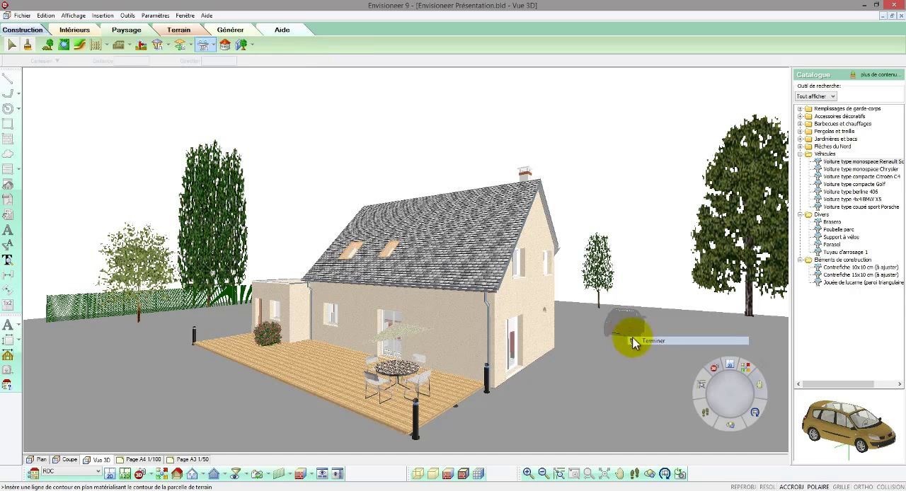
{"action": "left_click_drag", "start_coordinate": [620, 345], "coordinate": [614, 342]}
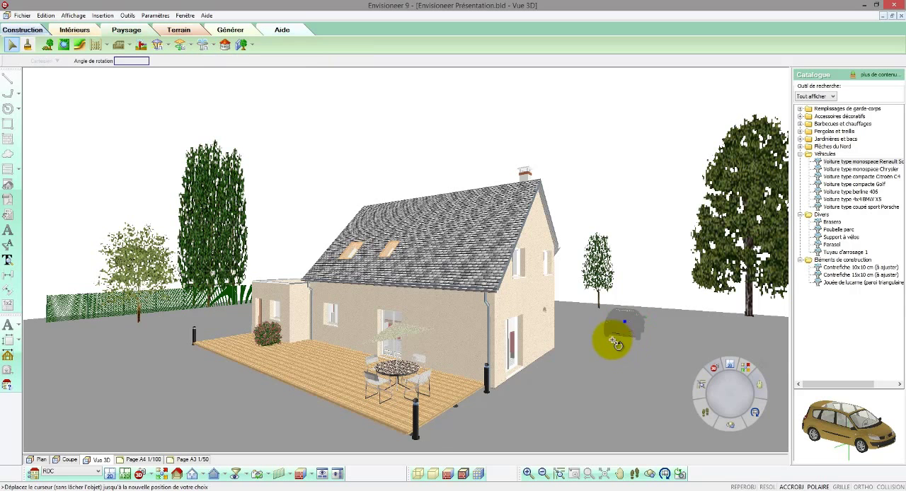
{"action": "left_click", "coordinate": [607, 341]}
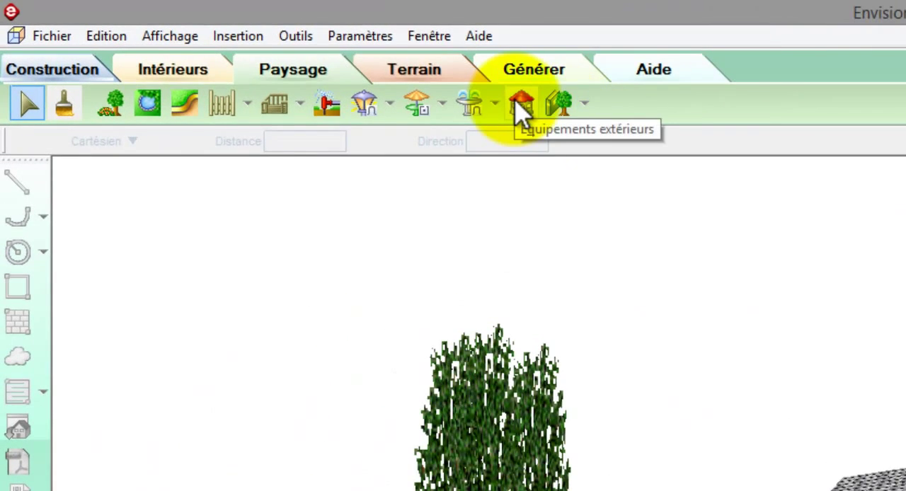
Step: Preview the pool models under 'Piscines et bassins' in the outdoor equipment catalogue, including the curved pool and the inflatable children's pool
{"action": "left_click", "coordinate": [521, 105]}
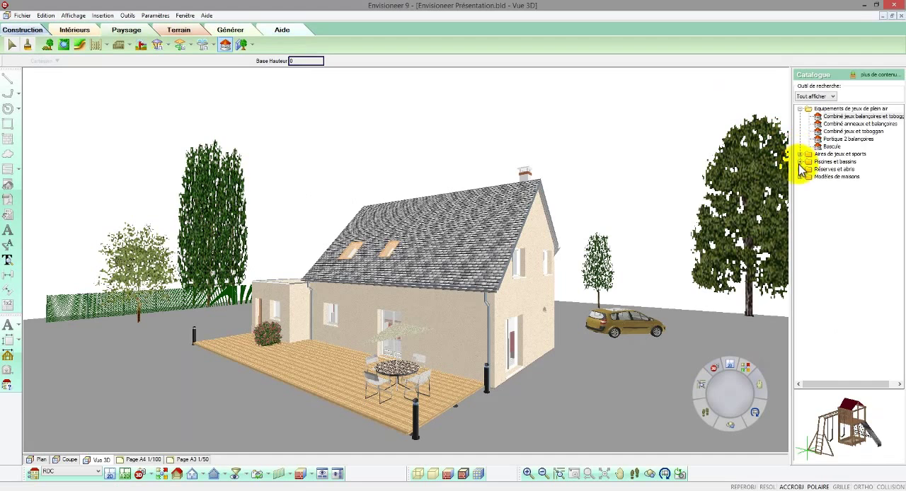
{"action": "left_click", "coordinate": [800, 162]}
{"action": "left_click", "coordinate": [843, 169]}
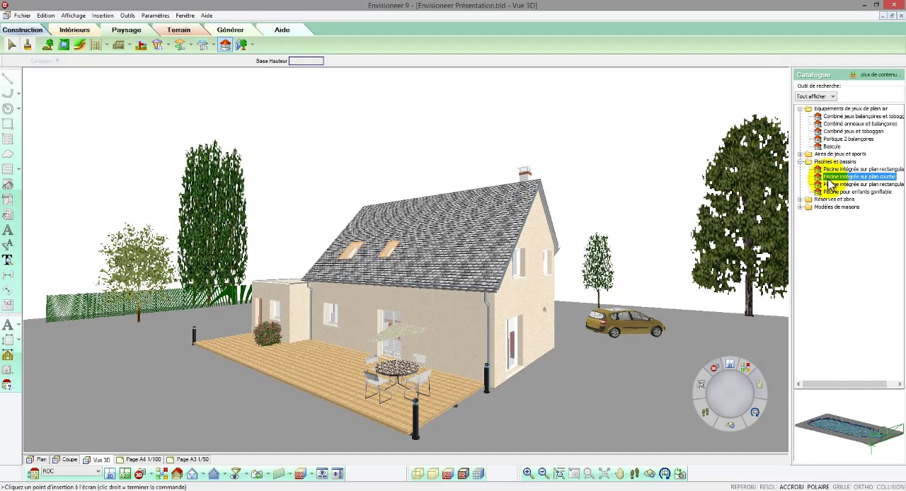
{"action": "left_click", "coordinate": [842, 176]}
{"action": "left_click", "coordinate": [848, 192]}
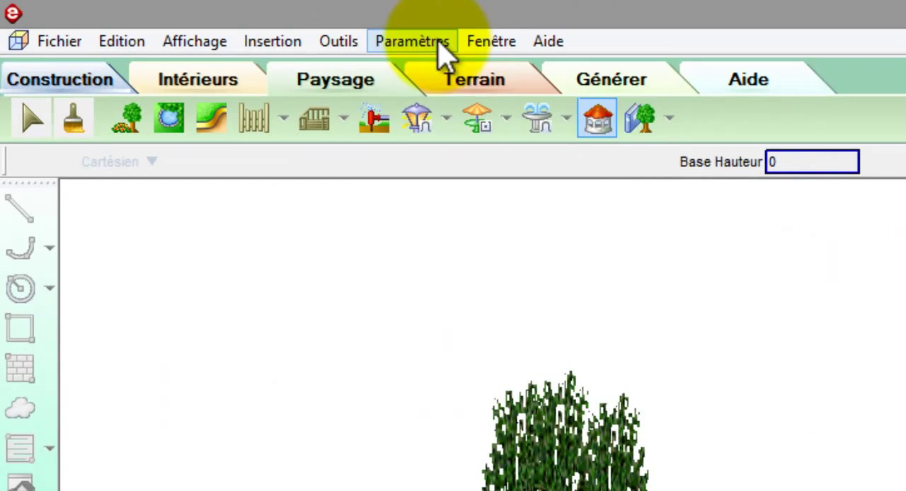
Step: In the software settings, switch the scene background to 'Image 2: arrière-plan de nuit', the field photo
{"action": "left_click", "coordinate": [172, 15]}
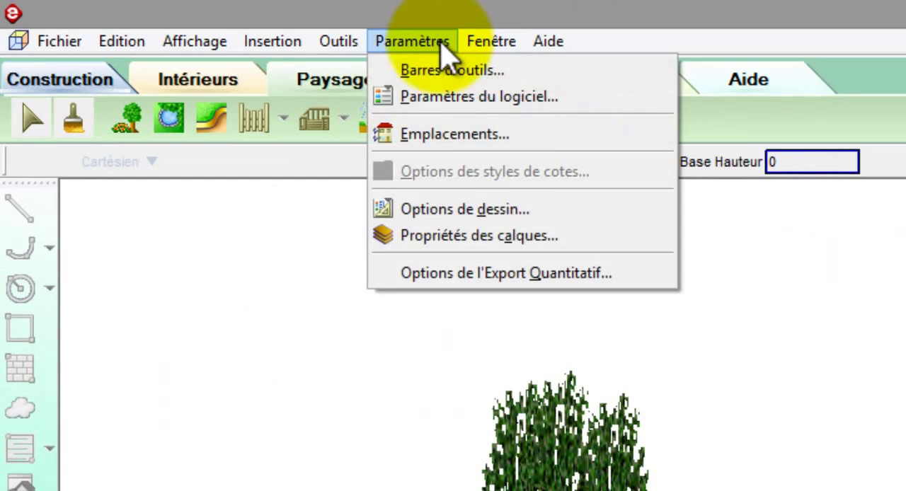
{"action": "left_click", "coordinate": [510, 97]}
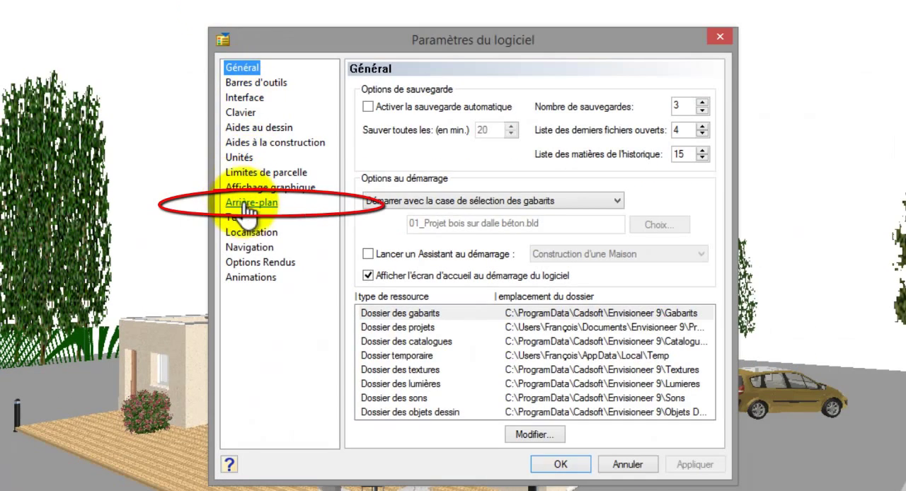
{"action": "left_click", "coordinate": [249, 205]}
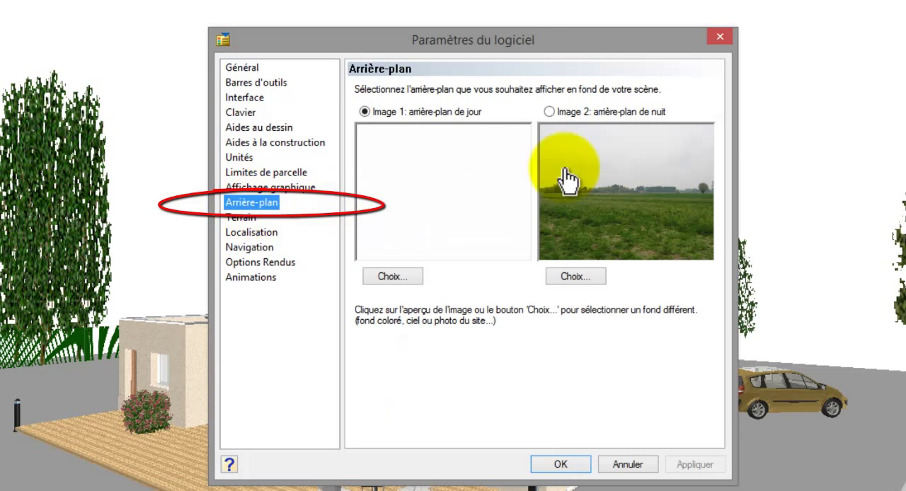
{"action": "left_click", "coordinate": [550, 111]}
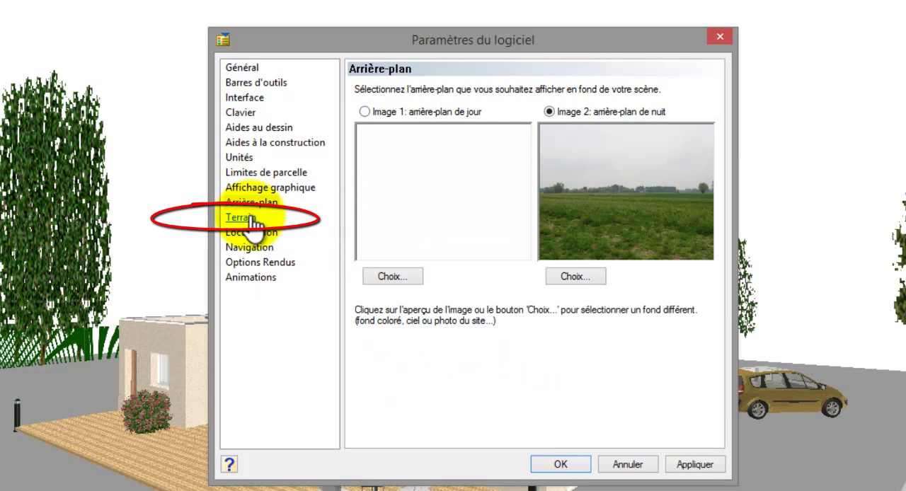
Step: Set the terrain's ground material to 'Pelouse 1' from the 'Végétation' group and apply the software settings
{"action": "left_click", "coordinate": [239, 217]}
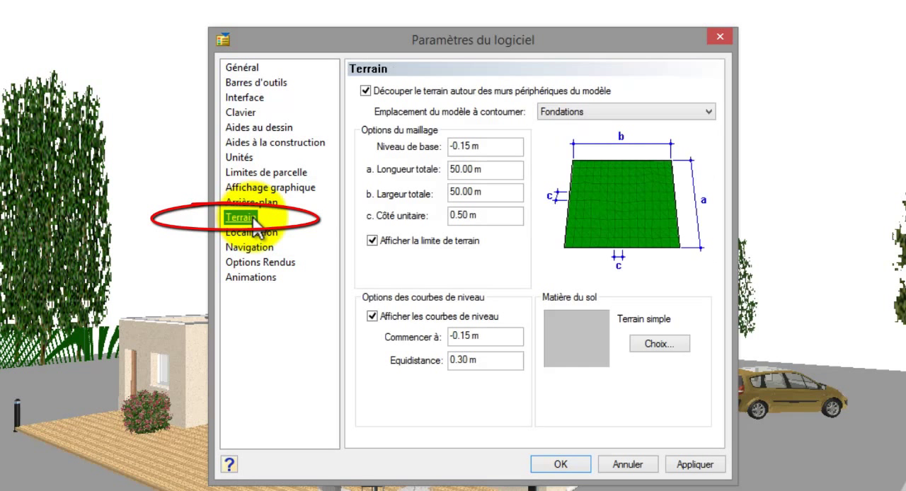
{"action": "left_click", "coordinate": [658, 344]}
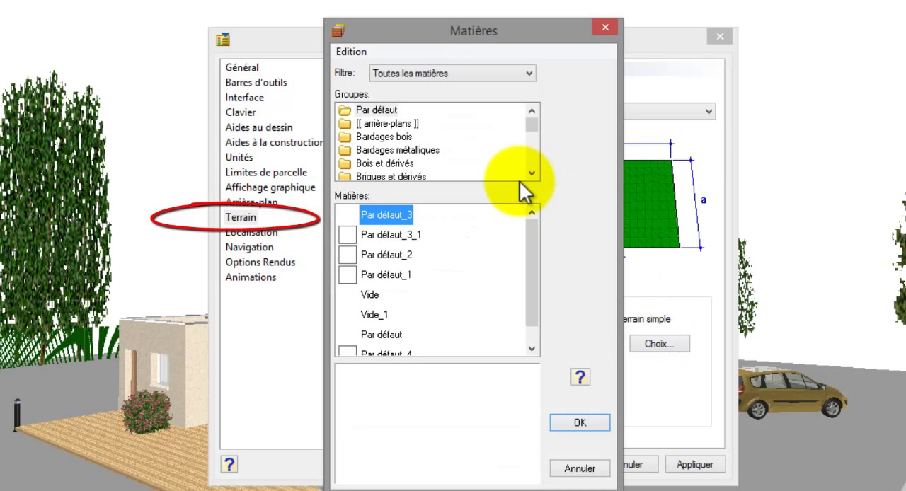
{"action": "mouse_move", "coordinate": [533, 124]}
{"action": "left_mouse_down"}
{"action": "mouse_move", "coordinate": [532, 158]}
{"action": "mouse_move", "coordinate": [534, 139]}
{"action": "left_mouse_up"}
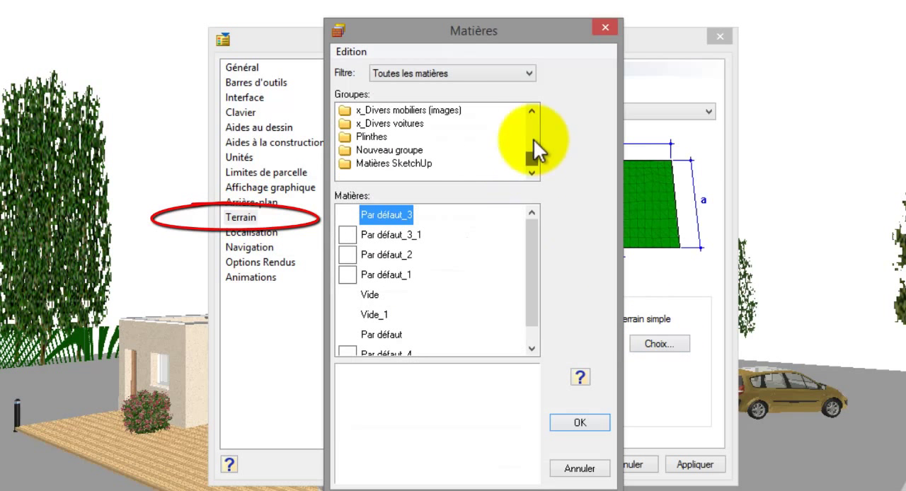
{"action": "left_click", "coordinate": [533, 110]}
{"action": "left_click", "coordinate": [533, 110]}
{"action": "left_click", "coordinate": [533, 110]}
{"action": "left_click", "coordinate": [533, 109]}
{"action": "left_click", "coordinate": [533, 109]}
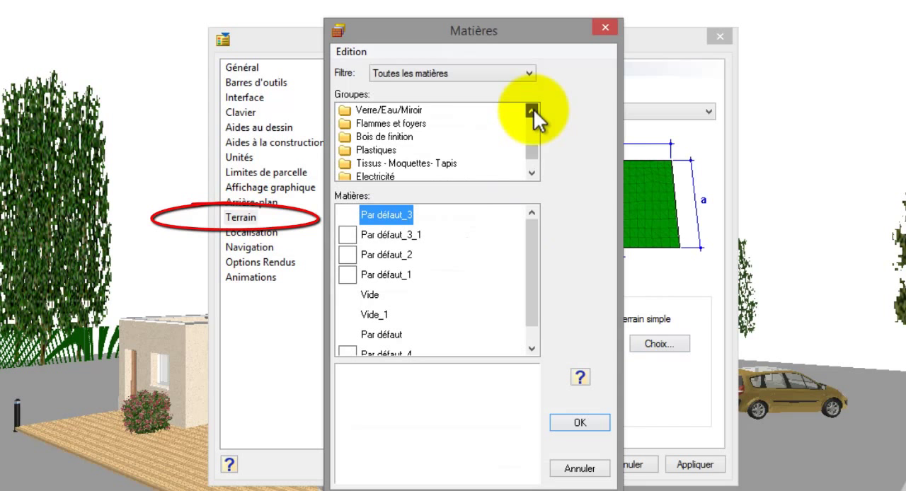
{"action": "left_click", "coordinate": [533, 110]}
{"action": "left_click", "coordinate": [379, 110]}
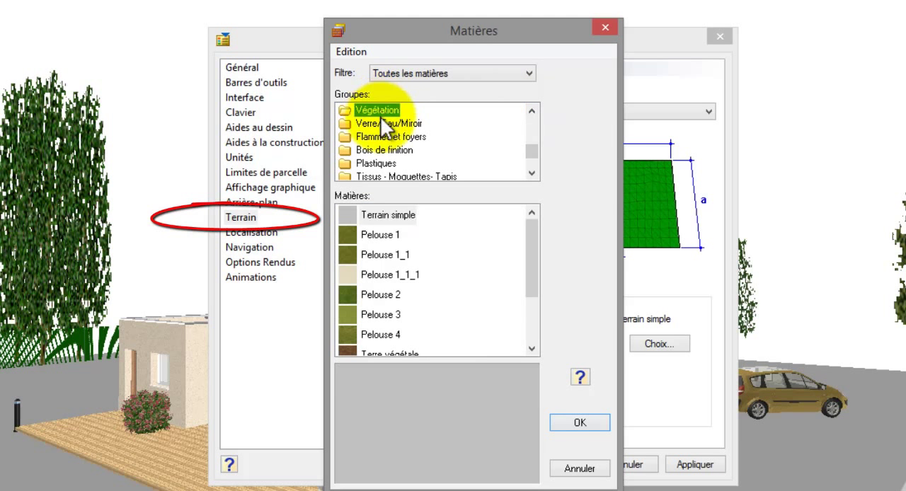
{"action": "left_click", "coordinate": [384, 235]}
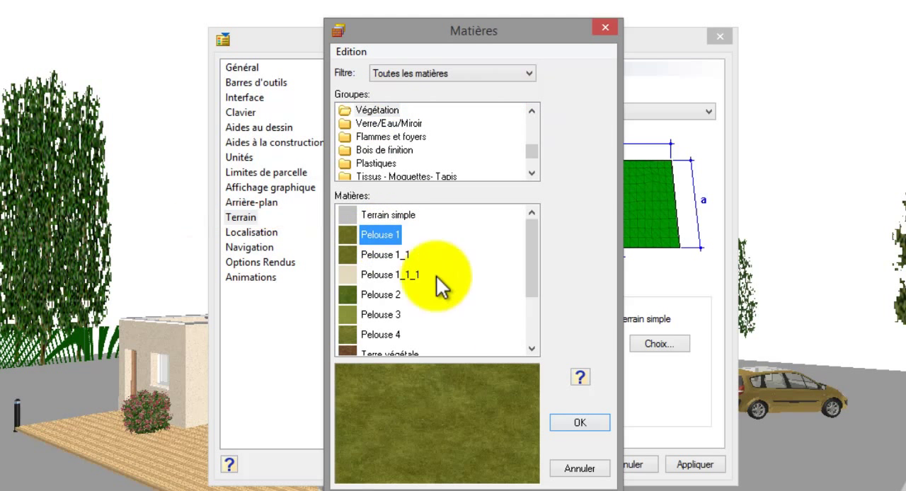
{"action": "left_click", "coordinate": [579, 423]}
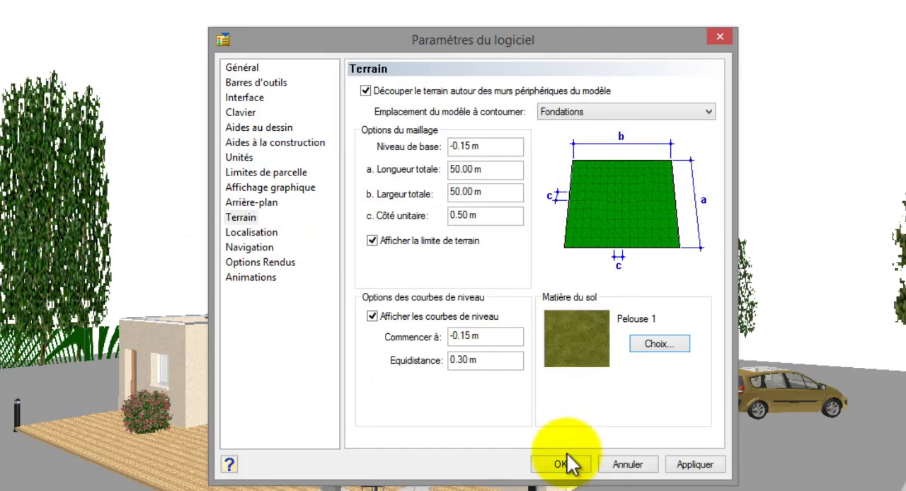
{"action": "left_click", "coordinate": [566, 462]}
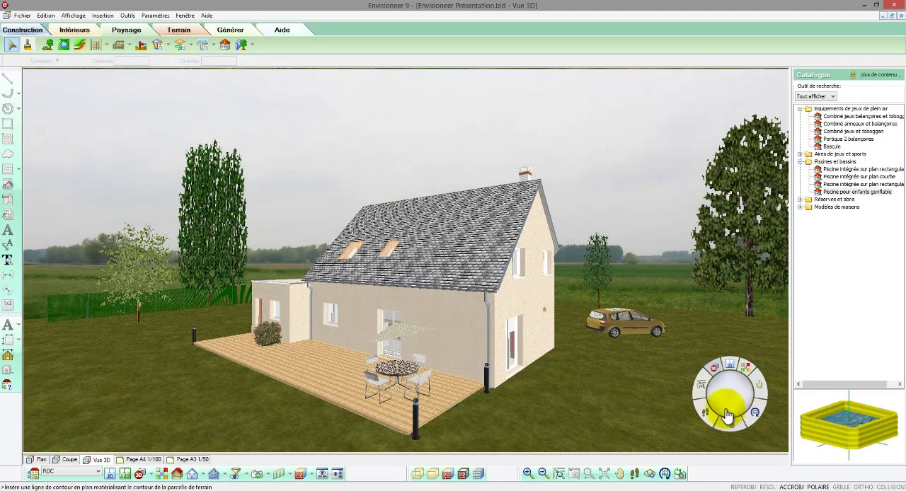
Step: Lower the viewpoint towards the horizon and stretch the free end of the green fence farther away from the house
{"action": "mouse_move", "coordinate": [728, 415]}
{"action": "left_mouse_down"}
{"action": "mouse_move", "coordinate": [761, 389]}
{"action": "mouse_move", "coordinate": [736, 390]}
{"action": "mouse_move", "coordinate": [731, 400]}
{"action": "left_mouse_up"}
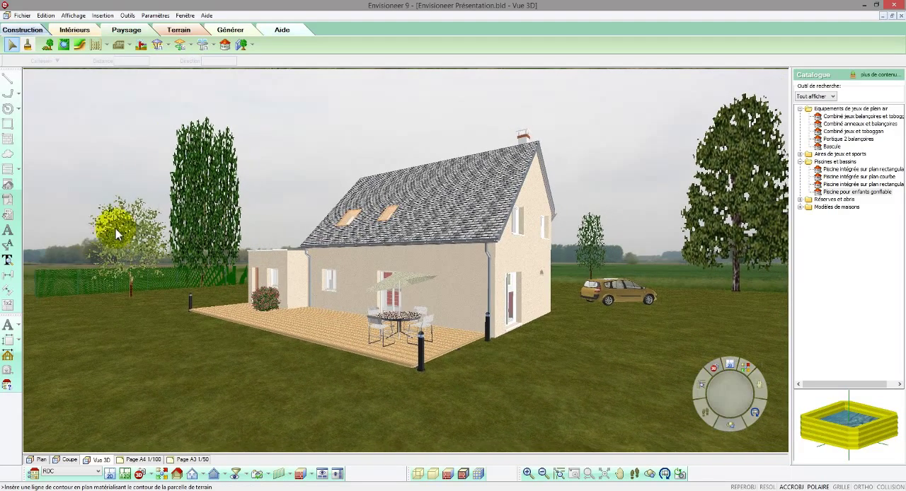
{"action": "left_click", "coordinate": [69, 285]}
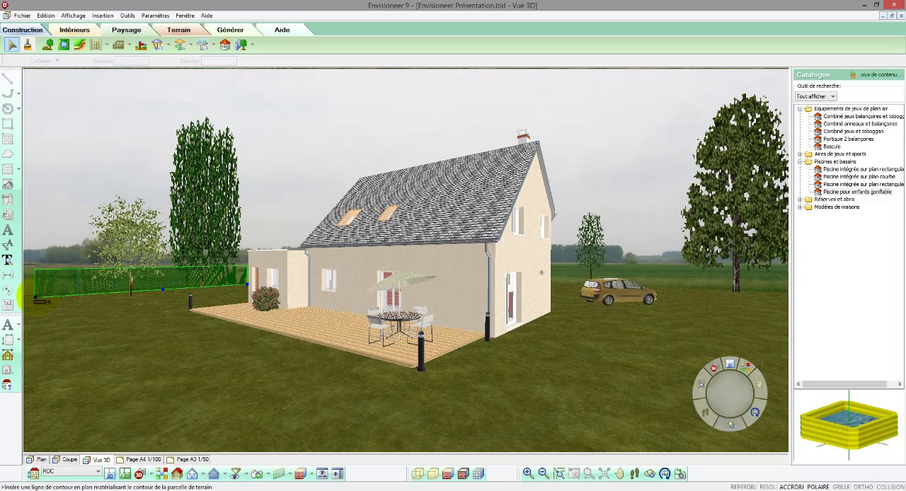
{"action": "left_click", "coordinate": [8, 290]}
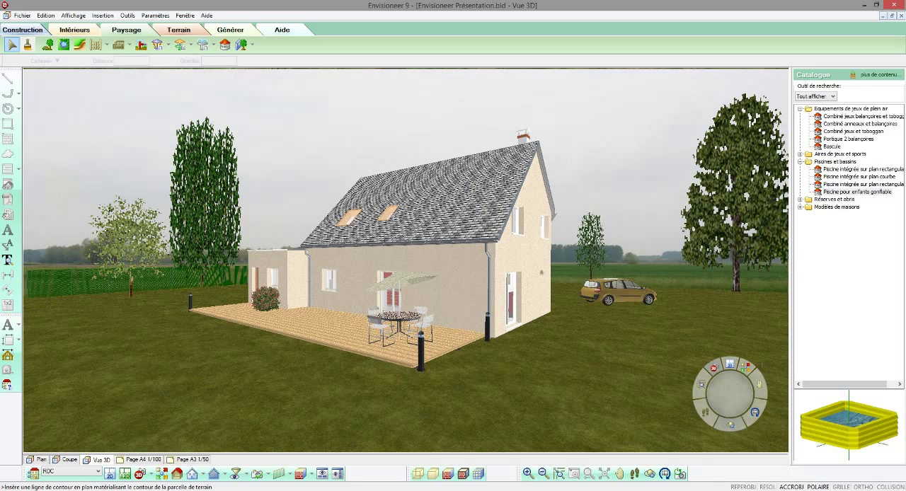
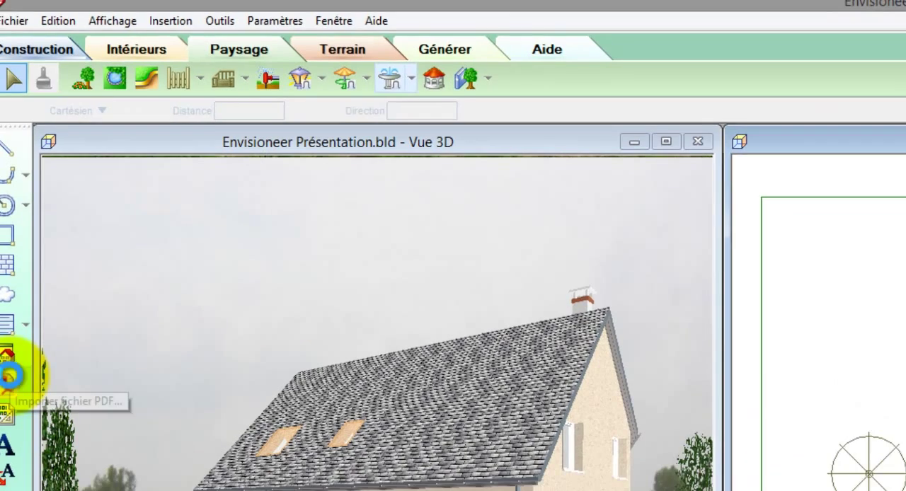
Step: Open planCadastralNormalise.pdf from the Envisioneer 9 Projets folder Projet Démo for PDF import into the plan
{"action": "left_click", "coordinate": [22, 393]}
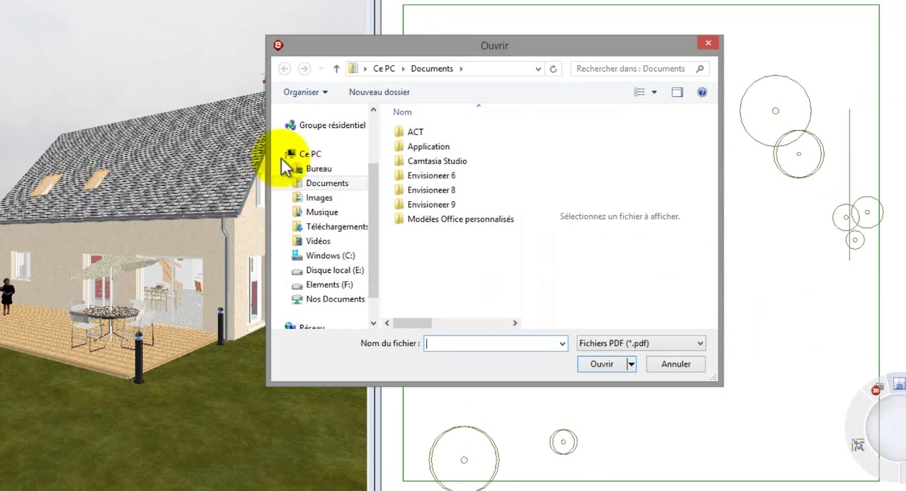
{"action": "left_click", "coordinate": [423, 205]}
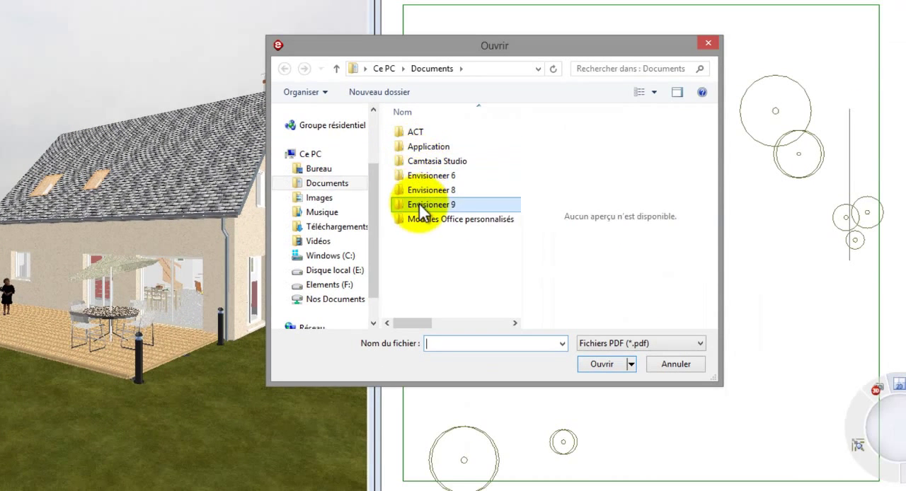
{"action": "double_click", "coordinate": [423, 204]}
{"action": "double_click", "coordinate": [417, 134]}
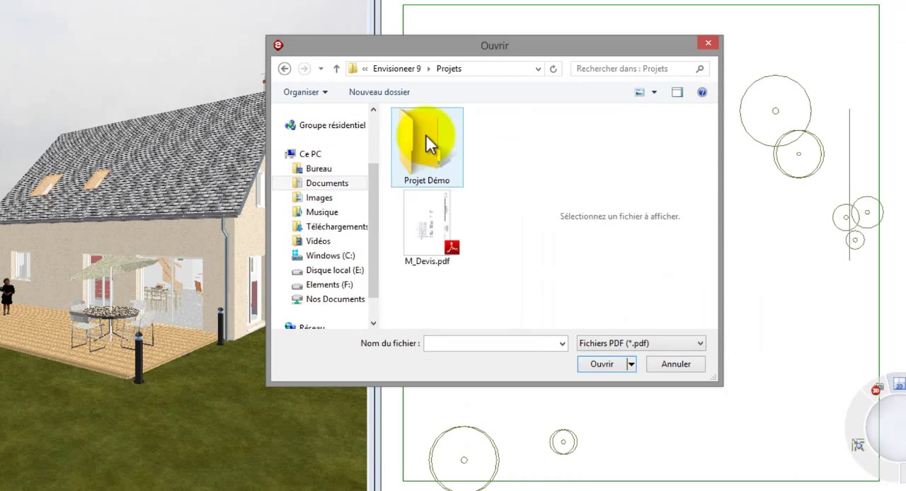
{"action": "double_click", "coordinate": [426, 142]}
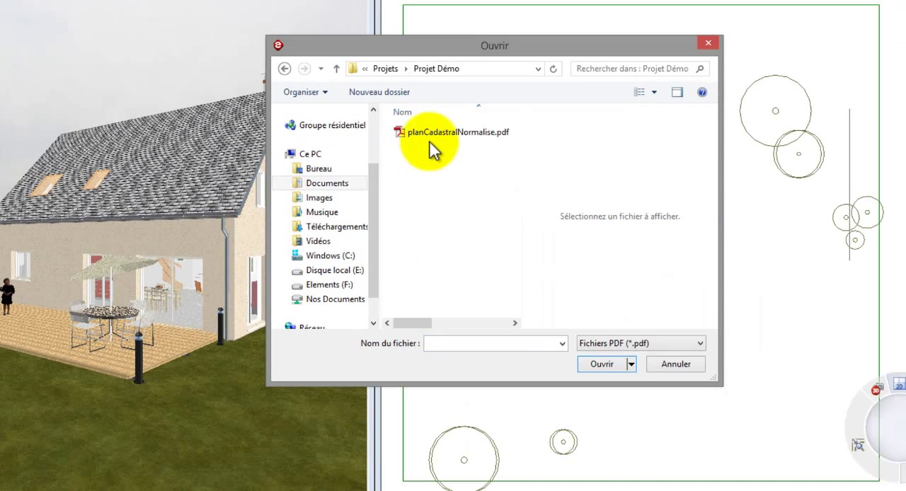
{"action": "left_click", "coordinate": [430, 141]}
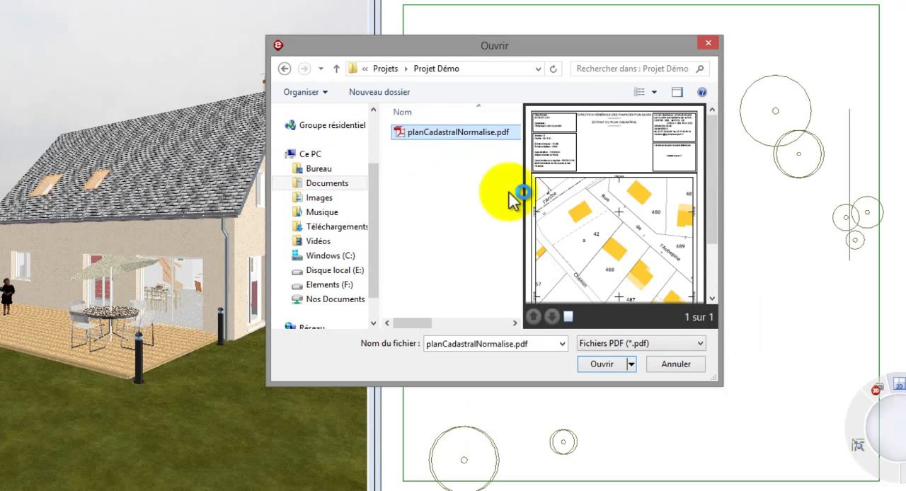
{"action": "left_click", "coordinate": [615, 364]}
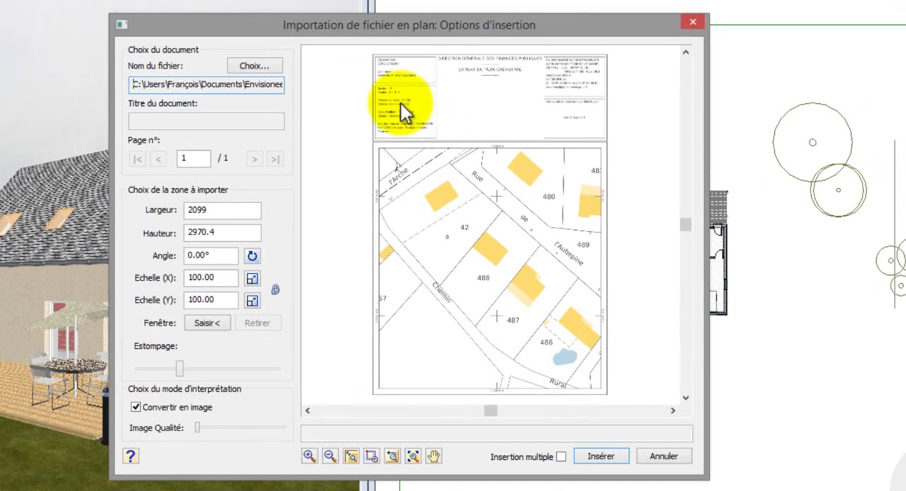
Step: Check the cadastral sheet's edition scale and set the import's X and Y scales to 500
{"action": "scroll", "coordinate": [393, 105], "scroll_direction": "up", "scroll_amount": 3}
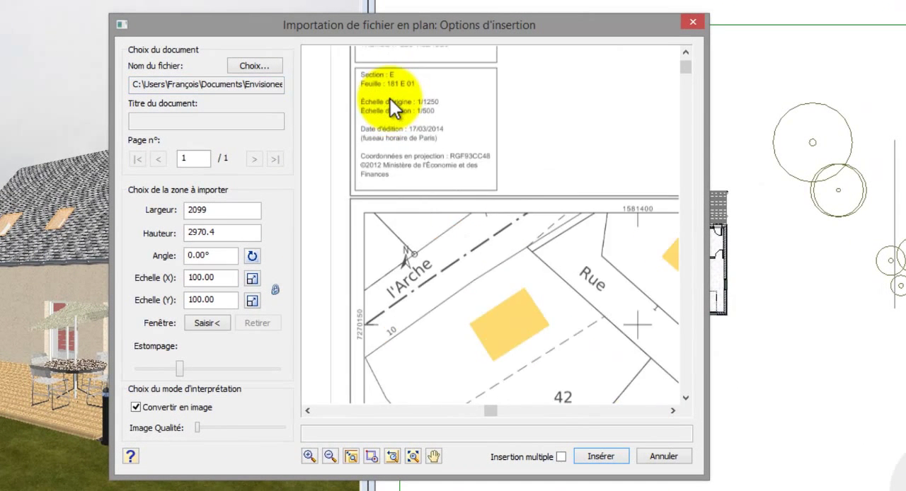
{"action": "scroll", "coordinate": [390, 99], "scroll_direction": "up", "scroll_amount": 2}
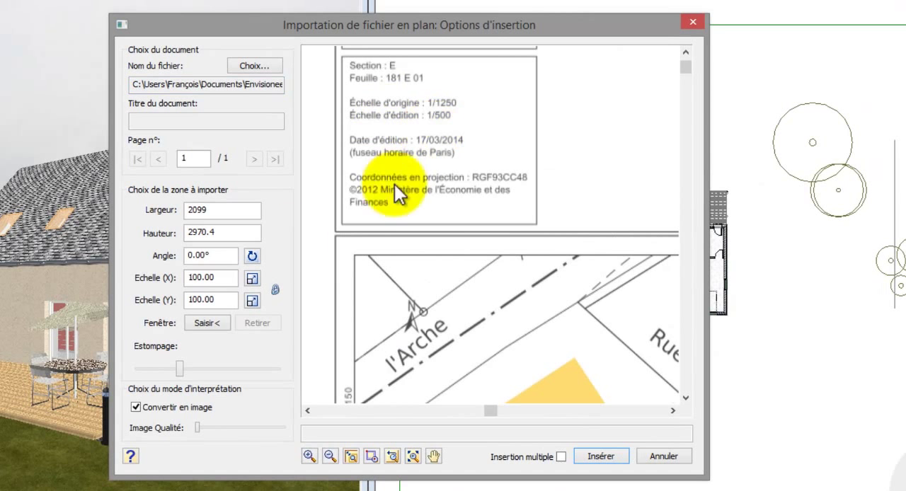
{"action": "left_click_drag", "start_coordinate": [220, 278], "coordinate": [165, 279]}
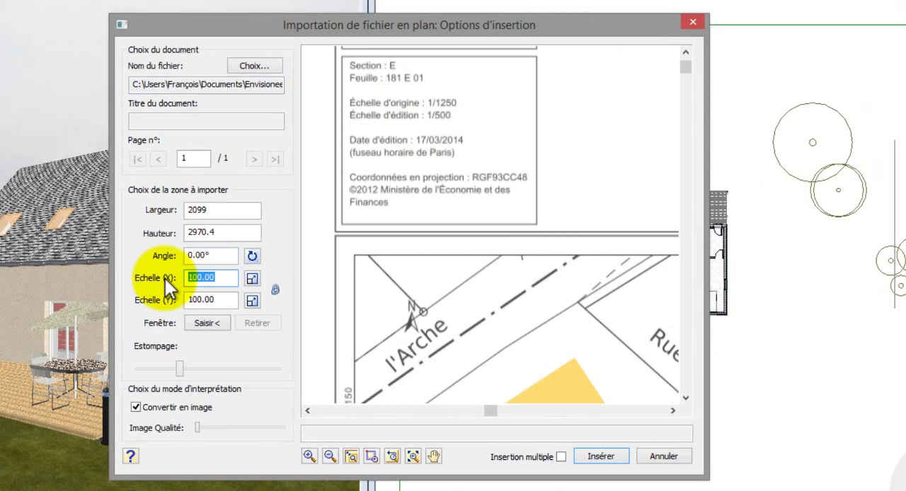
{"action": "type", "text": "500"}
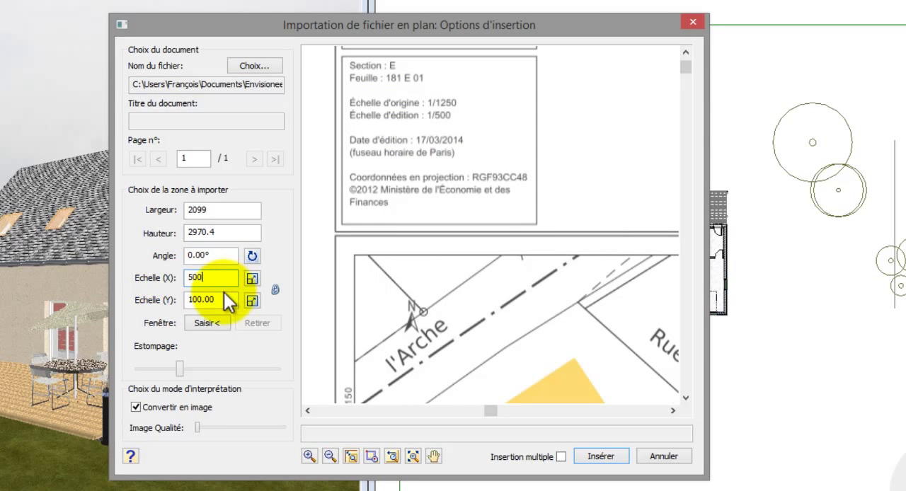
{"action": "left_click", "coordinate": [220, 300]}
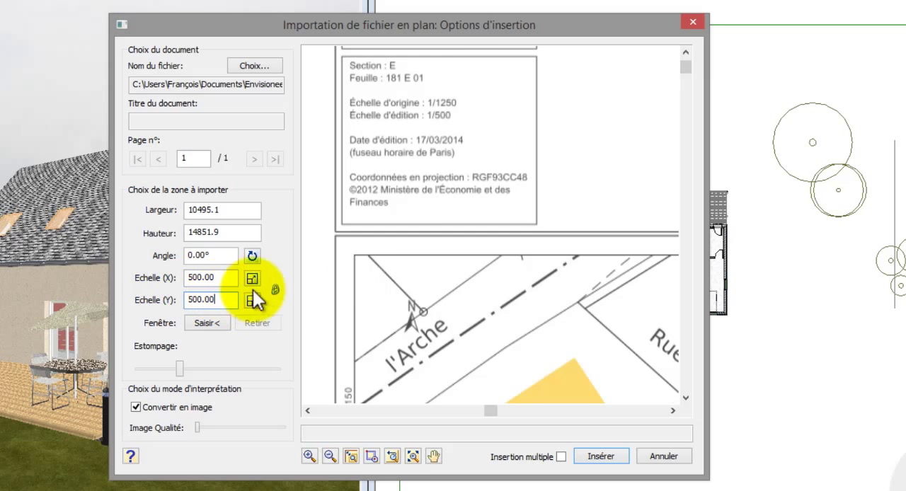
Step: Turn off conversion to an image for the imported sheet and reduce its fading to the minimum
{"action": "left_click", "coordinate": [412, 455]}
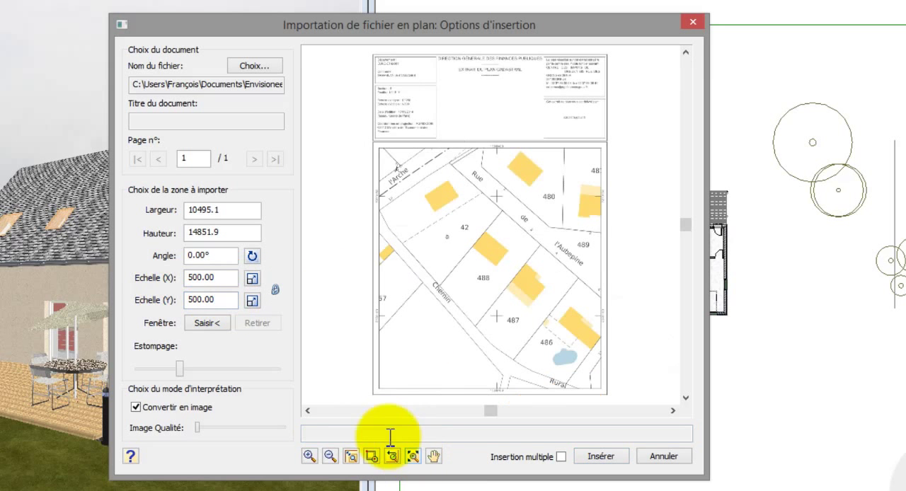
{"action": "left_click", "coordinate": [136, 408]}
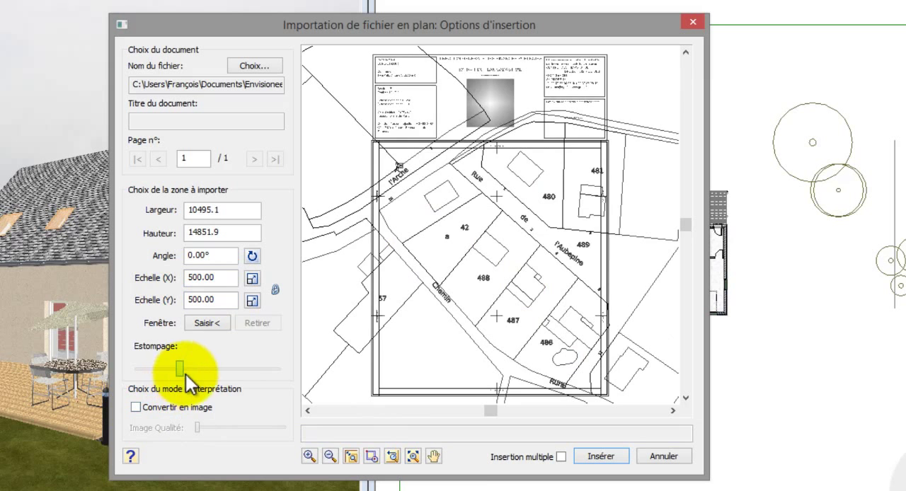
{"action": "left_click_drag", "start_coordinate": [186, 373], "coordinate": [138, 377]}
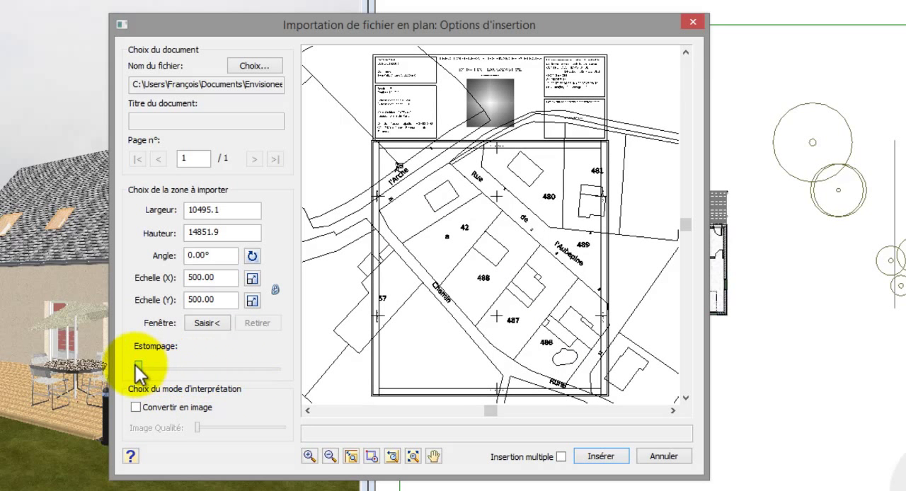
Step: Define a rectangular import window around parcel 42 and insert that area over the house in the plan view
{"action": "left_click", "coordinate": [216, 323]}
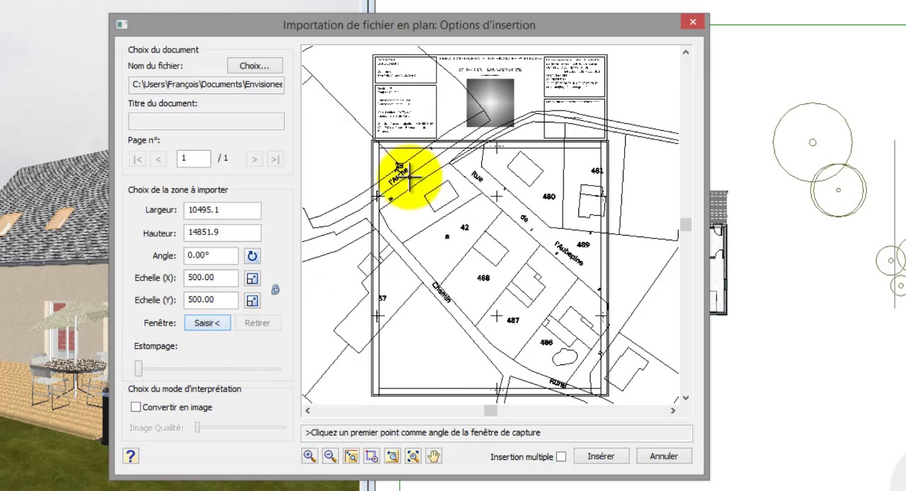
{"action": "left_click", "coordinate": [525, 303]}
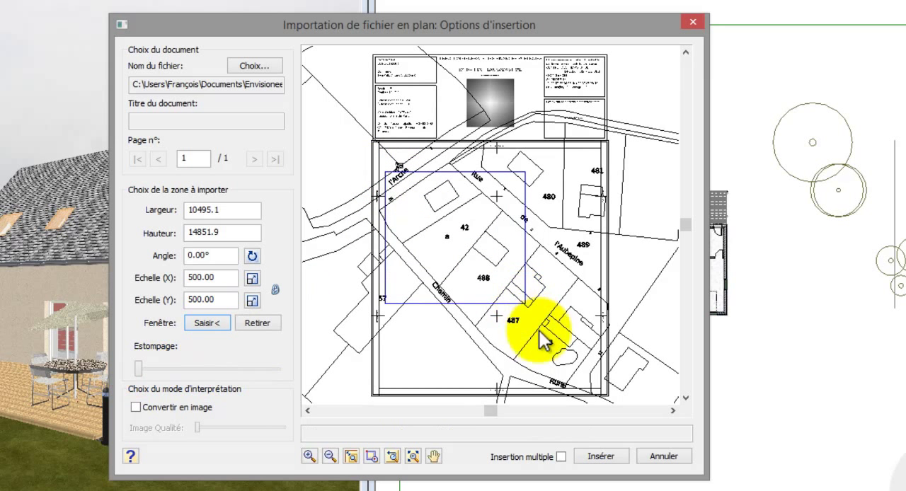
{"action": "left_click", "coordinate": [599, 456]}
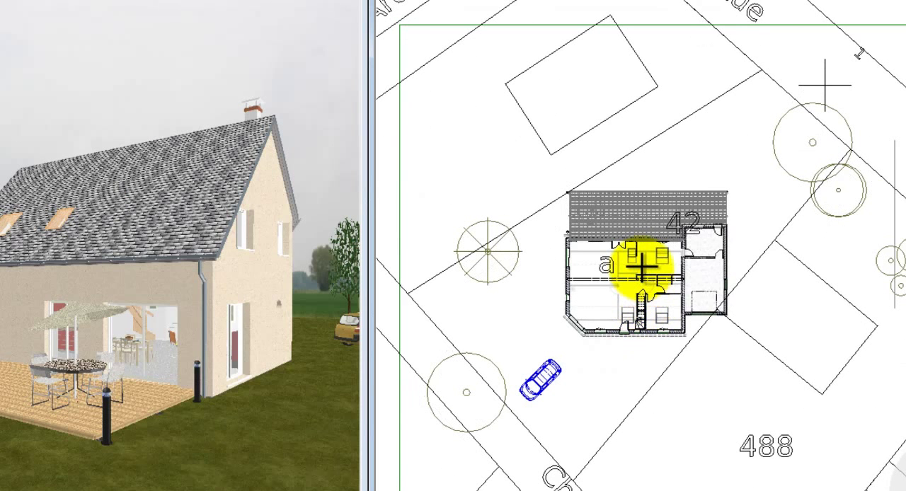
{"action": "left_click", "coordinate": [676, 308]}
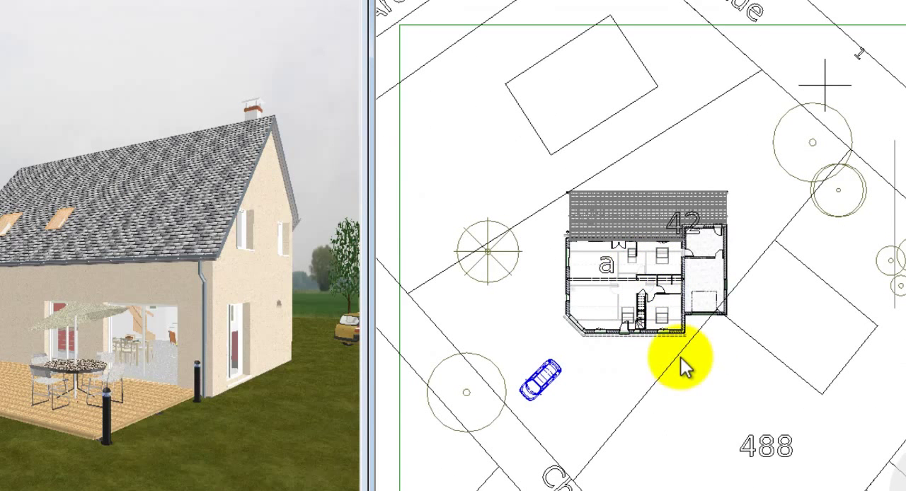
Step: Rotate and move the imported cadastral drawing so the Chemin runs horizontally below the house and parcel 42 surrounds it
{"action": "right_click", "coordinate": [715, 191]}
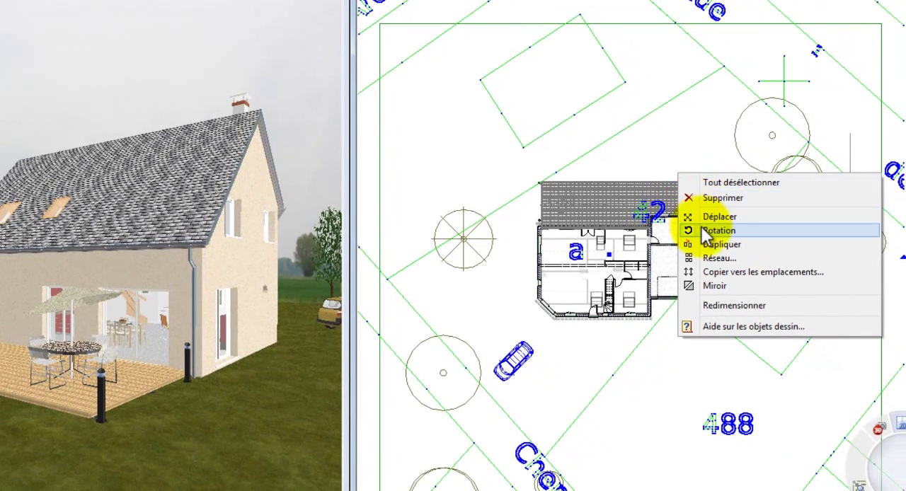
{"action": "left_click", "coordinate": [708, 230]}
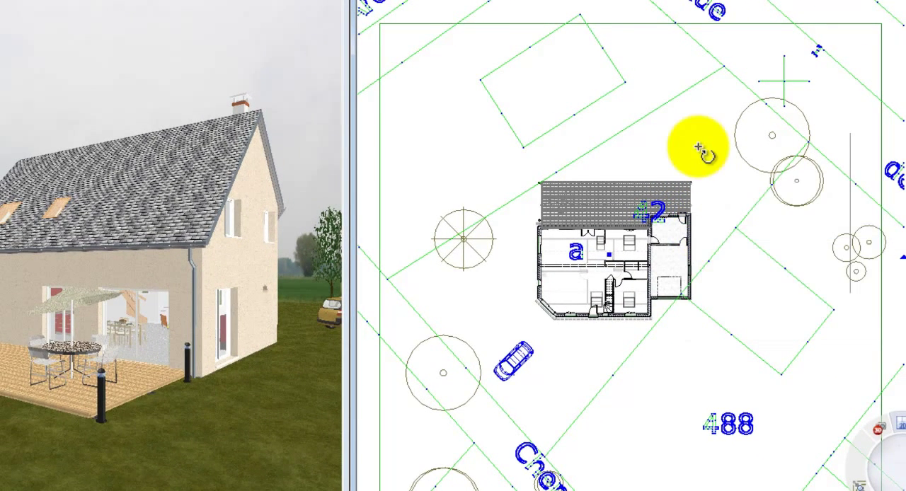
{"action": "left_click", "coordinate": [698, 147]}
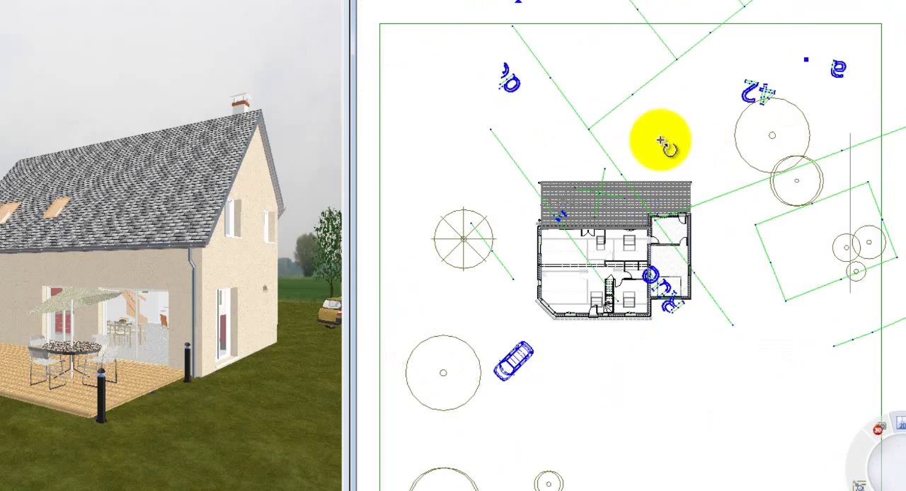
{"action": "left_click", "coordinate": [703, 140]}
{"action": "left_click_drag", "start_coordinate": [712, 290], "coordinate": [623, 177]}
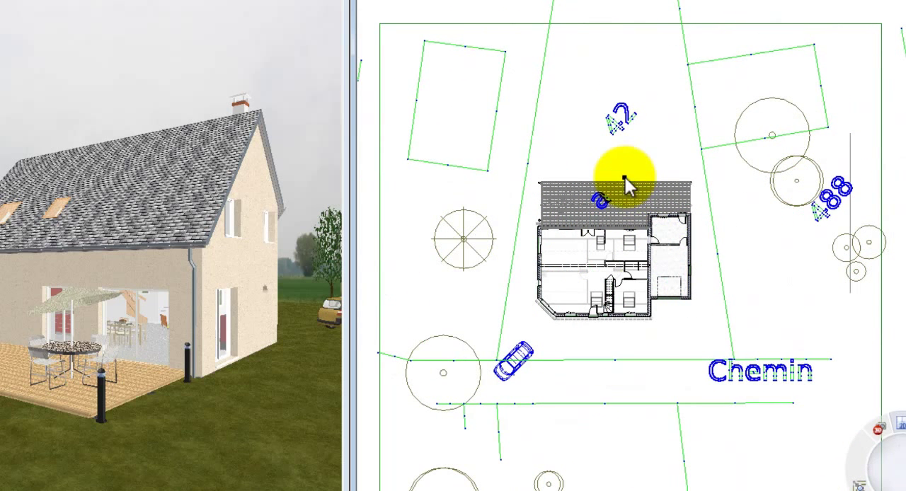
Step: Trace the terrain's parcel limits through the four corners of parcel 42 and finish the outline
{"action": "scroll", "coordinate": [587, 419], "scroll_direction": "down", "scroll_amount": 3}
{"action": "scroll", "coordinate": [634, 201], "scroll_direction": "up", "scroll_amount": 1}
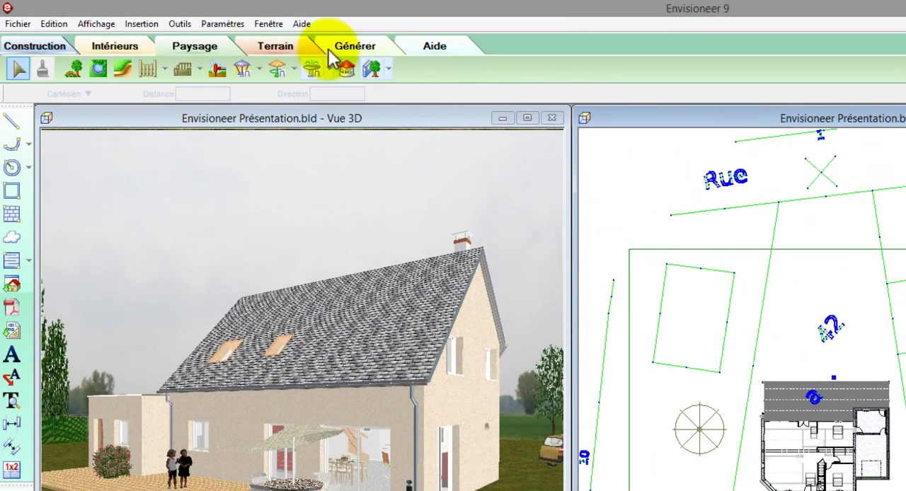
{"action": "left_click", "coordinate": [276, 45]}
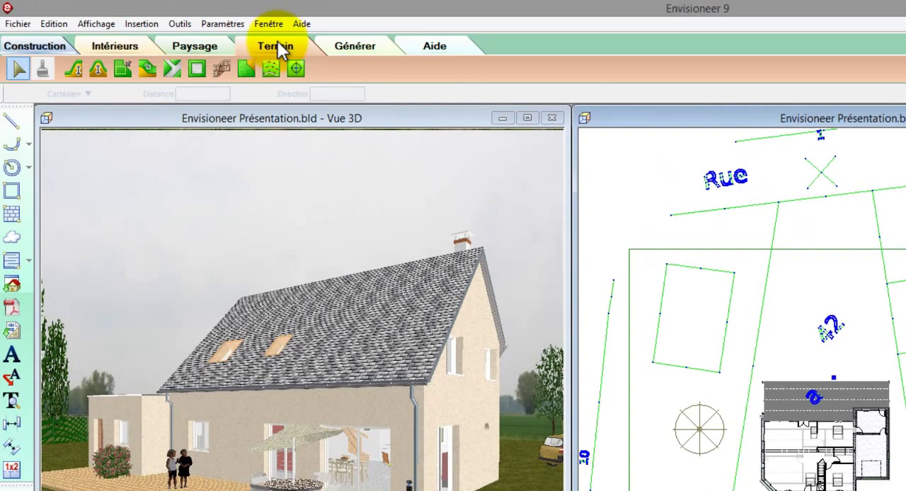
{"action": "left_click", "coordinate": [245, 69]}
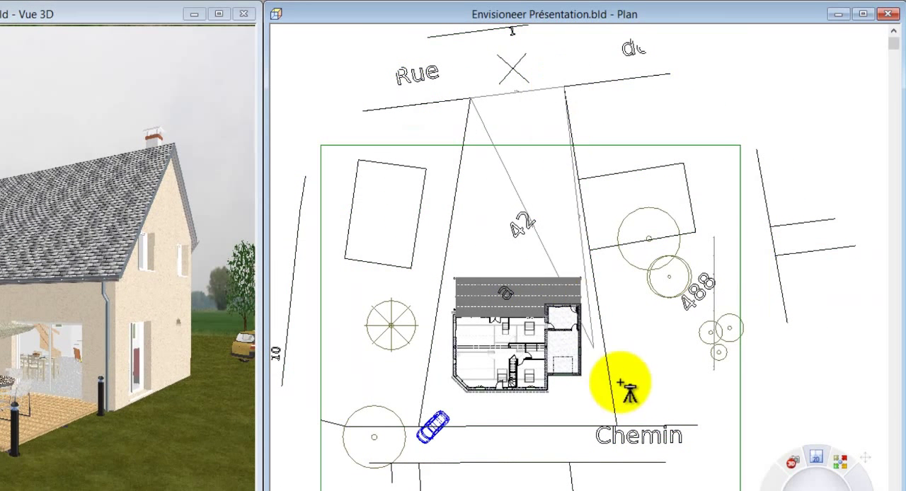
{"action": "left_click", "coordinate": [608, 427]}
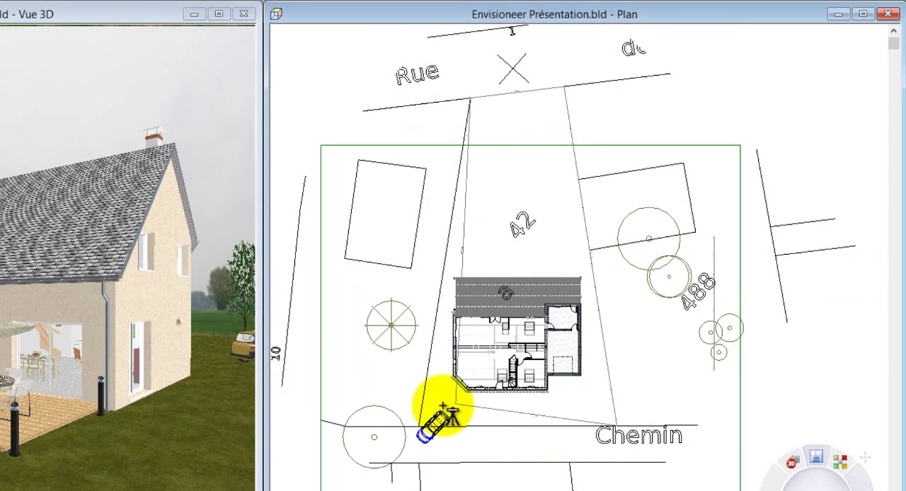
{"action": "right_click", "coordinate": [417, 430]}
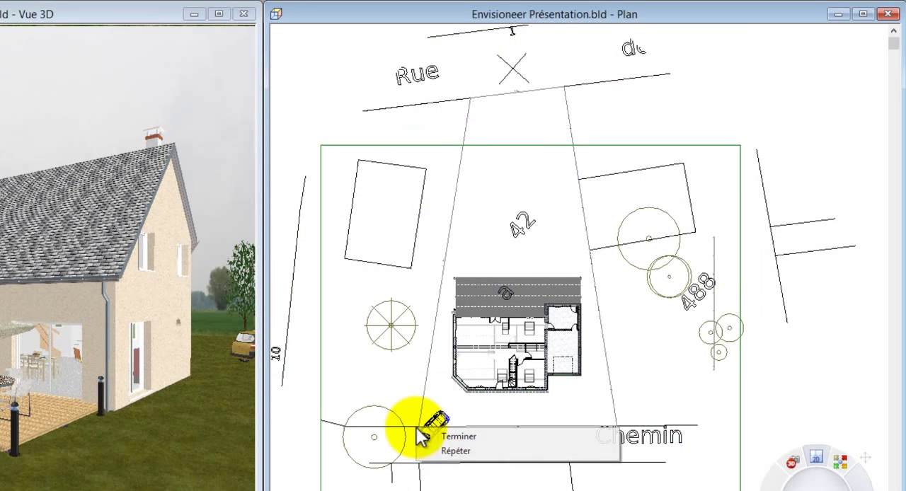
{"action": "left_click", "coordinate": [434, 430]}
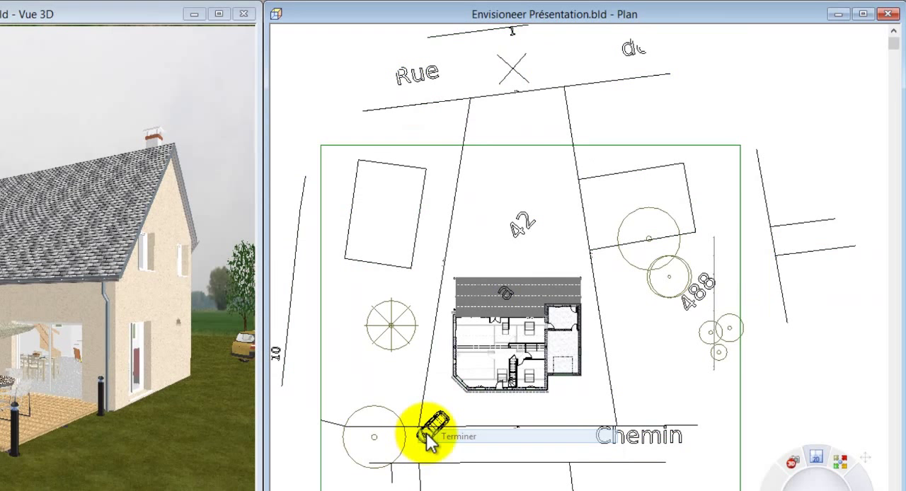
Step: Delete the imported cadastral drawing, keeping only the traced parcel limits around the house
{"action": "key", "text": "ctrl+a"}
{"action": "right_click", "coordinate": [410, 276]}
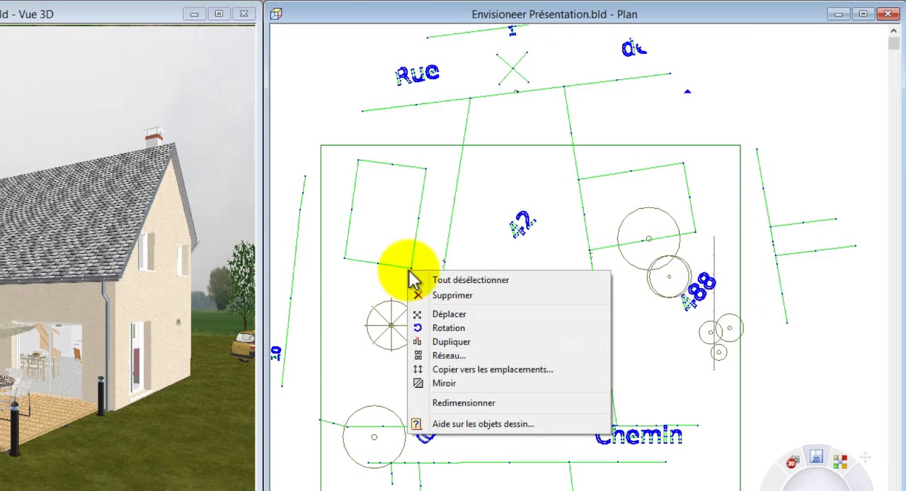
{"action": "left_click", "coordinate": [450, 297]}
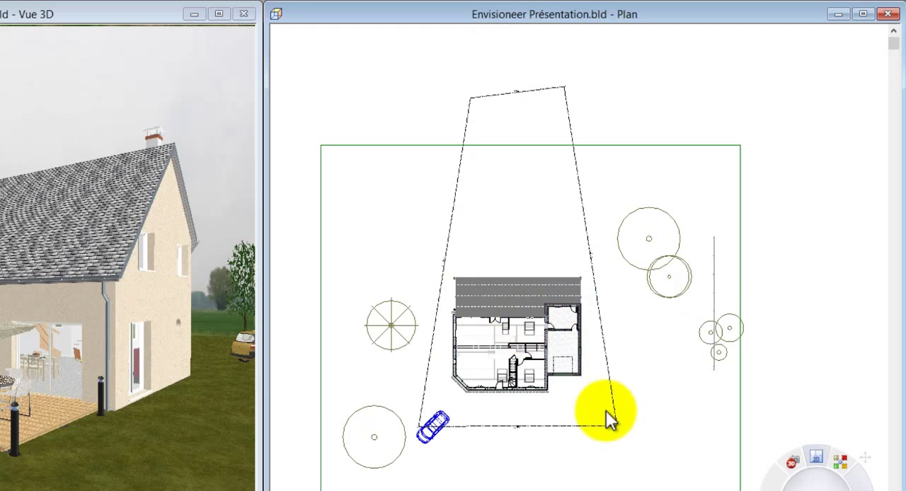
Step: Set a setback distance of 4 m on the parcel side in front of the house, along the former Chemin
{"action": "double_click", "coordinate": [582, 426]}
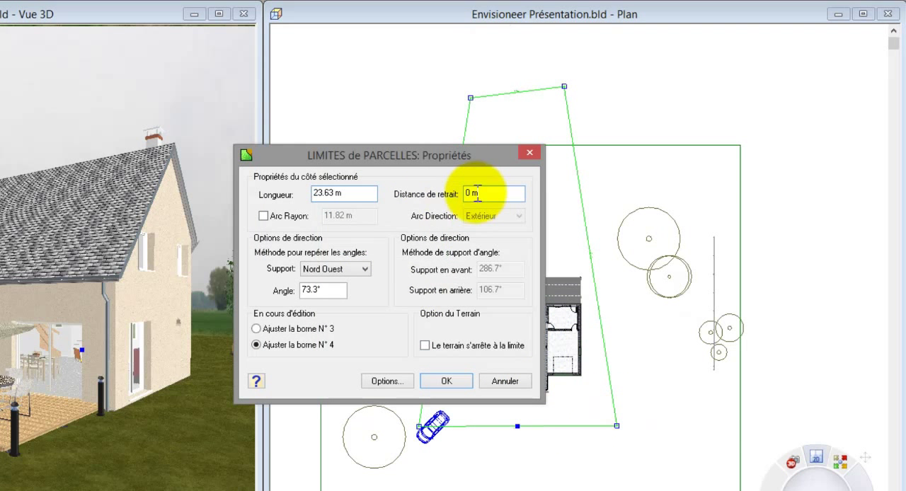
{"action": "left_click_drag", "start_coordinate": [485, 194], "coordinate": [445, 196]}
{"action": "type", "text": "4"}
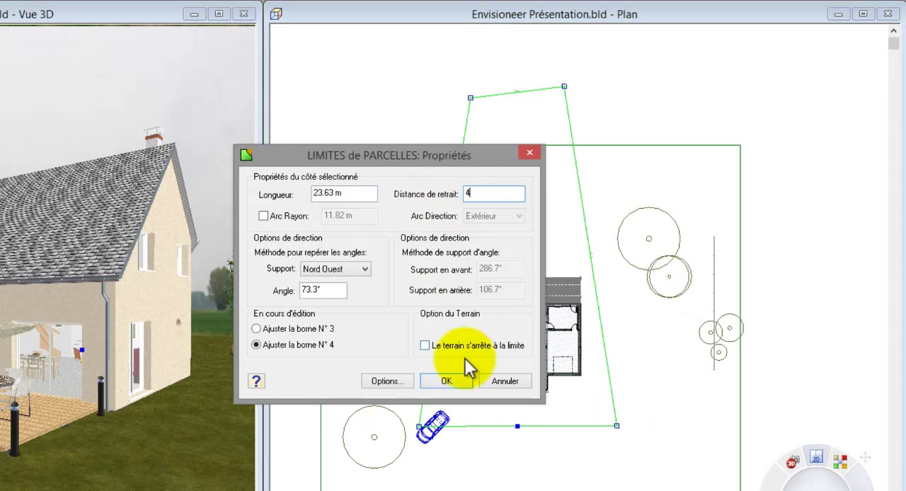
{"action": "left_click", "coordinate": [447, 381]}
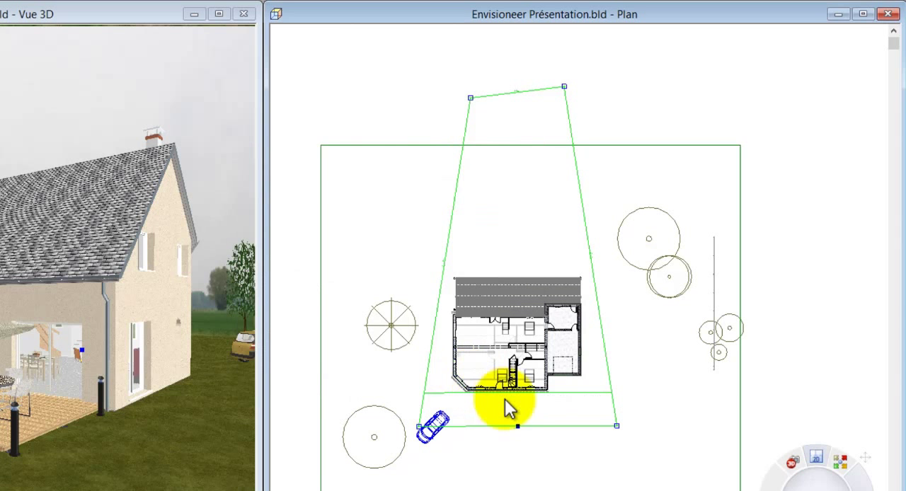
{"action": "scroll", "coordinate": [513, 414], "scroll_direction": "up", "scroll_amount": 5}
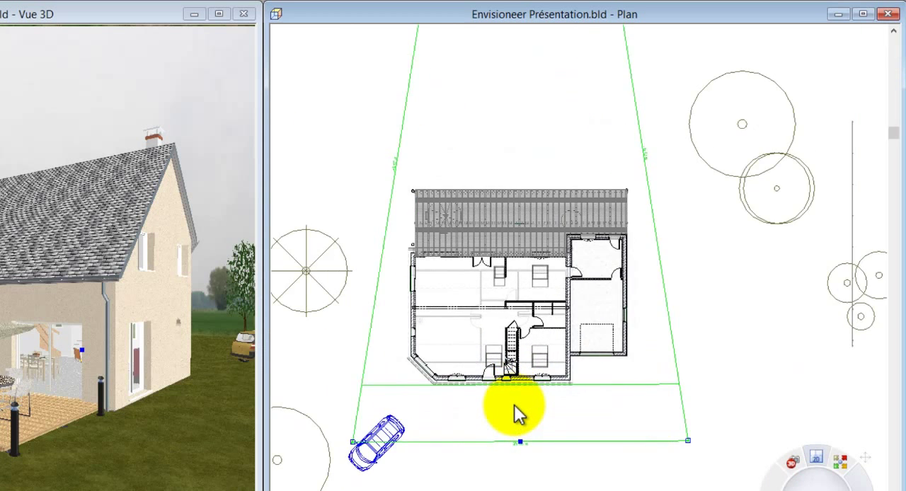
{"action": "scroll", "coordinate": [529, 471], "scroll_direction": "down", "scroll_amount": 5}
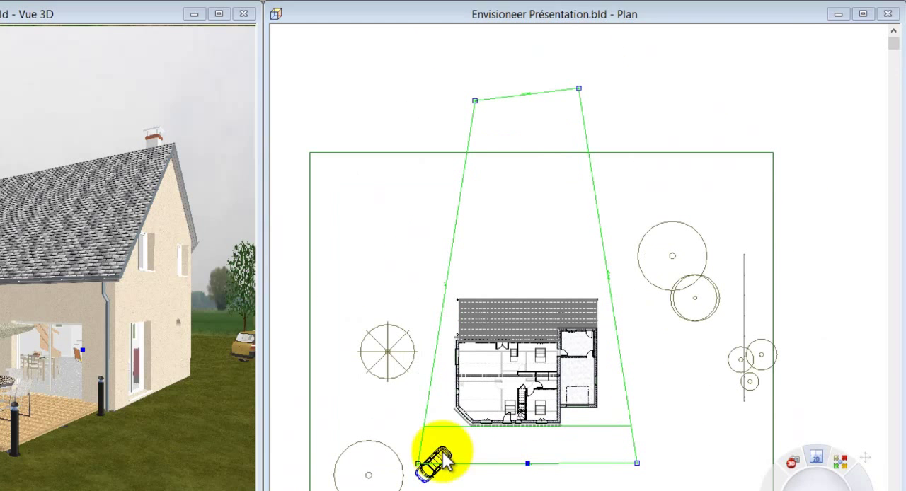
Step: Move the car from the parcel's front corner to the area in front of the garage
{"action": "left_click", "coordinate": [437, 469]}
{"action": "left_click_drag", "start_coordinate": [437, 464], "coordinate": [584, 436]}
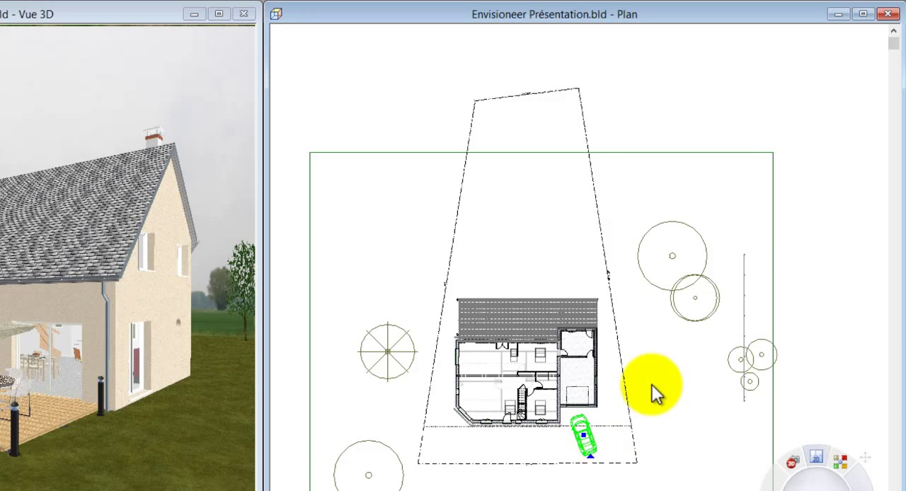
Step: Make the terrain stop at the parcel limits by enabling "Le terrain s'arrête à la limite" in the limits' properties
{"action": "left_click", "coordinate": [601, 228]}
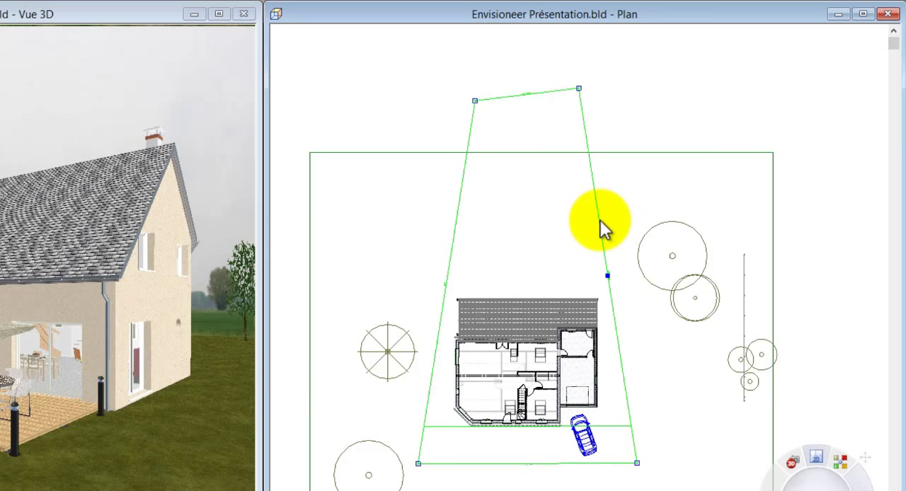
{"action": "right_click", "coordinate": [601, 227]}
{"action": "left_click", "coordinate": [629, 263]}
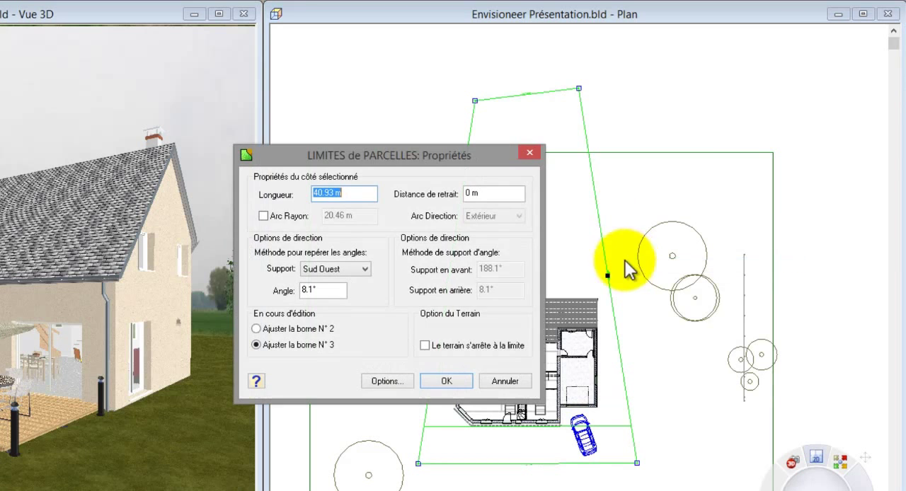
{"action": "left_click", "coordinate": [425, 346]}
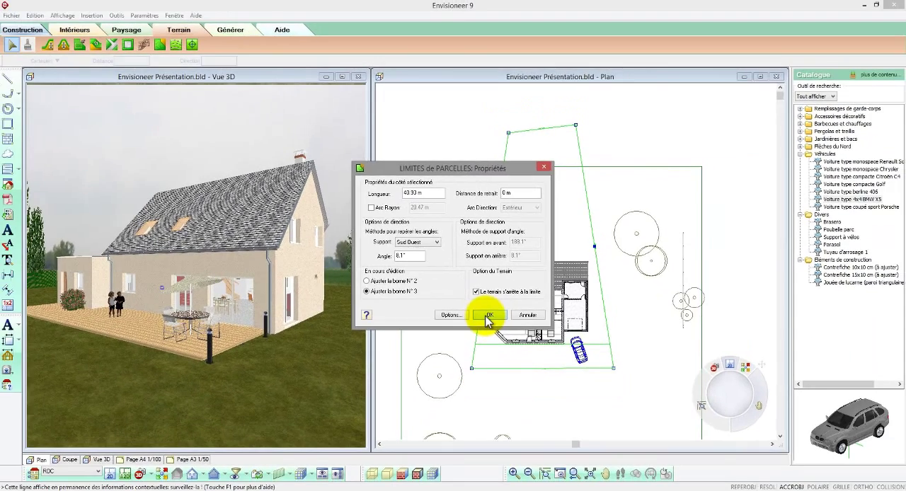
{"action": "left_click", "coordinate": [489, 316]}
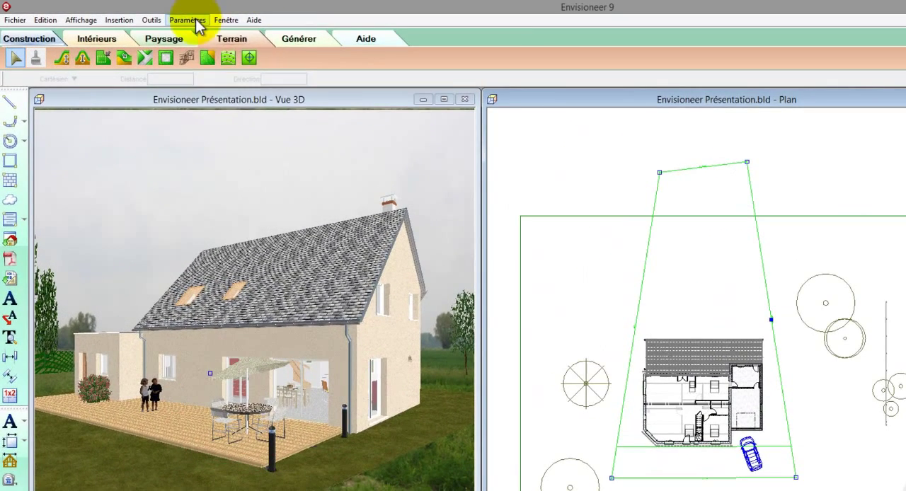
Step: Set the terrain's total length (Longueur totale) to 80 m in the software's terrain settings
{"action": "left_click", "coordinate": [175, 18]}
{"action": "left_click", "coordinate": [210, 47]}
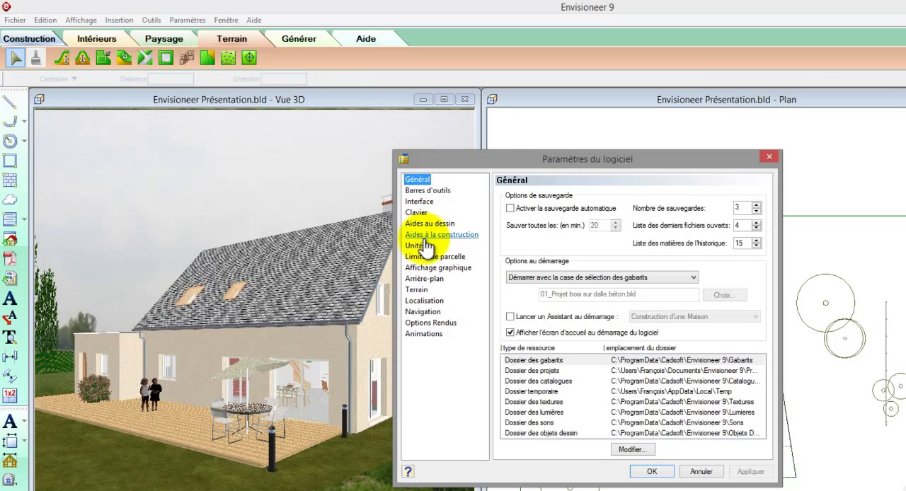
{"action": "left_click", "coordinate": [418, 289]}
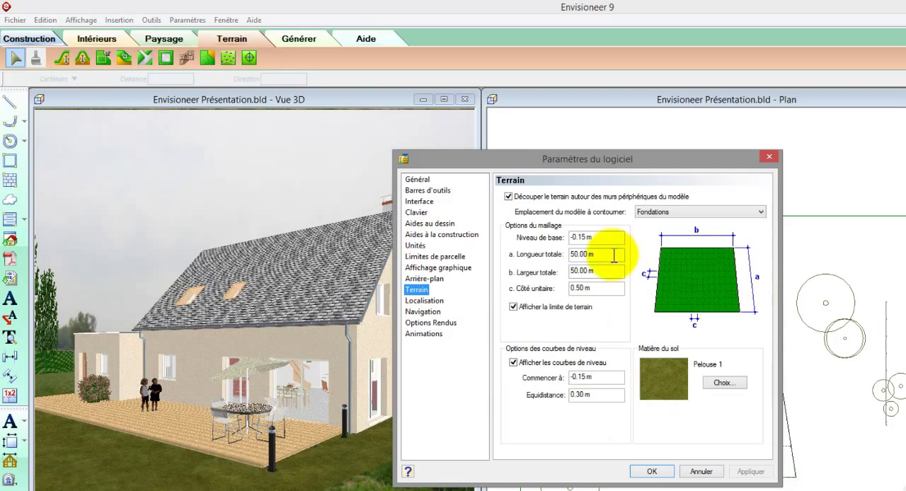
{"action": "left_click_drag", "start_coordinate": [613, 254], "coordinate": [551, 255]}
{"action": "type", "text": "8"}
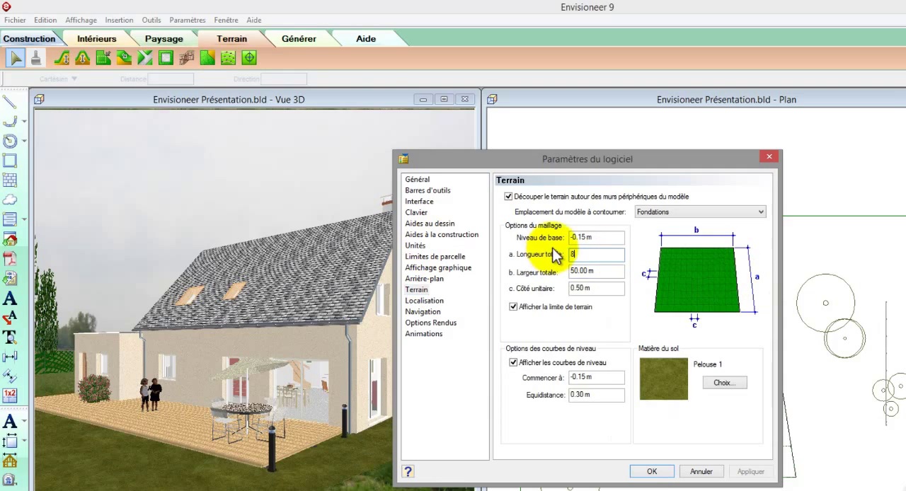
{"action": "type", "text": "0"}
{"action": "left_click", "coordinate": [650, 471]}
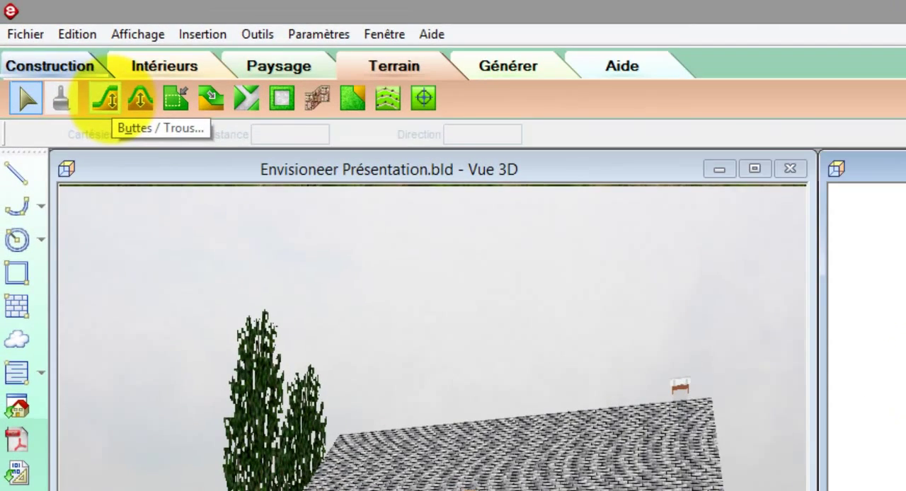
Step: Place a mound 0.50 m high with a slightly more spread-out profile on the terrain behind the house
{"action": "left_click", "coordinate": [106, 97]}
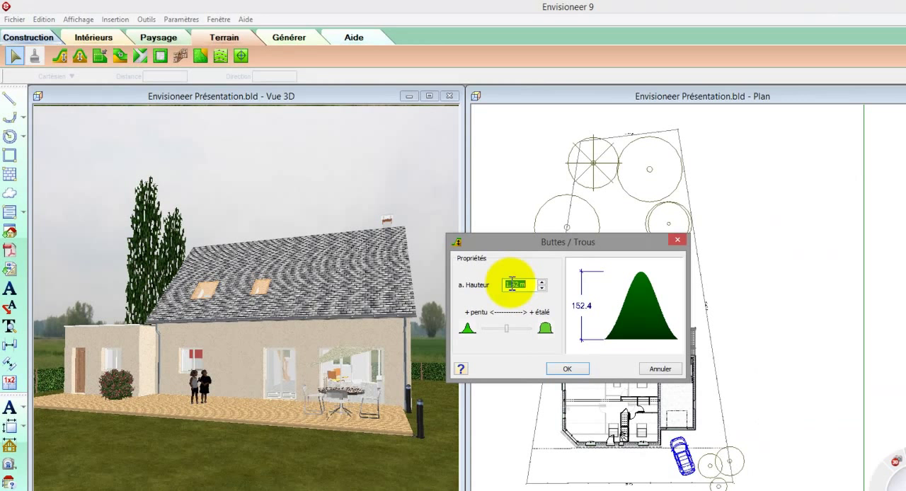
{"action": "type", "text": "0.5"}
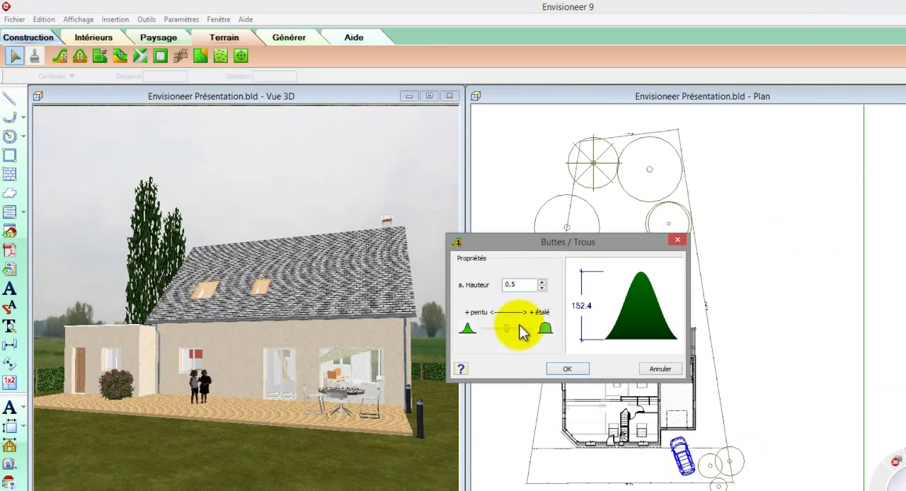
{"action": "left_click_drag", "start_coordinate": [506, 329], "coordinate": [514, 337]}
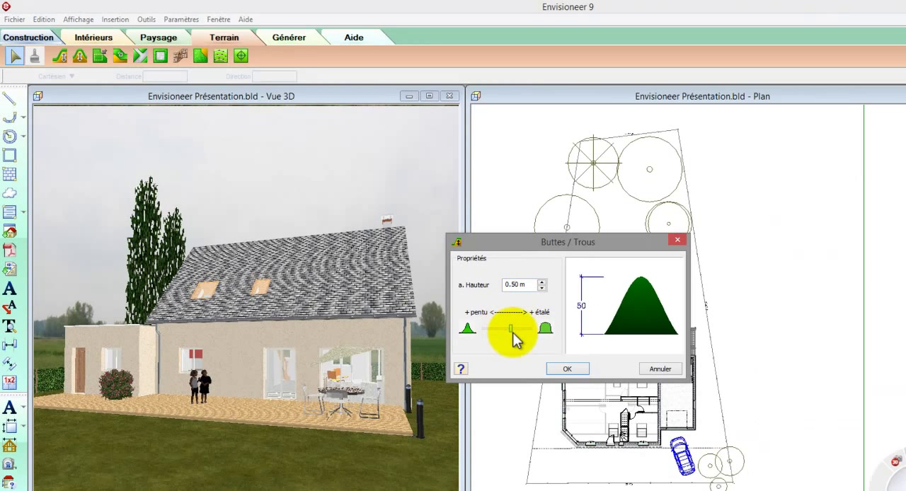
{"action": "left_click", "coordinate": [567, 369]}
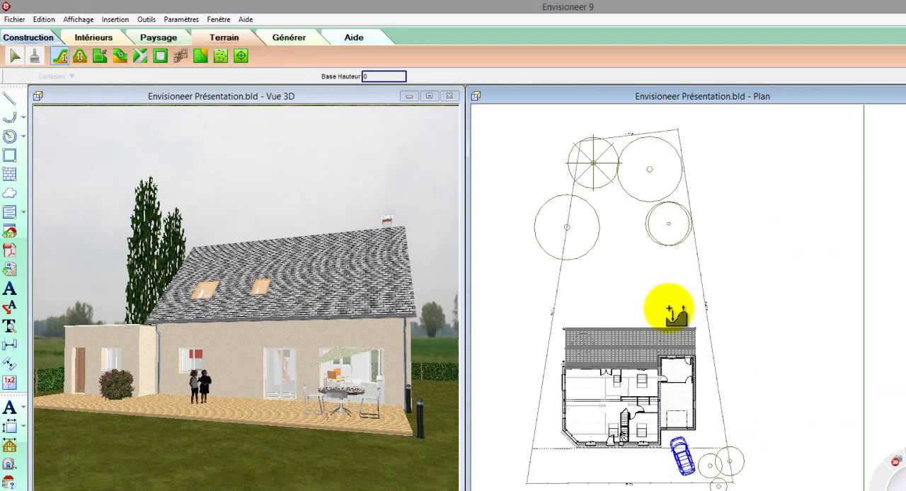
{"action": "left_click", "coordinate": [610, 298]}
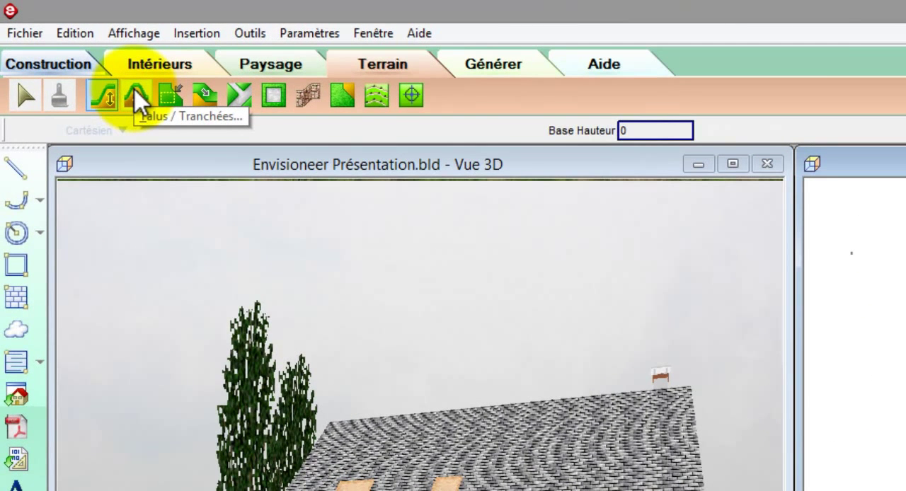
Step: Create a trench with a height of -0.40 m and the most spread-out profile behind the house
{"action": "left_click", "coordinate": [139, 100]}
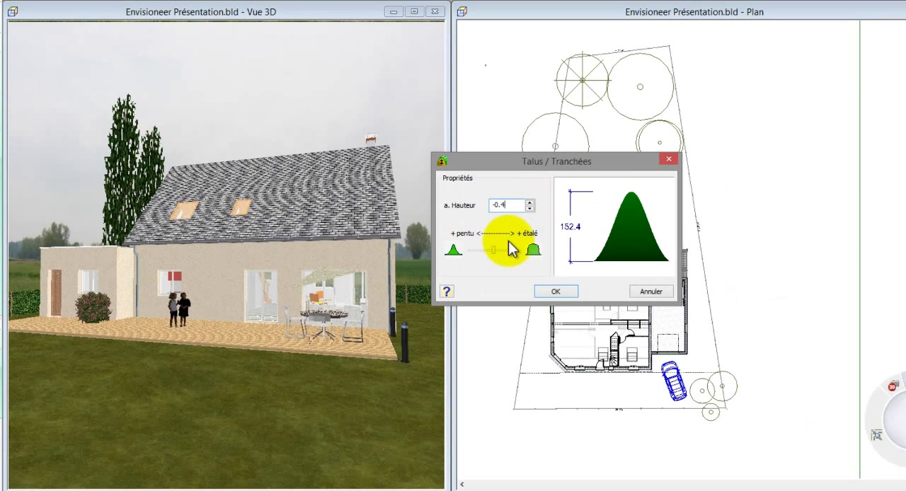
{"action": "left_click_drag", "start_coordinate": [495, 250], "coordinate": [530, 247]}
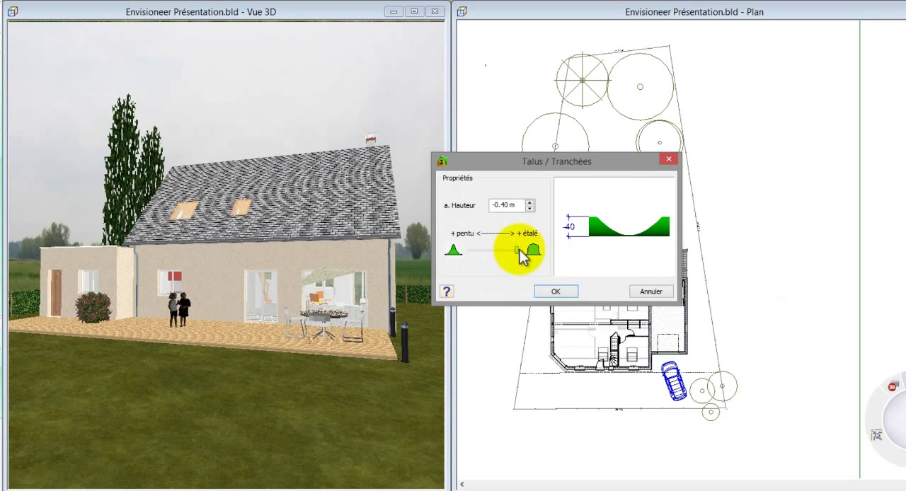
{"action": "left_click", "coordinate": [556, 291]}
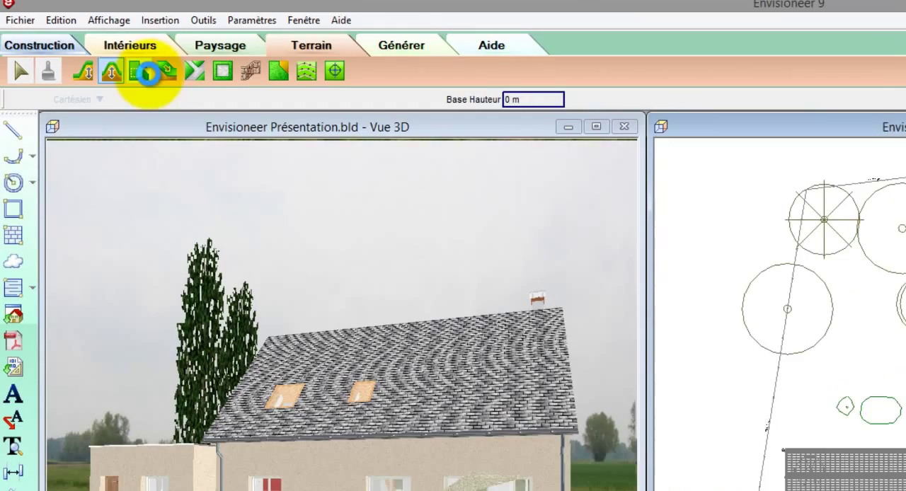
Step: Create a platform 0.50 m high with a more spread-out edge, outlining a five-sided area between the trees behind the house
{"action": "left_click", "coordinate": [172, 93]}
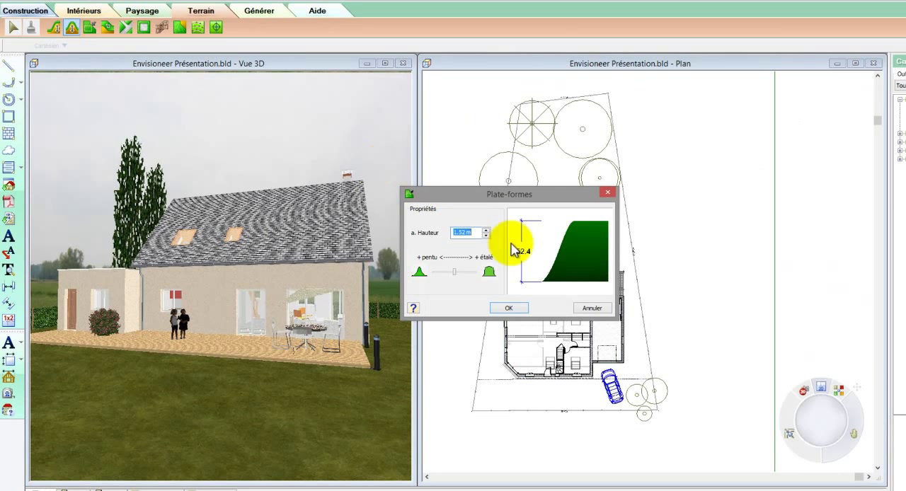
{"action": "type", "text": "0.5"}
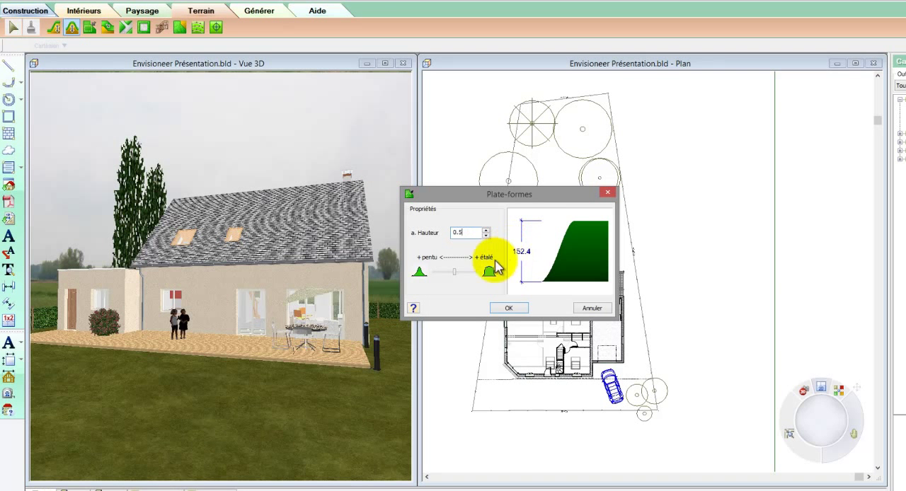
{"action": "left_click", "coordinate": [459, 270]}
{"action": "left_click_drag", "start_coordinate": [460, 276], "coordinate": [472, 283]}
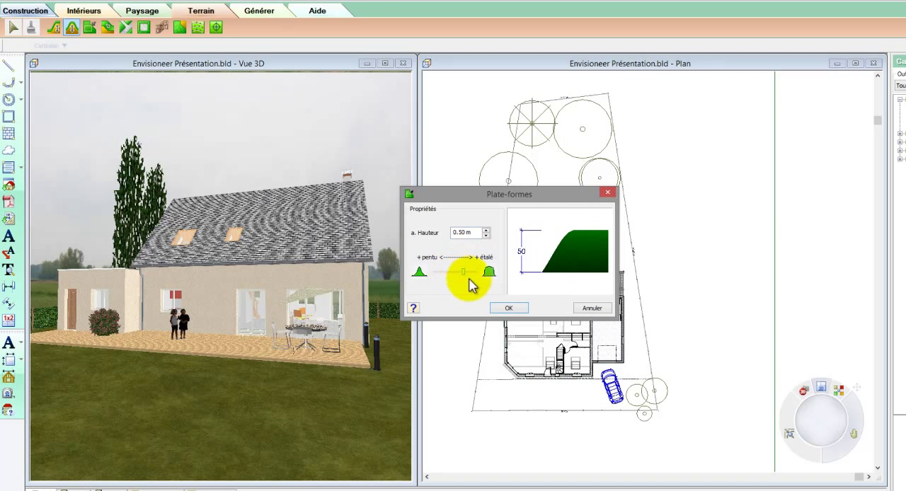
{"action": "left_click", "coordinate": [504, 307]}
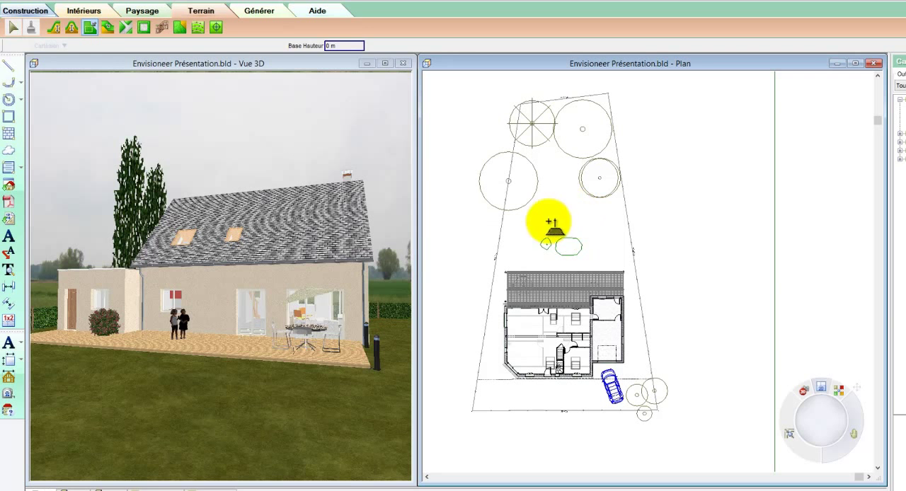
{"action": "left_click", "coordinate": [549, 217]}
{"action": "left_click", "coordinate": [602, 218]}
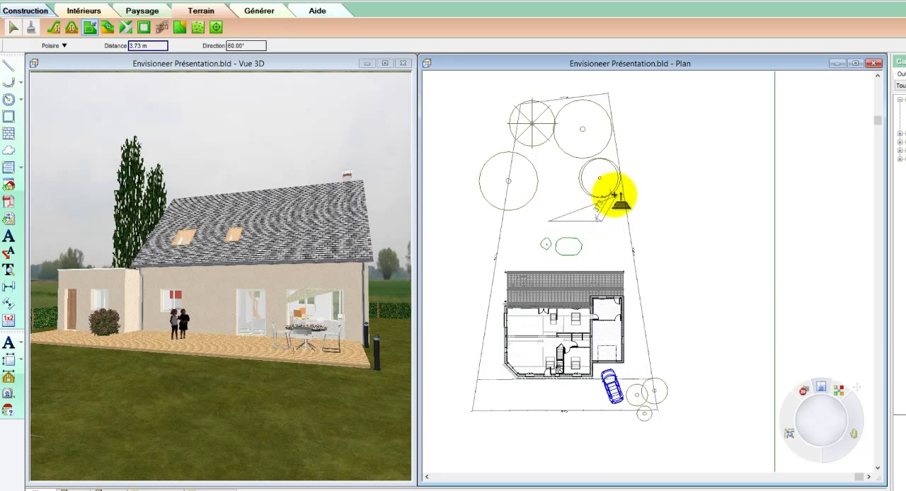
{"action": "left_click", "coordinate": [601, 160]}
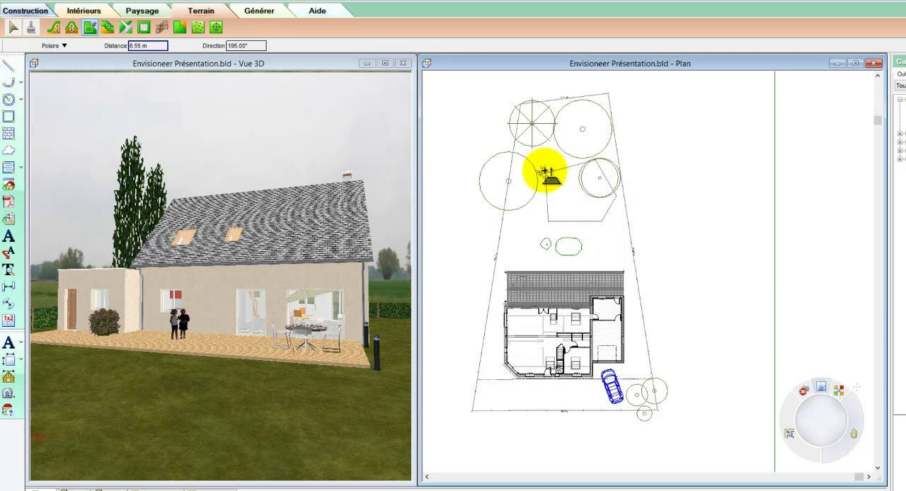
{"action": "right_click", "coordinate": [545, 172]}
{"action": "left_click", "coordinate": [554, 177]}
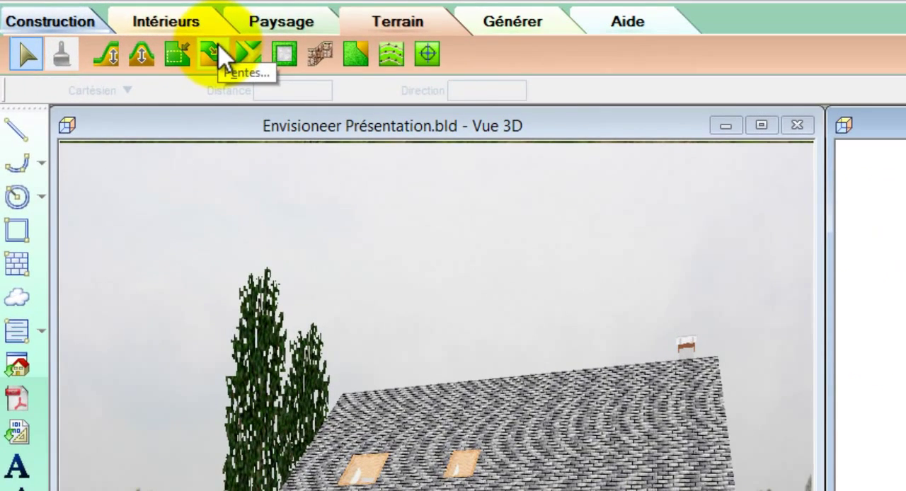
Step: Create a slope with a height of -0.3 m along the house's gable wall opposite the garage, running from rear to front
{"action": "left_click", "coordinate": [218, 49]}
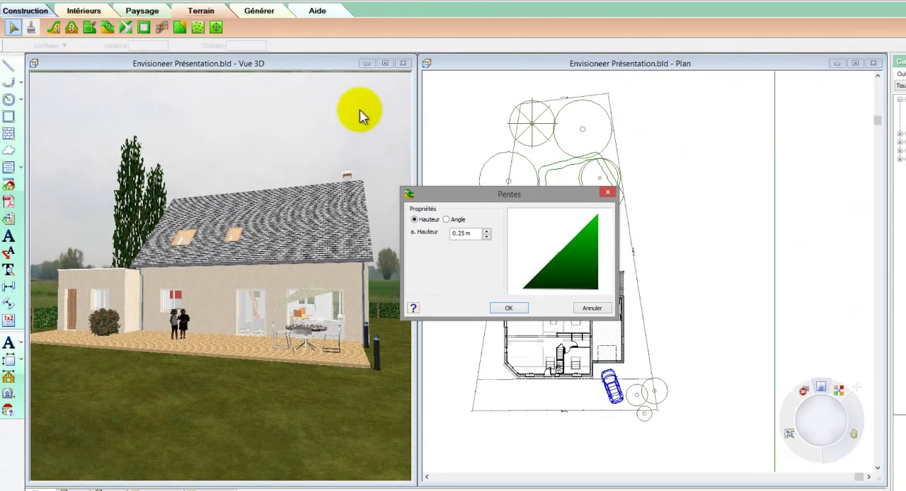
{"action": "left_click_drag", "start_coordinate": [469, 235], "coordinate": [435, 236]}
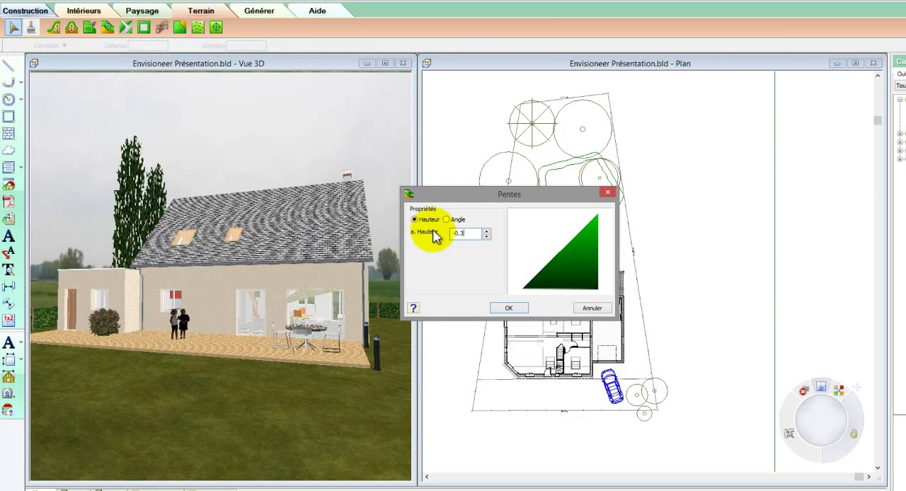
{"action": "left_click", "coordinate": [510, 309]}
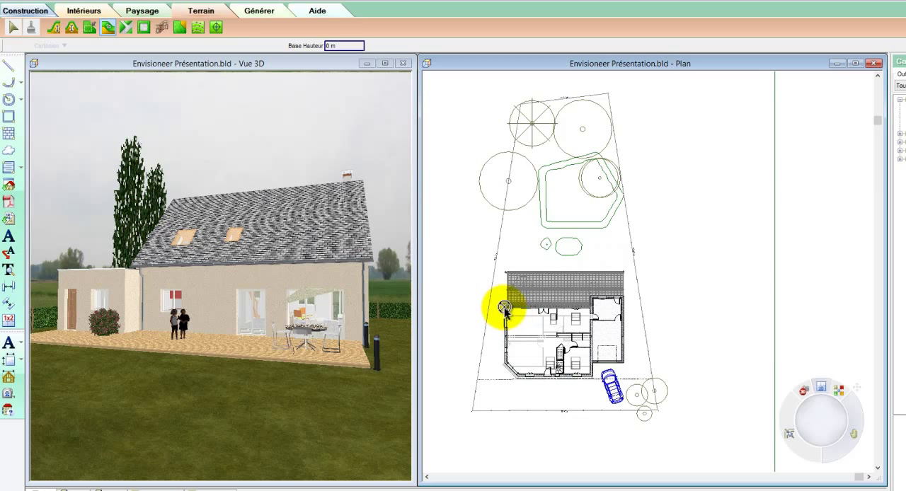
{"action": "left_click", "coordinate": [504, 308]}
{"action": "left_click", "coordinate": [506, 366]}
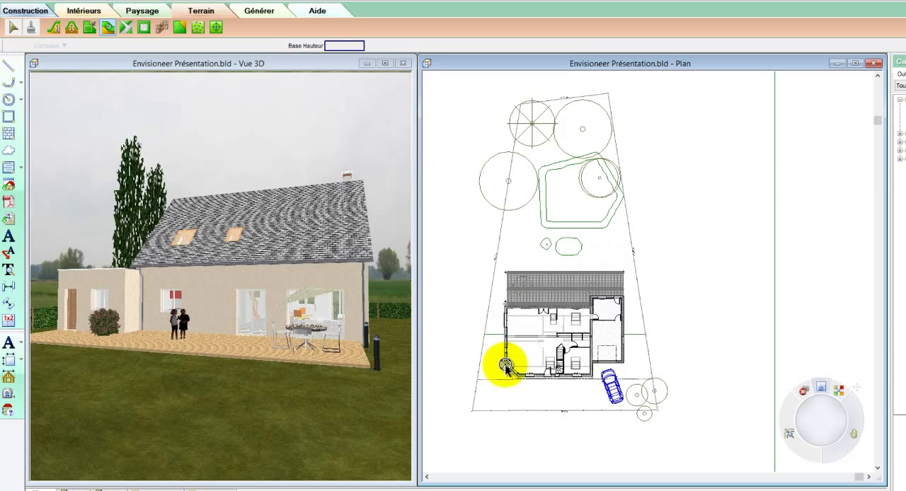
{"action": "right_click", "coordinate": [506, 366]}
{"action": "left_click", "coordinate": [515, 372]}
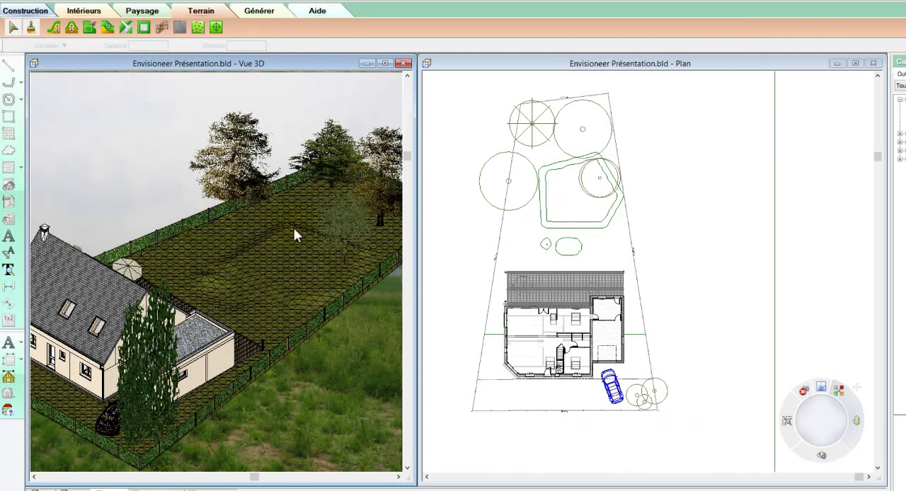
Step: Shift the tree near the platform's outer edge slightly inward, onto the platform and towards the house
{"action": "left_click", "coordinate": [349, 235]}
{"action": "left_click_drag", "start_coordinate": [344, 228], "coordinate": [333, 268]}
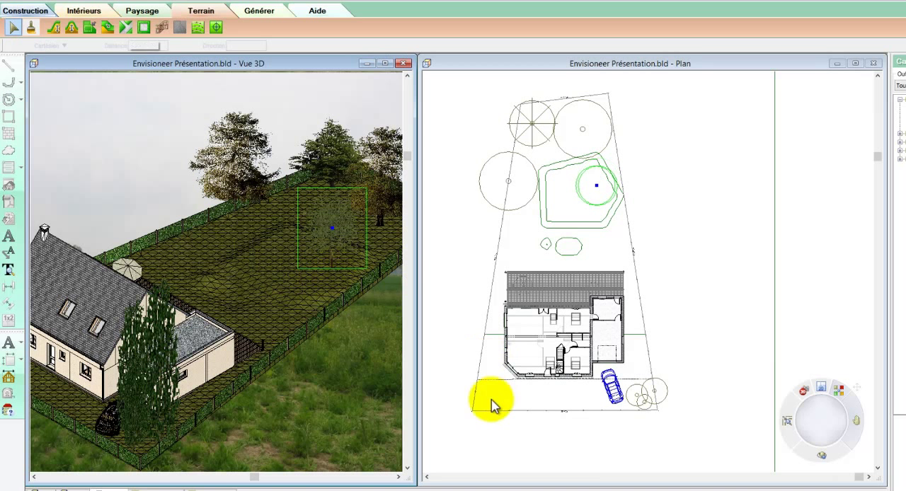
Step: Split the front fence and open a gap in it for the car's access to the garage
{"action": "left_click", "coordinate": [103, 443]}
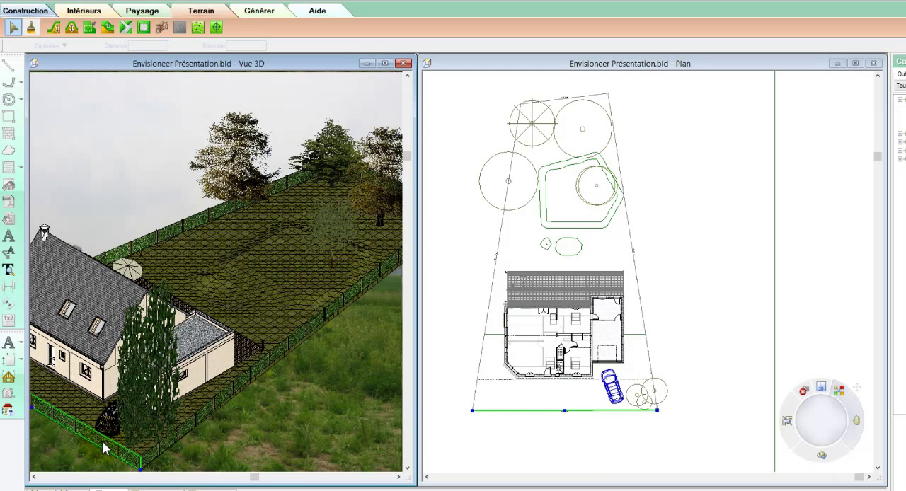
{"action": "right_click", "coordinate": [102, 441]}
{"action": "left_click", "coordinate": [121, 419]}
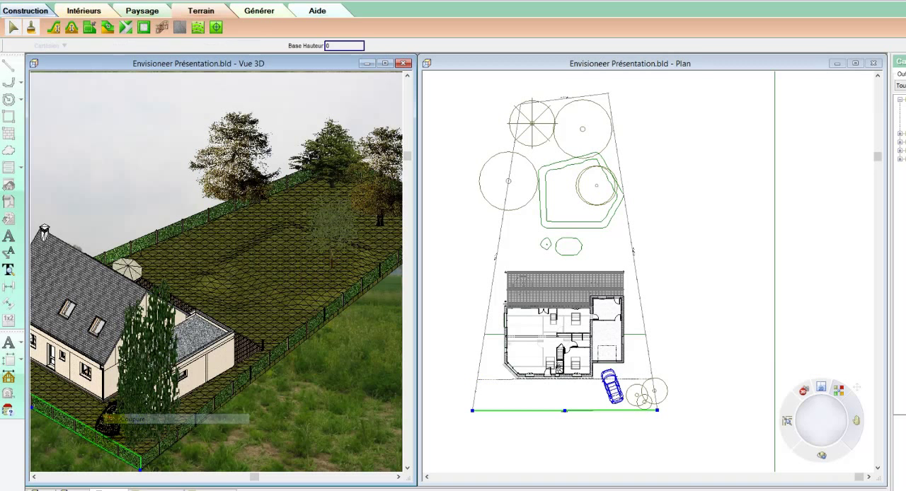
{"action": "left_click", "coordinate": [96, 442]}
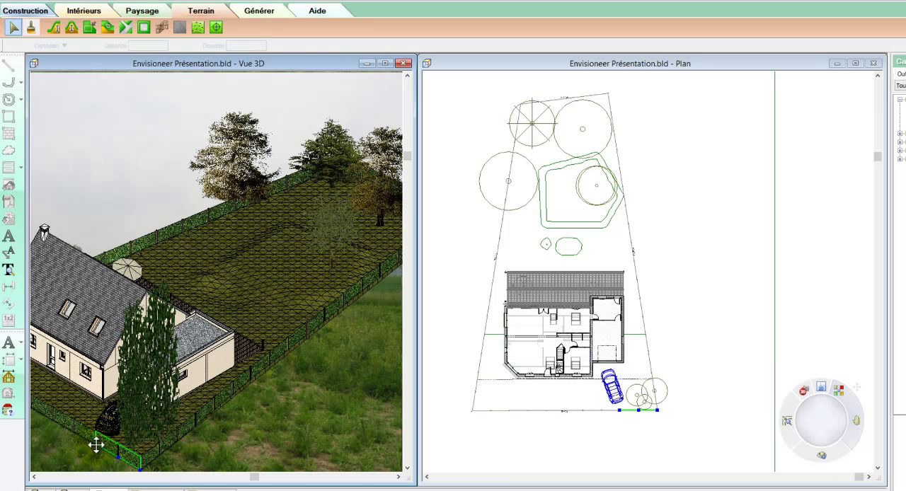
{"action": "left_click", "coordinate": [113, 451]}
{"action": "left_click", "coordinate": [91, 441]}
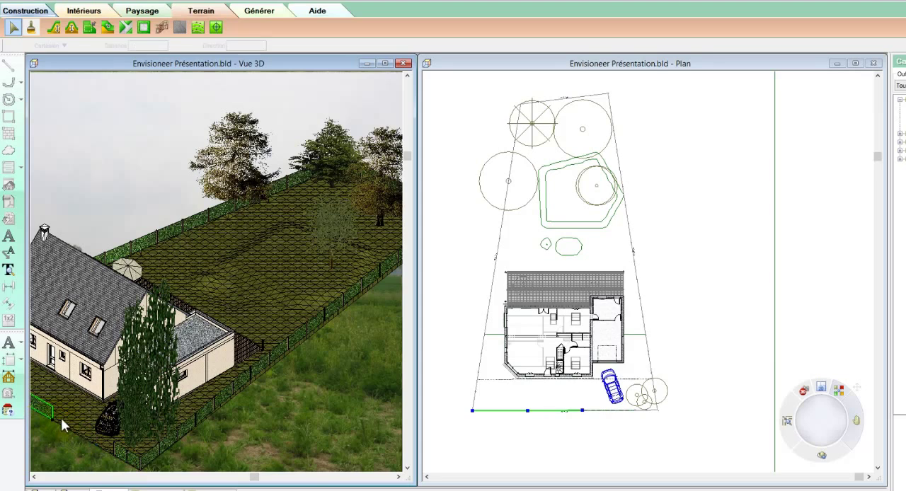
{"action": "left_click", "coordinate": [86, 328]}
{"action": "left_click", "coordinate": [456, 307]}
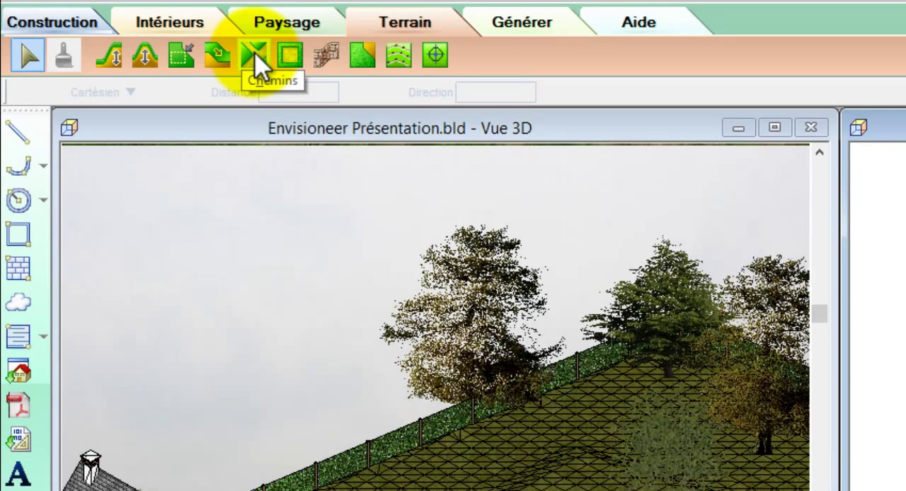
Step: Lay a 250 cm wide poured path about 620 cm long from the garage door straight out to the front boundary
{"action": "left_click", "coordinate": [255, 58]}
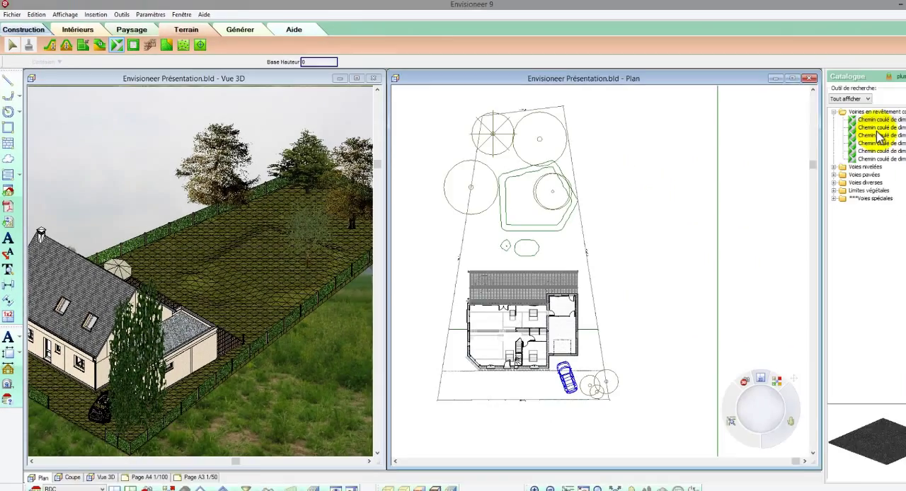
{"action": "left_click", "coordinate": [878, 128]}
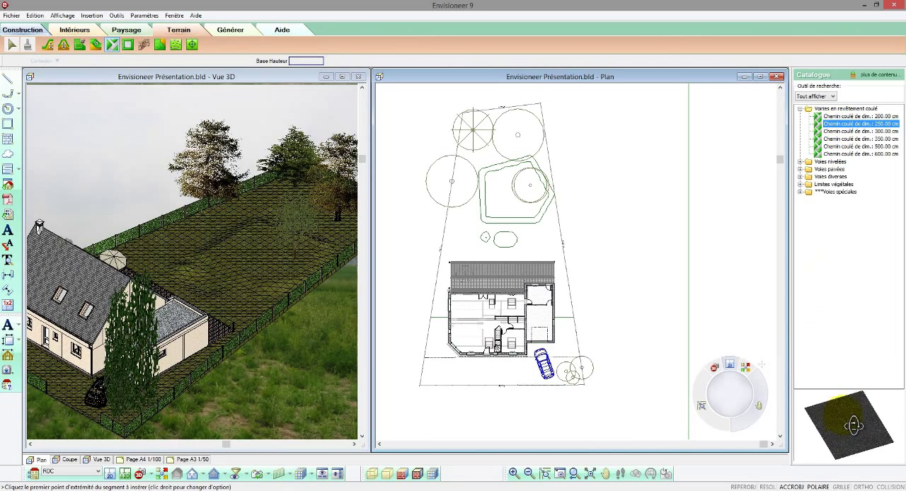
{"action": "left_click", "coordinate": [539, 347]}
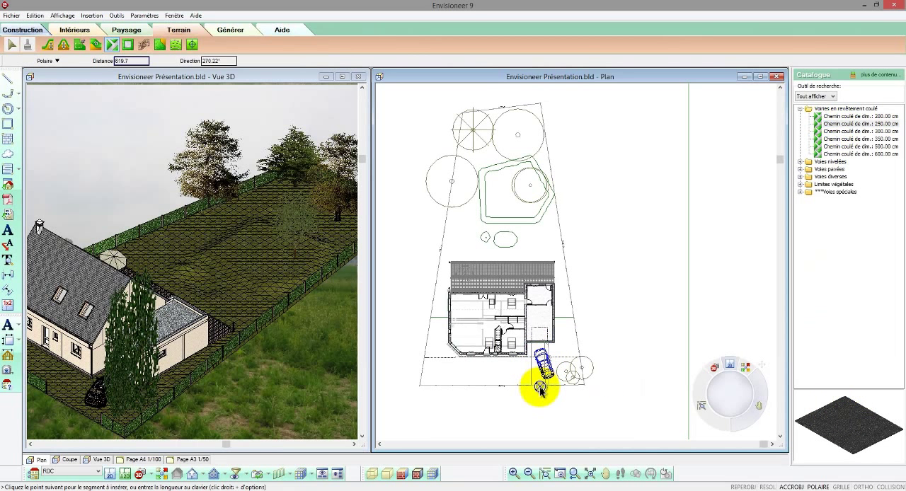
{"action": "right_click", "coordinate": [541, 389]}
{"action": "left_click", "coordinate": [548, 391]}
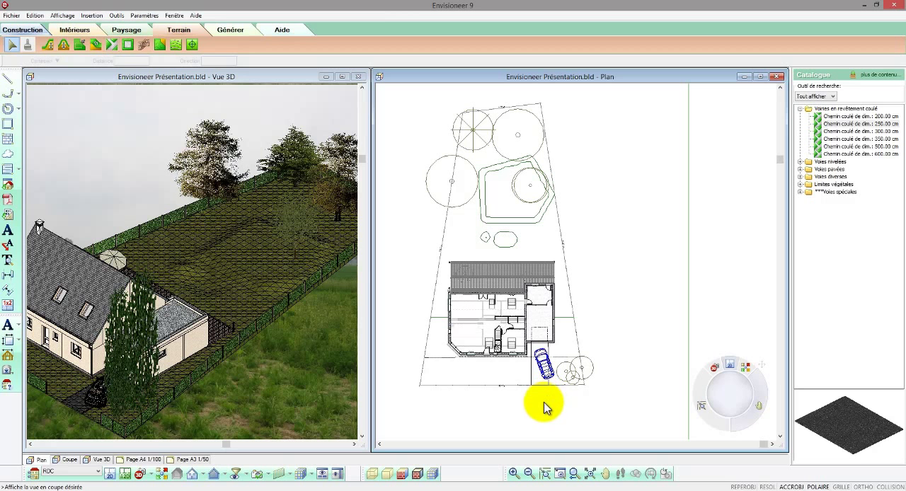
Step: Shift the car slightly so that it sits on the new driveway in front of the garage
{"action": "left_click", "coordinate": [289, 393]}
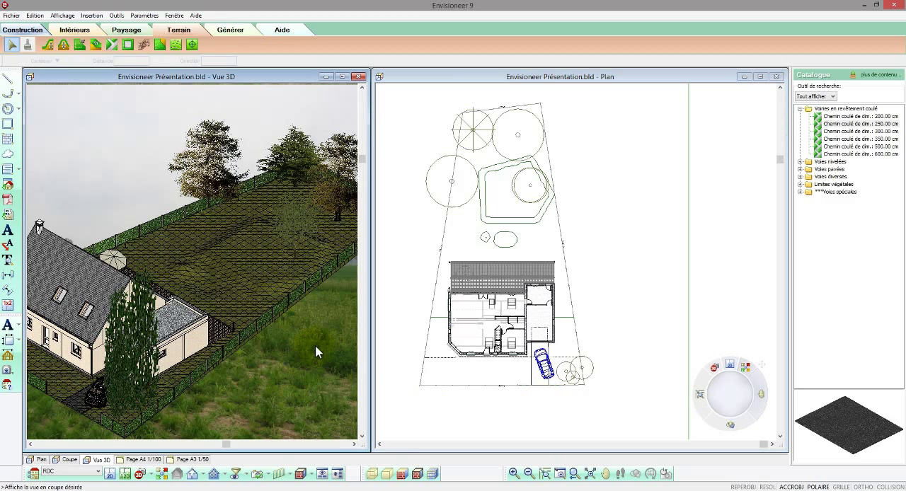
{"action": "scroll", "coordinate": [316, 352], "scroll_direction": "down", "scroll_amount": 1}
{"action": "scroll", "coordinate": [86, 405], "scroll_direction": "up", "scroll_amount": 2}
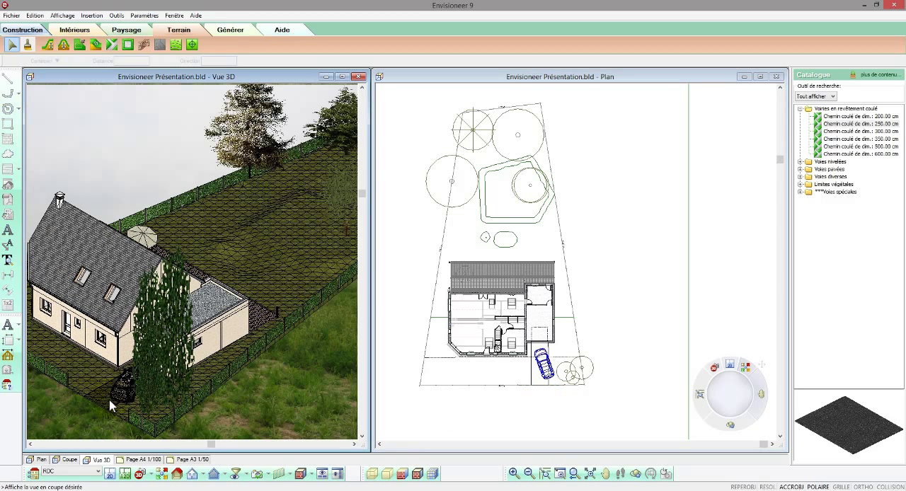
{"action": "left_click", "coordinate": [123, 398]}
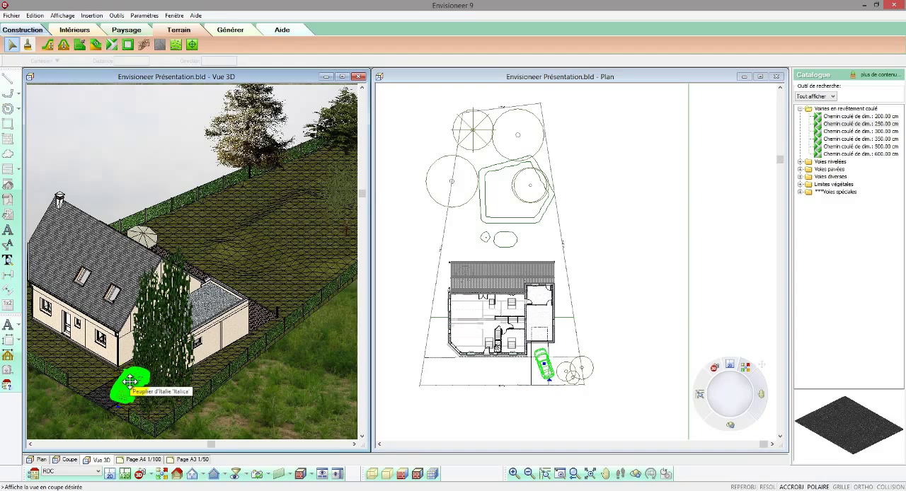
{"action": "left_click_drag", "start_coordinate": [131, 381], "coordinate": [126, 382]}
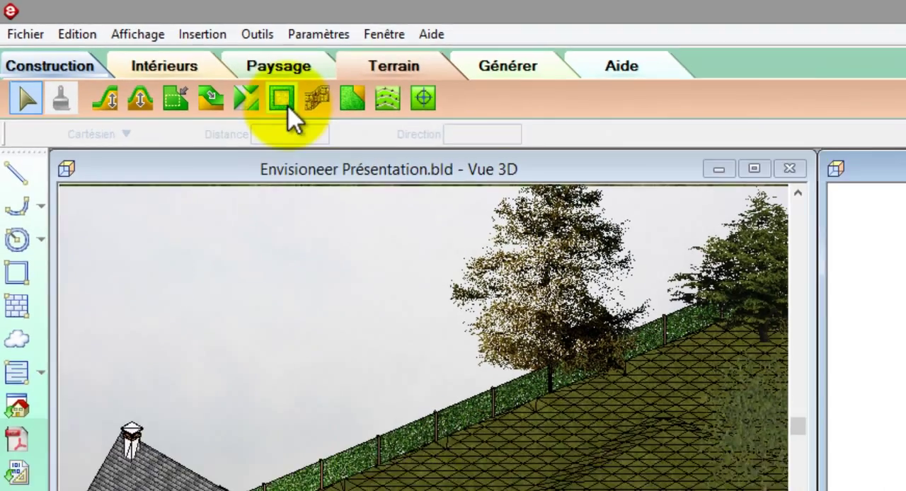
Step: Cover the platform behind the house with a Terre végétale surface, outlining its five corners
{"action": "left_click", "coordinate": [323, 117]}
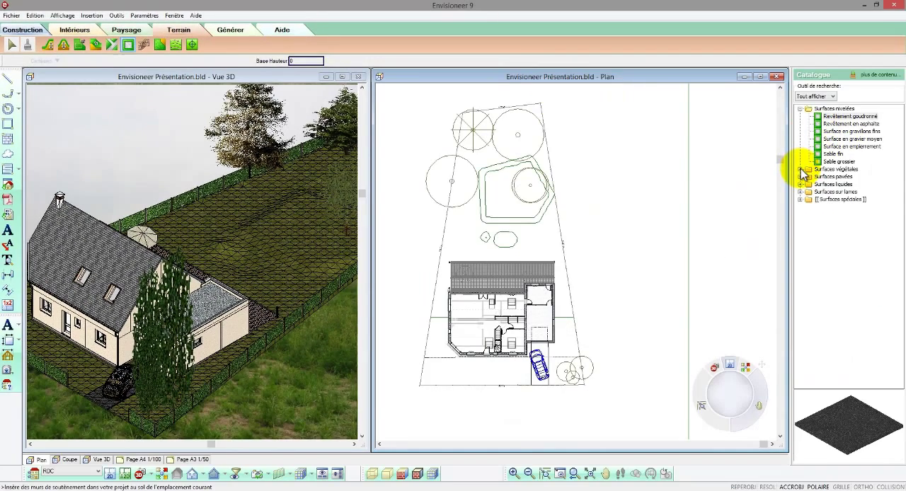
{"action": "left_click", "coordinate": [800, 170]}
{"action": "left_click", "coordinate": [818, 177]}
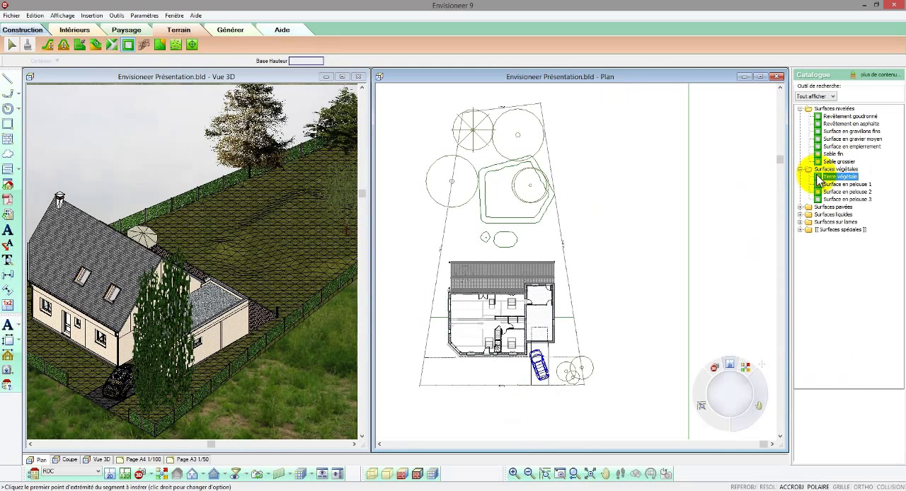
{"action": "left_click", "coordinate": [822, 184]}
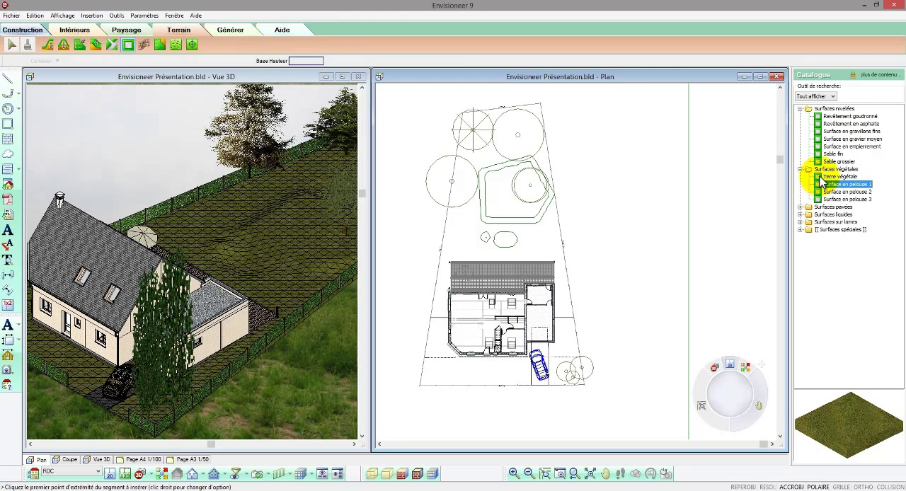
{"action": "left_click", "coordinate": [486, 217]}
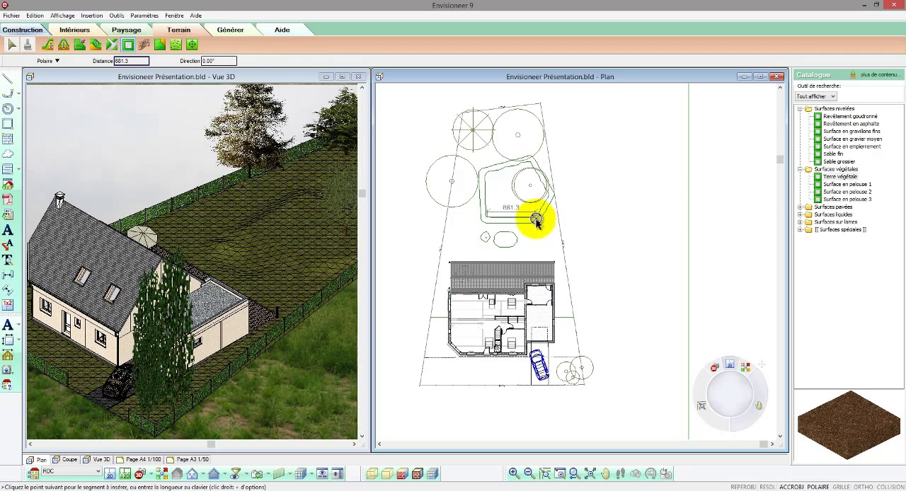
{"action": "left_click", "coordinate": [538, 221]}
{"action": "left_click", "coordinate": [550, 208]}
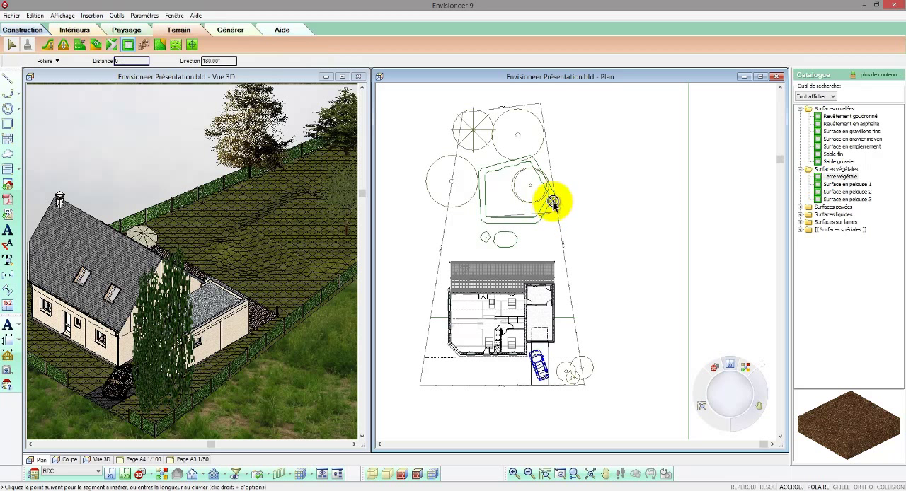
{"action": "left_click", "coordinate": [538, 159]}
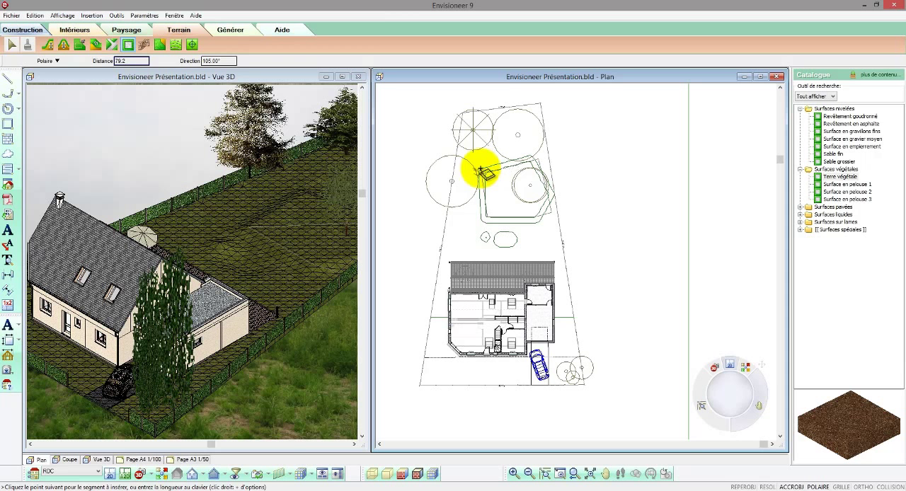
{"action": "right_click", "coordinate": [483, 172]}
{"action": "left_click", "coordinate": [493, 175]}
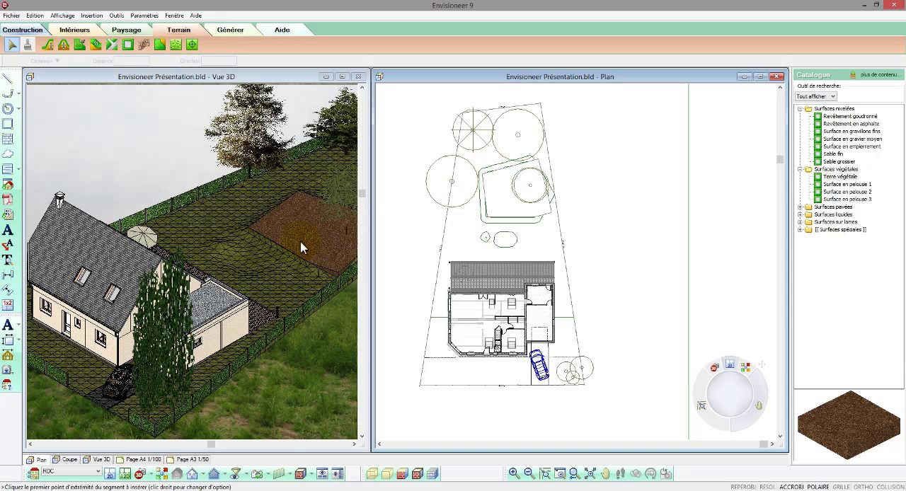
Step: Set the thickness of the Terre végétale surface on the platform to 4
{"action": "left_click", "coordinate": [302, 243]}
{"action": "right_click", "coordinate": [303, 243]}
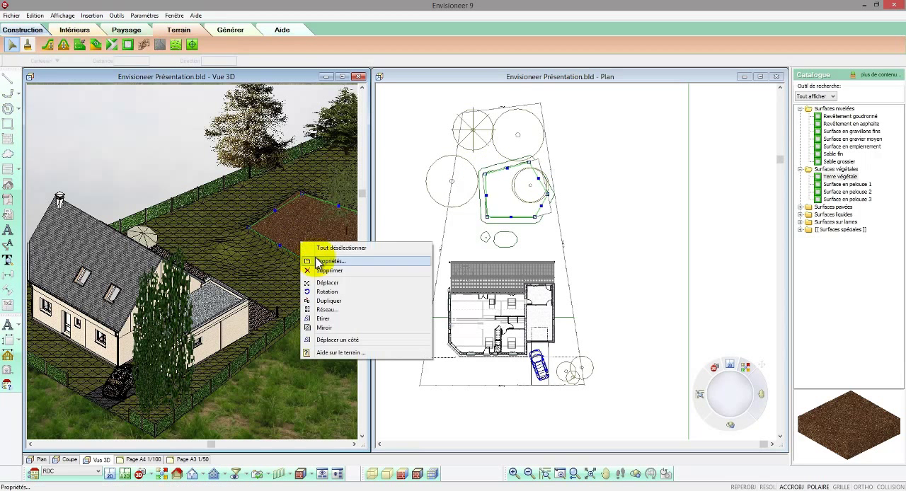
{"action": "left_click", "coordinate": [319, 261]}
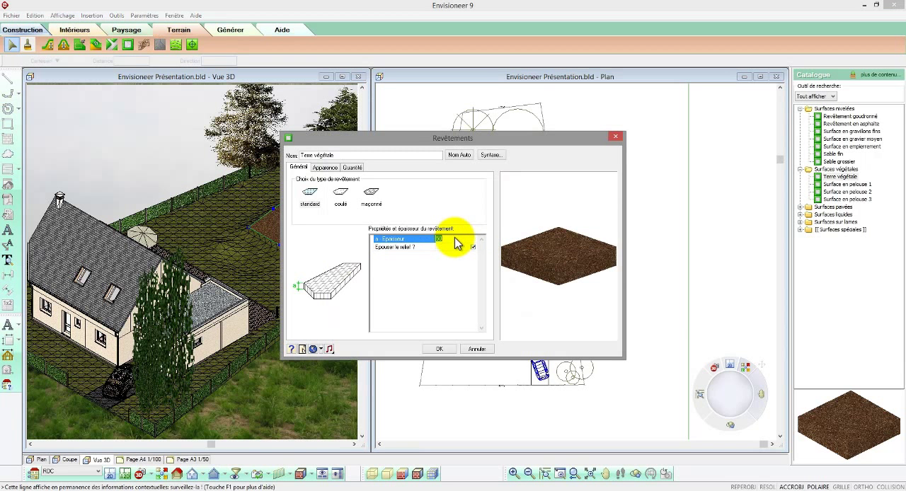
{"action": "type", "text": "4"}
{"action": "left_click", "coordinate": [438, 349]}
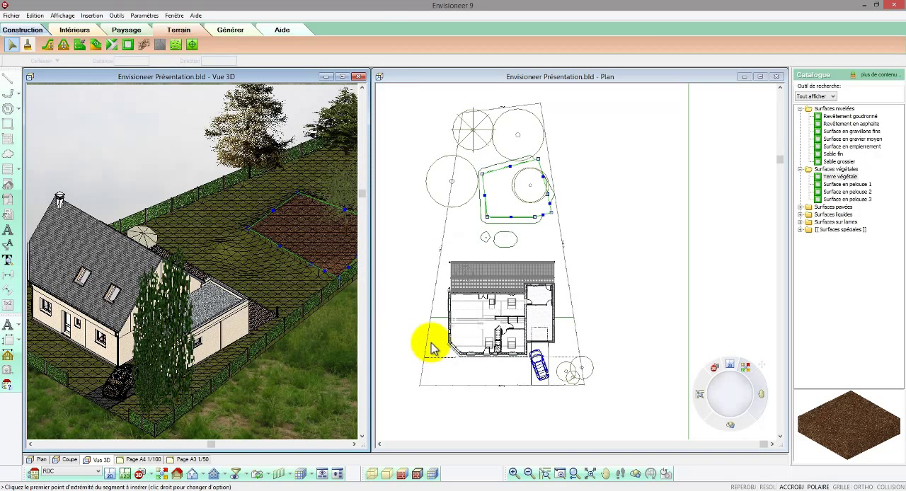
{"action": "left_click", "coordinate": [607, 249]}
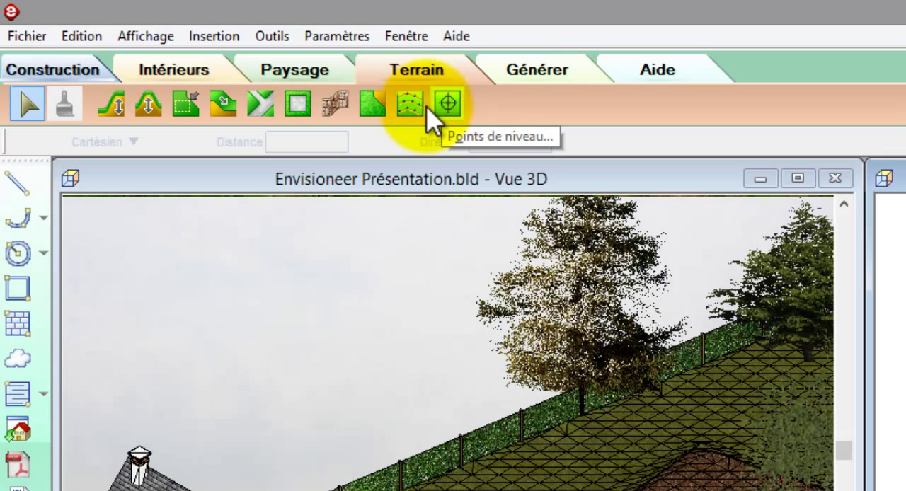
Step: Convert the terrain to a triangulated point mesh and review the file formats accepted for terrain point import, leaving without importing
{"action": "left_click", "coordinate": [410, 106]}
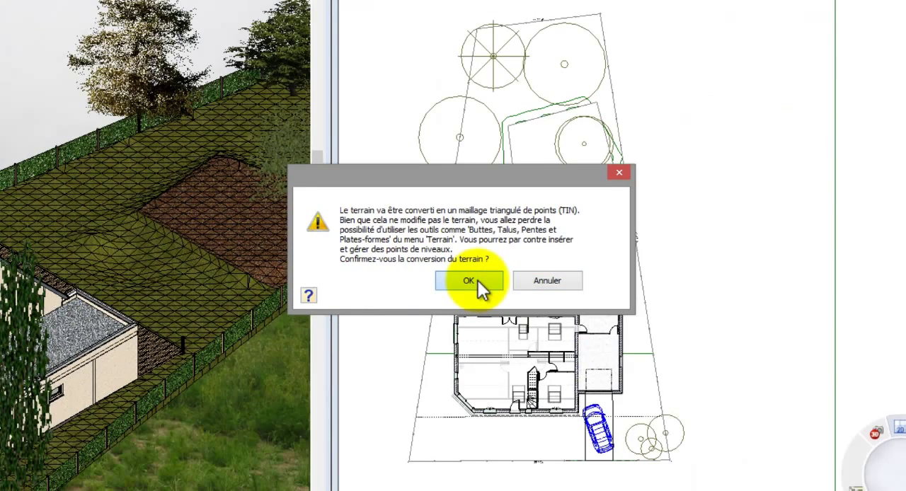
{"action": "left_click", "coordinate": [478, 280]}
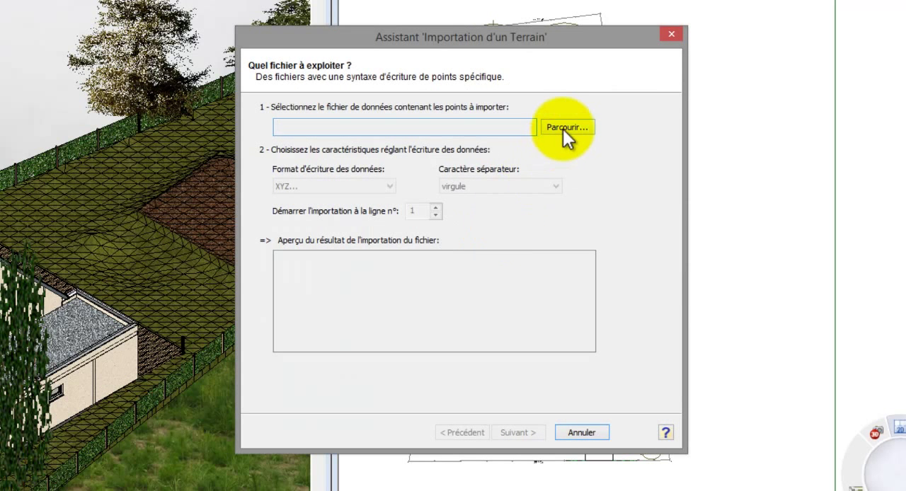
{"action": "left_click", "coordinate": [564, 128]}
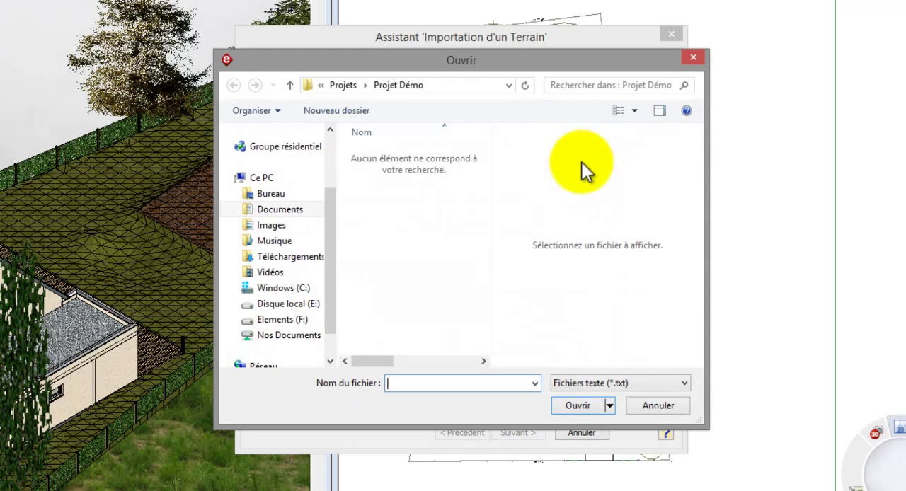
{"action": "left_click", "coordinate": [643, 383]}
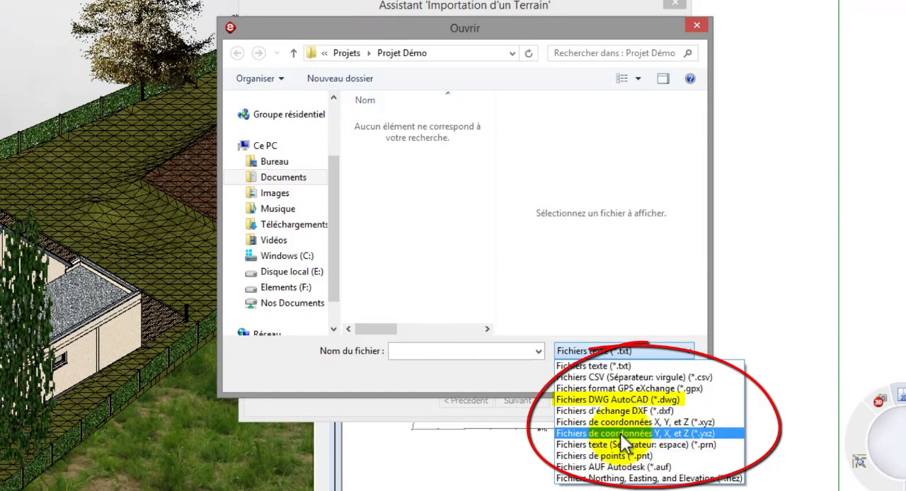
{"action": "left_click", "coordinate": [618, 352]}
{"action": "left_click", "coordinate": [638, 376]}
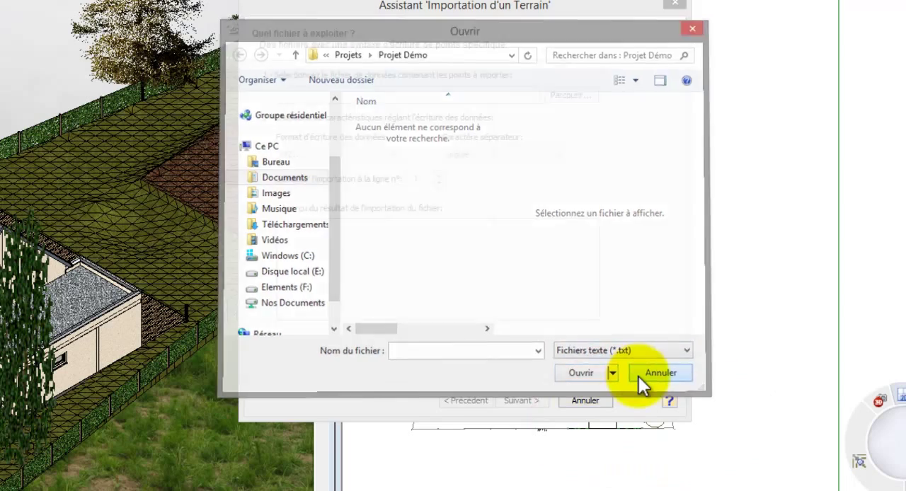
{"action": "left_click", "coordinate": [605, 401]}
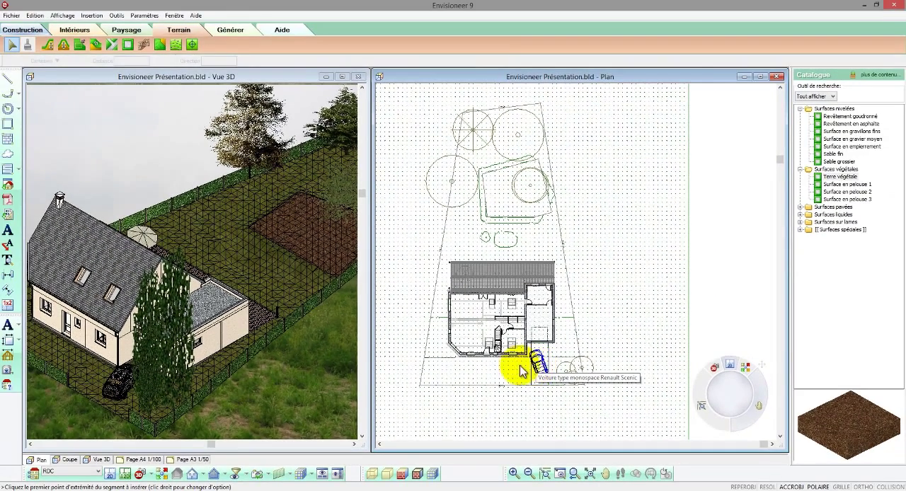
{"action": "scroll", "coordinate": [481, 240], "scroll_direction": "up", "scroll_amount": 5}
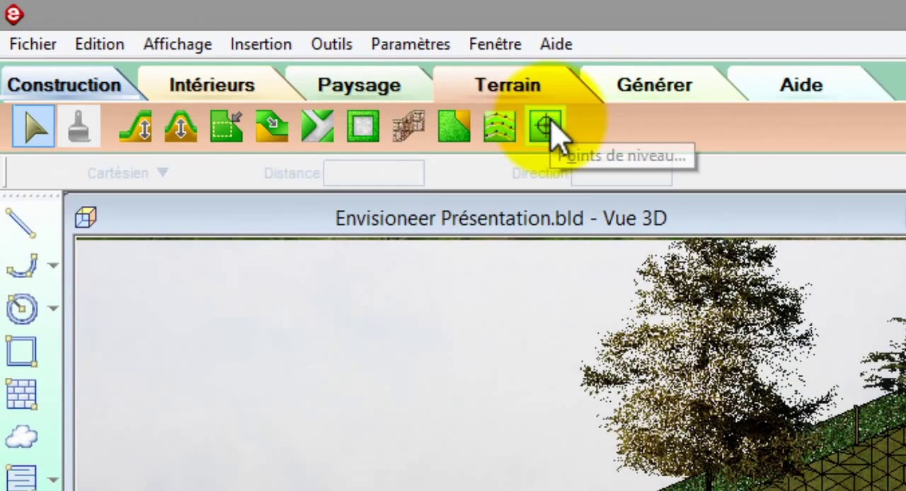
{"action": "left_click", "coordinate": [545, 126]}
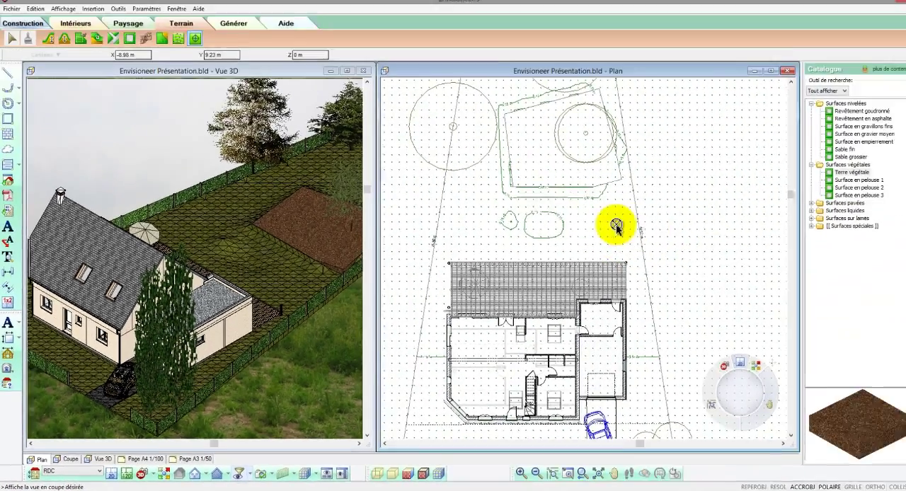
{"action": "right_click", "coordinate": [869, 122]}
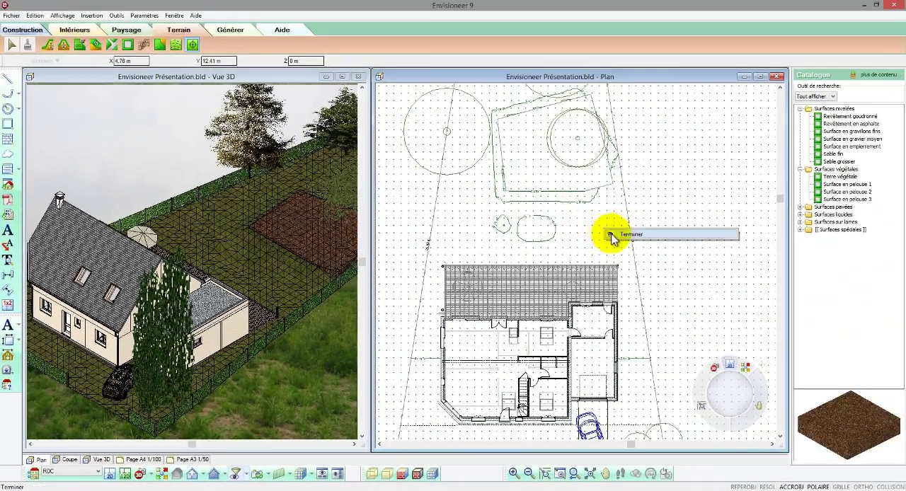
{"action": "left_click", "coordinate": [676, 215]}
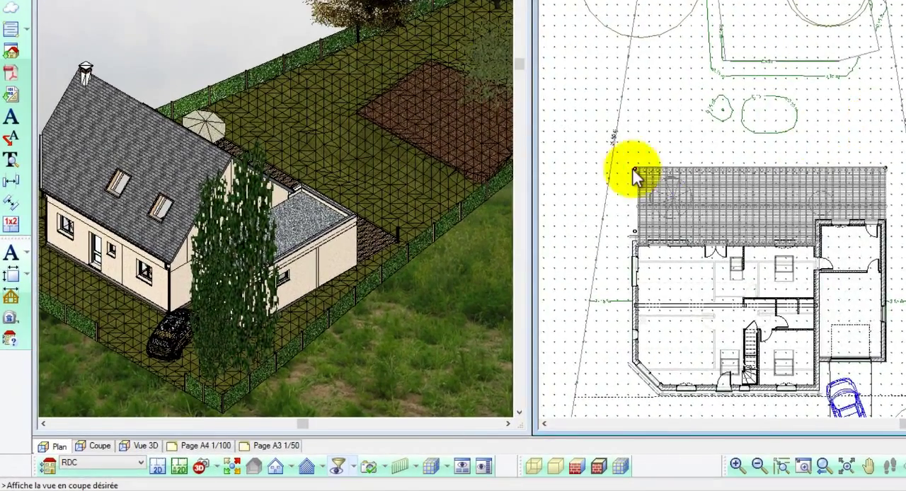
Step: Set the level of the terrain point just outside the rear terrace corner, on the side away from the garage, to 0.10 m
{"action": "scroll", "coordinate": [634, 174], "scroll_direction": "up", "scroll_amount": 5}
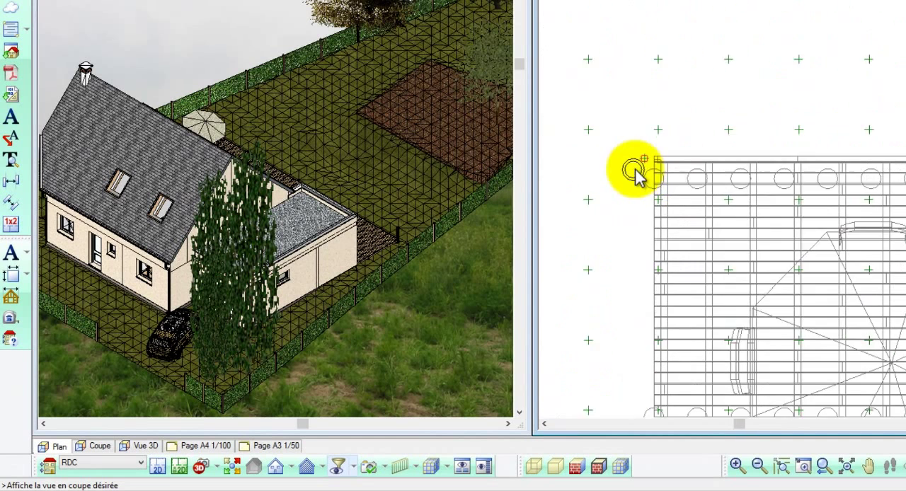
{"action": "scroll", "coordinate": [635, 175], "scroll_direction": "up", "scroll_amount": 1}
{"action": "left_click_drag", "start_coordinate": [648, 156], "coordinate": [665, 123]}
{"action": "right_click", "coordinate": [666, 123]}
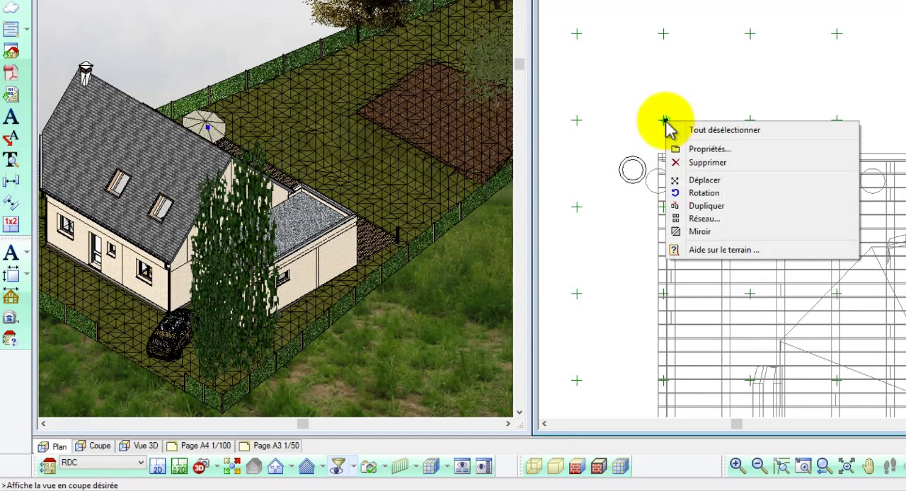
{"action": "left_click", "coordinate": [683, 146]}
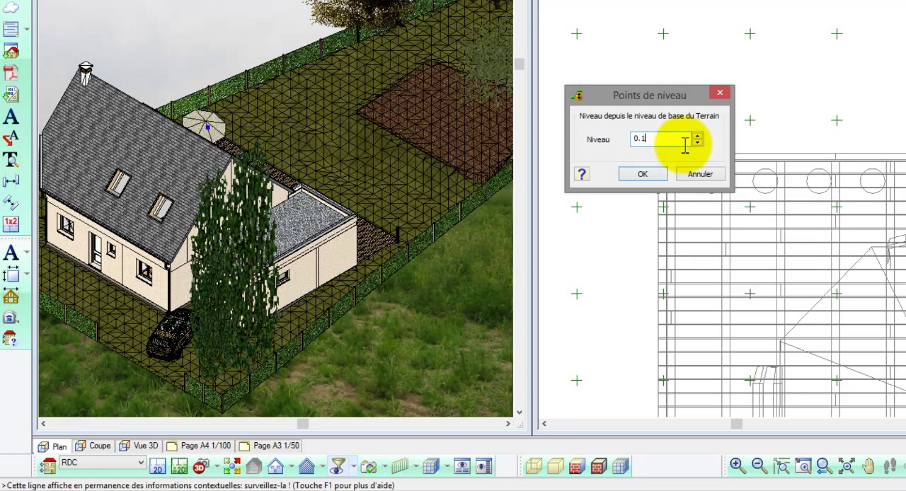
{"action": "left_click", "coordinate": [643, 175]}
Step: Duplicate the terrain level point from its terrace corner to just outside the rear terrace corner on the garage side
{"action": "scroll", "coordinate": [668, 136], "scroll_direction": "down", "scroll_amount": 3}
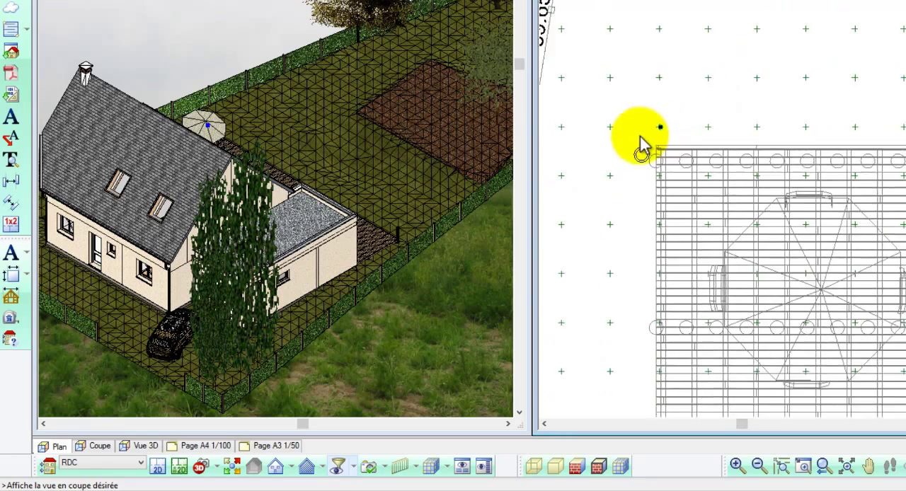
{"action": "scroll", "coordinate": [624, 141], "scroll_direction": "down", "scroll_amount": 4}
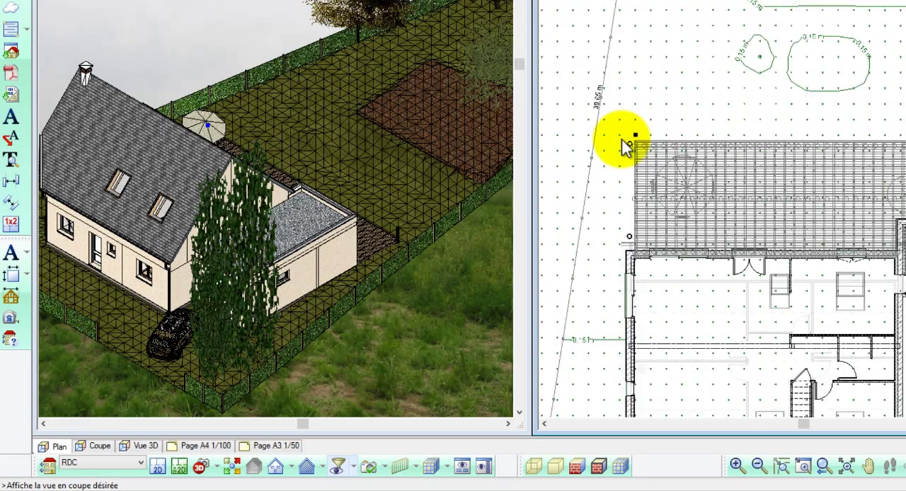
{"action": "scroll", "coordinate": [630, 138], "scroll_direction": "down", "scroll_amount": 2}
{"action": "right_click", "coordinate": [665, 114]}
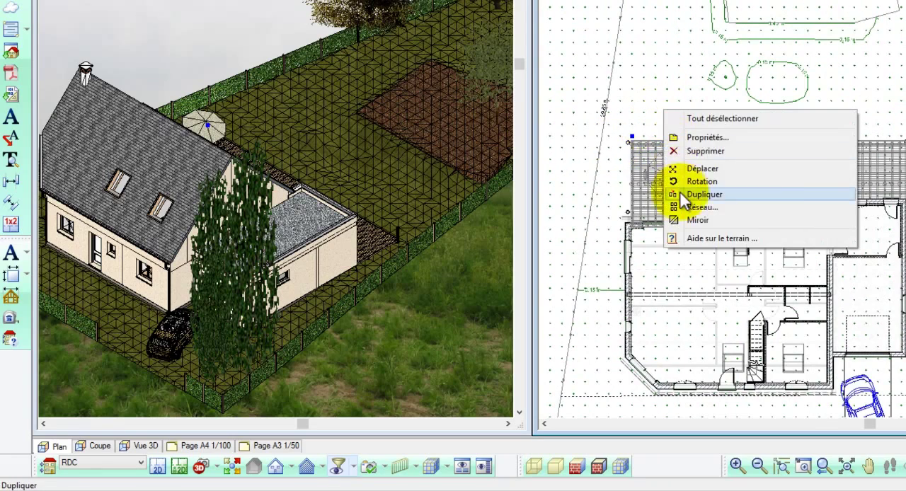
{"action": "left_click", "coordinate": [685, 194]}
{"action": "left_click", "coordinate": [631, 142]}
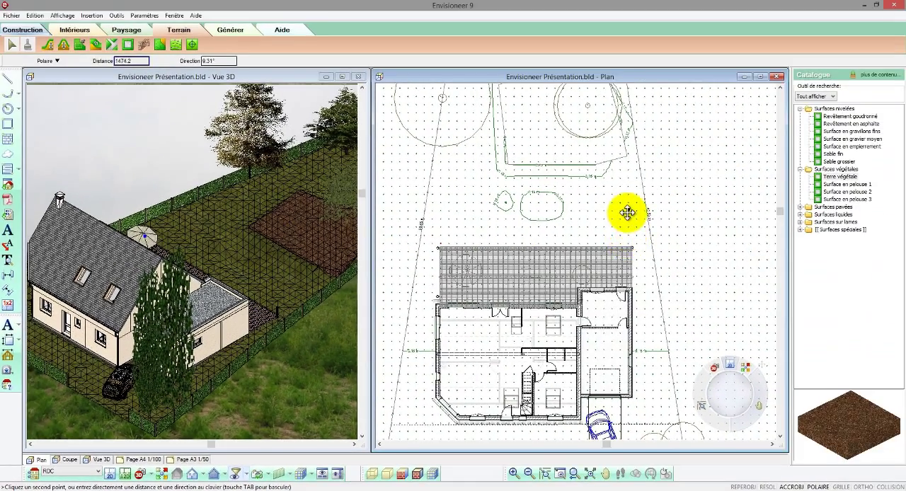
Step: Set the level of the copied terrain point on the garage side to 0.35 m and duplicate that point
{"action": "right_click", "coordinate": [630, 219]}
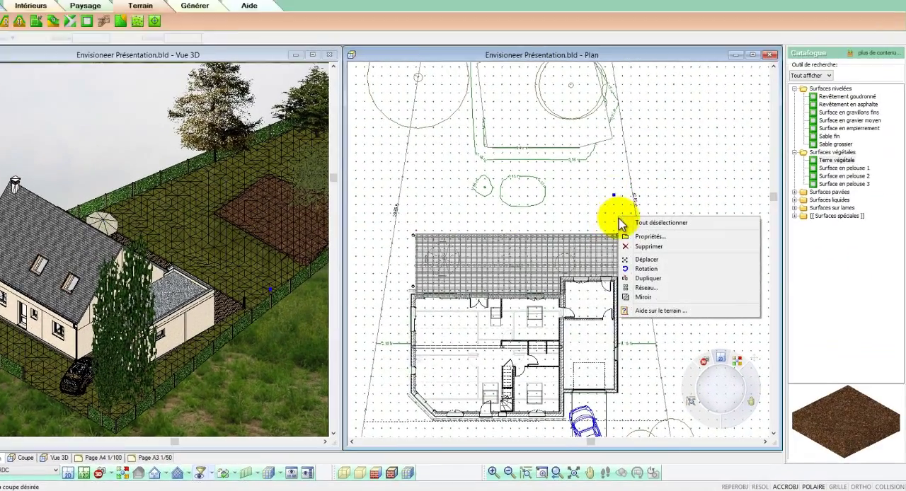
{"action": "left_click", "coordinate": [648, 246]}
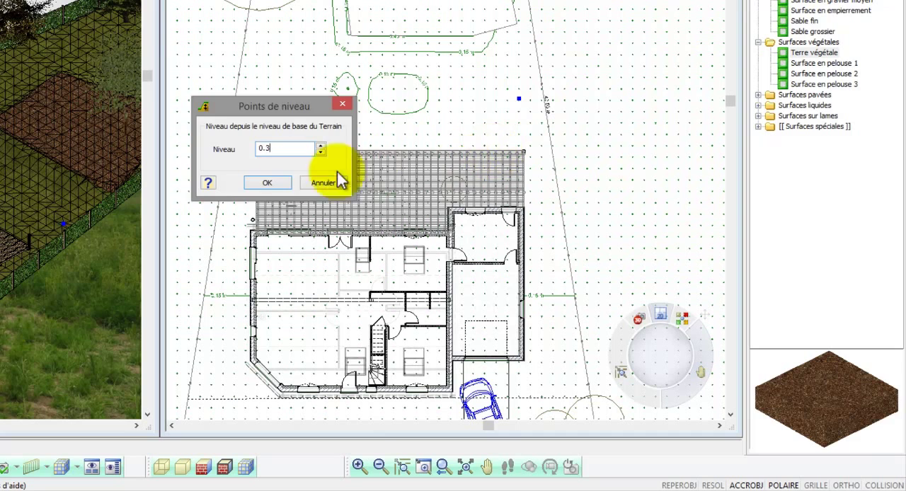
{"action": "type", "text": "5"}
{"action": "left_click", "coordinate": [279, 182]}
{"action": "right_click", "coordinate": [499, 124]}
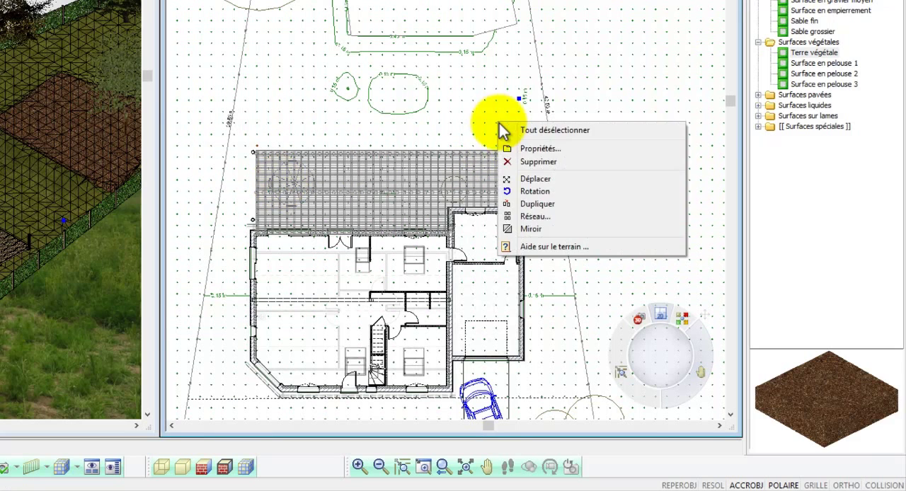
{"action": "left_click", "coordinate": [532, 203]}
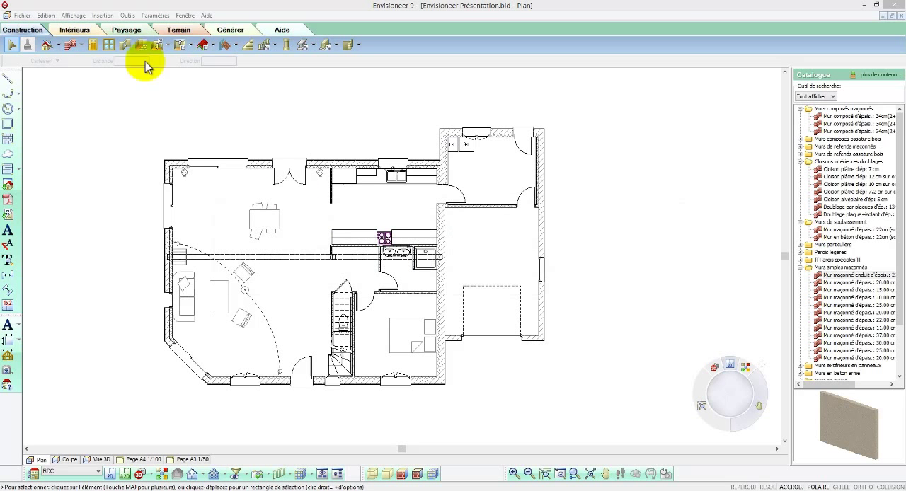
Step: Add automatic exterior dimensions (Cotation automatique EXTérieure) around the ground-floor plan
{"action": "left_click", "coordinate": [128, 15]}
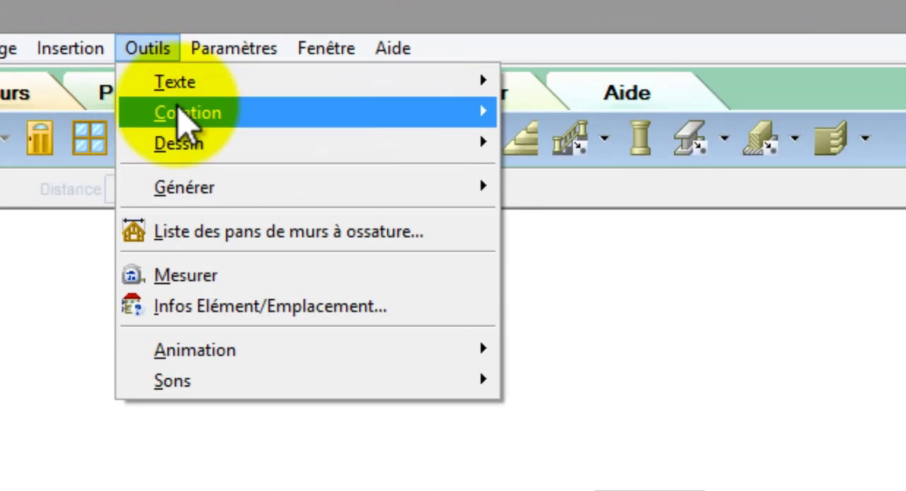
{"action": "mouse_move", "coordinate": [156, 68]}
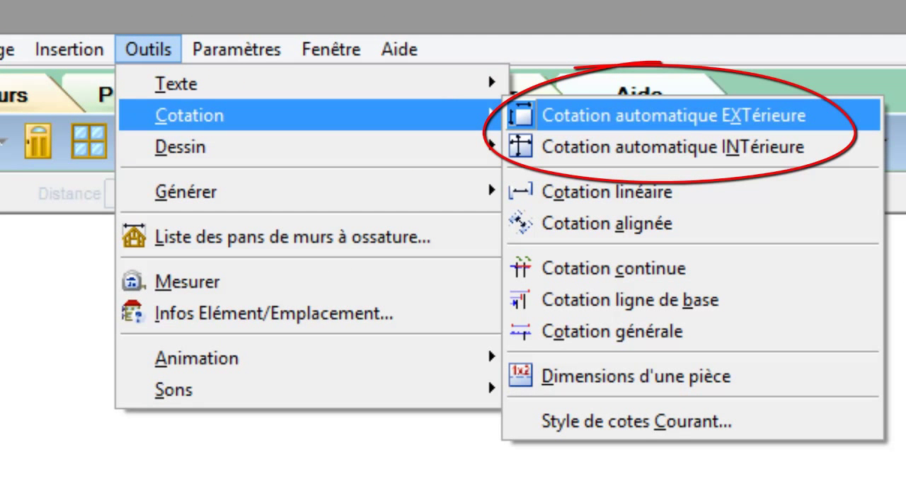
{"action": "left_click", "coordinate": [661, 124]}
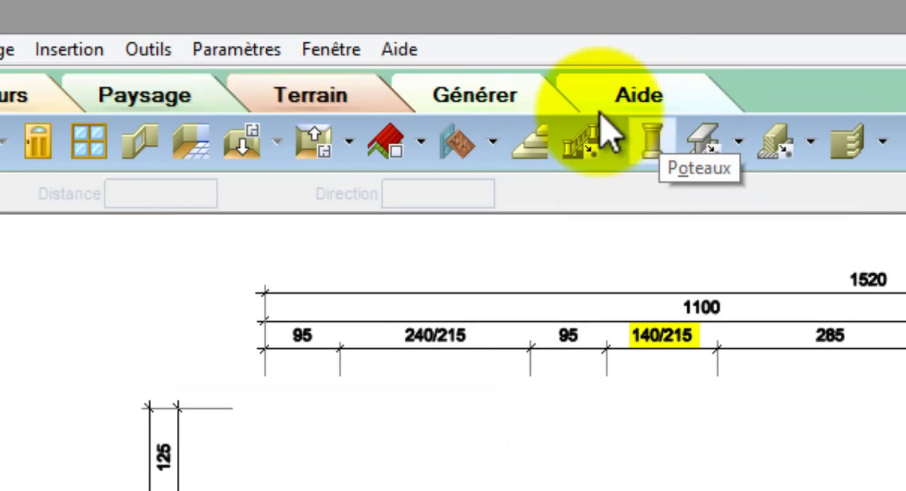
Step: Add automatic interior dimensions (Cotation automatique INTérieure) across the full width of the house and vertically through the living area and the garage wing
{"action": "left_click", "coordinate": [152, 50]}
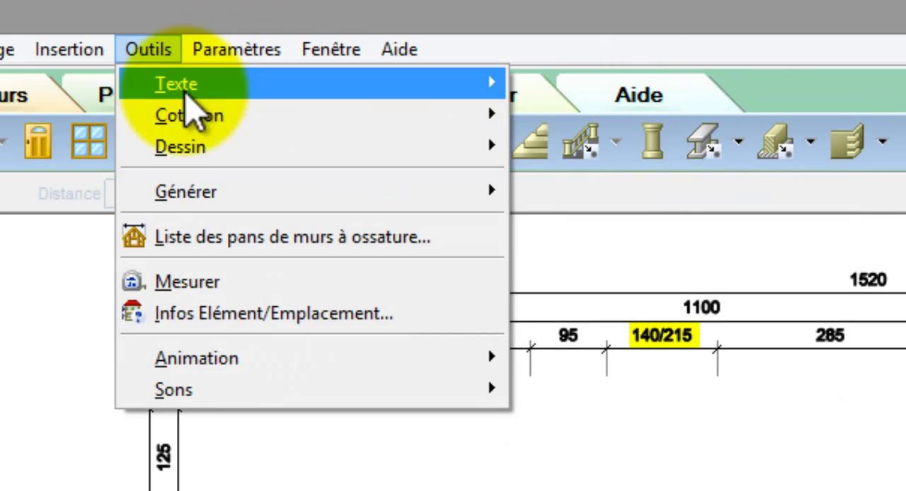
{"action": "mouse_move", "coordinate": [216, 115]}
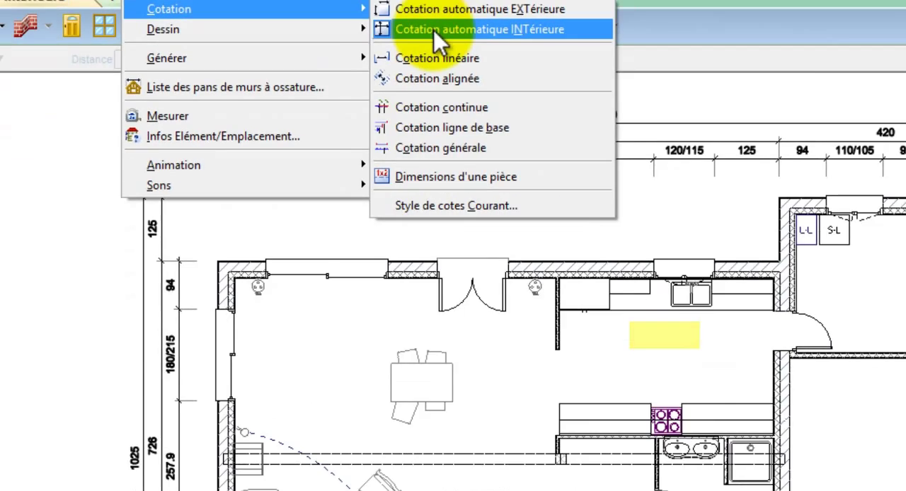
{"action": "left_click", "coordinate": [601, 149]}
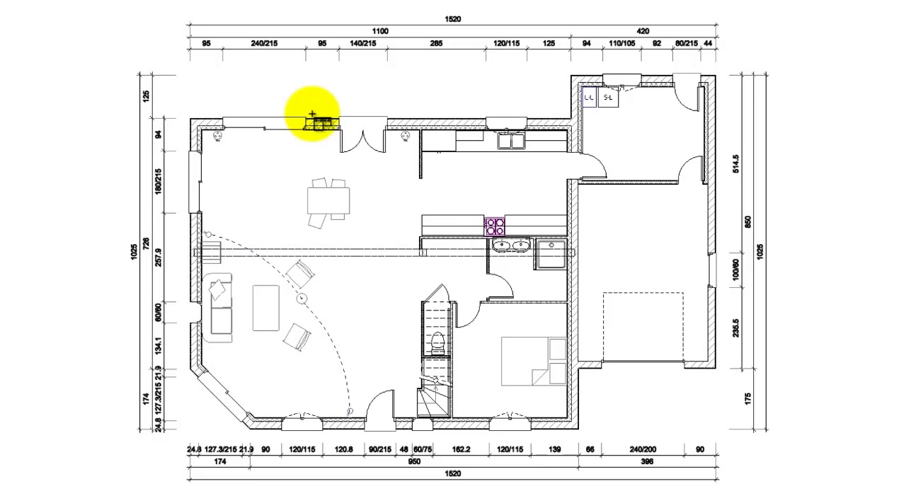
{"action": "left_click", "coordinate": [183, 211]}
{"action": "left_click", "coordinate": [719, 207]}
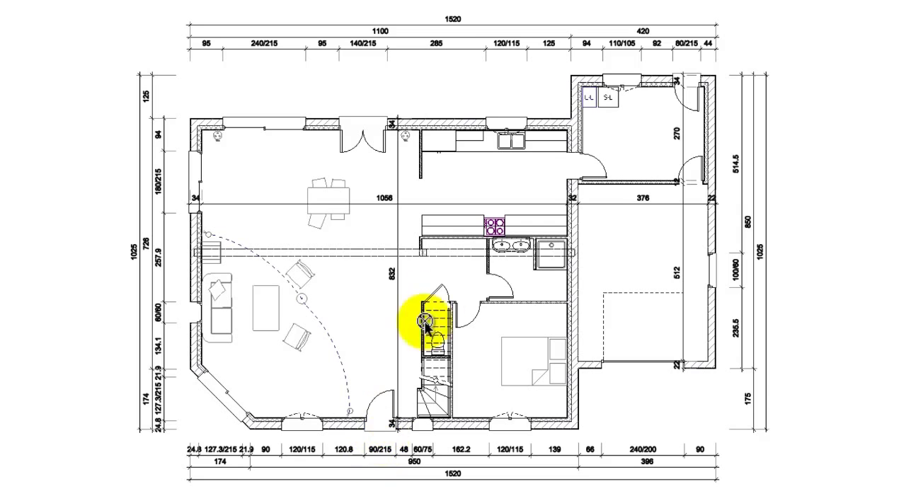
{"action": "right_click", "coordinate": [472, 260]}
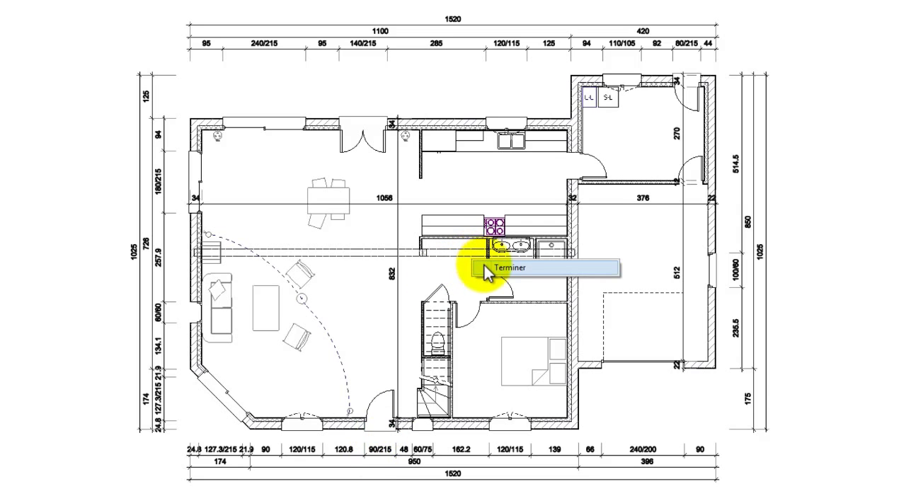
{"action": "left_click", "coordinate": [490, 269]}
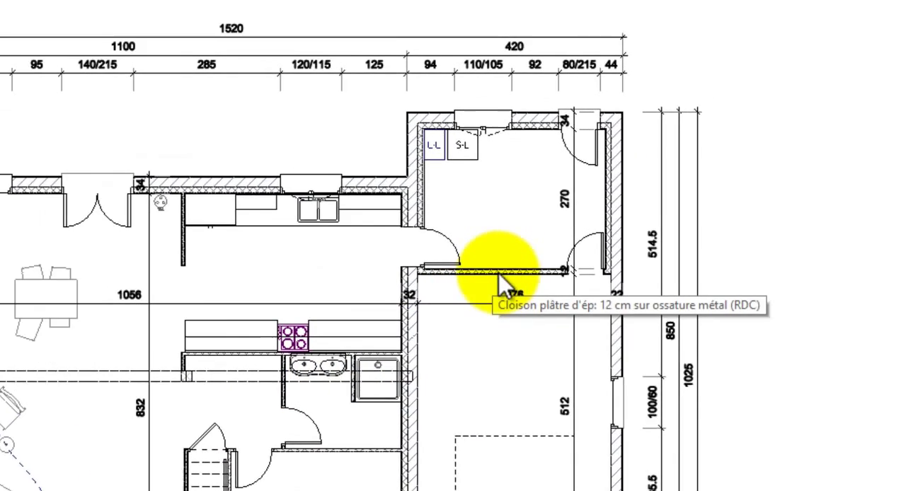
Step: Set the distance between the 12 cm partition and the rear wall of the laundry room to 280, and undo the change
{"action": "scroll", "coordinate": [501, 279], "scroll_direction": "up", "scroll_amount": 5}
{"action": "left_click", "coordinate": [460, 409]}
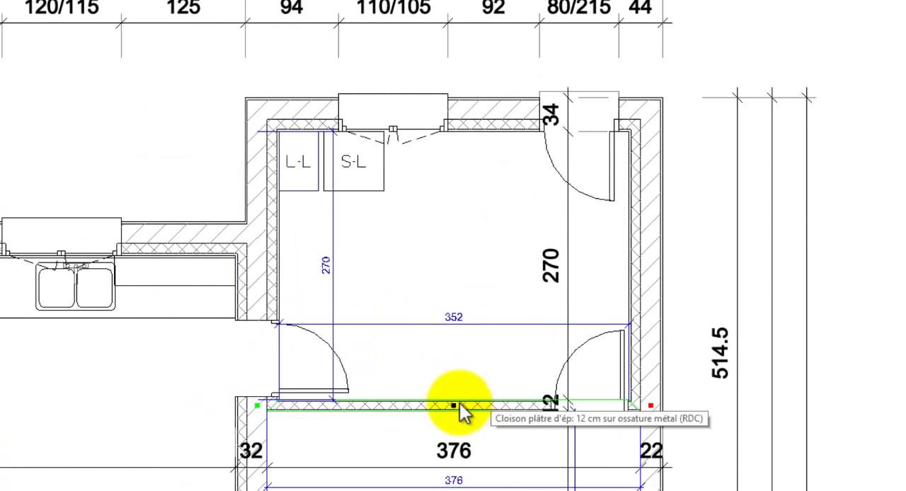
{"action": "left_click", "coordinate": [330, 266]}
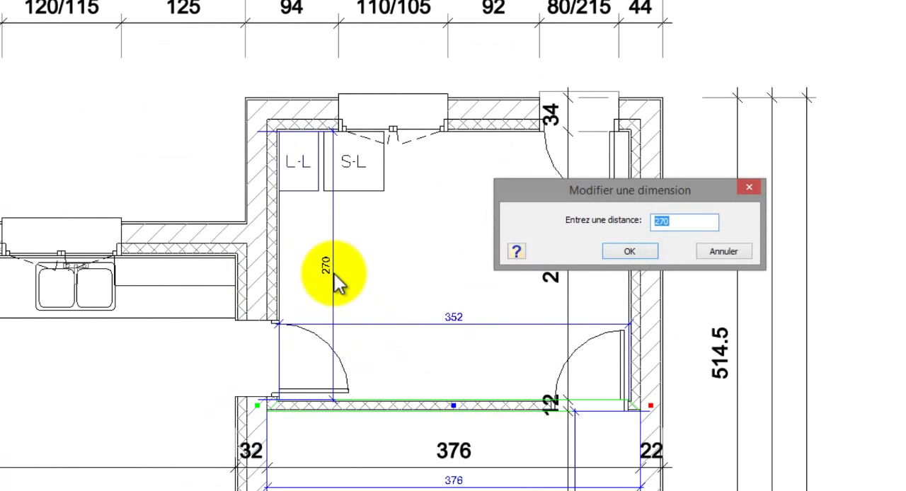
{"action": "type", "text": "280"}
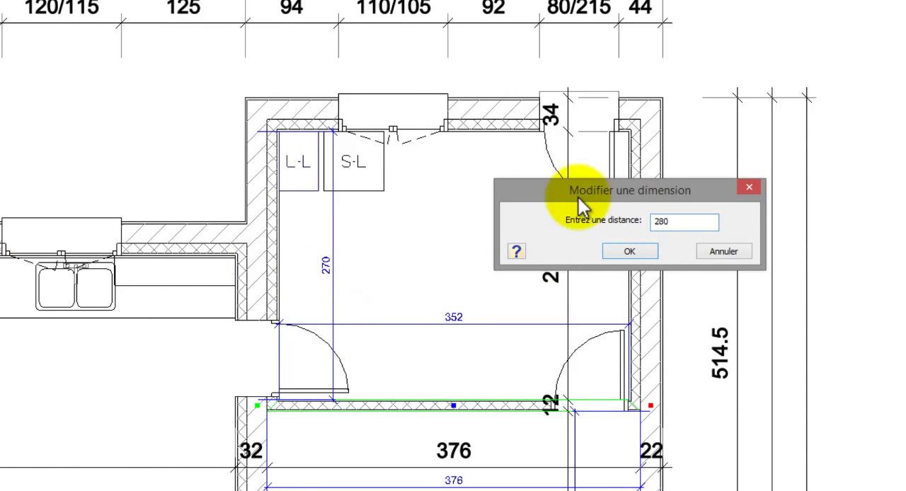
{"action": "left_click_drag", "start_coordinate": [578, 198], "coordinate": [379, 167]}
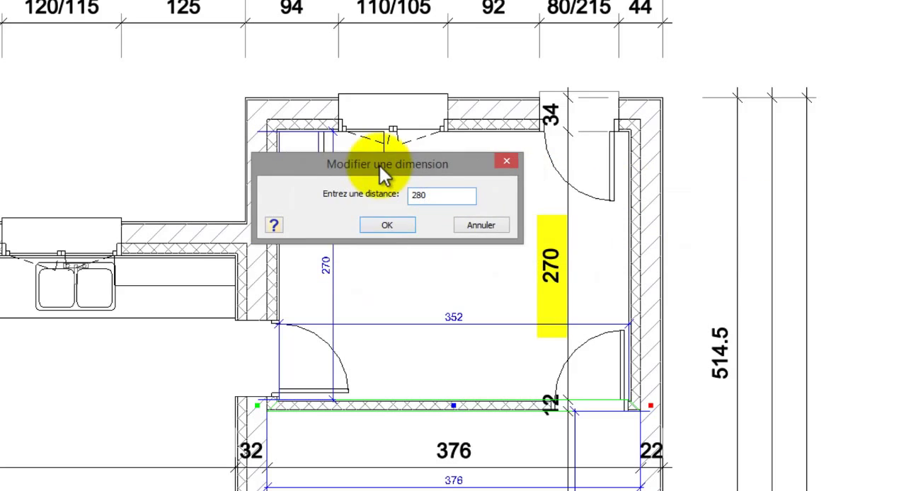
{"action": "left_click", "coordinate": [390, 225]}
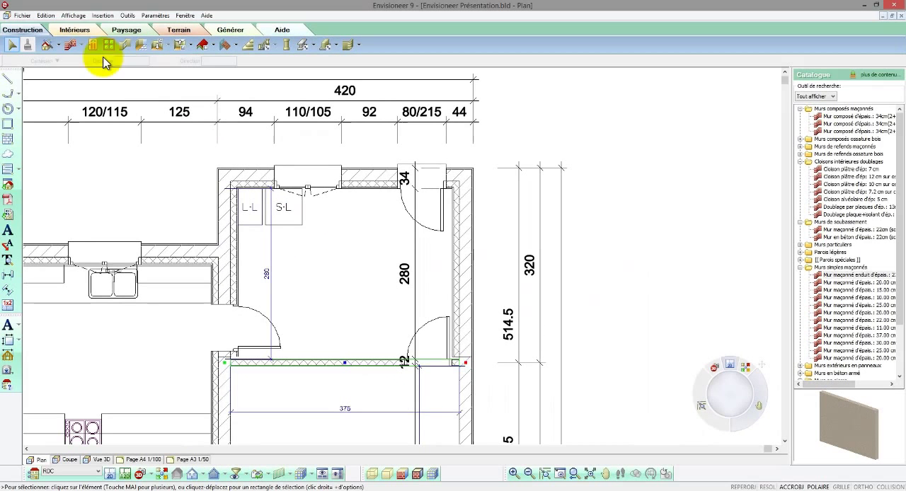
{"action": "left_click", "coordinate": [46, 15]}
{"action": "left_click", "coordinate": [58, 26]}
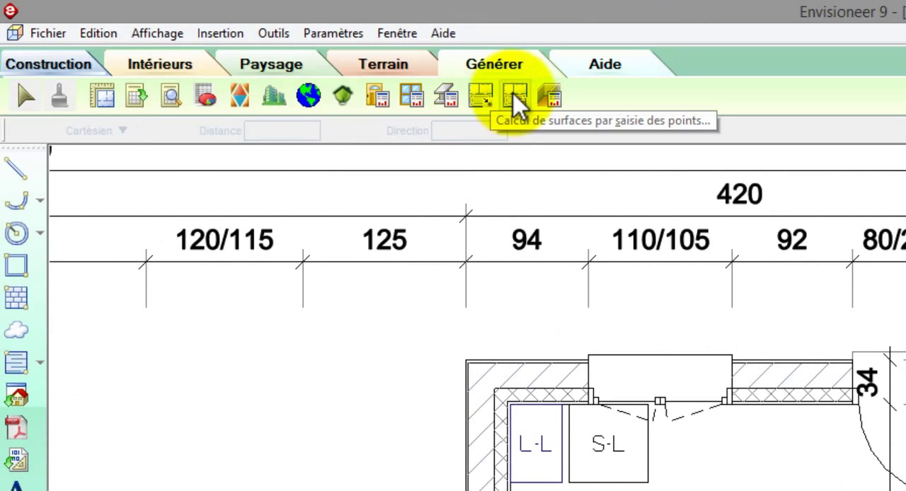
Step: Calculate the area of the laundry room behind the garage, titling the room CELLIER with its surface displayed
{"action": "left_click", "coordinate": [514, 97]}
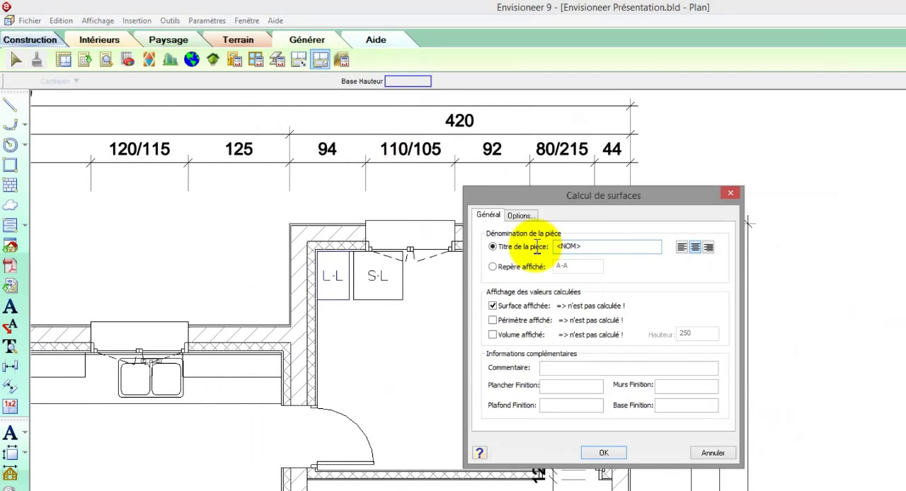
{"action": "left_click", "coordinate": [517, 246]}
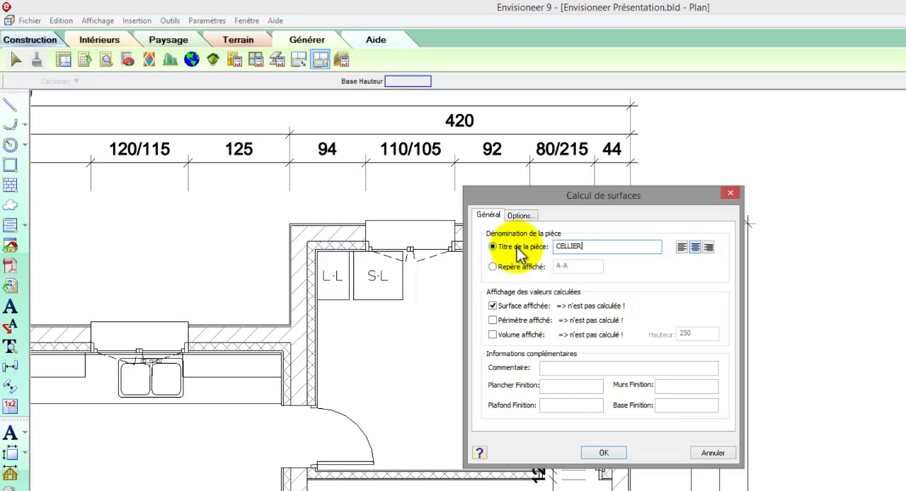
{"action": "left_click", "coordinate": [588, 452]}
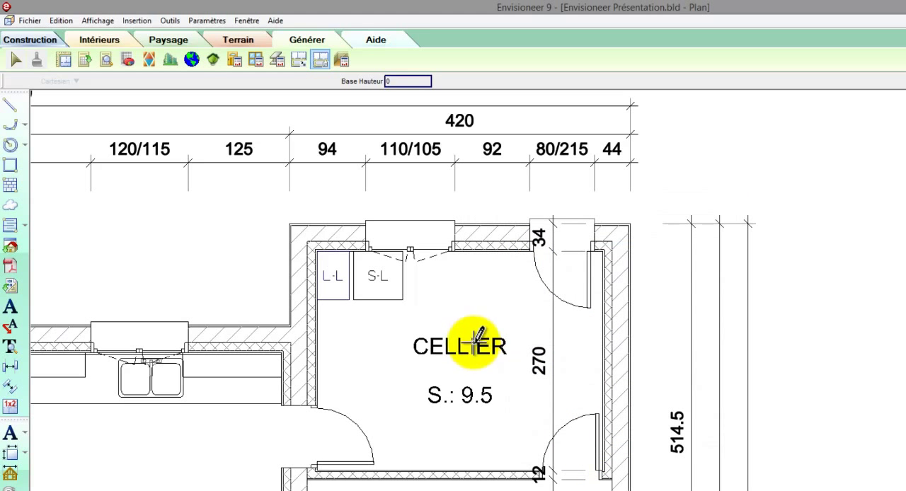
{"action": "double_click", "coordinate": [479, 340]}
Step: Calculate the garage's area, titling the room GARAGE with its surface displayed
{"action": "left_click_drag", "start_coordinate": [594, 247], "coordinate": [464, 252]}
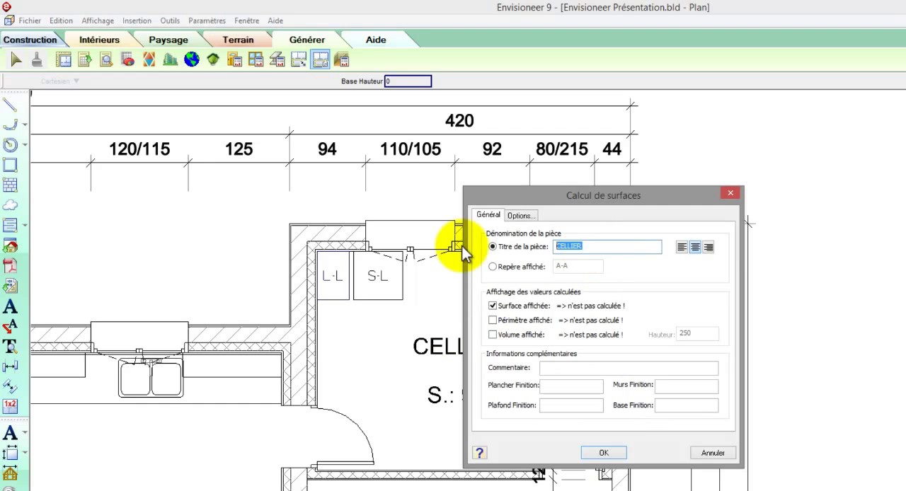
{"action": "type", "text": "GARAGE"}
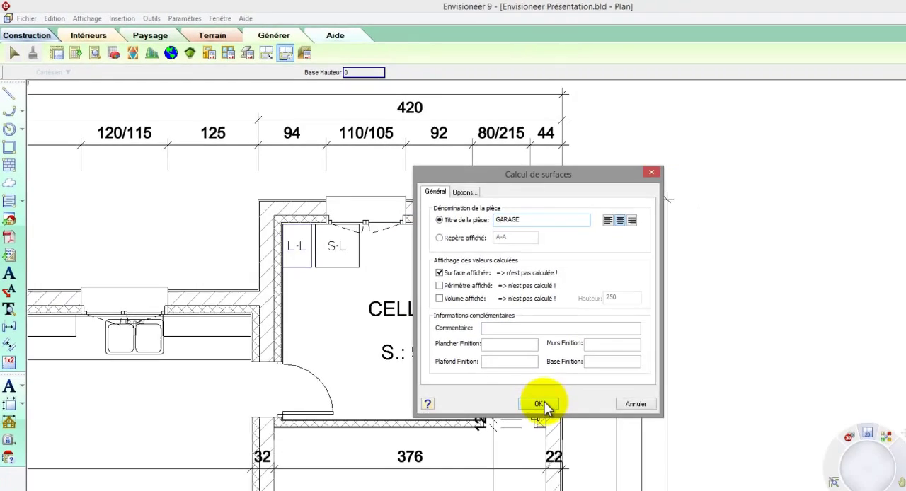
{"action": "left_click", "coordinate": [541, 404]}
{"action": "scroll", "coordinate": [493, 308], "scroll_direction": "down", "scroll_amount": 5}
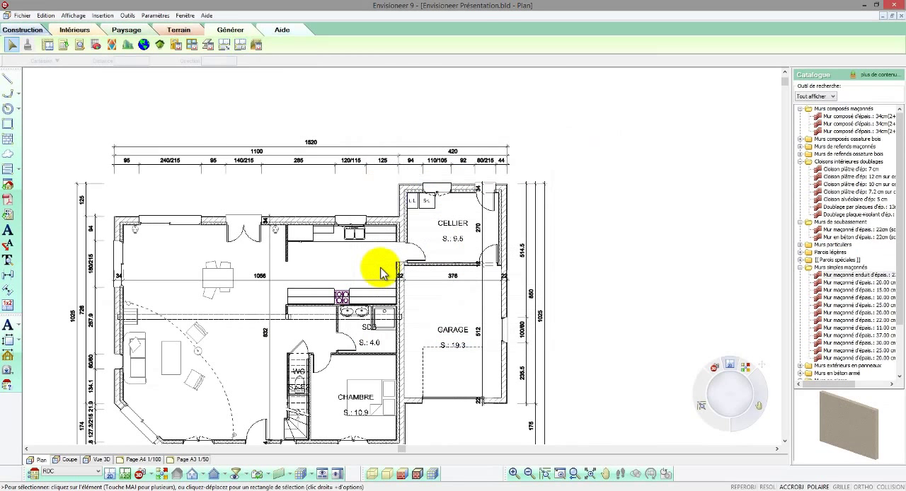
Step: Calculate the kitchen's area up to the partition behind the cooktop, titling the room CUISINE with its surface displayed
{"action": "scroll", "coordinate": [323, 253], "scroll_direction": "up", "scroll_amount": 5}
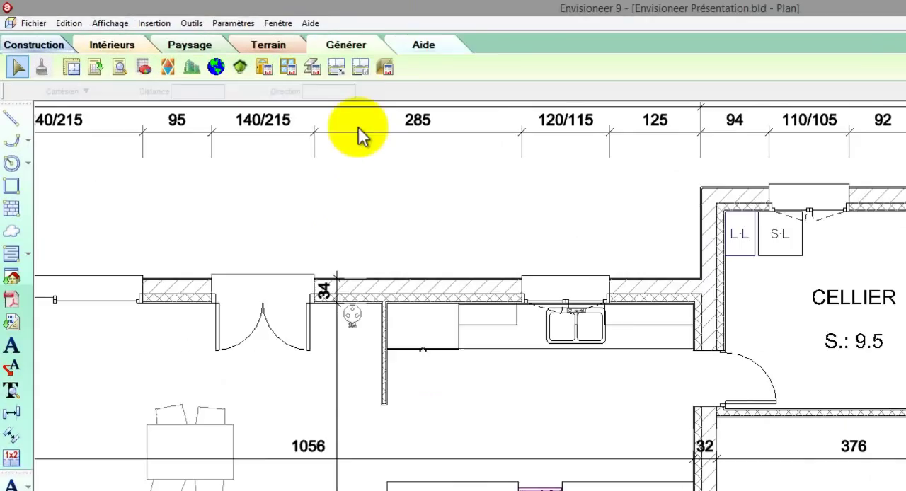
{"action": "left_click", "coordinate": [336, 67]}
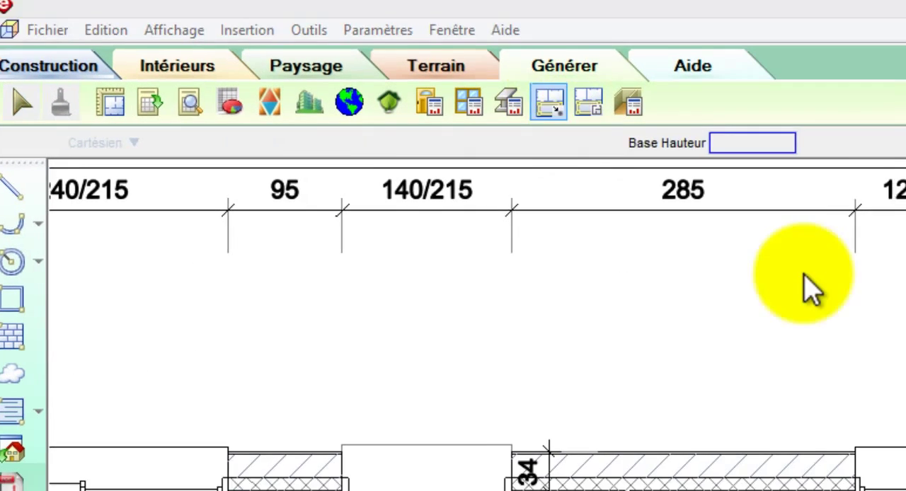
{"action": "left_click_drag", "start_coordinate": [572, 95], "coordinate": [511, 97]}
{"action": "type", "text": "CUIS"}
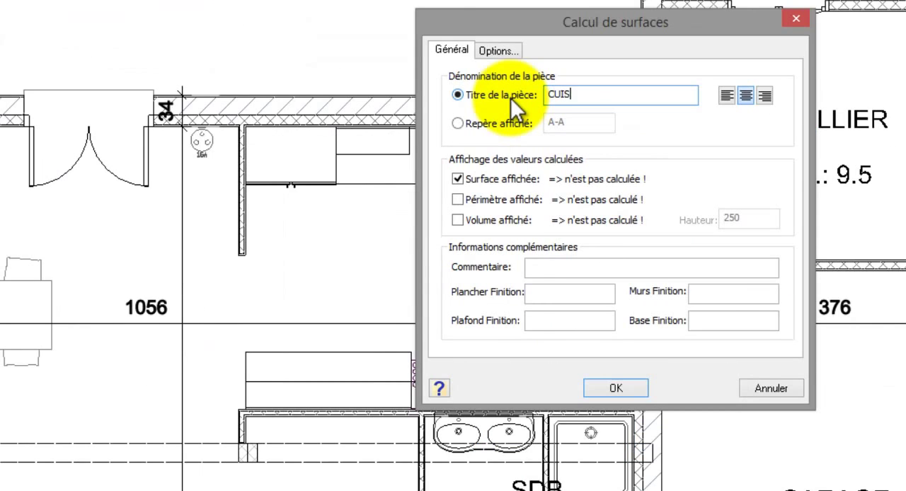
{"action": "type", "text": "INE"}
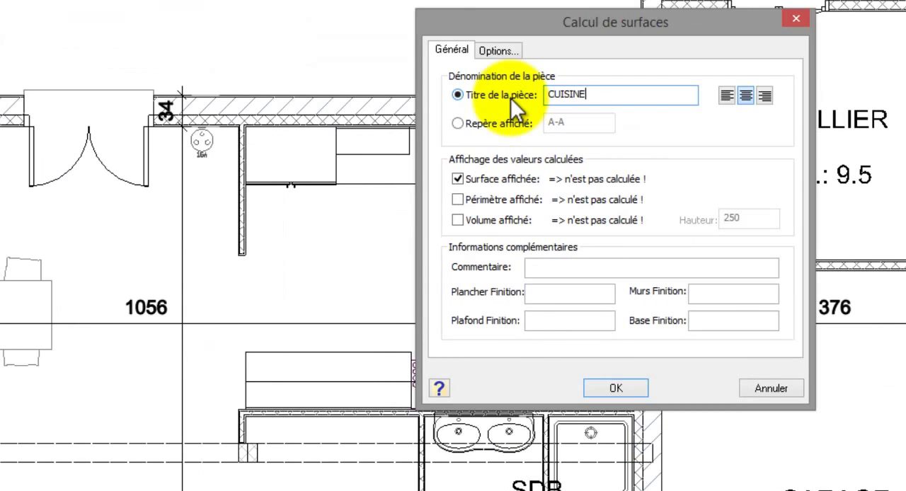
{"action": "left_click", "coordinate": [613, 389]}
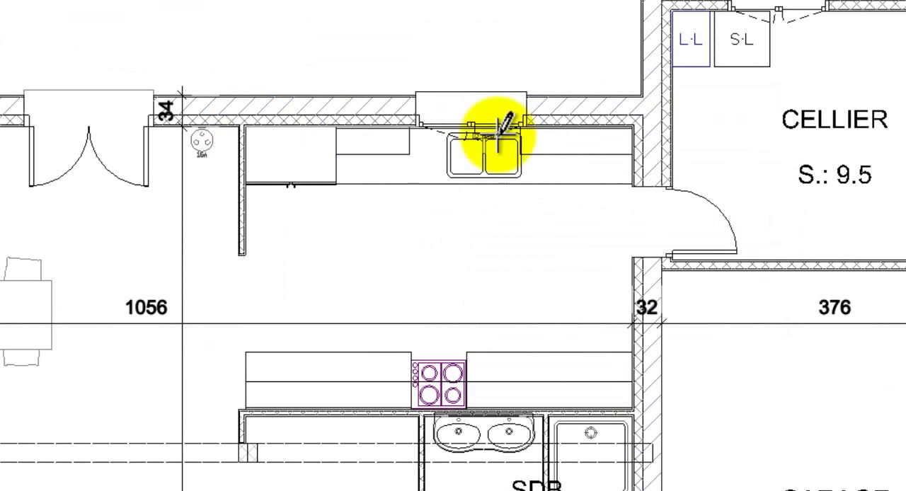
{"action": "left_click", "coordinate": [630, 126]}
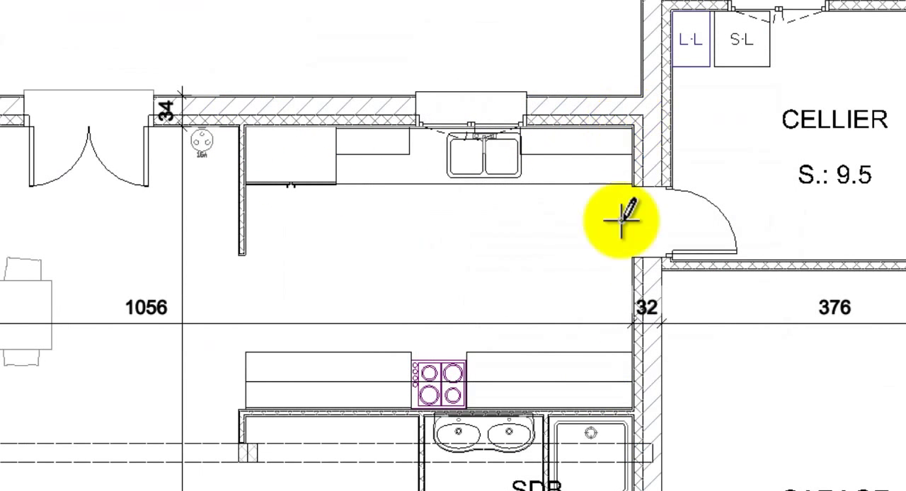
{"action": "left_click", "coordinate": [630, 407]}
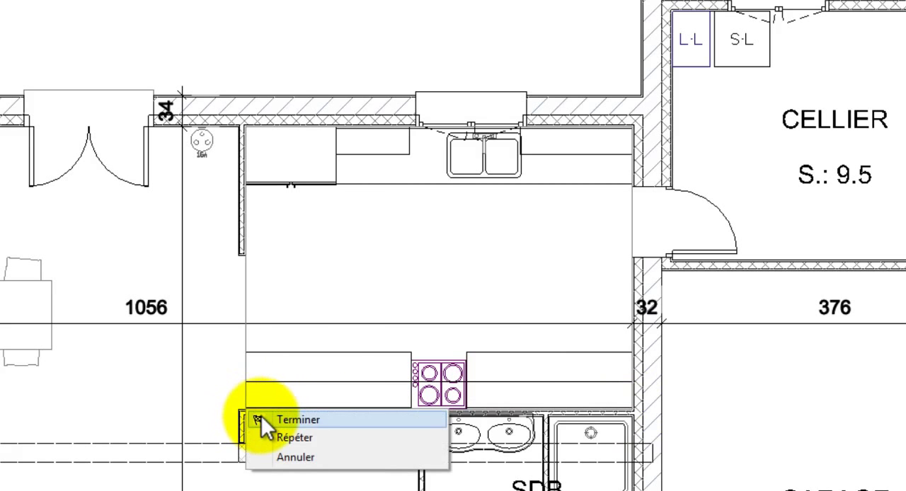
{"action": "left_click", "coordinate": [262, 419]}
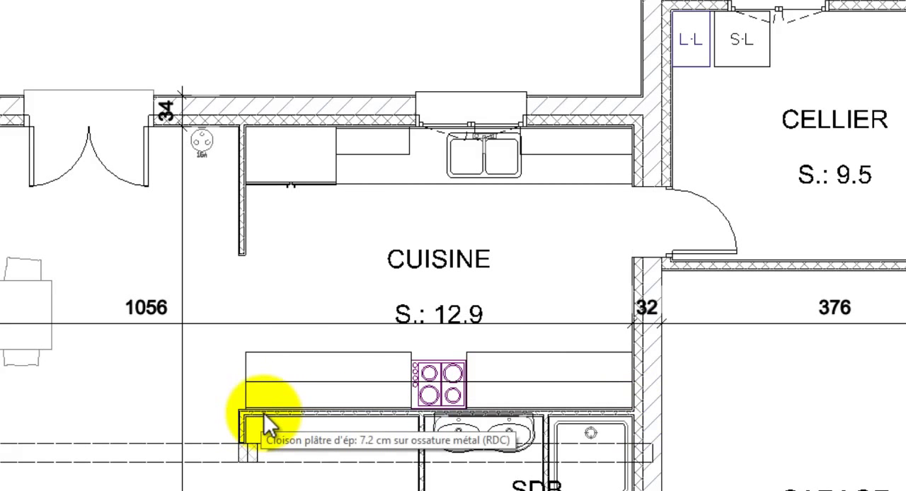
Step: Move the kitchen's surface text up to sit directly beneath its CUISINE title
{"action": "left_click", "coordinate": [455, 272]}
{"action": "right_click", "coordinate": [454, 272]}
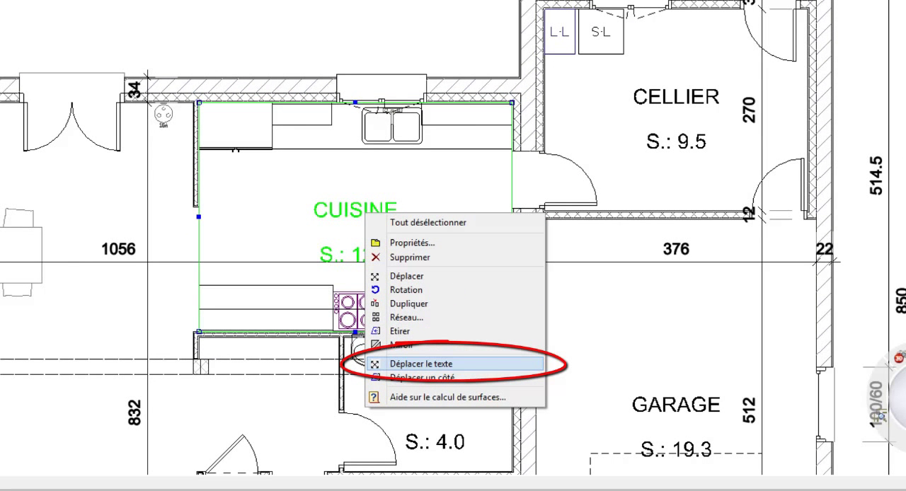
{"action": "left_click", "coordinate": [434, 364]}
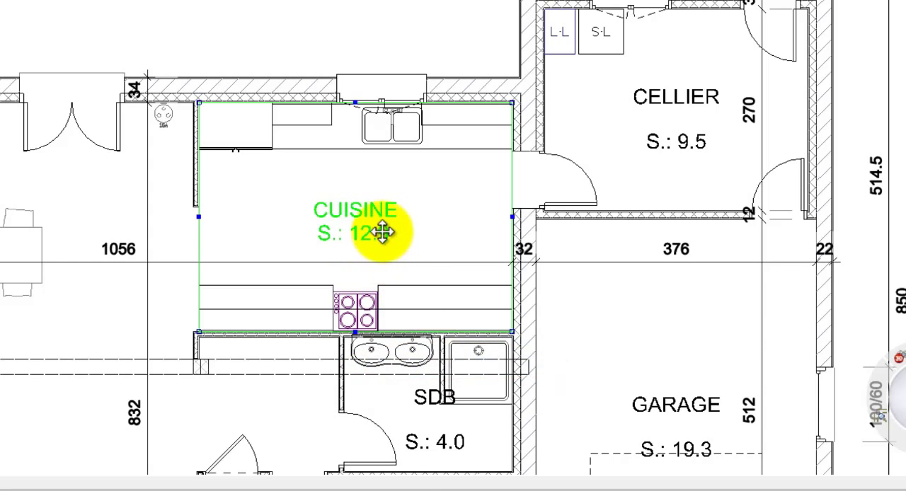
{"action": "left_click", "coordinate": [382, 232]}
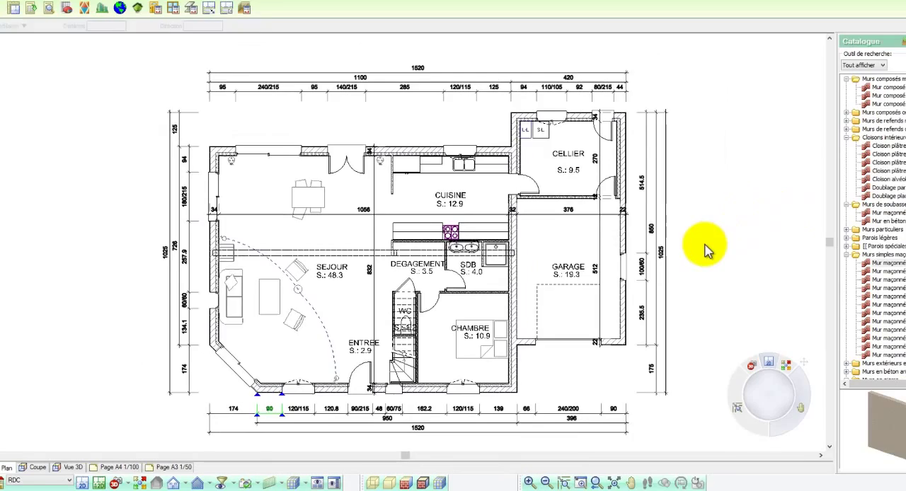
Step: Generate the room area table titled TABLEAU DES SURFACES for location RDC and place it beside the plan, east of the garage
{"action": "left_click", "coordinate": [781, 213]}
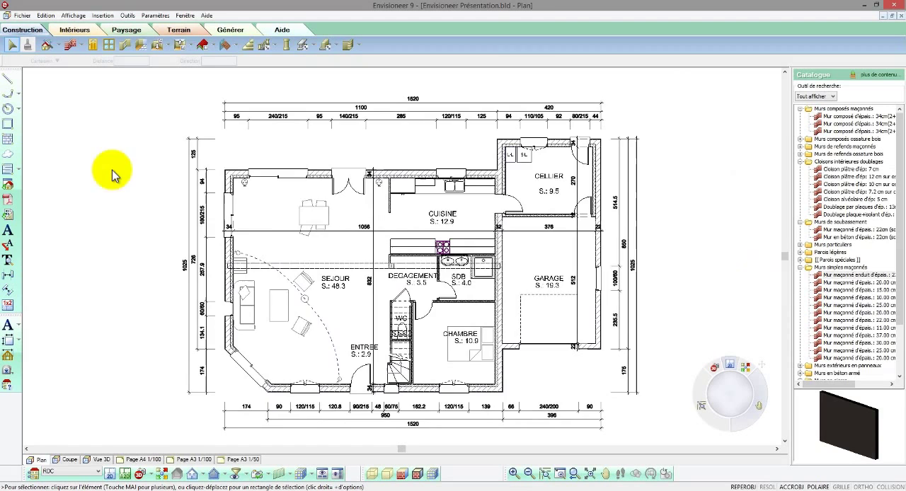
{"action": "scroll", "coordinate": [118, 135], "scroll_direction": "down", "scroll_amount": 3}
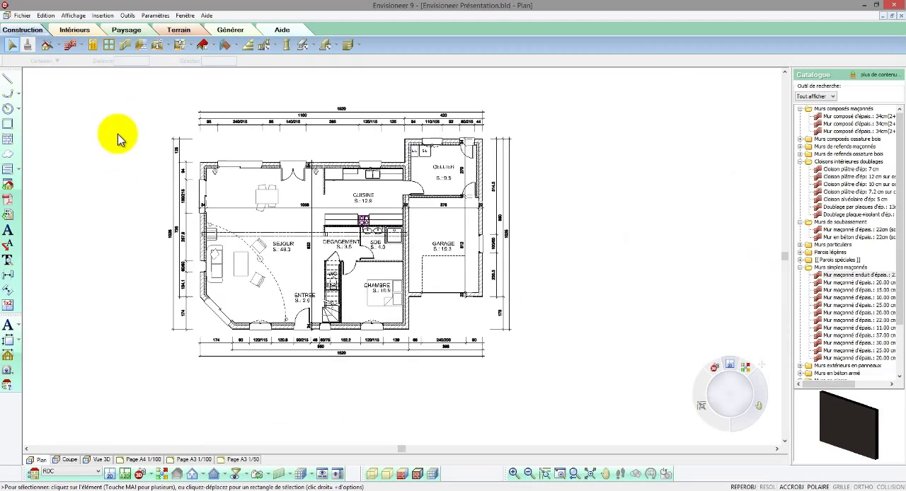
{"action": "scroll", "coordinate": [79, 193], "scroll_direction": "down", "scroll_amount": 5}
{"action": "scroll", "coordinate": [312, 116], "scroll_direction": "up", "scroll_amount": 4}
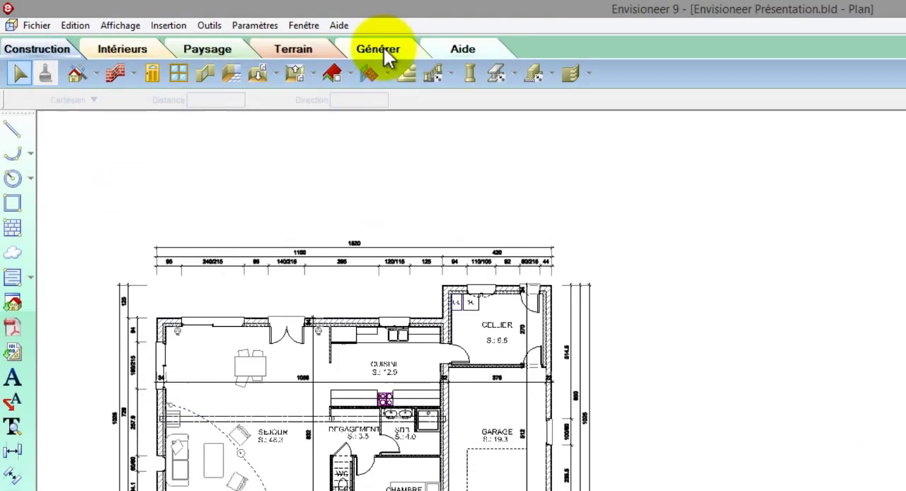
{"action": "left_click", "coordinate": [232, 31]}
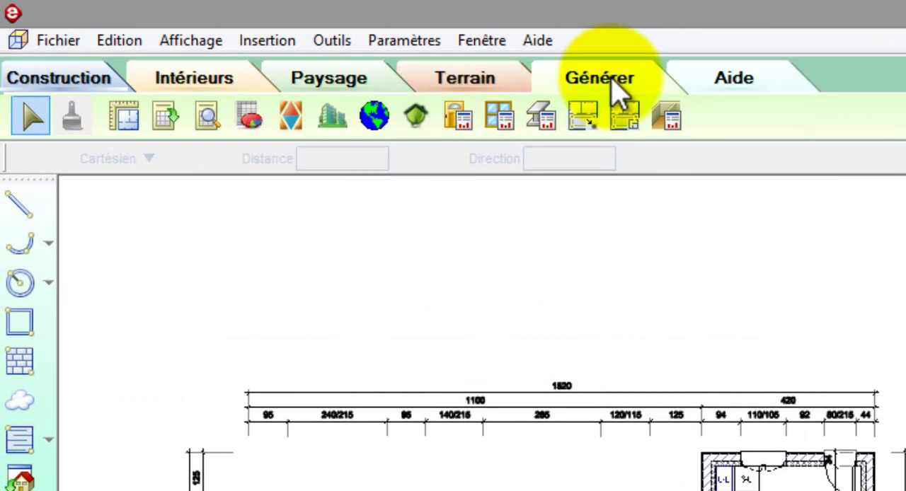
{"action": "left_click", "coordinate": [671, 117]}
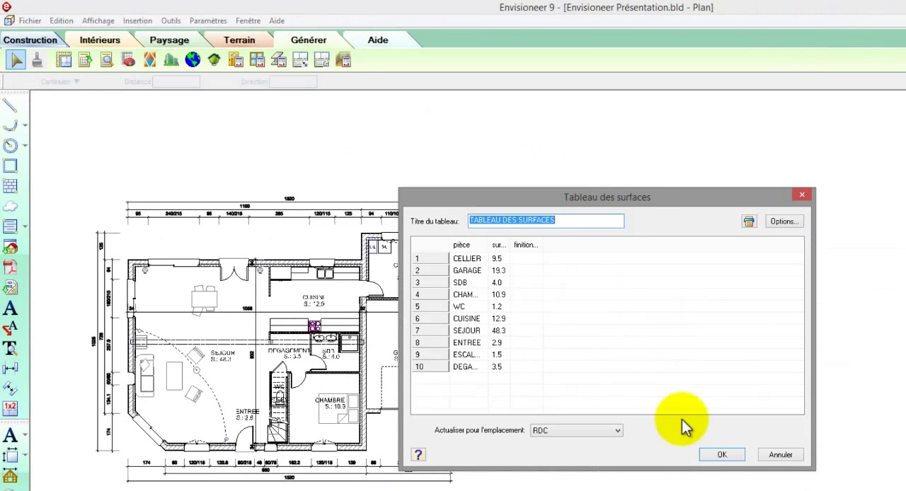
{"action": "left_click", "coordinate": [714, 454]}
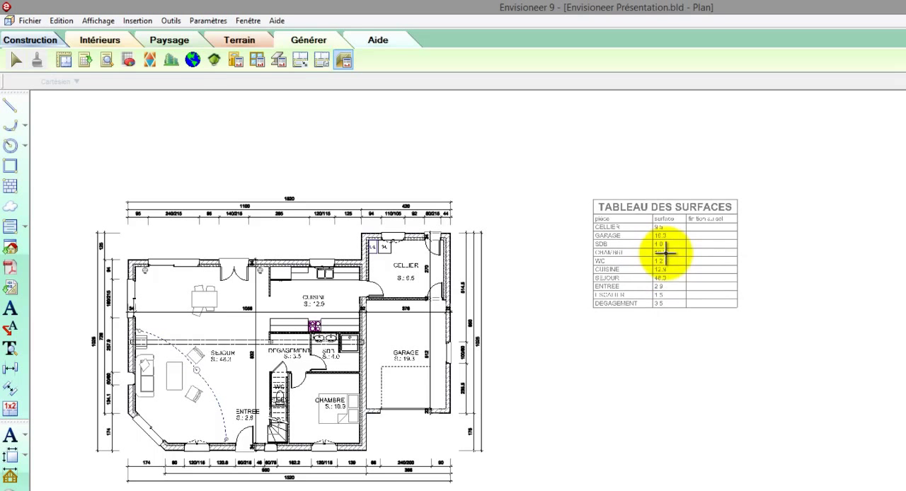
{"action": "left_click", "coordinate": [665, 252]}
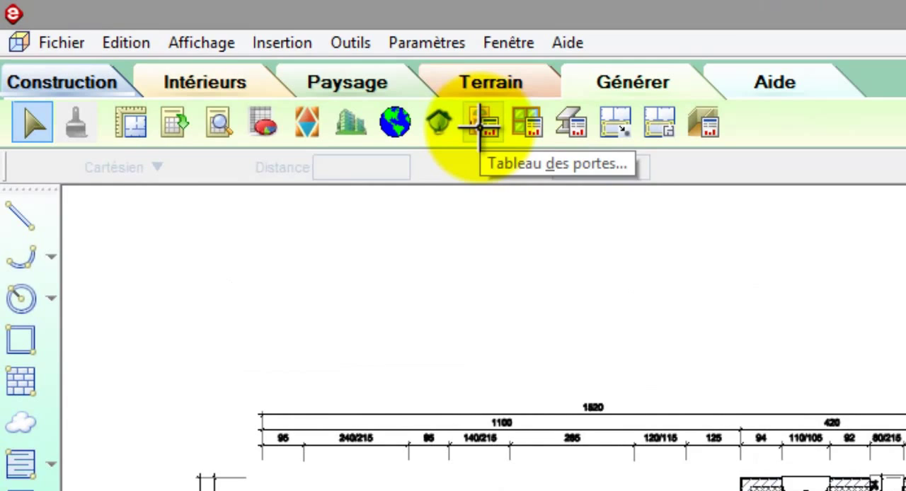
Step: Generate the NOMENCLATURE DES PORTES door schedule for RDC with elements annotated by markers, and place it below the area table
{"action": "left_click", "coordinate": [481, 126]}
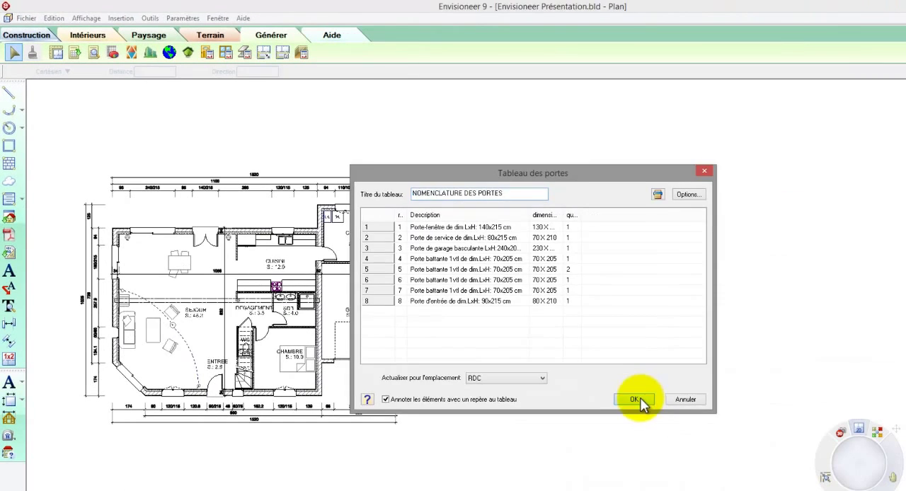
{"action": "left_click", "coordinate": [640, 400]}
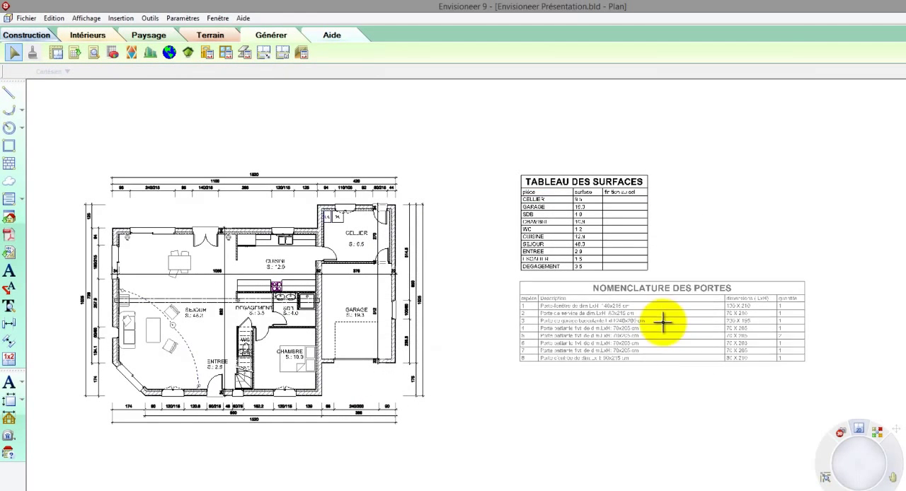
{"action": "left_click", "coordinate": [664, 323]}
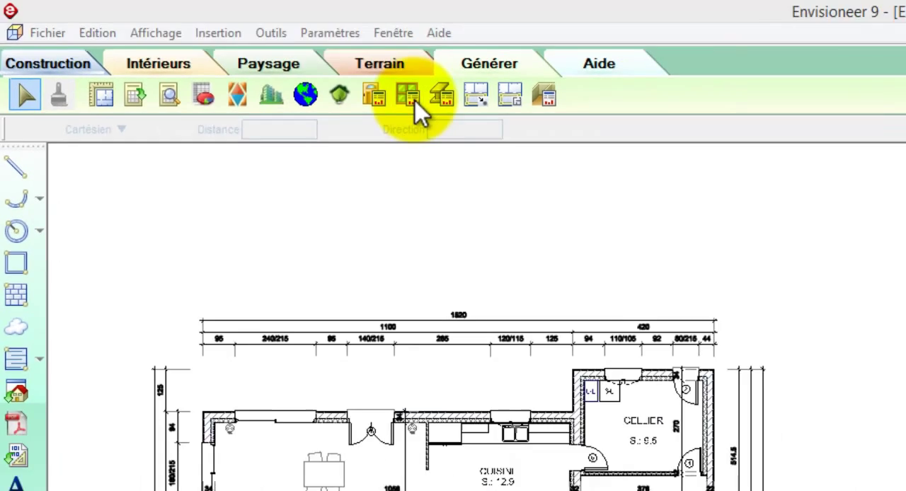
Step: Place the NOMENCLATURE DES FENETRES window schedule for RDC, with marker annotations, below the door schedule and check its numbering against the plan's markers
{"action": "left_click", "coordinate": [475, 112]}
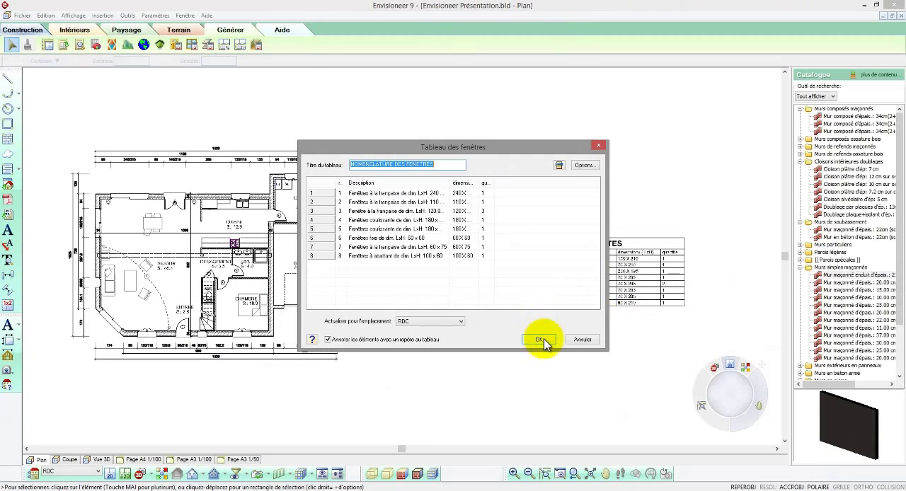
{"action": "left_click", "coordinate": [540, 340]}
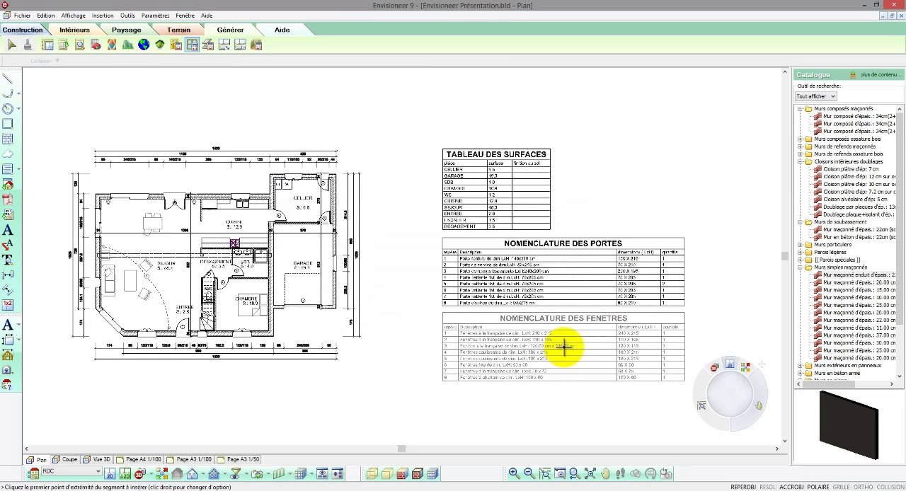
{"action": "left_click", "coordinate": [566, 347]}
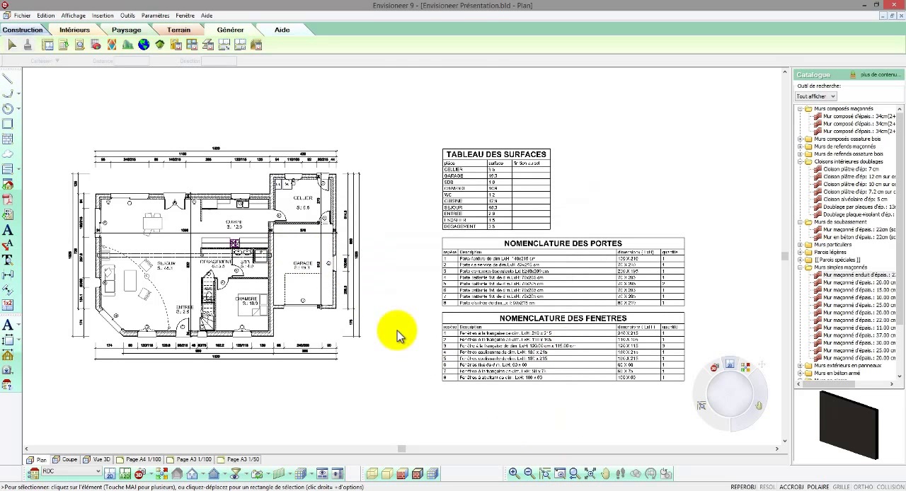
{"action": "left_click_drag", "start_coordinate": [285, 248], "coordinate": [397, 331]}
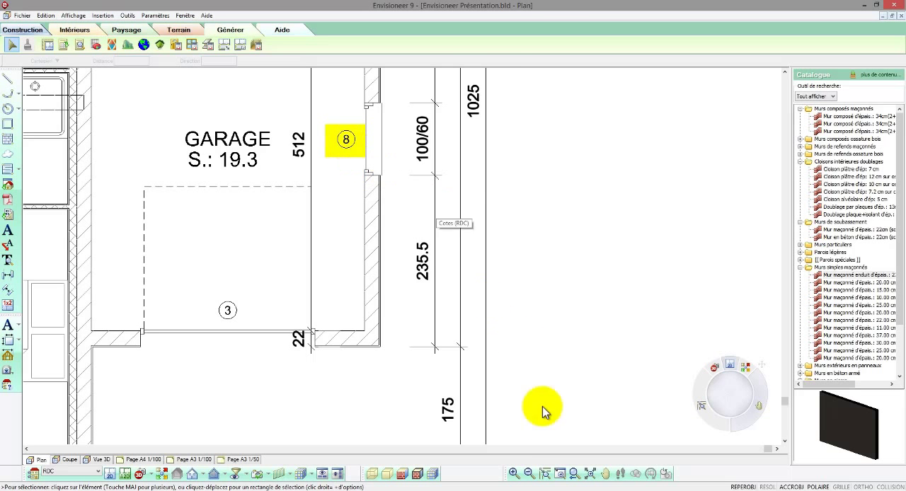
{"action": "left_click", "coordinate": [574, 473]}
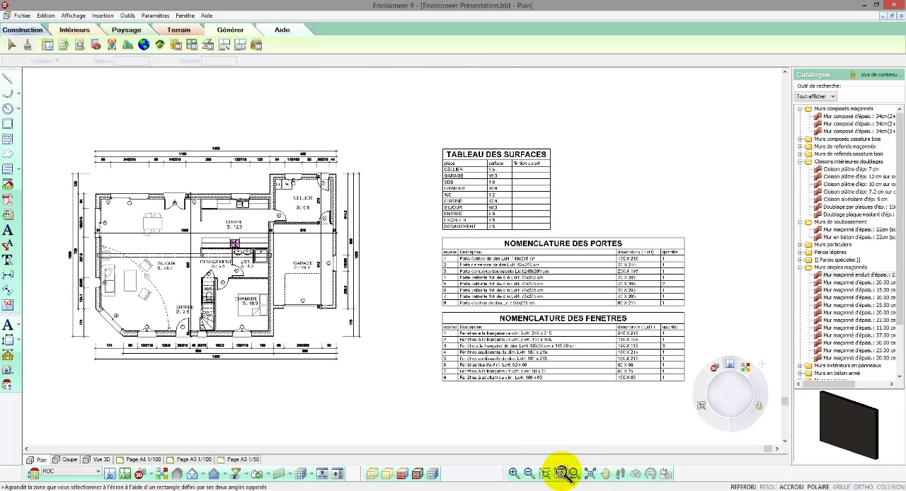
{"action": "left_click_drag", "start_coordinate": [437, 310], "coordinate": [692, 404]}
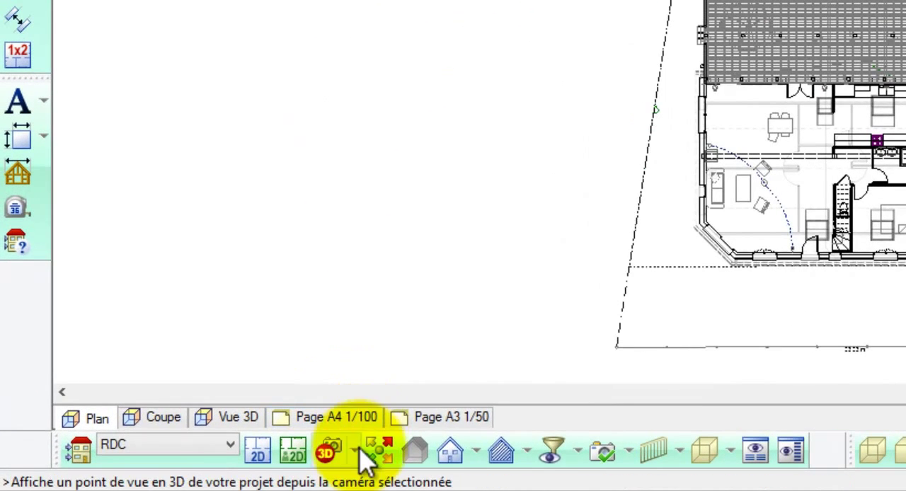
Step: Place a new camera in the rear garden near the west boundary, aimed at the middle of the house across the terrace
{"action": "left_click", "coordinate": [151, 474]}
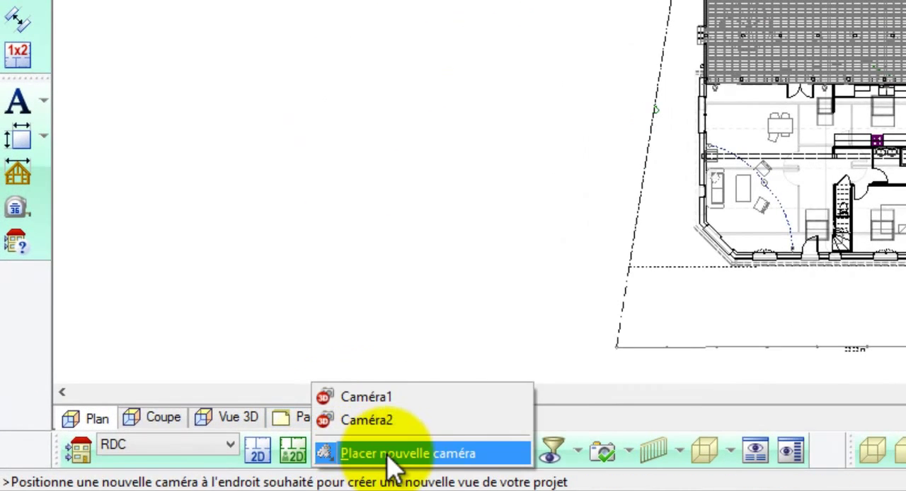
{"action": "left_click", "coordinate": [382, 453]}
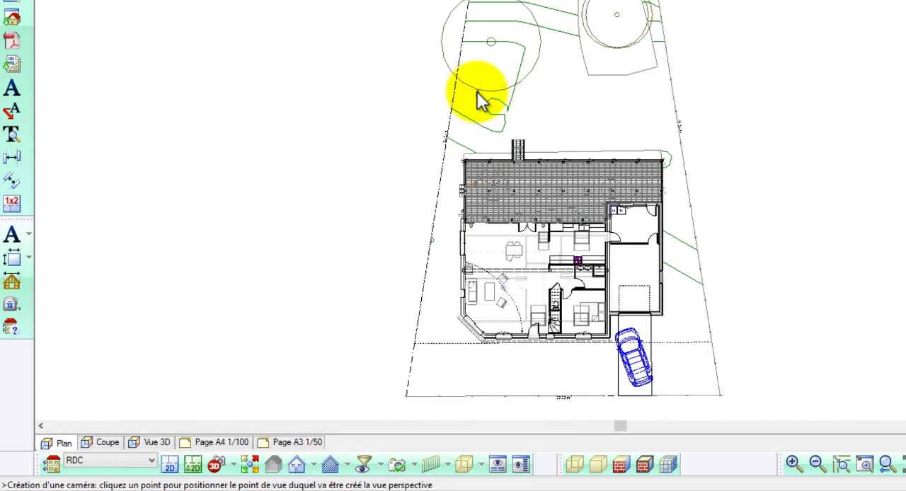
{"action": "left_click", "coordinate": [479, 95]}
{"action": "left_click", "coordinate": [548, 272]}
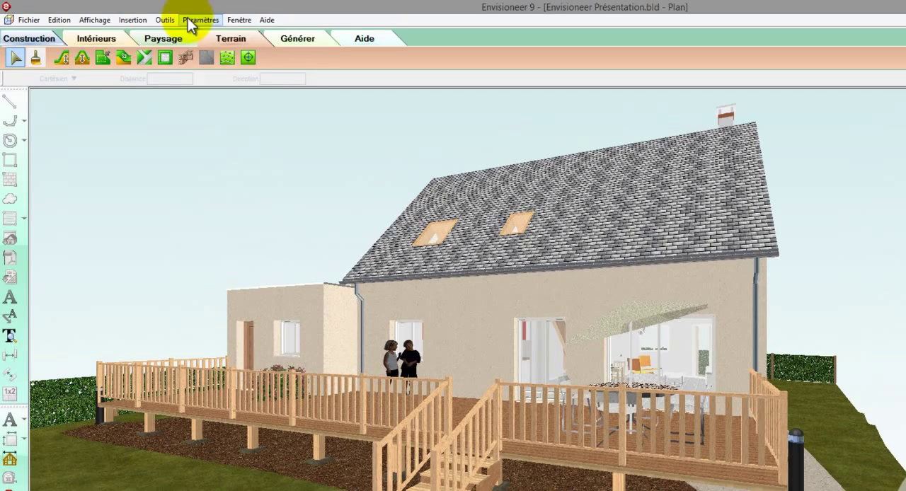
Step: Set the scene background to Image 2 (arrière-plan de nuit) and move the camera farther back from the terrace
{"action": "left_click", "coordinate": [183, 17]}
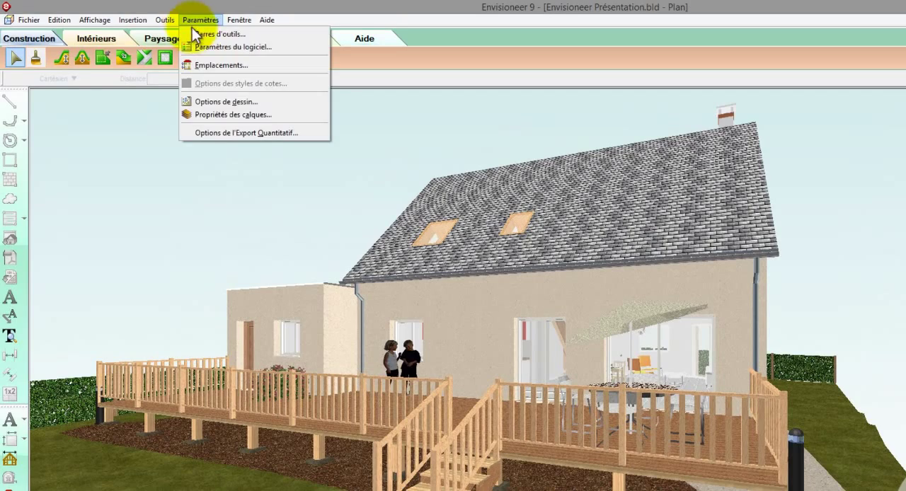
{"action": "left_click", "coordinate": [185, 44]}
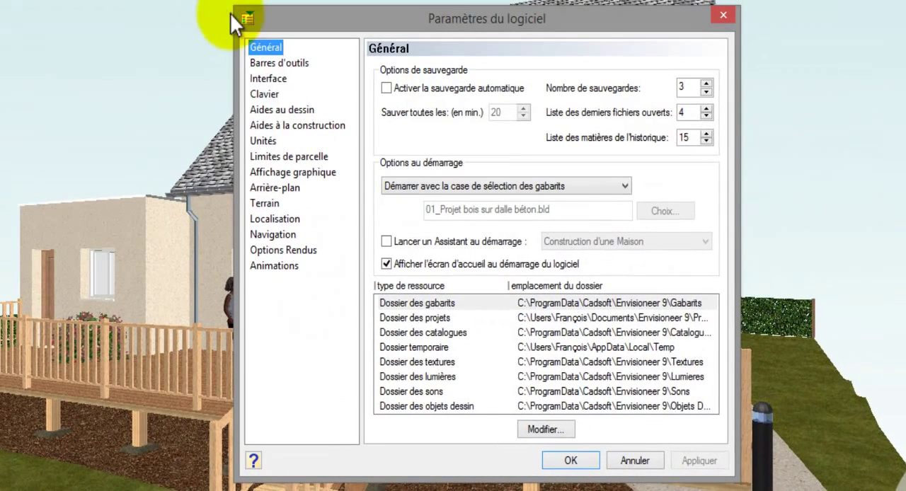
{"action": "left_click", "coordinate": [276, 189]}
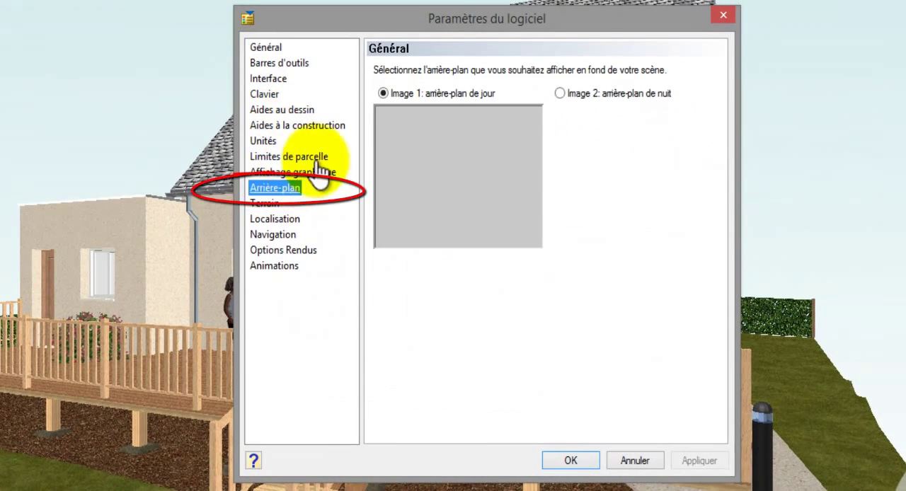
{"action": "left_click", "coordinate": [560, 93]}
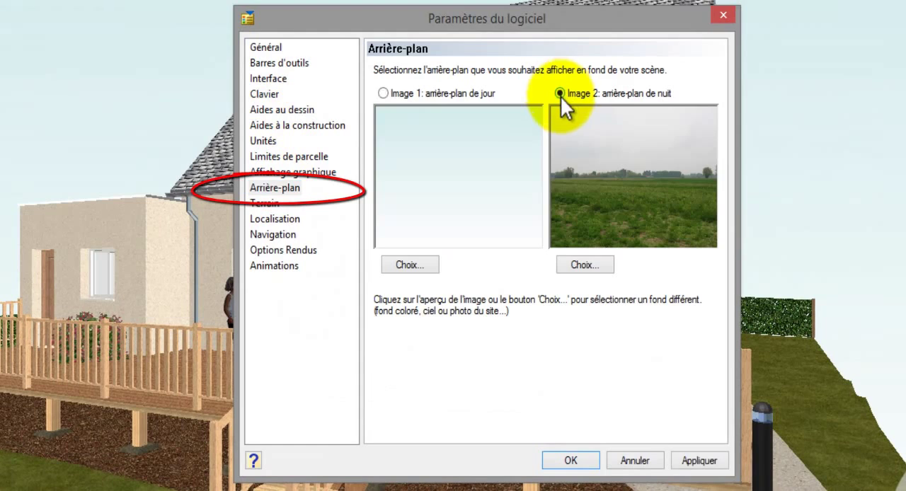
{"action": "left_click", "coordinate": [567, 458]}
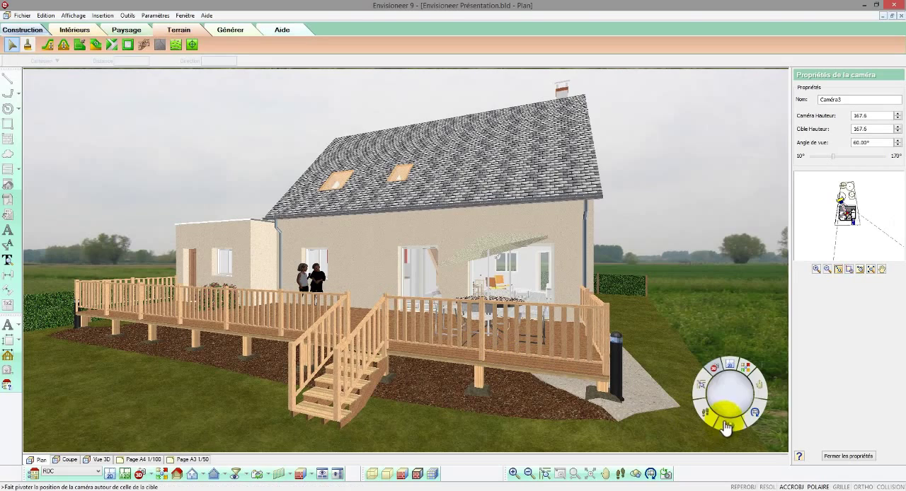
{"action": "left_click_drag", "start_coordinate": [738, 401], "coordinate": [744, 403]}
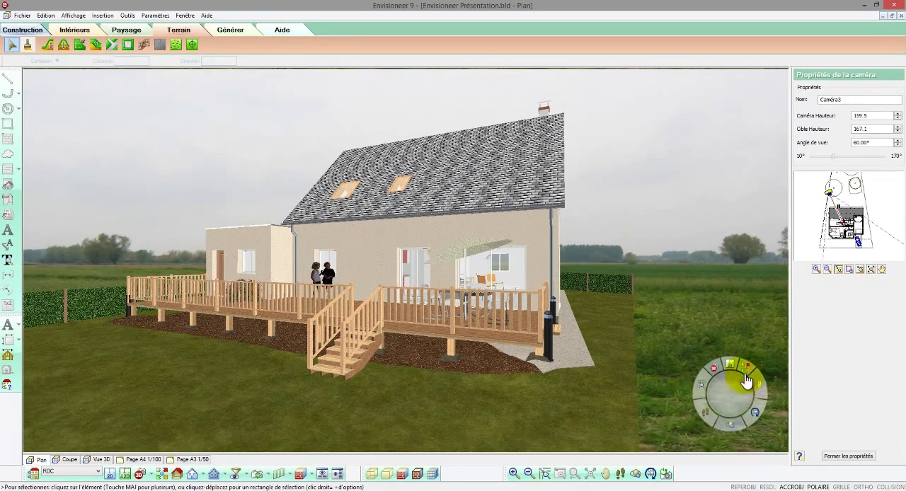
Step: Reframe Caméra3 so the garden tree borders the view of the house and terrace, and run a RealView 3D rendering of it
{"action": "left_click_drag", "start_coordinate": [729, 397], "coordinate": [750, 391]}
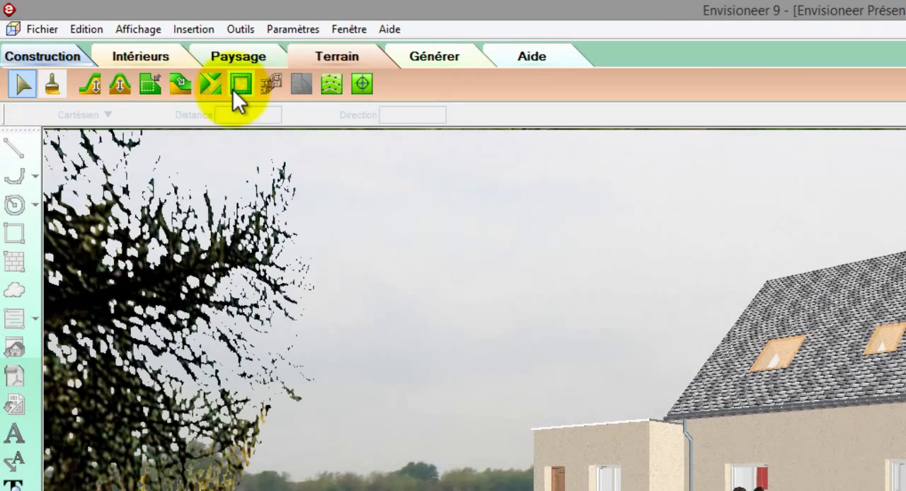
{"action": "left_click", "coordinate": [137, 29]}
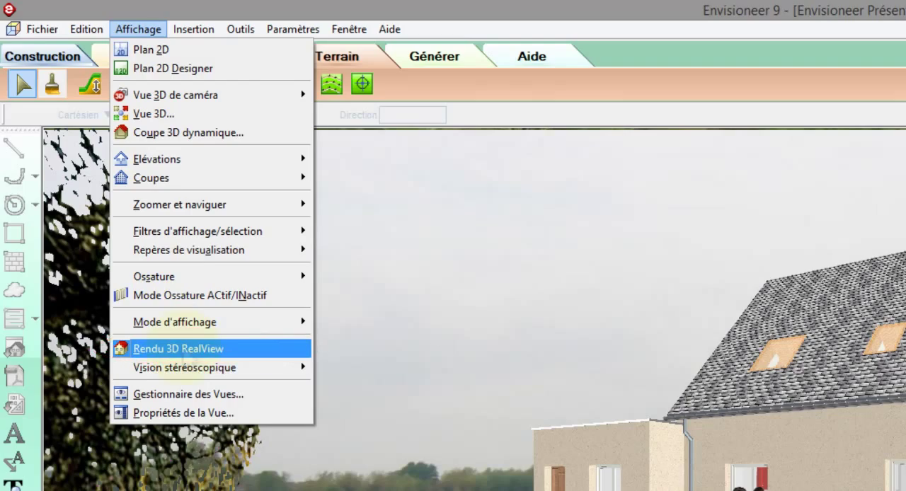
{"action": "left_click", "coordinate": [178, 348]}
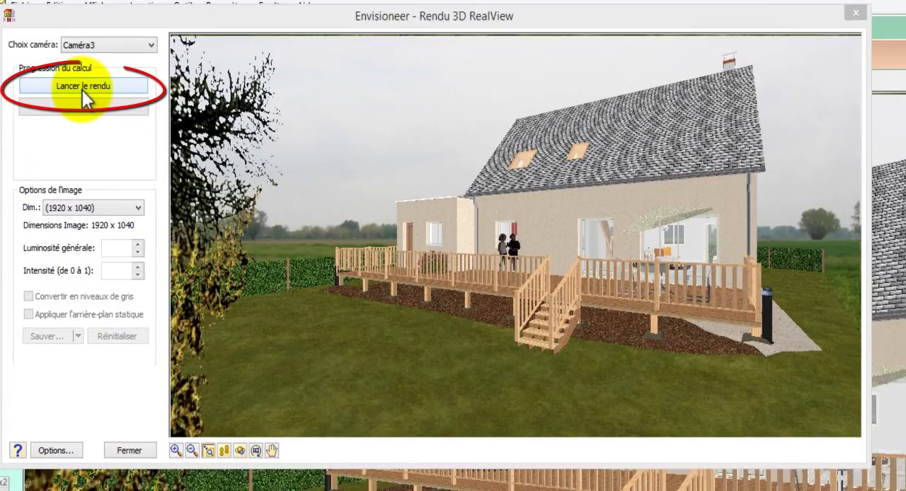
{"action": "left_click", "coordinate": [82, 90]}
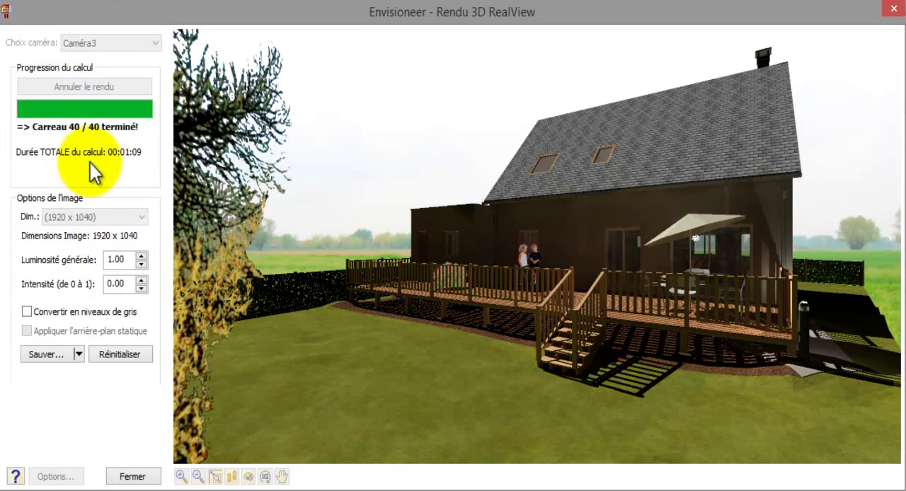
Step: Reset the rendered image and set the rendering quality to Niveau 2 - Qualité minimale (rapide)
{"action": "left_click", "coordinate": [98, 352]}
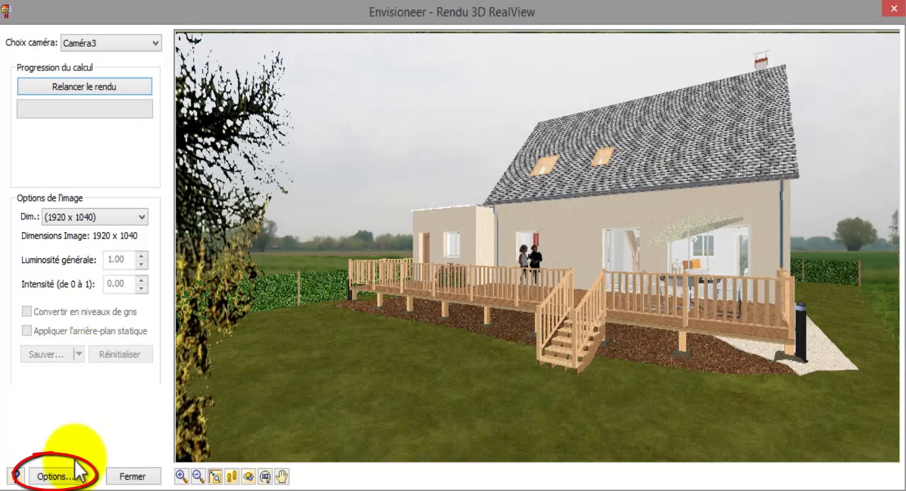
{"action": "left_click", "coordinate": [70, 477]}
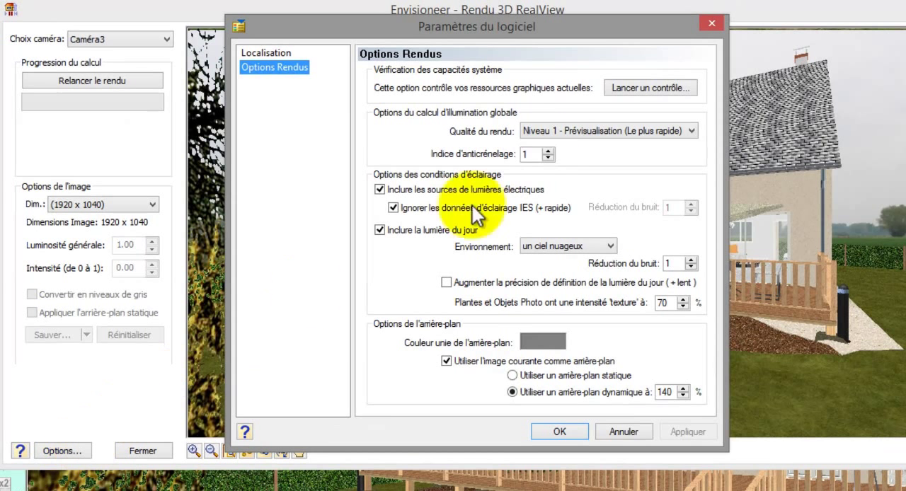
{"action": "left_click", "coordinate": [558, 130]}
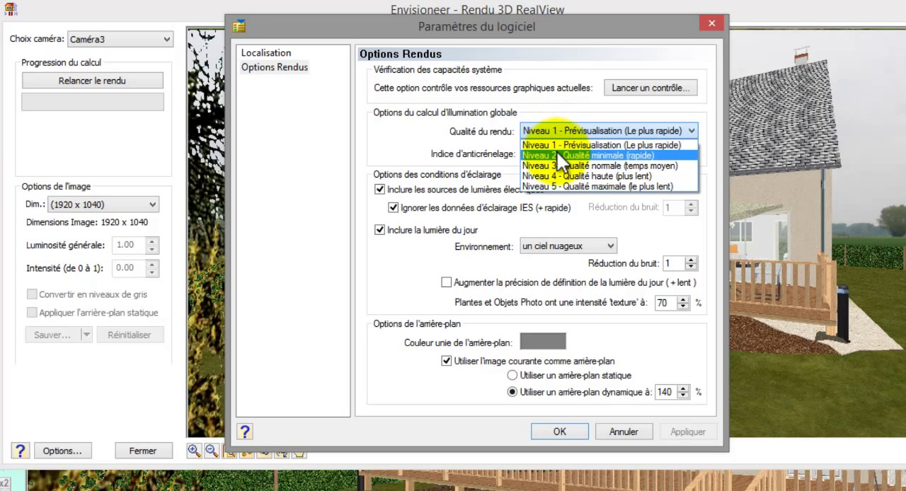
{"action": "left_click", "coordinate": [556, 150]}
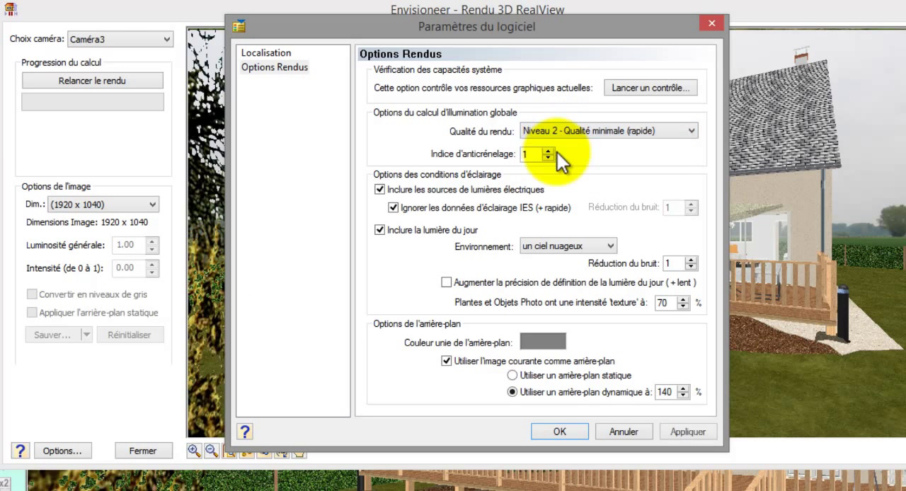
Step: Rotate the plan's north direction to about 60.64° in the location settings, apply it and rerun the rendering
{"action": "left_click", "coordinate": [287, 54]}
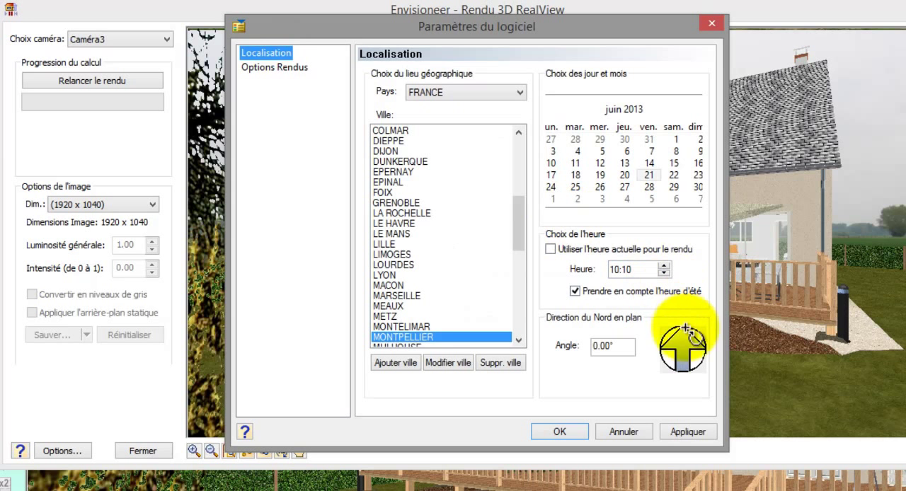
{"action": "left_click_drag", "start_coordinate": [685, 329], "coordinate": [695, 343]}
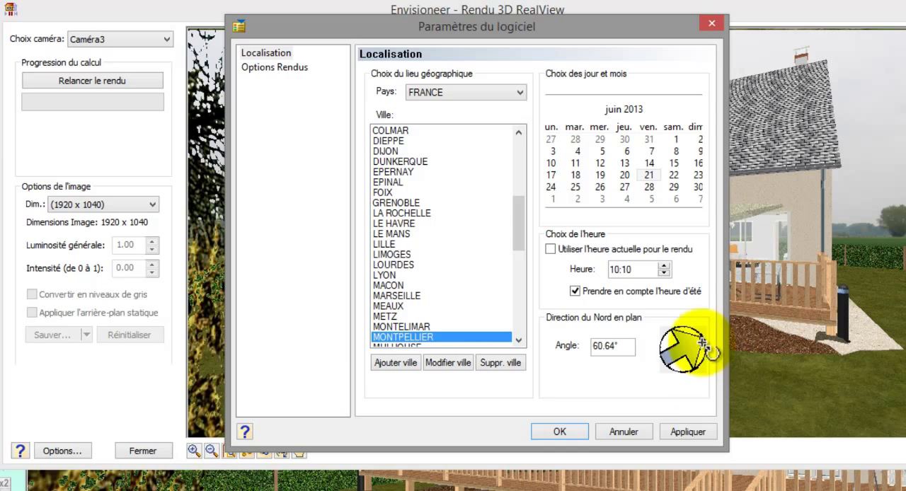
{"action": "left_click", "coordinate": [688, 430]}
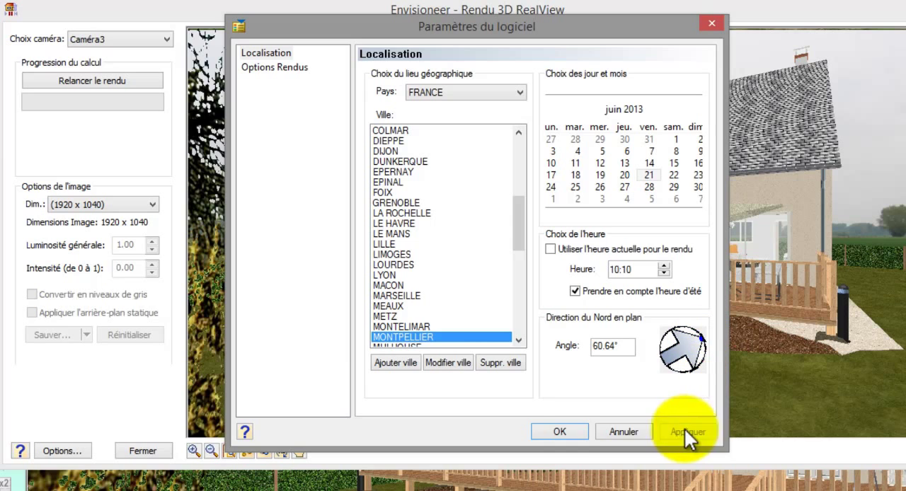
{"action": "left_click", "coordinate": [568, 427]}
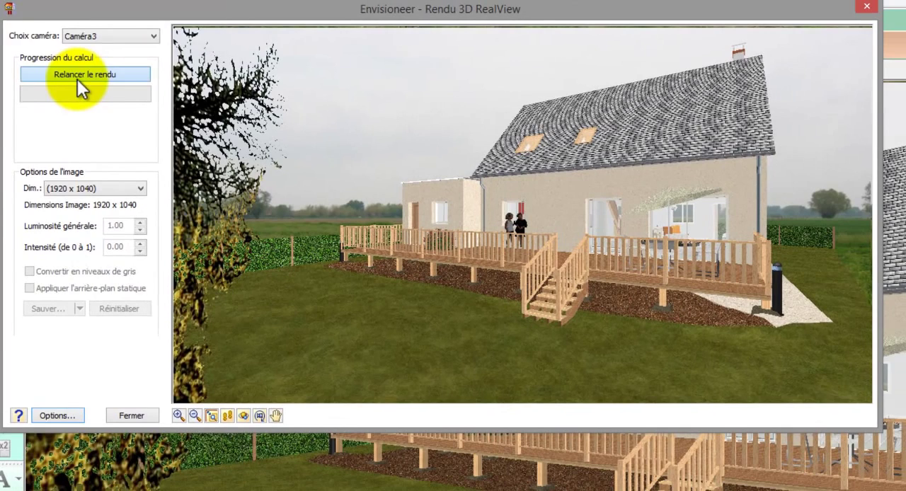
{"action": "left_click", "coordinate": [77, 74]}
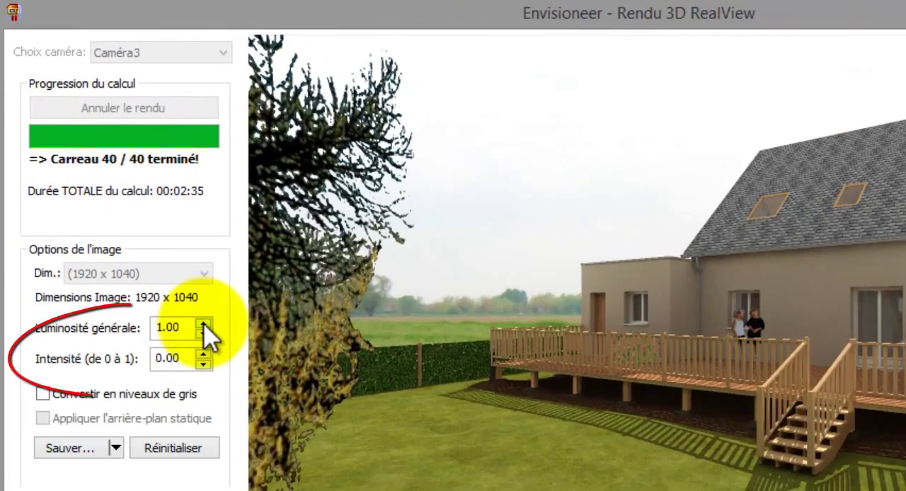
Step: Raise the general brightness (Luminosité générale) of the rendered image to 1.35
{"action": "left_click", "coordinate": [140, 223]}
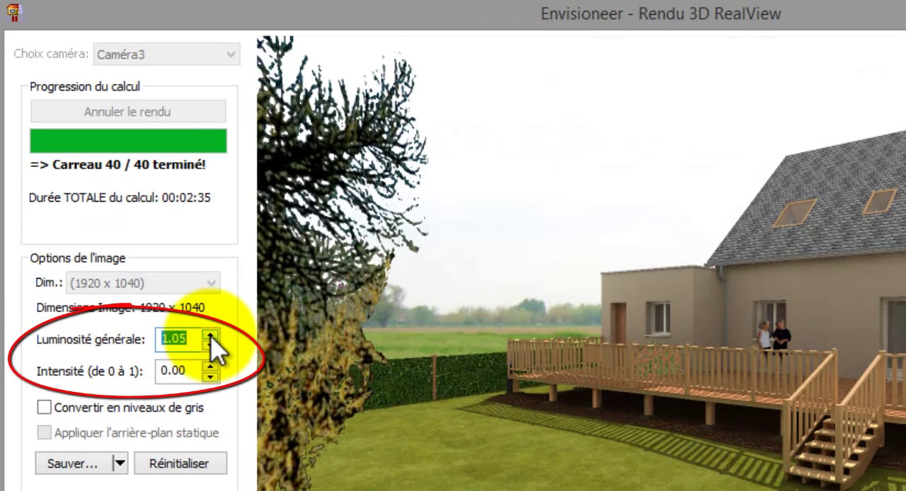
{"action": "left_click", "coordinate": [210, 335]}
{"action": "left_click", "coordinate": [210, 335]}
{"action": "left_click", "coordinate": [211, 334]}
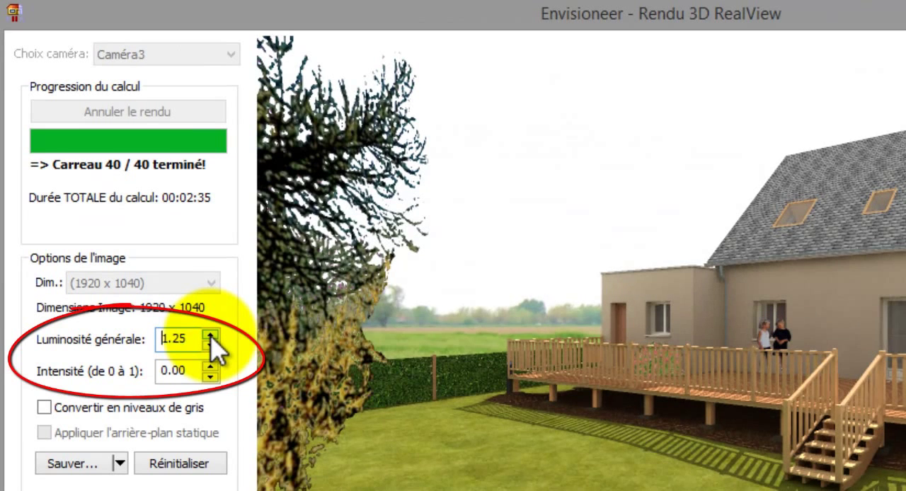
{"action": "left_click", "coordinate": [210, 335]}
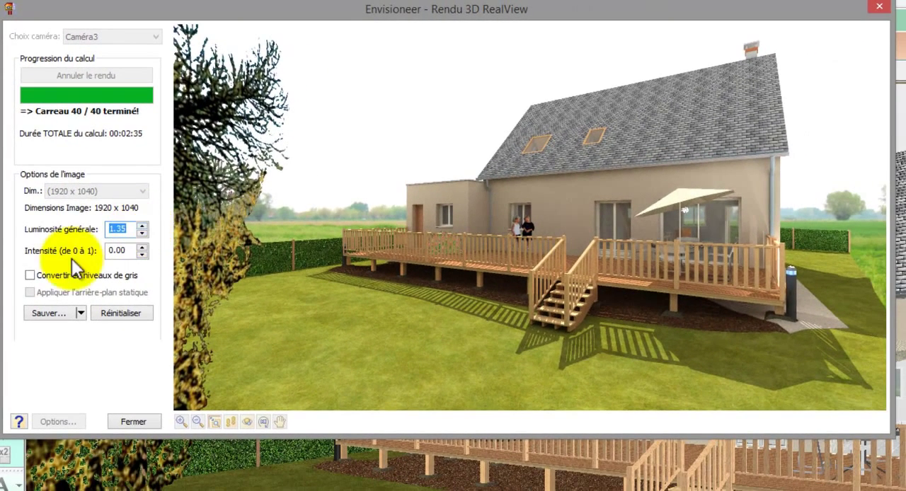
Step: Try converting the rendered image to greyscale, and switch it back to colour
{"action": "left_click", "coordinate": [30, 275]}
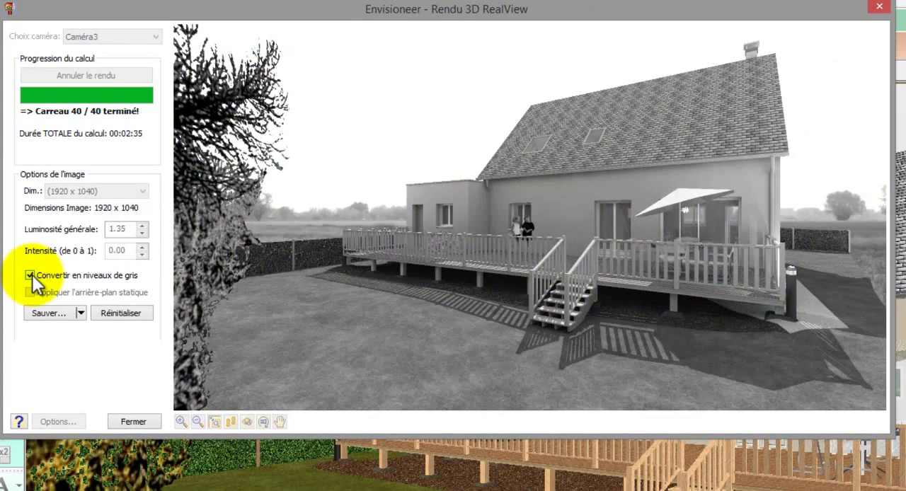
{"action": "left_click", "coordinate": [29, 275]}
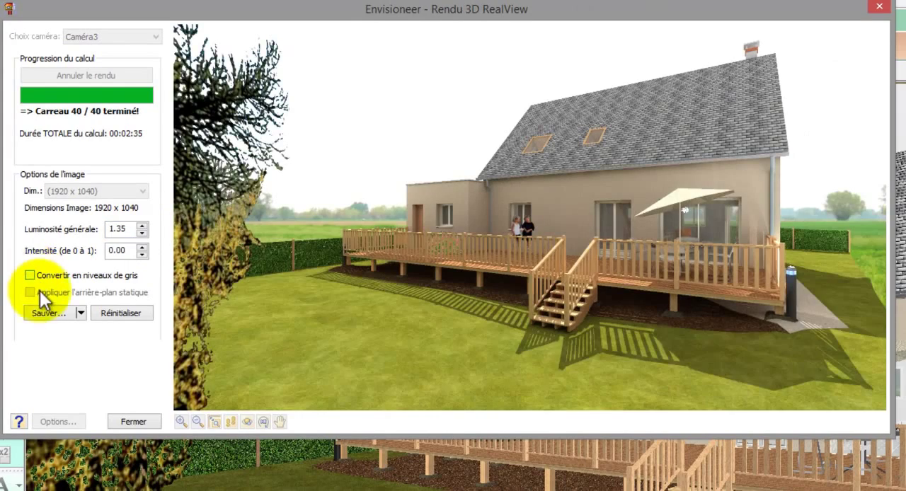
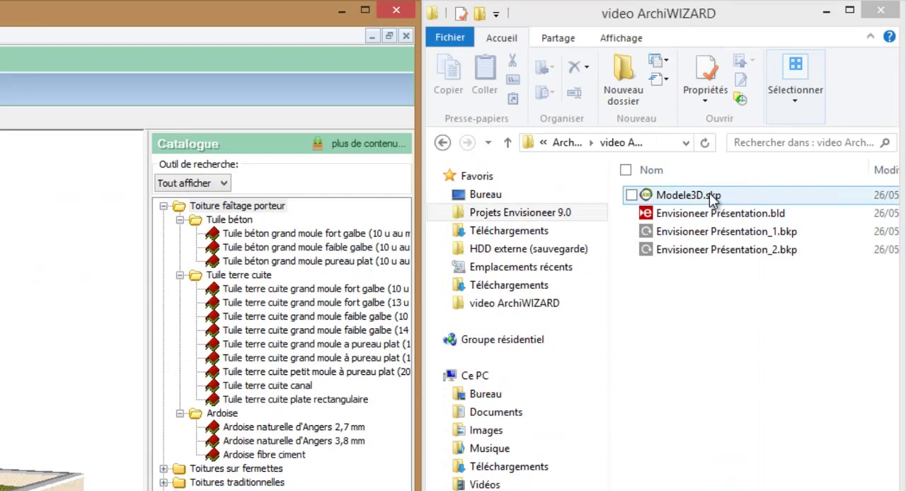
Step: Open Modele3D.skp with Envisioneer_PluginAW.exe and choose to create a new ArchiWIZARD study
{"action": "left_click", "coordinate": [711, 196]}
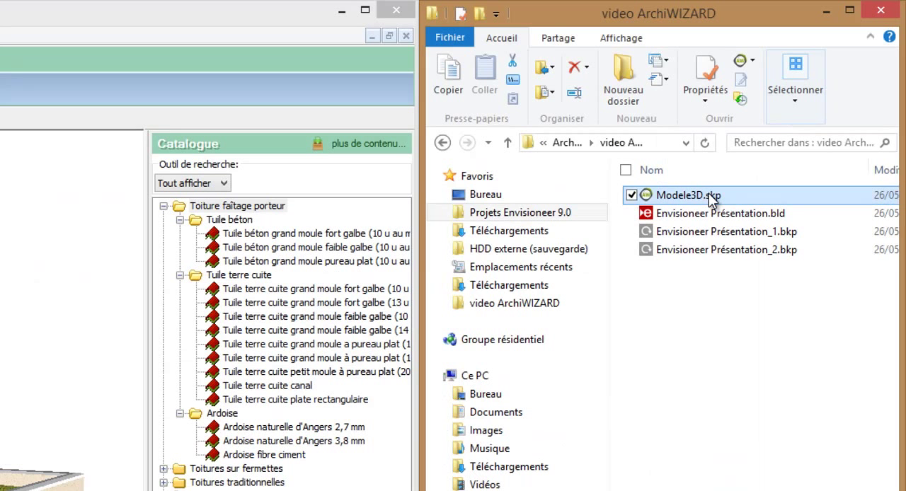
{"action": "right_click", "coordinate": [710, 197]}
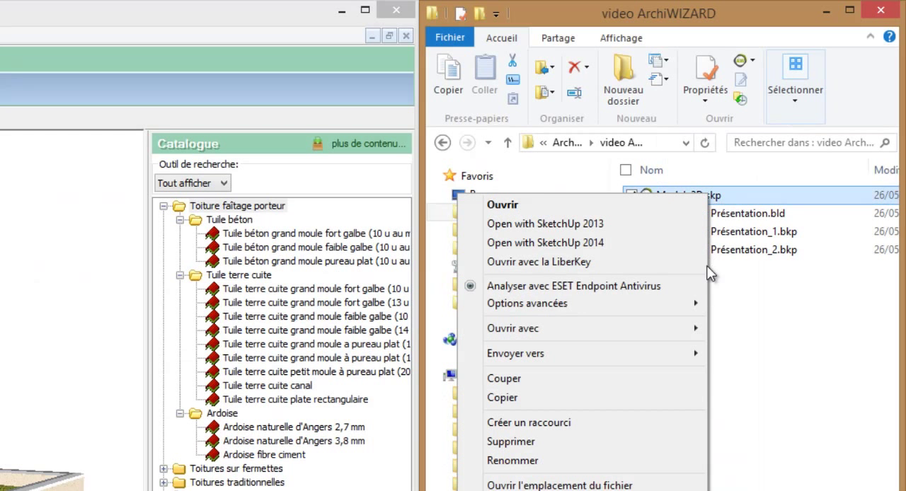
{"action": "mouse_move", "coordinate": [698, 329]}
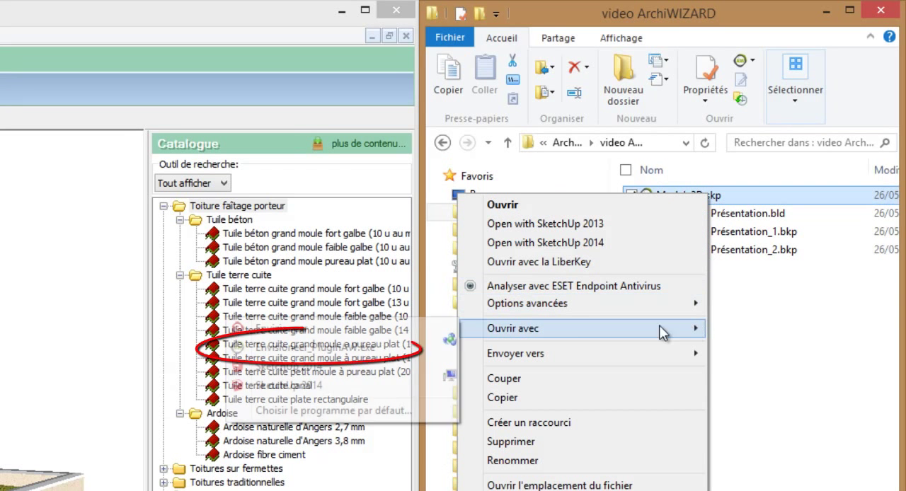
{"action": "left_click", "coordinate": [364, 348]}
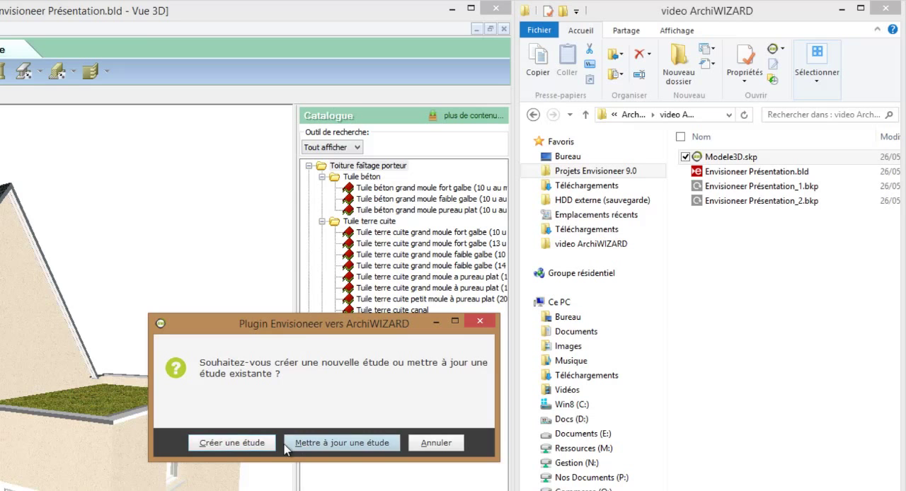
{"action": "left_click", "coordinate": [253, 443]}
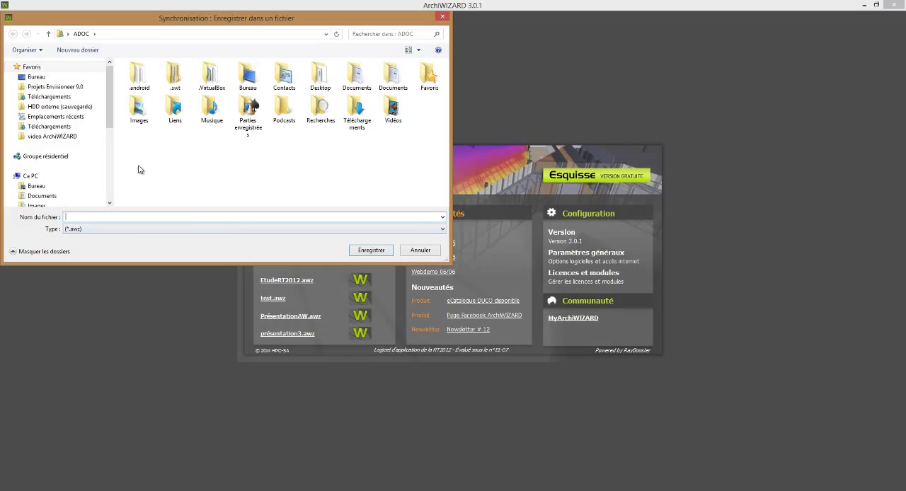
Step: Save the study as EtudeRT2012 in the video ArchiWIZARD folder
{"action": "left_click", "coordinate": [67, 138]}
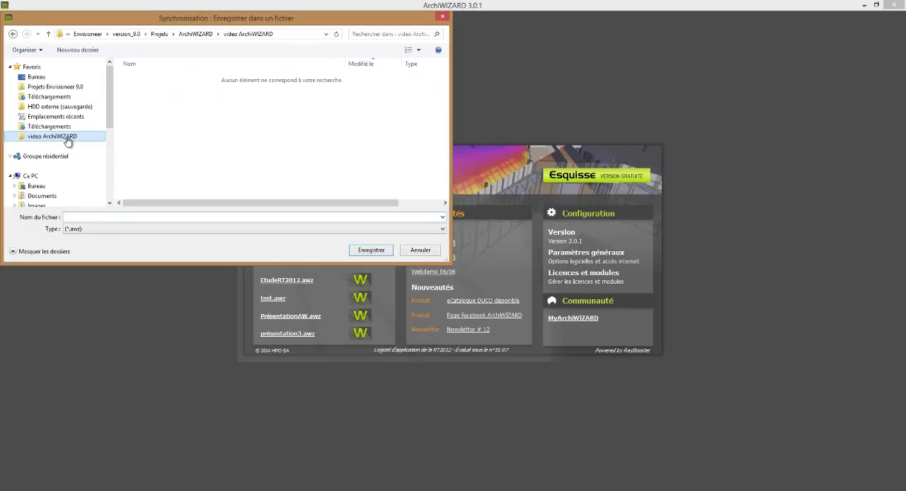
{"action": "left_click", "coordinate": [121, 217]}
{"action": "type", "text": "Etude"}
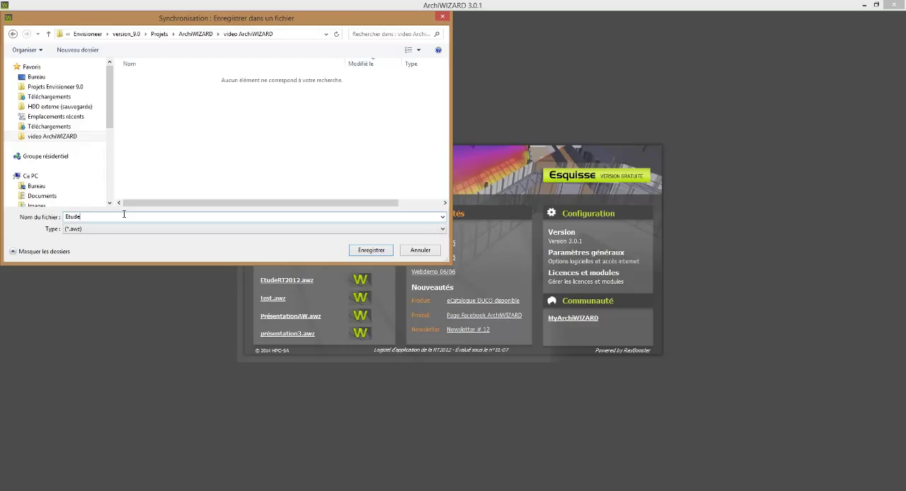
{"action": "type", "text": "RT2012"}
{"action": "key", "text": "Return"}
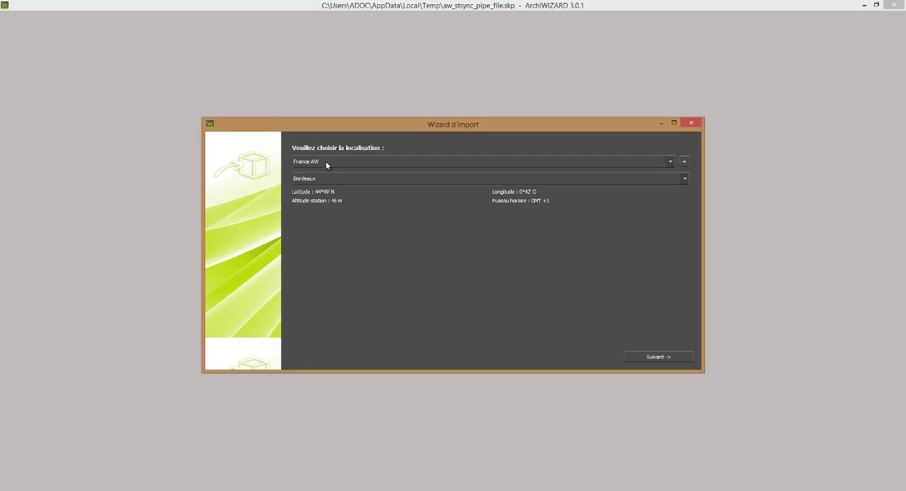
Step: Set the project location to France_RT2012 with the THBCE2012_TRAPPES_H1a station and continue to the building configuration
{"action": "left_click", "coordinate": [326, 161]}
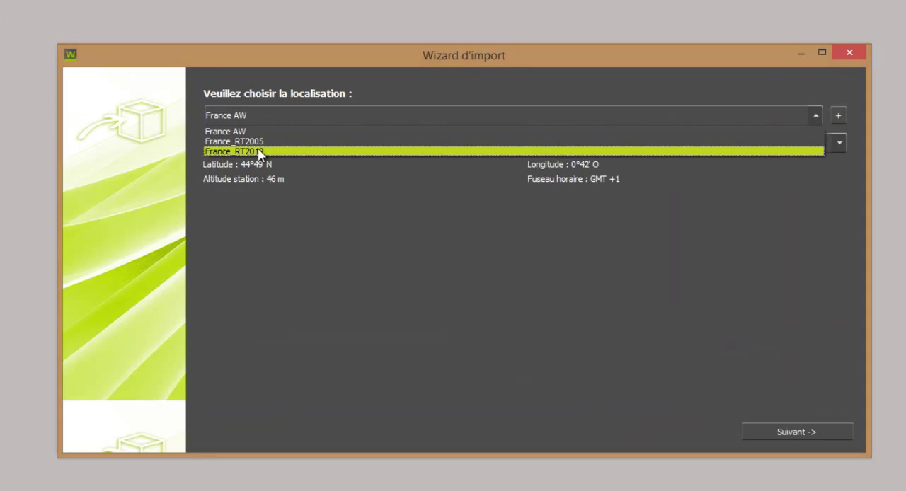
{"action": "left_click", "coordinate": [259, 152]}
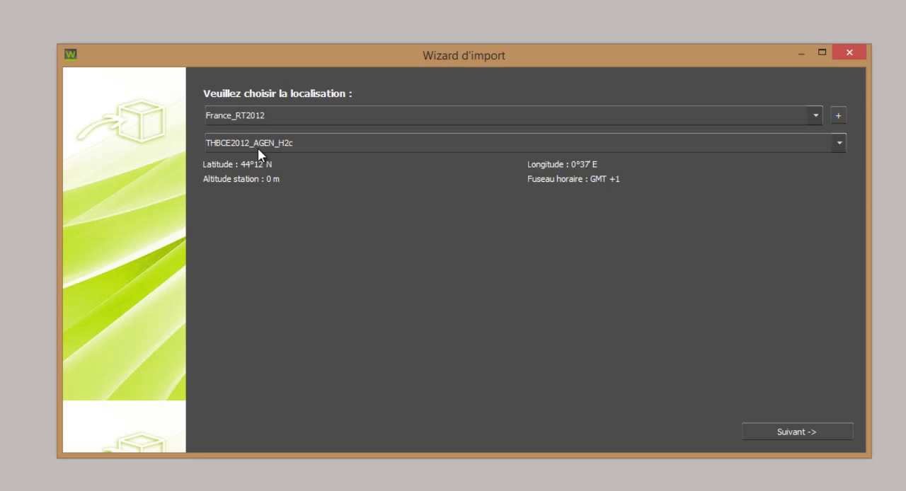
{"action": "left_click", "coordinate": [267, 144]}
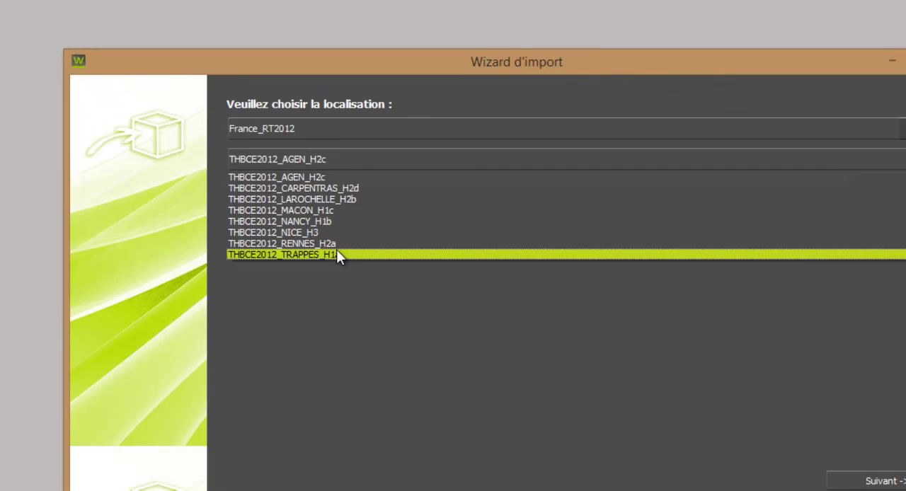
{"action": "left_click", "coordinate": [521, 401]}
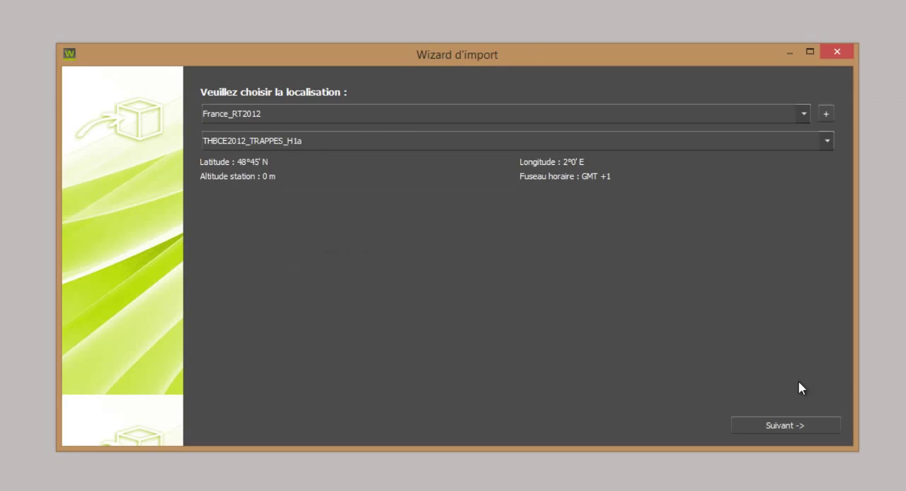
{"action": "left_click", "coordinate": [802, 425]}
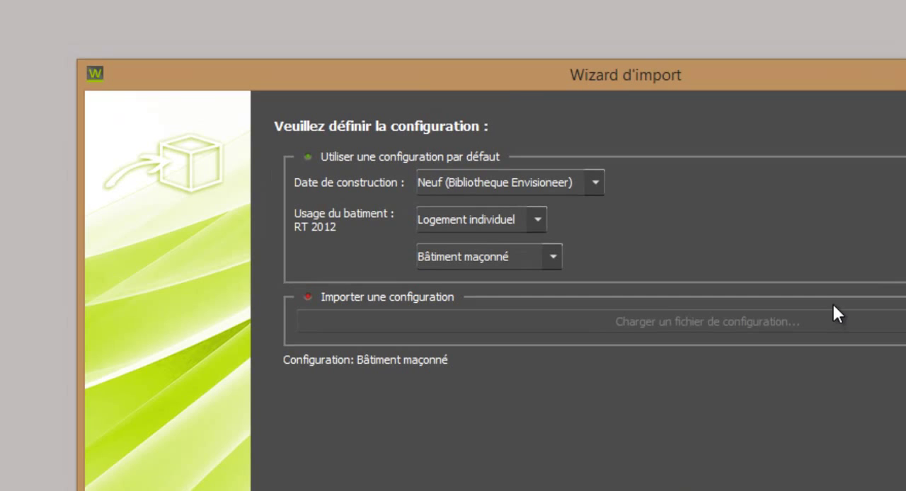
Step: Try the Neuf 2012 construction date and browse the building uses it offers
{"action": "left_click", "coordinate": [513, 220]}
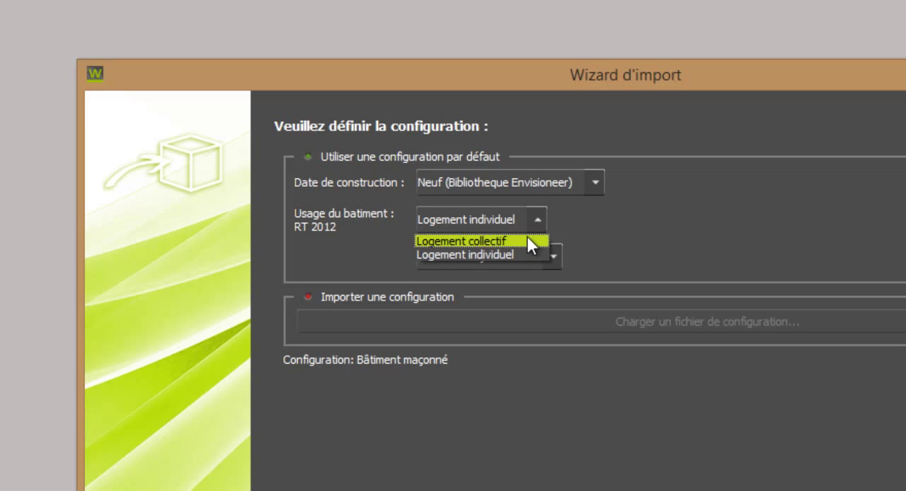
{"action": "left_click", "coordinate": [526, 220]}
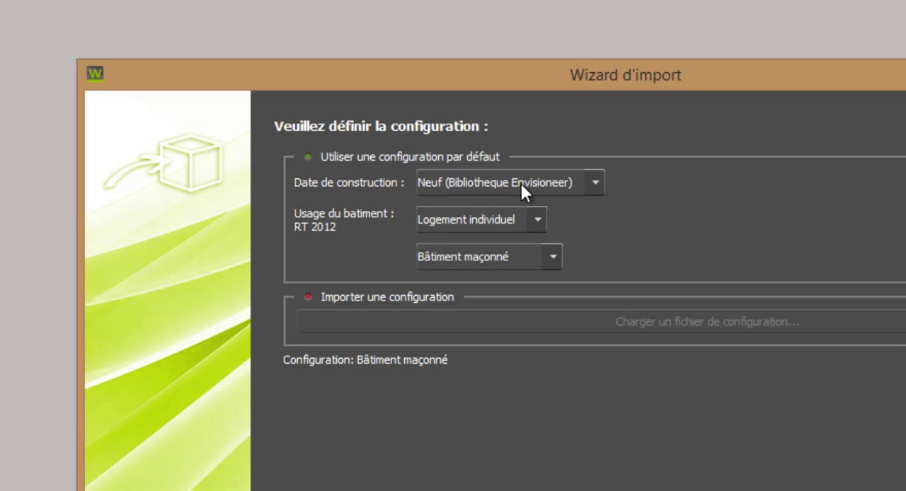
{"action": "left_click", "coordinate": [521, 183]}
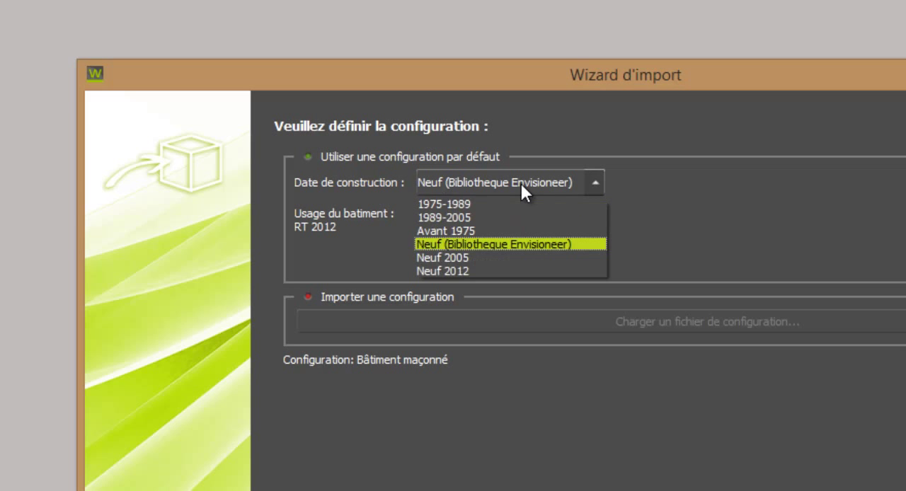
{"action": "left_click", "coordinate": [498, 271]}
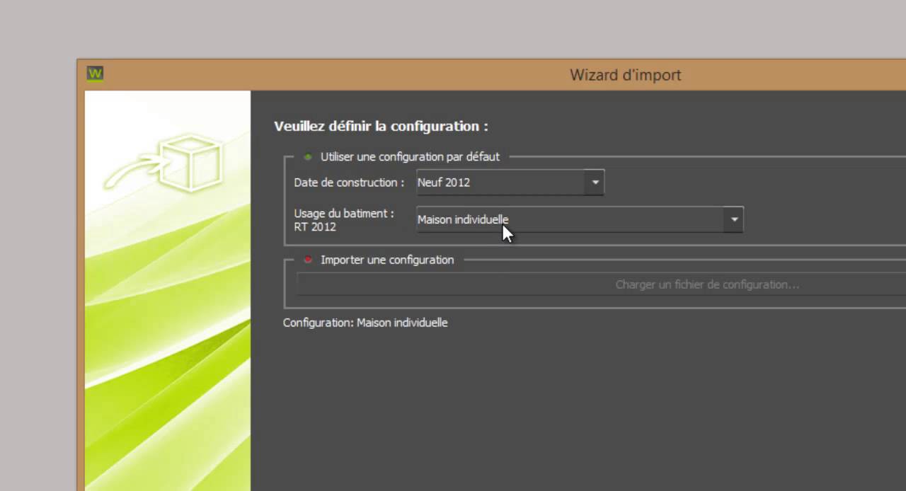
{"action": "left_click", "coordinate": [501, 222]}
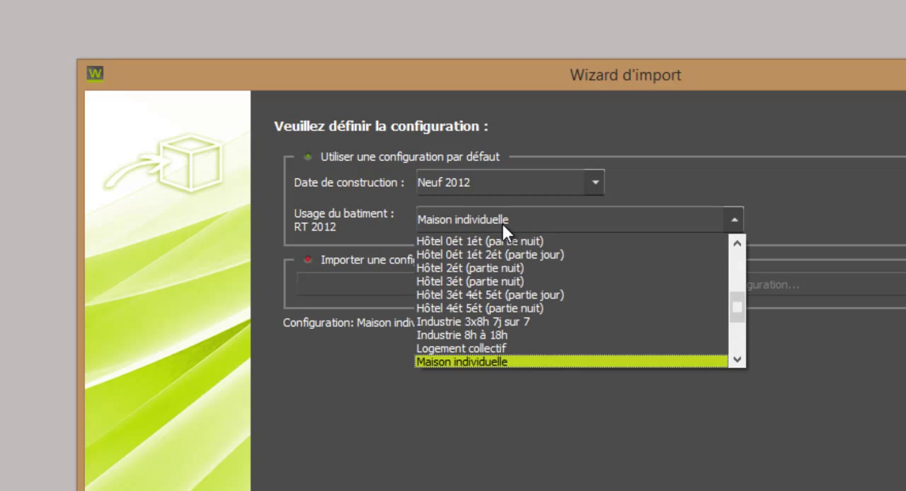
{"action": "left_click_drag", "start_coordinate": [739, 310], "coordinate": [747, 341]}
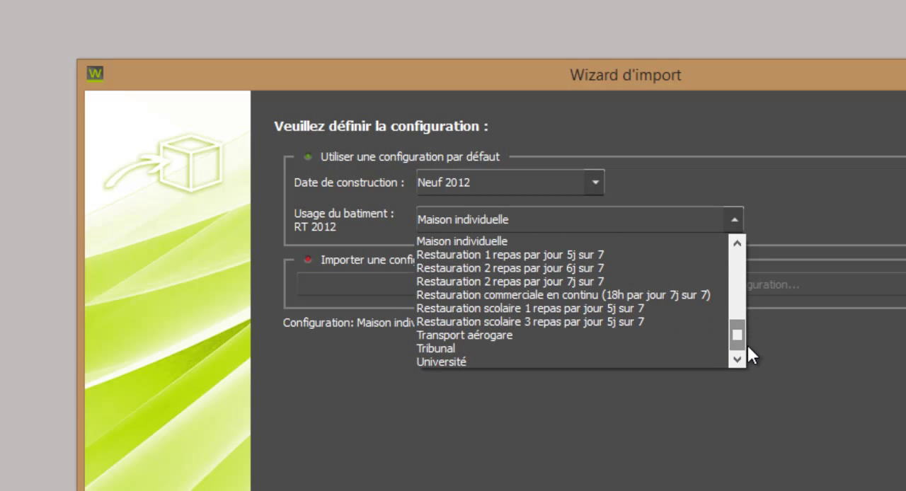
Step: Set the construction date to Neuf (Bibliotheque Envisioneer) and accept the configuration with Logement individuel and Bâtiment maçonné
{"action": "left_click", "coordinate": [489, 182]}
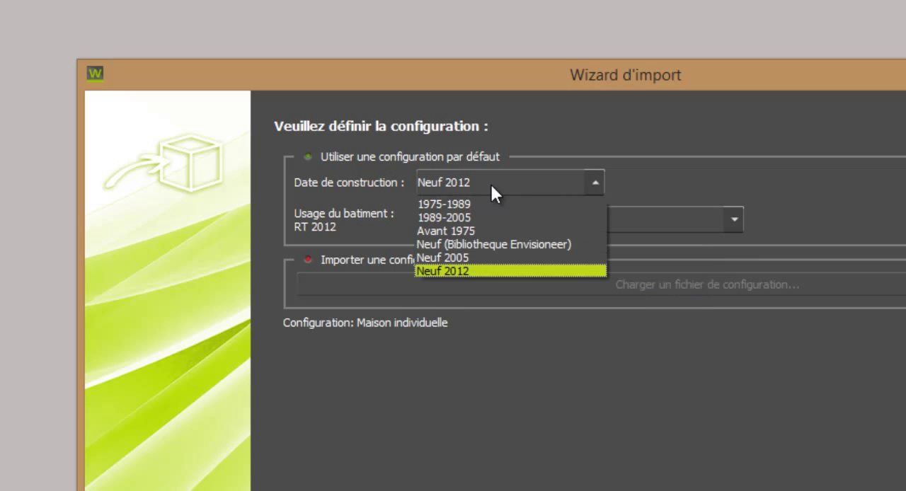
{"action": "left_click", "coordinate": [478, 248]}
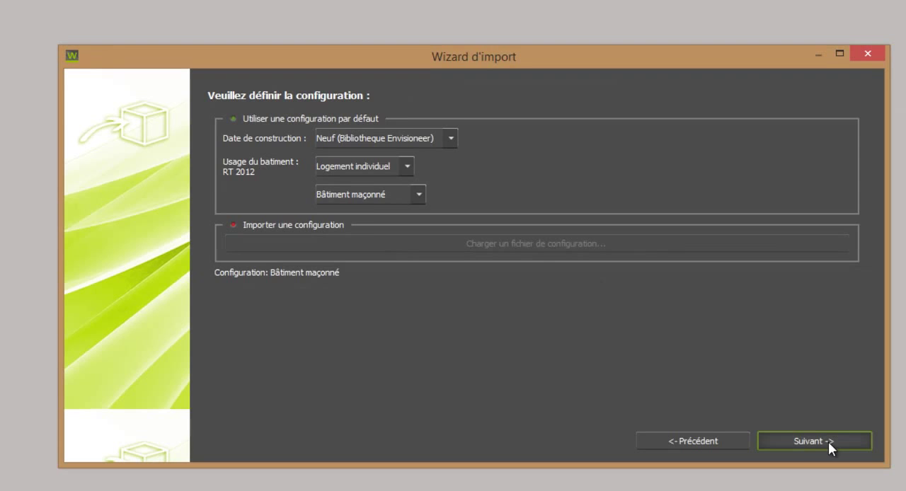
{"action": "left_click", "coordinate": [828, 441]}
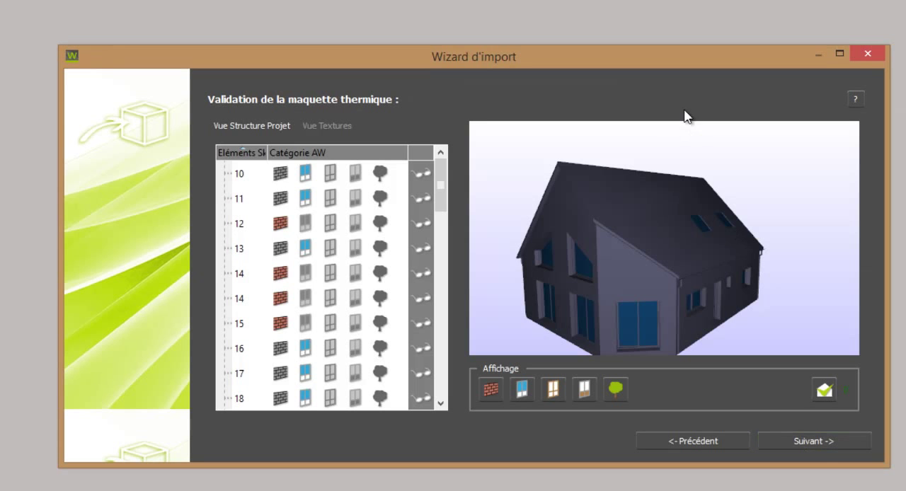
Step: In the enlarged import wizard, classify the window and door frames as Cadre (baies) and the door panels as doors
{"action": "left_click_drag", "start_coordinate": [673, 63], "coordinate": [547, 0]}
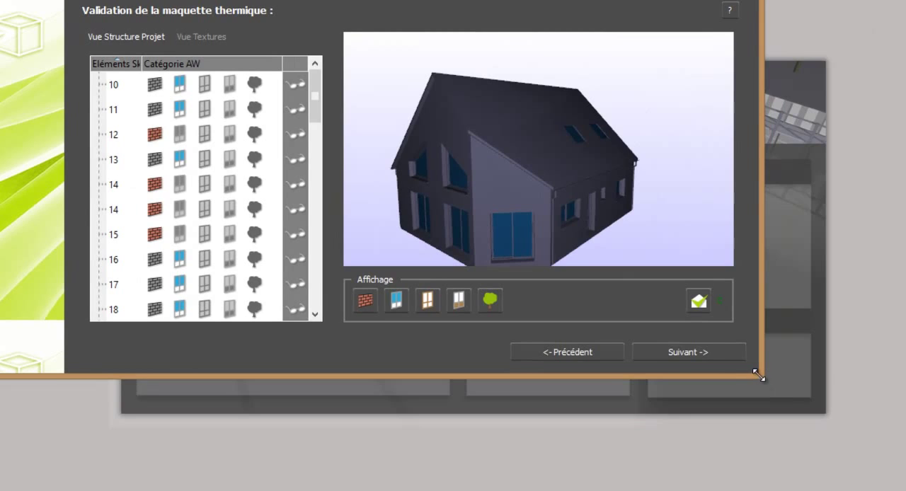
{"action": "left_click_drag", "start_coordinate": [753, 371], "coordinate": [900, 475]}
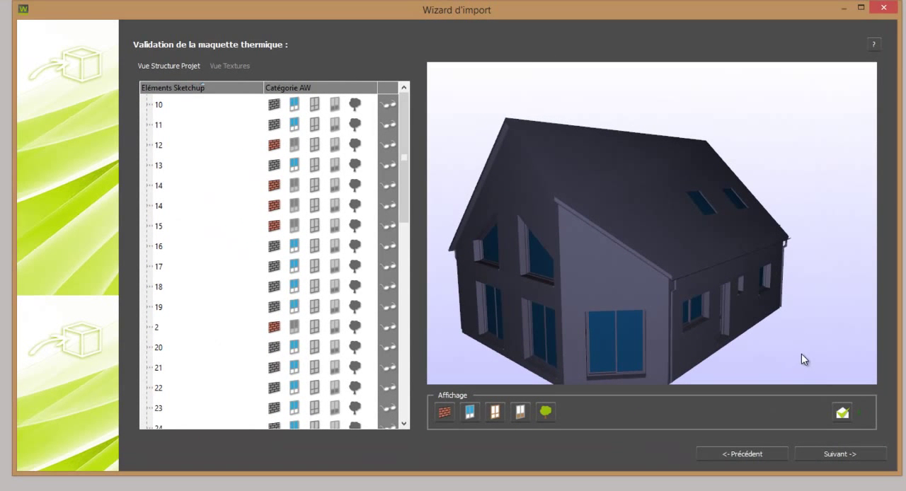
{"action": "left_click_drag", "start_coordinate": [802, 353], "coordinate": [655, 376]}
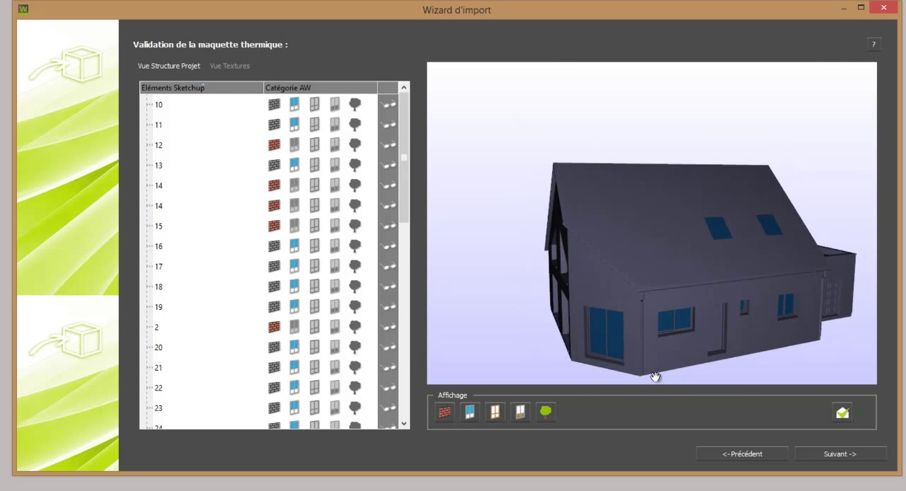
{"action": "left_click", "coordinate": [618, 359]}
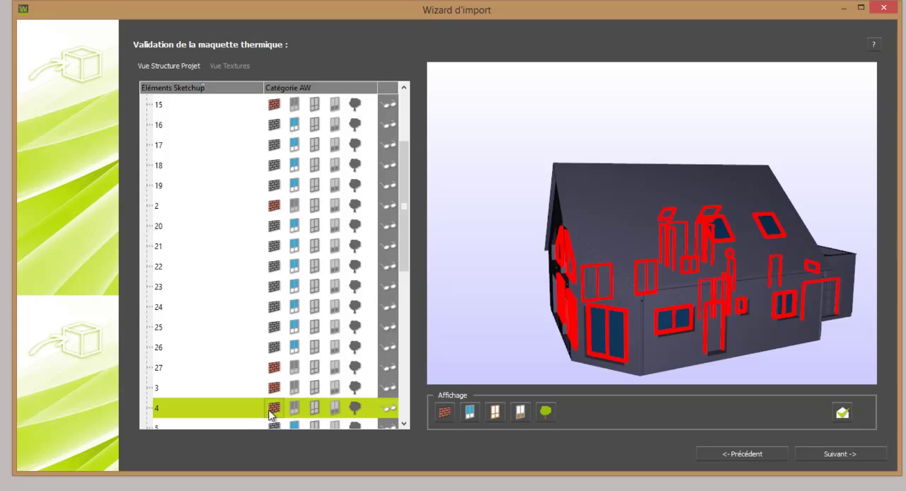
{"action": "left_click", "coordinate": [315, 409]}
{"action": "left_click", "coordinate": [714, 345]}
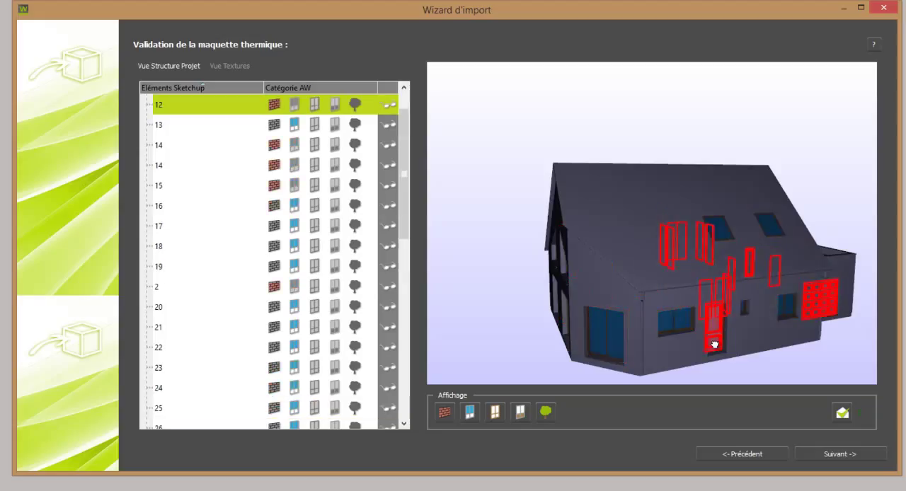
{"action": "left_click", "coordinate": [335, 103]}
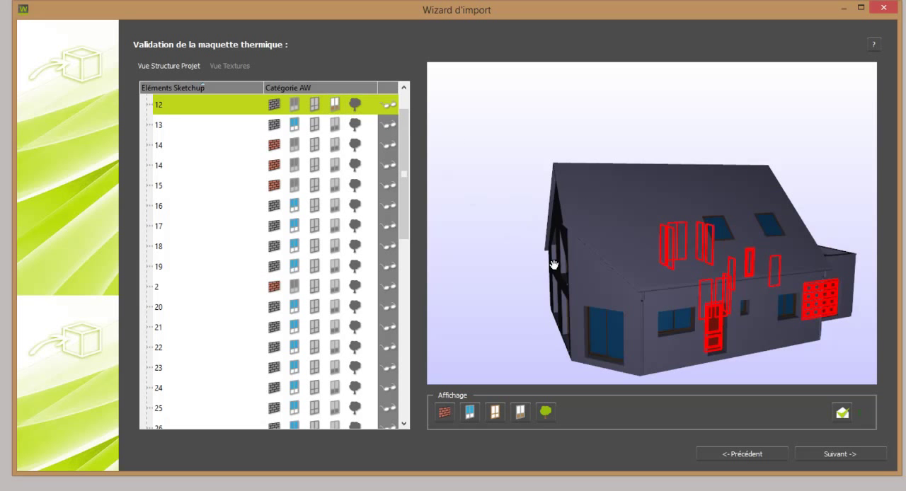
Step: Assign the gutters and downpipes to the tree (environment) category and finish the import with the scene scale at 1.0000
{"action": "left_click", "coordinate": [641, 306]}
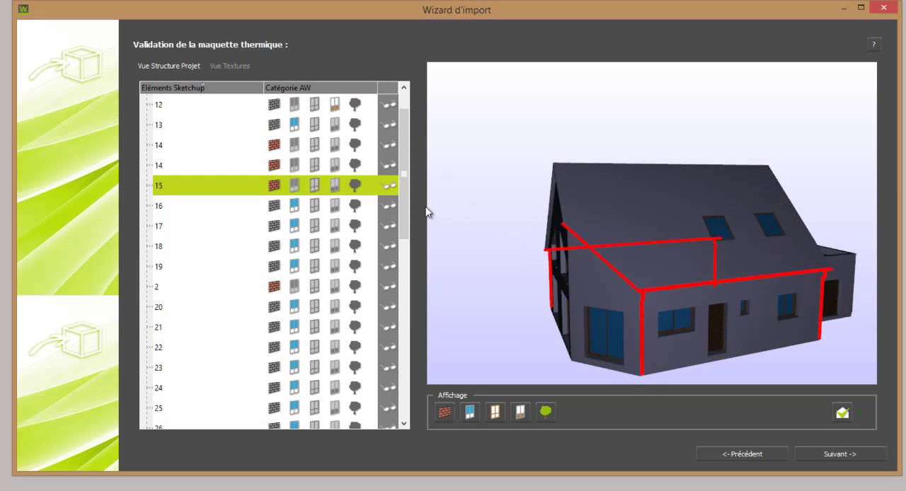
{"action": "left_click", "coordinate": [356, 185]}
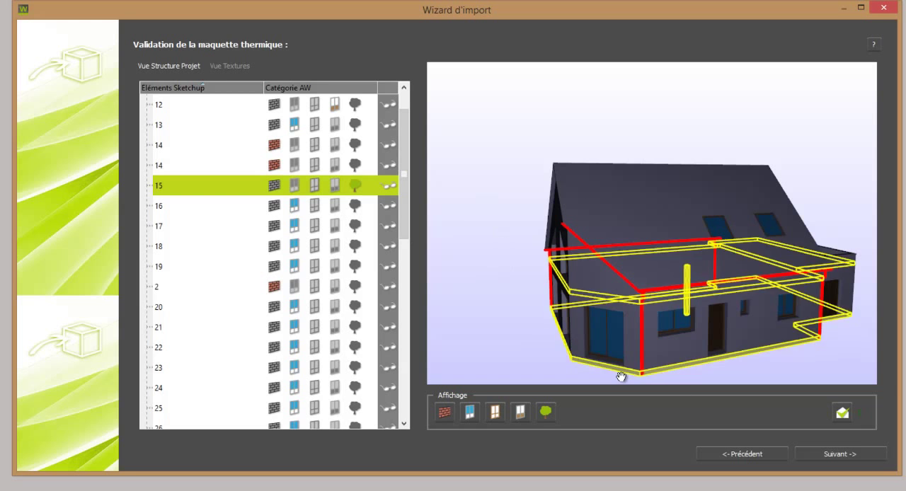
{"action": "left_click", "coordinate": [822, 452]}
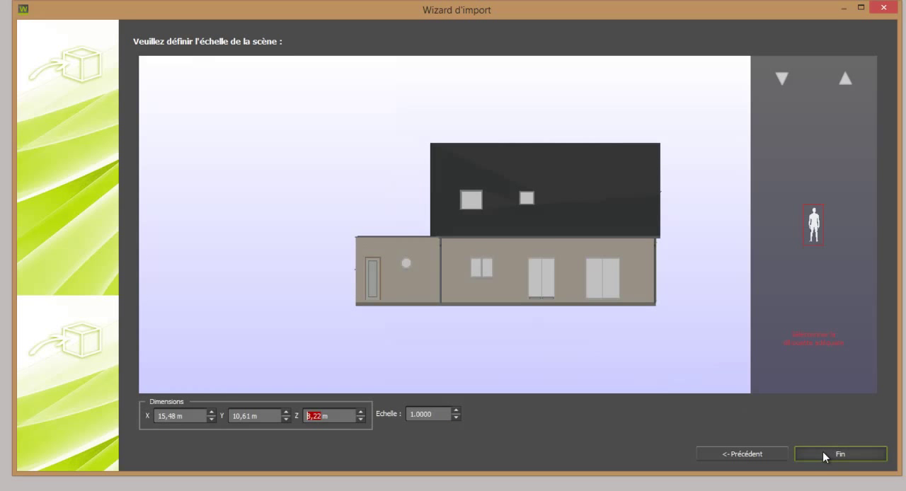
{"action": "left_click", "coordinate": [822, 452]}
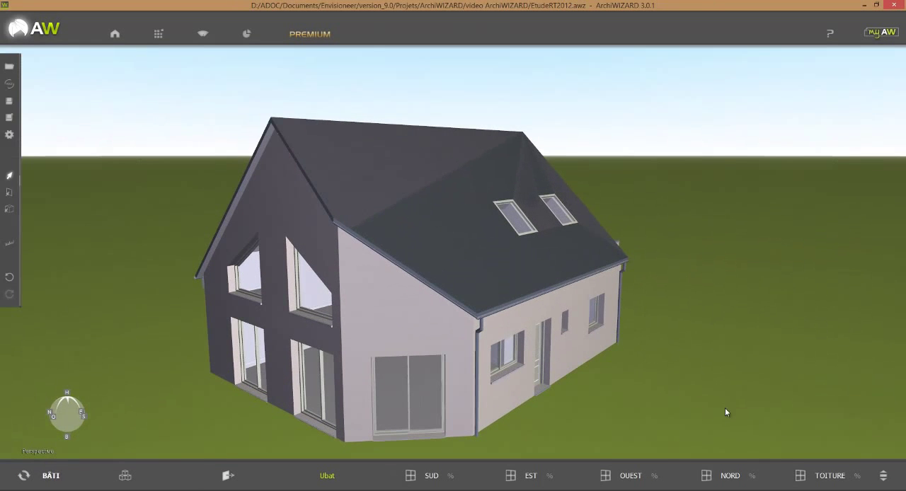
Step: Examine the imported house in perspective, from the flat-roofed annex around to the glazed gable end
{"action": "left_click_drag", "start_coordinate": [726, 412], "coordinate": [635, 422]}
{"action": "left_click_drag", "start_coordinate": [601, 425], "coordinate": [342, 417]}
{"action": "left_click_drag", "start_coordinate": [571, 378], "coordinate": [496, 375]}
{"action": "scroll", "coordinate": [508, 356], "scroll_direction": "down", "scroll_amount": 4}
{"action": "mouse_move", "coordinate": [653, 404]}
{"action": "left_mouse_down"}
{"action": "mouse_move", "coordinate": [644, 391]}
{"action": "mouse_move", "coordinate": [695, 423]}
{"action": "mouse_move", "coordinate": [660, 418]}
{"action": "left_mouse_up"}
{"action": "scroll", "coordinate": [661, 423], "scroll_direction": "down", "scroll_amount": 5}
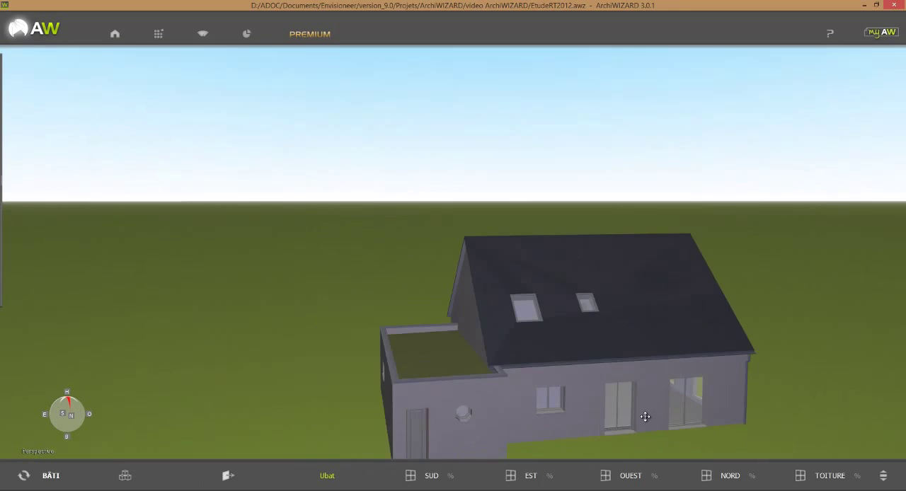
{"action": "left_click_drag", "start_coordinate": [740, 406], "coordinate": [469, 365]}
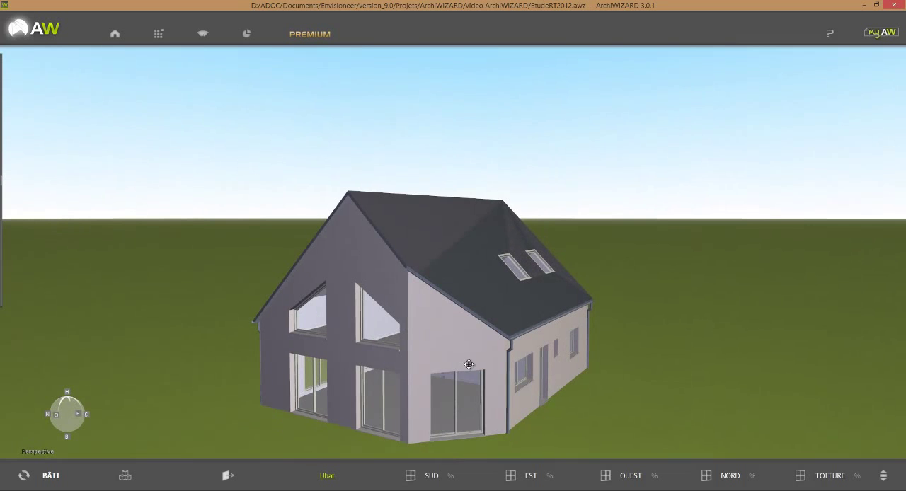
{"action": "middle_click_drag", "start_coordinate": [678, 352], "coordinate": [720, 313]}
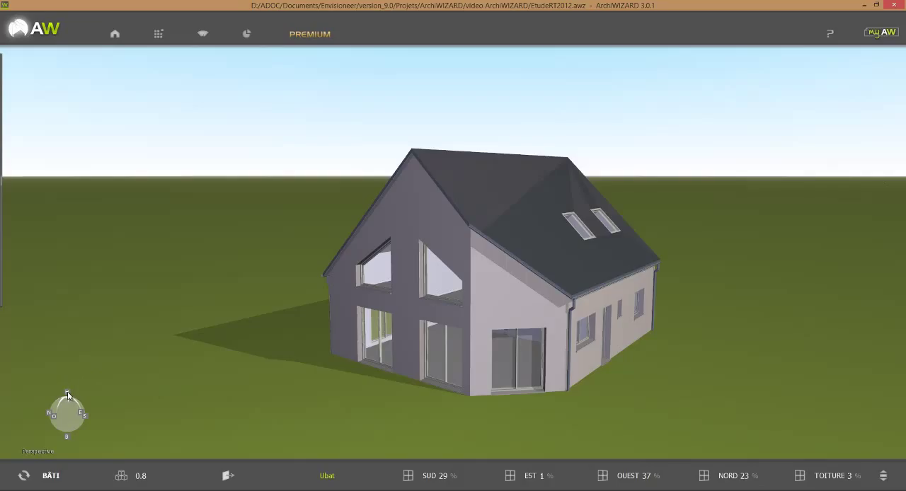
Step: In the top view, rotate the building to 103° and set its vertical offset (Décalage vertical) to 0.20 m
{"action": "left_click", "coordinate": [67, 395]}
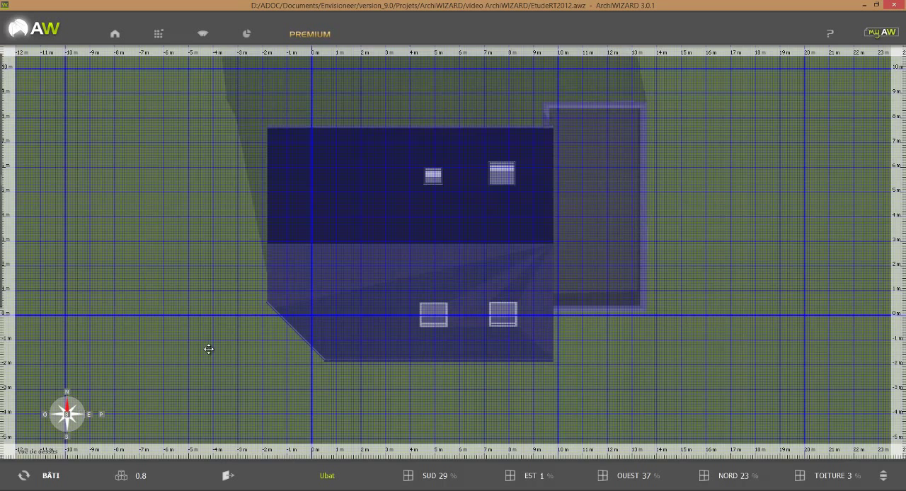
{"action": "scroll", "coordinate": [209, 348], "scroll_direction": "down", "scroll_amount": 5}
{"action": "middle_click_drag", "start_coordinate": [235, 335], "coordinate": [268, 342]}
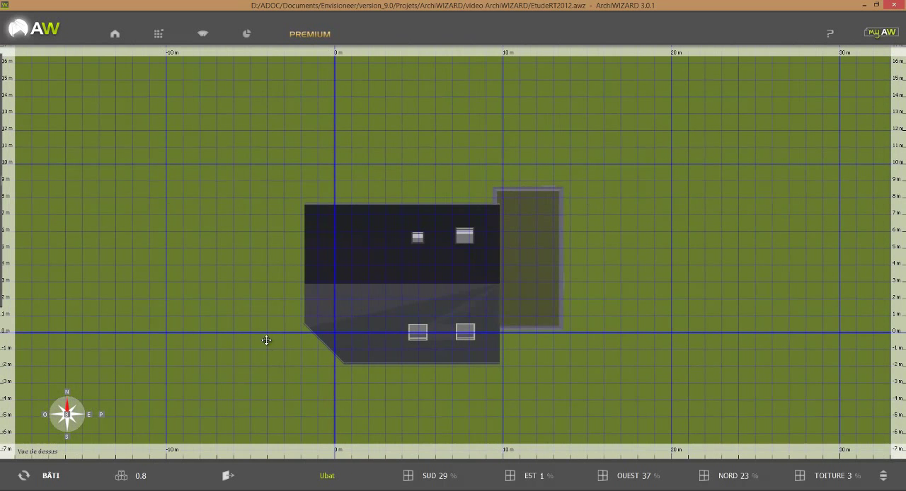
{"action": "left_click", "coordinate": [116, 36]}
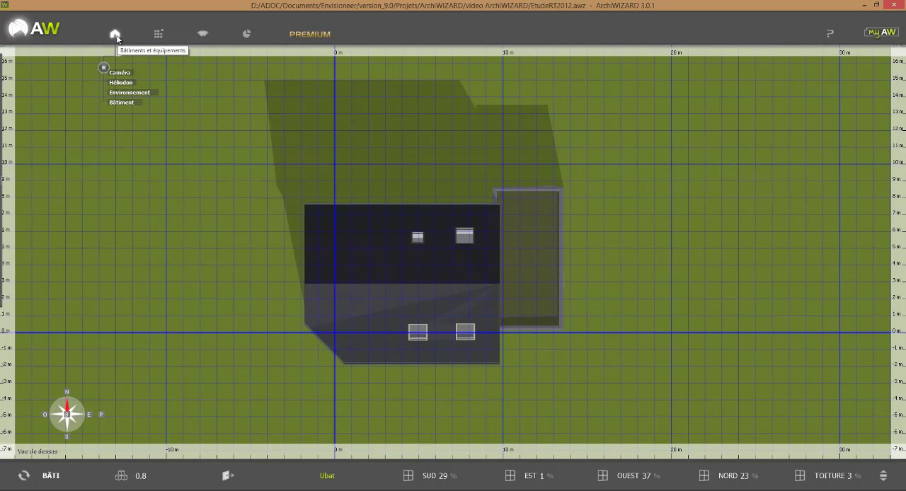
{"action": "left_click", "coordinate": [118, 102]}
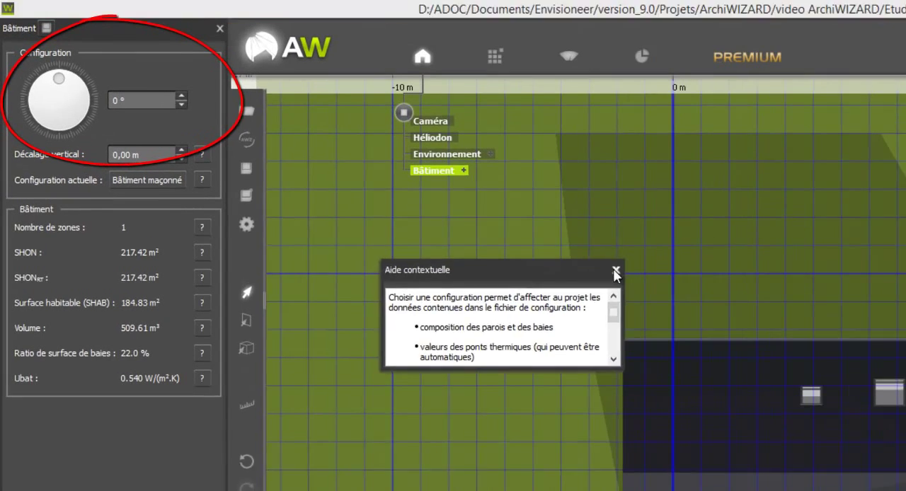
{"action": "left_click", "coordinate": [369, 162]}
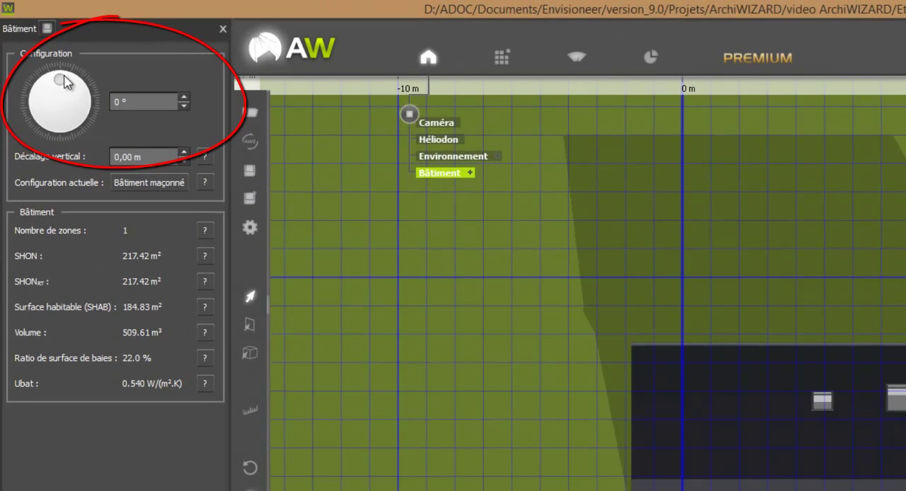
{"action": "left_click_drag", "start_coordinate": [64, 82], "coordinate": [88, 103]}
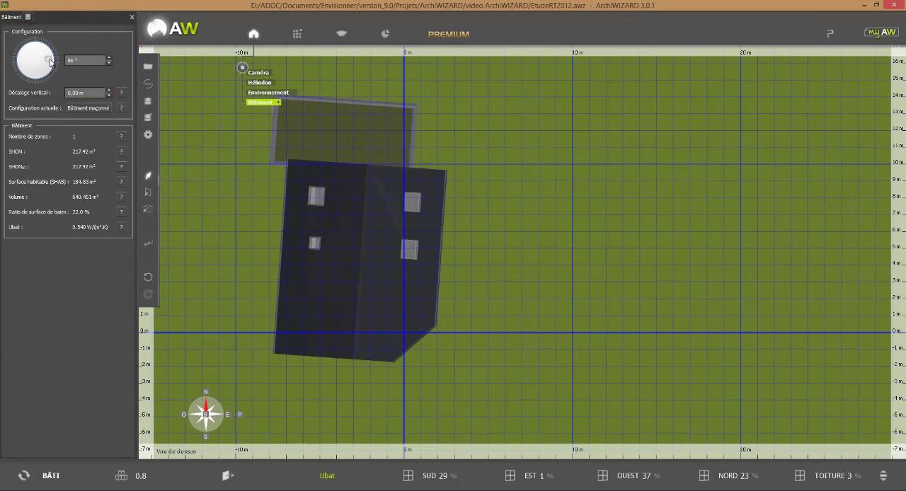
{"action": "left_click_drag", "start_coordinate": [50, 60], "coordinate": [89, 83]}
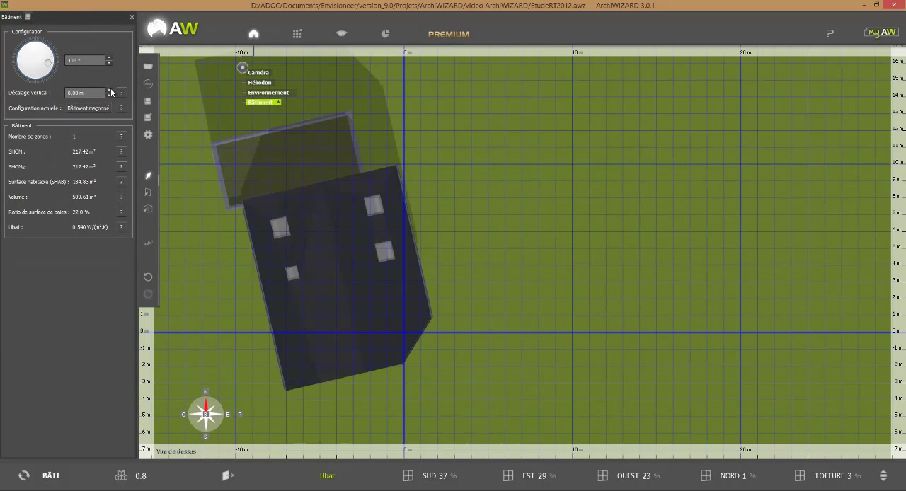
{"action": "left_click", "coordinate": [110, 90]}
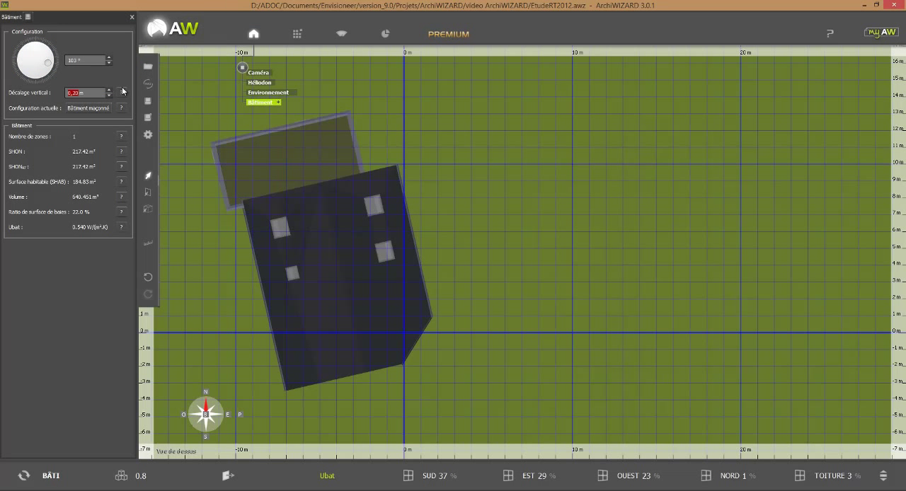
Step: Examine the reoriented house in perspective, with its bay ratios by orientation and its energy needs (Besoins) in kWh/m²
{"action": "left_click", "coordinate": [241, 415]}
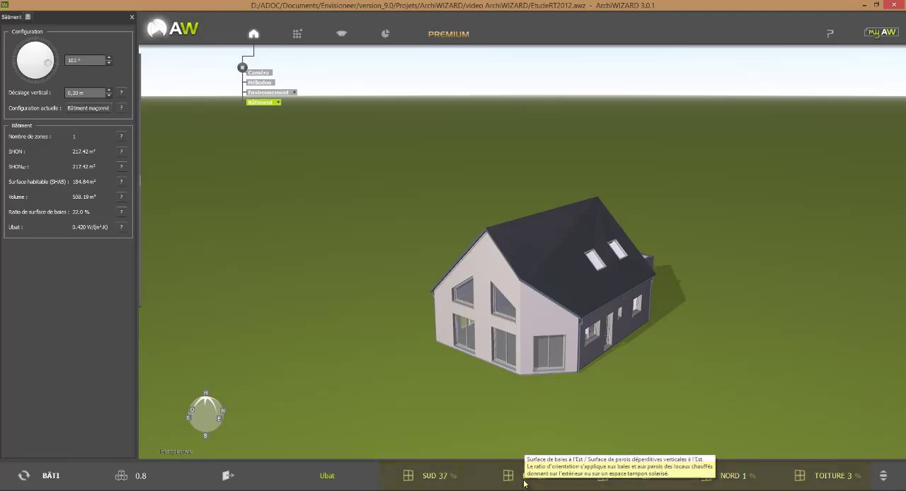
{"action": "left_click_drag", "start_coordinate": [679, 426], "coordinate": [652, 389]}
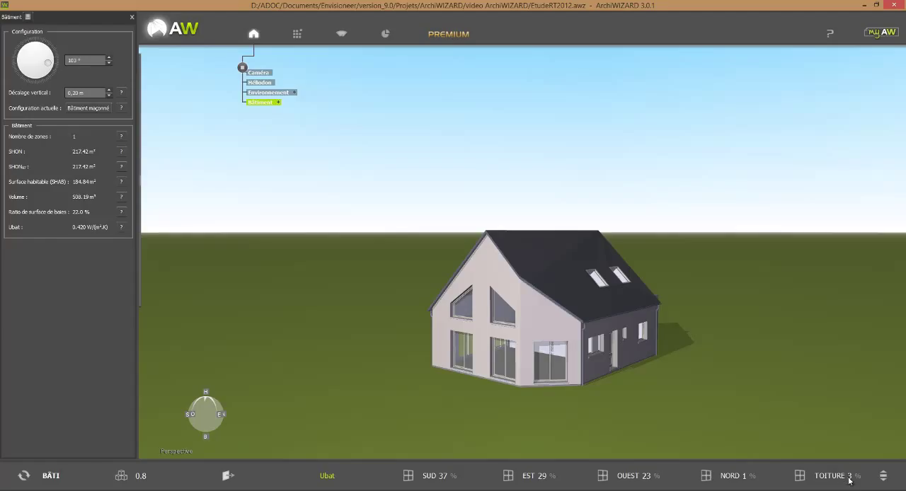
{"action": "left_click", "coordinate": [883, 476]}
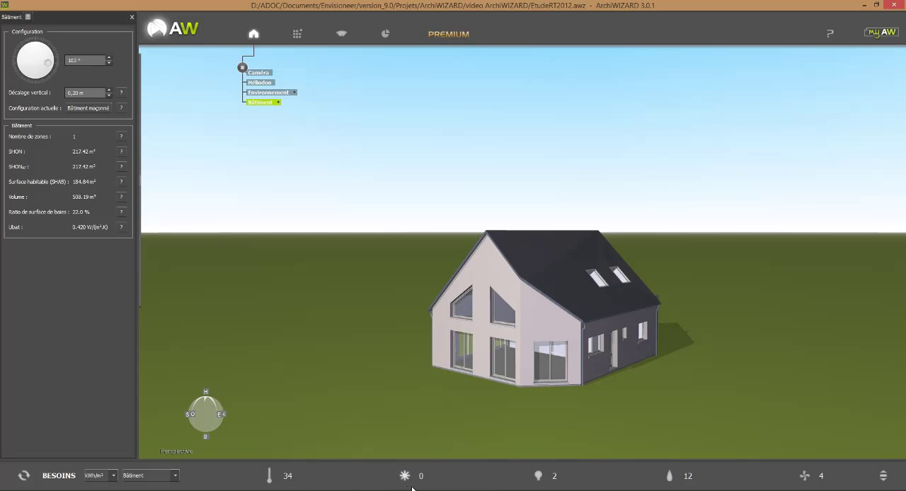
{"action": "mouse_move", "coordinate": [507, 485]}
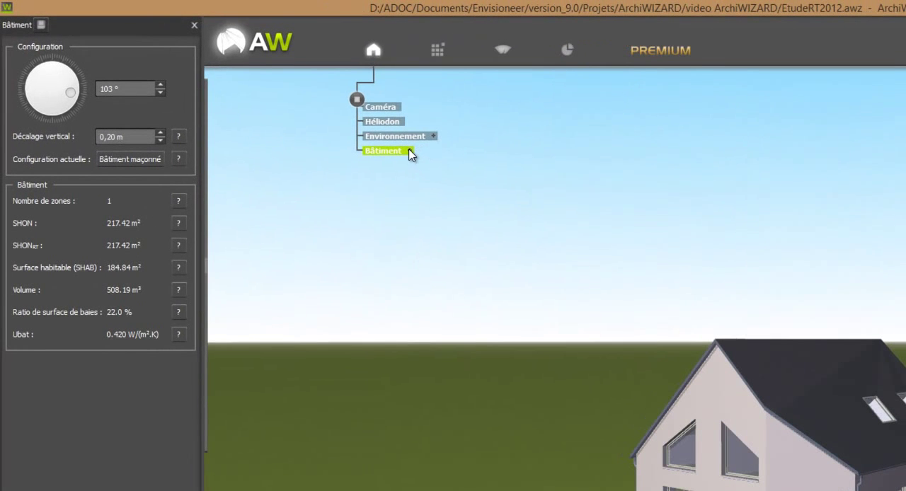
Step: In room mode, make the top attic room Pièce 3-1 unheated, exclude it from the SHON and set its lighting need to Aucun éclairage
{"action": "mouse_move", "coordinate": [243, 262]}
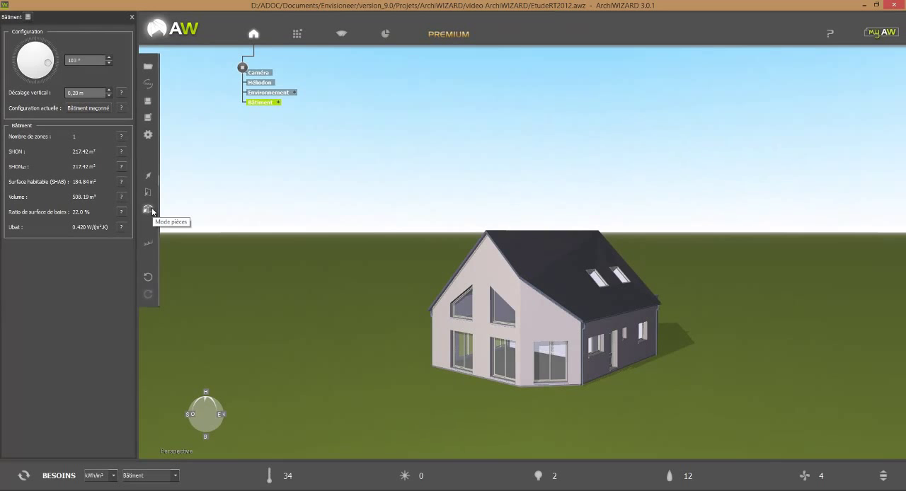
{"action": "left_click", "coordinate": [150, 211]}
{"action": "left_click", "coordinate": [495, 257]}
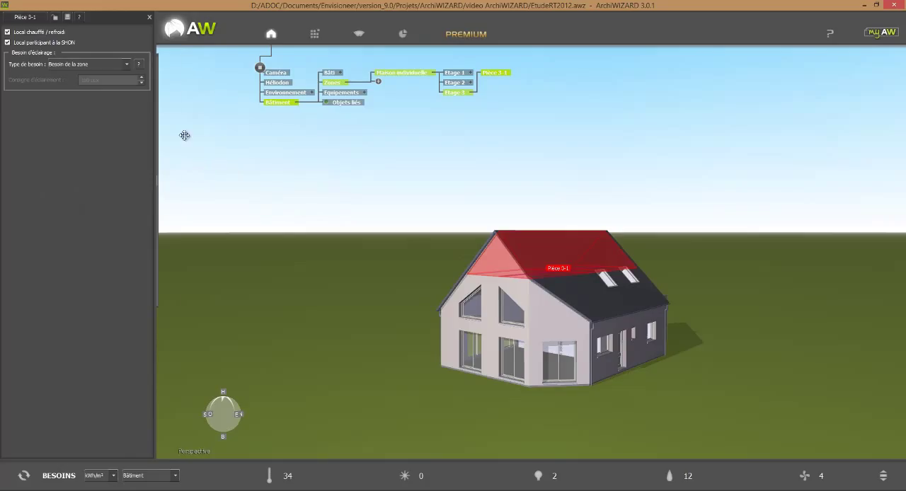
{"action": "left_click", "coordinate": [7, 31]}
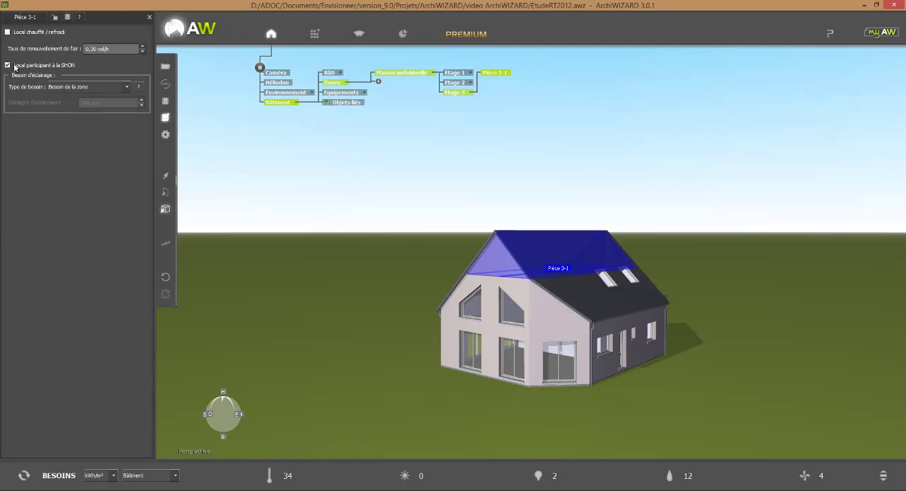
{"action": "left_click", "coordinate": [8, 65]}
{"action": "left_click", "coordinate": [73, 87]}
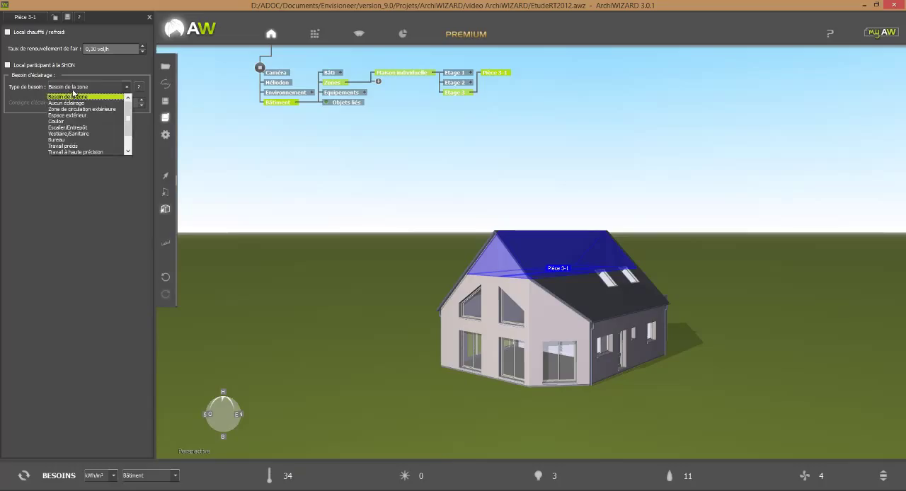
{"action": "left_click", "coordinate": [78, 102]}
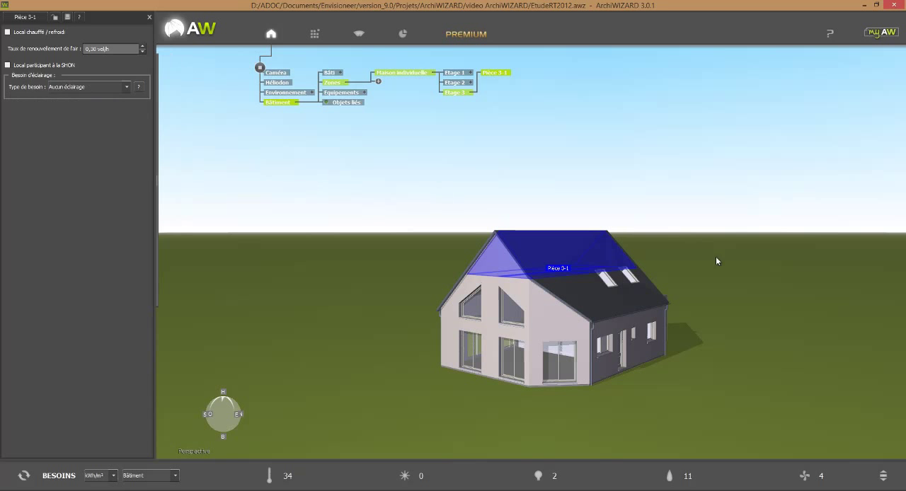
Step: Make the eaves room Pièce 2-1 unheated, exclude it from the SHON and set its lighting need to Aucun éclairage
{"action": "left_click", "coordinate": [647, 304]}
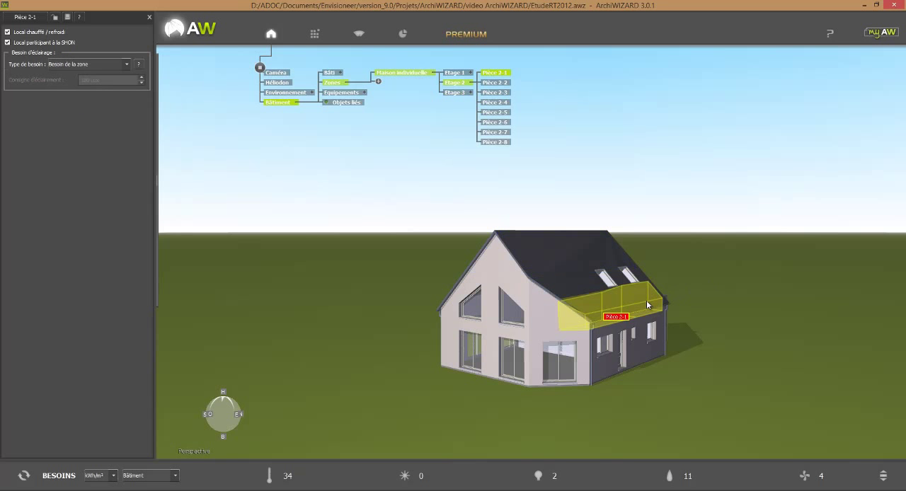
{"action": "left_click", "coordinate": [51, 35]}
{"action": "left_click", "coordinate": [78, 86]}
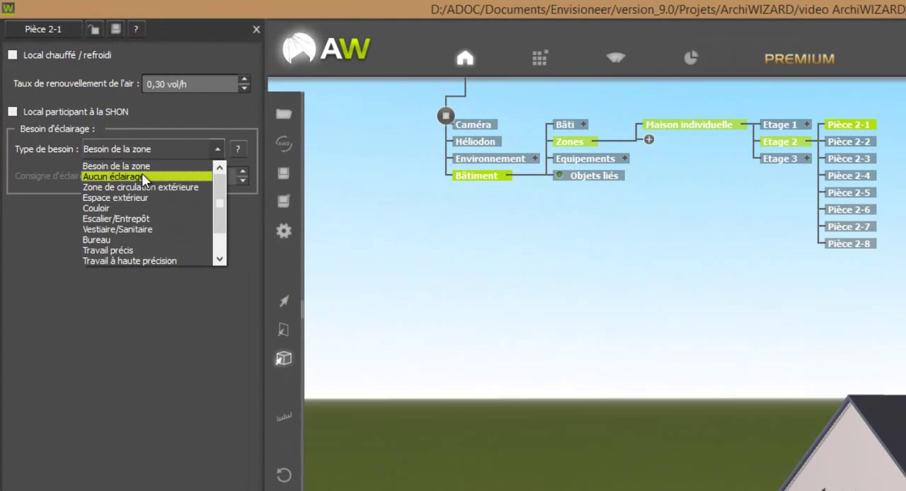
{"action": "left_click", "coordinate": [113, 176]}
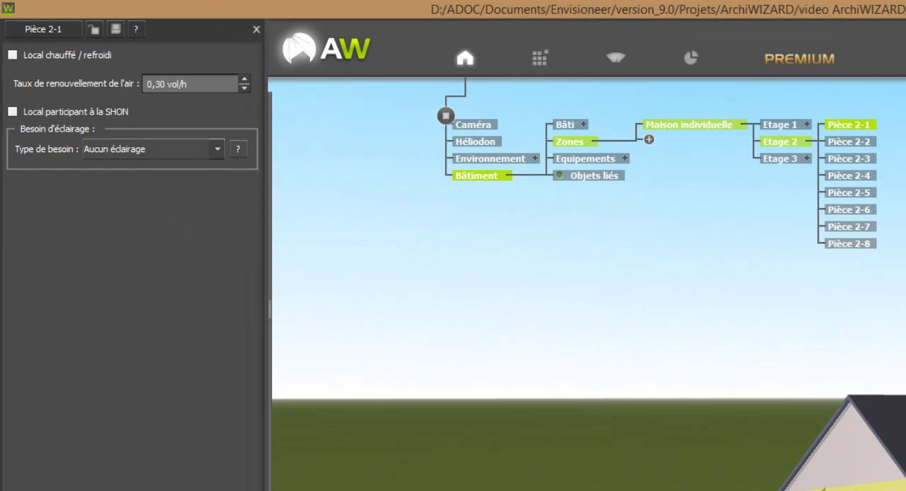
Step: Make the opposite eaves room Pièce 2-2 unheated, outside the SHON, with its lighting need set to Aucun éclairage
{"action": "left_click", "coordinate": [93, 57]}
{"action": "left_click", "coordinate": [108, 111]}
{"action": "left_click", "coordinate": [120, 146]}
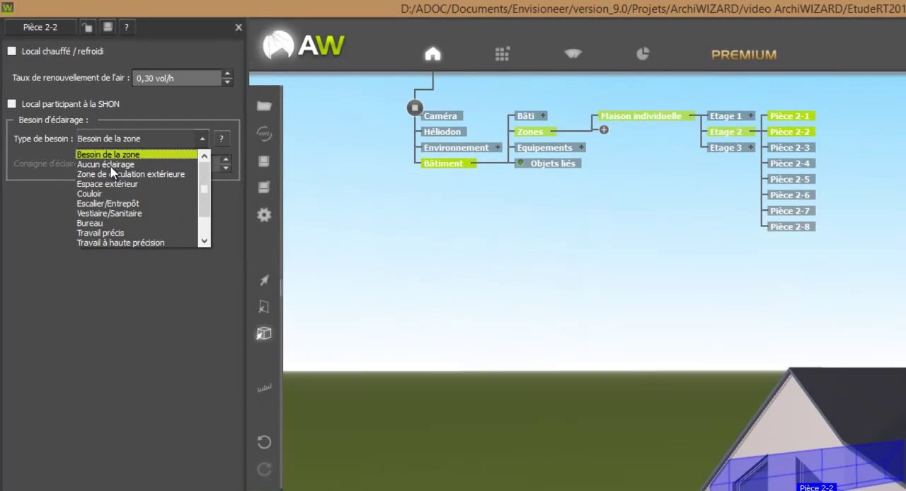
{"action": "left_click", "coordinate": [111, 167]}
Step: Make the flat-roofed annex rooms Pièce 1-1 and Pièce 1-4 unheated and exclude them from the SHON
{"action": "middle_click_drag", "start_coordinate": [735, 273], "coordinate": [533, 364]}
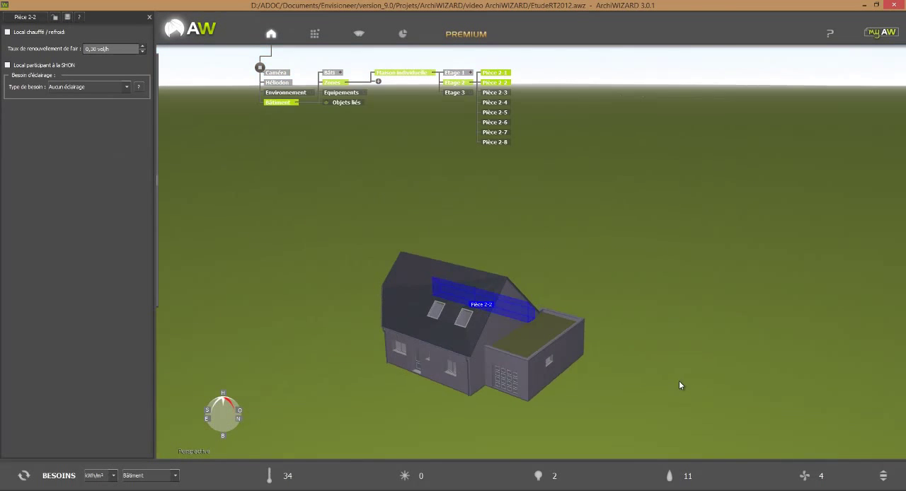
{"action": "left_click", "coordinate": [524, 361]}
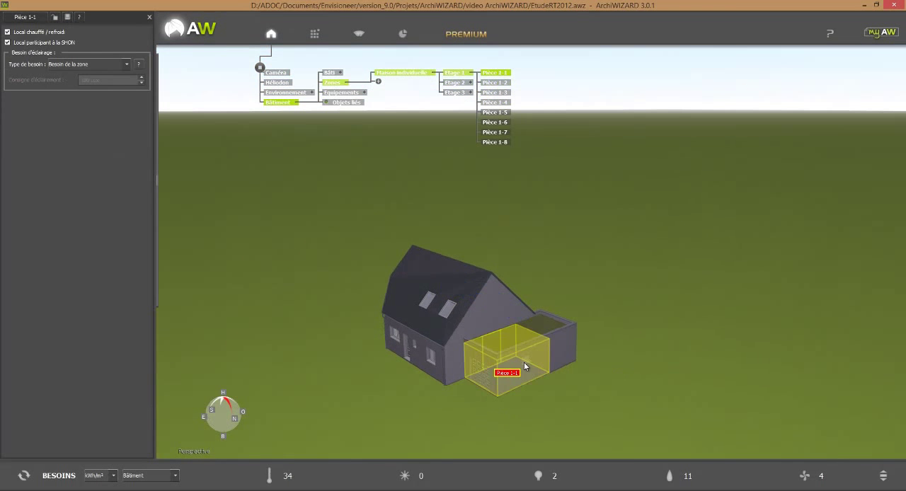
{"action": "left_click", "coordinate": [54, 33]}
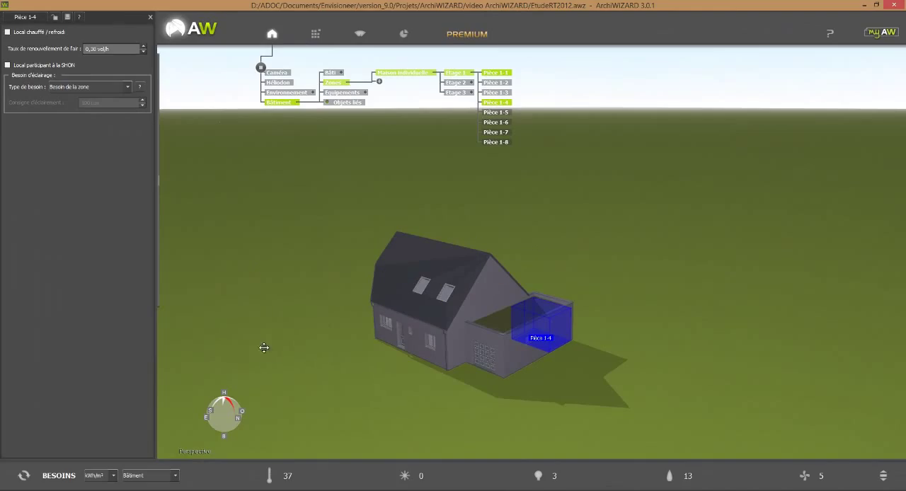
Step: In wall mode, select a heat-loss wall and add a group named "Murs comble etage" under Murs déperditifs
{"action": "mouse_move", "coordinate": [169, 177]}
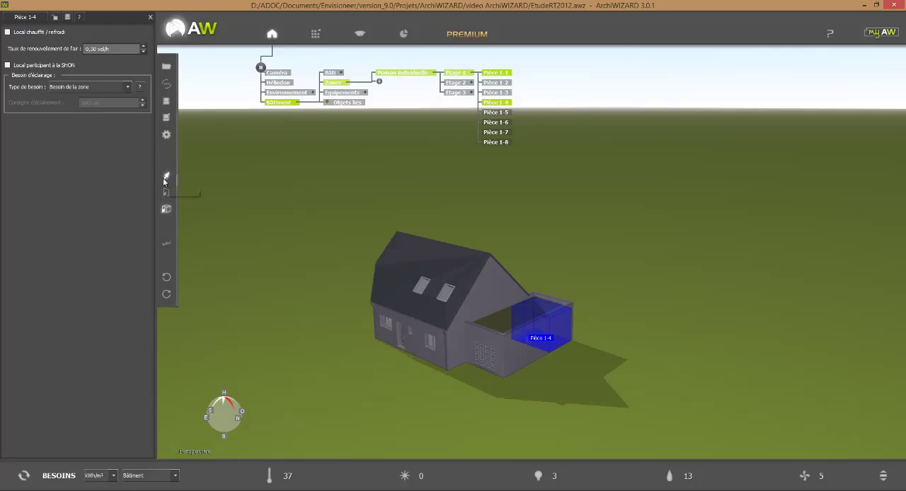
{"action": "left_click", "coordinate": [166, 193]}
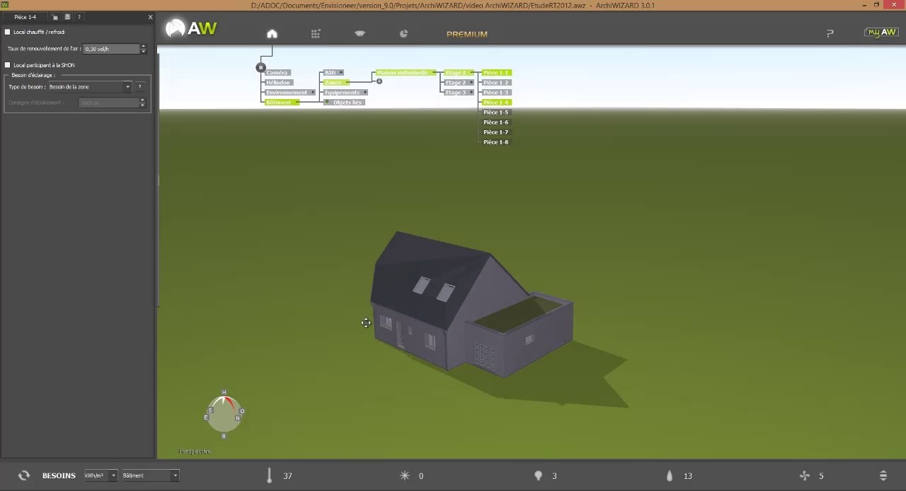
{"action": "left_click", "coordinate": [395, 338]}
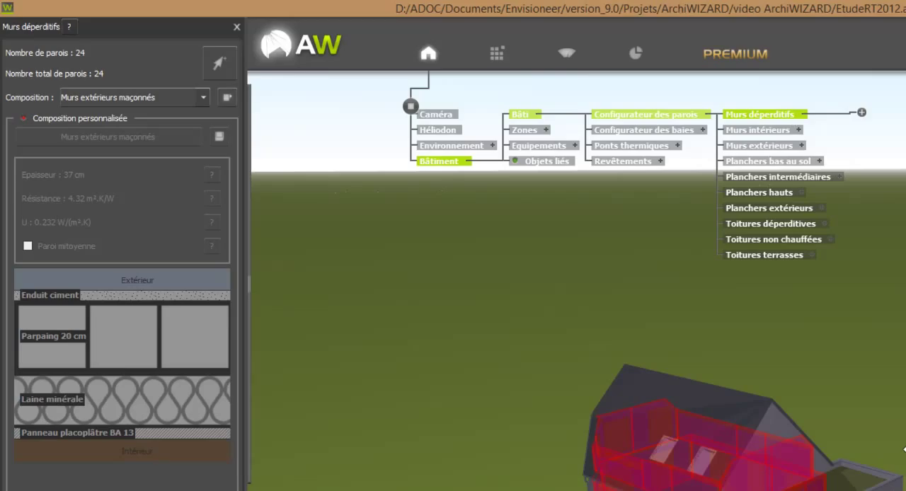
{"action": "left_click", "coordinate": [862, 113]}
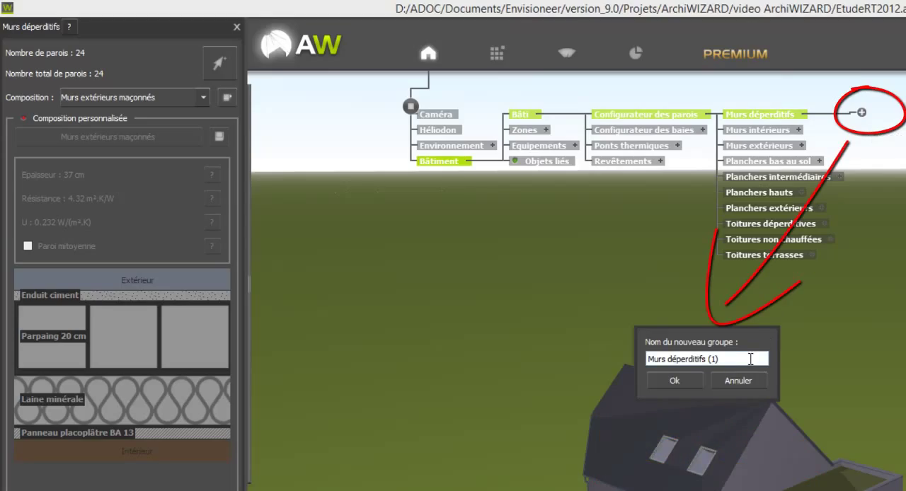
{"action": "left_click_drag", "start_coordinate": [728, 359], "coordinate": [670, 356]}
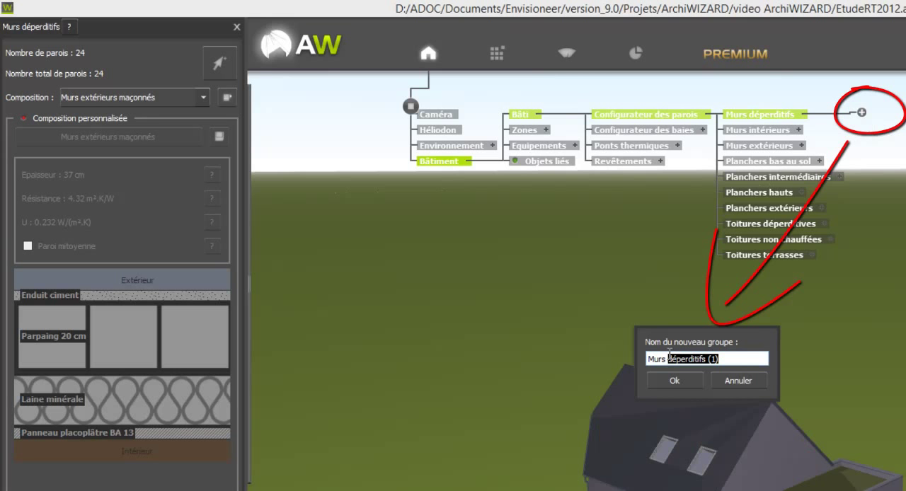
{"action": "type", "text": "comble etage"}
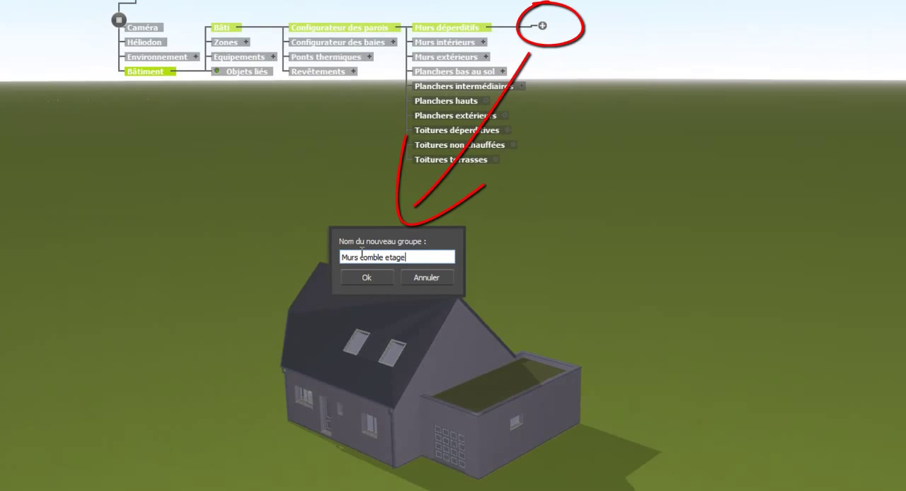
{"action": "left_click", "coordinate": [358, 277]}
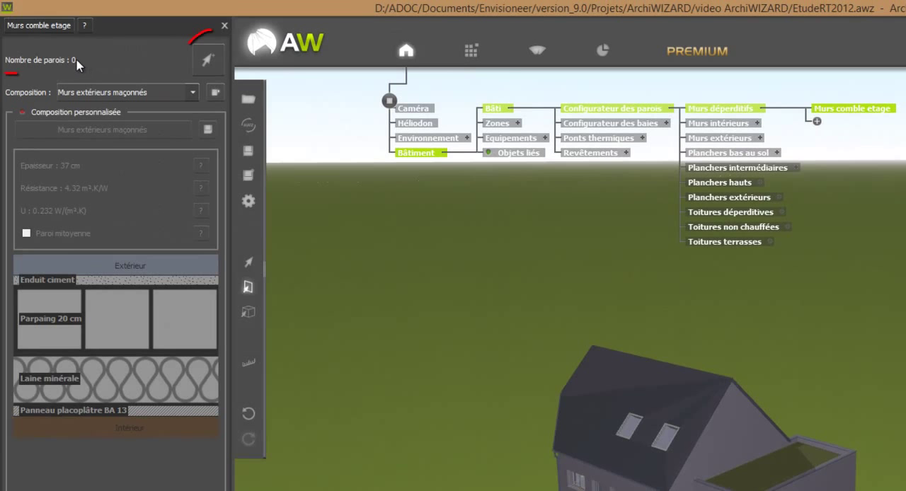
Step: Assign the six low attic walls under both roof slopes to the Murs comble etage group
{"action": "left_click", "coordinate": [207, 66]}
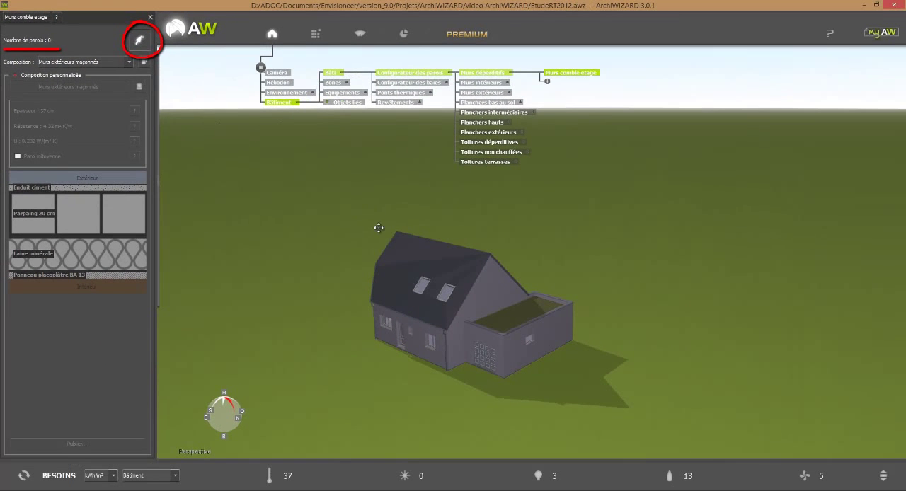
{"action": "left_click", "coordinate": [398, 297]}
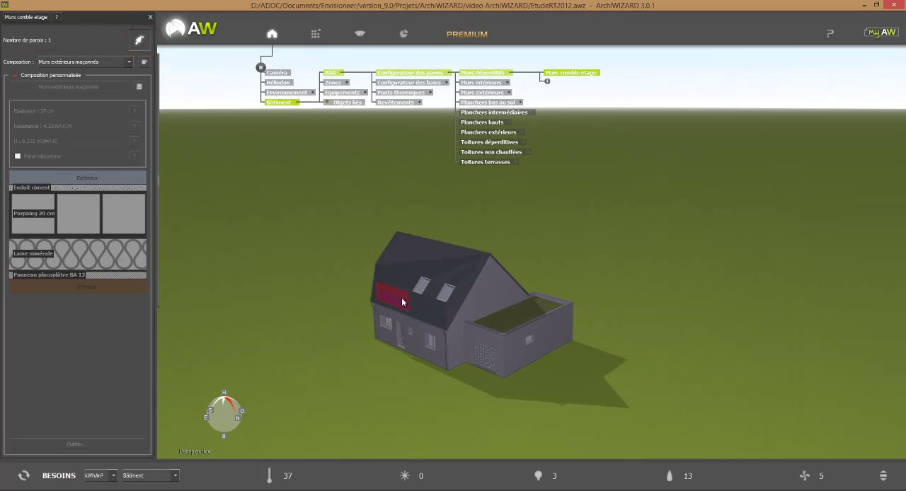
{"action": "left_click", "coordinate": [414, 301]}
{"action": "left_click", "coordinate": [430, 304]}
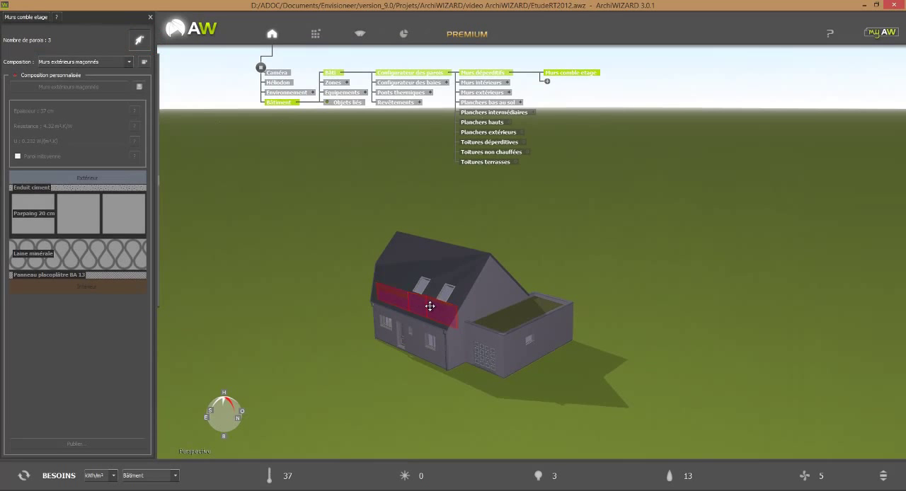
{"action": "left_click_drag", "start_coordinate": [572, 283], "coordinate": [419, 289]}
{"action": "left_click", "coordinate": [406, 237]}
{"action": "left_click", "coordinate": [423, 228]}
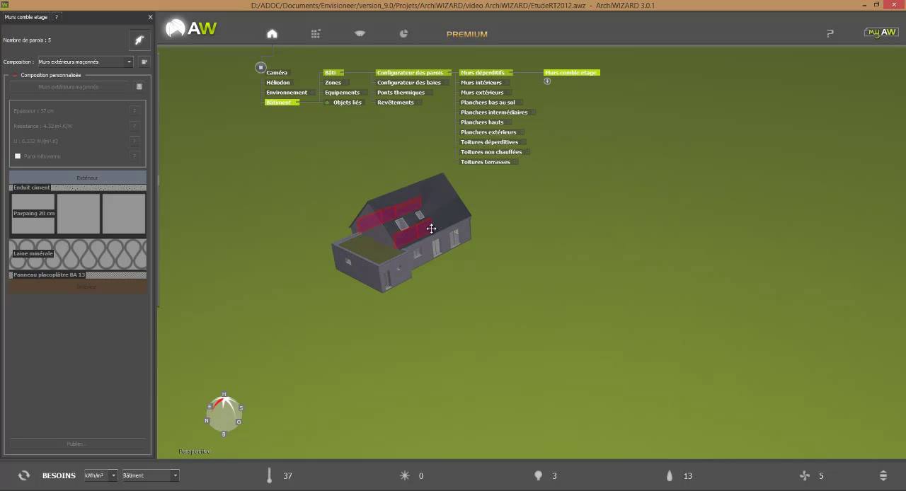
{"action": "left_click", "coordinate": [442, 223]}
{"action": "scroll", "coordinate": [450, 280], "scroll_direction": "up", "scroll_amount": 3}
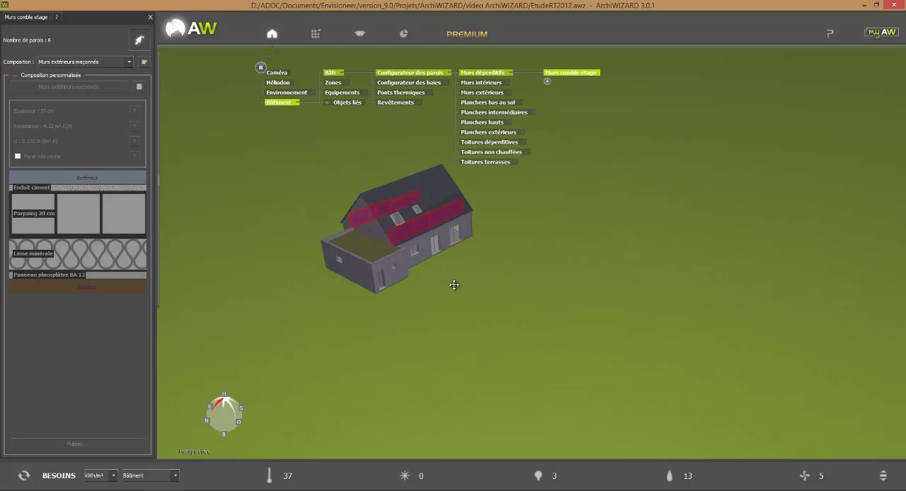
{"action": "middle_click_drag", "start_coordinate": [479, 311], "coordinate": [529, 349]}
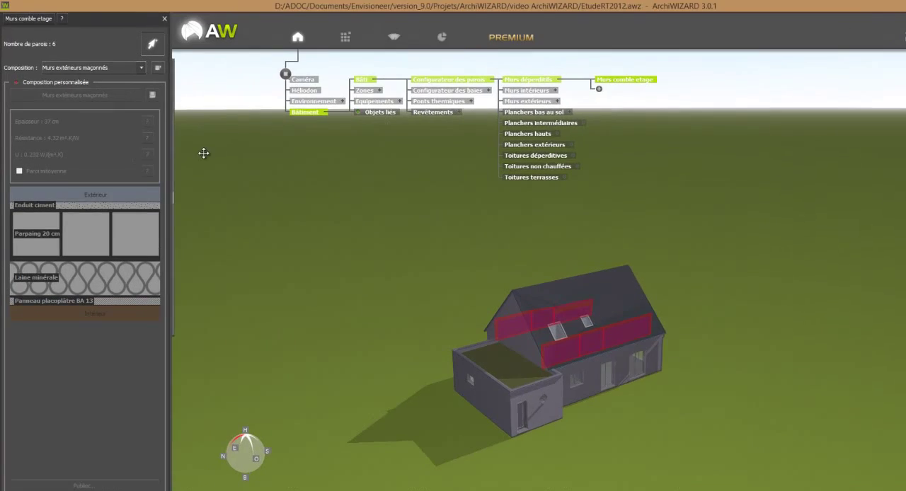
Step: Apply the library composition Cloison plâtre alvéolé, an uninsulated plaster wall, to the Murs comble etage walls
{"action": "mouse_move", "coordinate": [160, 142]}
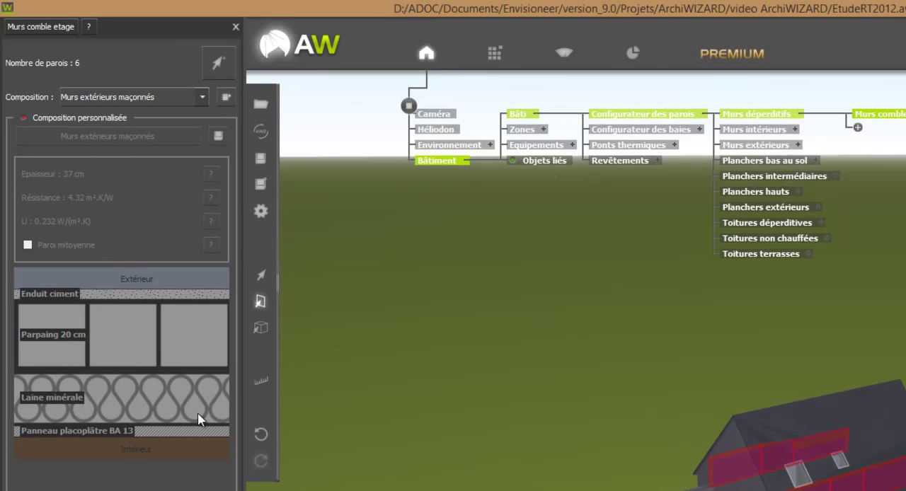
{"action": "left_click", "coordinate": [494, 62]}
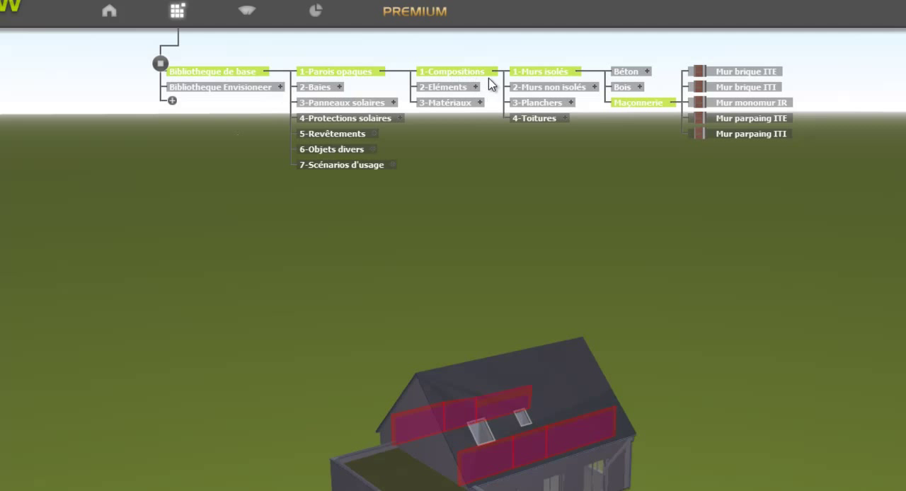
{"action": "left_click", "coordinate": [592, 87]}
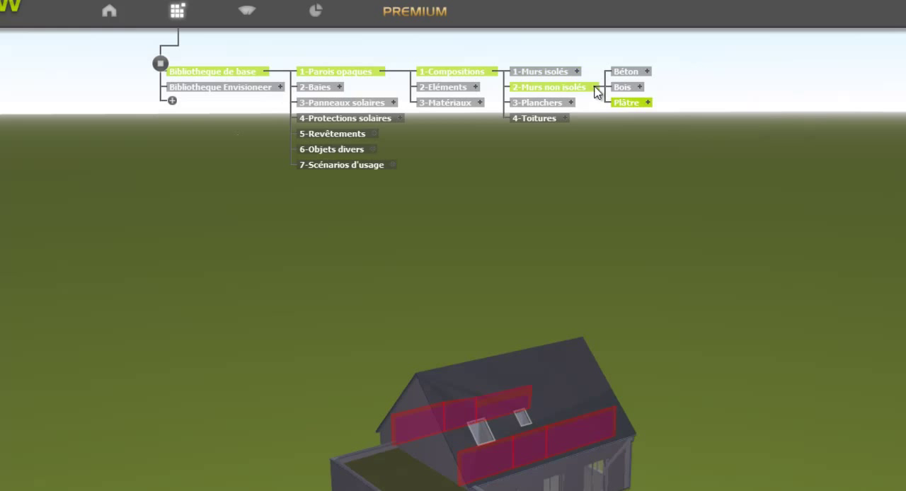
{"action": "left_click", "coordinate": [649, 103]}
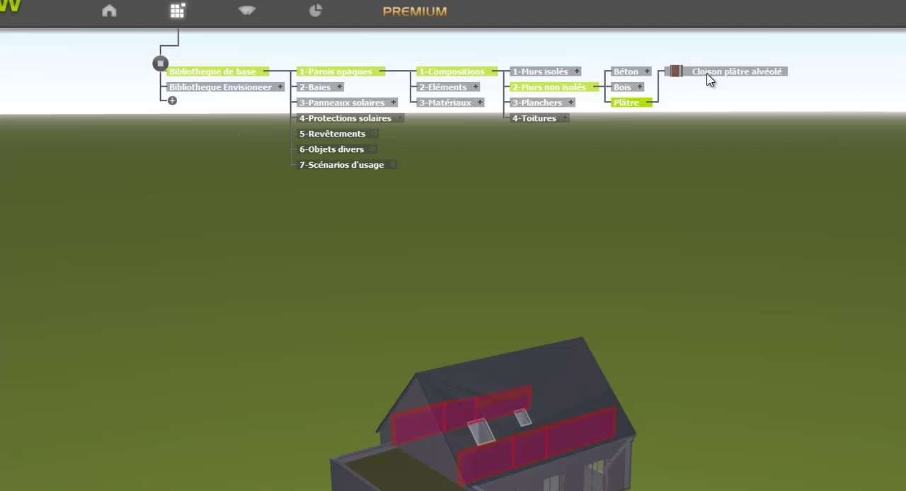
{"action": "left_click_drag", "start_coordinate": [707, 74], "coordinate": [596, 423]}
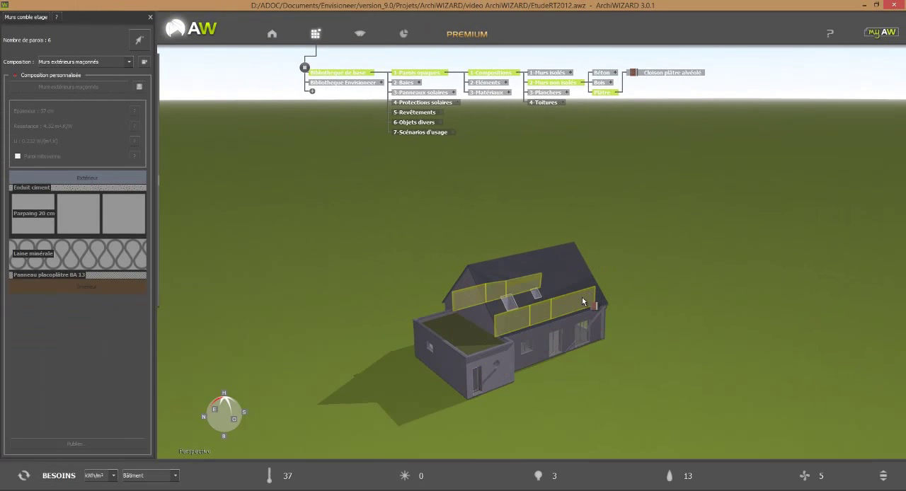
{"action": "left_click_drag", "start_coordinate": [581, 302], "coordinate": [581, 302]}
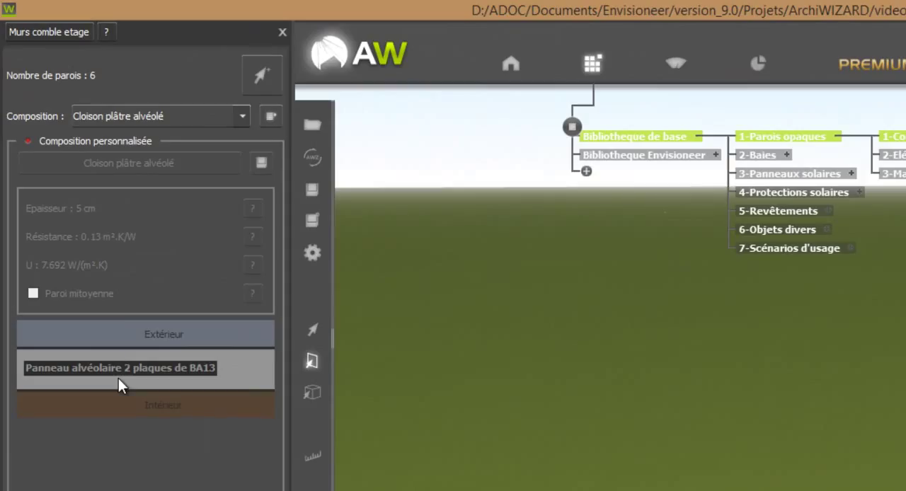
Step: Enable a custom composition for Murs comble etage and add a Laine minérale layer from the base library on its exterior side
{"action": "left_click", "coordinate": [122, 140]}
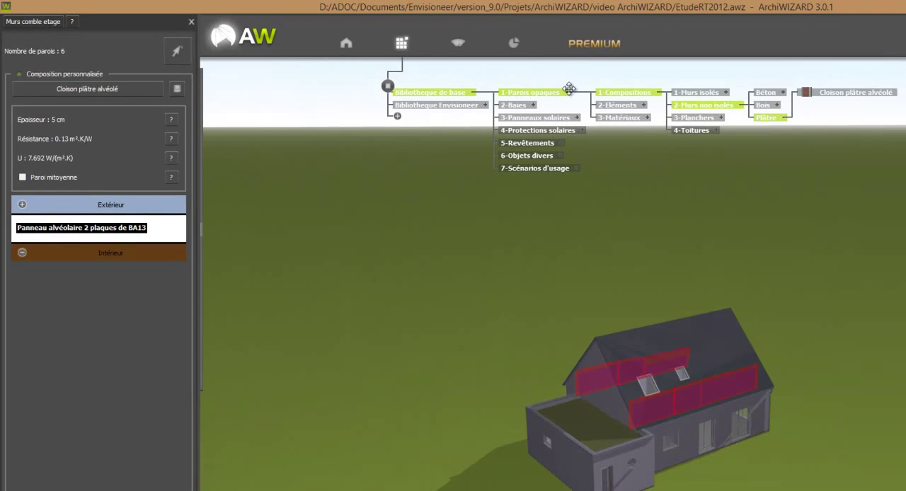
{"action": "left_click", "coordinate": [648, 119]}
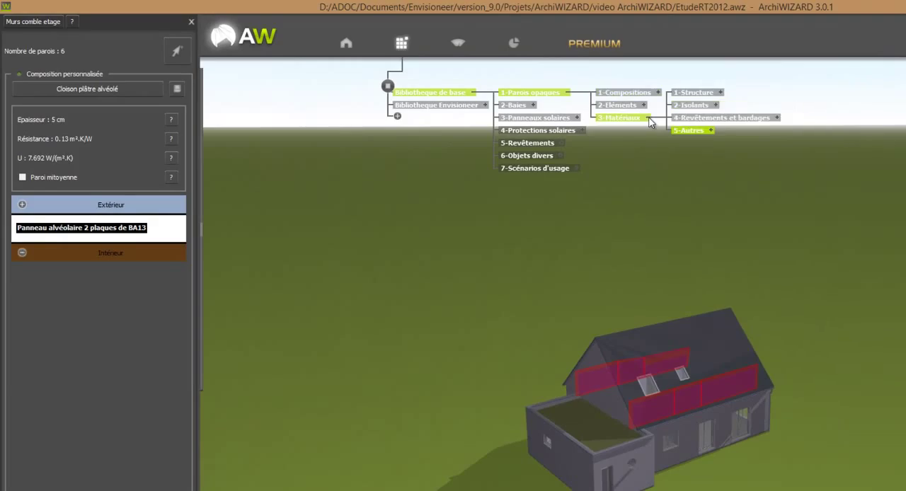
{"action": "left_click", "coordinate": [718, 105]}
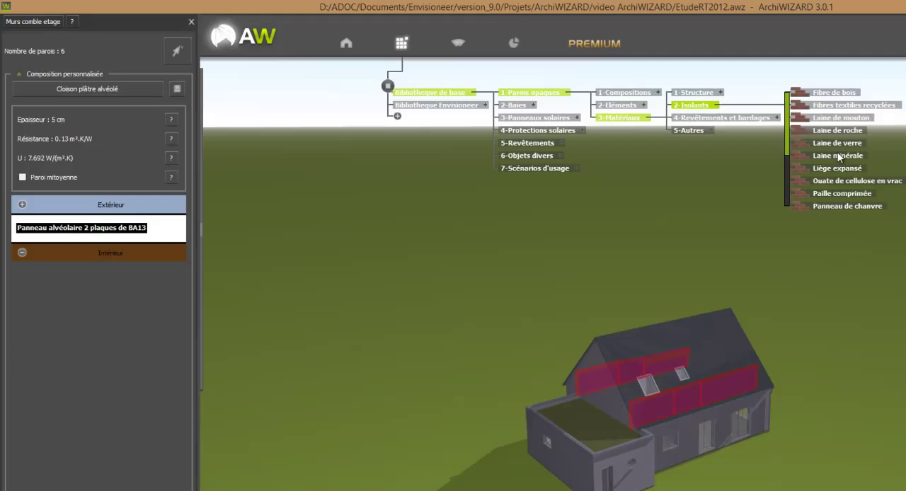
{"action": "left_click_drag", "start_coordinate": [842, 157], "coordinate": [739, 200]}
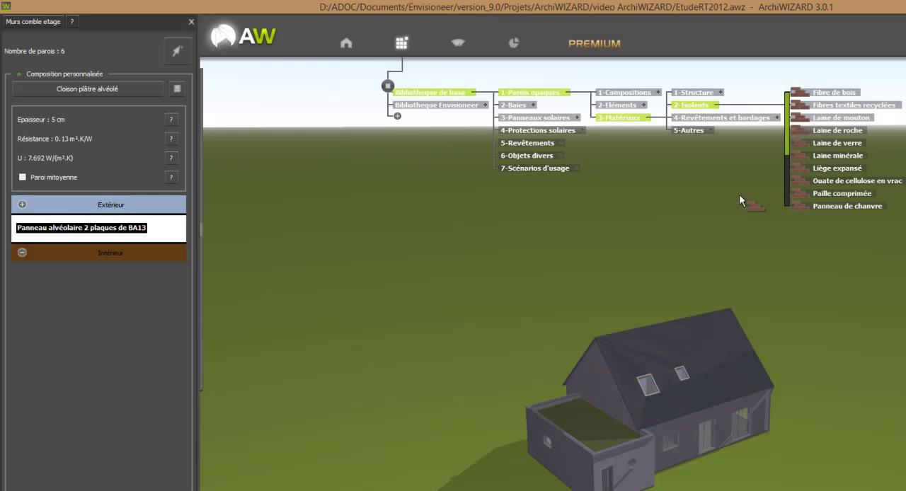
{"action": "left_click_drag", "start_coordinate": [224, 207], "coordinate": [160, 221]}
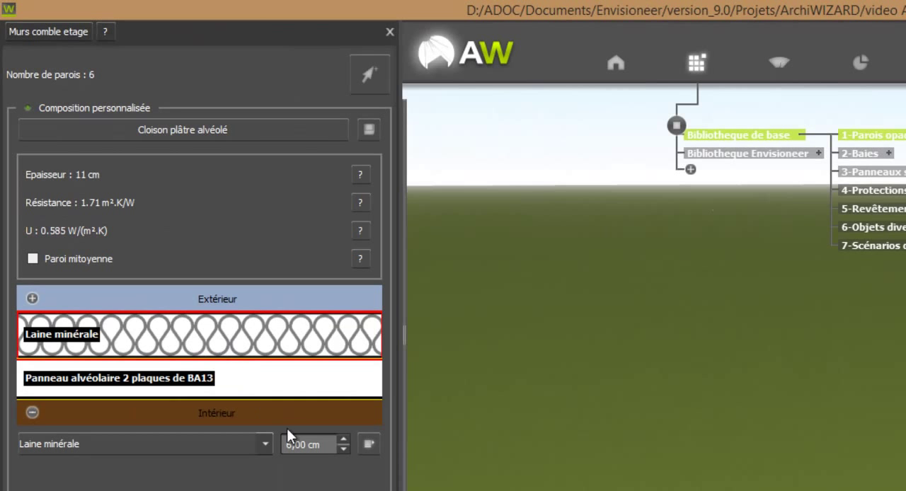
Step: Increase the thickness of the Laine minérale layer in the Murs comble etage composition to more than 8 cm
{"action": "left_click", "coordinate": [346, 439]}
{"action": "left_click", "coordinate": [346, 439]}
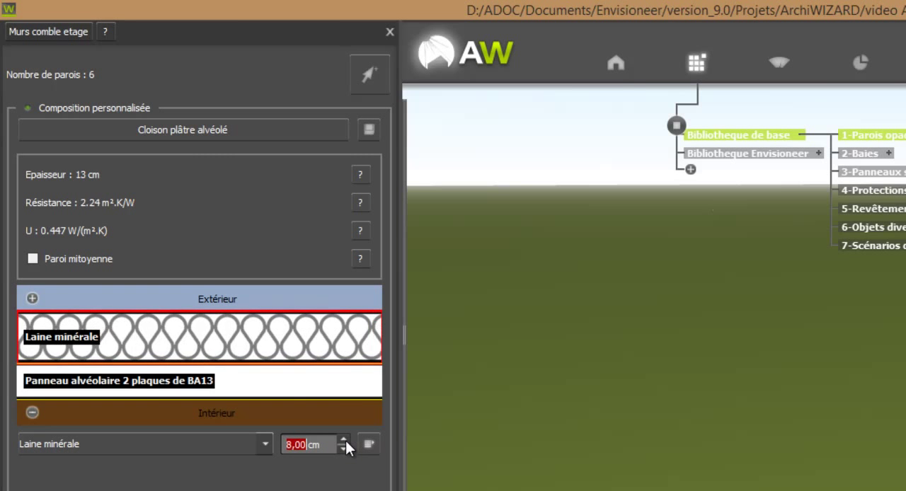
{"action": "left_click", "coordinate": [345, 439]}
{"action": "left_click", "coordinate": [346, 439]}
{"action": "left_click", "coordinate": [345, 439]}
{"action": "left_click", "coordinate": [346, 440]}
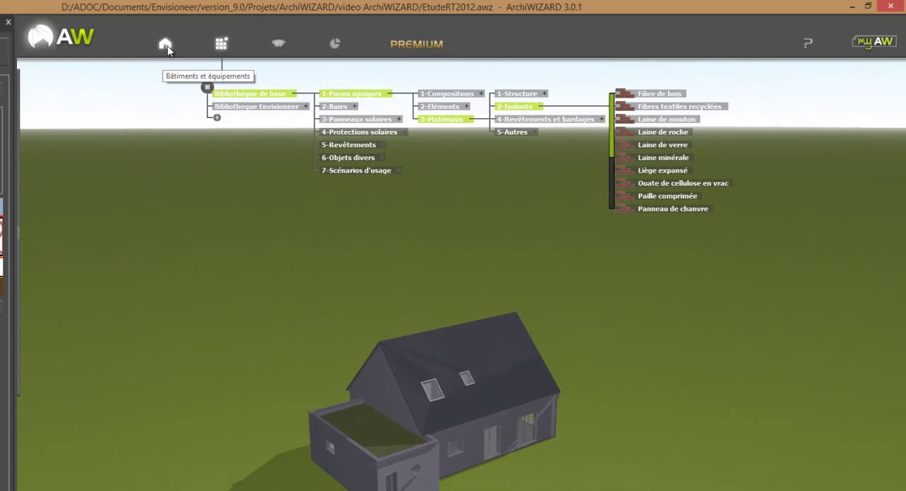
Step: Review the surfaces and compositions of Murs intérieurs, Murs extérieurs, Planchers bas au sol and Planchers intermédiaires in the wall configurator
{"action": "left_click", "coordinate": [166, 45]}
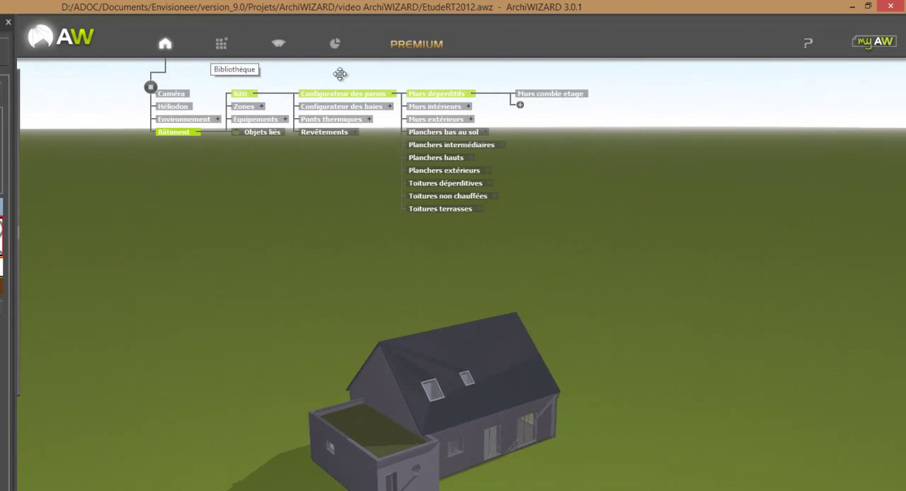
{"action": "left_click", "coordinate": [447, 107]}
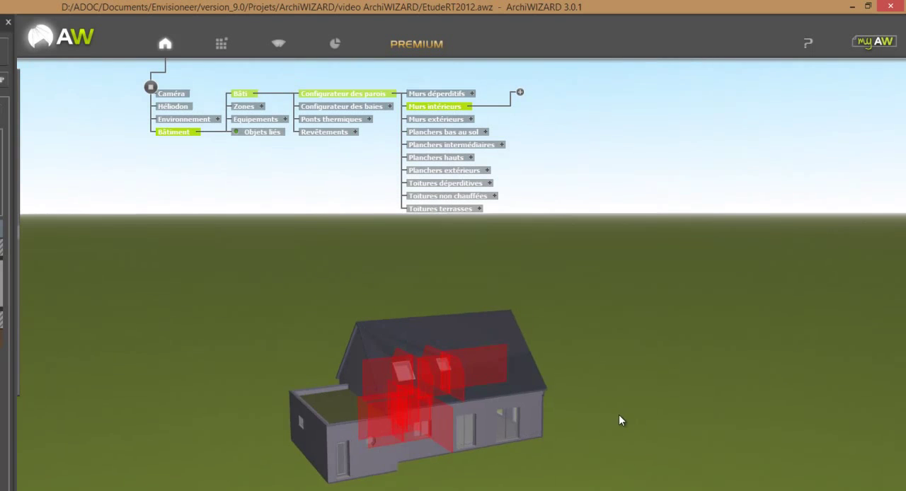
{"action": "left_click", "coordinate": [444, 121]}
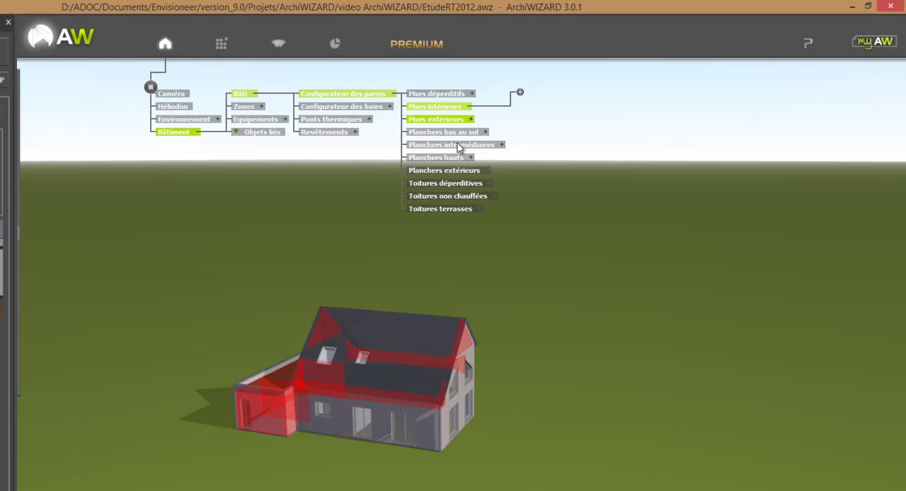
{"action": "left_click", "coordinate": [464, 133]}
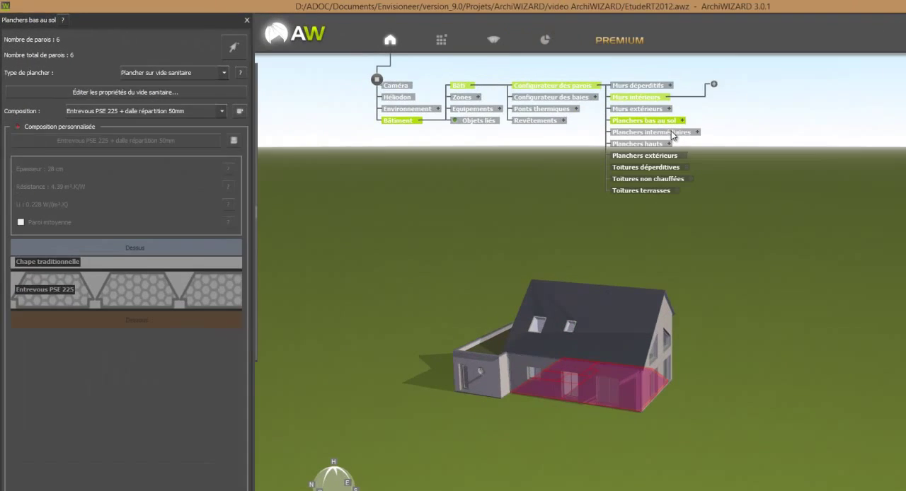
{"action": "left_click", "coordinate": [572, 112]}
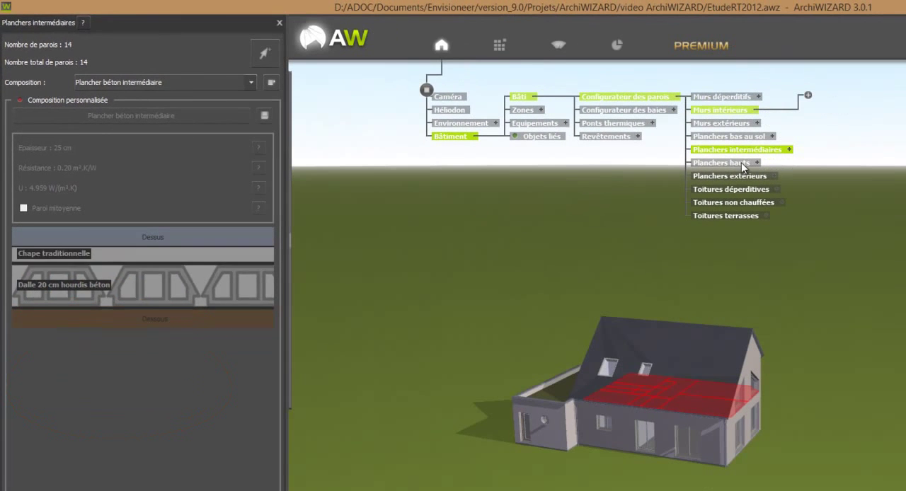
Step: Add a surface group named "Planchers comble etage" under Planchers hauts
{"action": "left_click", "coordinate": [740, 165]}
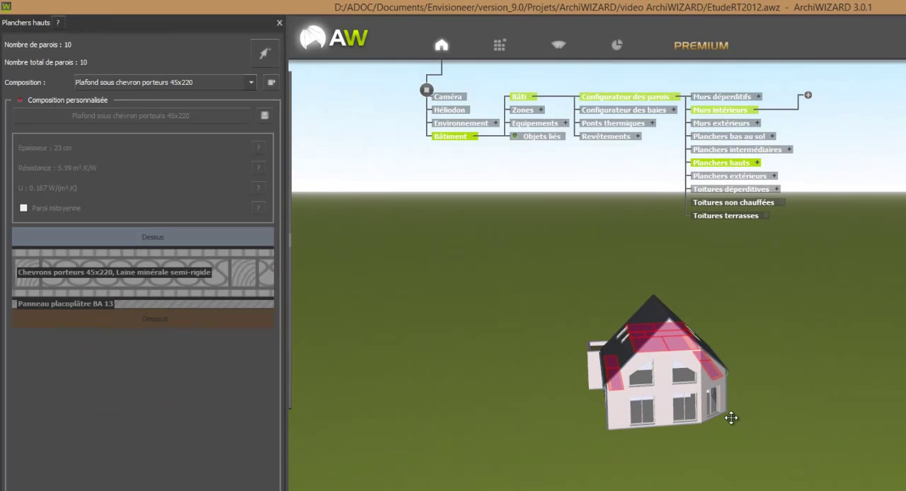
{"action": "left_click", "coordinate": [757, 165]}
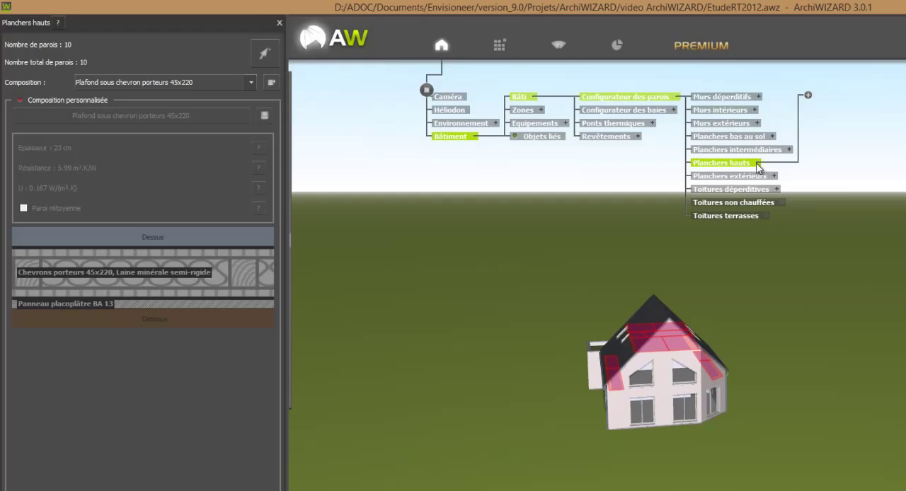
{"action": "left_click", "coordinate": [808, 96]}
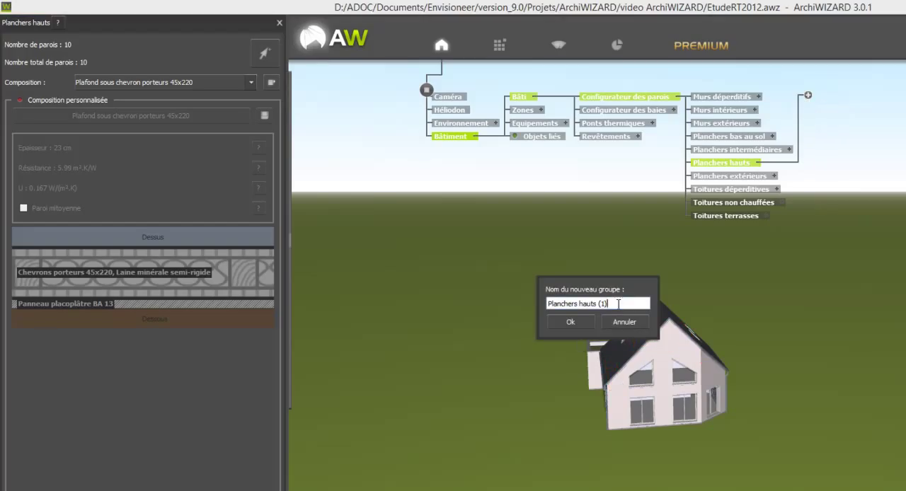
{"action": "left_click_drag", "start_coordinate": [618, 304], "coordinate": [581, 304]}
{"action": "type", "text": "comble etage"}
{"action": "left_click", "coordinate": [581, 324]}
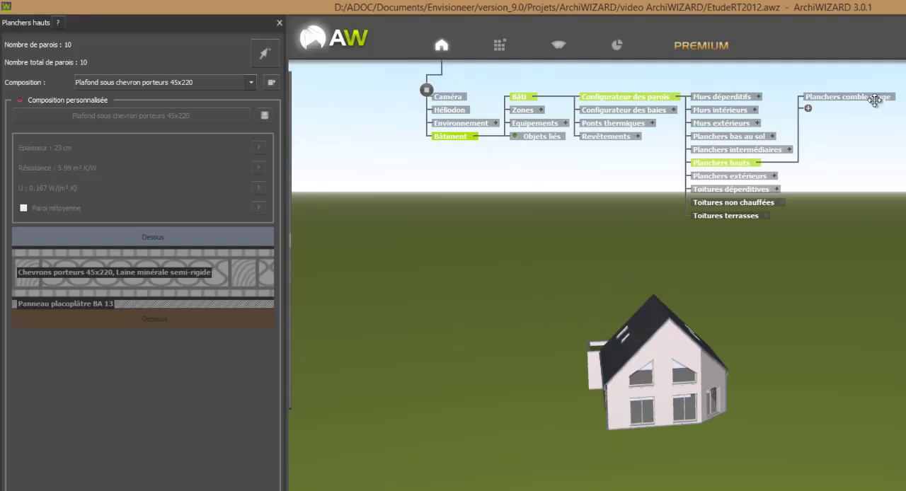
Step: Assign the four low attic floor surfaces along both eaves to the Planchers comble etage group
{"action": "left_click", "coordinate": [269, 60]}
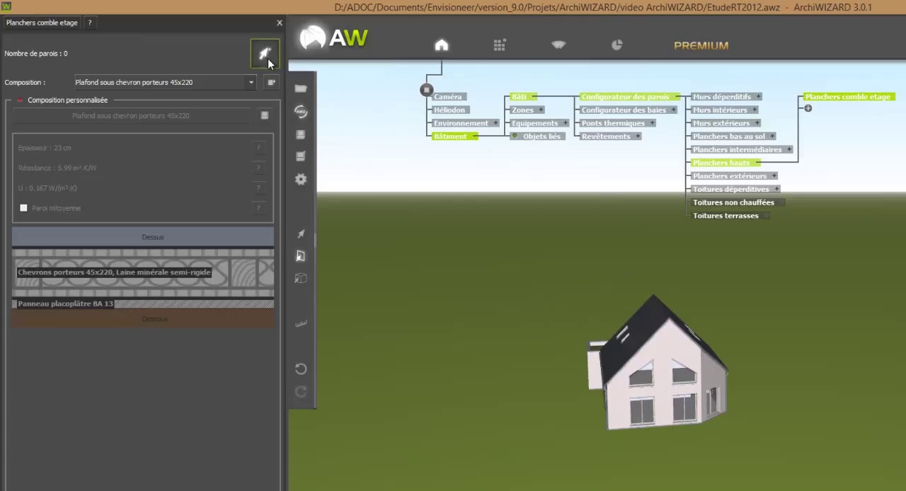
{"action": "left_click", "coordinate": [612, 374]}
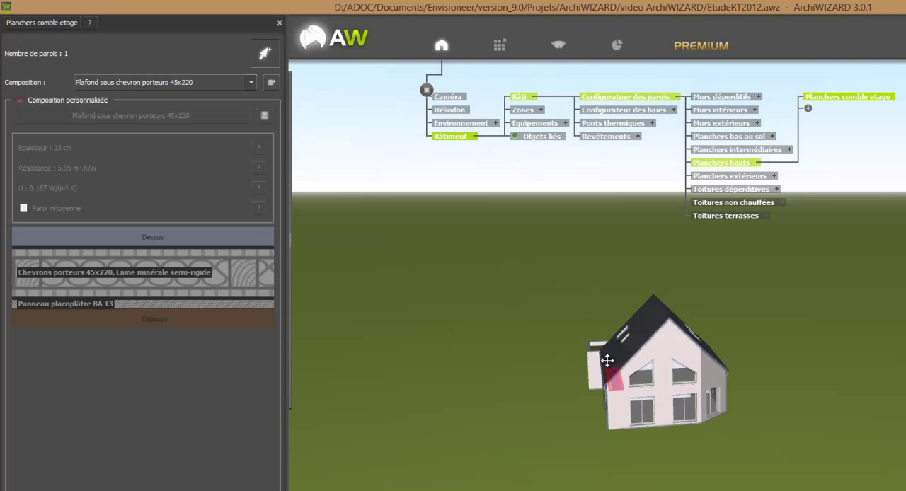
{"action": "middle_click_drag", "start_coordinate": [661, 412], "coordinate": [684, 394]}
{"action": "left_click", "coordinate": [596, 392]}
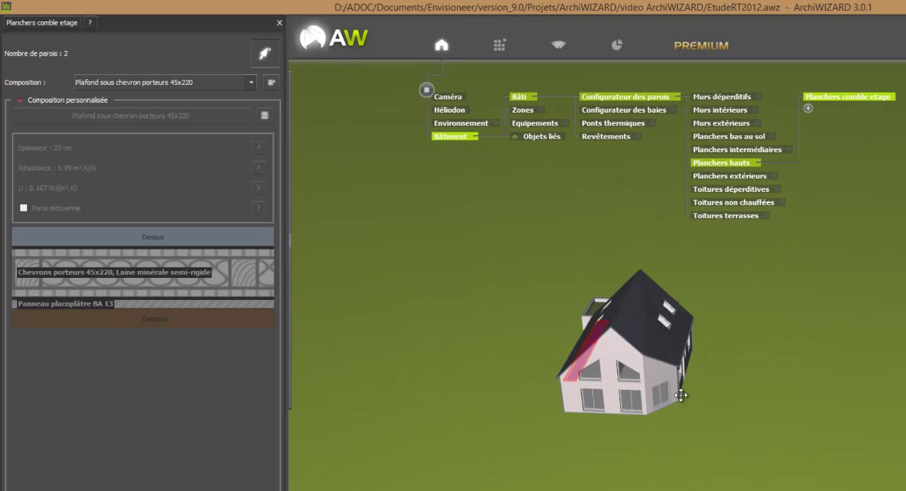
{"action": "left_click", "coordinate": [674, 361]}
{"action": "left_click", "coordinate": [687, 330]}
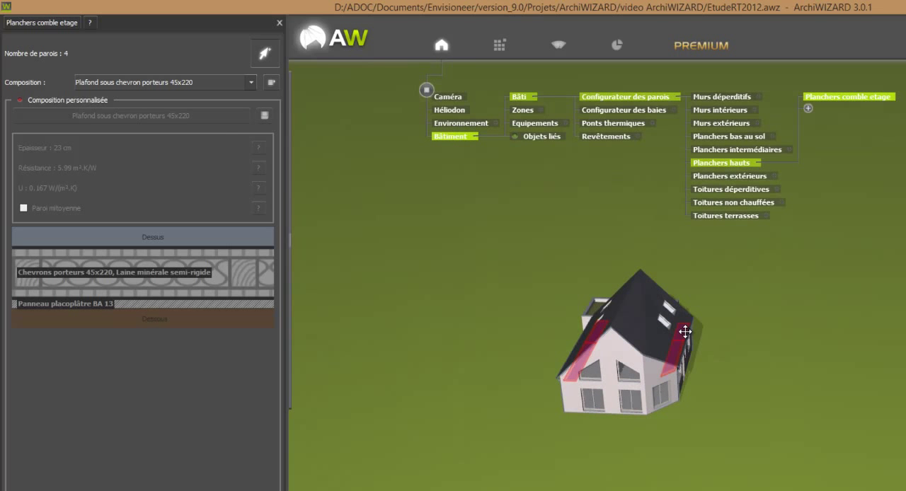
{"action": "middle_click_drag", "start_coordinate": [722, 441], "coordinate": [701, 426]}
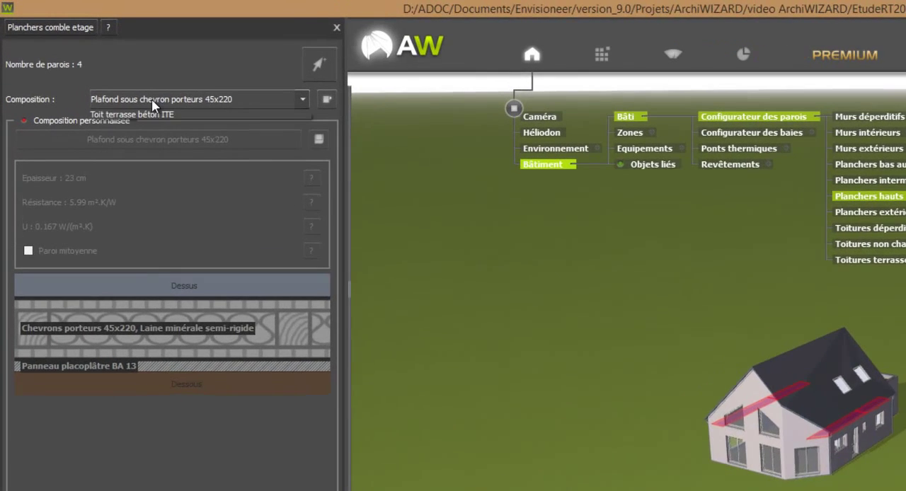
Step: Set the Planchers comble etage composition to Plancher béton intermédiaire and enable its customisation
{"action": "left_click", "coordinate": [127, 84]}
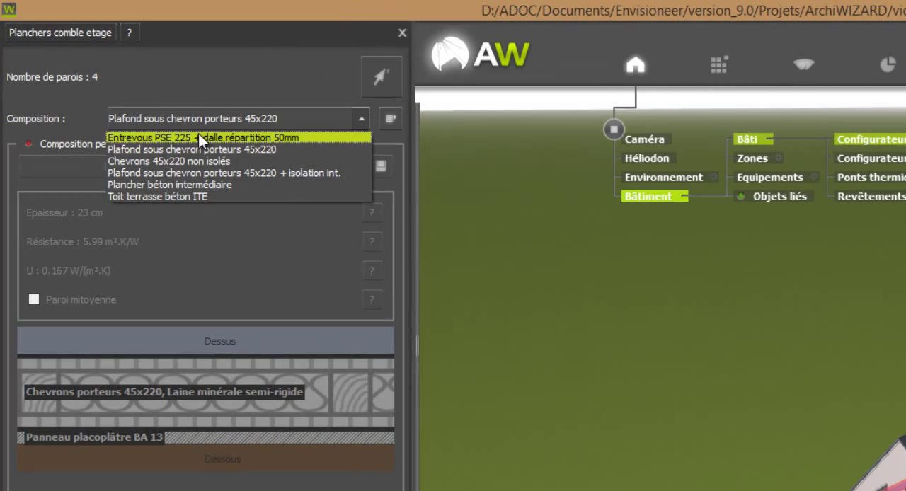
{"action": "left_click", "coordinate": [193, 185]}
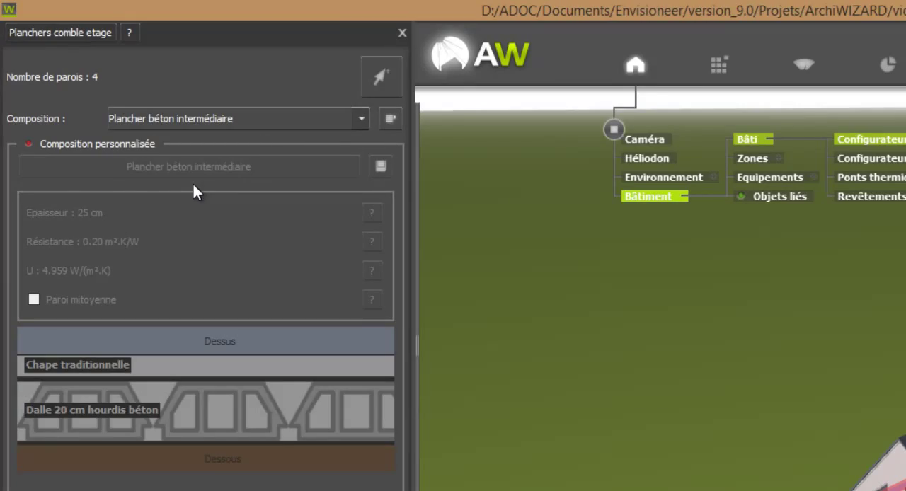
{"action": "left_click", "coordinate": [102, 144]}
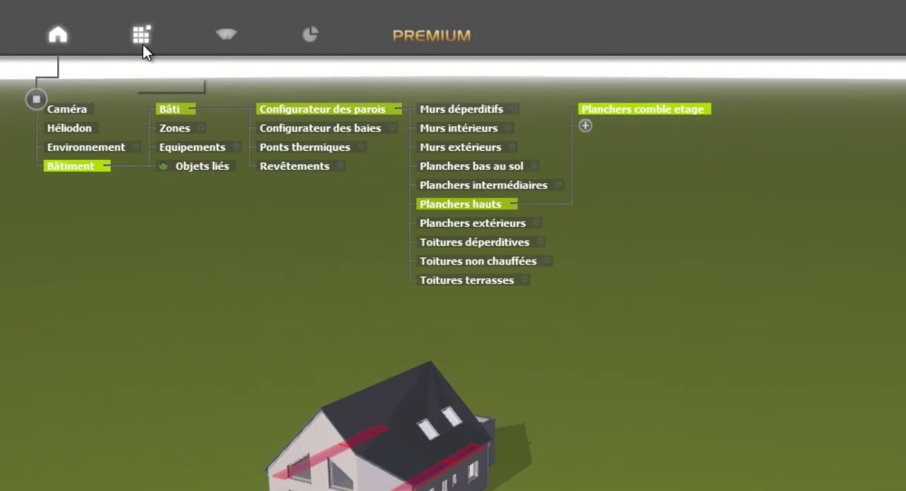
Step: Add GR 32 NU from the SAINT GOBAIN ISOVER ACERMI insulants as the top layer of the Planchers comble etage composition
{"action": "left_click", "coordinate": [142, 44]}
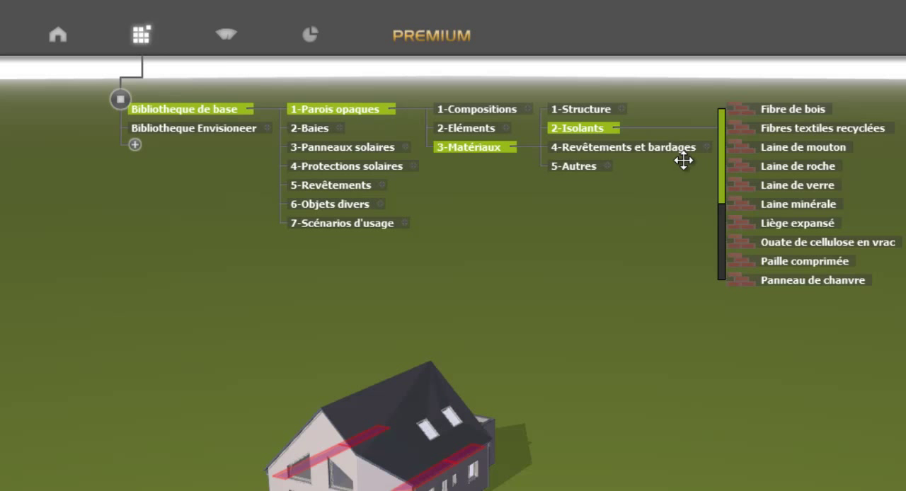
{"action": "left_click", "coordinate": [267, 128]}
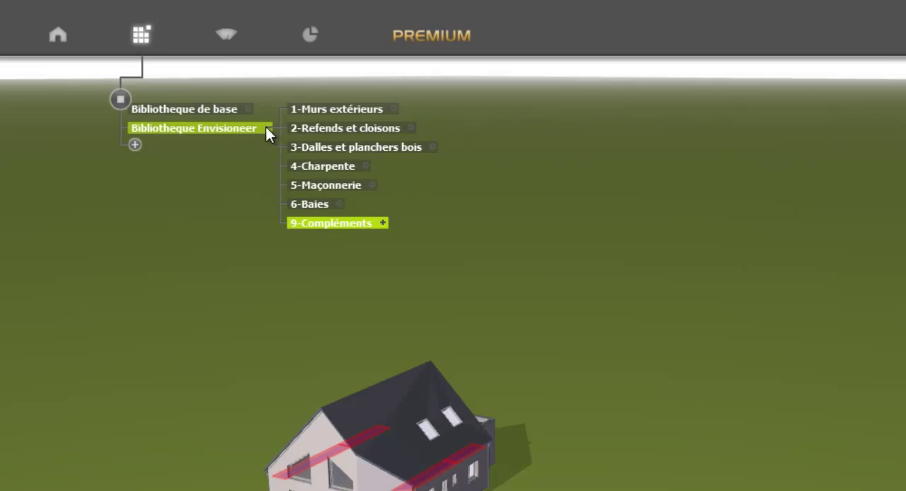
{"action": "left_click", "coordinate": [386, 221]}
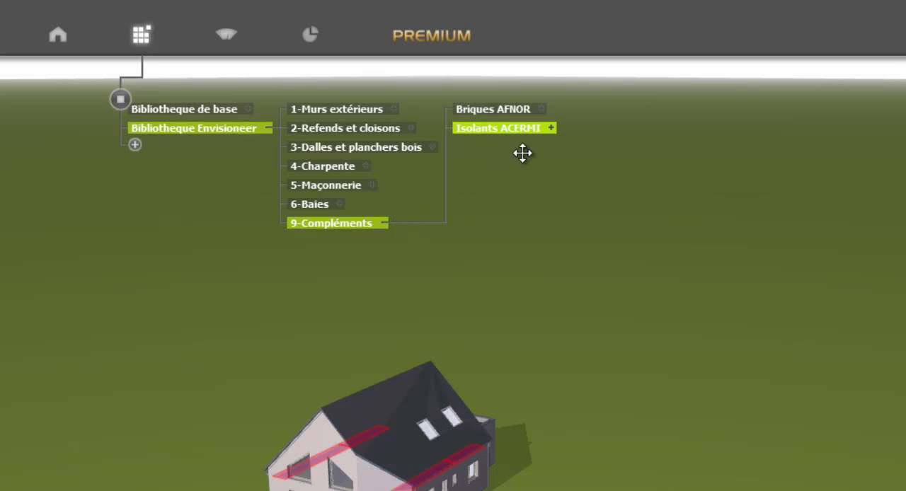
{"action": "left_click", "coordinate": [553, 128]}
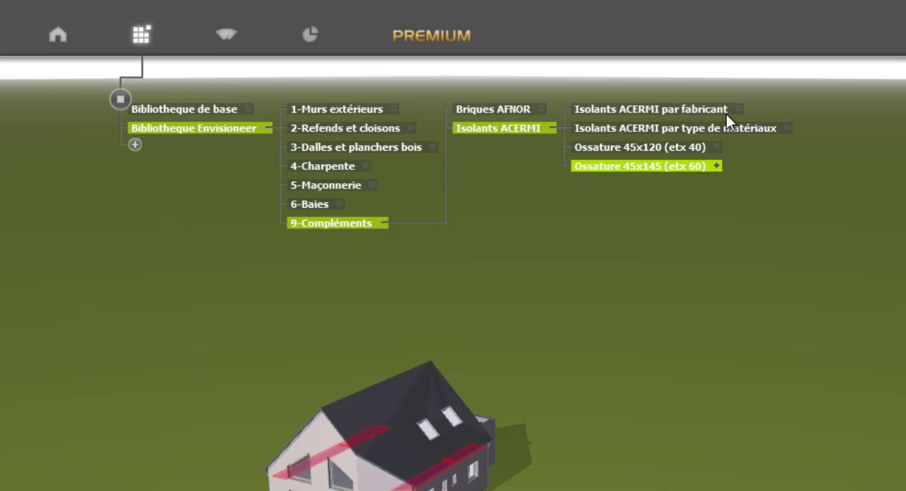
{"action": "left_click", "coordinate": [737, 109]}
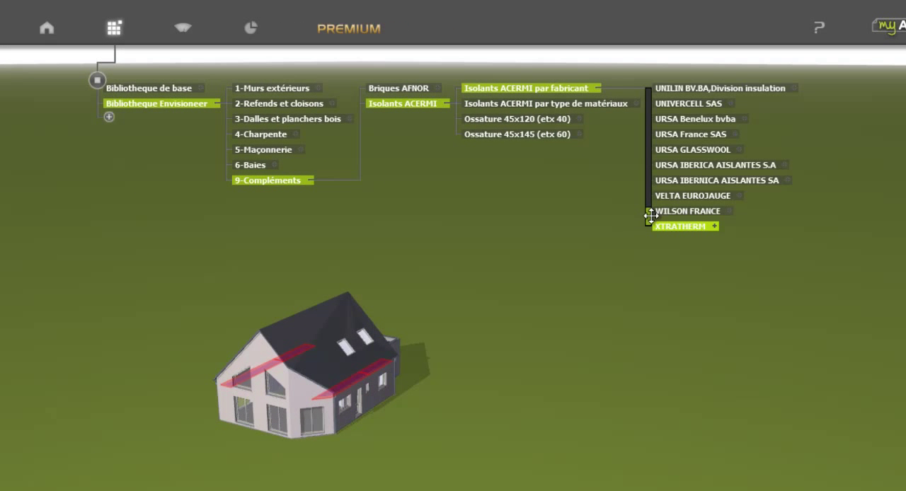
{"action": "left_click_drag", "start_coordinate": [650, 216], "coordinate": [652, 189]}
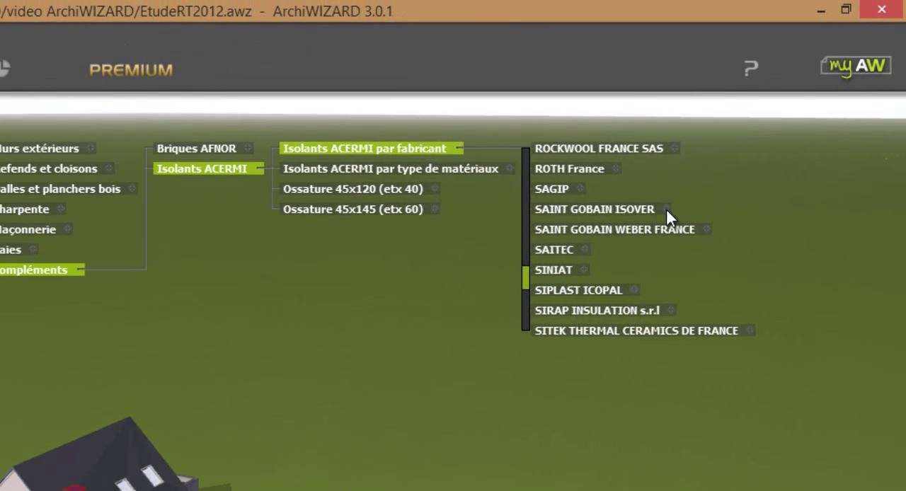
{"action": "left_click", "coordinate": [667, 211]}
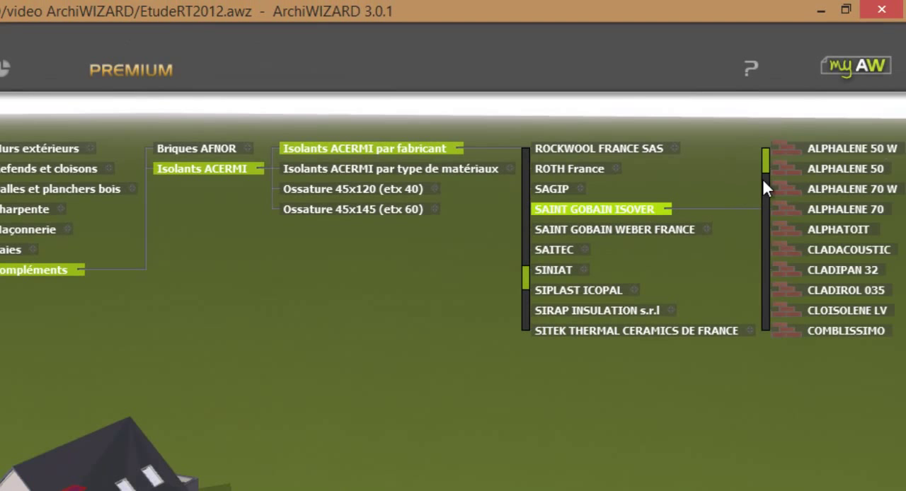
{"action": "scroll", "coordinate": [768, 167], "scroll_direction": "down", "scroll_amount": 5}
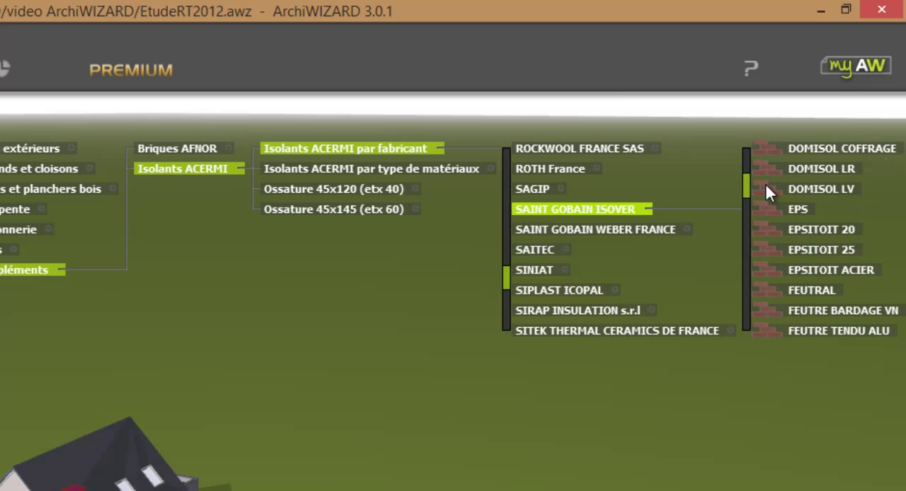
{"action": "scroll", "coordinate": [767, 186], "scroll_direction": "down", "scroll_amount": 5}
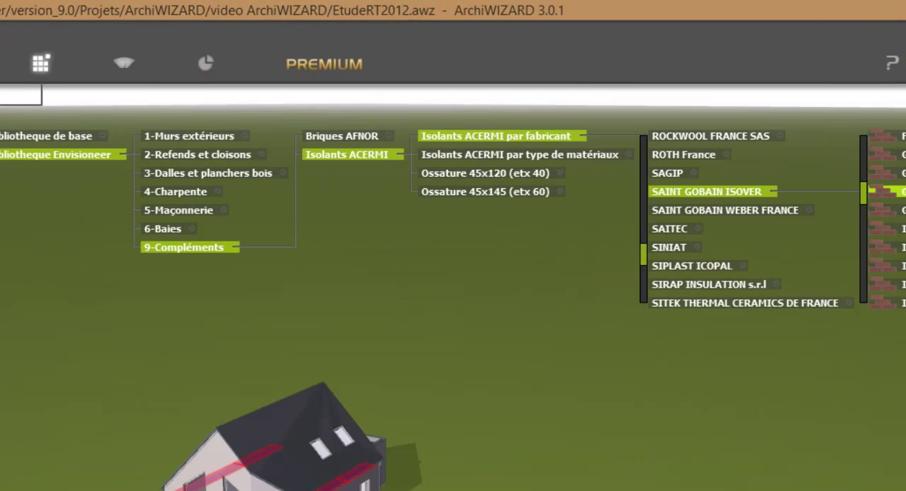
{"action": "left_click_drag", "start_coordinate": [782, 213], "coordinate": [678, 224]}
{"action": "left_click_drag", "start_coordinate": [311, 241], "coordinate": [190, 269]}
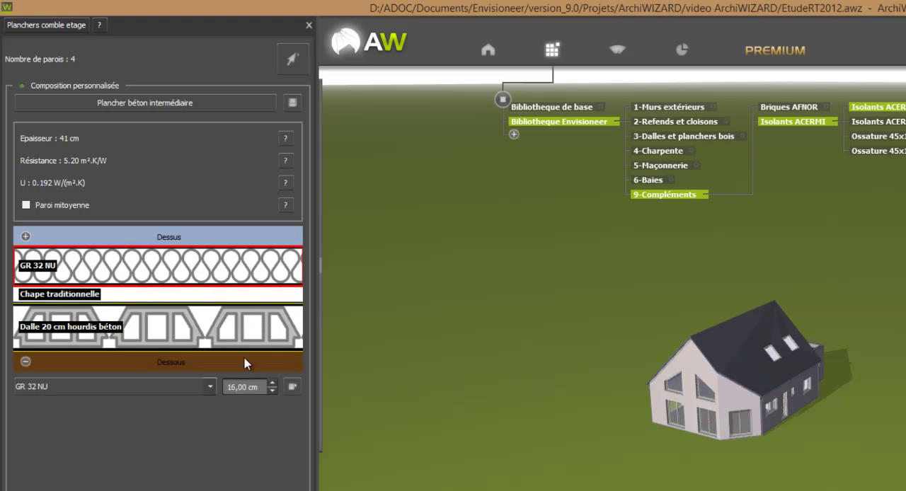
Step: Set the GR 32 NU layer thickness to 30 cm
{"action": "left_click", "coordinate": [273, 384]}
{"action": "left_click", "coordinate": [273, 384]}
{"action": "left_click", "coordinate": [272, 384]}
{"action": "left_click", "coordinate": [272, 384]}
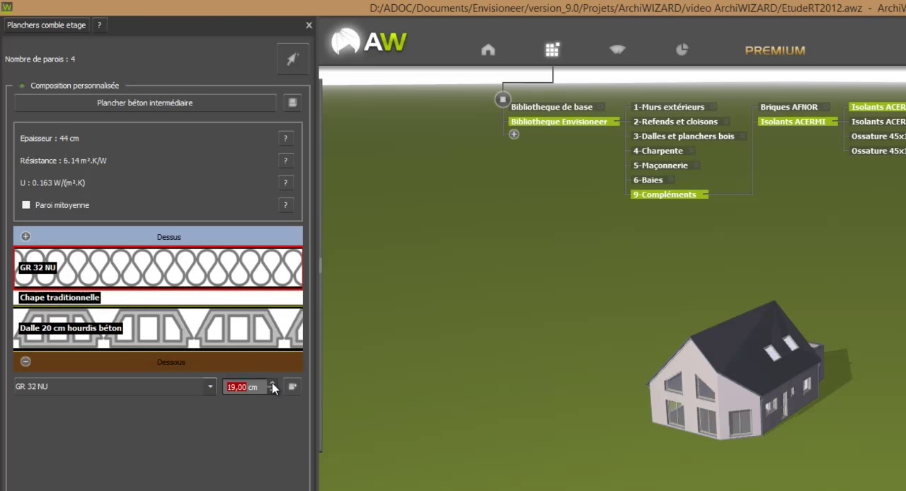
{"action": "left_click", "coordinate": [273, 384]}
{"action": "left_click", "coordinate": [273, 384]}
{"action": "left_click", "coordinate": [273, 384]}
{"action": "left_click", "coordinate": [273, 383]}
{"action": "left_click", "coordinate": [273, 384]}
{"action": "left_click", "coordinate": [273, 384]}
{"action": "left_click", "coordinate": [273, 384]}
{"action": "left_click", "coordinate": [272, 384]}
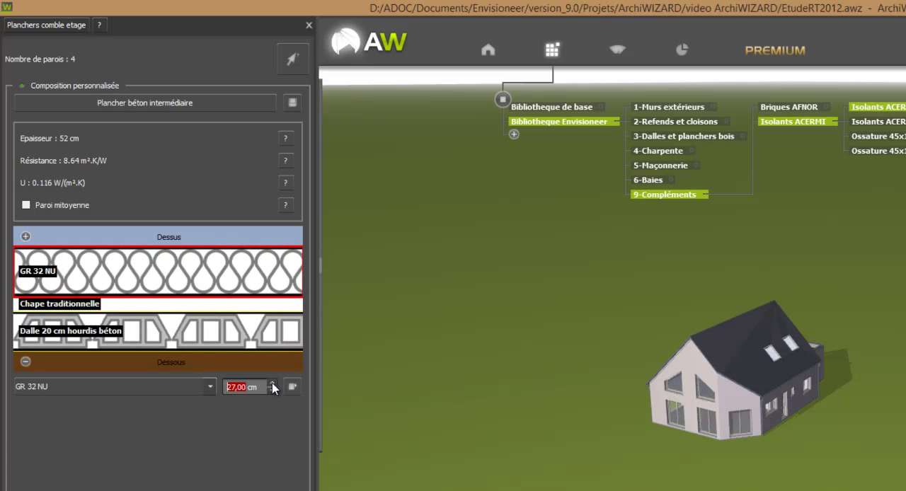
{"action": "left_click", "coordinate": [273, 384]}
{"action": "left_click", "coordinate": [272, 383]}
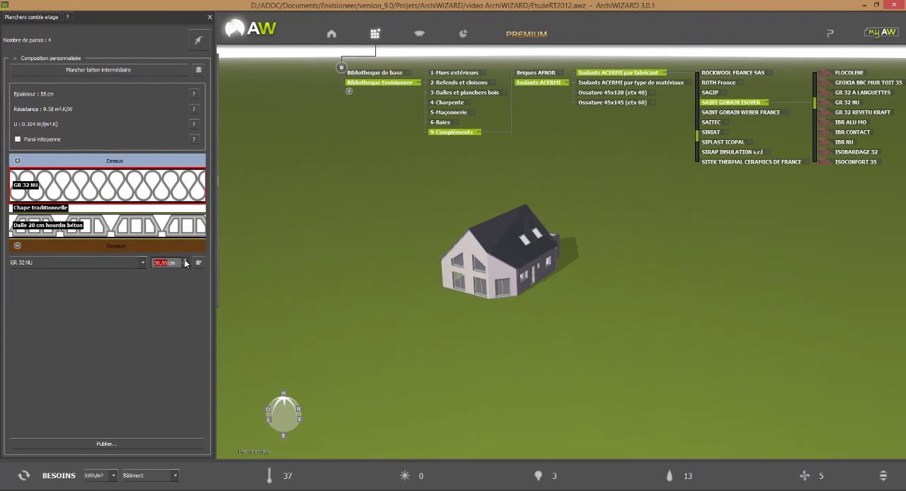
Step: Review the surfaces and compositions of Planchers hauts, Toitures déperditives, Toitures non chauffées and Toitures terrasses in the wall configurator
{"action": "middle_click_drag", "start_coordinate": [487, 358], "coordinate": [473, 344]}
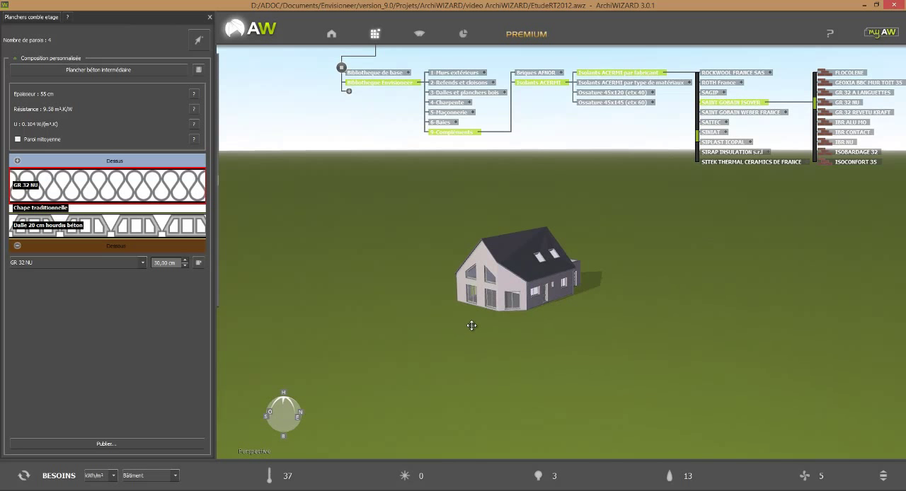
{"action": "left_click", "coordinate": [331, 35]}
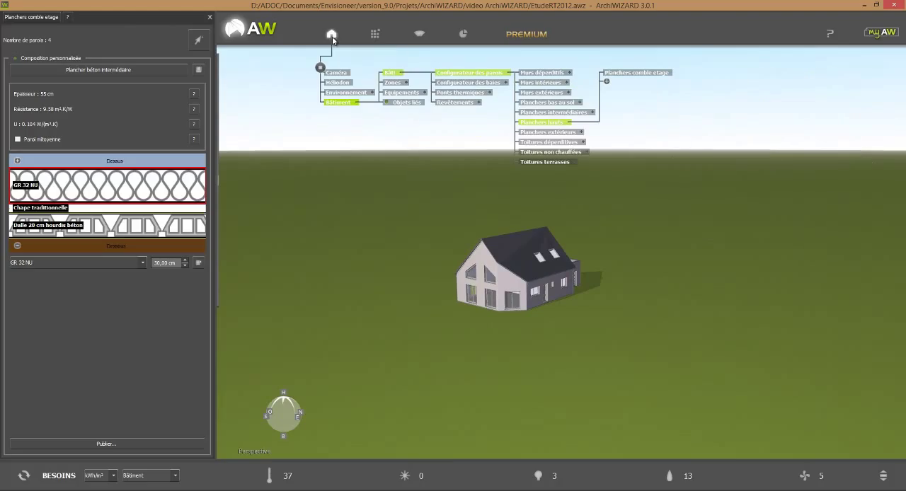
{"action": "left_click", "coordinate": [559, 124]}
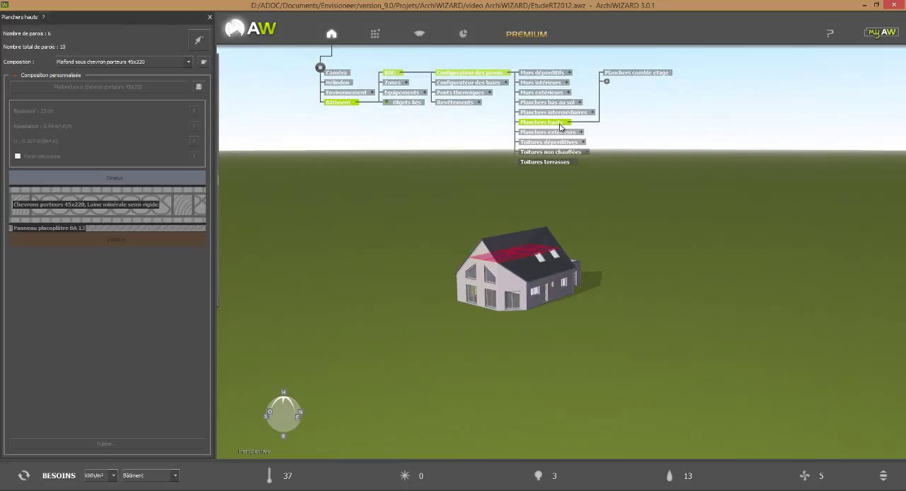
{"action": "left_click", "coordinate": [572, 133]}
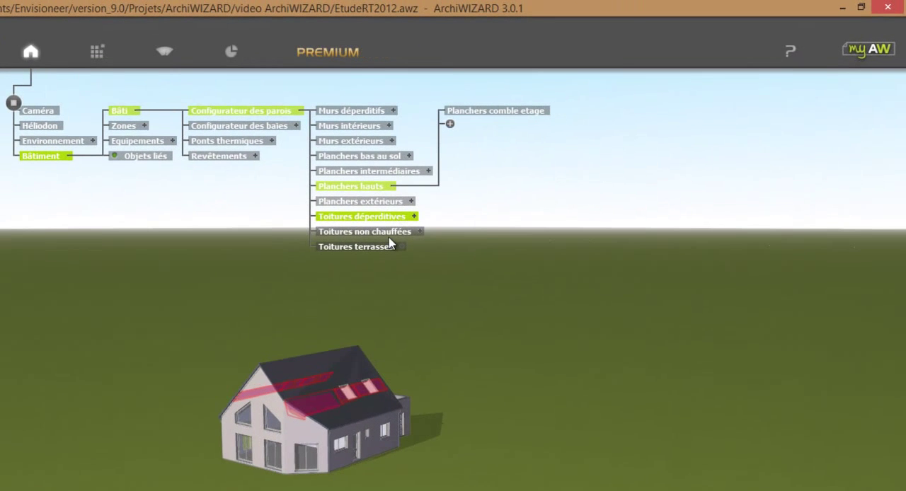
{"action": "left_click", "coordinate": [567, 155]}
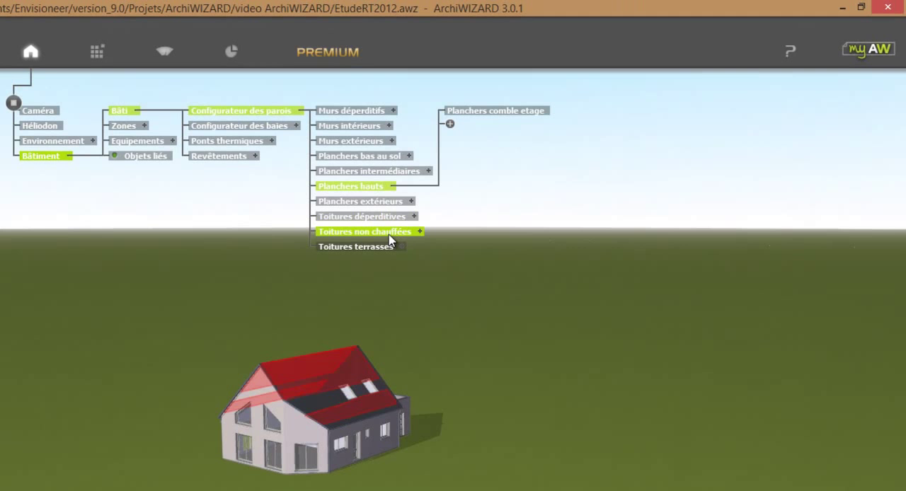
{"action": "left_click", "coordinate": [386, 248]}
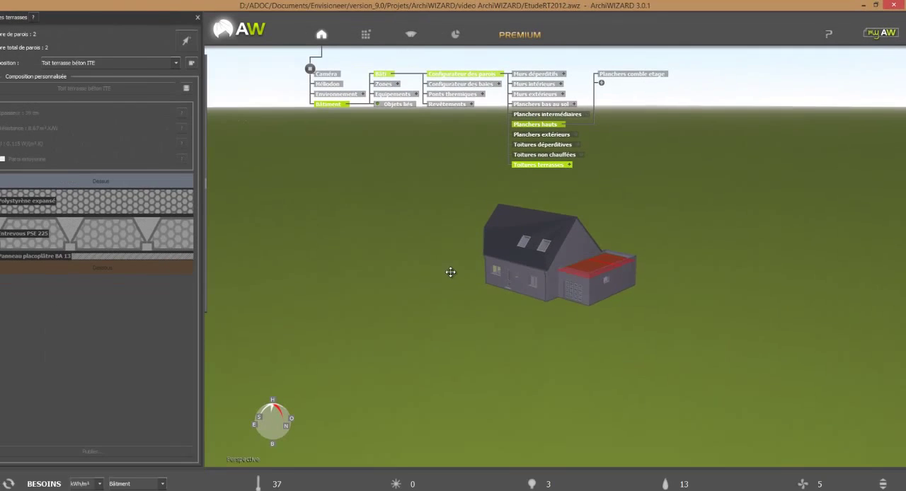
{"action": "scroll", "coordinate": [451, 272], "scroll_direction": "up", "scroll_amount": 1}
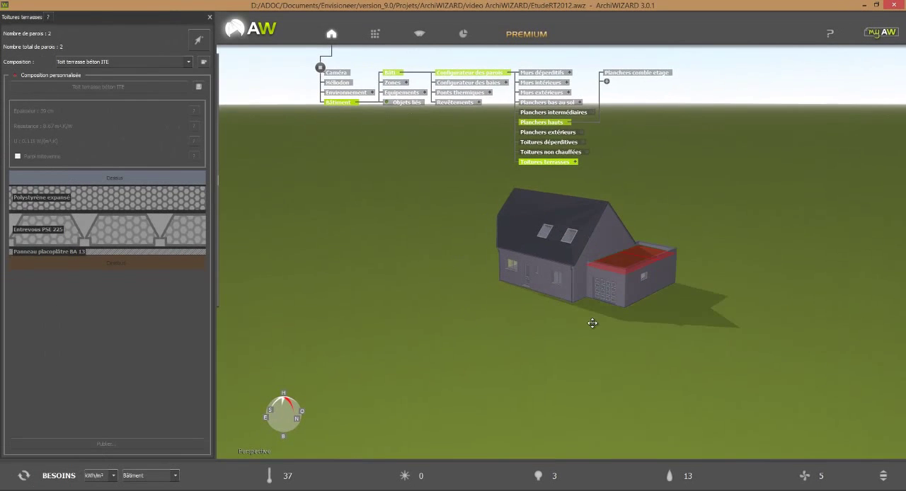
{"action": "left_click_drag", "start_coordinate": [621, 334], "coordinate": [593, 374]}
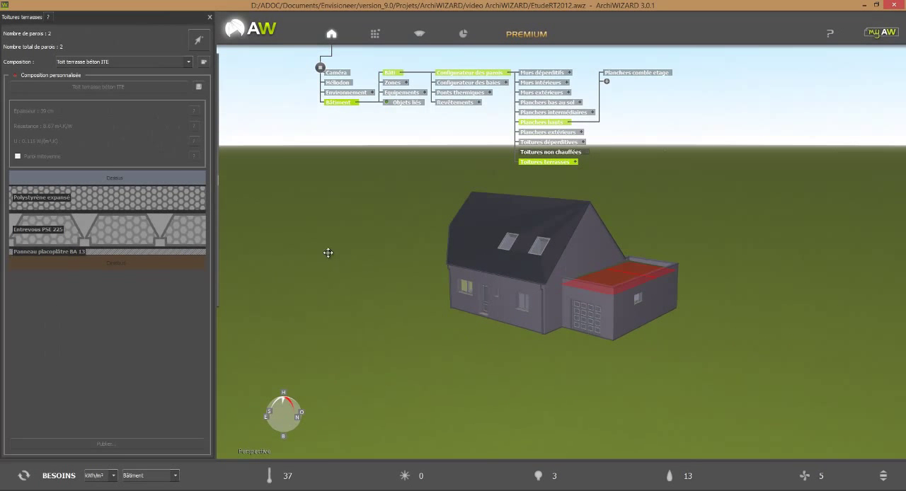
Step: Open the bay configurator on the ground-floor window nearest the garage
{"action": "left_click", "coordinate": [227, 175]}
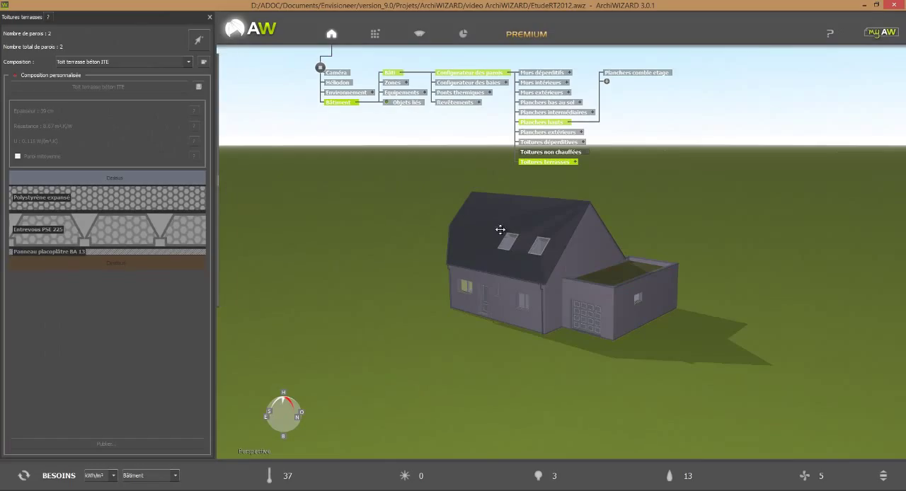
{"action": "left_click", "coordinate": [524, 310]}
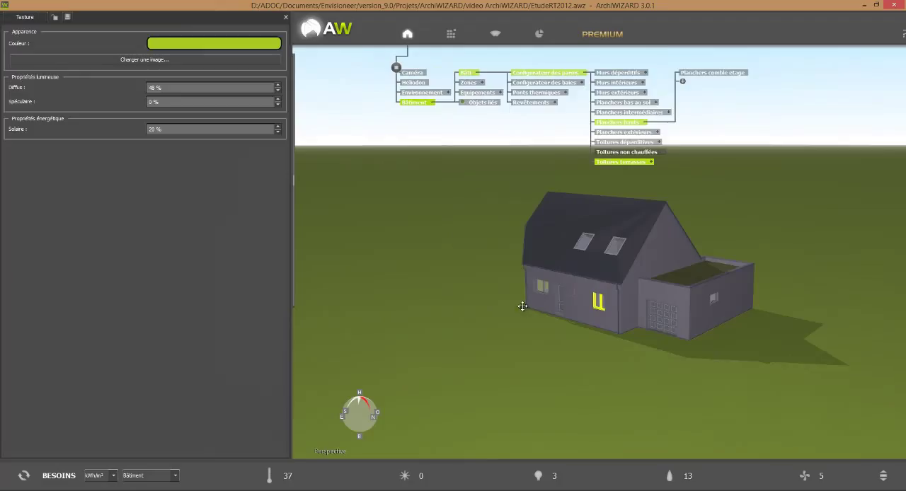
{"action": "left_click", "coordinate": [563, 304]}
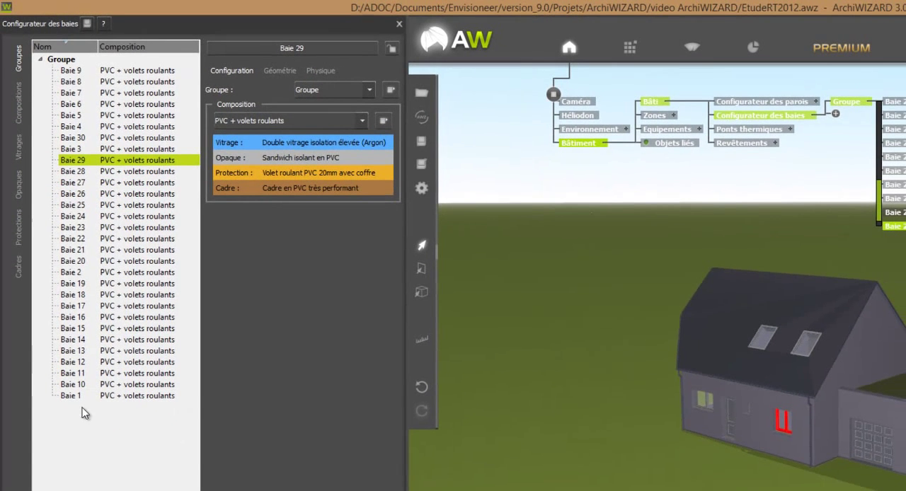
Step: Create three bay groups named "Portes isolés", "Portes intérieures" and "Velux"
{"action": "right_click", "coordinate": [83, 413]}
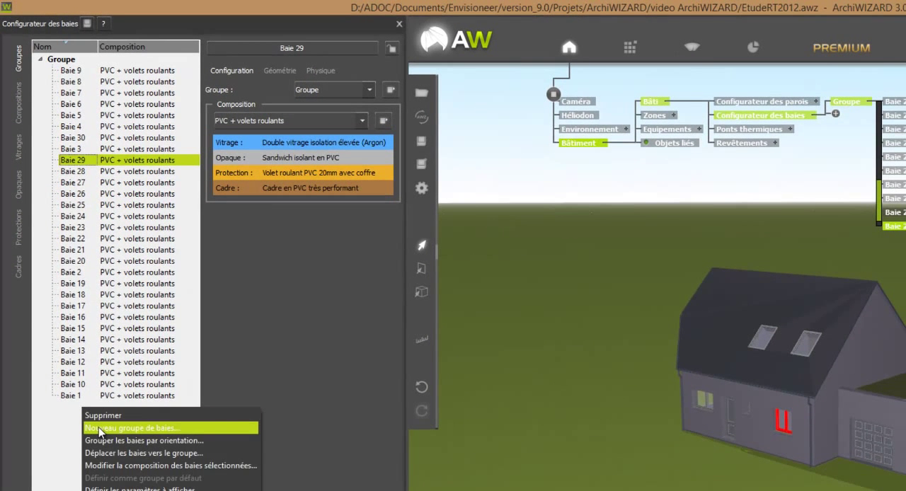
{"action": "left_click", "coordinate": [99, 427]}
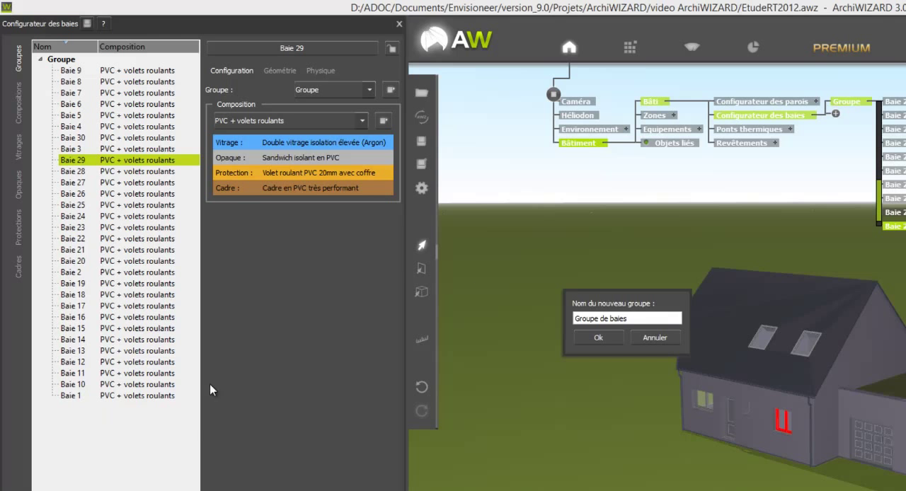
{"action": "left_click_drag", "start_coordinate": [677, 318], "coordinate": [462, 305]}
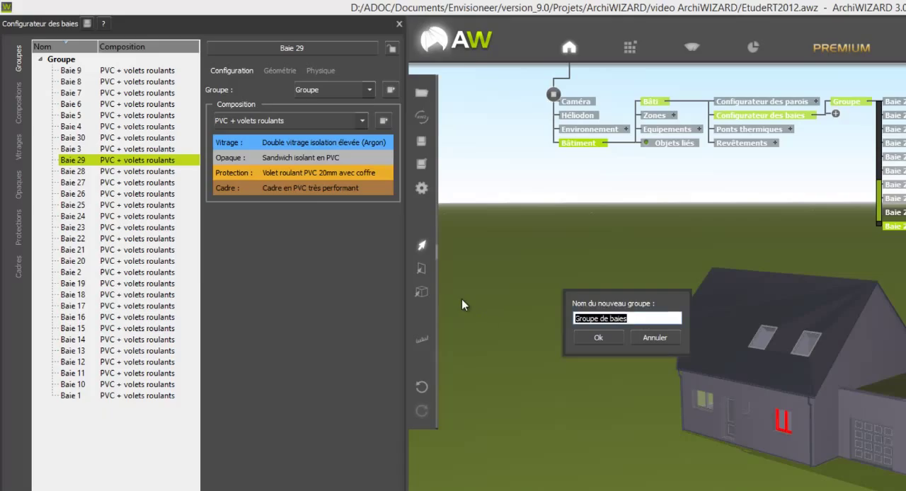
{"action": "type", "text": "Porte"}
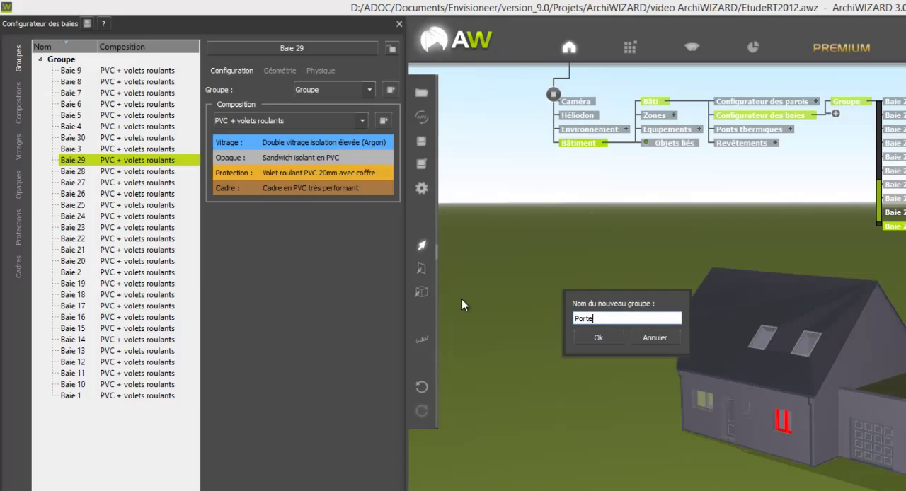
{"action": "type", "text": "s isolés"}
{"action": "left_click", "coordinate": [600, 336]}
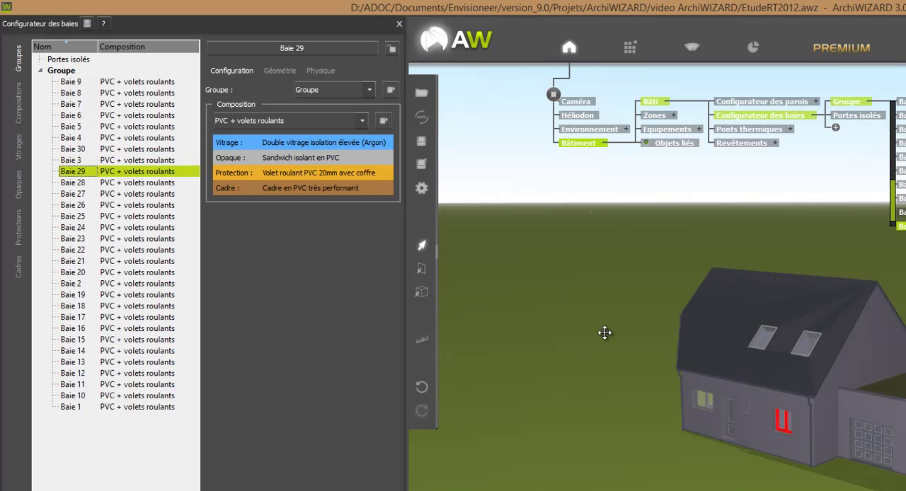
{"action": "right_click", "coordinate": [151, 447]}
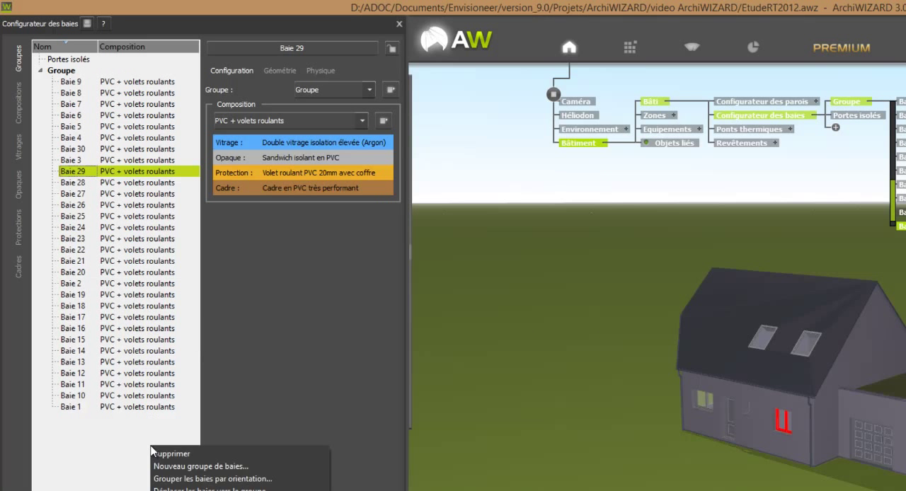
{"action": "left_click", "coordinate": [184, 465]}
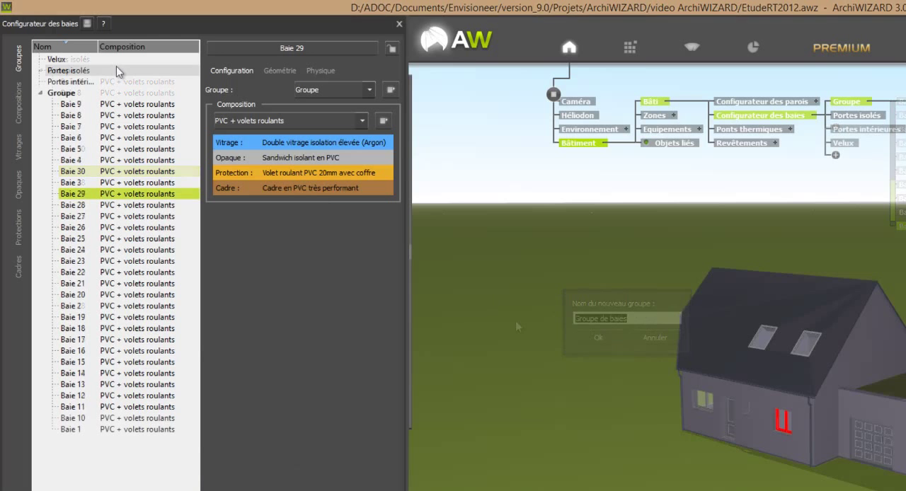
Step: Assign the four roof windows on both slopes of the house to the Velux group
{"action": "left_click", "coordinate": [60, 61]}
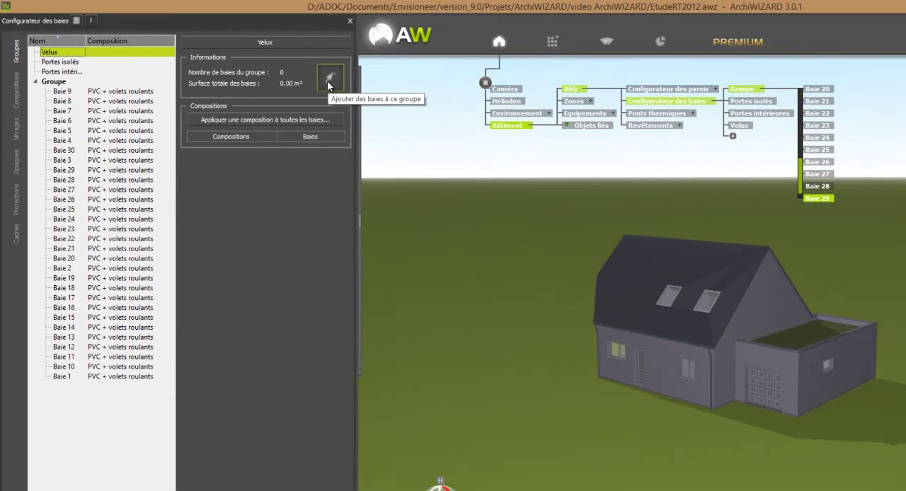
{"action": "left_click", "coordinate": [375, 96]}
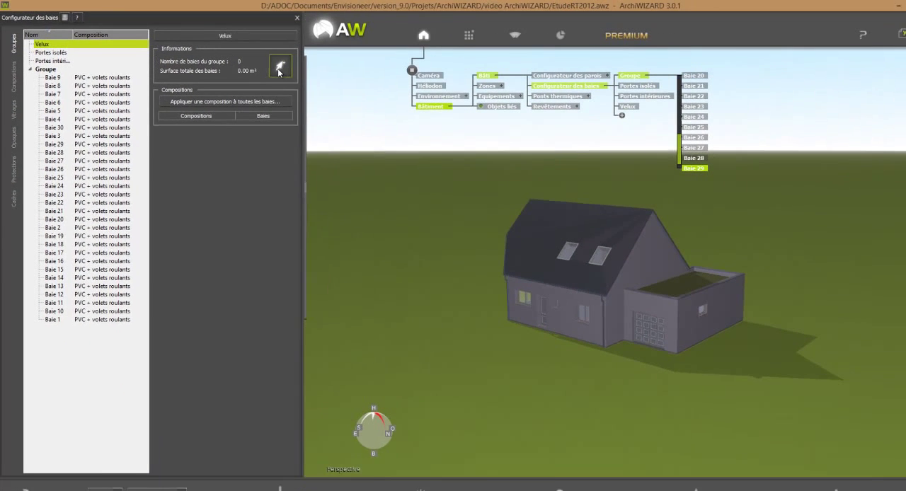
{"action": "left_click", "coordinate": [577, 245]}
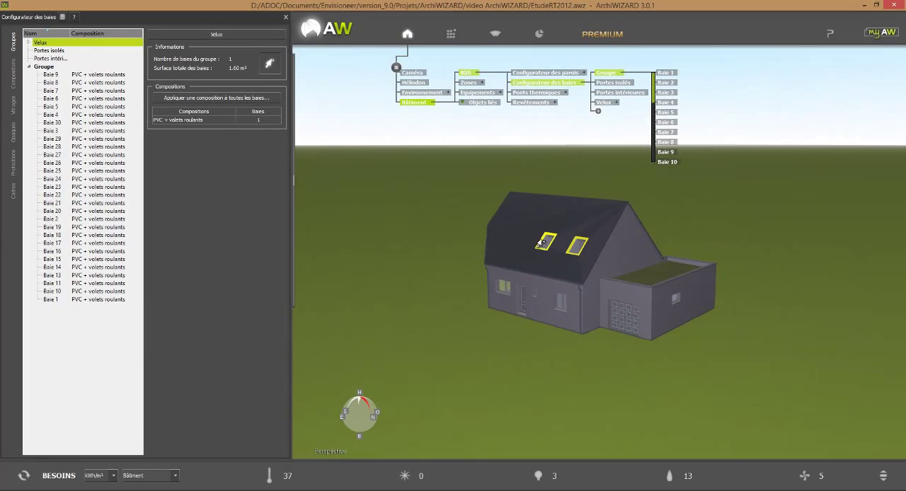
{"action": "left_click", "coordinate": [545, 241]}
{"action": "left_click_drag", "start_coordinate": [744, 288], "coordinate": [512, 284]}
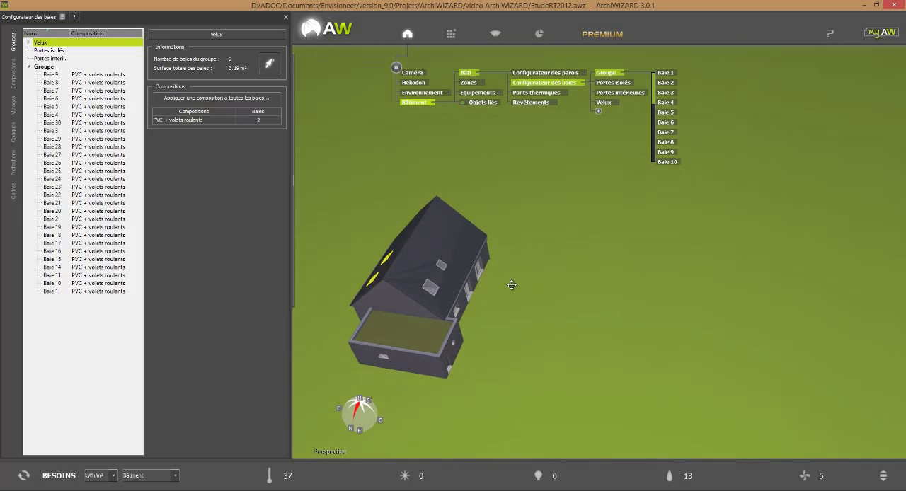
{"action": "left_click", "coordinate": [432, 288]}
{"action": "left_click", "coordinate": [441, 267]}
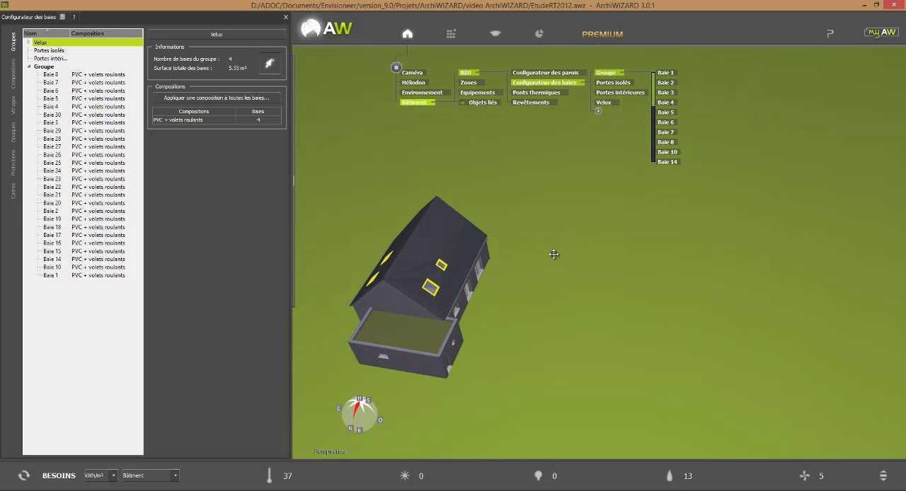
{"action": "left_click_drag", "start_coordinate": [550, 252], "coordinate": [632, 395]}
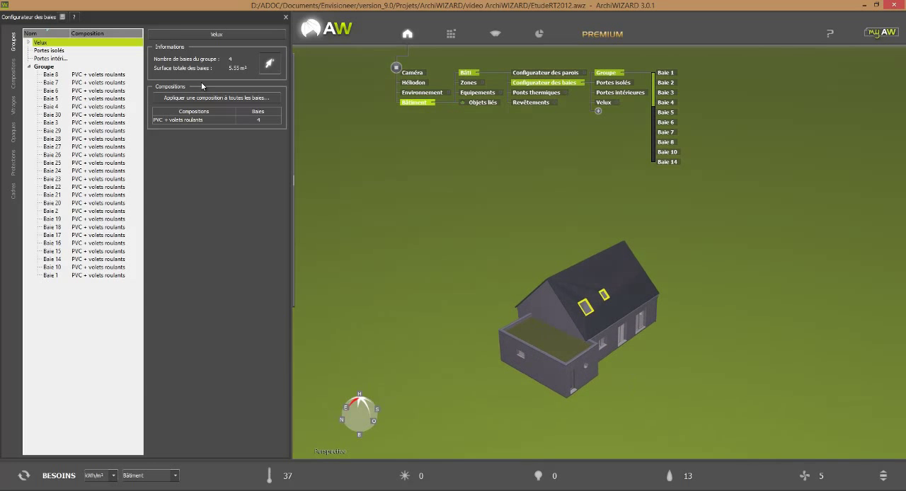
Step: Assign the garage's service door, the front entrance door and the large garage door to the Portes isolés group
{"action": "left_click", "coordinate": [47, 51]}
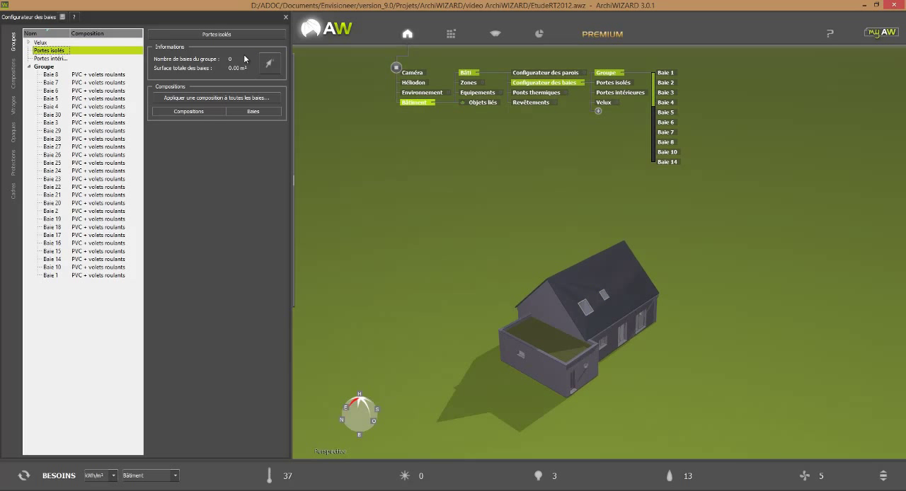
{"action": "left_click", "coordinate": [277, 70]}
{"action": "middle_click_drag", "start_coordinate": [661, 423], "coordinate": [564, 378]}
{"action": "left_click", "coordinate": [549, 381]}
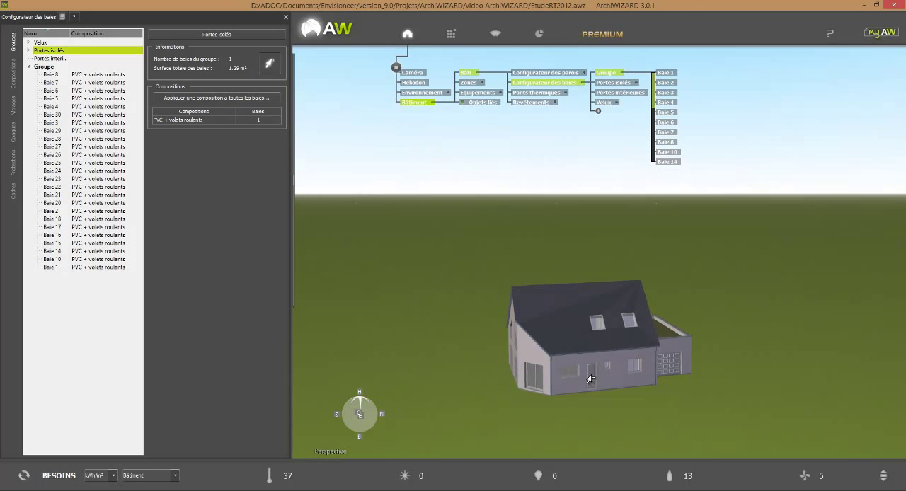
{"action": "left_click", "coordinate": [591, 379]}
{"action": "left_click", "coordinate": [685, 368]}
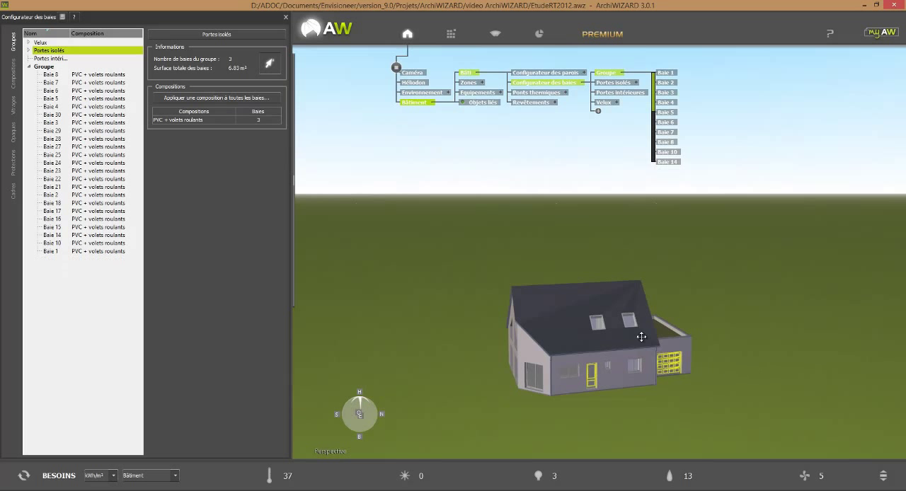
{"action": "left_click", "coordinate": [269, 66]}
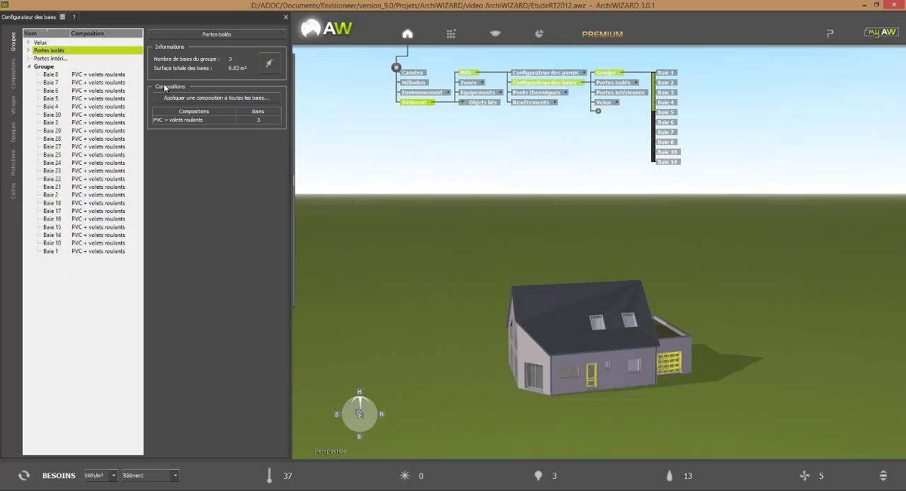
Step: Assign the five interior doors of the upper floor to the Portes intérieures group
{"action": "left_click", "coordinate": [57, 59]}
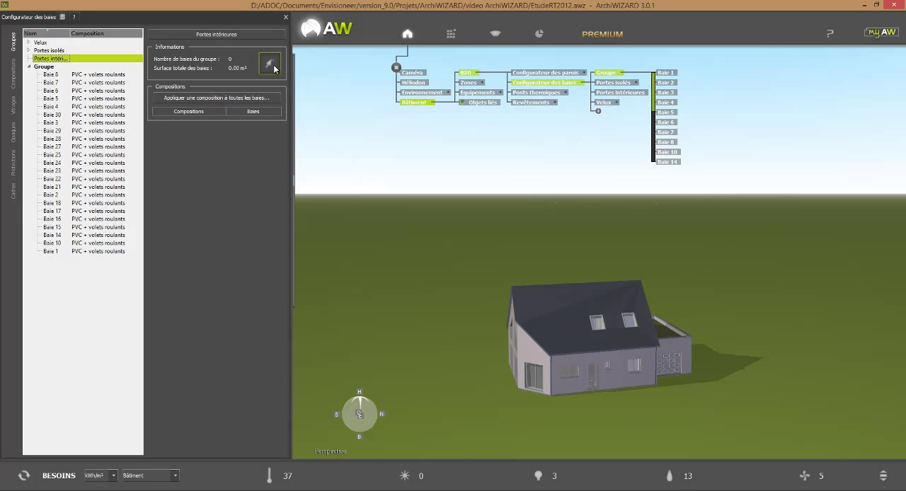
{"action": "left_click", "coordinate": [274, 69]}
{"action": "middle_click_drag", "start_coordinate": [532, 427], "coordinate": [577, 433]}
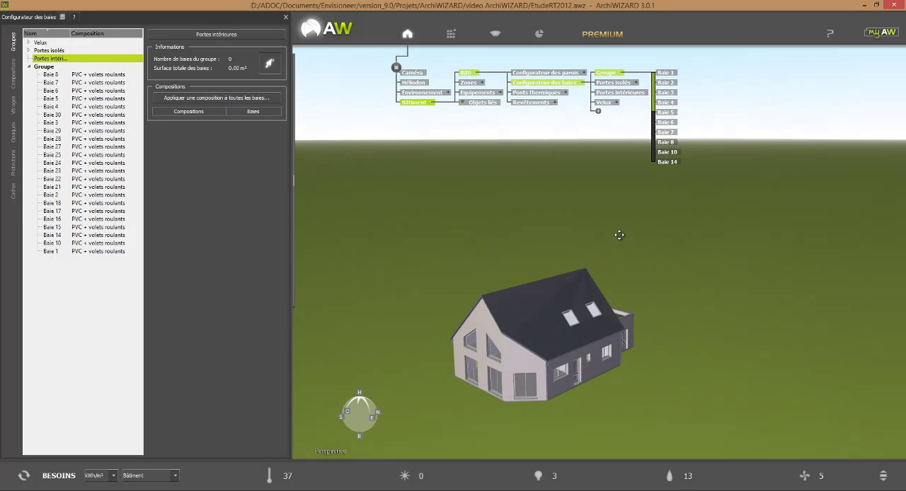
{"action": "scroll", "coordinate": [615, 260], "scroll_direction": "down", "scroll_amount": 10, "text": "ctrl"}
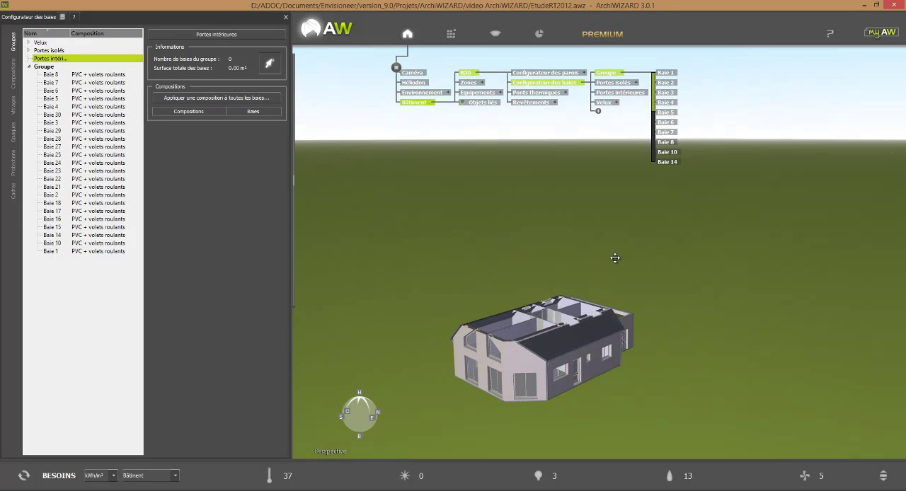
{"action": "middle_click_drag", "start_coordinate": [726, 380], "coordinate": [591, 386]}
{"action": "scroll", "coordinate": [473, 274], "scroll_direction": "up", "scroll_amount": 5}
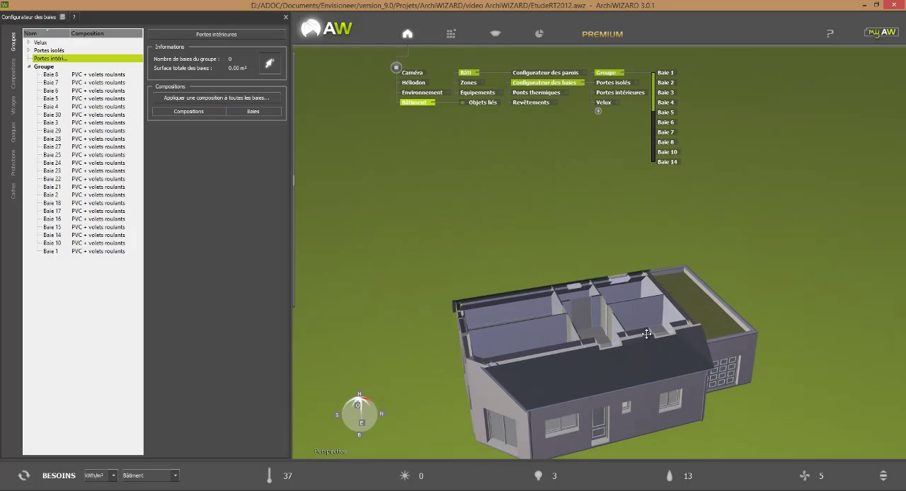
{"action": "middle_click_drag", "start_coordinate": [805, 423], "coordinate": [854, 419]}
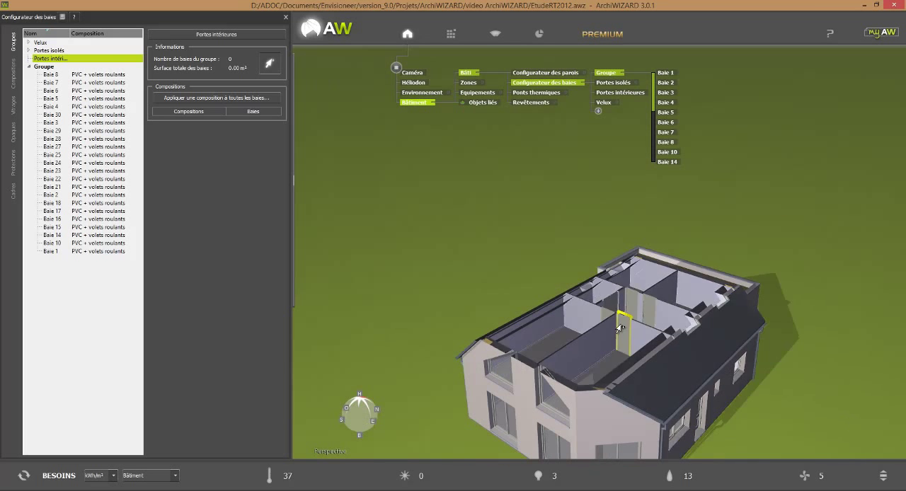
{"action": "left_click", "coordinate": [624, 334]}
{"action": "left_click", "coordinate": [603, 316]}
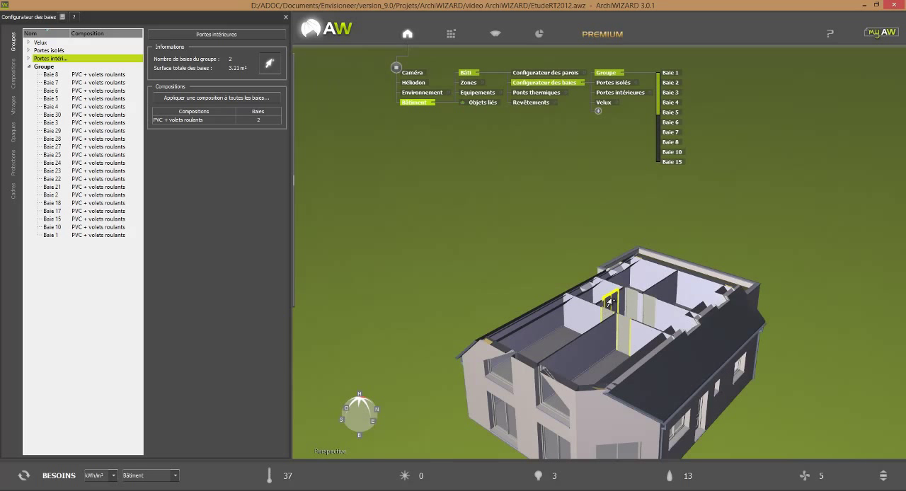
{"action": "left_click", "coordinate": [631, 305]}
{"action": "left_click", "coordinate": [631, 304]}
{"action": "left_click", "coordinate": [653, 309]}
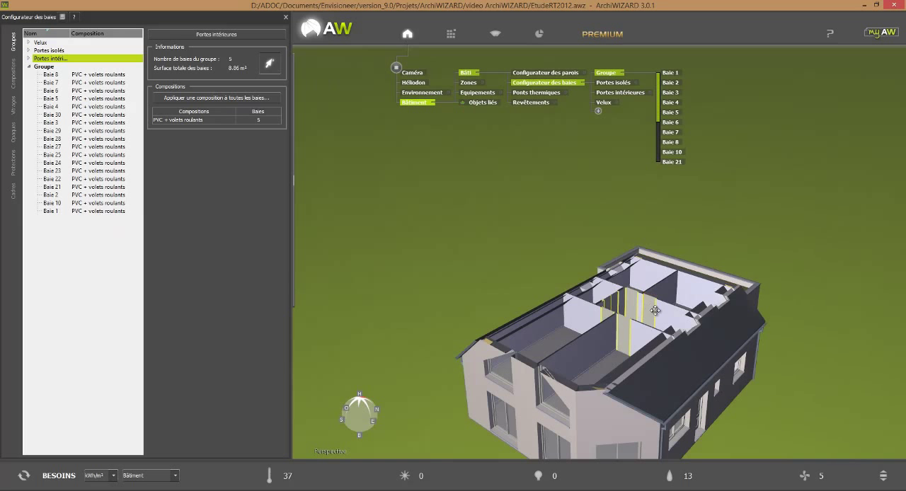
Step: Add the five interior doors of the ground floor, including the one beside the garage, to the Portes intérieures group
{"action": "scroll", "coordinate": [714, 274], "scroll_direction": "down", "scroll_amount": 10, "text": "ctrl"}
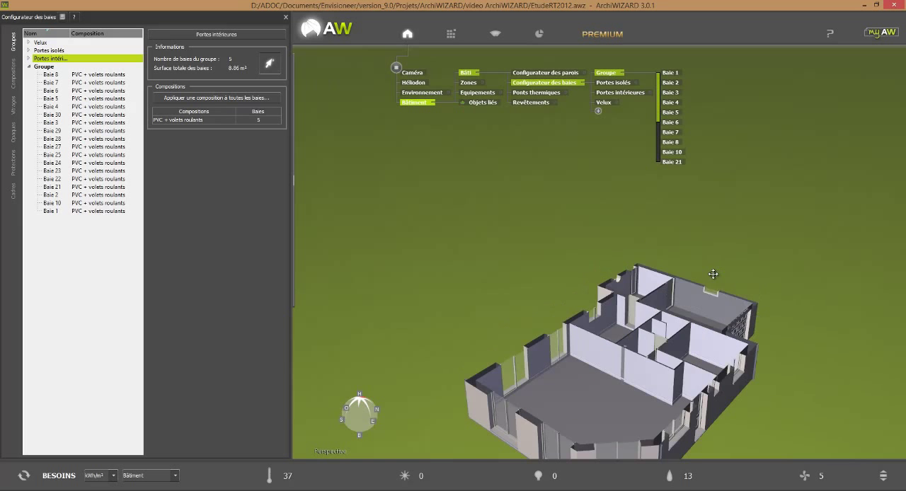
{"action": "scroll", "coordinate": [713, 274], "scroll_direction": "up", "scroll_amount": 2, "text": "ctrl"}
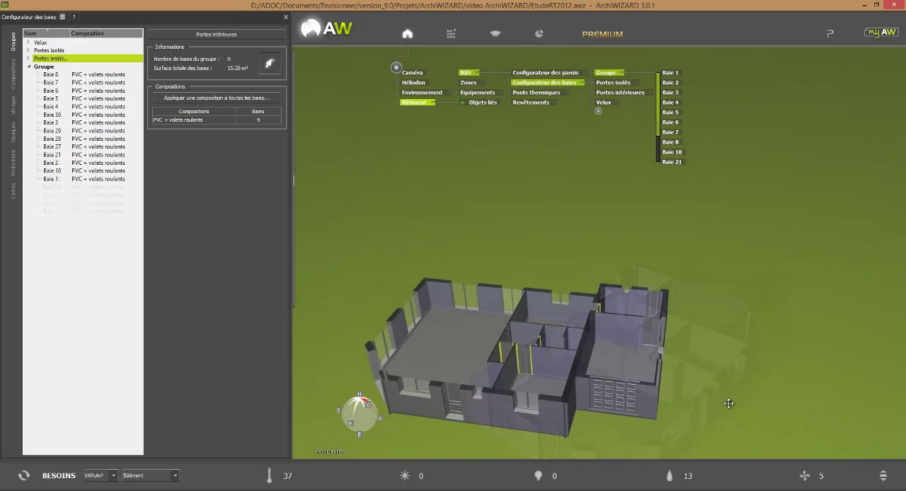
{"action": "left_click_drag", "start_coordinate": [729, 404], "coordinate": [543, 345]}
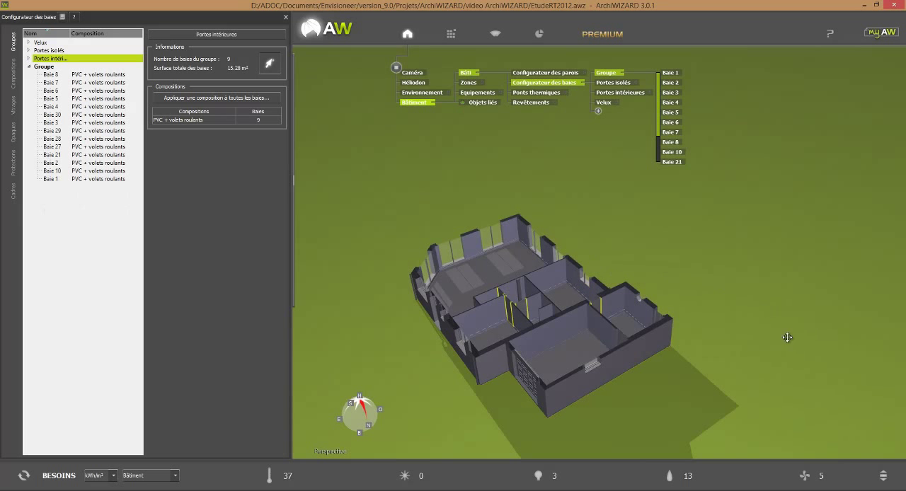
{"action": "left_click", "coordinate": [617, 342]}
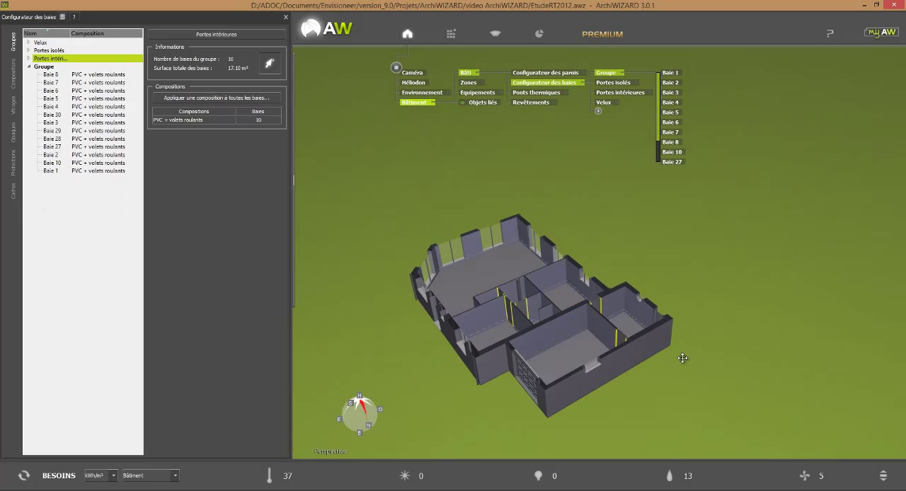
{"action": "middle_click_drag", "start_coordinate": [681, 358], "coordinate": [719, 354]}
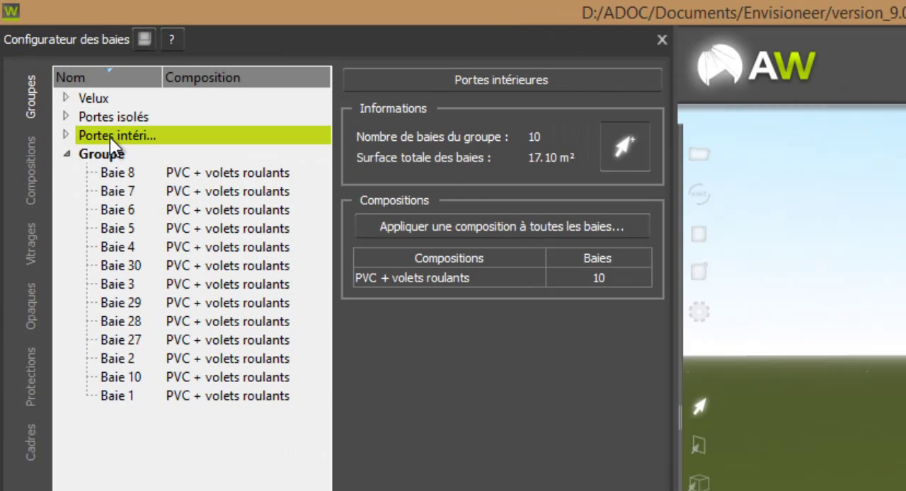
Step: Apply the "Porte en bois" composition to all bays of the Portes intérieures group
{"action": "left_click", "coordinate": [117, 138]}
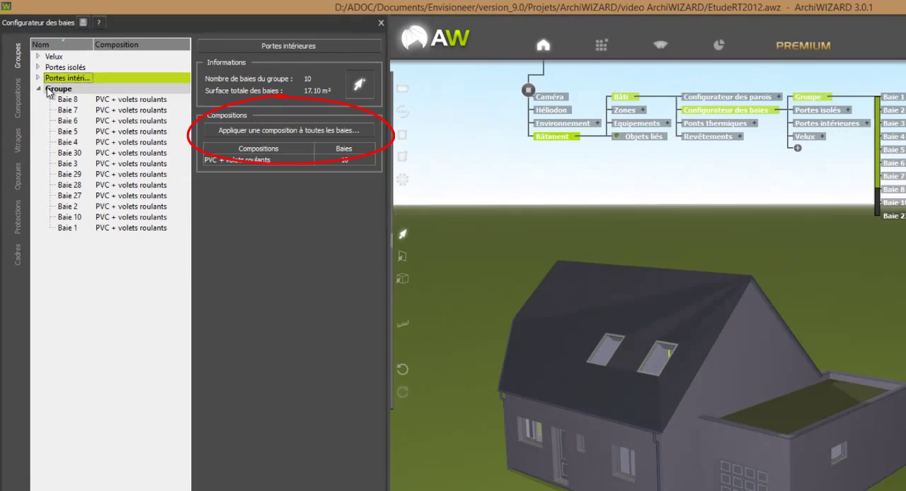
{"action": "left_click", "coordinate": [38, 77]}
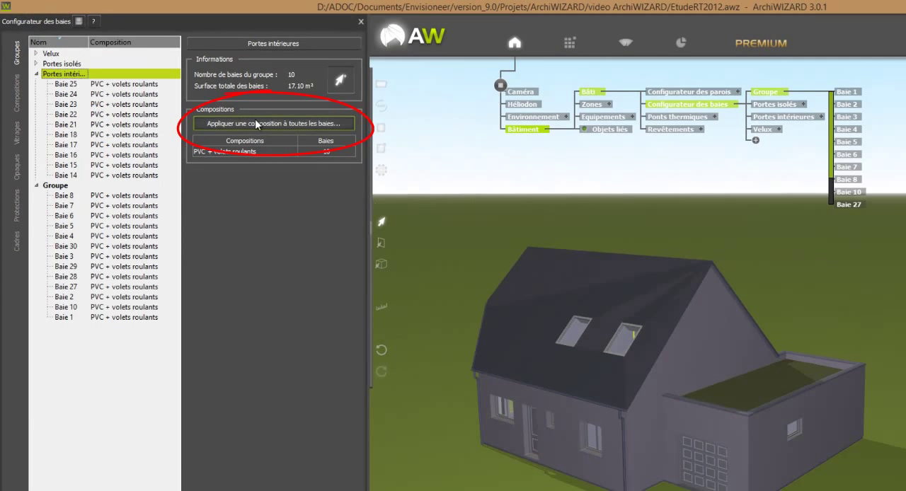
{"action": "left_click", "coordinate": [258, 123]}
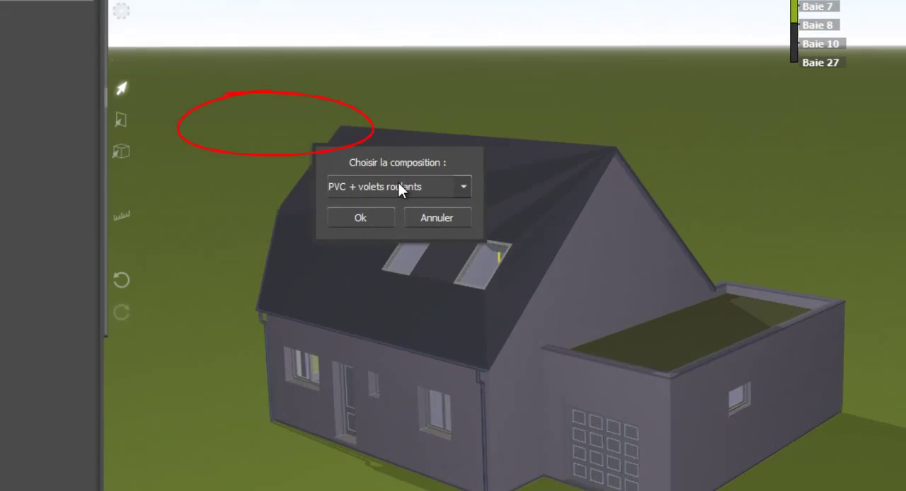
{"action": "left_click", "coordinate": [400, 187]}
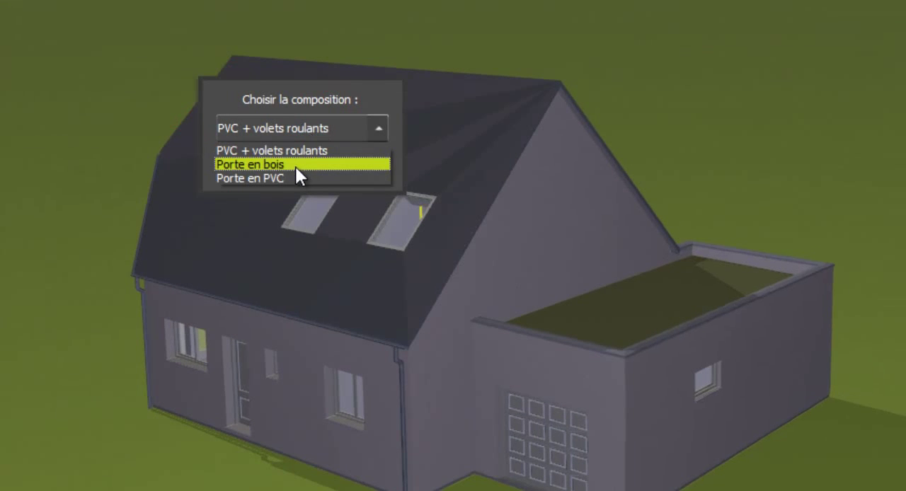
{"action": "left_click", "coordinate": [296, 168]}
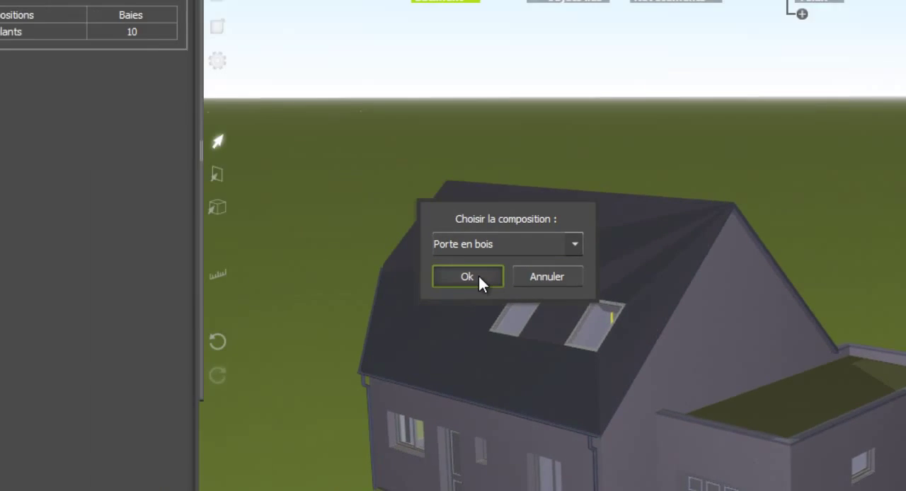
{"action": "left_click", "coordinate": [269, 163]}
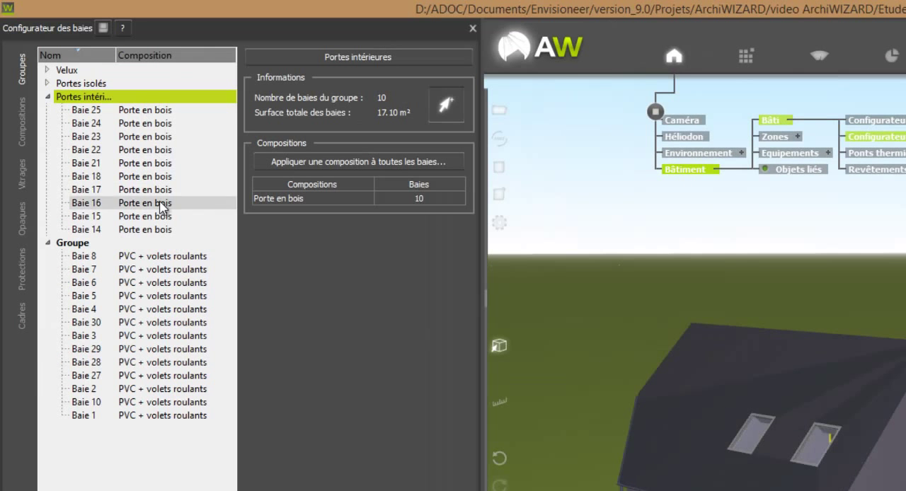
Step: Apply the "Porte en PVC" composition to all bays of the Portes isolés group
{"action": "left_click", "coordinate": [48, 84]}
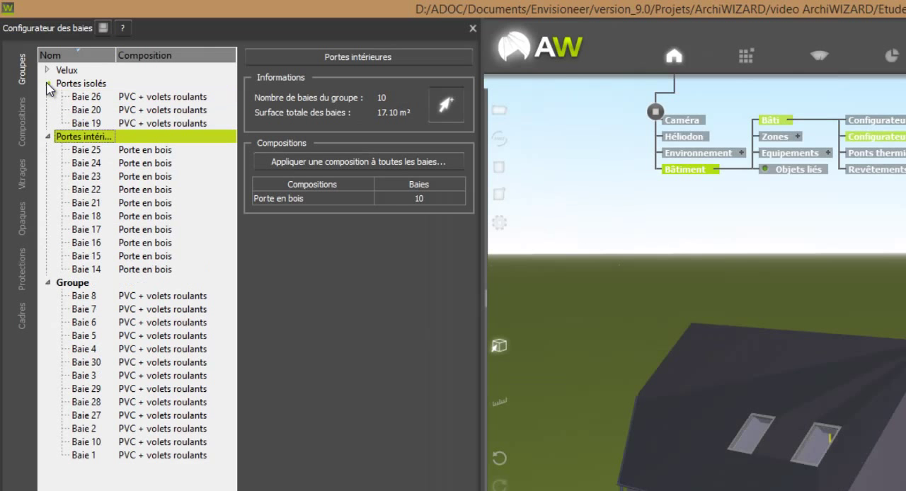
{"action": "left_click", "coordinate": [82, 85]}
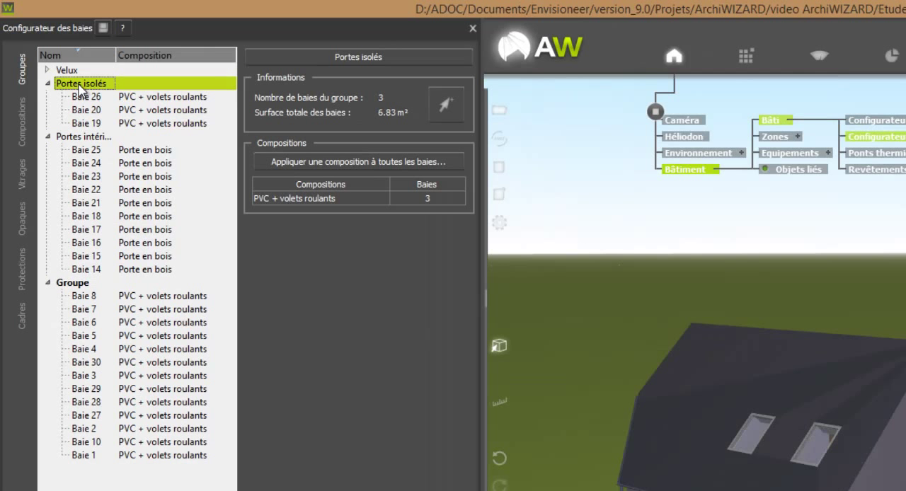
{"action": "left_click", "coordinate": [341, 162]}
{"action": "left_click", "coordinate": [743, 371]}
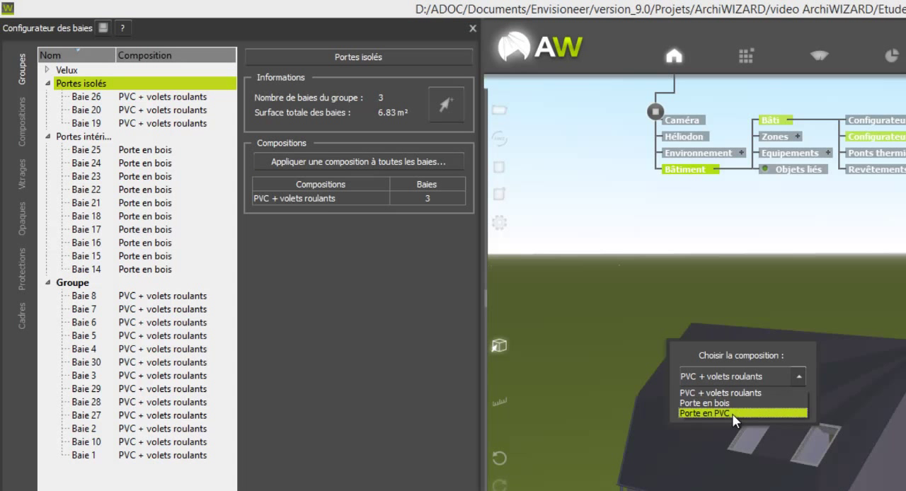
{"action": "left_click", "coordinate": [731, 416]}
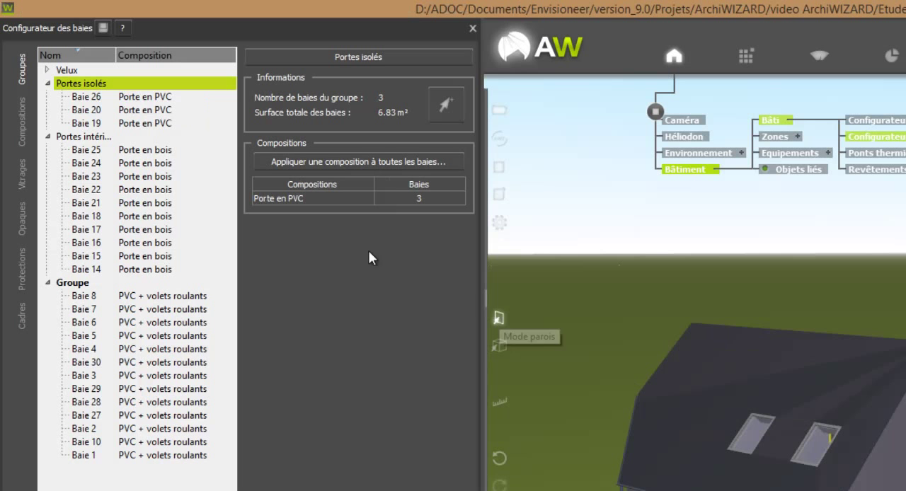
Step: Apply the "Fenêtre en bois double vitrage classique" composition from Bibliotheque de base to all bays of the Velux group
{"action": "left_click", "coordinate": [51, 70]}
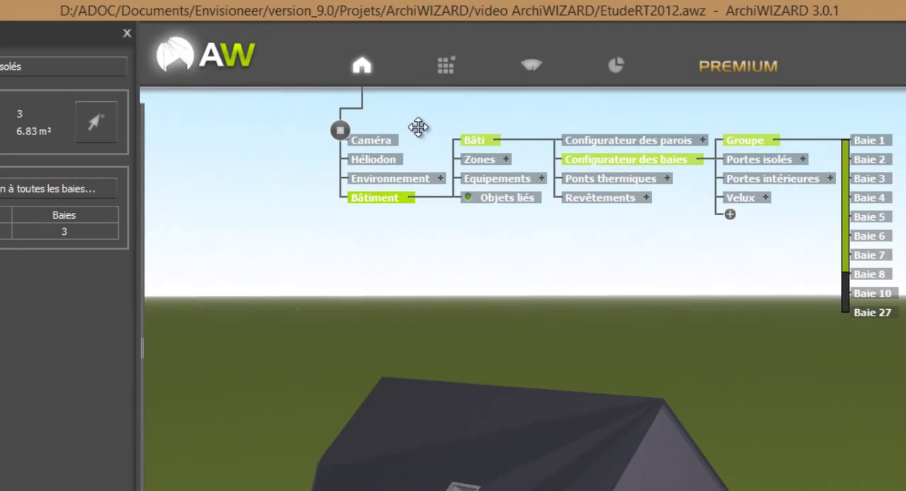
{"action": "left_click", "coordinate": [451, 70]}
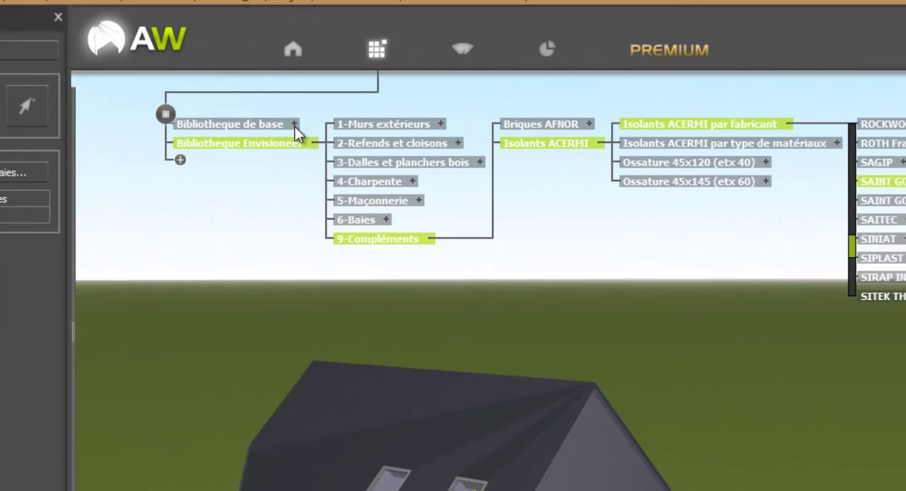
{"action": "left_click", "coordinate": [294, 124]}
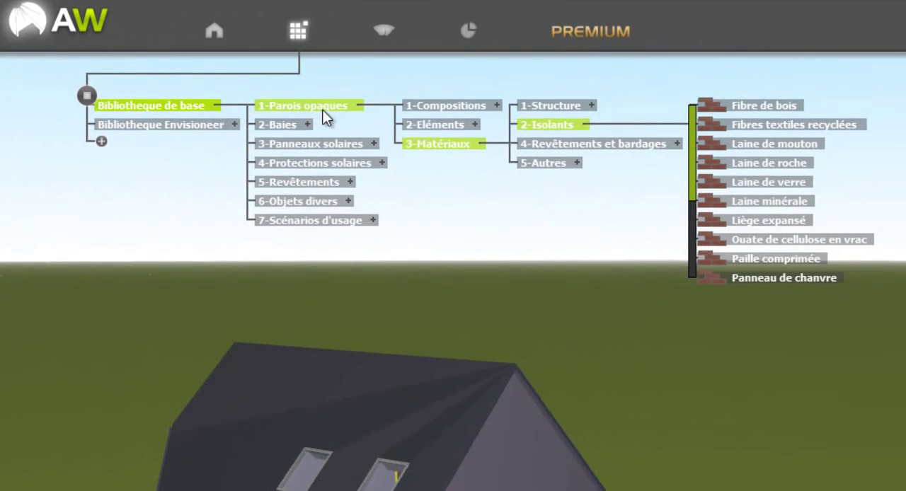
{"action": "left_click", "coordinate": [309, 125]}
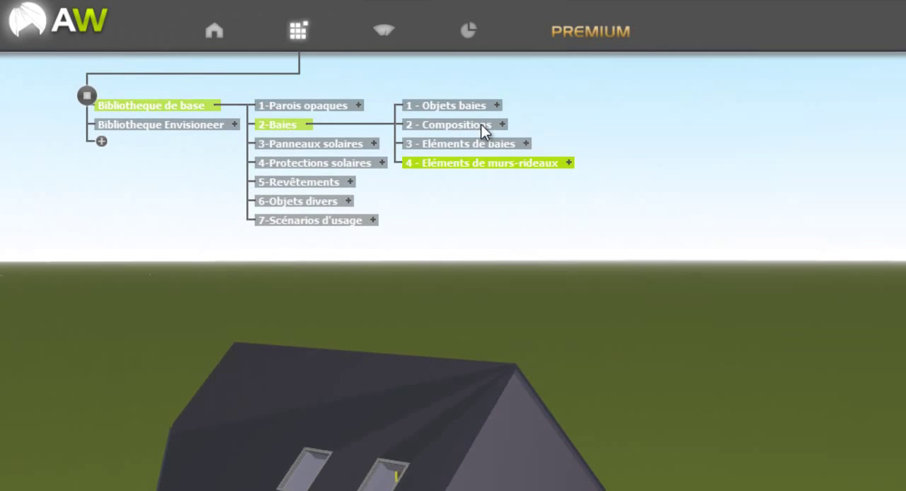
{"action": "left_click", "coordinate": [502, 125]}
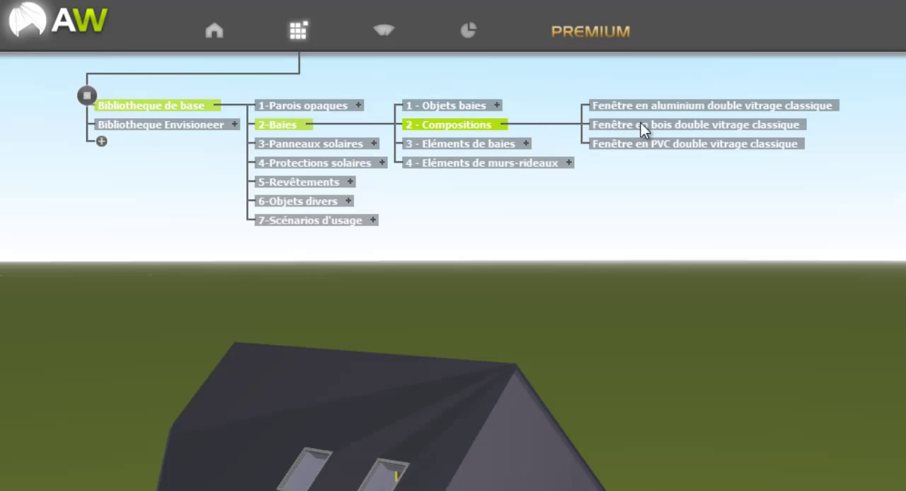
{"action": "left_click", "coordinate": [660, 125]}
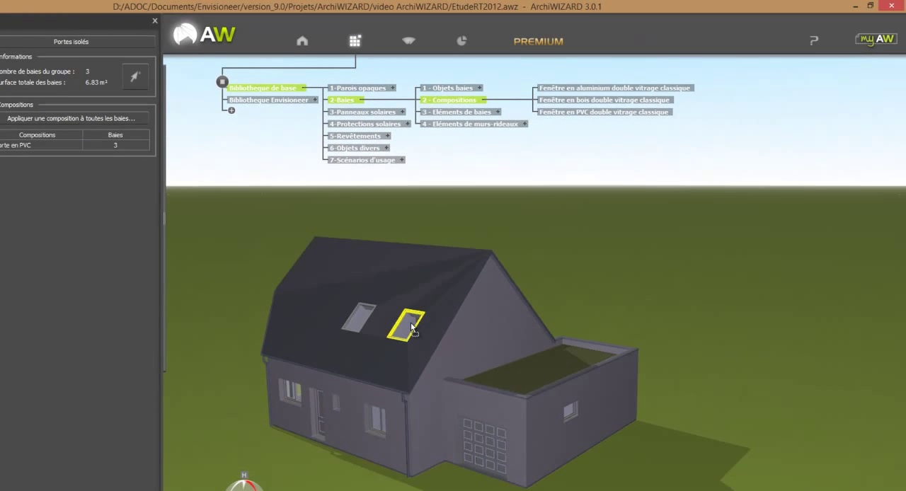
{"action": "left_click", "coordinate": [413, 329]}
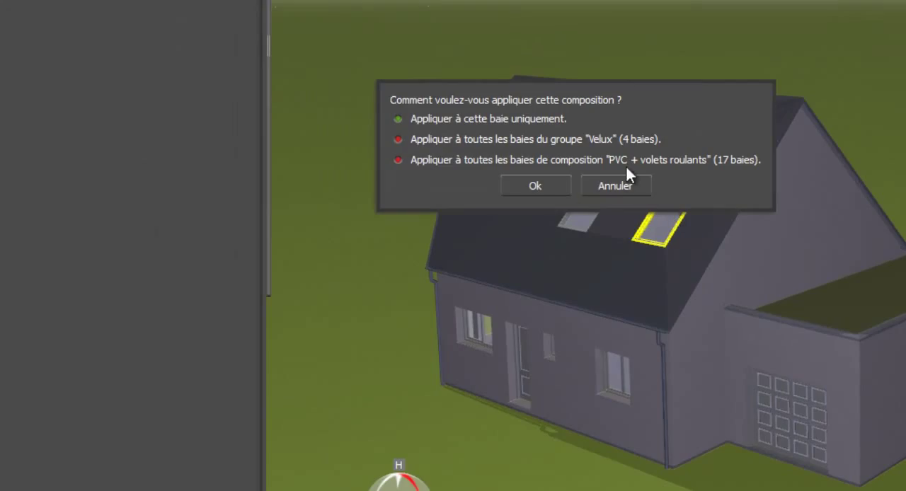
{"action": "left_click", "coordinate": [524, 139]}
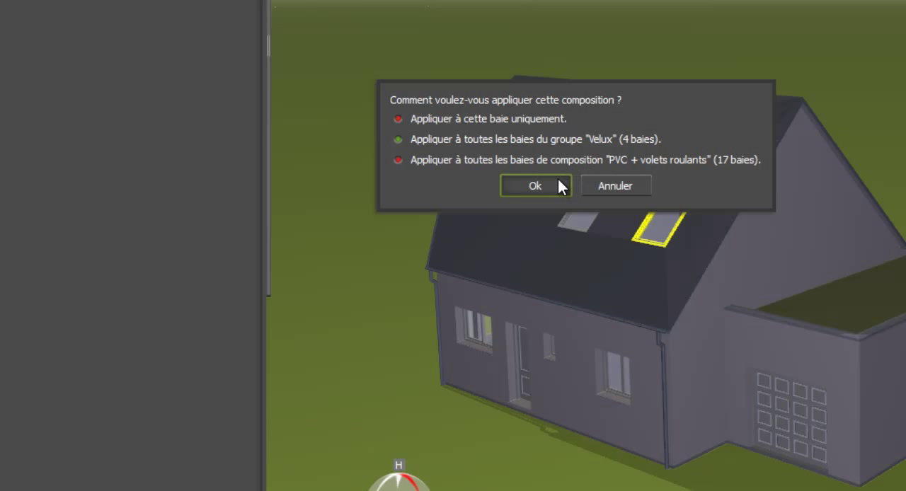
{"action": "left_click", "coordinate": [558, 179]}
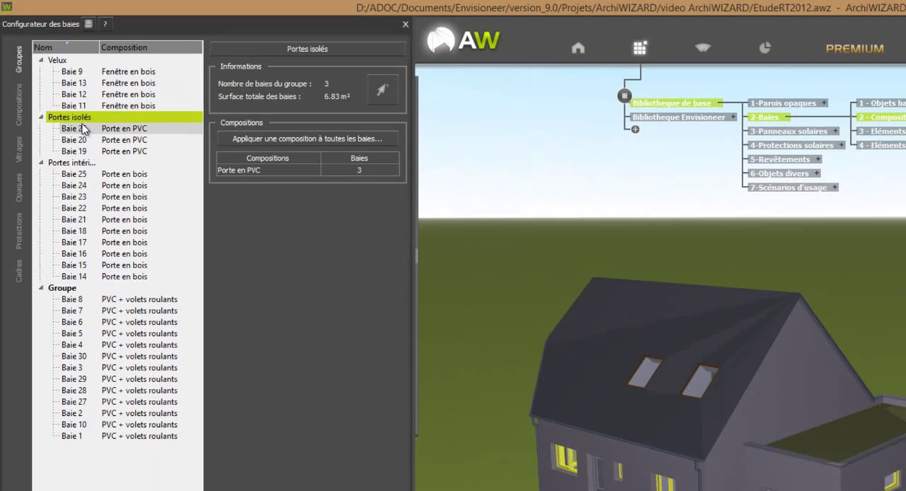
{"action": "left_click", "coordinate": [58, 60]}
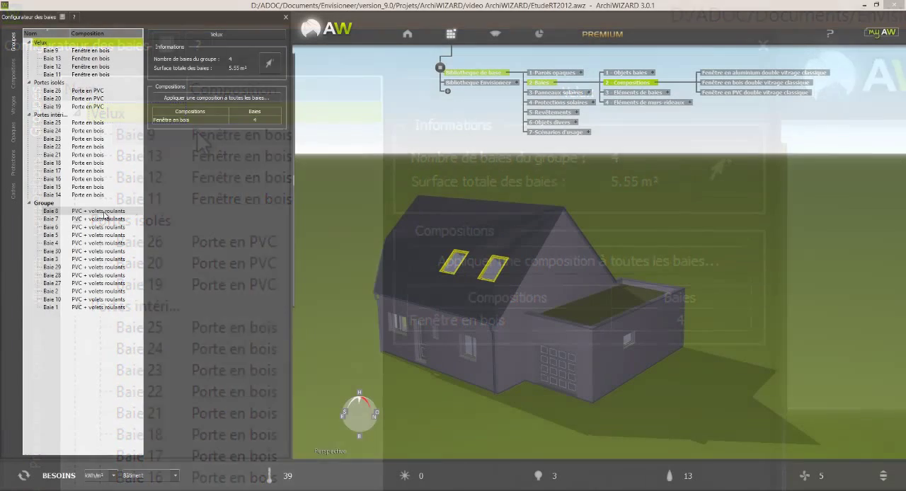
Step: Examine the thermal transmission, solar factor and light transmission of Baie 8 in Groupe
{"action": "left_click", "coordinate": [103, 213]}
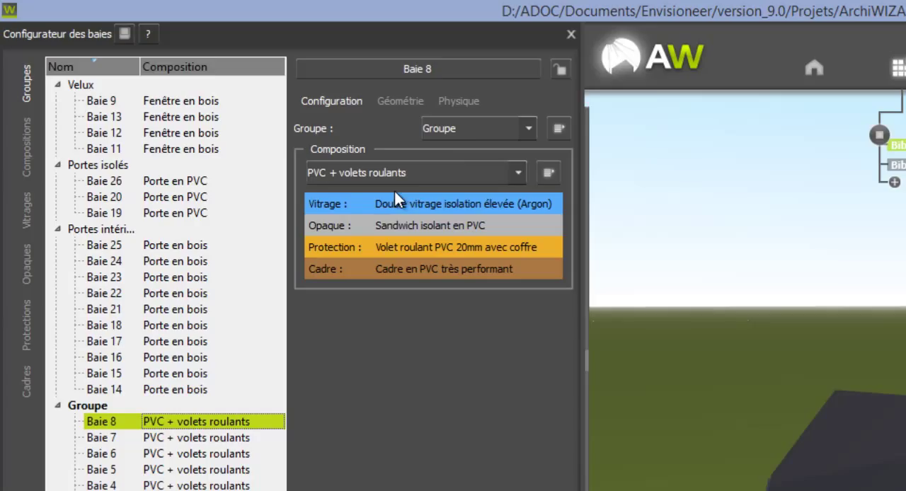
{"action": "left_click", "coordinate": [460, 102]}
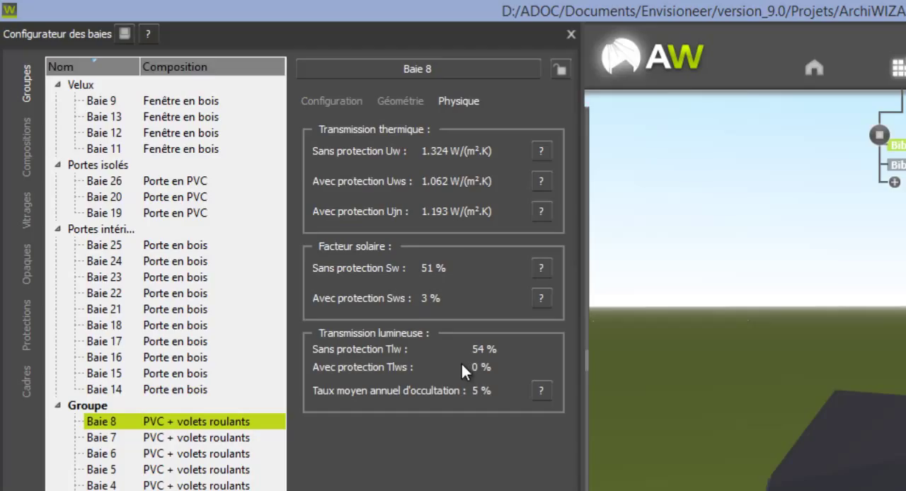
{"action": "left_click", "coordinate": [357, 102]}
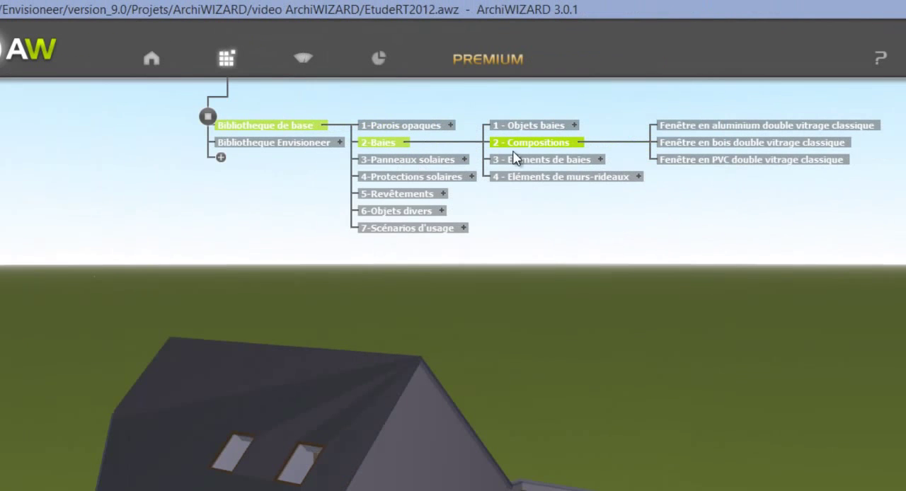
{"action": "left_click", "coordinate": [602, 161]}
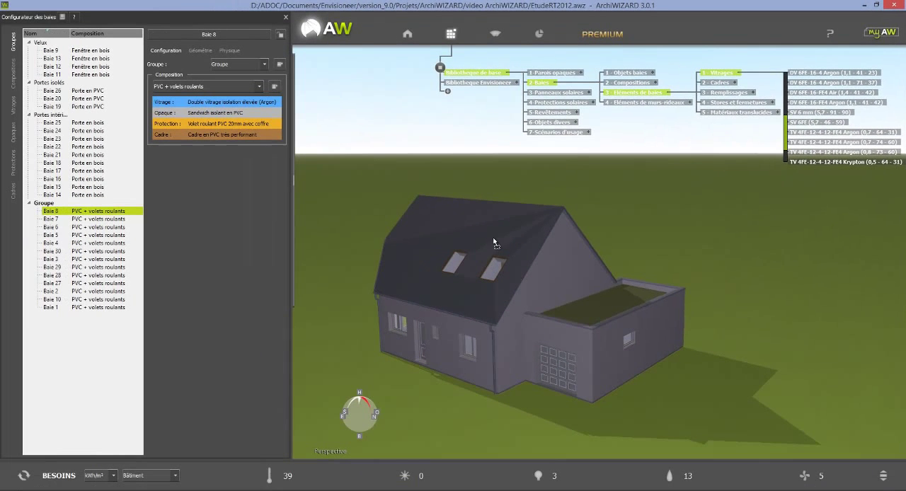
{"action": "left_click", "coordinate": [471, 348]}
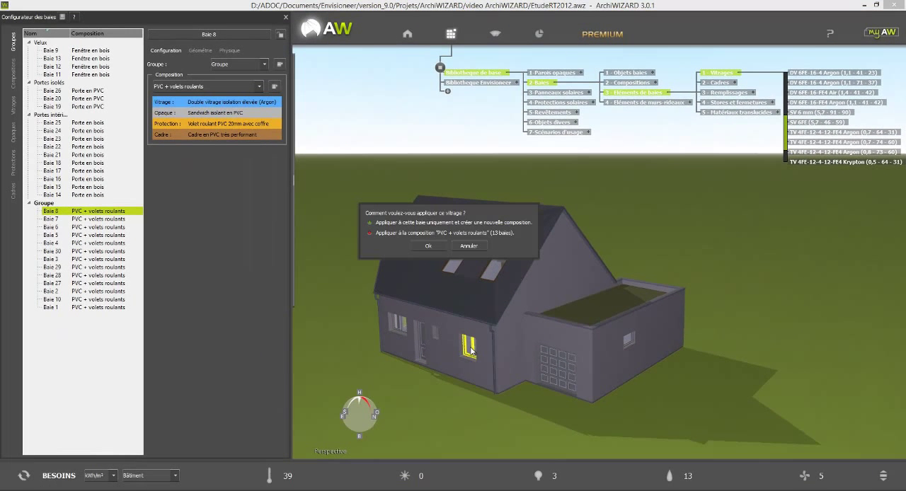
{"action": "left_click", "coordinate": [446, 233]}
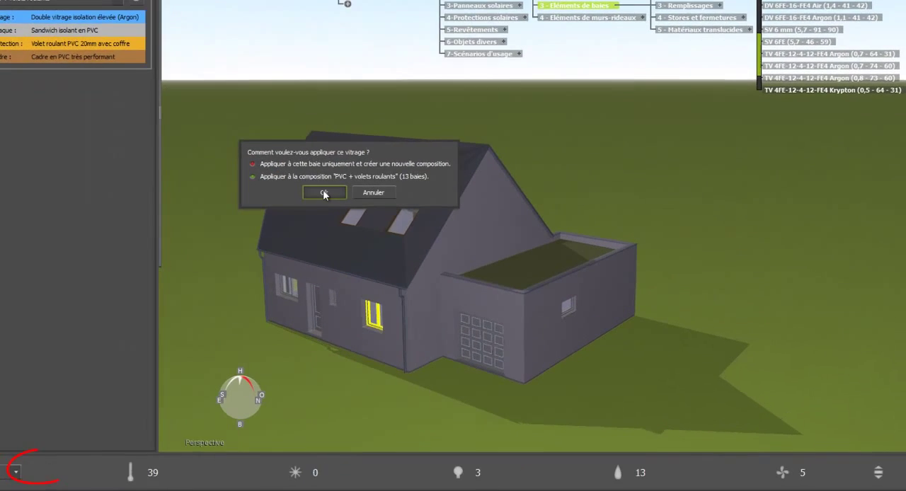
{"action": "left_click", "coordinate": [323, 193]}
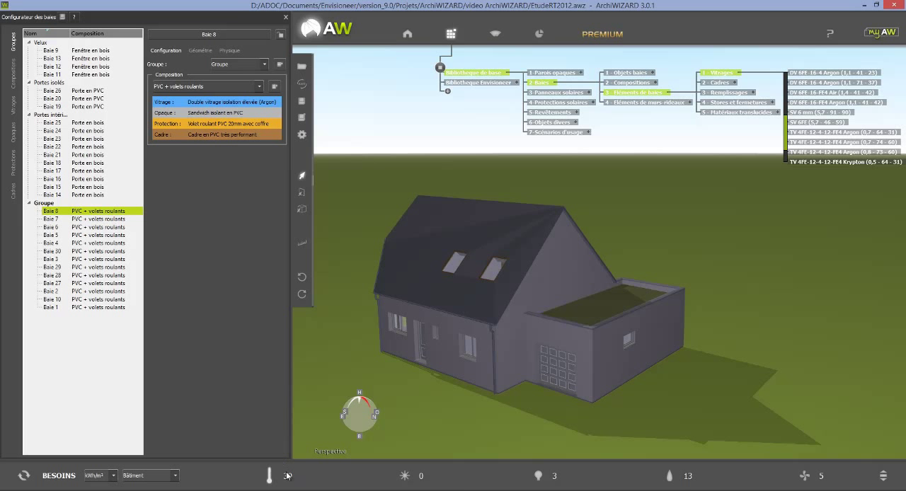
Step: Check the heating needs and the RT2012 requirement indicators, including the Ratio Ψ explanation and the linear thermal bridge value
{"action": "mouse_move", "coordinate": [287, 476]}
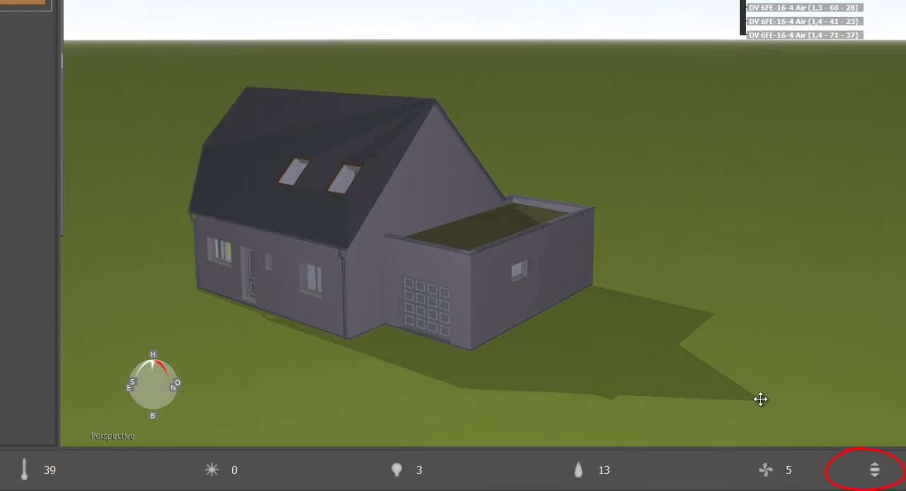
{"action": "left_click", "coordinate": [875, 470]}
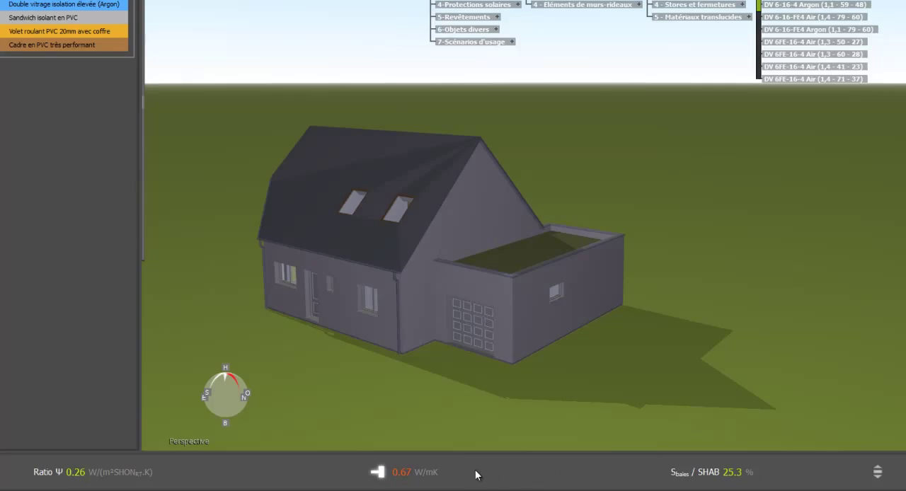
{"action": "mouse_move", "coordinate": [474, 469]}
{"action": "mouse_move", "coordinate": [134, 473]}
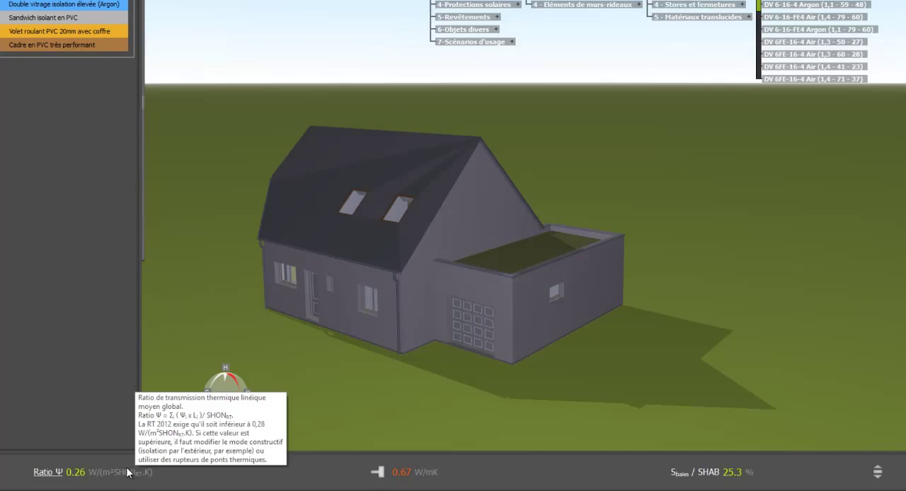
{"action": "mouse_move", "coordinate": [416, 476]}
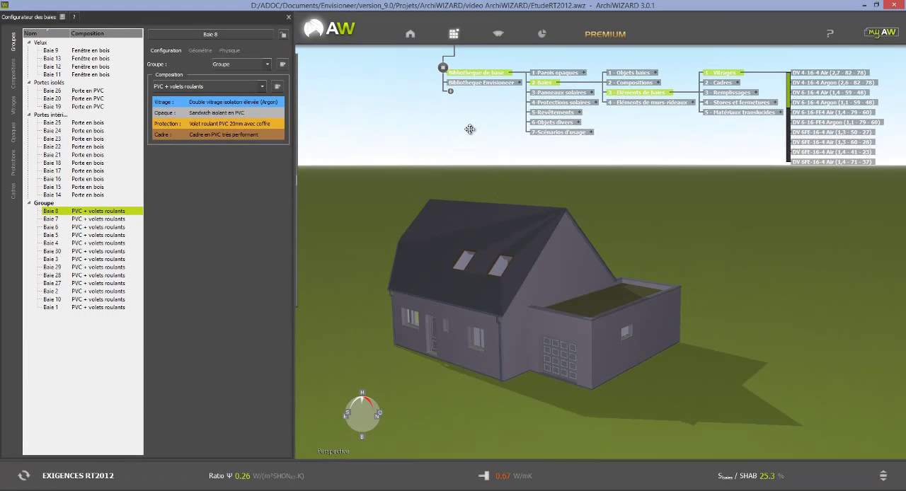
Step: Force the Ψ value of the Plancher haut / façade thermal bridges to 0,20 W/(m.K)
{"action": "left_click", "coordinate": [409, 34]}
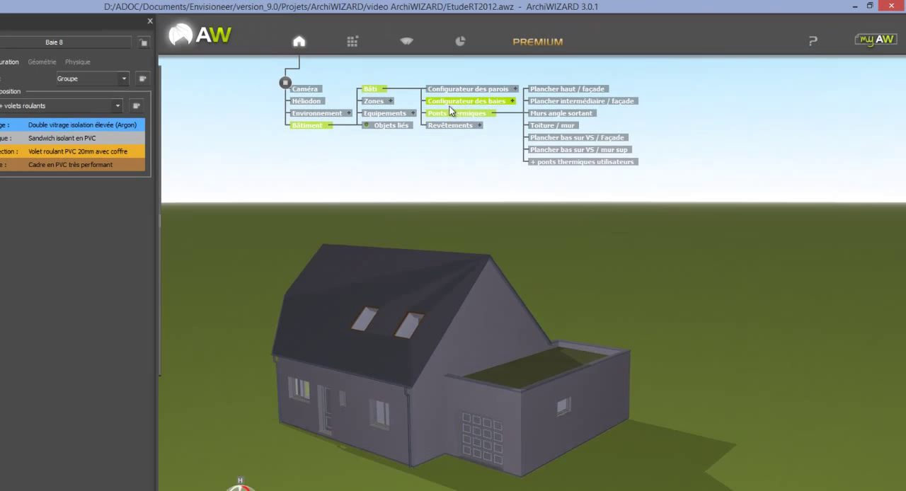
{"action": "left_click", "coordinate": [477, 114]}
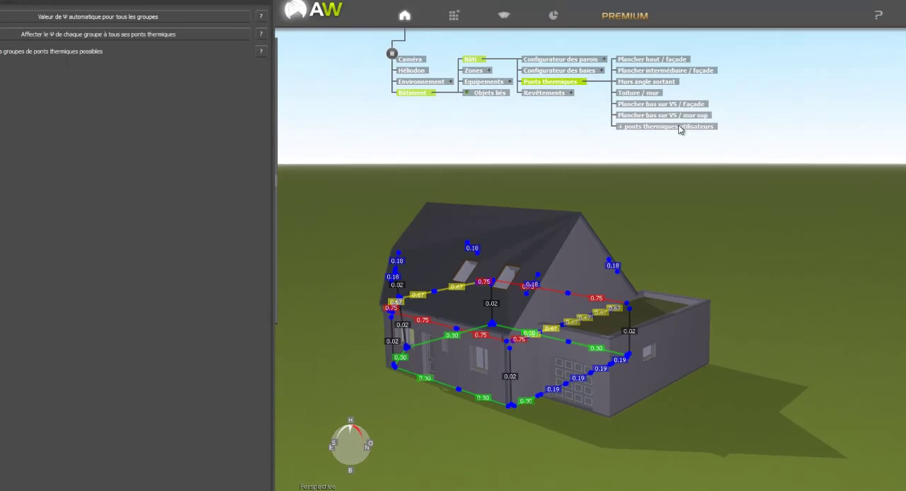
{"action": "left_click", "coordinate": [669, 62]}
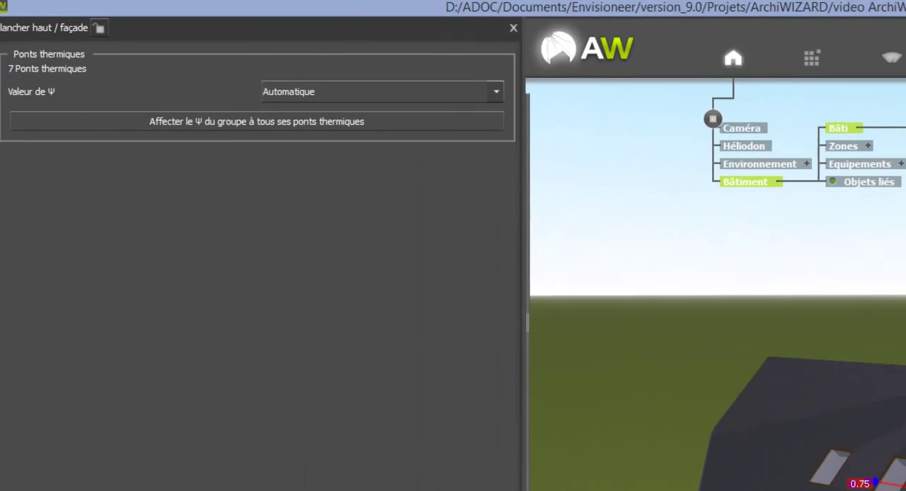
{"action": "left_click", "coordinate": [434, 106]}
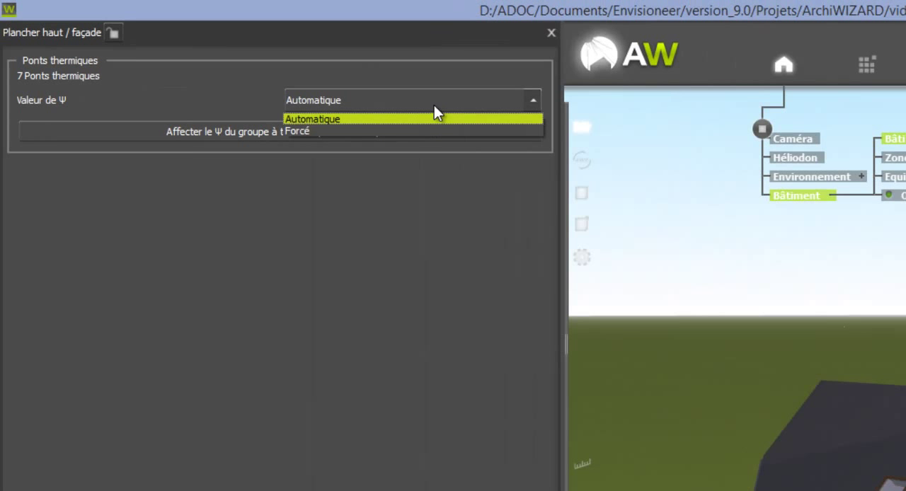
{"action": "left_click", "coordinate": [415, 131]}
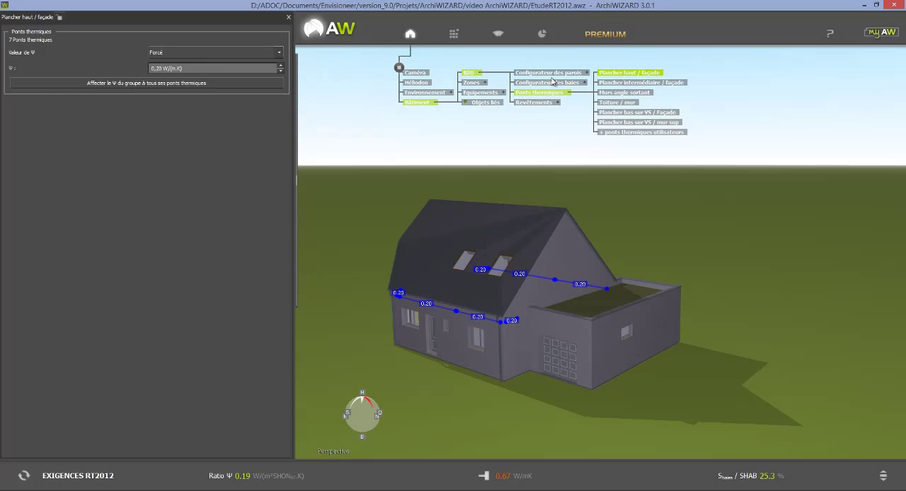
Step: Force the Ψ value of the Plancher intermédiaire / façade and Plancher bas sur VS / Façade thermal bridges to 0,15 W/(m.K)
{"action": "left_click", "coordinate": [646, 85]}
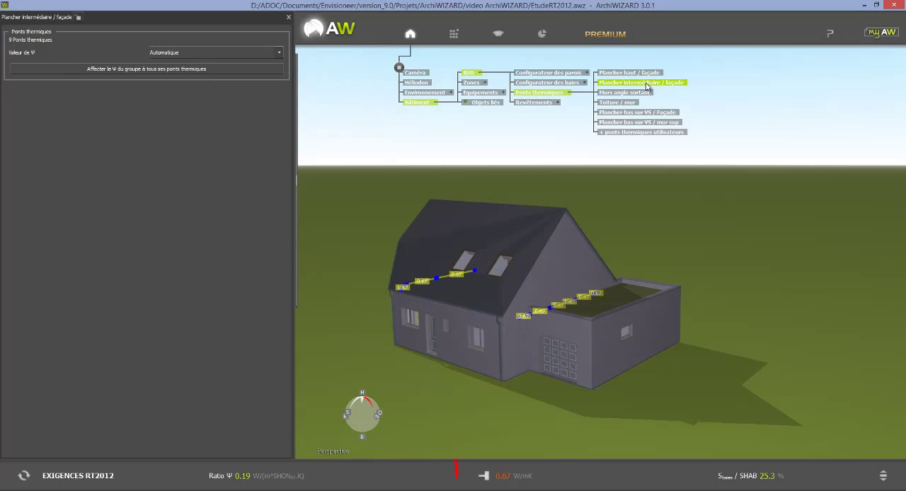
{"action": "left_click", "coordinate": [234, 51]}
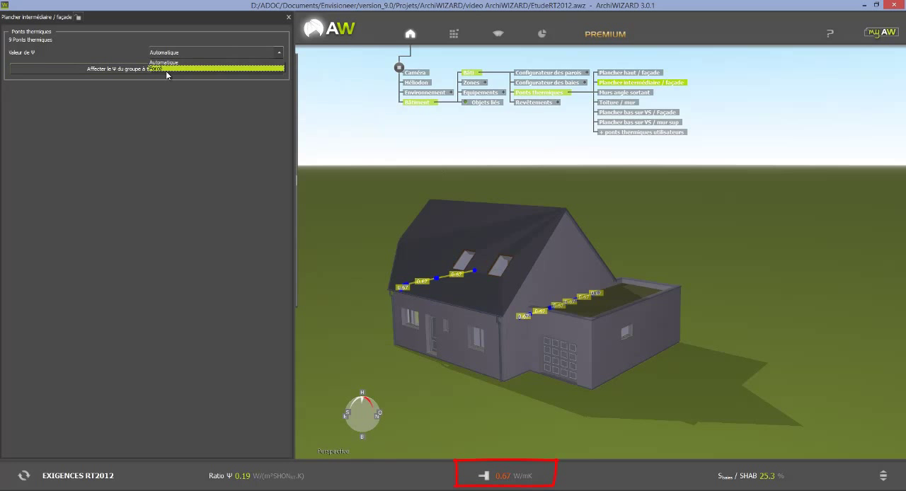
{"action": "left_click", "coordinate": [179, 70]}
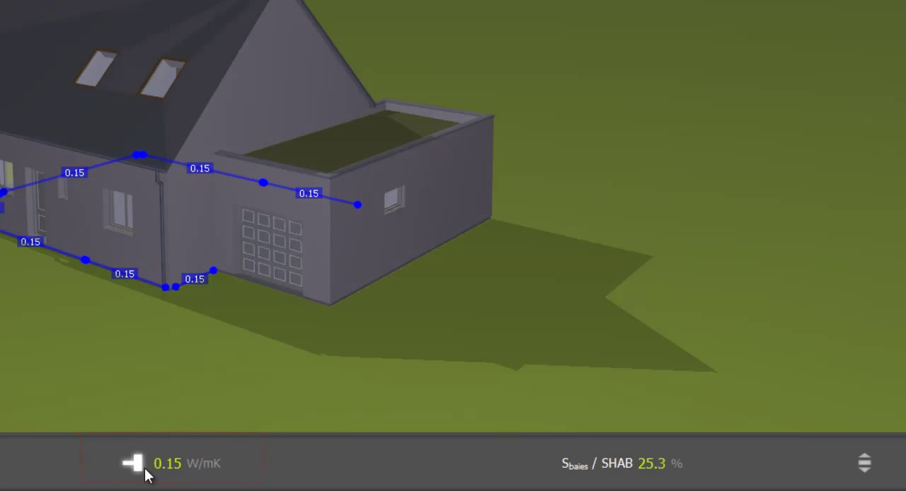
Step: Review the RT2012 and building envelope indicators, and launch the Bbio estimation
{"action": "mouse_move", "coordinate": [145, 475]}
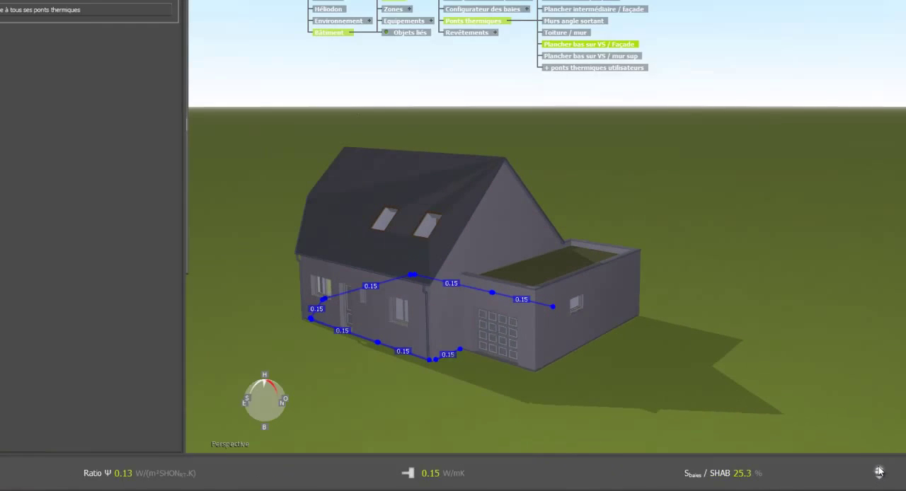
{"action": "left_click", "coordinate": [858, 451]}
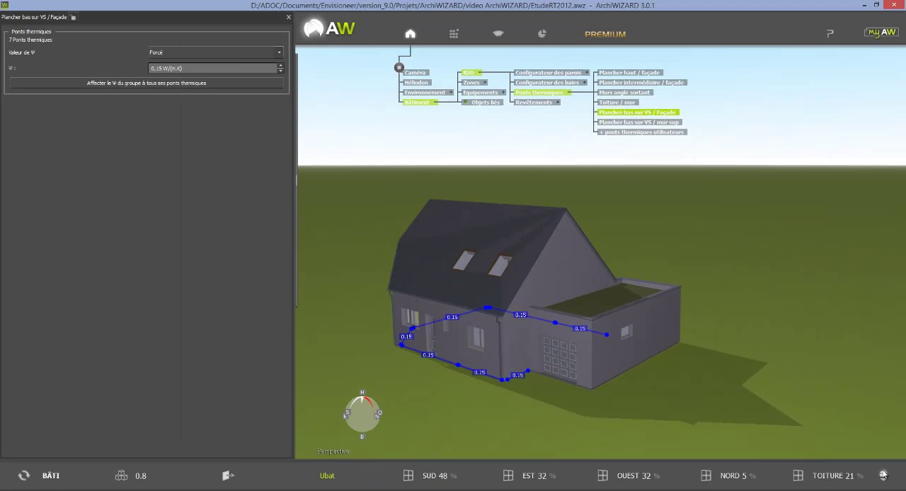
{"action": "left_click", "coordinate": [882, 475]}
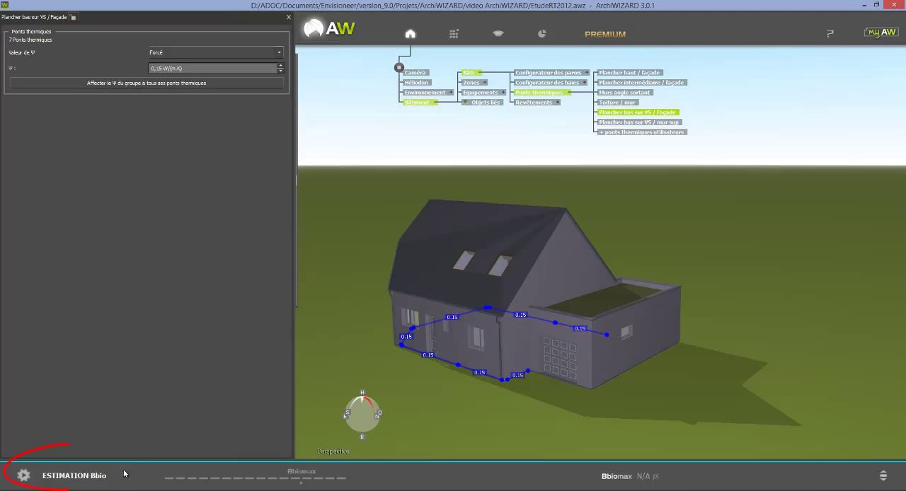
{"action": "left_click", "coordinate": [23, 475]}
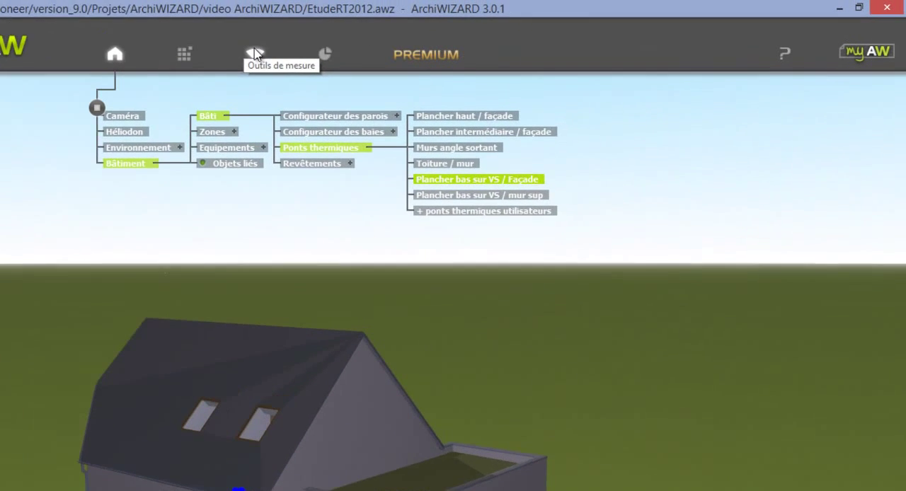
Step: Turn on the Imagerie solaire display for the house model
{"action": "left_click", "coordinate": [207, 60]}
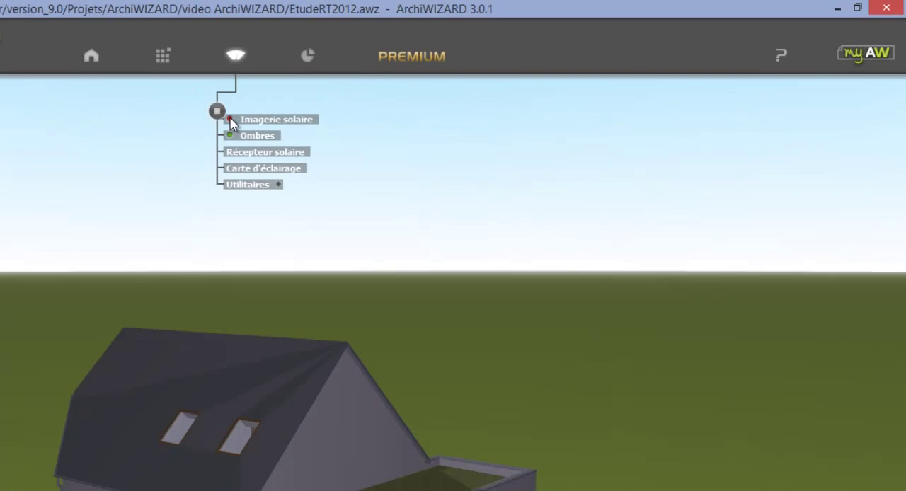
{"action": "left_click", "coordinate": [230, 122]}
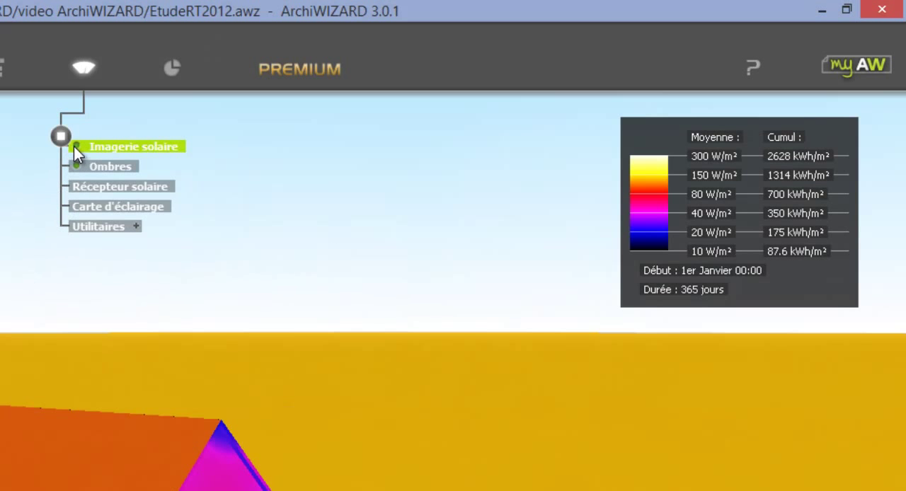
Step: Turn off the Imagerie solaire display, create a Carte d'éclairage and cut the house model down to its ground-floor rooms
{"action": "left_click", "coordinate": [76, 146]}
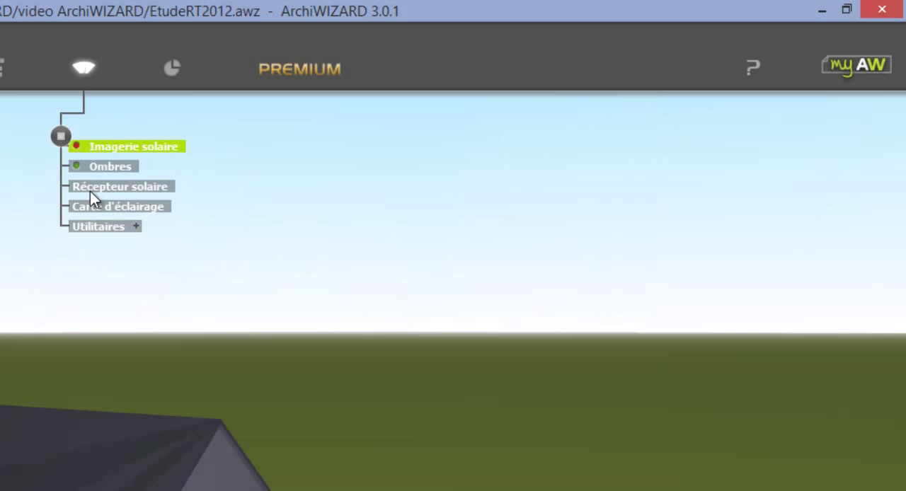
{"action": "left_click", "coordinate": [129, 207]}
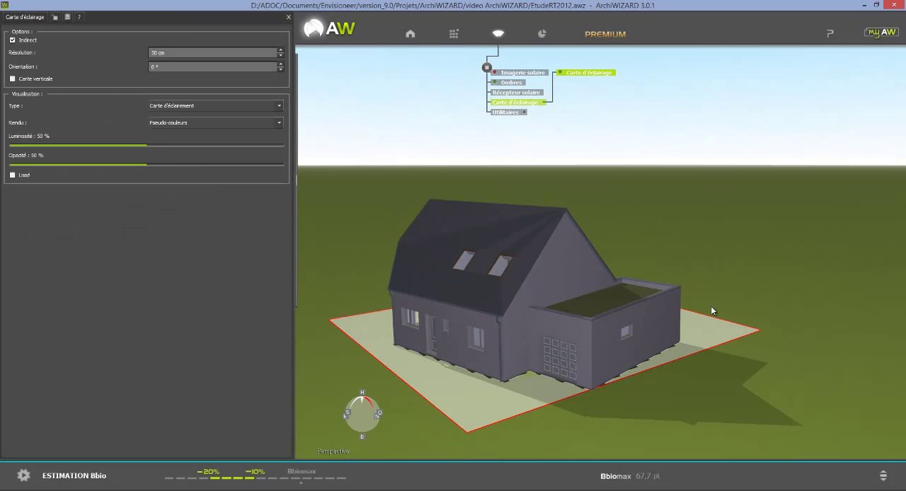
{"action": "scroll", "coordinate": [747, 286], "scroll_direction": "down", "scroll_amount": 5, "text": "ctrl"}
{"action": "scroll", "coordinate": [747, 285], "scroll_direction": "down", "scroll_amount": 1, "text": "ctrl"}
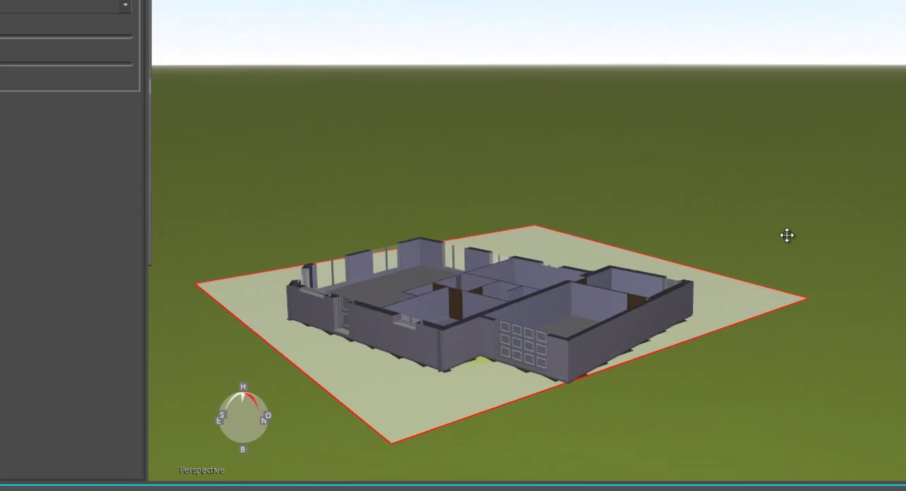
Step: Raise the lighting map inside the ground-floor rooms and render it smoothed as Pseudo-couleurs + Courbes
{"action": "mouse_move", "coordinate": [477, 410]}
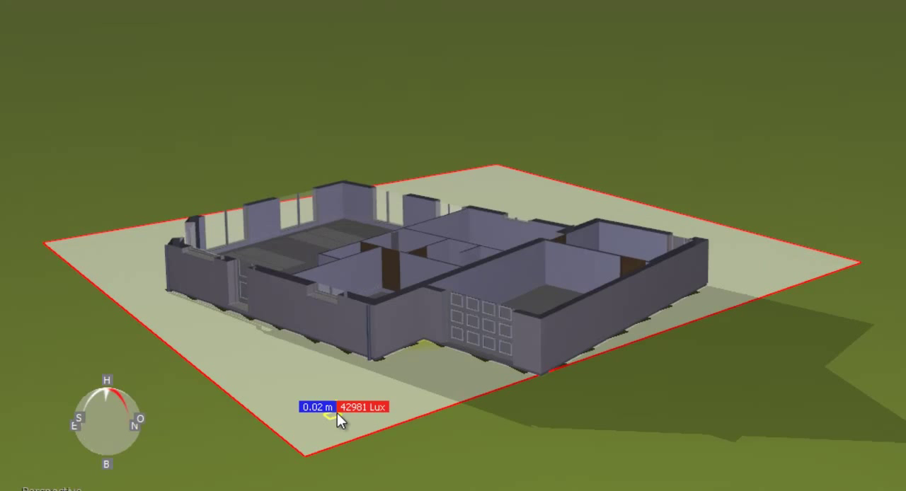
{"action": "left_click_drag", "start_coordinate": [337, 414], "coordinate": [341, 381]}
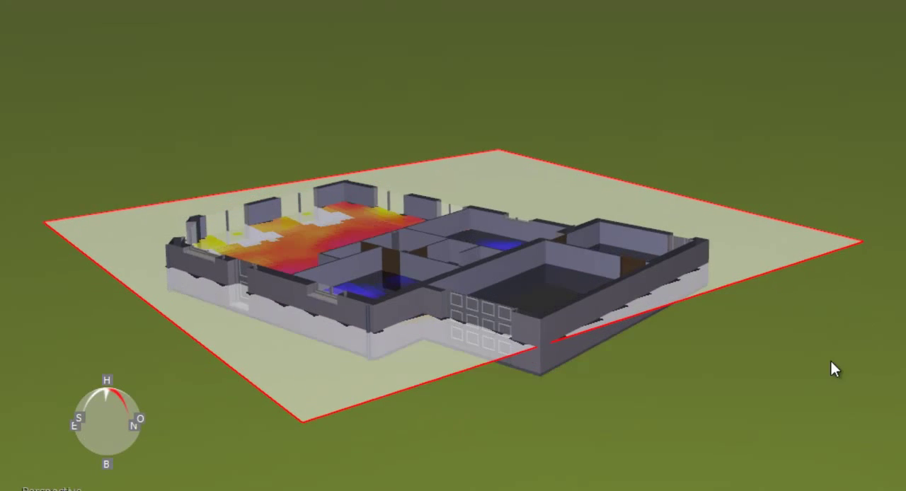
{"action": "right_click_drag", "start_coordinate": [831, 361], "coordinate": [857, 457]}
{"action": "right_click_drag", "start_coordinate": [741, 402], "coordinate": [769, 402]}
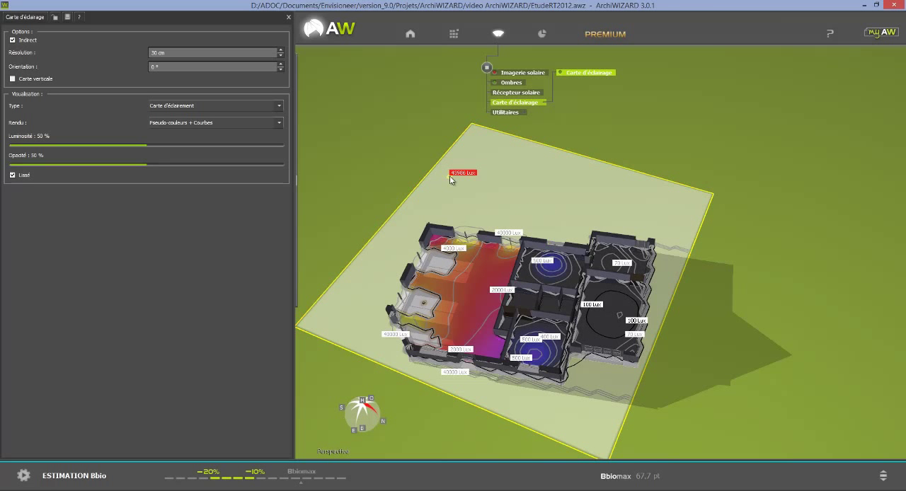
{"action": "left_click", "coordinate": [521, 210]}
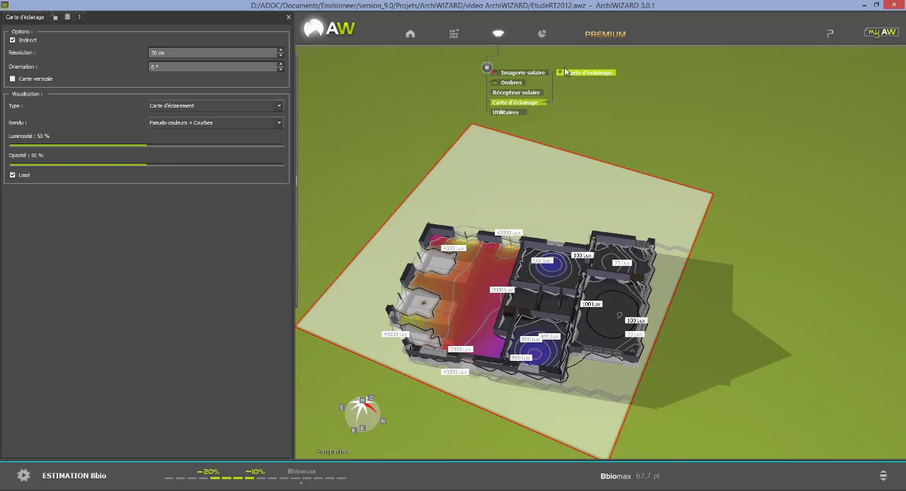
Step: Open the results and review the Bâtiment key figures, the energy balance table and chart, and the Besoins énergétiques table
{"action": "left_click", "coordinate": [543, 35]}
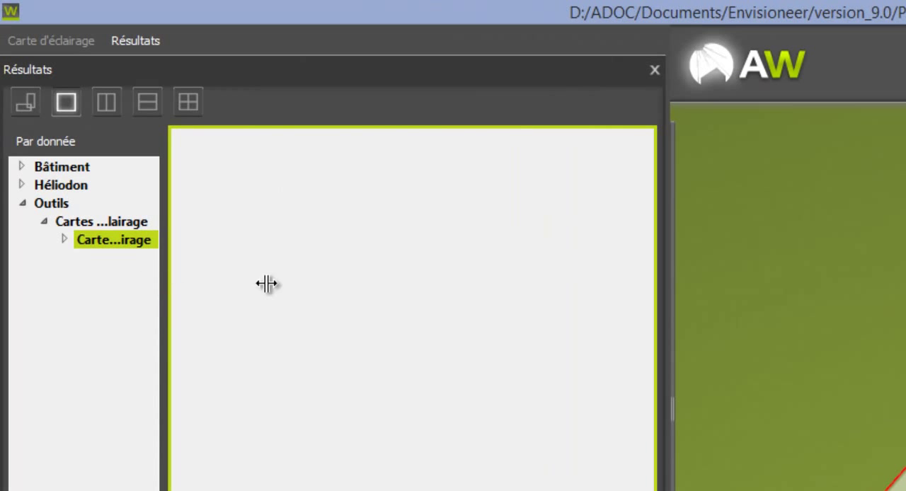
{"action": "left_click", "coordinate": [83, 167]}
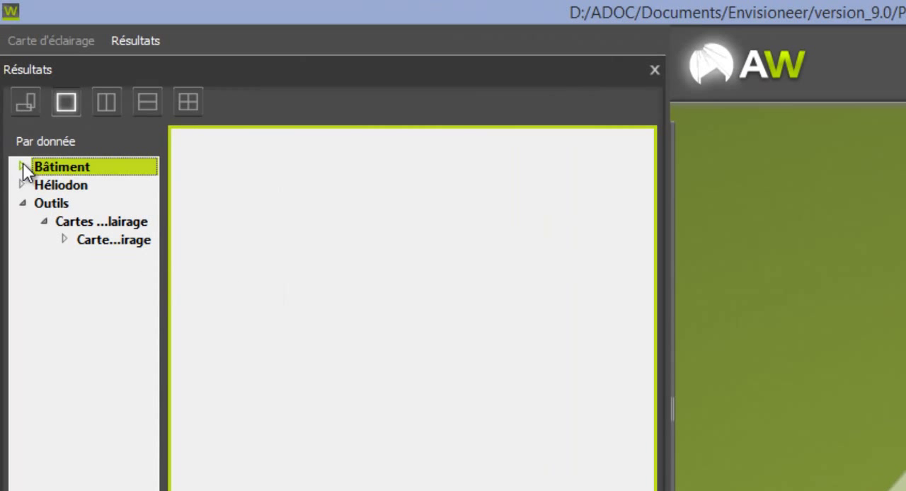
{"action": "left_click", "coordinate": [22, 167]}
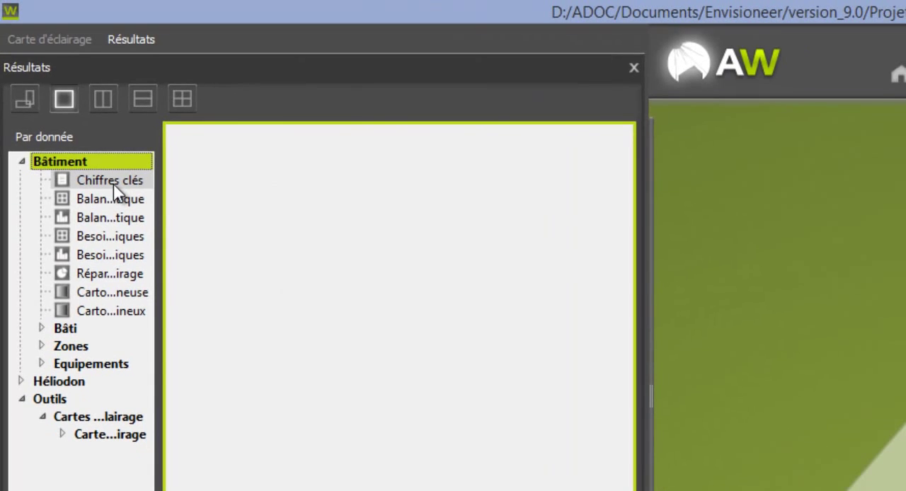
{"action": "left_click", "coordinate": [116, 187]}
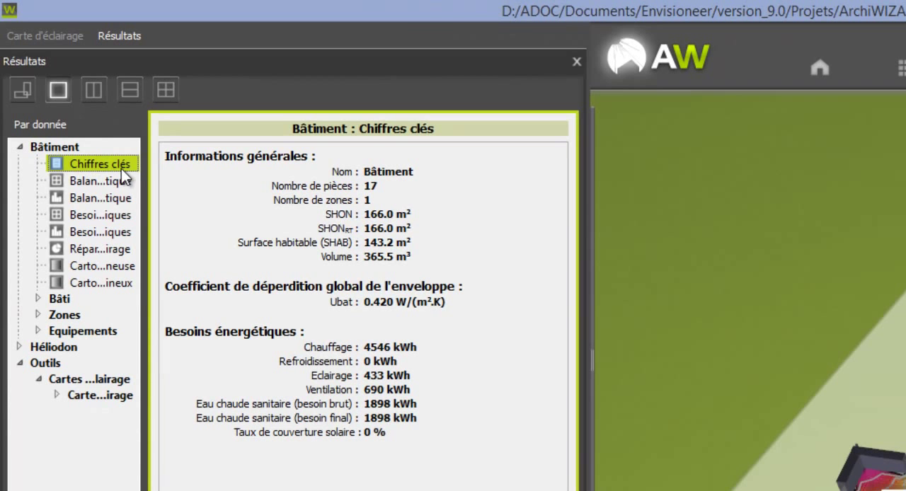
{"action": "left_click", "coordinate": [113, 180]}
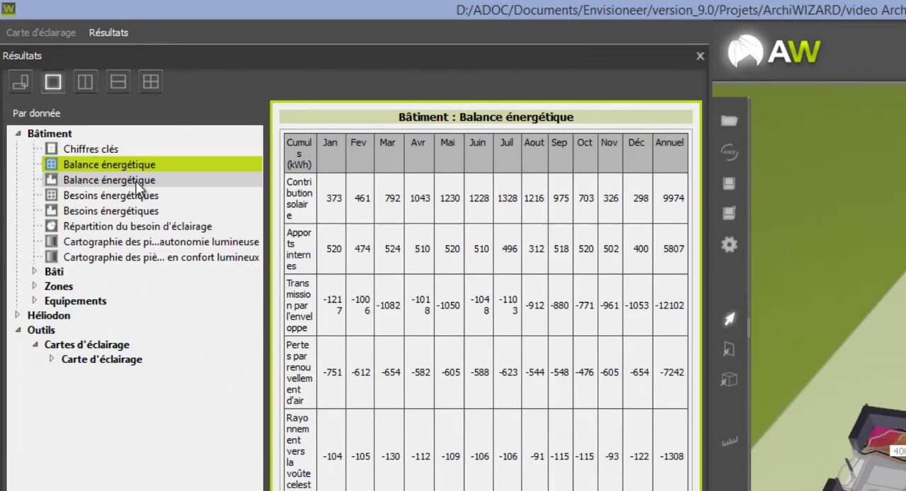
{"action": "left_click", "coordinate": [138, 183]}
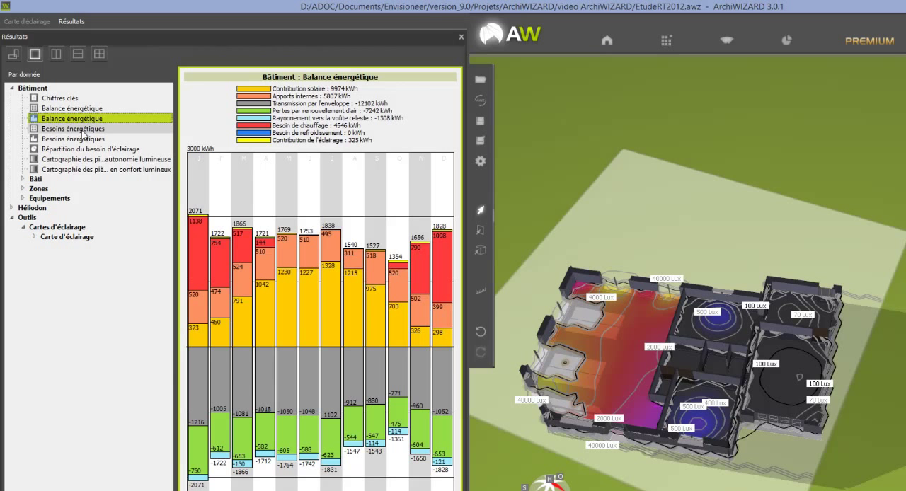
{"action": "left_click", "coordinate": [83, 130]}
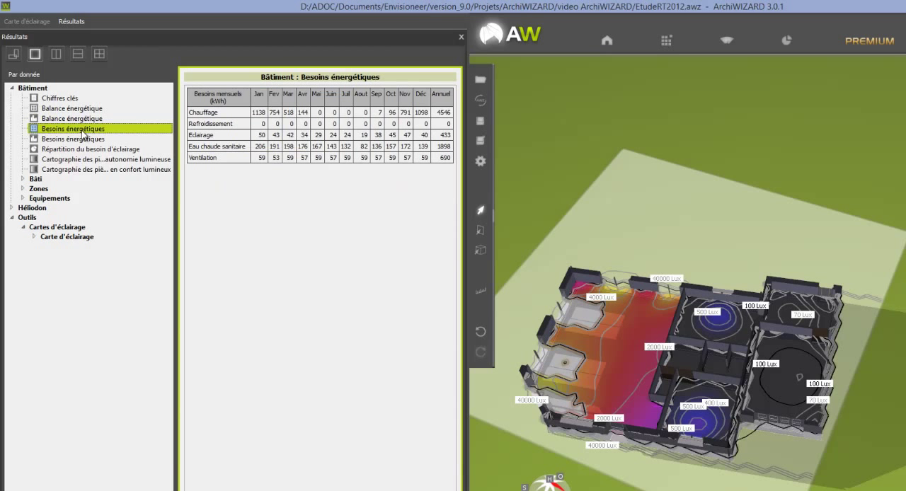
Step: Examine the Bâti results: envelope heat-loss breakdown, thermal bridge description, and the catalogues of wall and bay compositions
{"action": "left_click", "coordinate": [22, 180]}
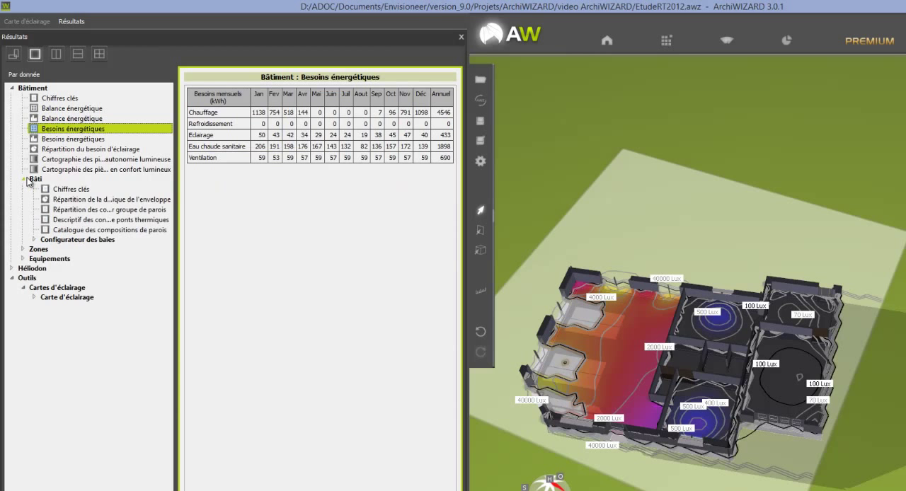
{"action": "left_click", "coordinate": [62, 200]}
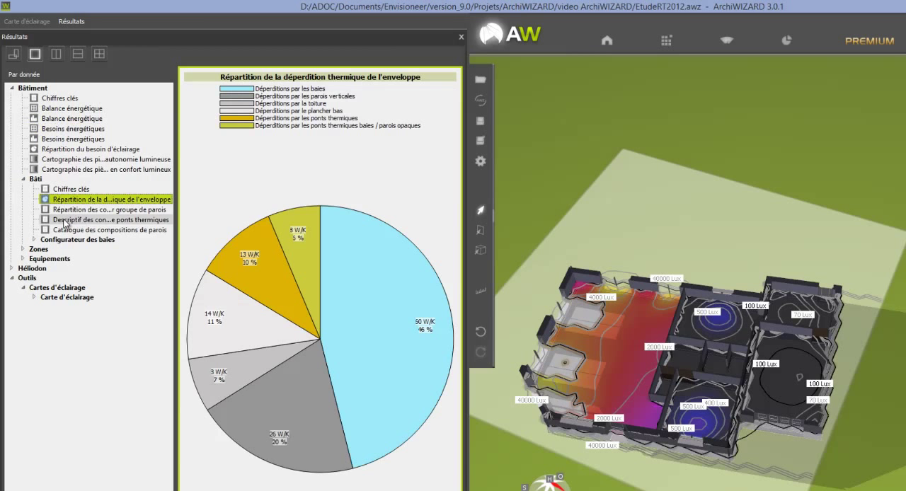
{"action": "left_click", "coordinate": [66, 220]}
{"action": "left_click", "coordinate": [70, 230]}
{"action": "left_click", "coordinate": [35, 240]}
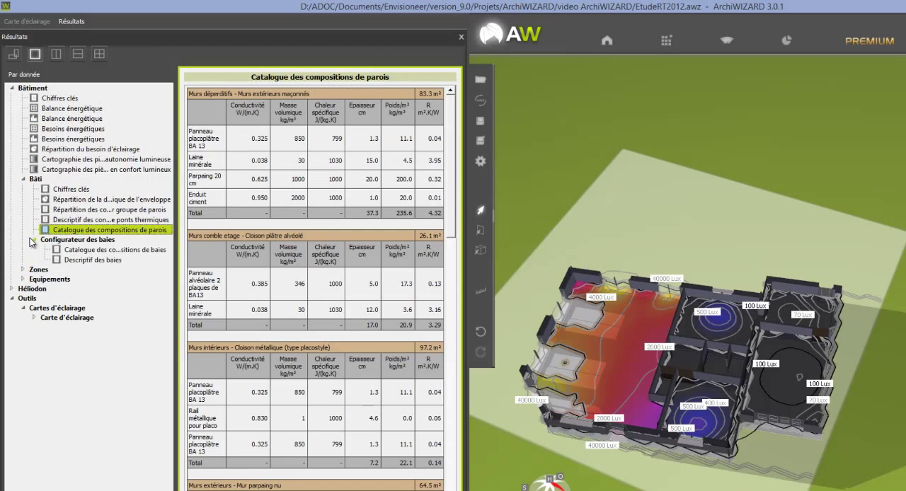
{"action": "left_click", "coordinate": [96, 250]}
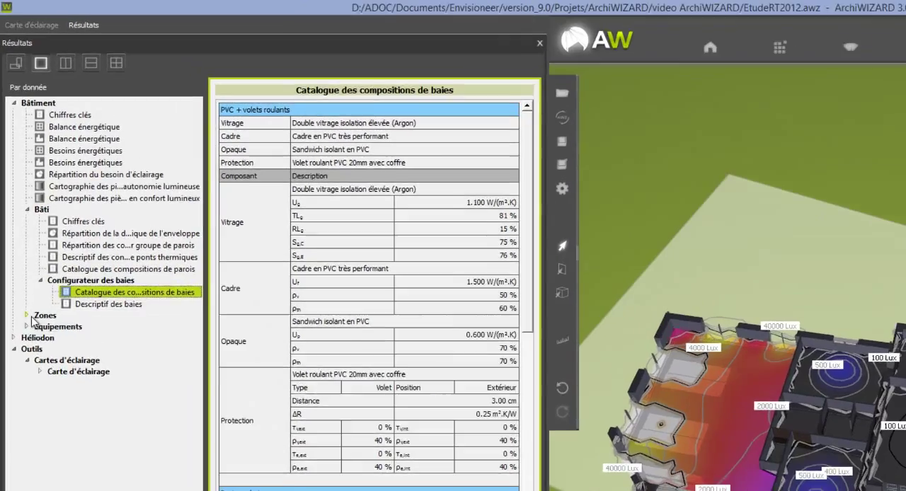
Step: Examine the Chiffres clés and the Balance énergétique chart of the Maison individuelle zone
{"action": "left_click", "coordinate": [23, 270]}
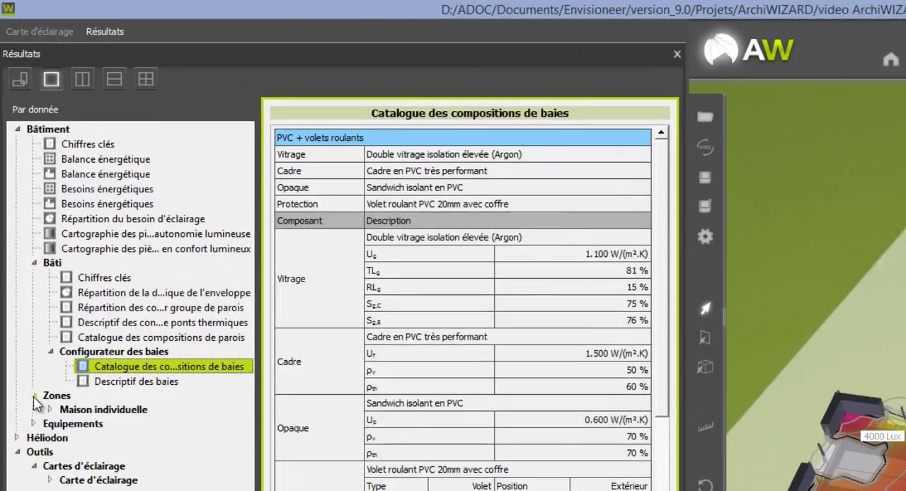
{"action": "left_click", "coordinate": [47, 410]}
{"action": "left_click", "coordinate": [95, 429]}
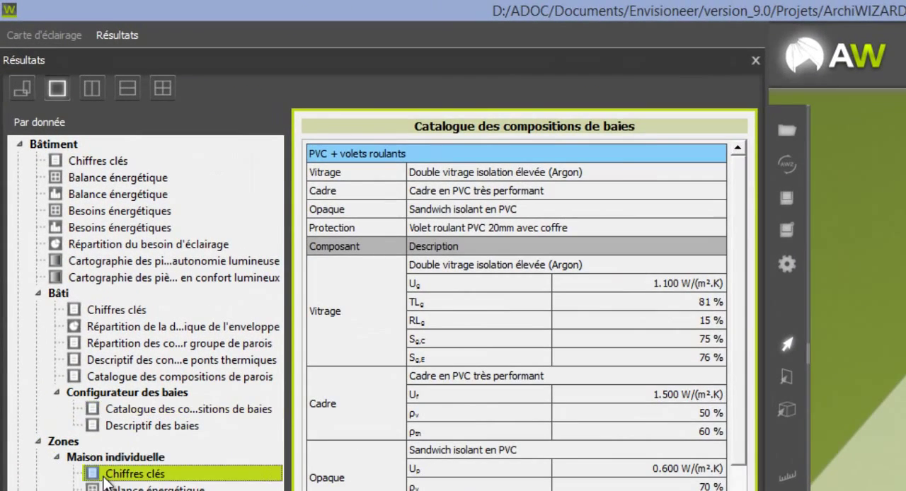
{"action": "left_click", "coordinate": [113, 488]}
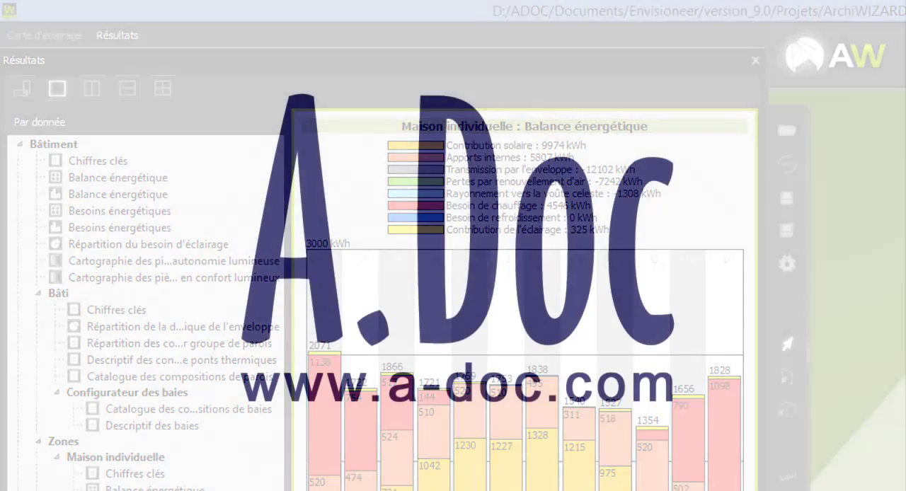
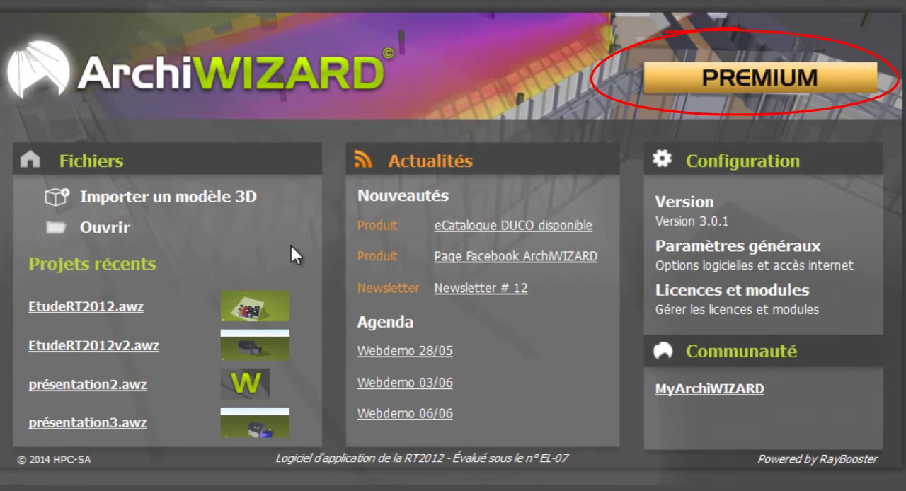
Step: Open the recent project EtudeRT2012.awz and turn off the lighting map shown in its ground-floor rooms
{"action": "left_click", "coordinate": [115, 312]}
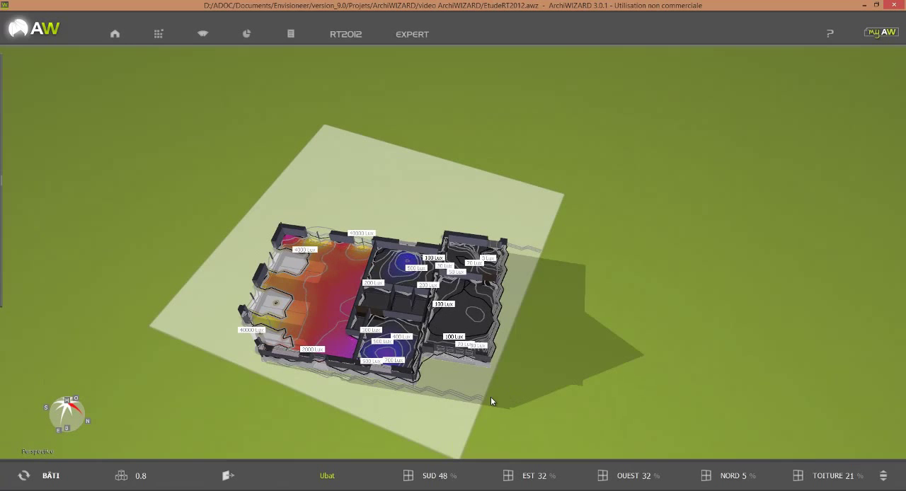
{"action": "mouse_move", "coordinate": [457, 400]}
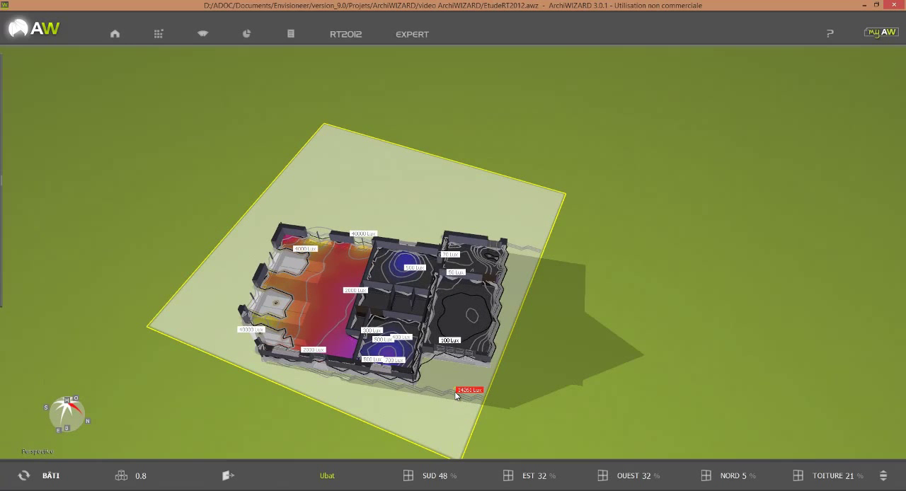
{"action": "left_click", "coordinate": [204, 35]}
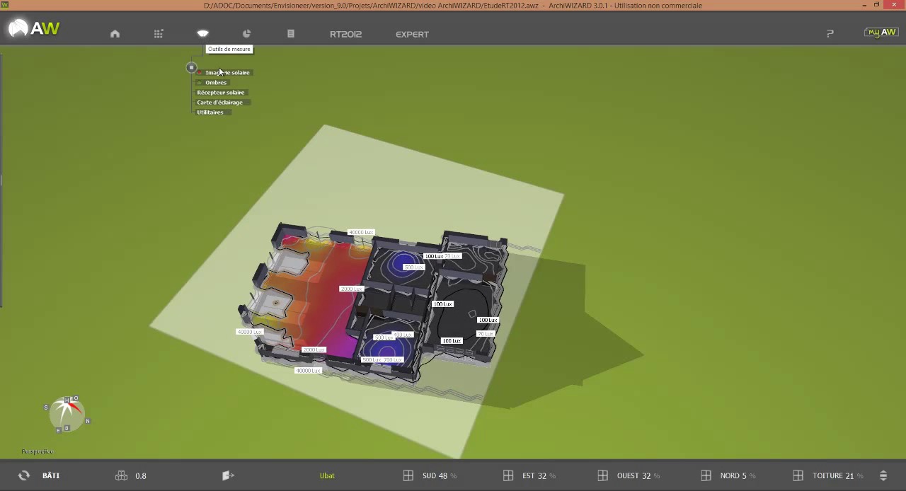
{"action": "mouse_move", "coordinate": [248, 102]}
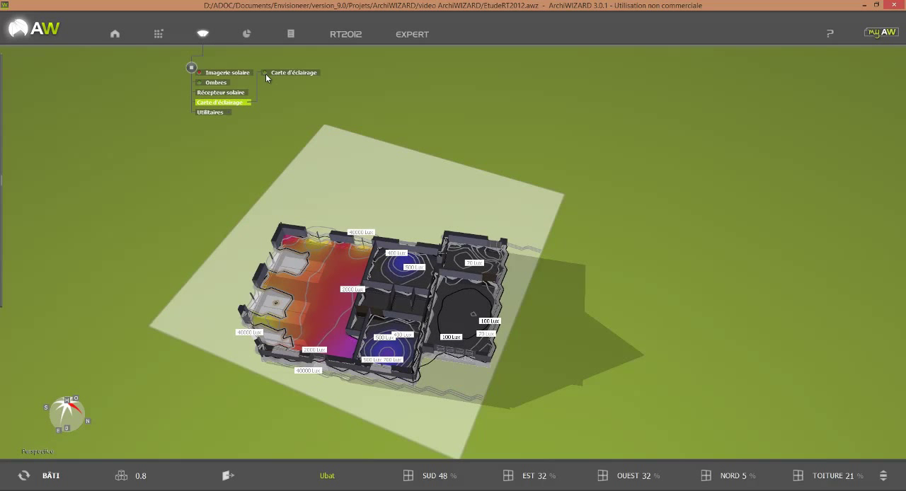
{"action": "left_click", "coordinate": [265, 71]}
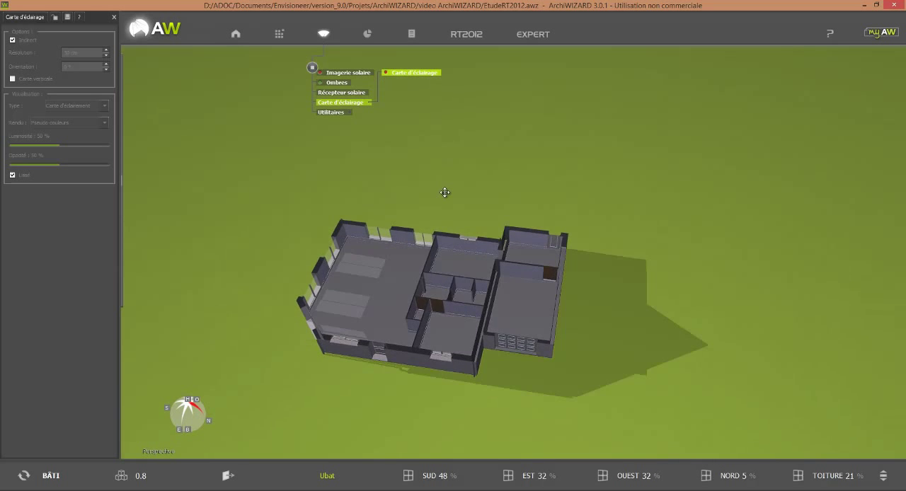
Step: Display the complete house up to its roof, seen in perspective from the glazed gable and skylight side
{"action": "key", "text": "Page_Up"}
{"action": "left_click_drag", "start_coordinate": [512, 412], "coordinate": [496, 393]}
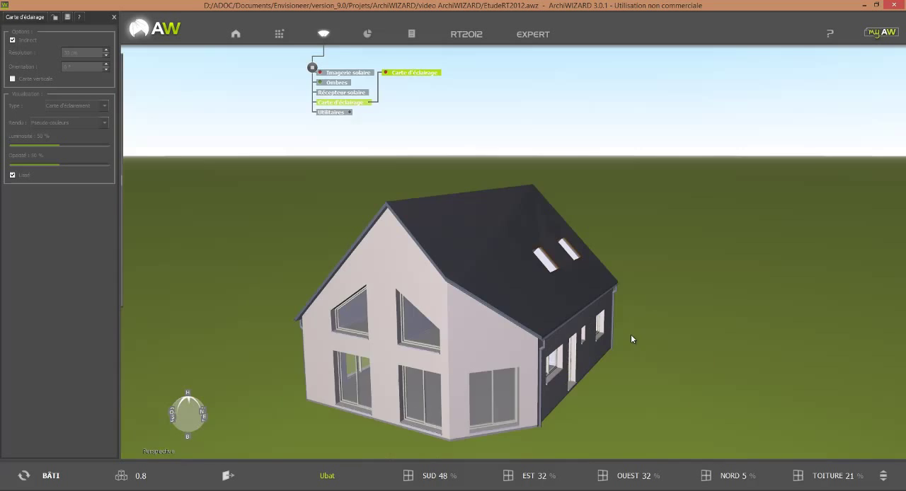
{"action": "left_click_drag", "start_coordinate": [630, 334], "coordinate": [653, 386]}
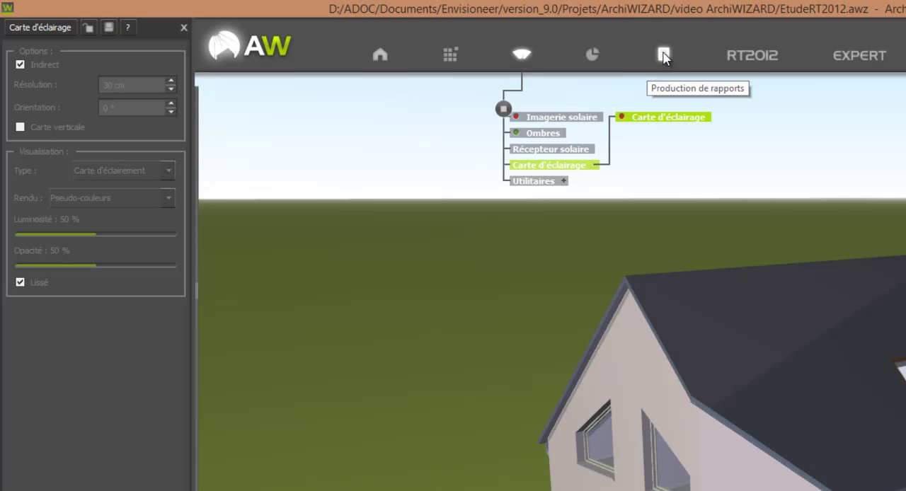
Step: Generate the Bilan énergétique report, review it from the project data to the envelope heat-loss chart, and close it
{"action": "left_click", "coordinate": [664, 55]}
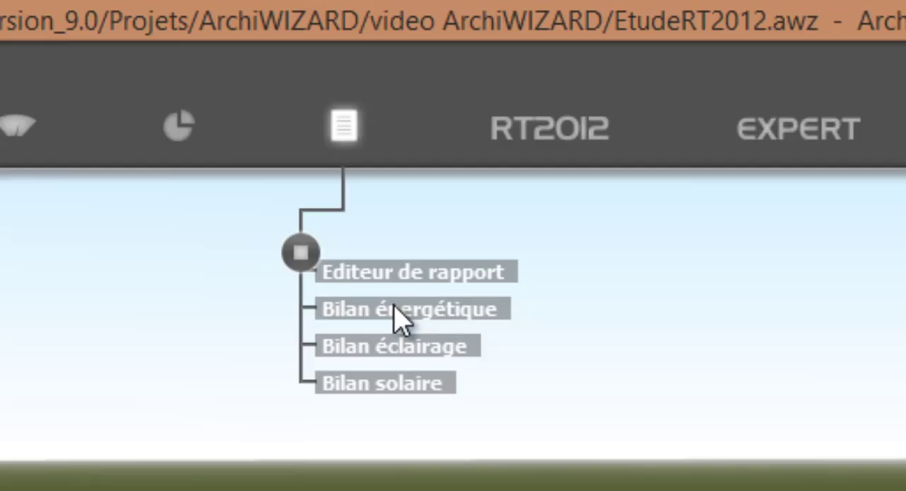
{"action": "left_click", "coordinate": [435, 311]}
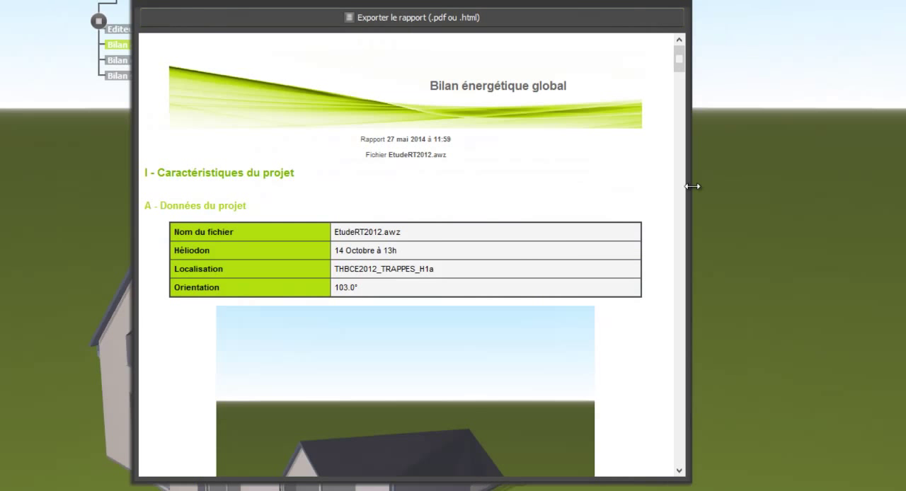
{"action": "left_click_drag", "start_coordinate": [681, 62], "coordinate": [686, 144]}
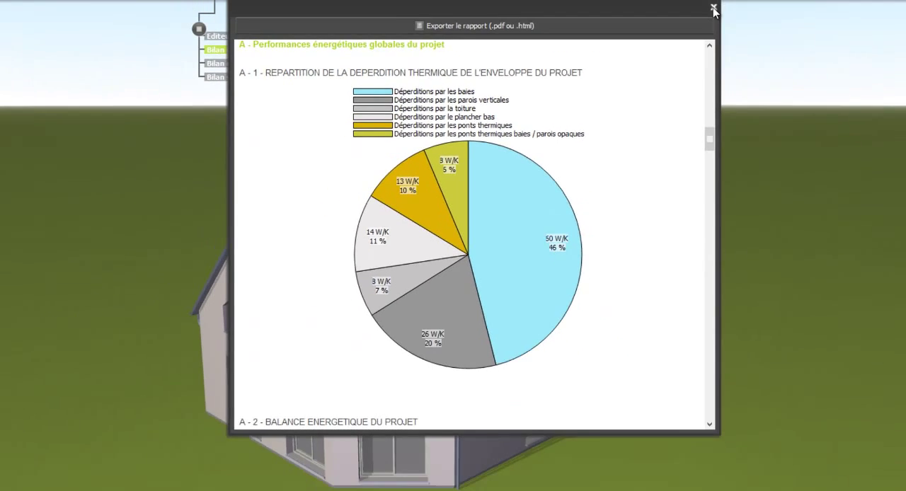
{"action": "left_click", "coordinate": [714, 9]}
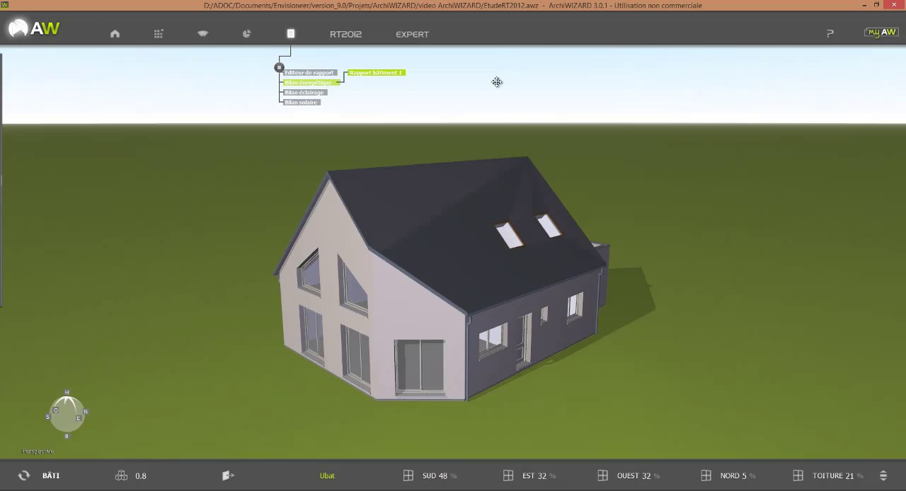
Step: Run the RT2012 calculation on the project despite the unvalidated elements, computing only the Bbio
{"action": "left_click", "coordinate": [352, 35]}
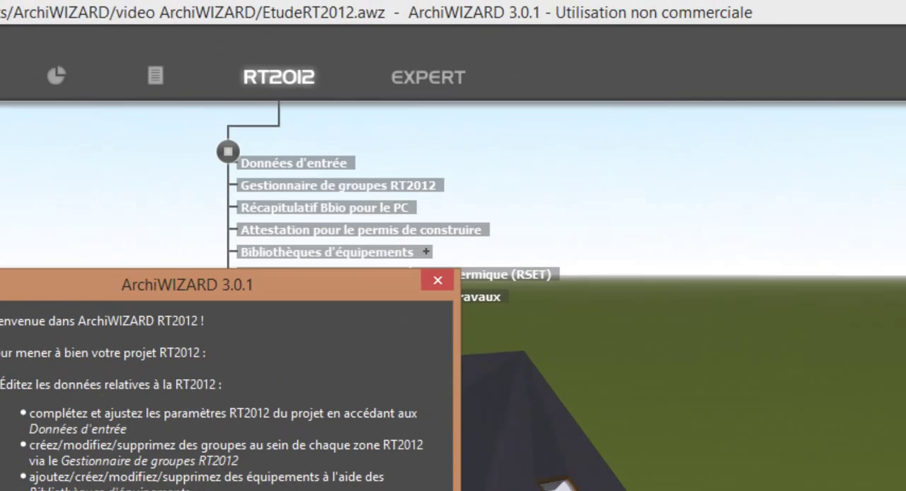
{"action": "left_click", "coordinate": [483, 352]}
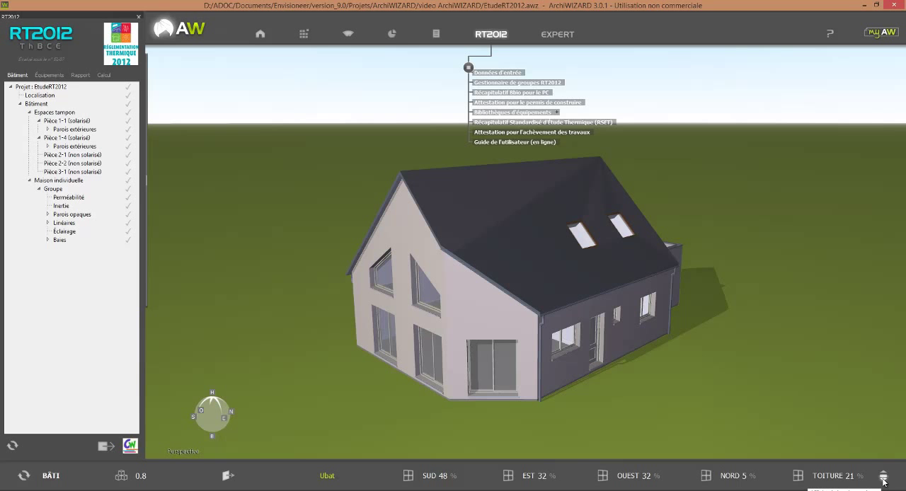
{"action": "left_click", "coordinate": [885, 475]}
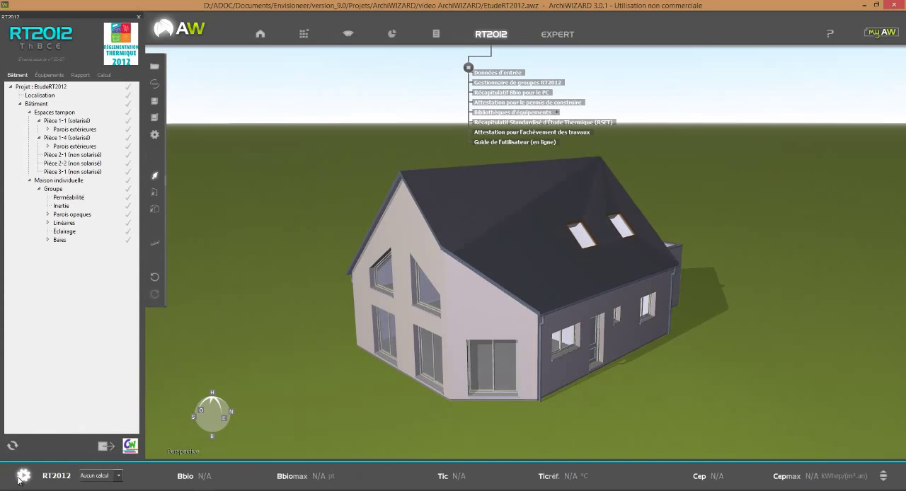
{"action": "left_click", "coordinate": [23, 476]}
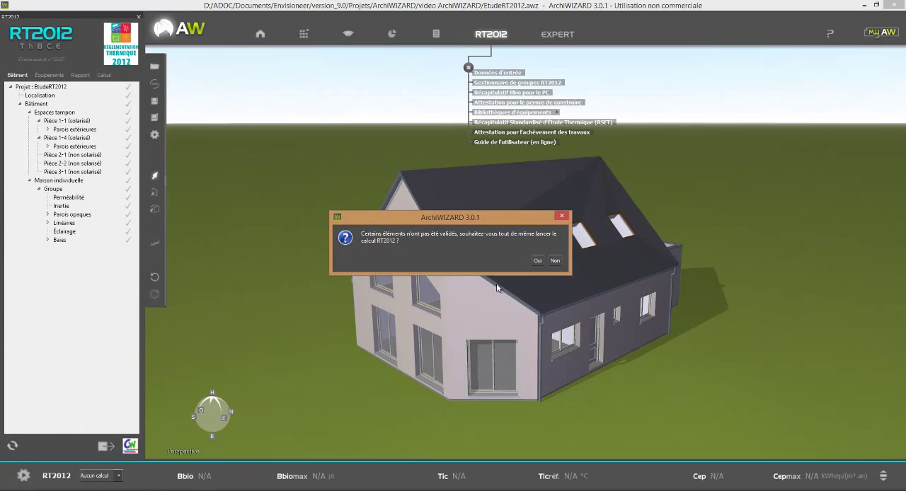
{"action": "left_click", "coordinate": [537, 260]}
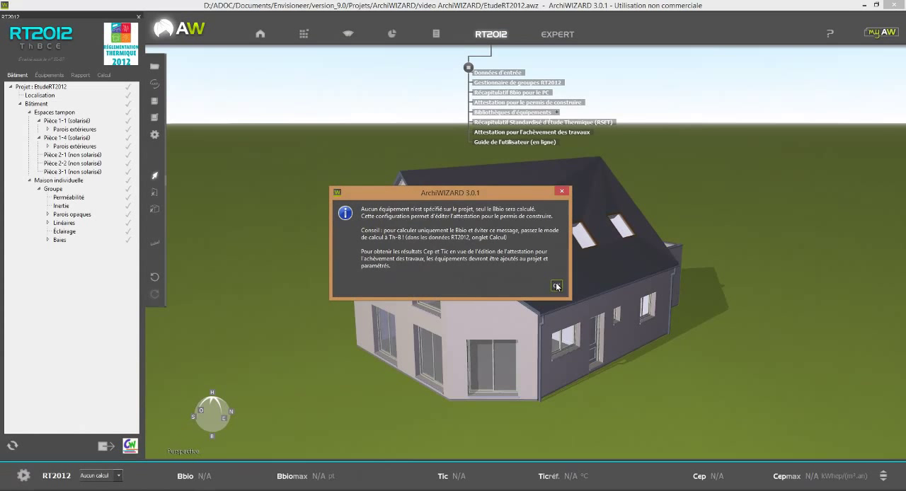
{"action": "left_click", "coordinate": [556, 286]}
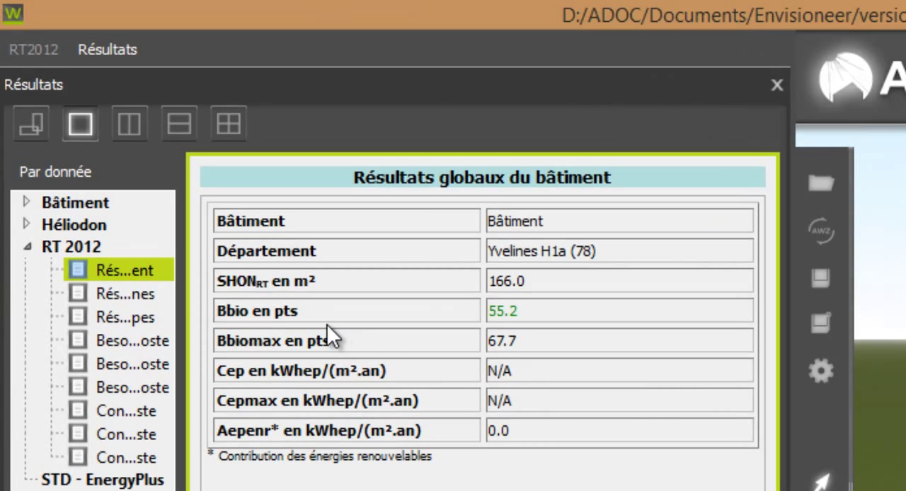
Step: Examine the RT 2012 results for the zones, the groups and the building's needs per end use
{"action": "left_click", "coordinate": [139, 292]}
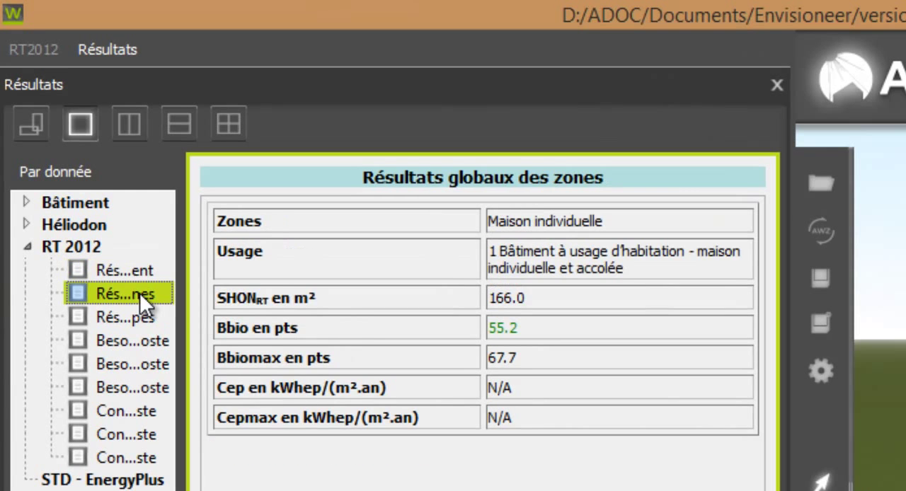
{"action": "left_click", "coordinate": [121, 320]}
{"action": "left_click", "coordinate": [134, 341]}
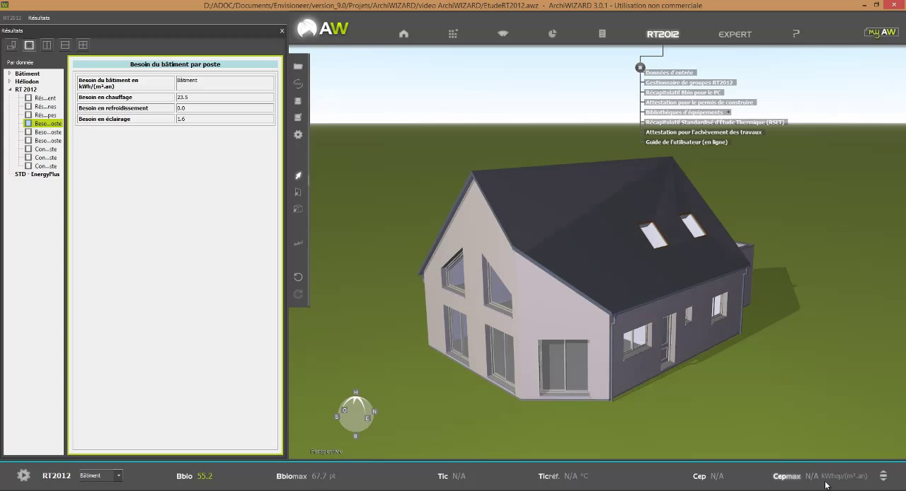
{"action": "mouse_move", "coordinate": [827, 483]}
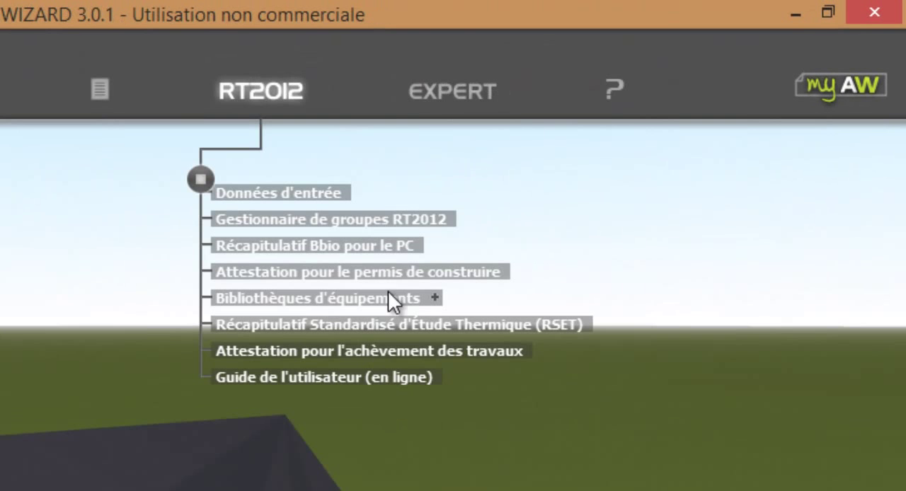
Step: Generate the Récapitulatif Bbio pour le PC, read through to the natural lighting data in it, and close the report
{"action": "left_click", "coordinate": [369, 245]}
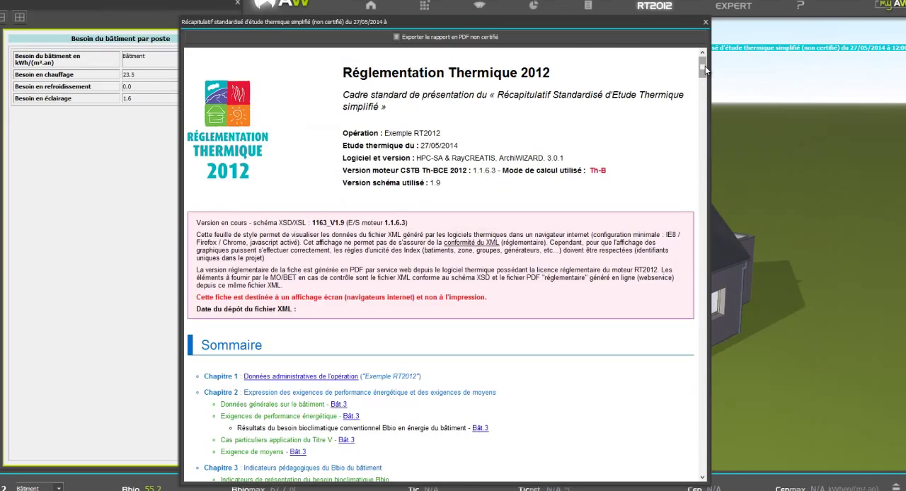
{"action": "left_click_drag", "start_coordinate": [705, 66], "coordinate": [699, 289]}
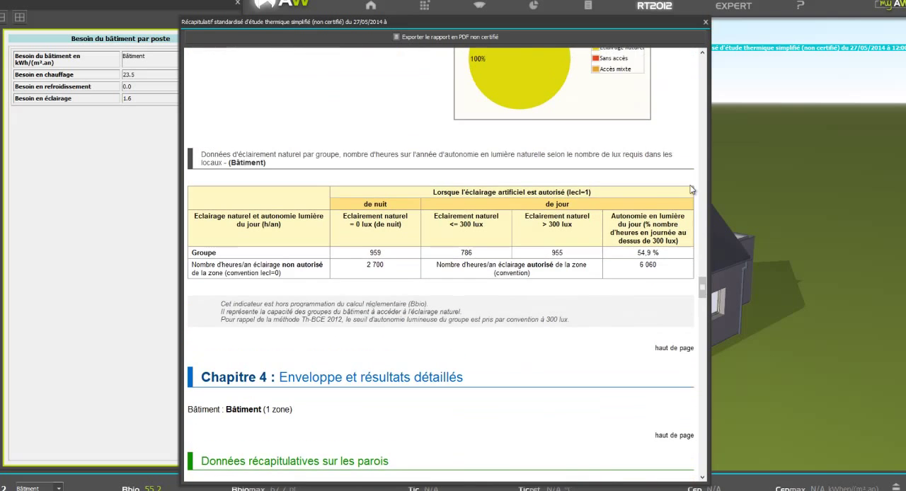
{"action": "left_click", "coordinate": [705, 22]}
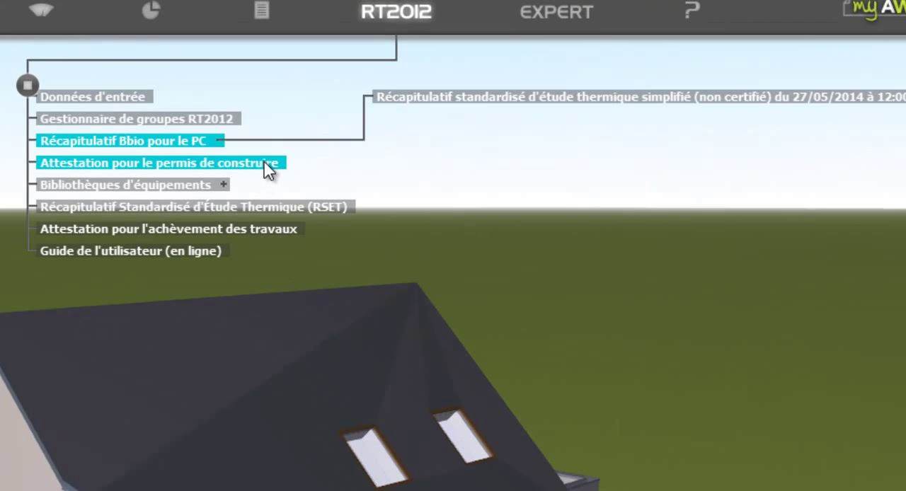
Step: Export the building permit attestation file as EtudeRT2012 - Récap Bbio.xml to the video ArchiWIZARD folder, accepting the unvalidated elements
{"action": "left_click", "coordinate": [266, 165]}
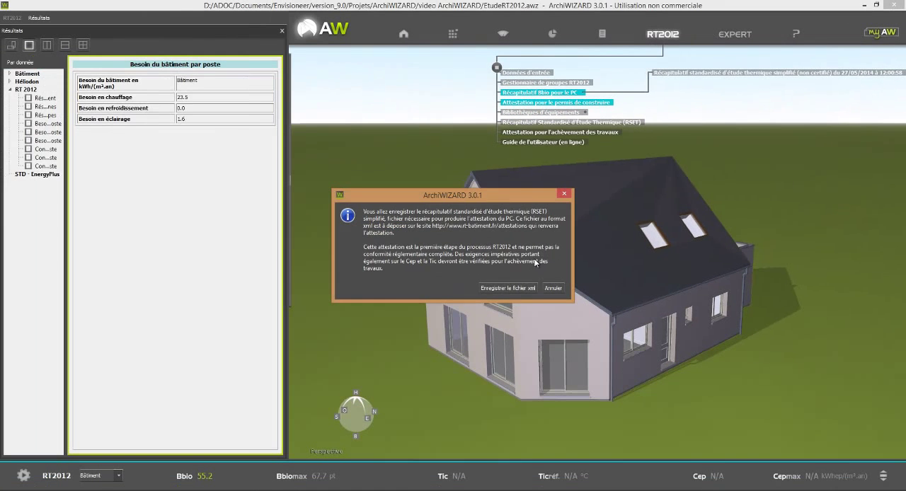
{"action": "left_click", "coordinate": [507, 288]}
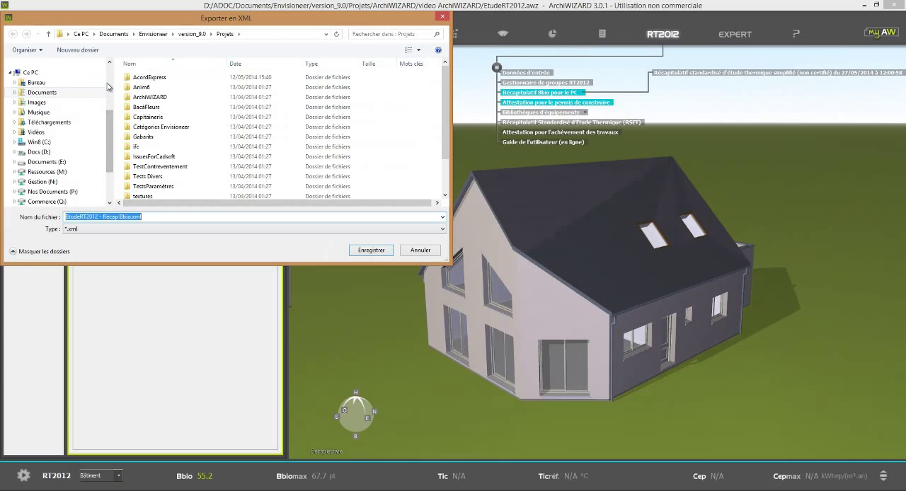
{"action": "scroll", "coordinate": [56, 172], "scroll_direction": "up", "scroll_amount": 3}
{"action": "left_click", "coordinate": [59, 137]}
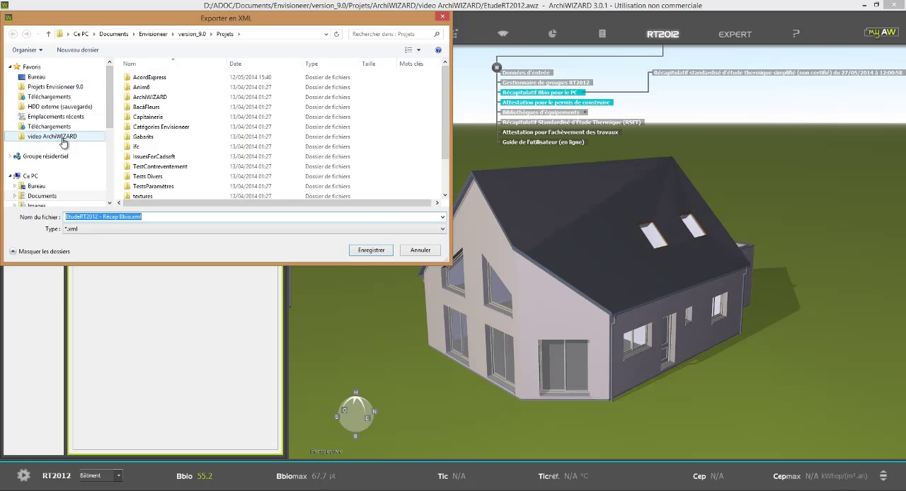
{"action": "left_click", "coordinate": [371, 252]}
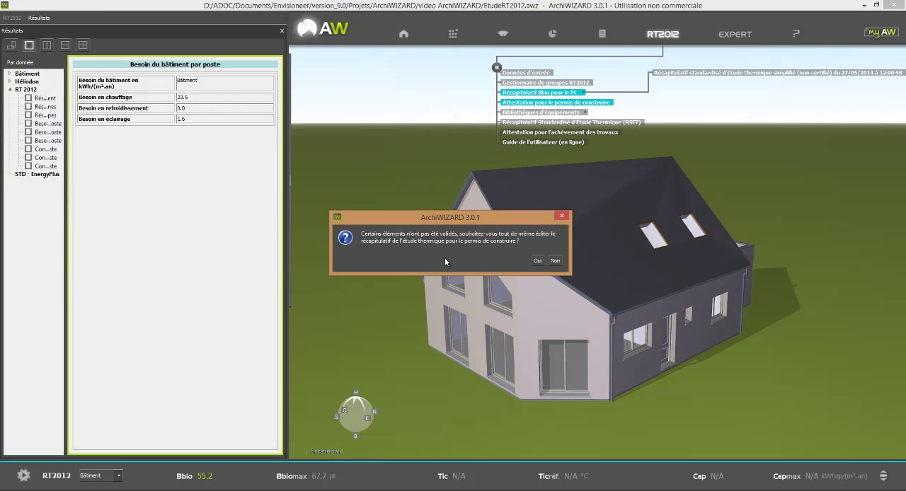
{"action": "left_click", "coordinate": [538, 261]}
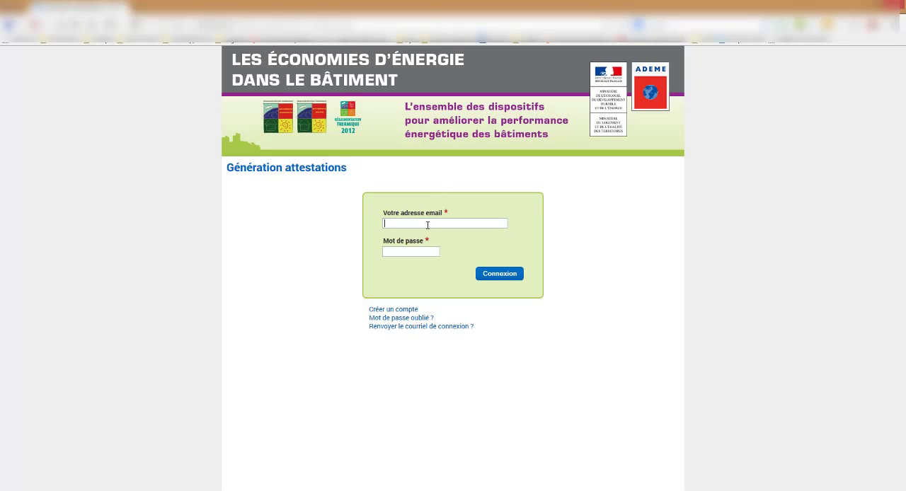
Step: Log in to the Génération attestations website with the account e-mail and password, and choose the new-building attestation for the building permit application
{"action": "left_click", "coordinate": [428, 225]}
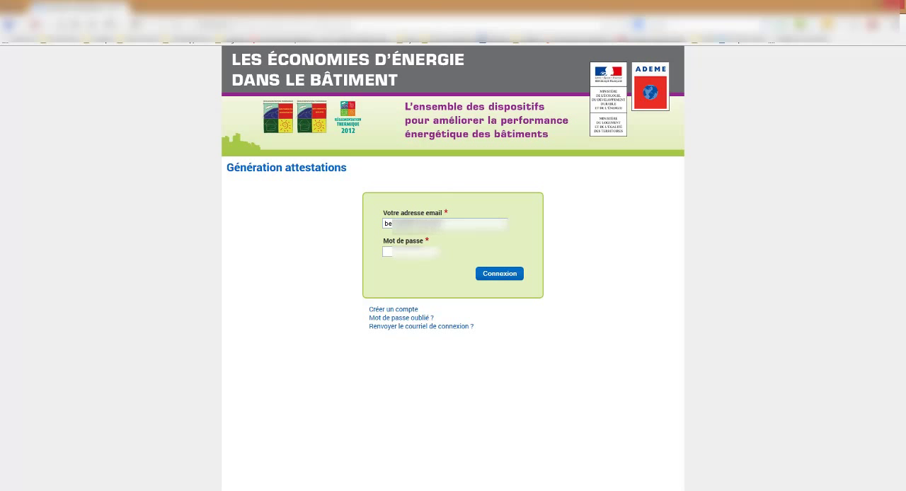
{"action": "key", "text": "Return"}
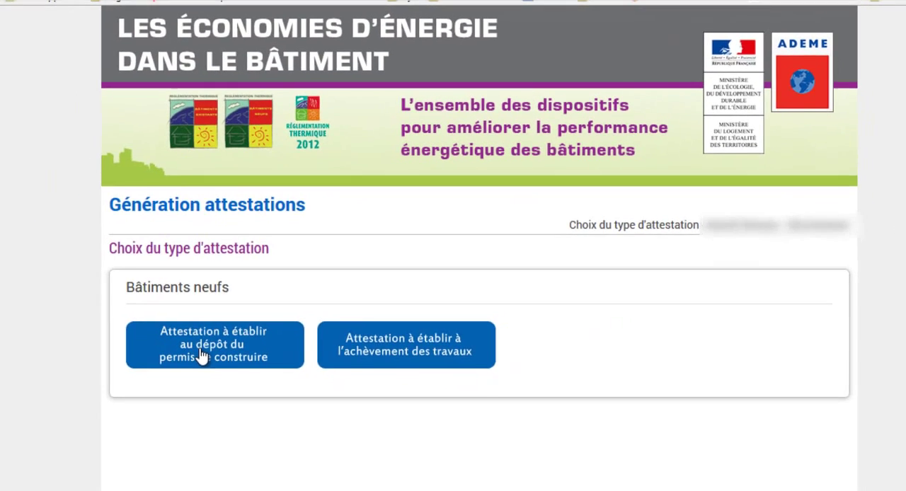
{"action": "left_click", "coordinate": [201, 356]}
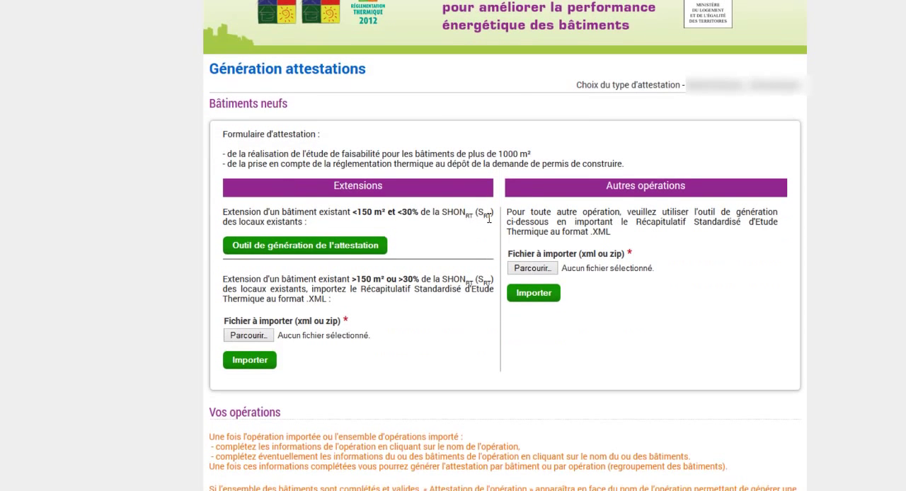
Step: Import EtudeRT2012 - Récap Bbio.xml under Autres opérations and go to the list of submitted operations
{"action": "left_click", "coordinate": [532, 268]}
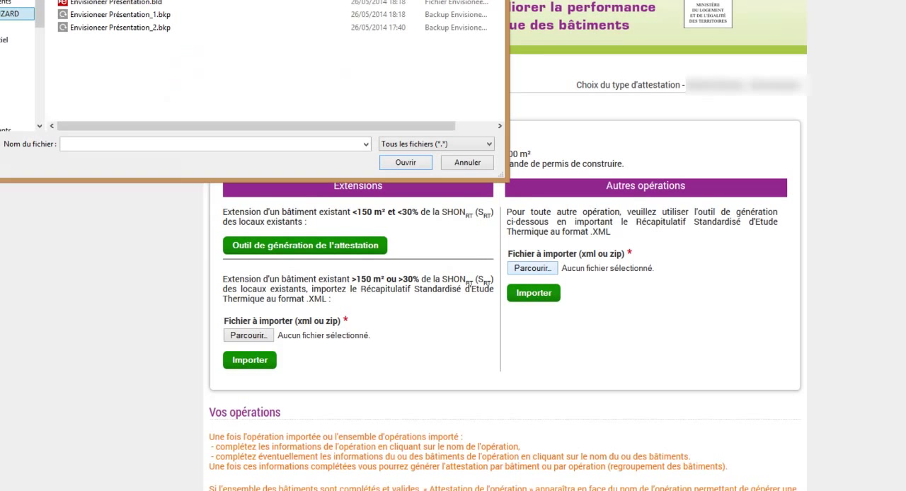
{"action": "double_click", "coordinate": [116, 1]}
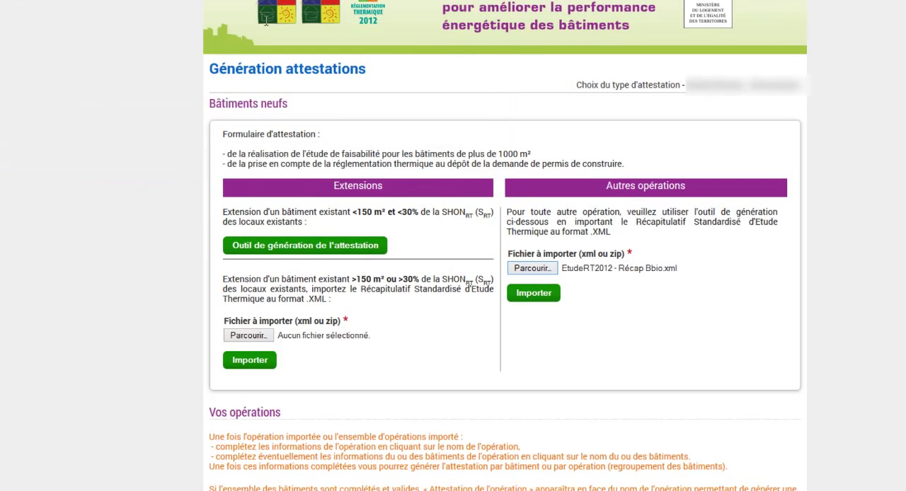
{"action": "left_click", "coordinate": [536, 296]}
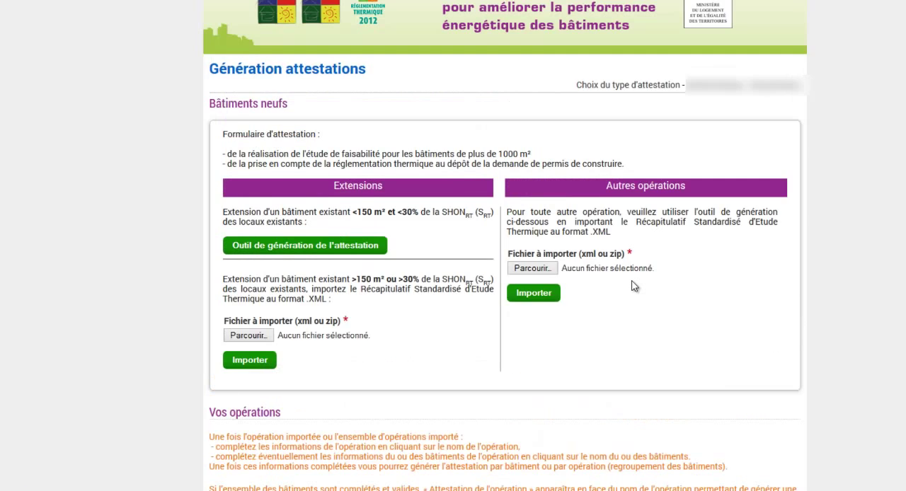
{"action": "scroll", "coordinate": [634, 286], "scroll_direction": "down", "scroll_amount": 1}
{"action": "scroll", "coordinate": [633, 286], "scroll_direction": "down", "scroll_amount": 1}
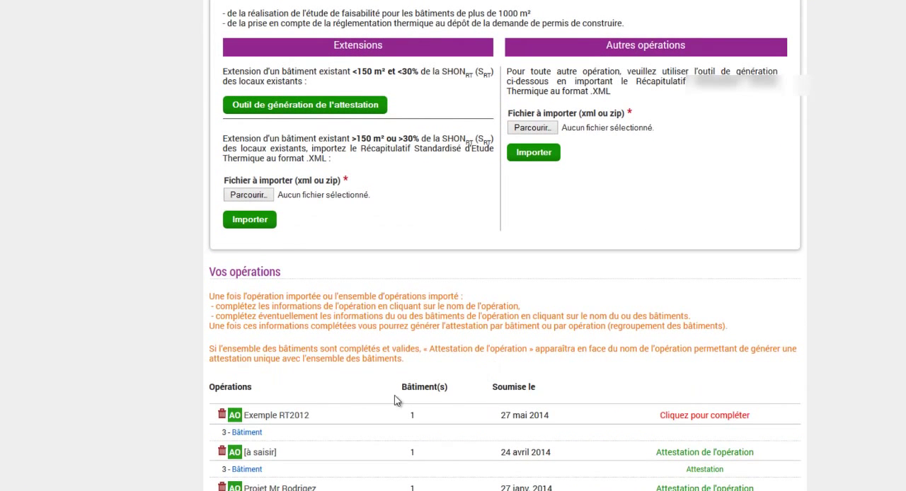
Step: Complete the Exemple RT2012 operation with the MOA representative's name and xxxx as cadastral reference, and update it
{"action": "left_click", "coordinate": [696, 418]}
{"action": "left_click", "coordinate": [319, 164]}
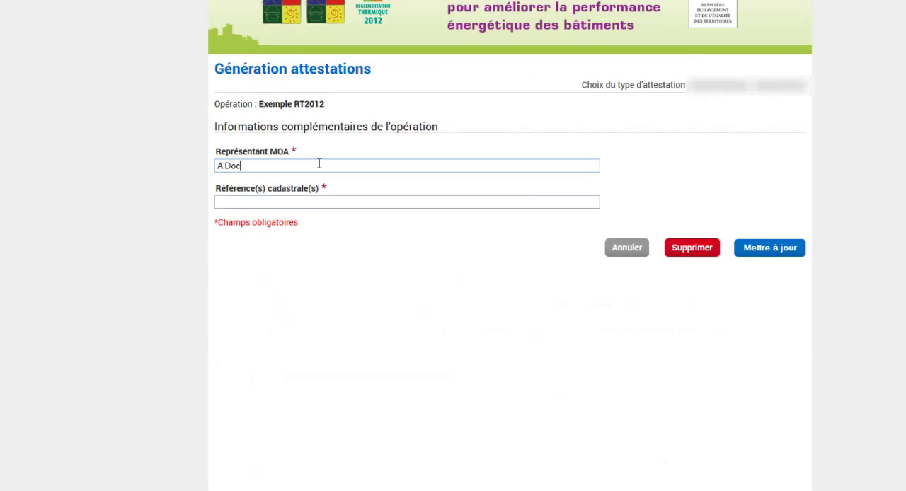
{"action": "key", "text": "Tab"}
{"action": "type", "text": "xxx"}
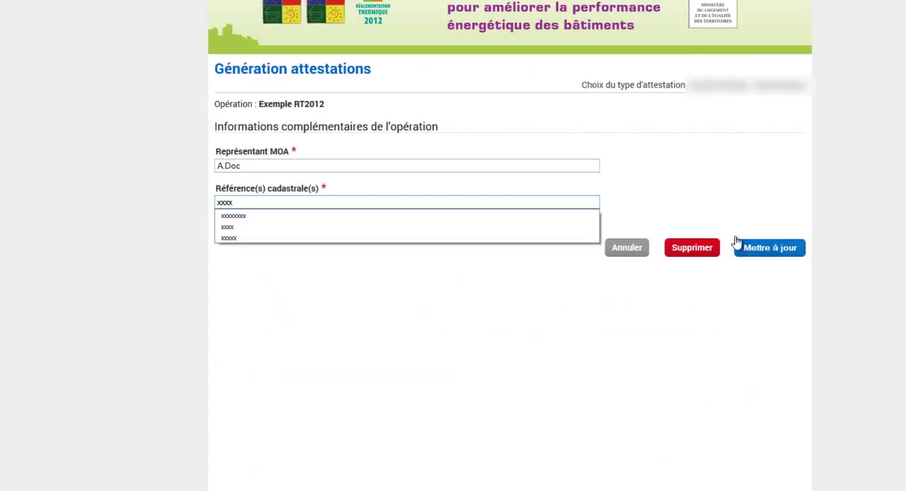
{"action": "left_click", "coordinate": [768, 251]}
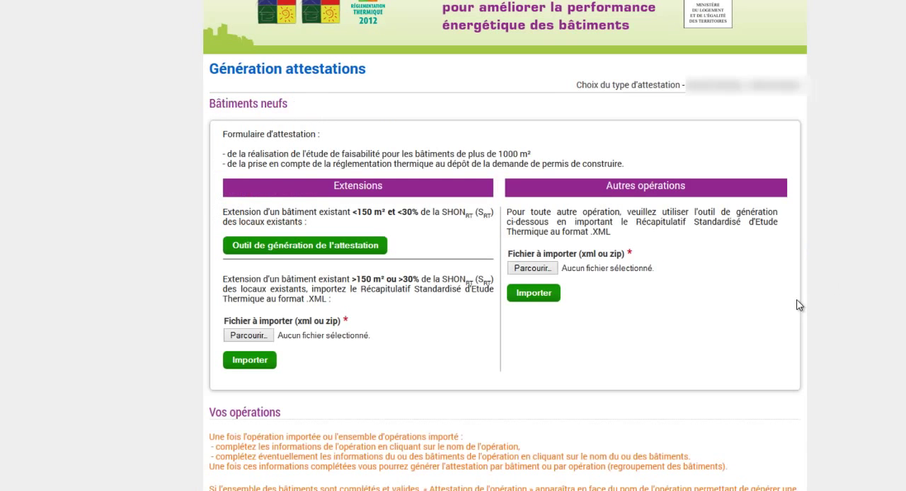
Step: Declare an individual thermodynamic electric water heater as the Exemple RT2012 building's renewable energy mode, update the building, and open the attestation to read it
{"action": "scroll", "coordinate": [762, 359], "scroll_direction": "down", "scroll_amount": 3}
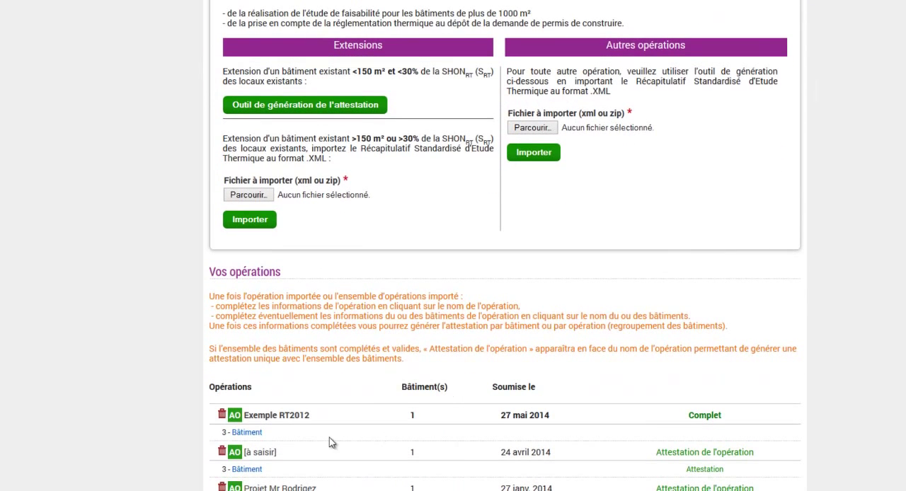
{"action": "left_click", "coordinate": [252, 433]}
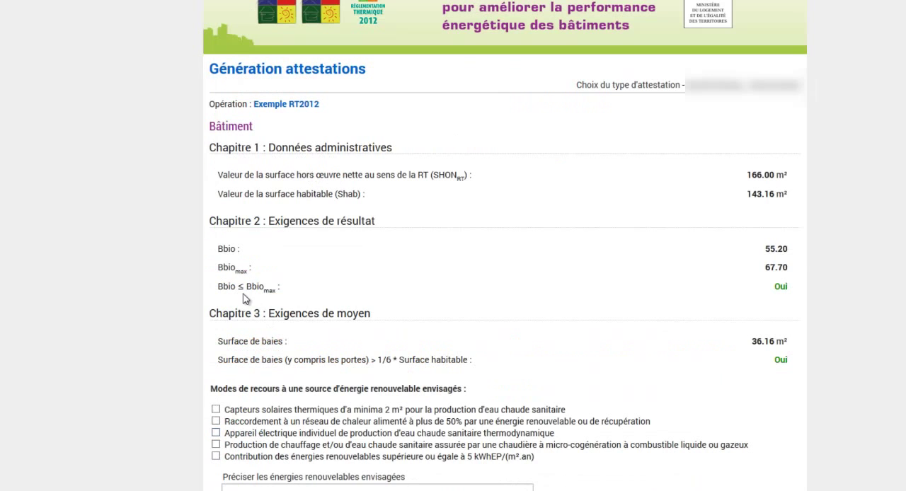
{"action": "scroll", "coordinate": [435, 289], "scroll_direction": "down", "scroll_amount": 2}
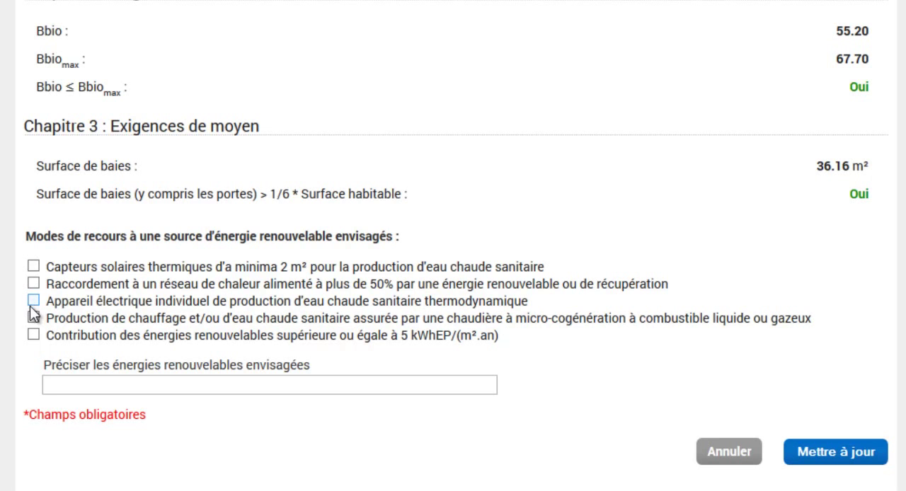
{"action": "left_click", "coordinate": [33, 301]}
{"action": "left_click", "coordinate": [836, 453]}
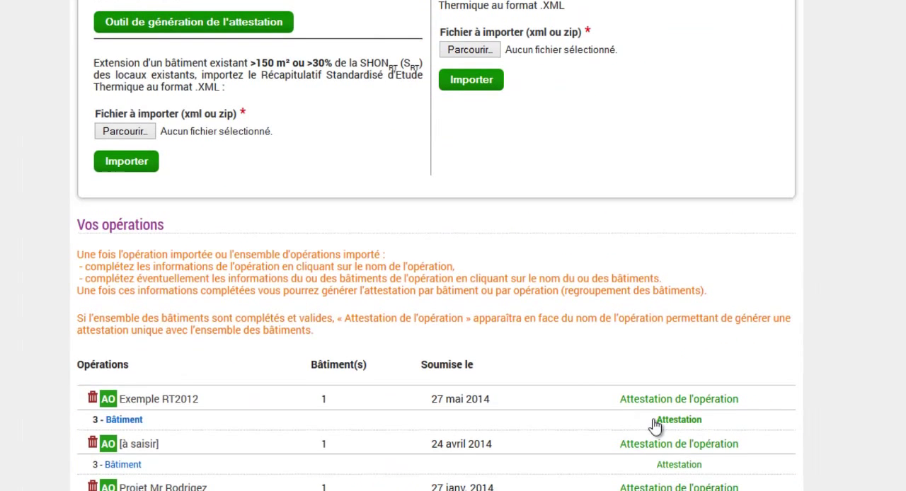
{"action": "left_click", "coordinate": [598, 440]}
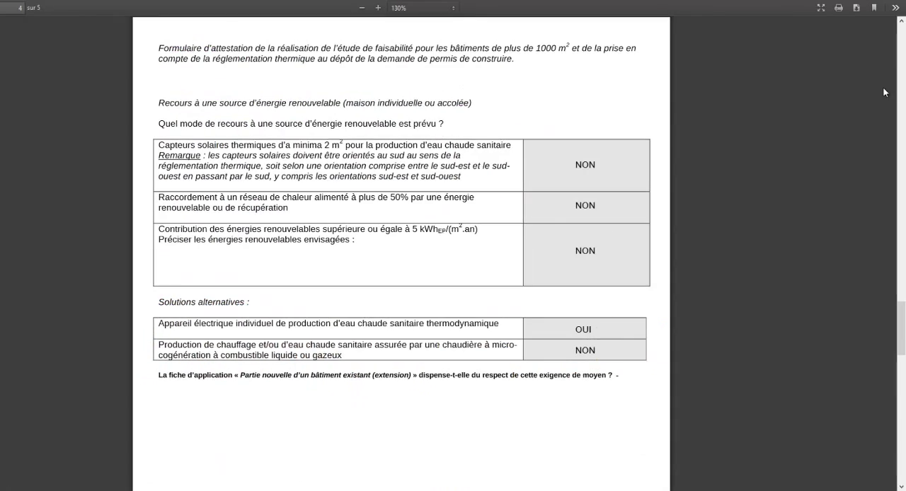
{"action": "left_click_drag", "start_coordinate": [896, 244], "coordinate": [885, 347]}
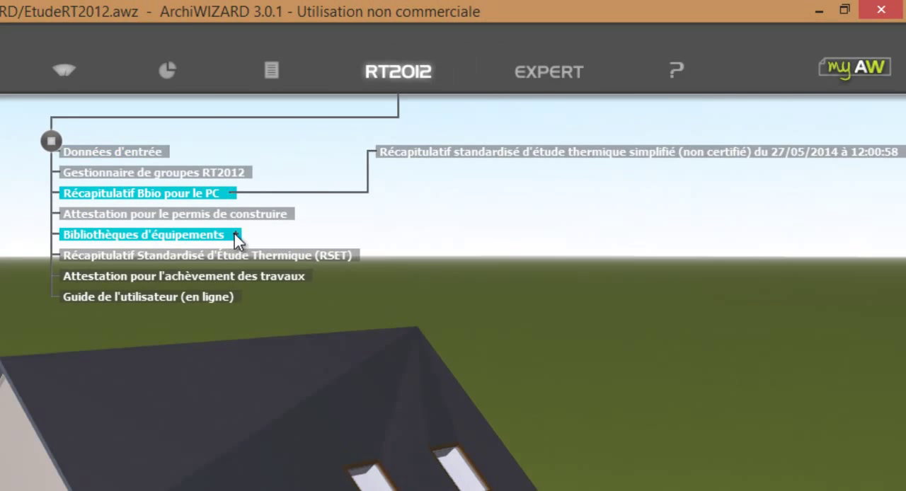
Step: In ArchiWIZARD, import the Equipements MI set chaudière gaz (ch+ECS) + plancher ch + VMC SF.xml into the project with all its collections
{"action": "left_click", "coordinate": [235, 234]}
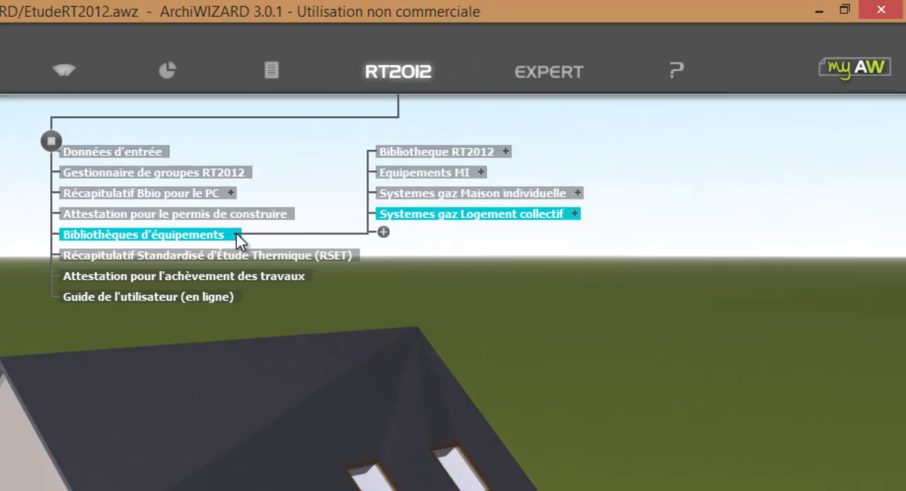
{"action": "left_click", "coordinate": [480, 173]}
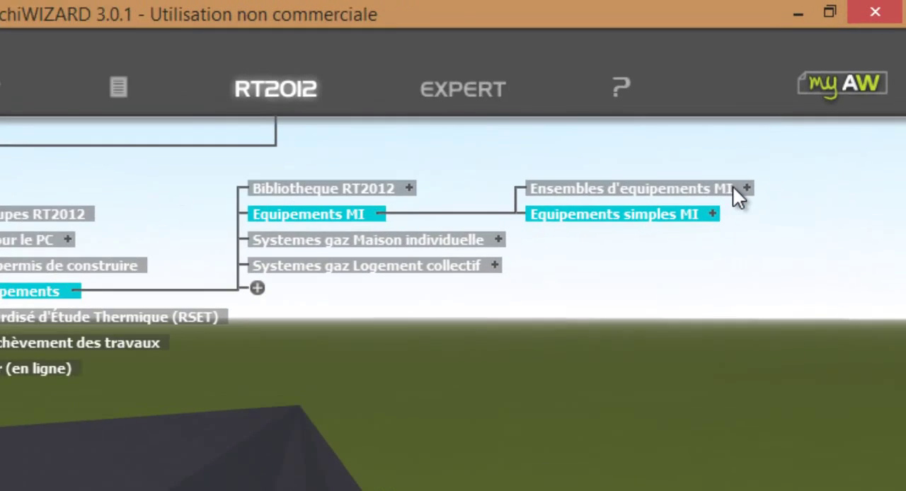
{"action": "left_click", "coordinate": [765, 151]}
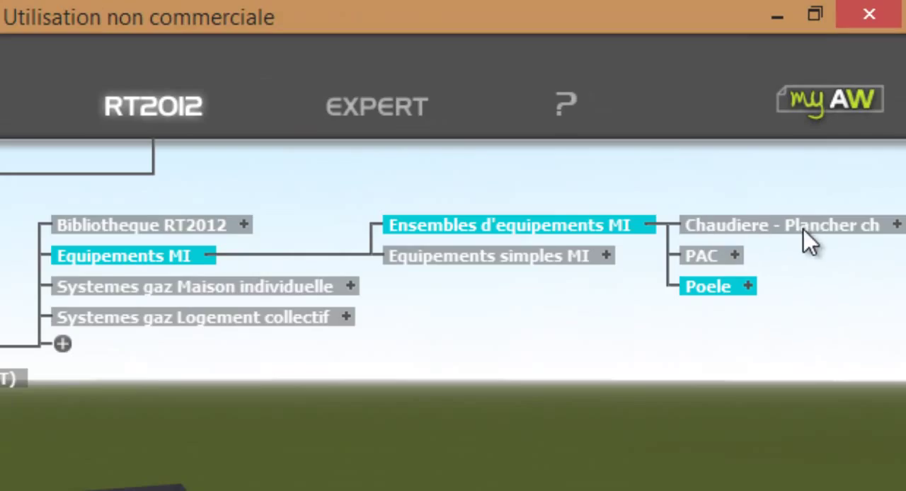
{"action": "left_click", "coordinate": [896, 225]}
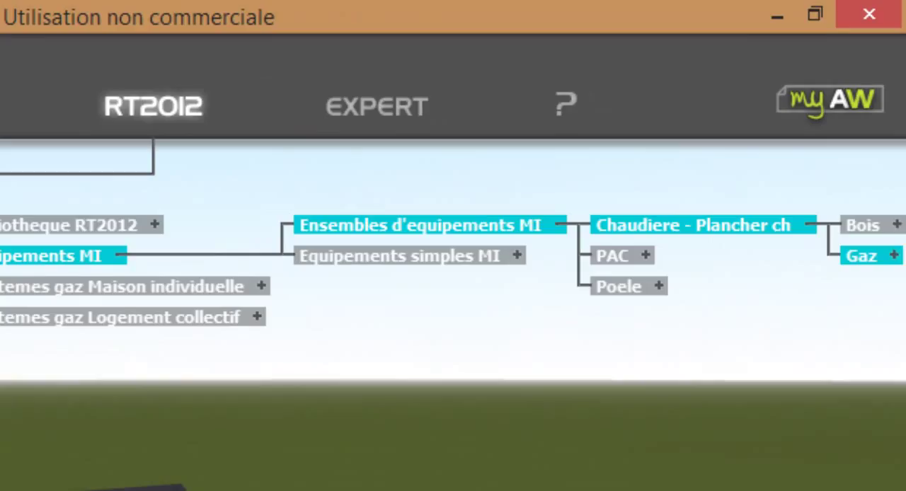
{"action": "left_click", "coordinate": [893, 256]}
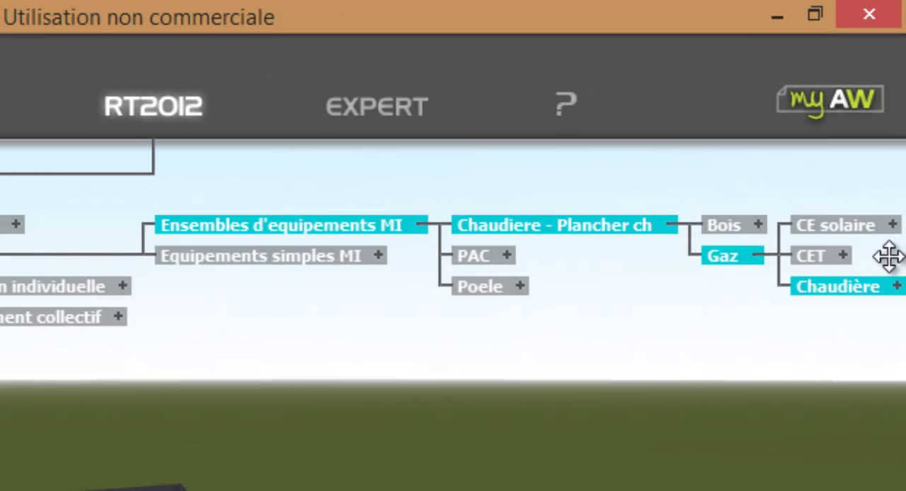
{"action": "left_click", "coordinate": [896, 286]}
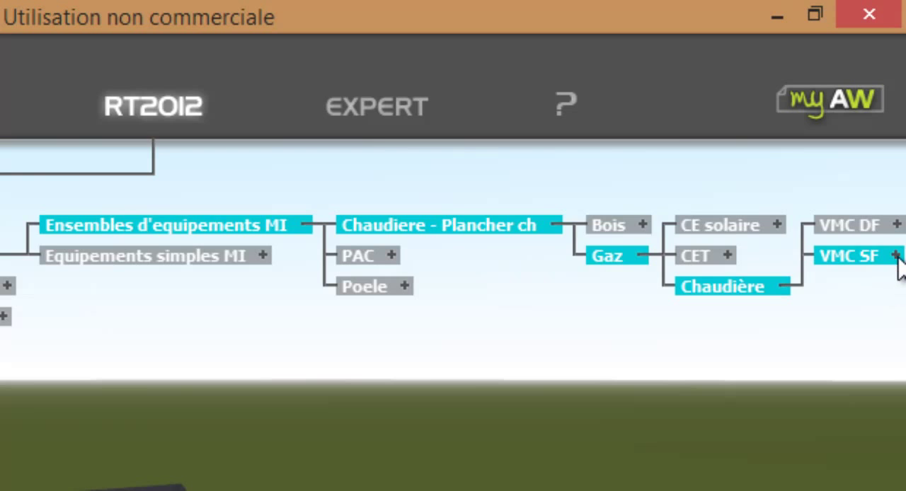
{"action": "left_click", "coordinate": [895, 257]}
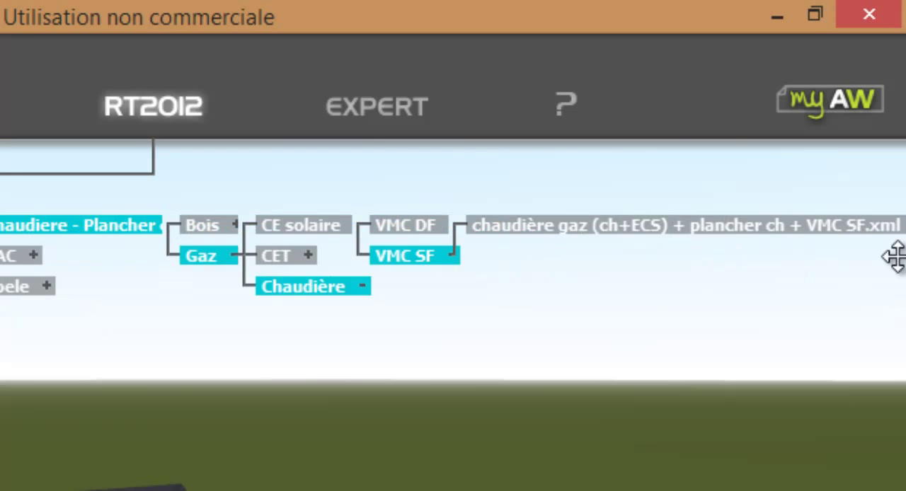
{"action": "left_click", "coordinate": [781, 224]}
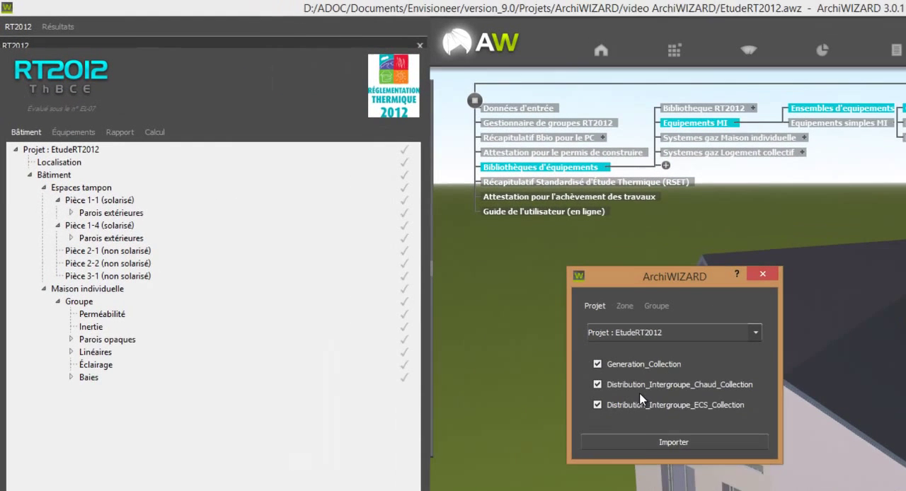
{"action": "left_click", "coordinate": [657, 453]}
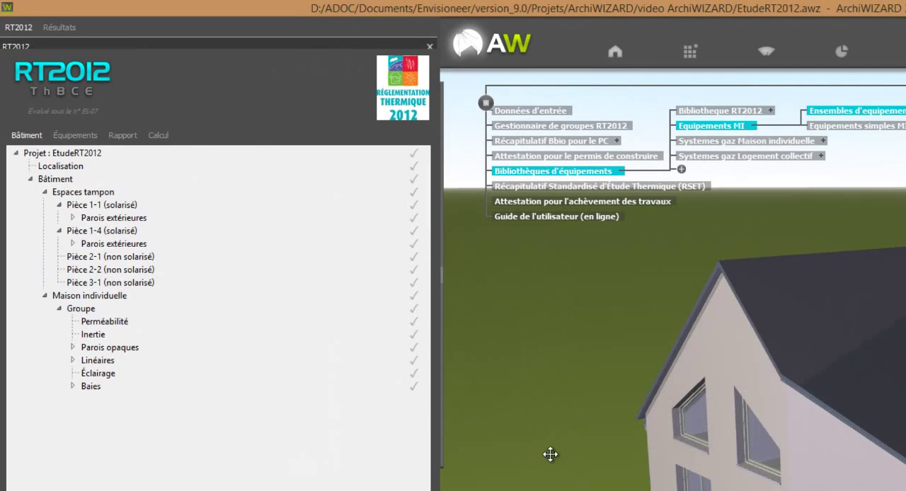
Step: Examine the imported equipment, expanding Generation, its Wiessmann - Vitopend Ballon, the underfloor heating emitter and the ECS emitter
{"action": "left_click", "coordinate": [89, 137]}
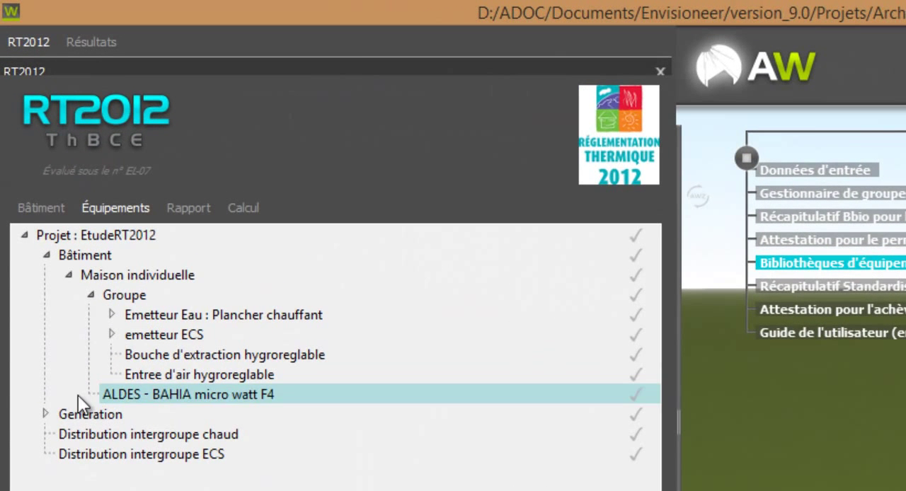
{"action": "left_click", "coordinate": [44, 414]}
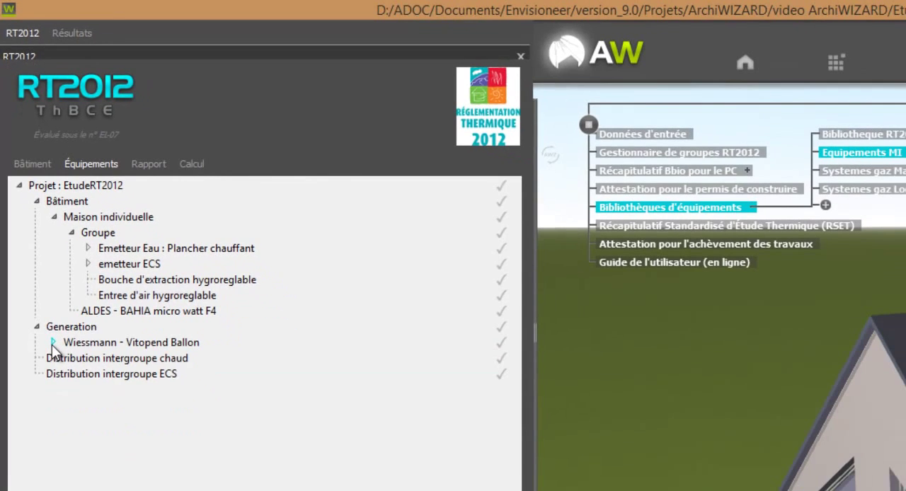
{"action": "left_click", "coordinate": [59, 385]}
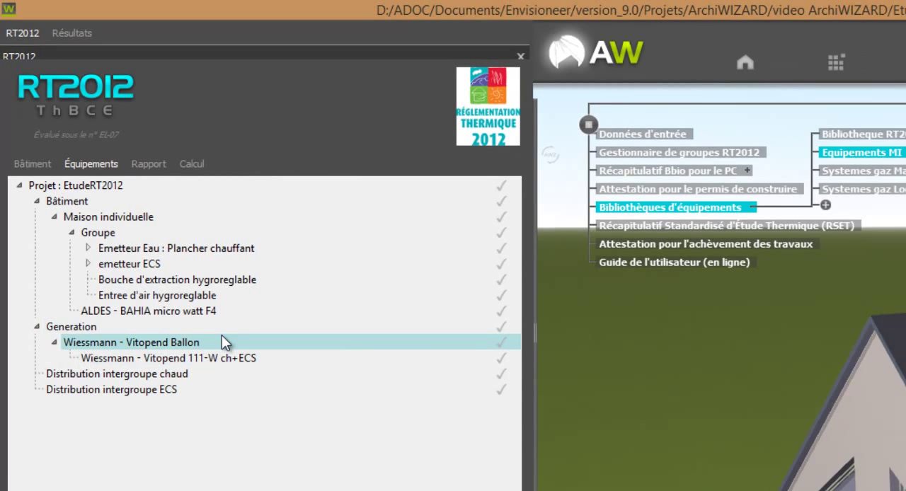
{"action": "left_click", "coordinate": [85, 253]}
{"action": "left_click", "coordinate": [86, 279]}
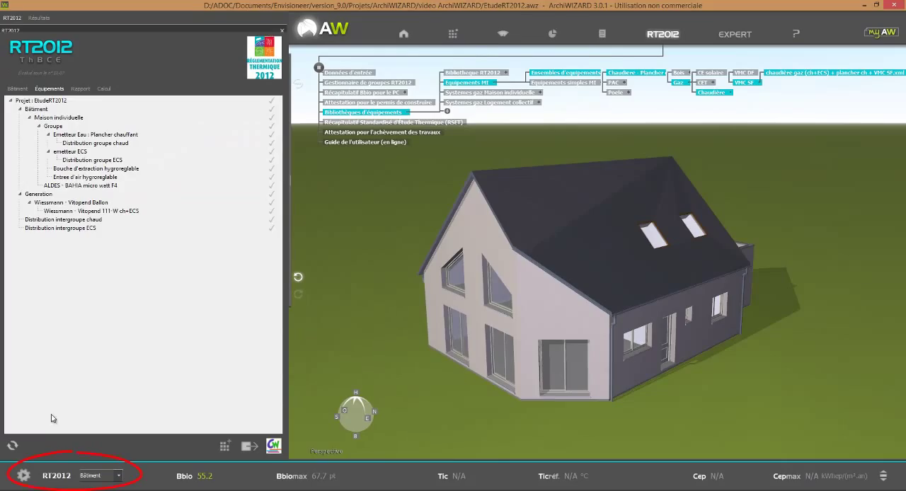
Step: Run the RT2012 calculation despite the unvalidated elements and display the indicators for Groupe instead of Bâtiment
{"action": "left_click", "coordinate": [24, 475]}
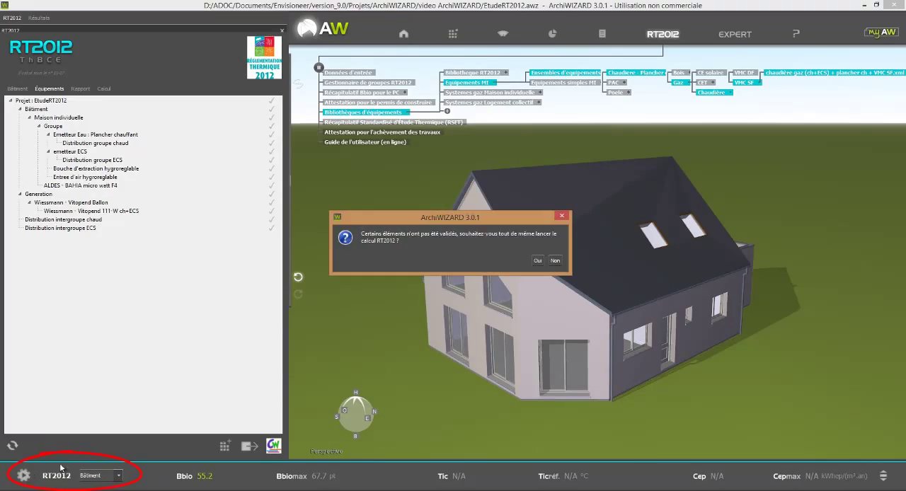
{"action": "left_click", "coordinate": [536, 261]}
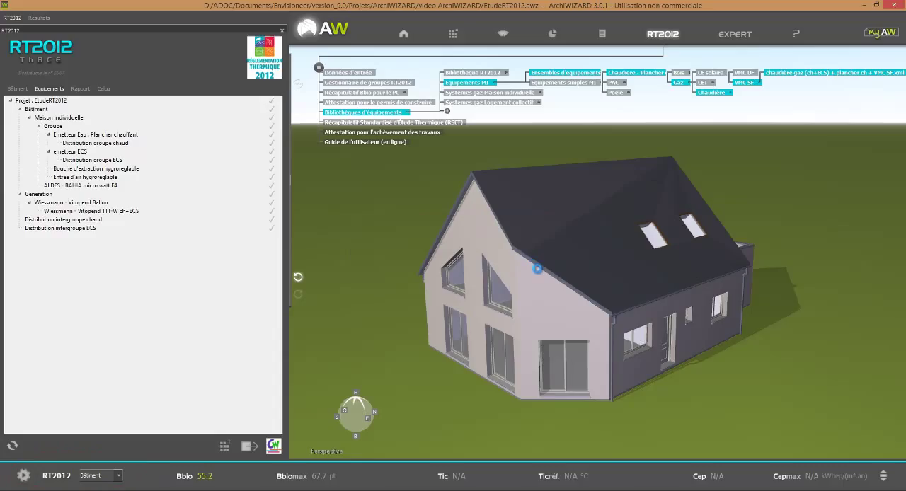
{"action": "left_click", "coordinate": [110, 479]}
{"action": "left_click", "coordinate": [101, 490]}
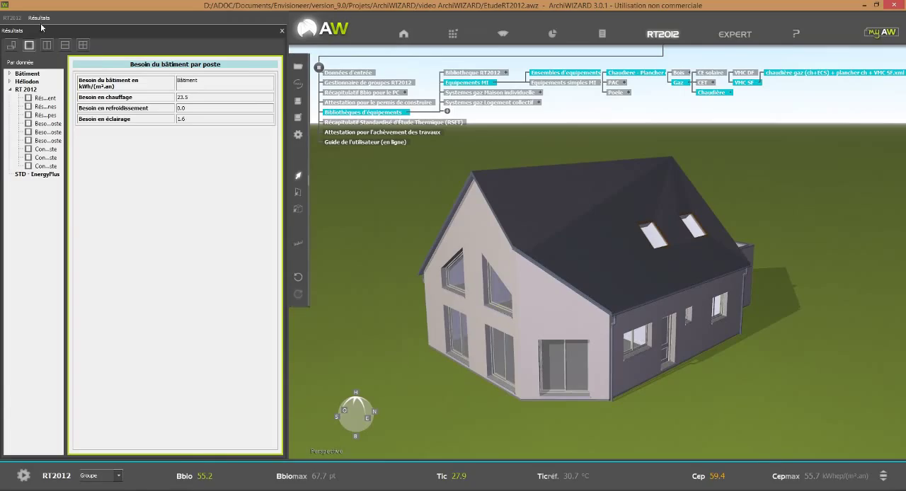
Step: Add the VIESSMANN Vitodens 200-W WB2C 6,5/26Kw condensing gas boiler for heating and ECS from Equipements simples MI to Generation
{"action": "left_click", "coordinate": [14, 19]}
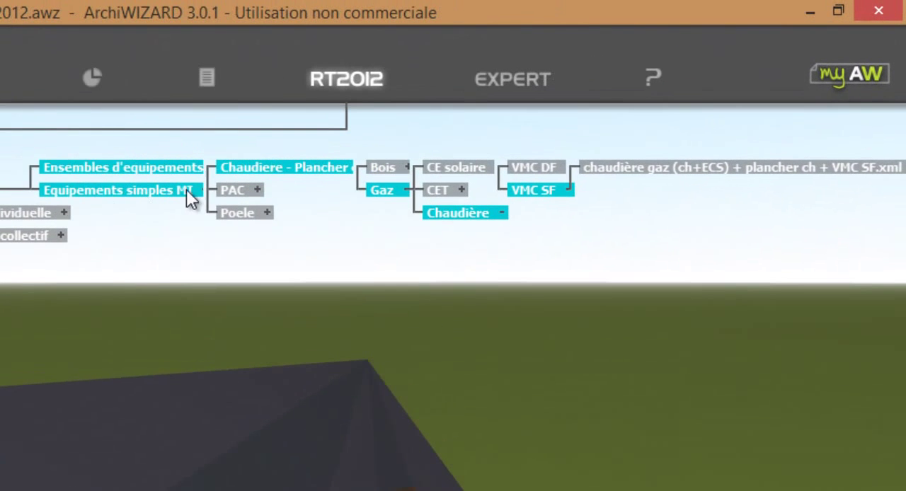
{"action": "left_click", "coordinate": [201, 189]}
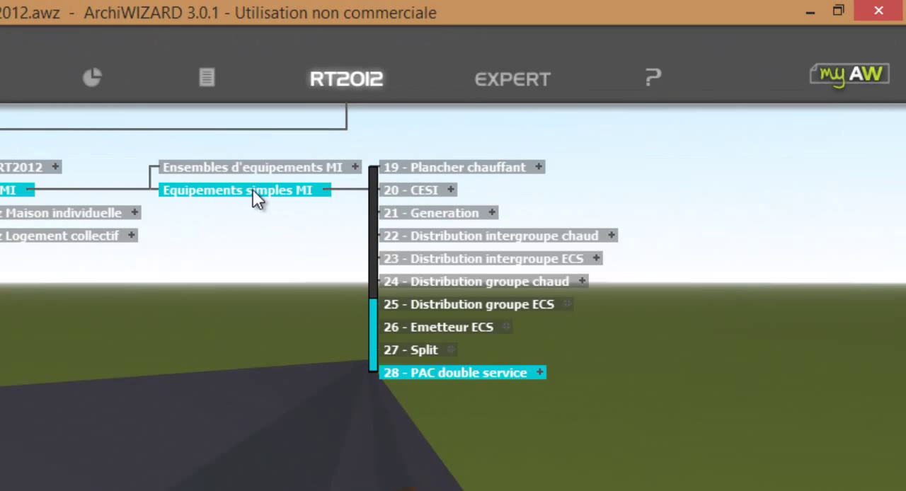
{"action": "left_click_drag", "start_coordinate": [373, 312], "coordinate": [373, 205]}
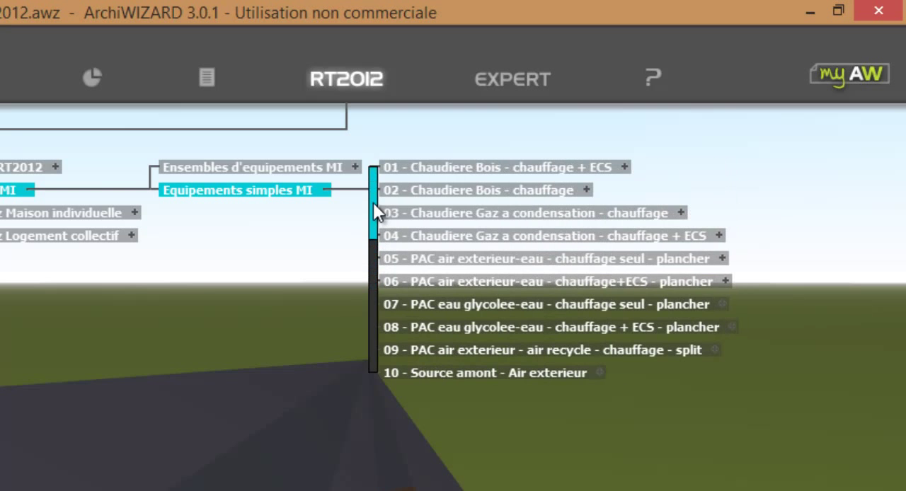
{"action": "left_click", "coordinate": [700, 240]}
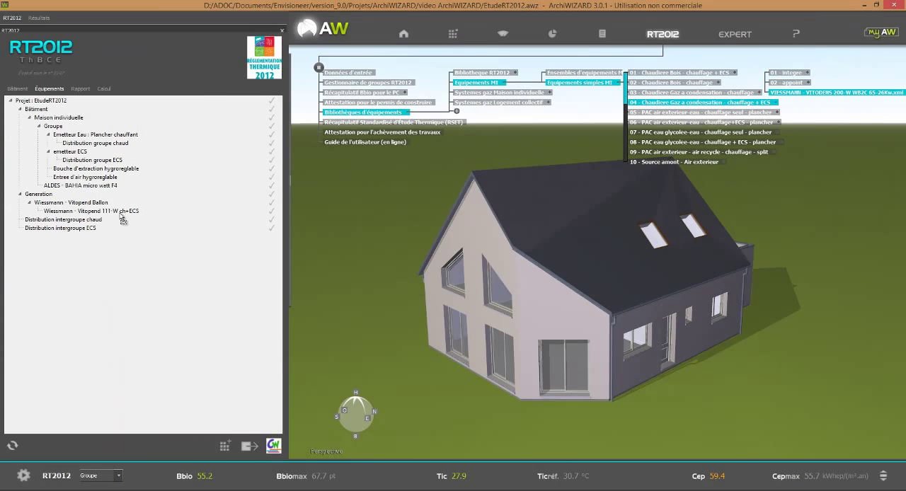
{"action": "left_click", "coordinate": [117, 214]}
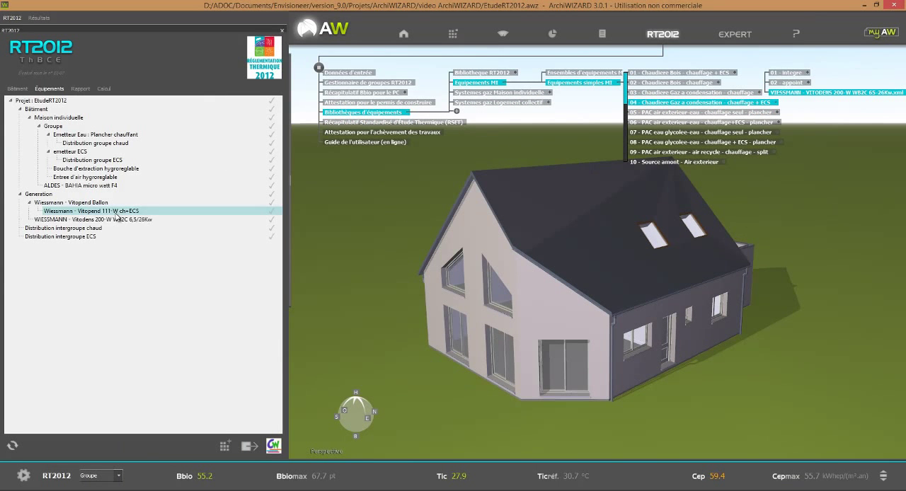
Step: Delete the Wiessmann - Vitopend Ballon generator from Generation and confirm the deletion
{"action": "left_click", "coordinate": [72, 203]}
{"action": "key", "text": "Delete"}
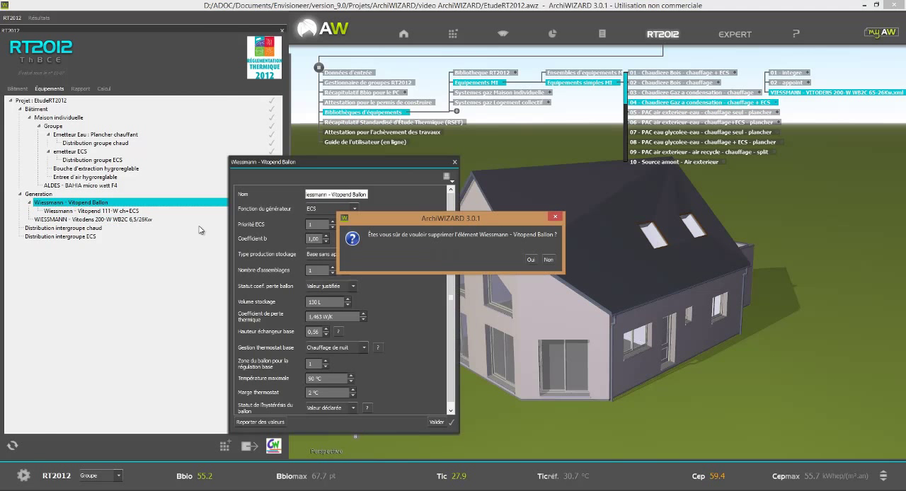
{"action": "key", "text": "Return"}
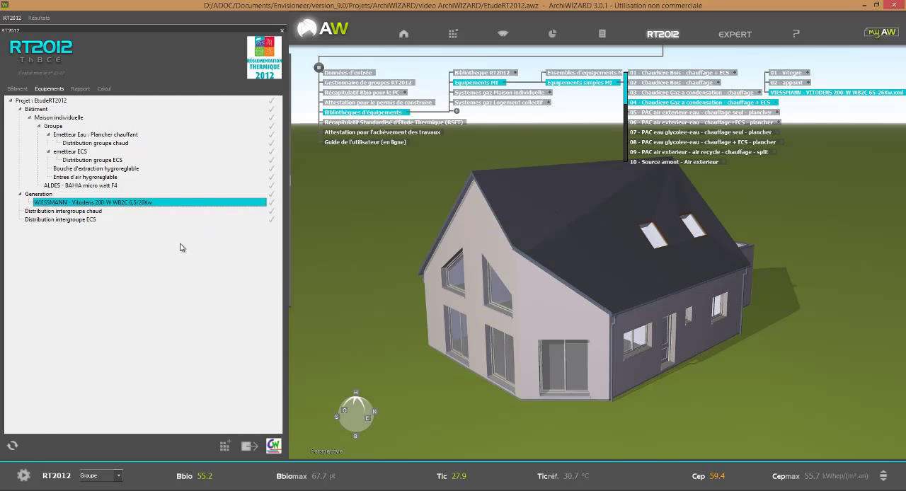
Step: Rerun the RT2012 calculation, accepting the unvalidated elements, and generate the Récapitulatif Standardisé d'Étude Thermique (RSET)
{"action": "left_click", "coordinate": [25, 475]}
{"action": "left_click", "coordinate": [535, 259]}
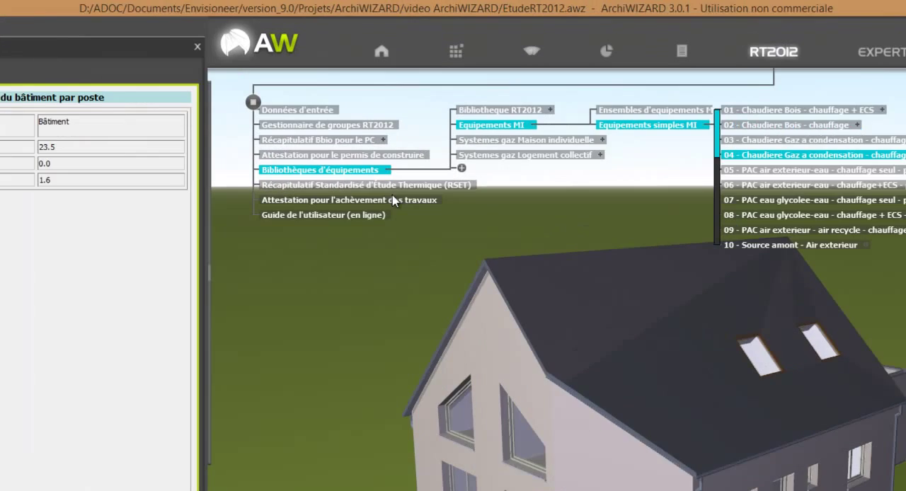
{"action": "left_click", "coordinate": [385, 170]}
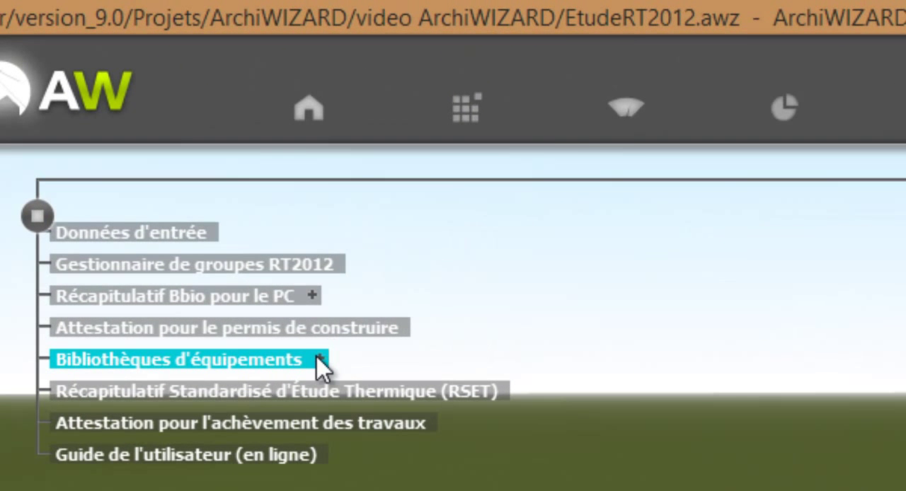
{"action": "left_click", "coordinate": [277, 398]}
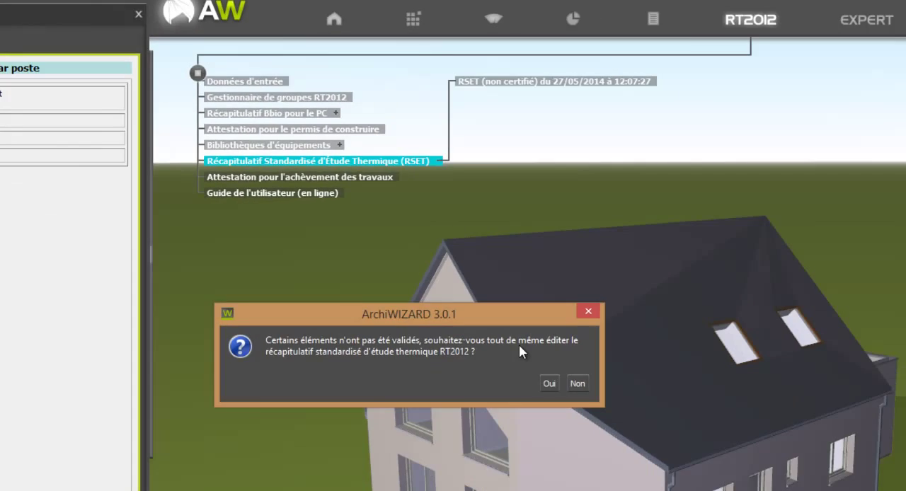
Step: Review the uncertified RSET report from its summary down to the wall tables, and close it
{"action": "left_click", "coordinate": [546, 380]}
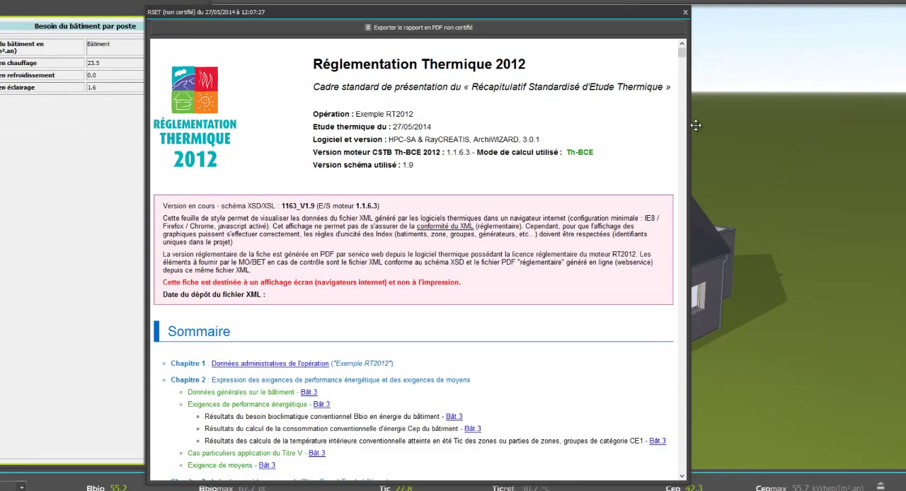
{"action": "left_click", "coordinate": [684, 478]}
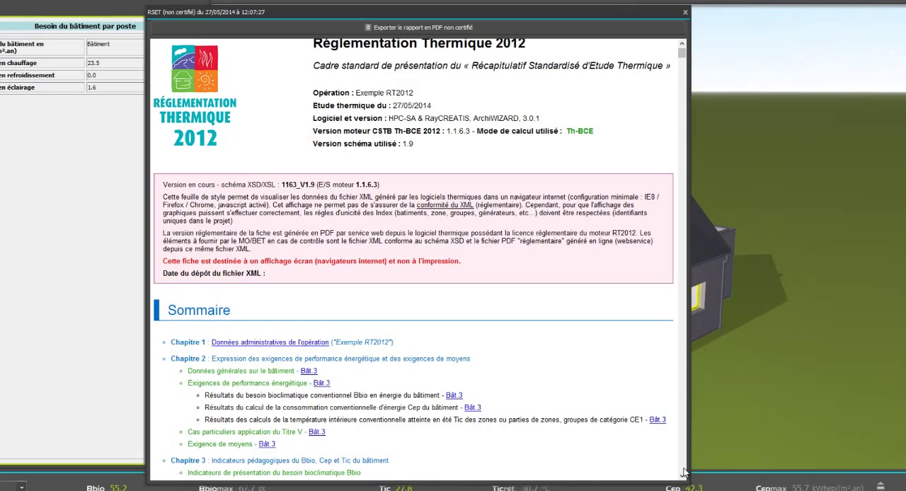
{"action": "left_click_drag", "start_coordinate": [683, 58], "coordinate": [682, 257]}
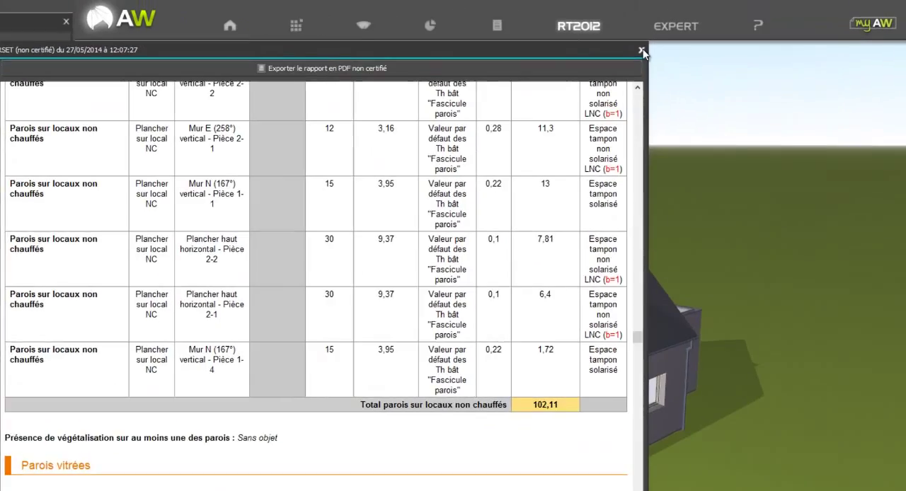
{"action": "left_click", "coordinate": [683, 14]}
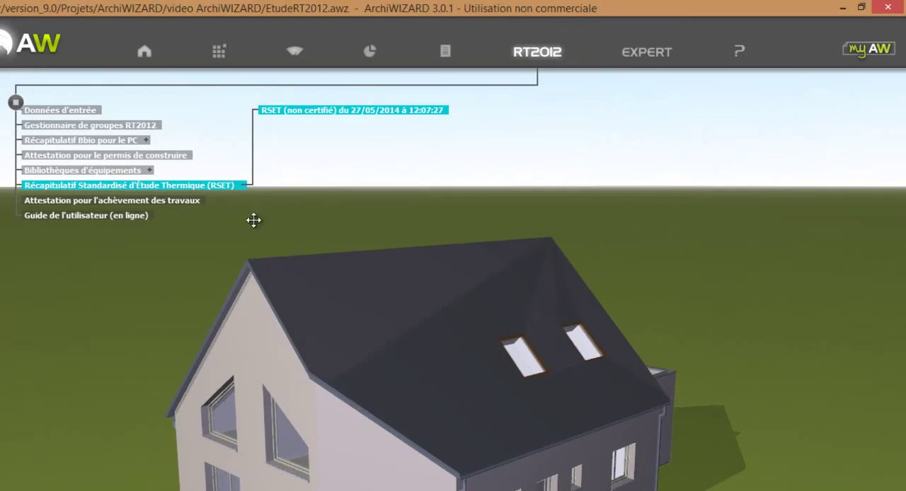
Step: Certify the RSET for the works completion attestation despite the unvalidated elements, saving its XML file in the video ArchiWIZARD folder
{"action": "left_click", "coordinate": [183, 204]}
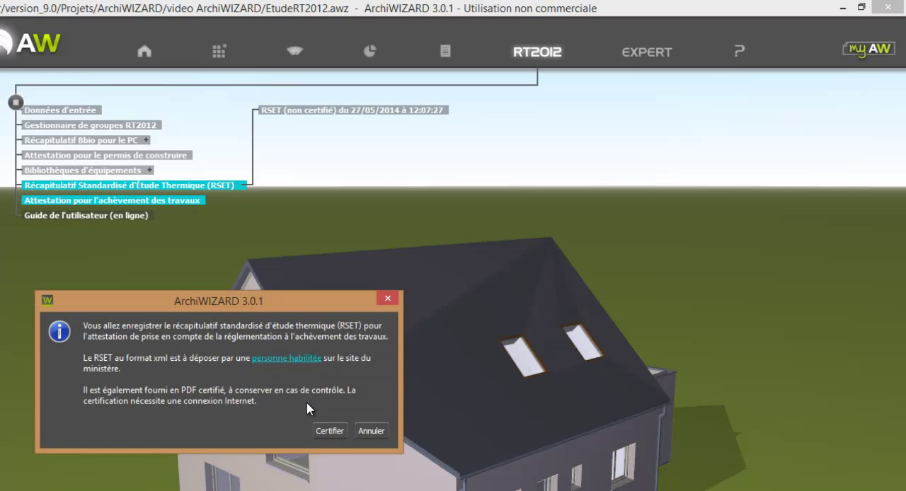
{"action": "left_click", "coordinate": [330, 431]}
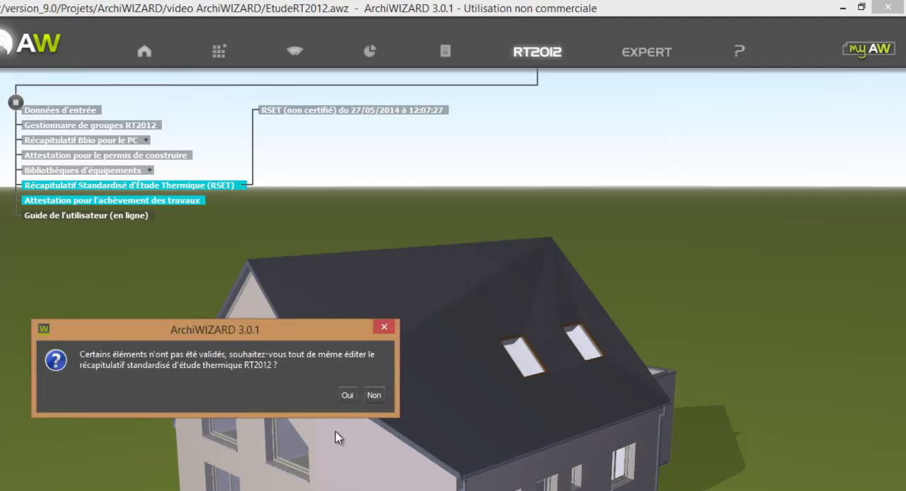
{"action": "left_click", "coordinate": [348, 396]}
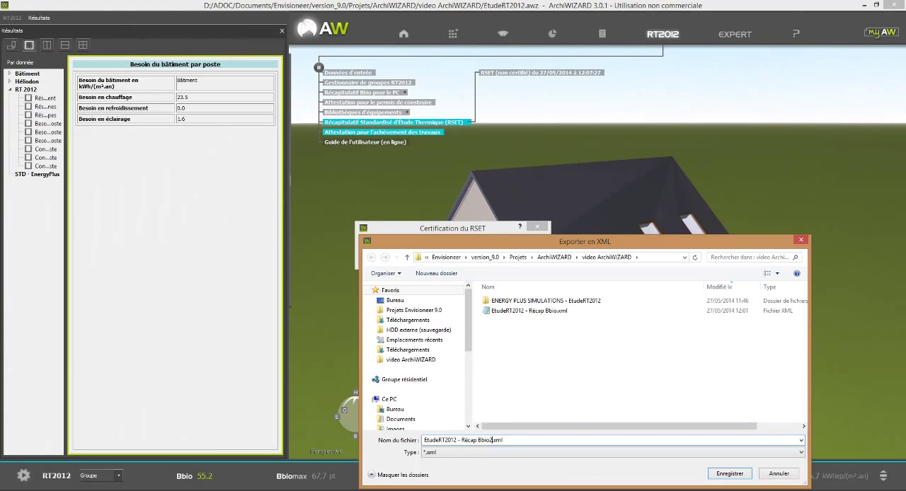
{"action": "left_click", "coordinate": [733, 477]}
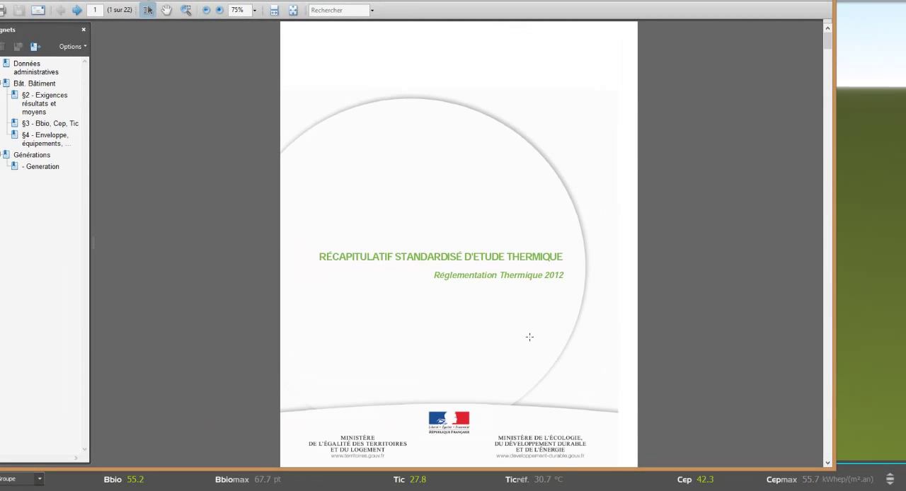
Step: Examine the certified RSET PDF, from the administrative data through the Bbio, Cep and Tic indicators to the envelope tables
{"action": "scroll", "coordinate": [529, 337], "scroll_direction": "down", "scroll_amount": 5}
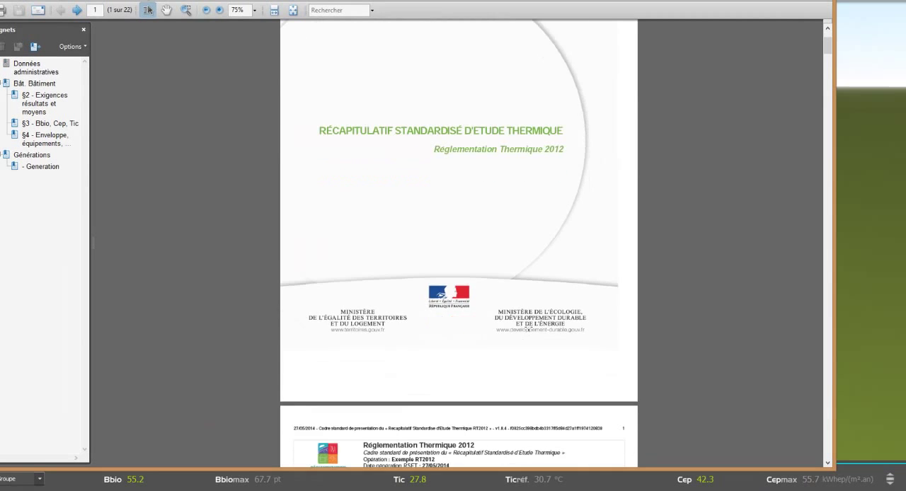
{"action": "scroll", "coordinate": [528, 329], "scroll_direction": "down", "scroll_amount": 10}
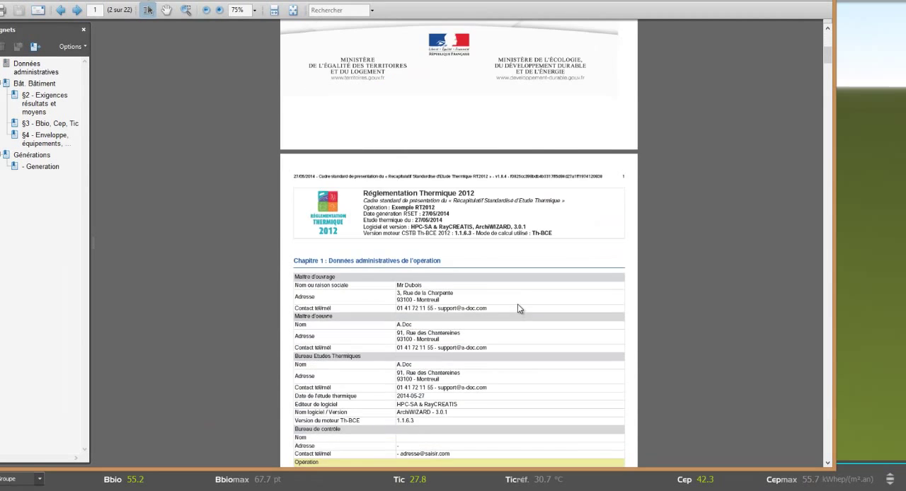
{"action": "scroll", "coordinate": [517, 304], "scroll_direction": "down", "scroll_amount": 8}
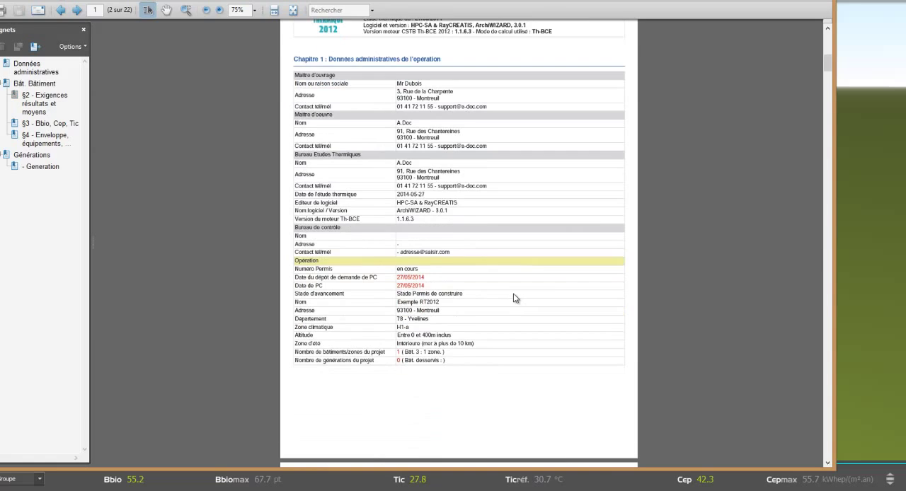
{"action": "scroll", "coordinate": [515, 297], "scroll_direction": "down", "scroll_amount": 15}
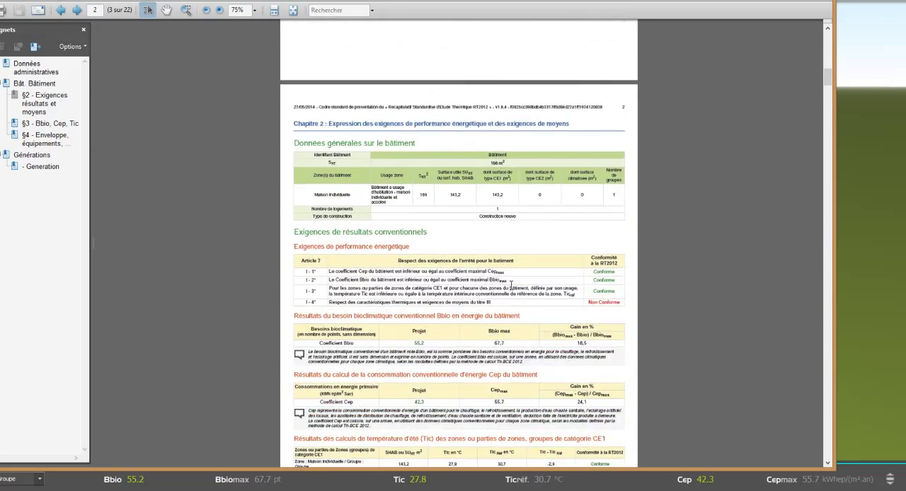
{"action": "scroll", "coordinate": [511, 285], "scroll_direction": "down", "scroll_amount": 17}
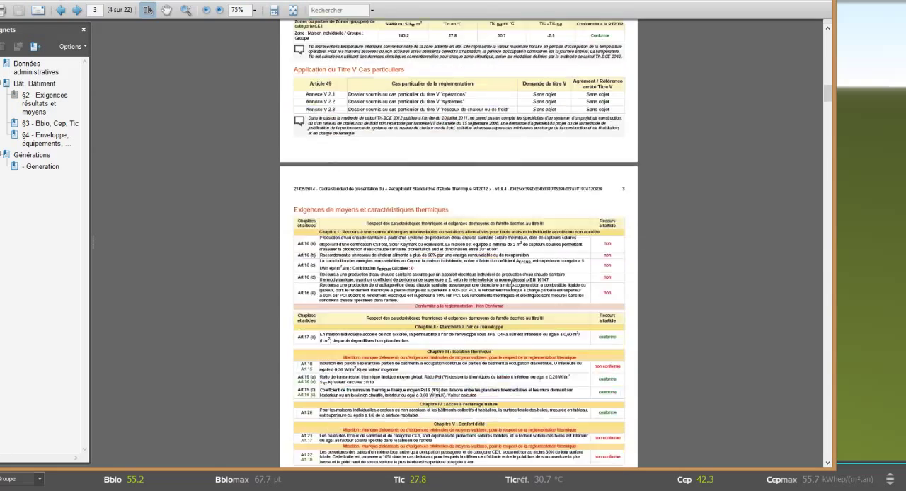
{"action": "scroll", "coordinate": [511, 284], "scroll_direction": "down", "scroll_amount": 20}
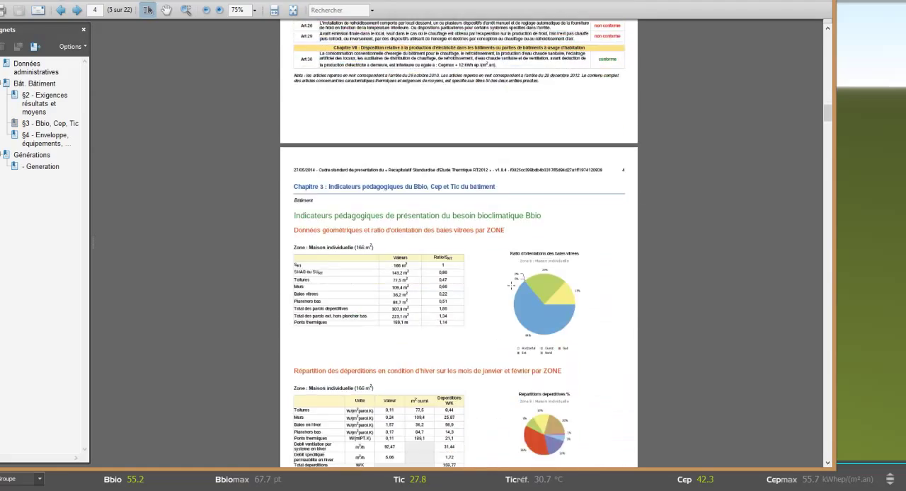
{"action": "scroll", "coordinate": [511, 286], "scroll_direction": "down", "scroll_amount": 16}
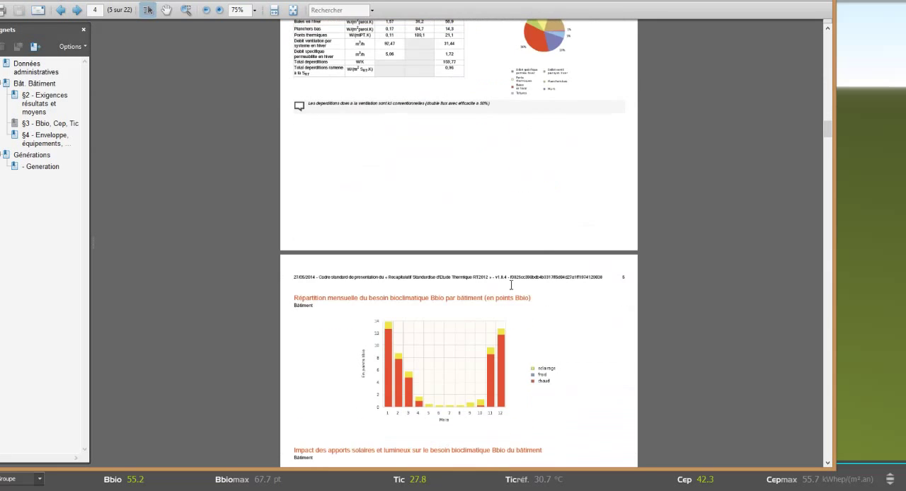
{"action": "scroll", "coordinate": [511, 285], "scroll_direction": "down", "scroll_amount": 20}
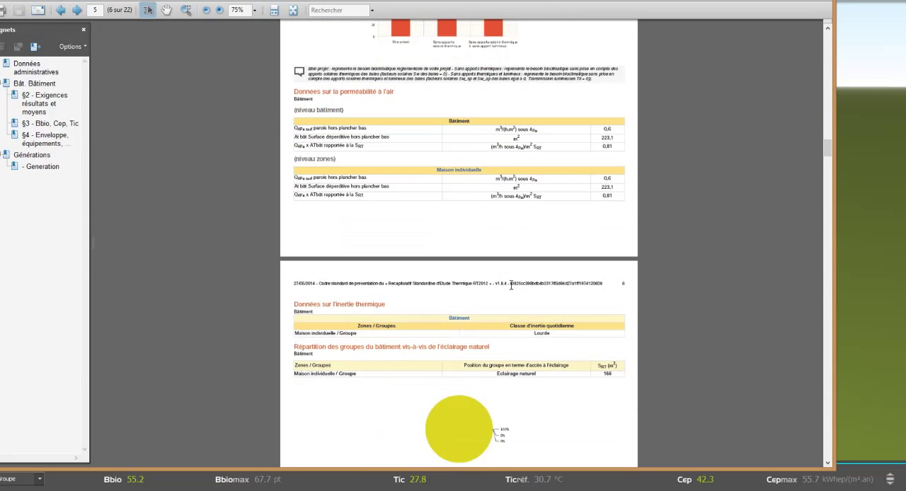
{"action": "scroll", "coordinate": [511, 284], "scroll_direction": "down", "scroll_amount": 6}
{"action": "scroll", "coordinate": [511, 286], "scroll_direction": "down", "scroll_amount": 20}
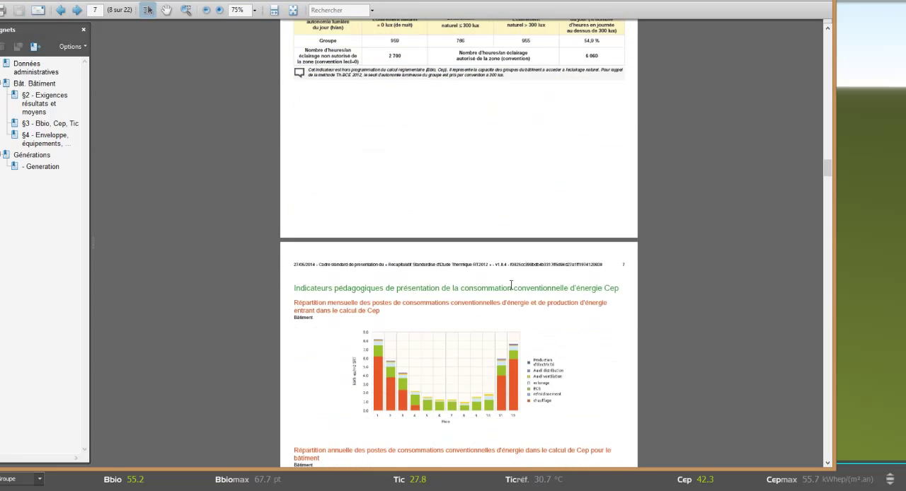
{"action": "scroll", "coordinate": [511, 285], "scroll_direction": "down", "scroll_amount": 20}
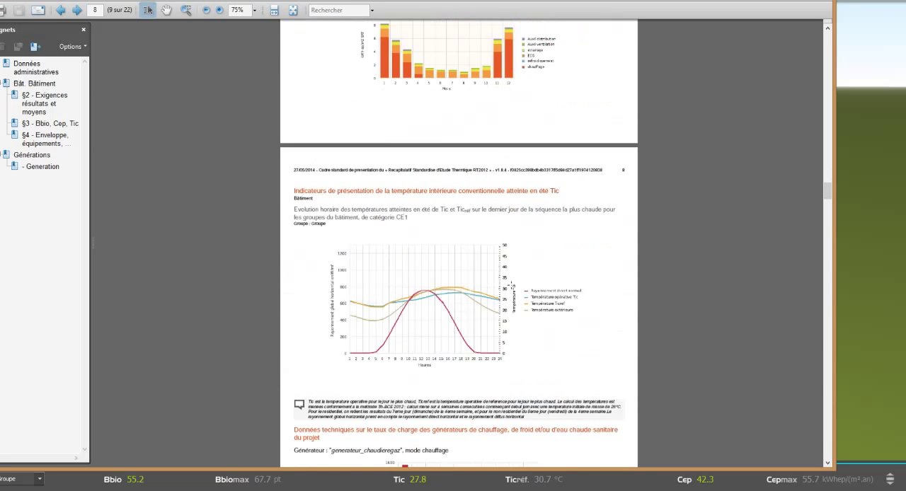
{"action": "scroll", "coordinate": [510, 274], "scroll_direction": "down", "scroll_amount": 20}
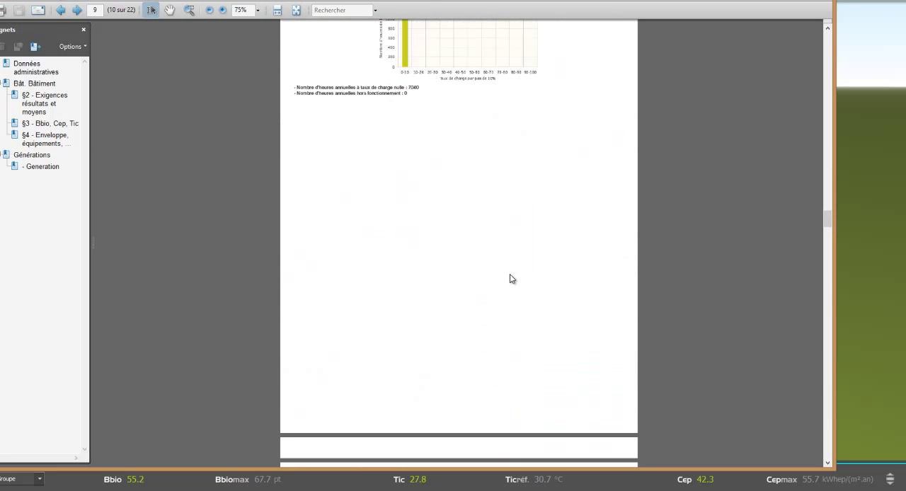
{"action": "scroll", "coordinate": [509, 274], "scroll_direction": "down", "scroll_amount": 20}
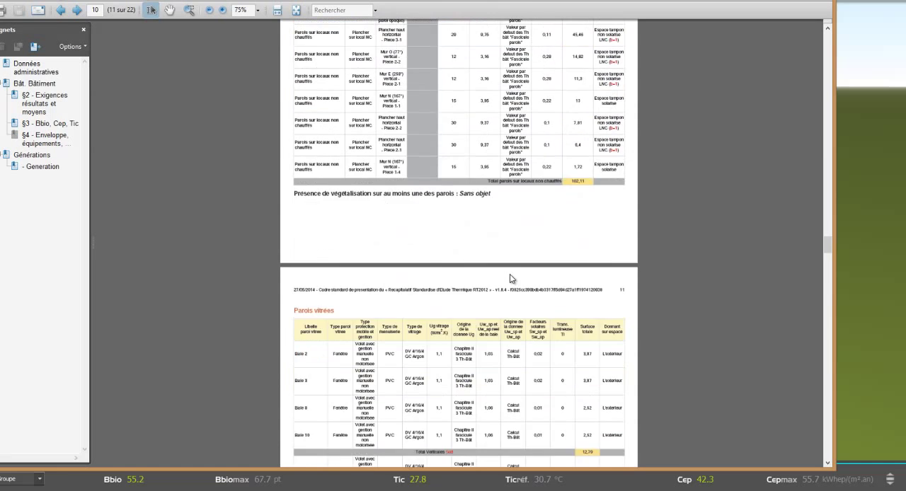
{"action": "scroll", "coordinate": [509, 273], "scroll_direction": "down", "scroll_amount": 12}
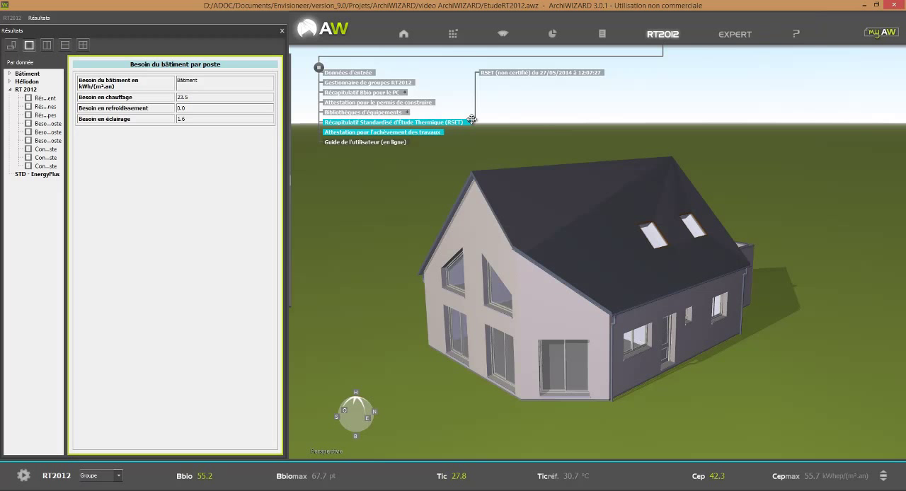
Step: Open the EN 12831 heat loss calculation and examine the heating and ventilation data of the Maison individuelle zone
{"action": "left_click", "coordinate": [661, 35]}
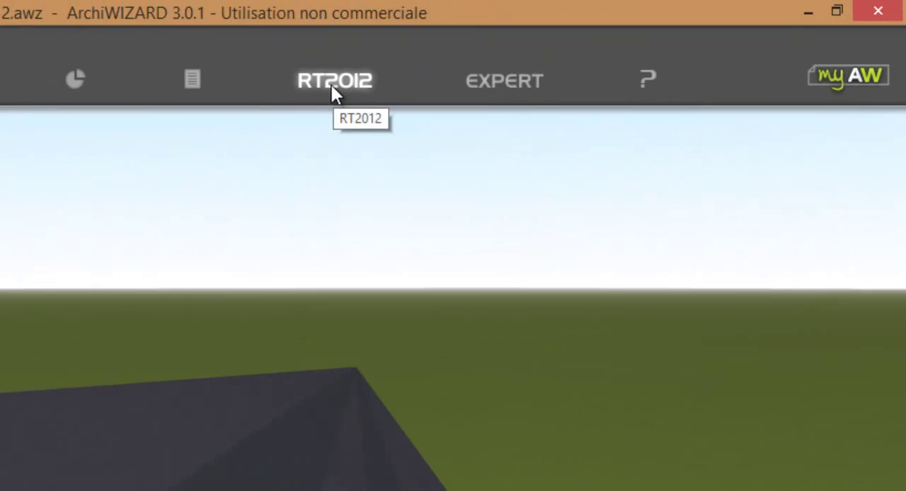
{"action": "left_click", "coordinate": [426, 94]}
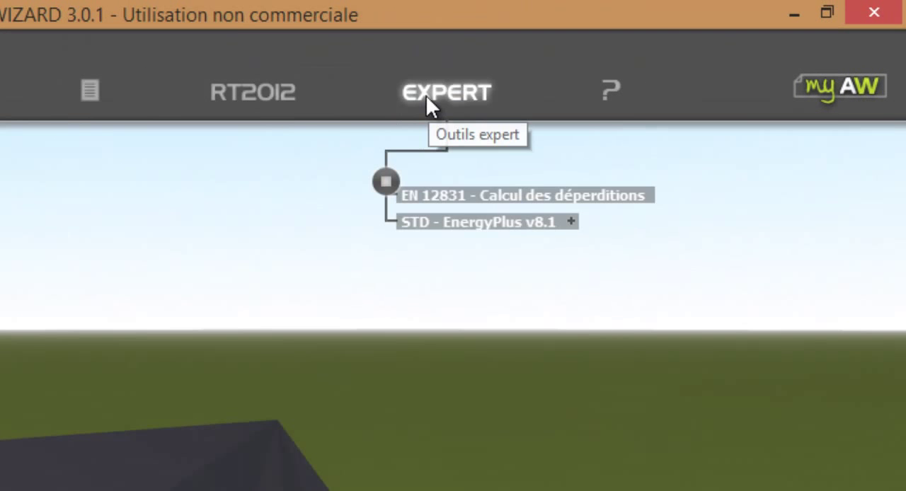
{"action": "left_click", "coordinate": [550, 191]}
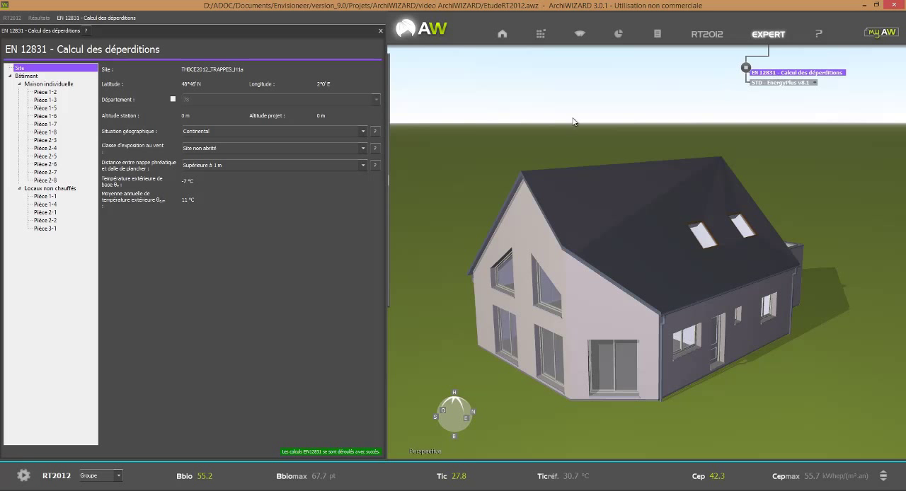
{"action": "left_click_drag", "start_coordinate": [386, 197], "coordinate": [436, 197]}
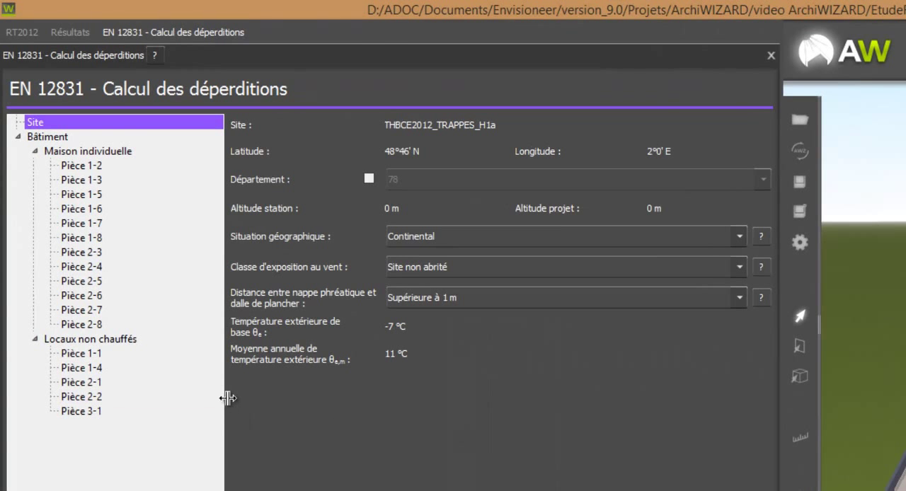
{"action": "left_click_drag", "start_coordinate": [228, 399], "coordinate": [254, 399]}
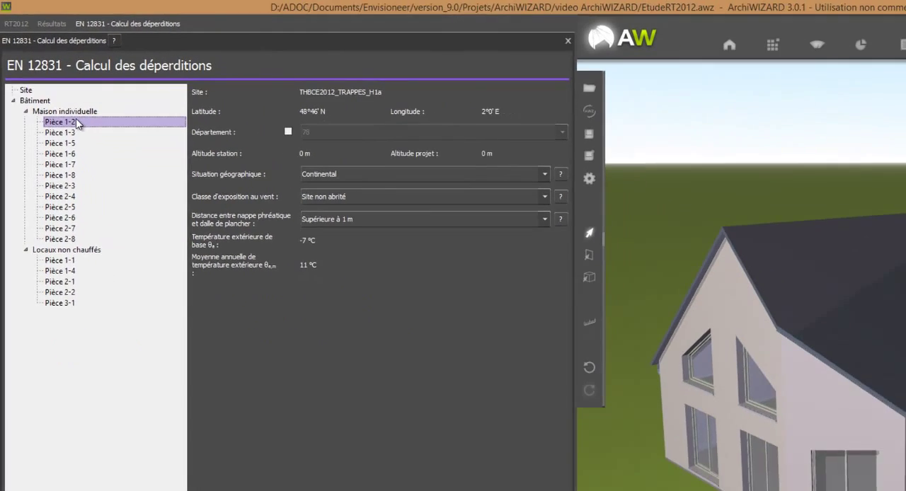
{"action": "left_click", "coordinate": [63, 112]}
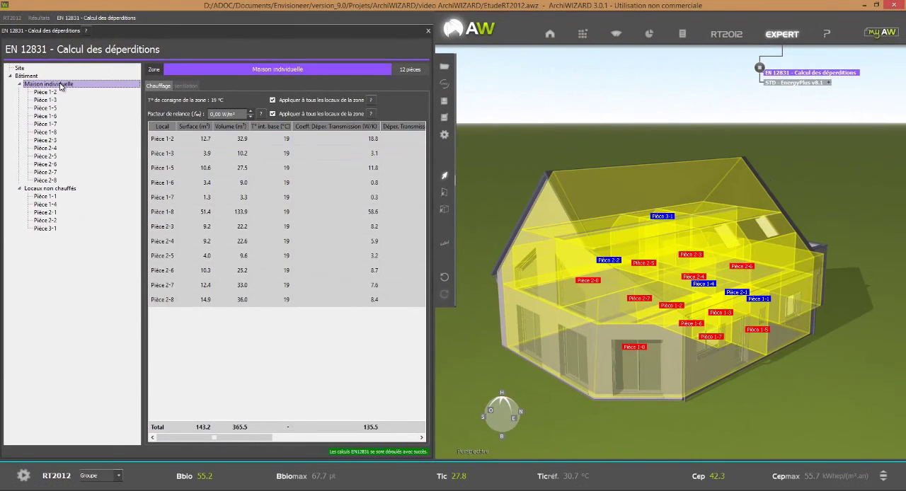
{"action": "left_click", "coordinate": [186, 86]}
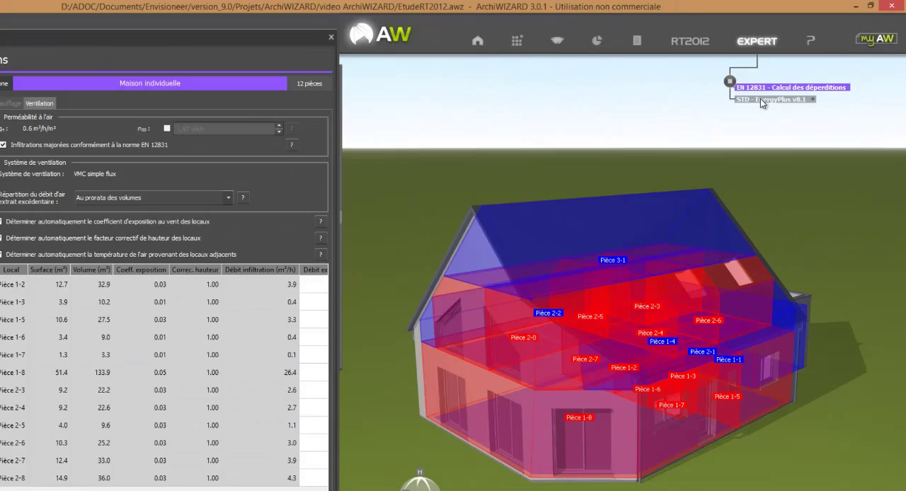
Step: Create the EnergyPlus simulation EtudeRT2012 V1 starting 1 January, lasting 365 days with a 60 mn time step
{"action": "left_click", "coordinate": [782, 83]}
{"action": "left_click", "coordinate": [532, 249]}
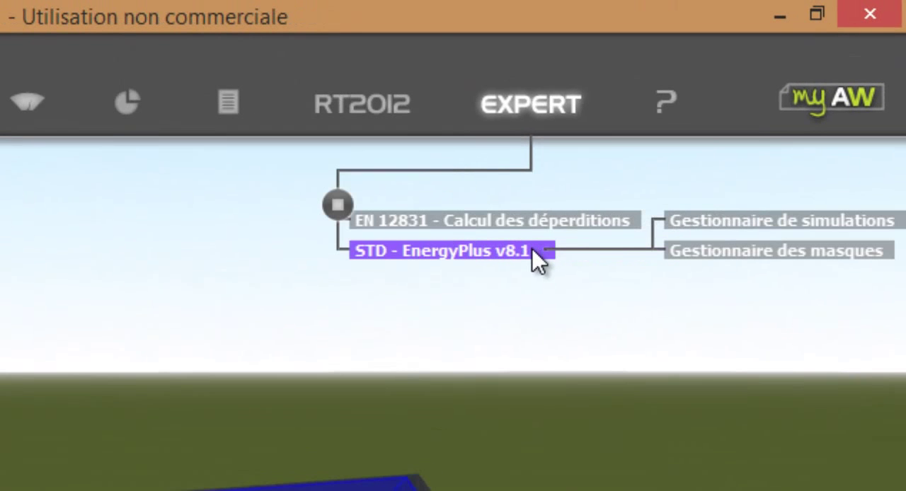
{"action": "left_click", "coordinate": [754, 226]}
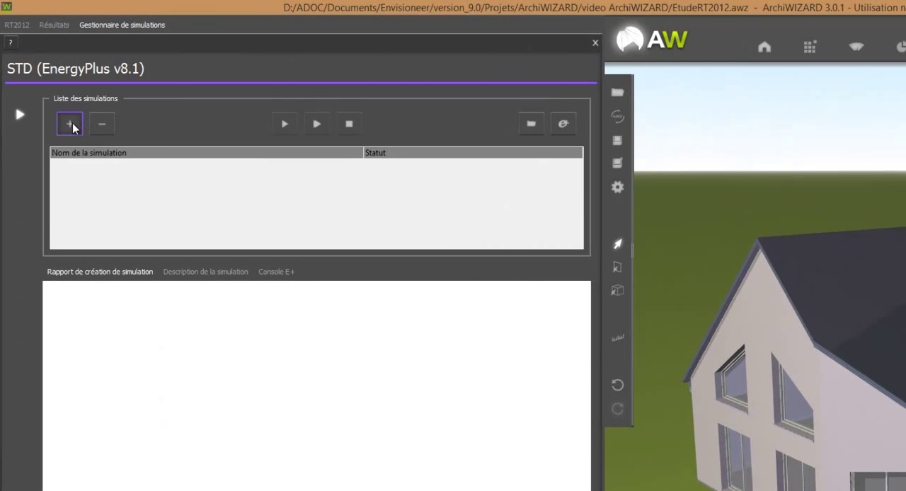
{"action": "left_click", "coordinate": [69, 125]}
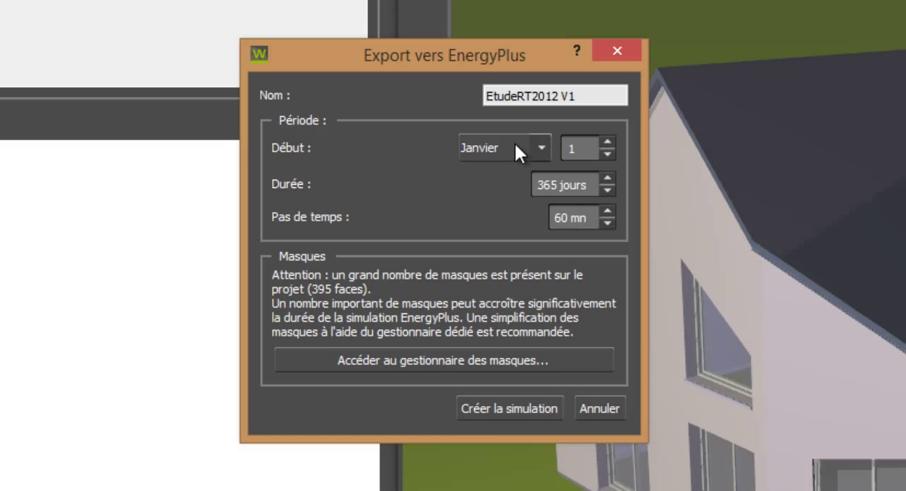
{"action": "left_click", "coordinate": [497, 410]}
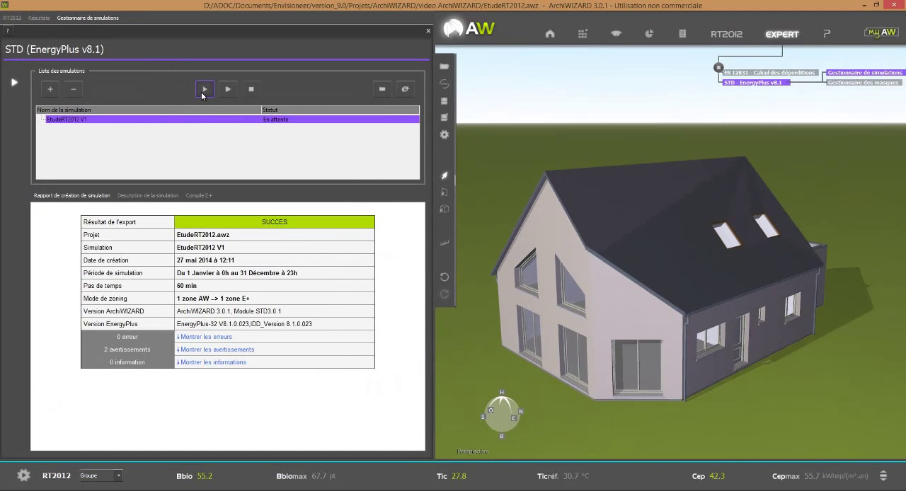
Step: Run the EtudeRT2012 V1 simulation to completion and close the simulation manager
{"action": "left_click", "coordinate": [202, 90]}
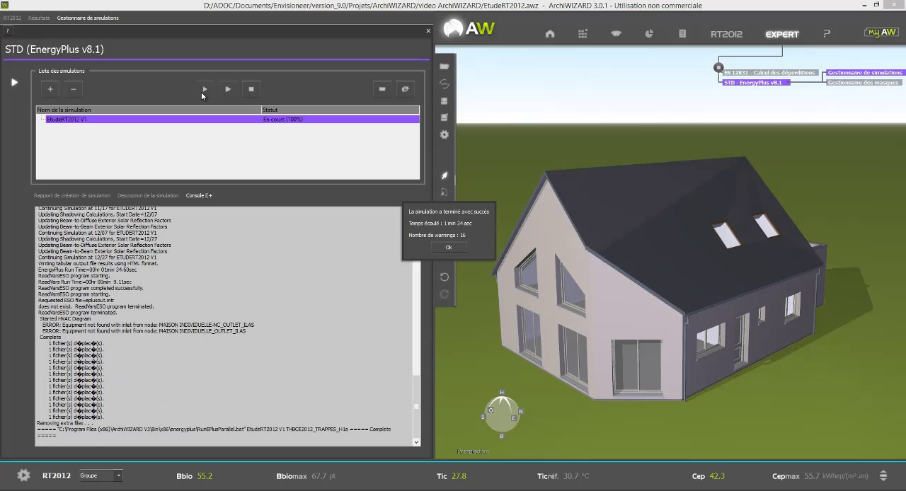
{"action": "left_click", "coordinate": [448, 247]}
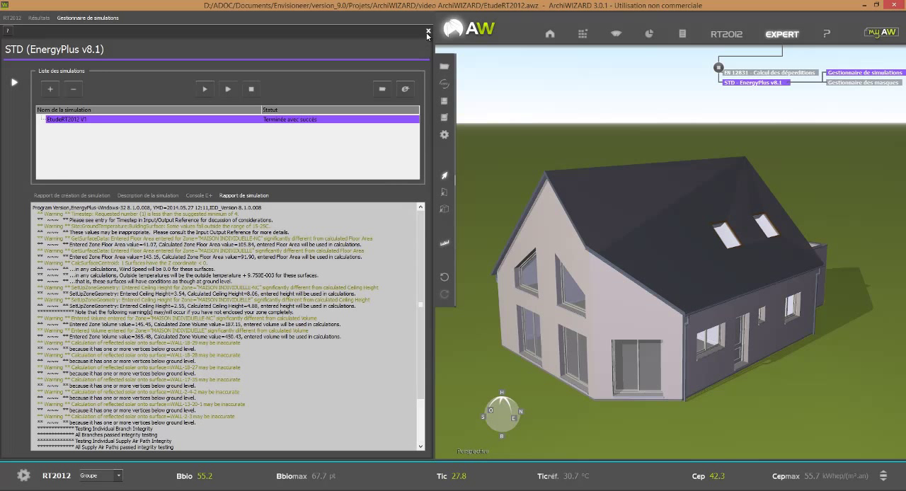
{"action": "left_click", "coordinate": [427, 32]}
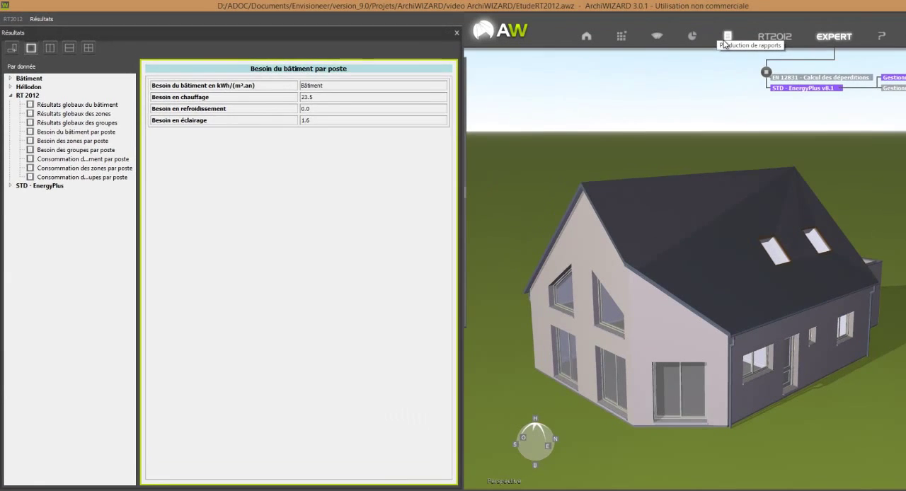
Step: Open the report editor and add the Bâtiment key figures (Chiffres clés) to the report outline
{"action": "left_click", "coordinate": [681, 40]}
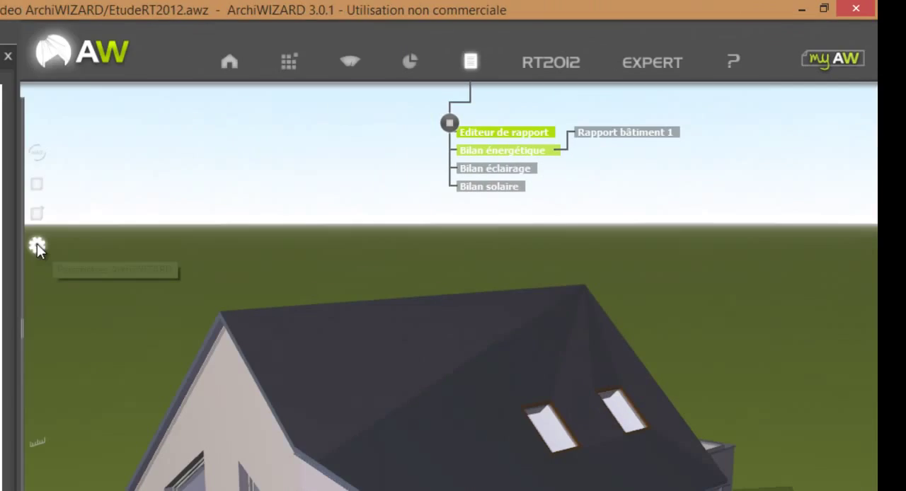
{"action": "left_click", "coordinate": [266, 205]}
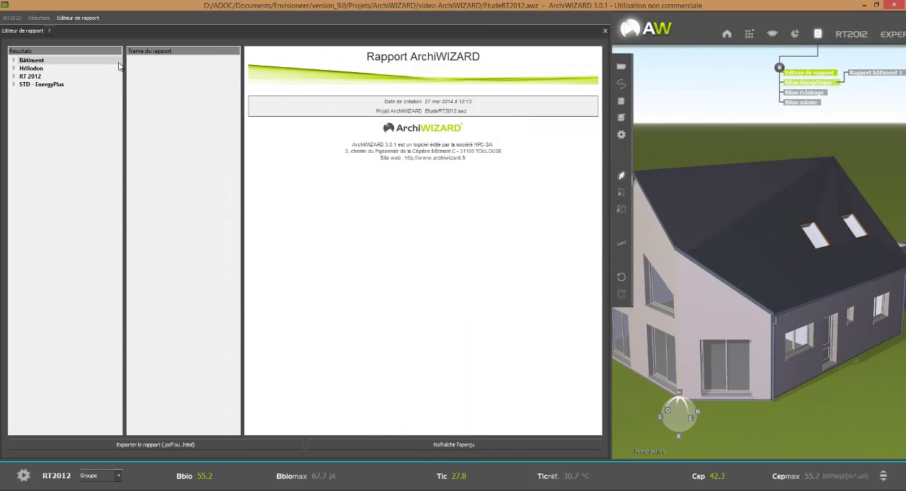
{"action": "left_click", "coordinate": [14, 60]}
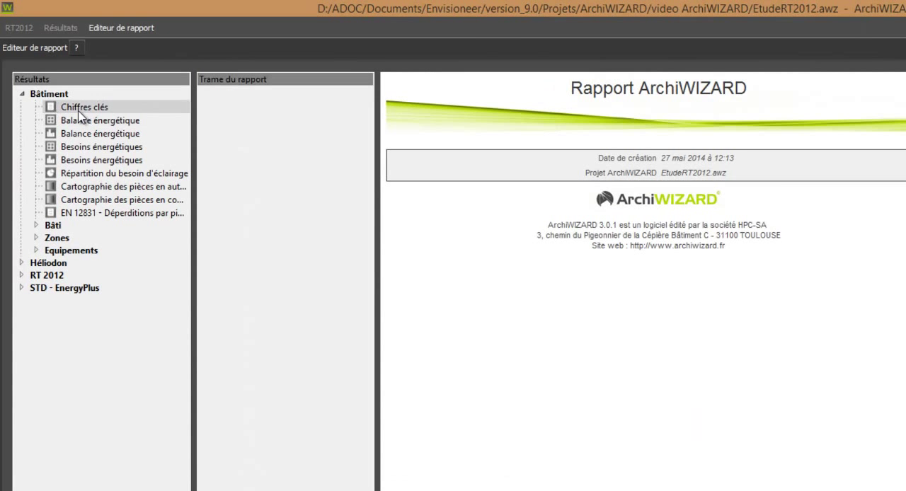
{"action": "left_click_drag", "start_coordinate": [81, 111], "coordinate": [287, 107]}
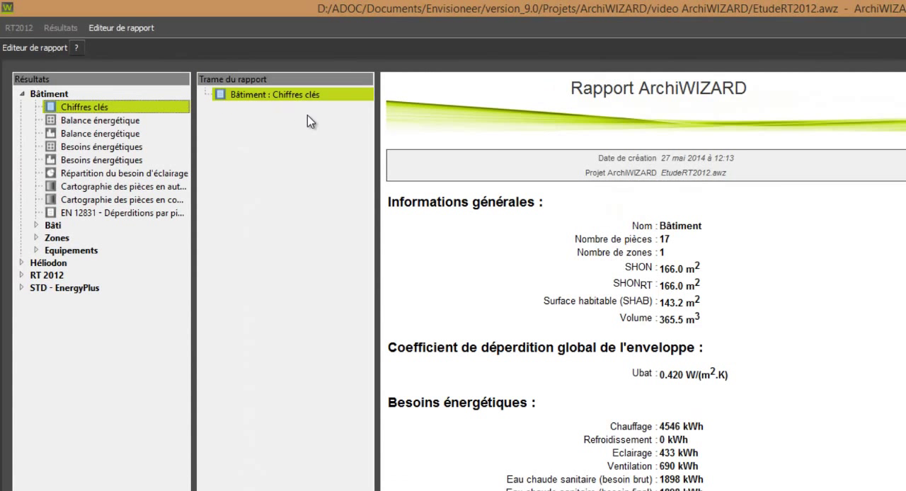
Step: Add the Bâtiment Balance énergétique chart and the Répartition du besoin d'éclairage chart to the report, and review the preview
{"action": "left_click_drag", "start_coordinate": [113, 136], "coordinate": [257, 139]}
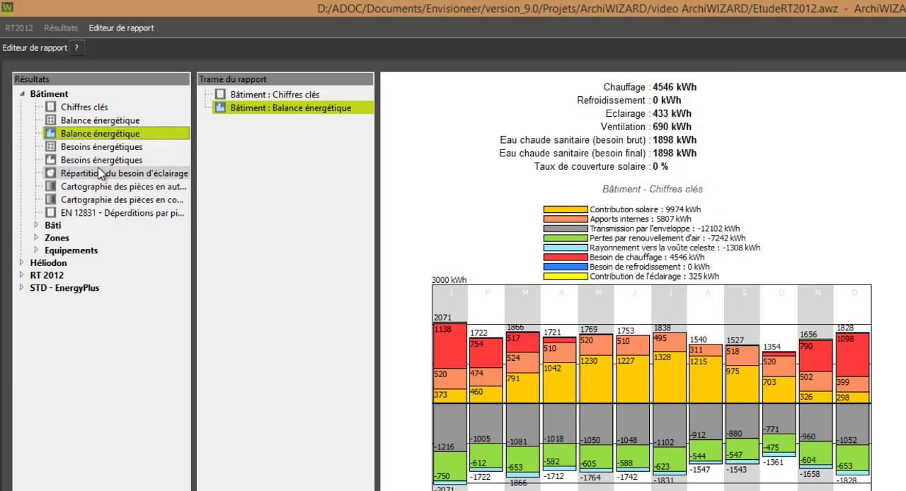
{"action": "left_click_drag", "start_coordinate": [85, 177], "coordinate": [300, 189]}
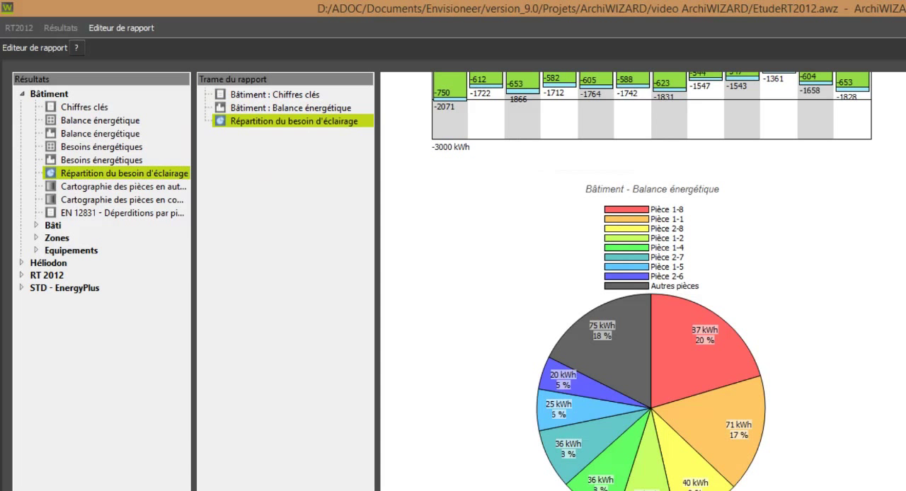
{"action": "scroll", "coordinate": [642, 281], "scroll_direction": "up", "scroll_amount": 10}
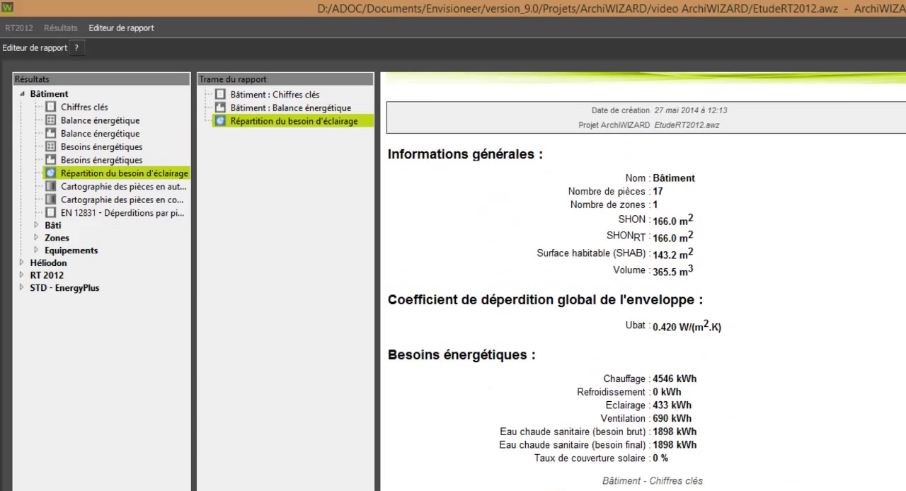
{"action": "scroll", "coordinate": [643, 281], "scroll_direction": "down", "scroll_amount": 10}
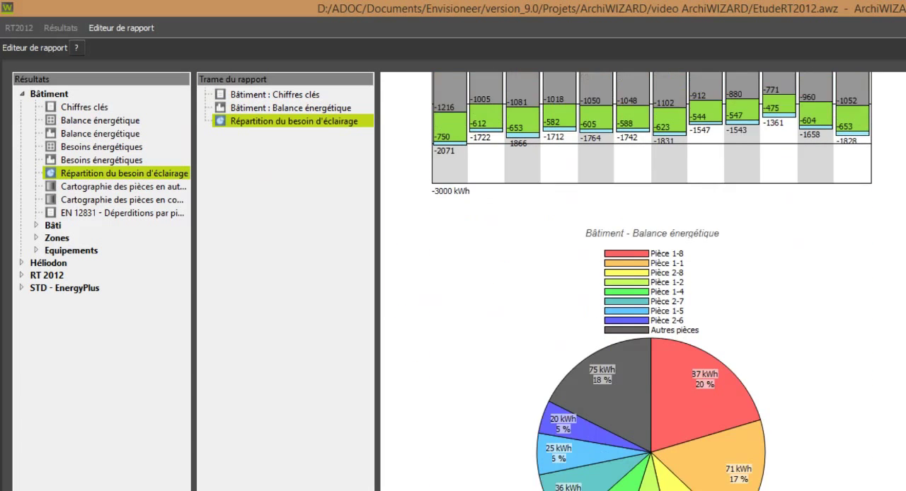
Step: Add the RT 2012 results Résultats globaux du bâtiment, Consommation des groupes par poste and Consommation des zones par poste to the report
{"action": "left_click", "coordinate": [22, 275]}
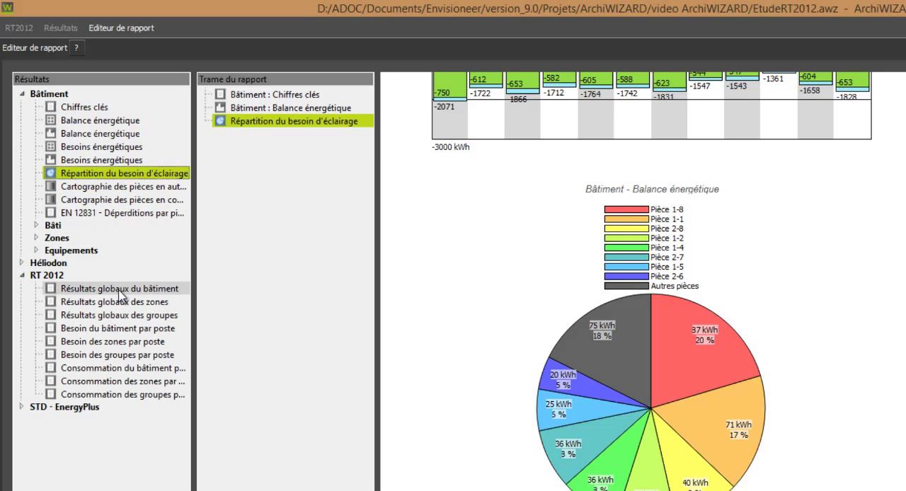
{"action": "left_click_drag", "start_coordinate": [120, 290], "coordinate": [269, 308]}
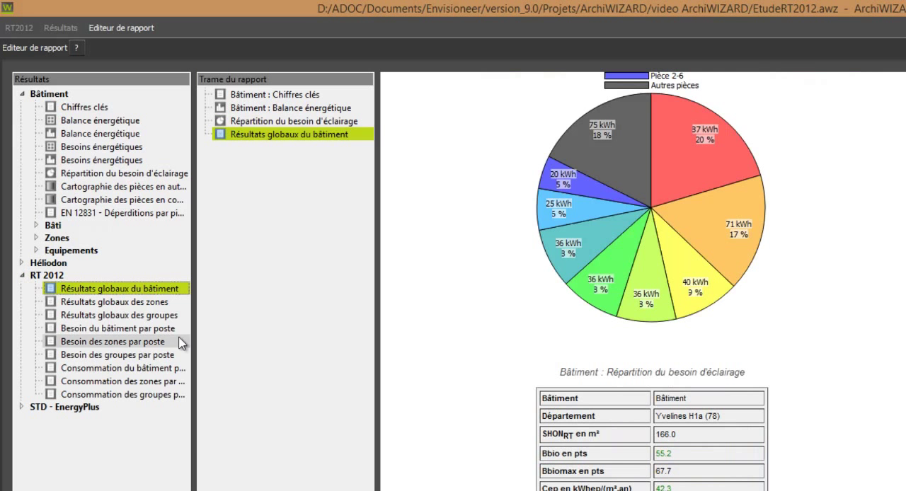
{"action": "left_click_drag", "start_coordinate": [109, 395], "coordinate": [285, 329]}
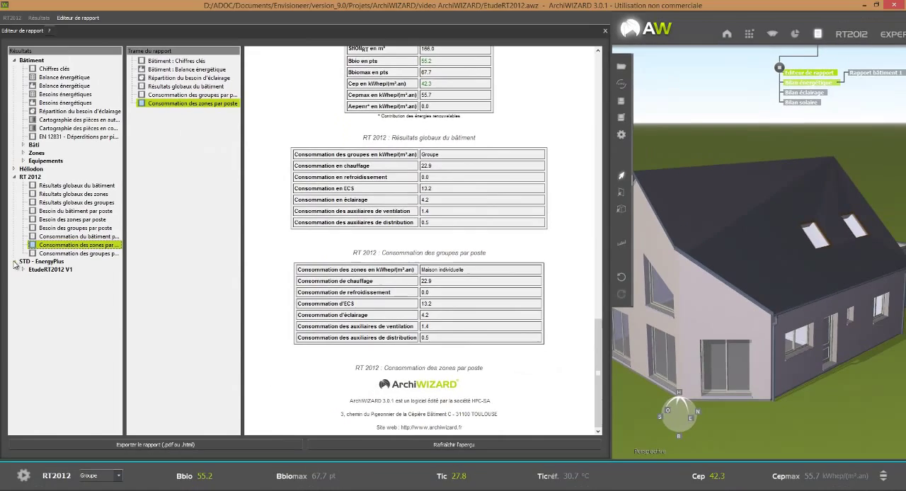
Step: Add the global Chiffres clés of the EnergyPlus simulation EtudeRT2012 V1 to the report and check them in the preview
{"action": "left_click", "coordinate": [23, 269]}
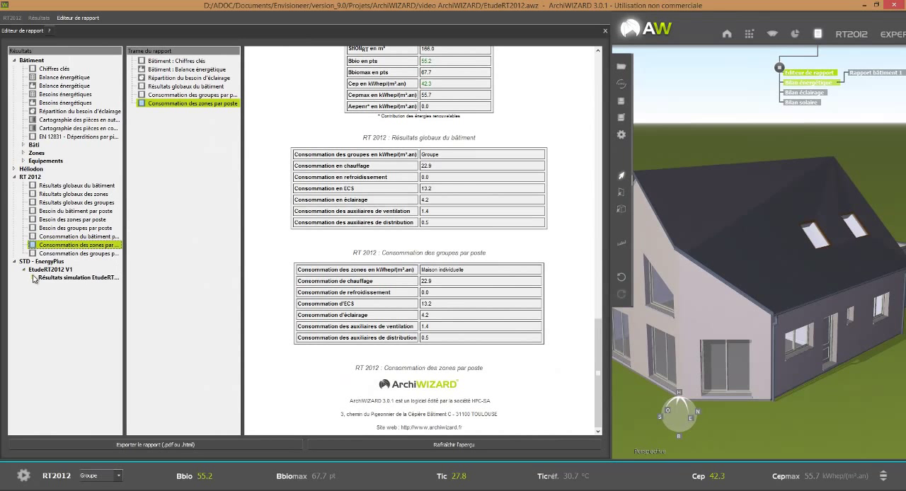
{"action": "left_click", "coordinate": [34, 277]}
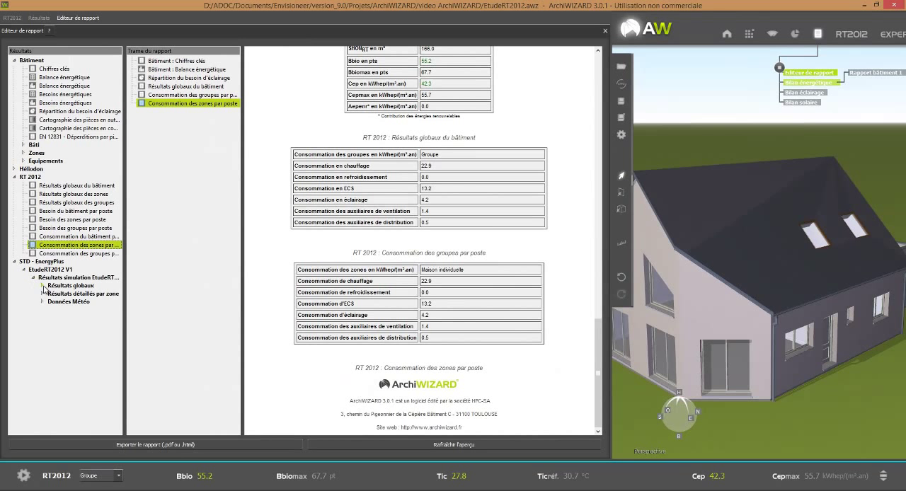
{"action": "left_click", "coordinate": [42, 286]}
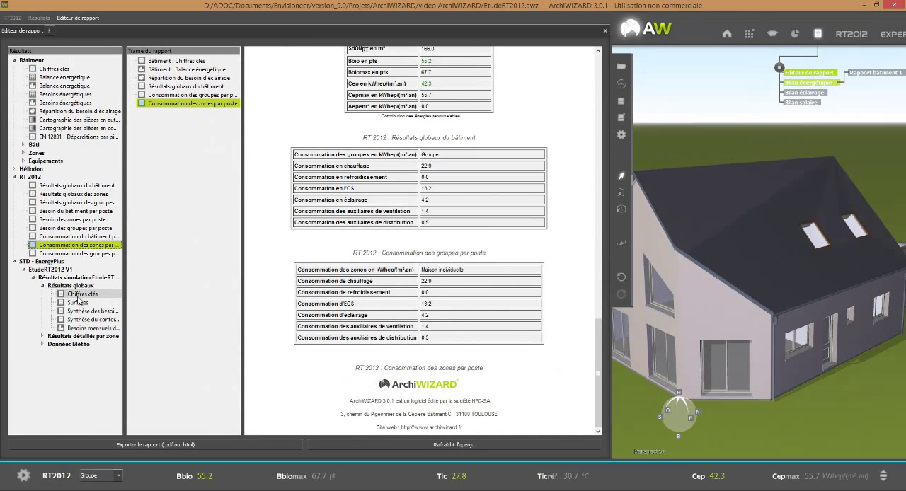
{"action": "left_click_drag", "start_coordinate": [79, 294], "coordinate": [204, 268]}
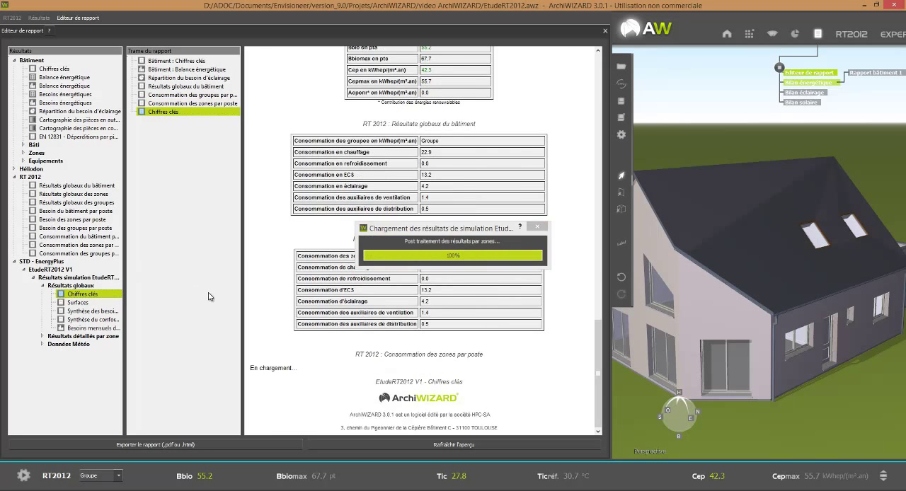
{"action": "scroll", "coordinate": [563, 332], "scroll_direction": "down", "scroll_amount": 3}
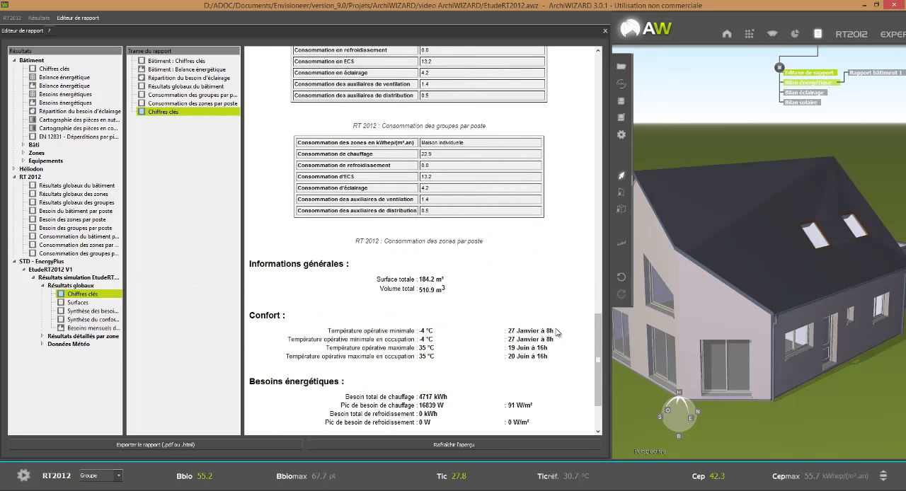
{"action": "scroll", "coordinate": [557, 332], "scroll_direction": "down", "scroll_amount": 2}
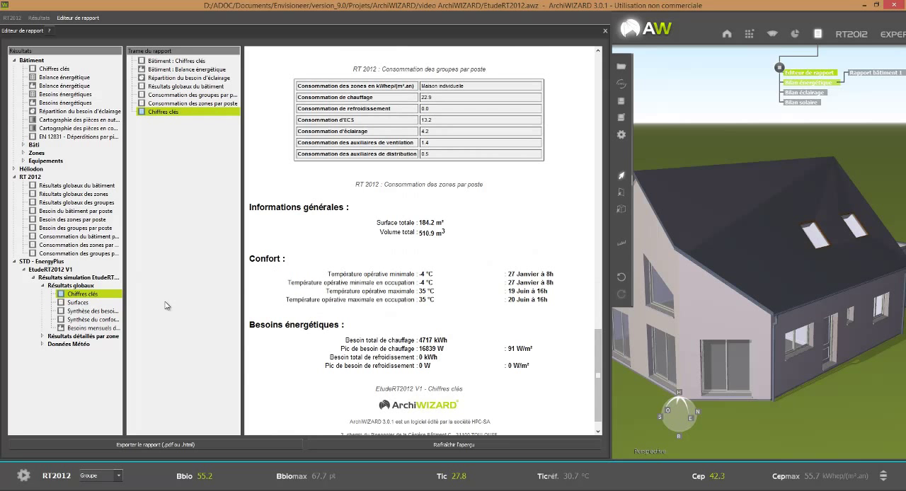
Step: Add the Température opérative intérieure map of the MAISON INDIVIDUELLE zone from the EnergyPlus detailed results and review it in the preview
{"action": "left_click", "coordinate": [43, 336]}
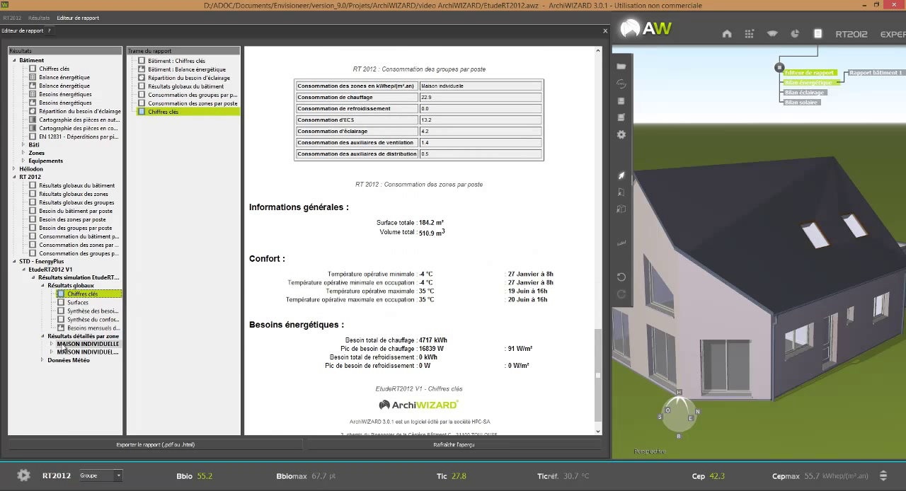
{"action": "left_click", "coordinate": [52, 344]}
{"action": "left_click_drag", "start_coordinate": [118, 352], "coordinate": [202, 338]}
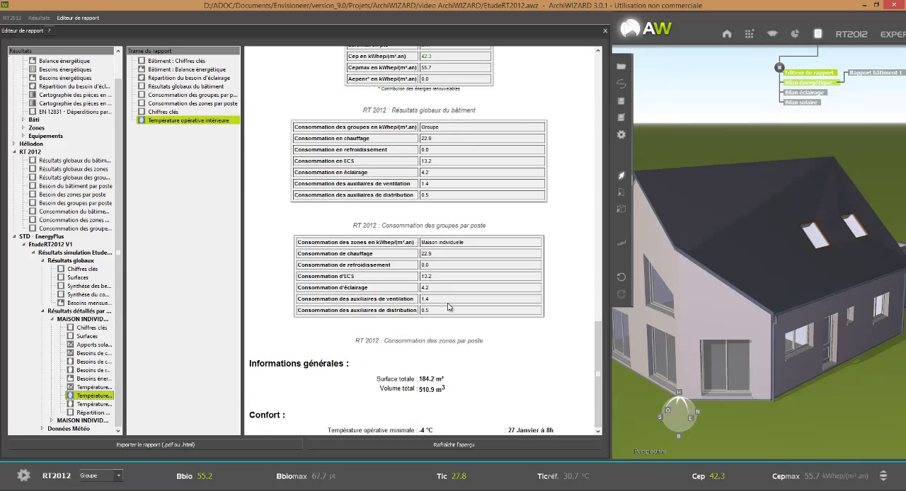
{"action": "scroll", "coordinate": [446, 309], "scroll_direction": "down", "scroll_amount": 5}
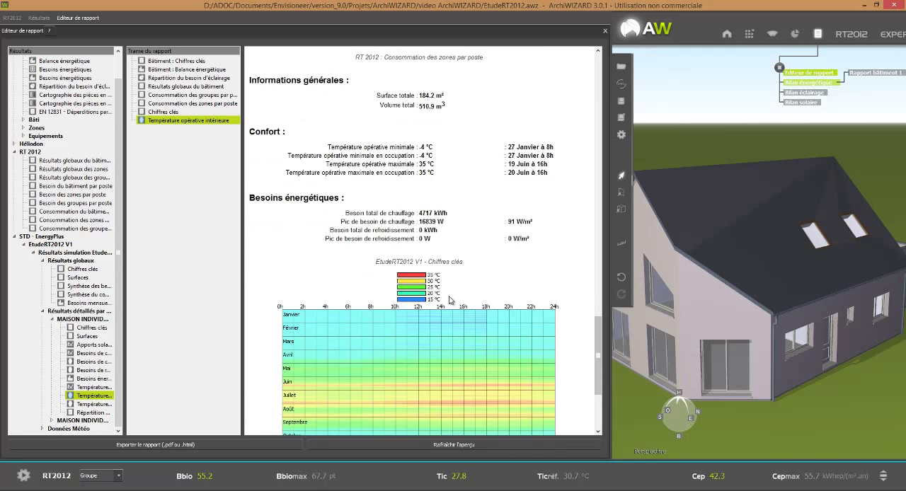
{"action": "scroll", "coordinate": [450, 300], "scroll_direction": "down", "scroll_amount": 1}
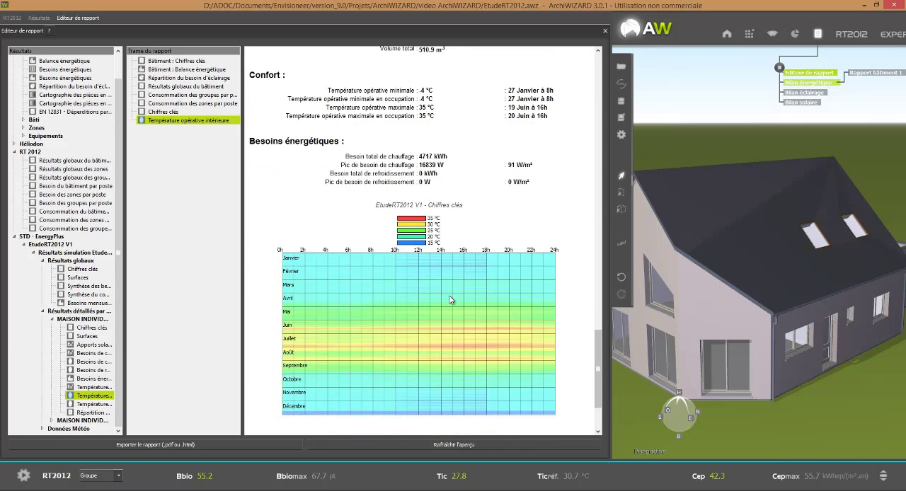
{"action": "scroll", "coordinate": [450, 300], "scroll_direction": "down", "scroll_amount": 1}
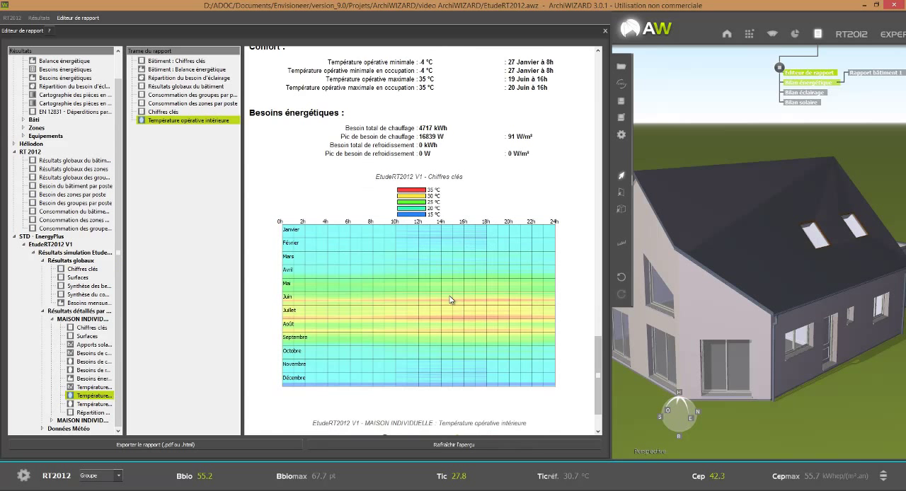
{"action": "scroll", "coordinate": [450, 301], "scroll_direction": "down", "scroll_amount": 2}
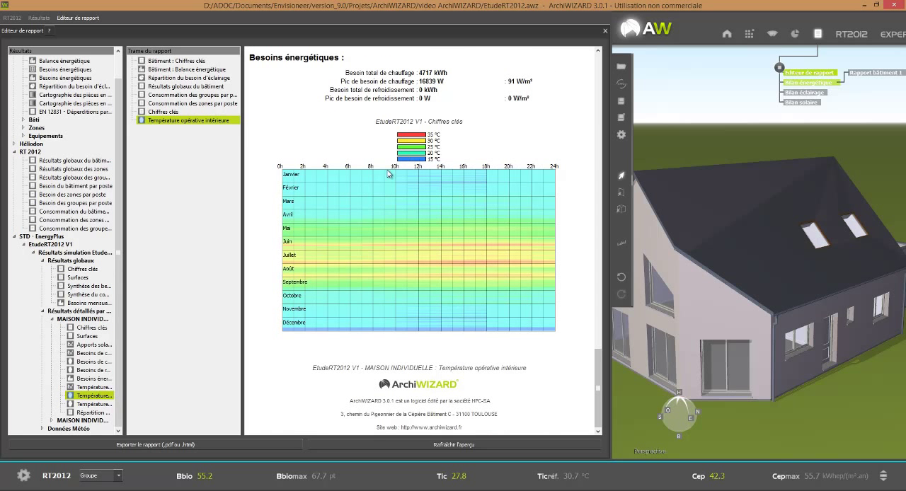
Step: Add the zone's interior operative temperature map that marks unoccupied periods (Inoccupé) to the report and view it in the preview
{"action": "left_click_drag", "start_coordinate": [94, 404], "coordinate": [226, 394]}
{"action": "scroll", "coordinate": [465, 323], "scroll_direction": "down", "scroll_amount": 6}
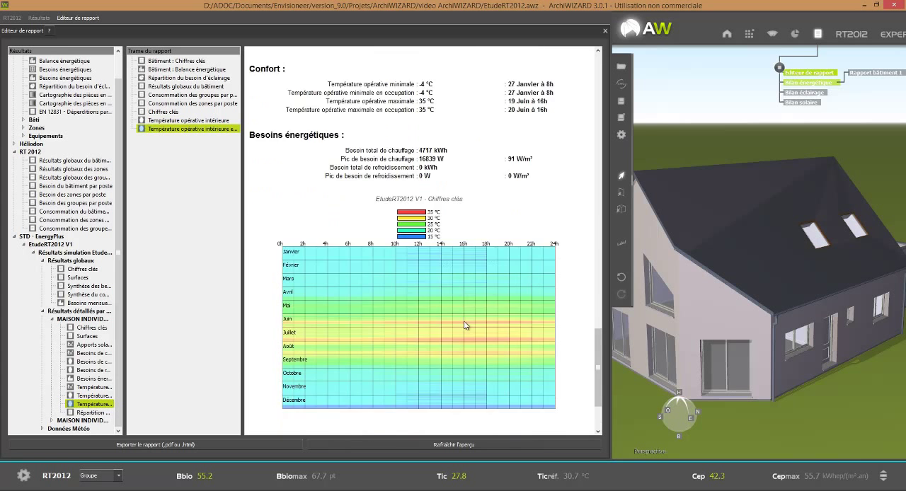
{"action": "scroll", "coordinate": [465, 324], "scroll_direction": "down", "scroll_amount": 4}
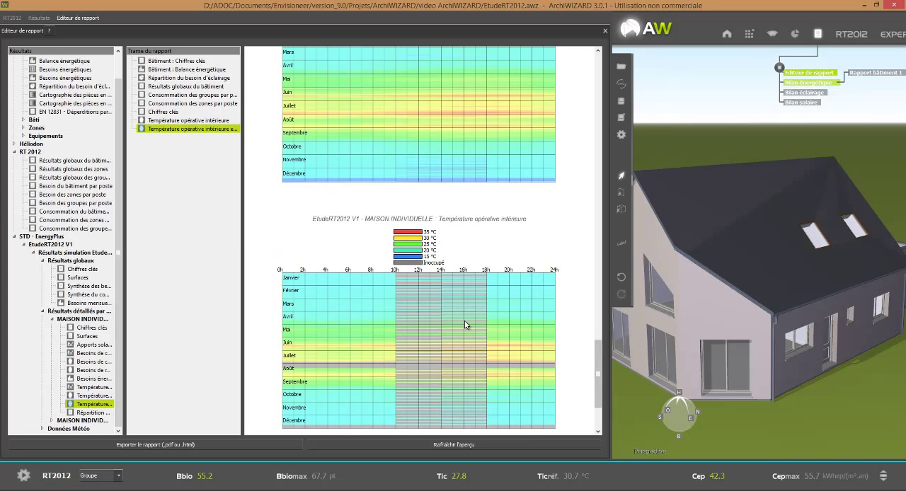